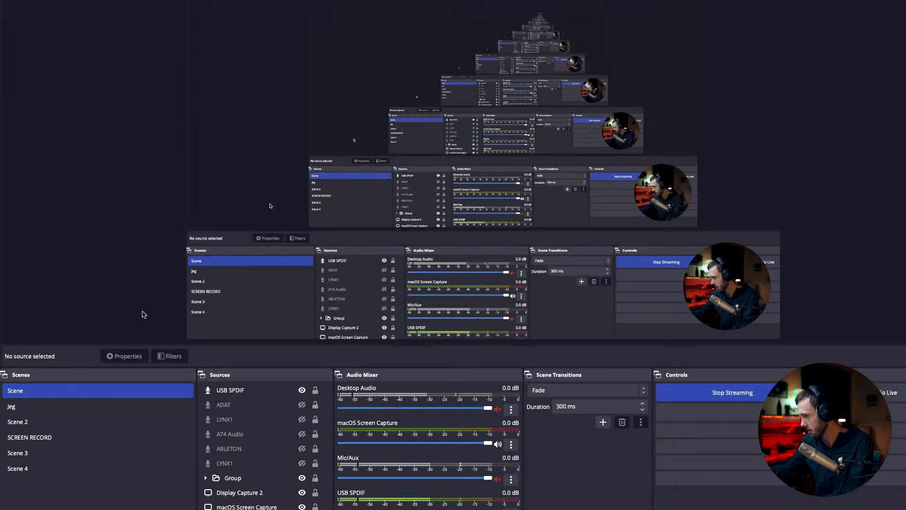
# Switch the macOS Screen Capture source to Window Capture and back to Display Capture of the BenQ PD3200U, and apply the properties.
pyautogui.doubleClick(250, 506)
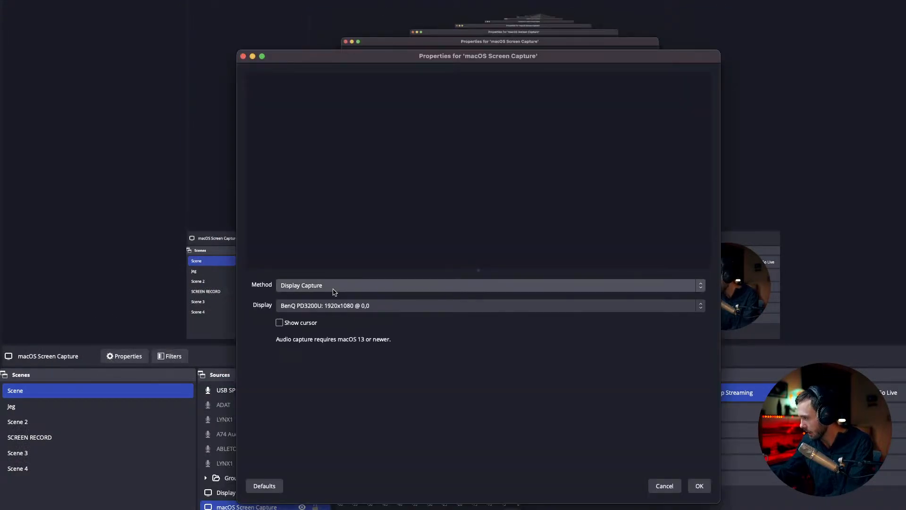
pyautogui.click(335, 287)
pyautogui.click(335, 292)
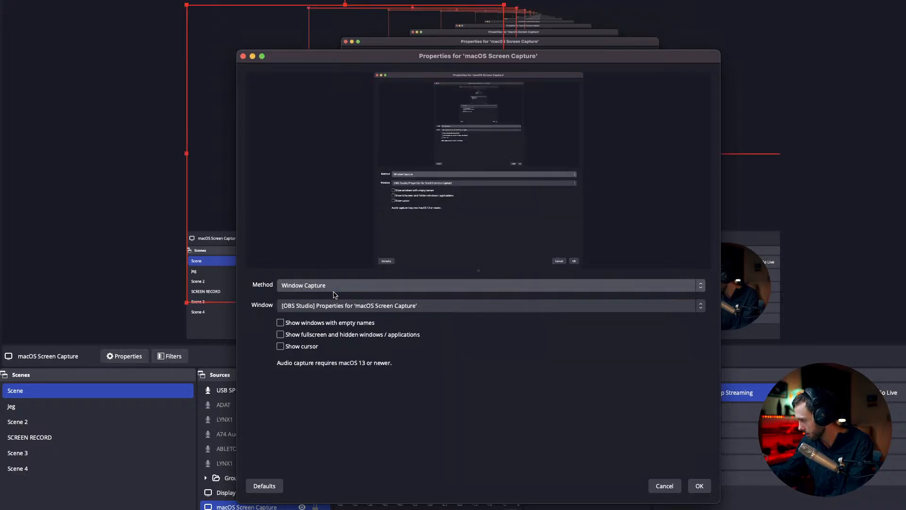
pyautogui.click(331, 305)
pyautogui.click(330, 304)
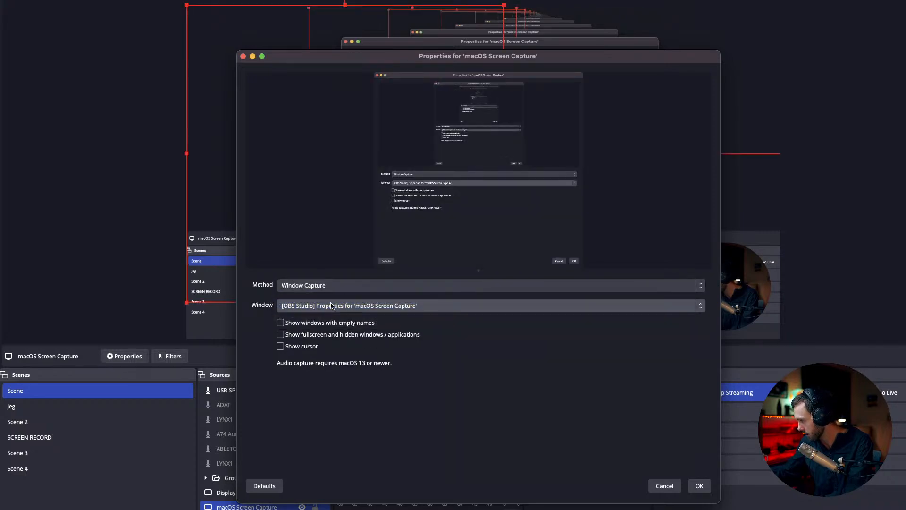
pyautogui.click(325, 291)
pyautogui.click(323, 275)
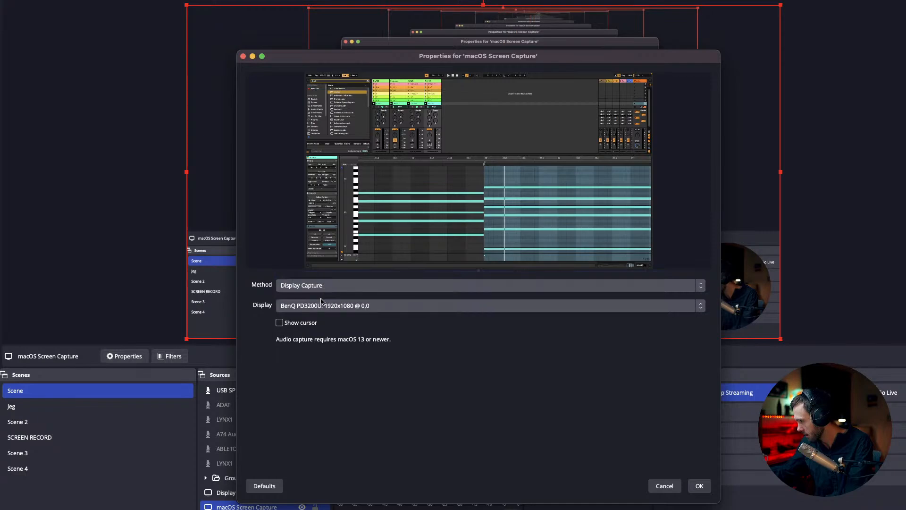
pyautogui.click(320, 307)
pyautogui.click(412, 402)
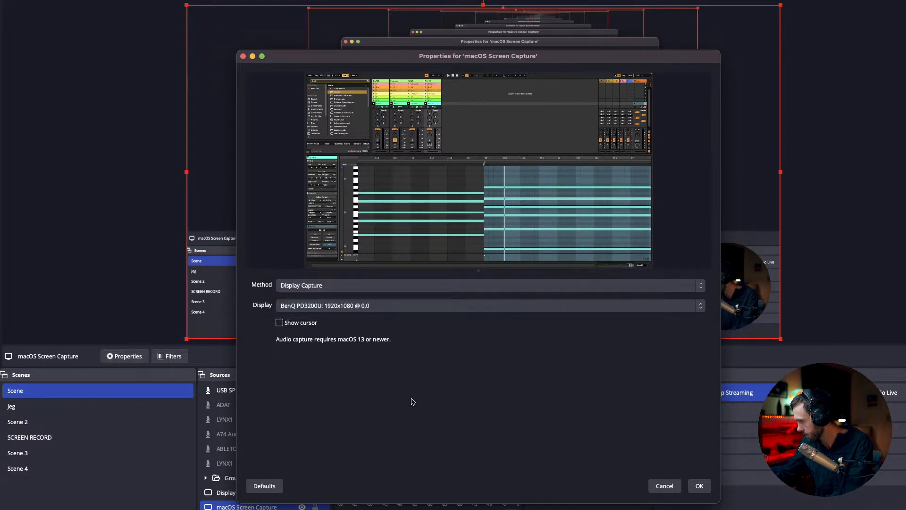
pyautogui.click(699, 486)
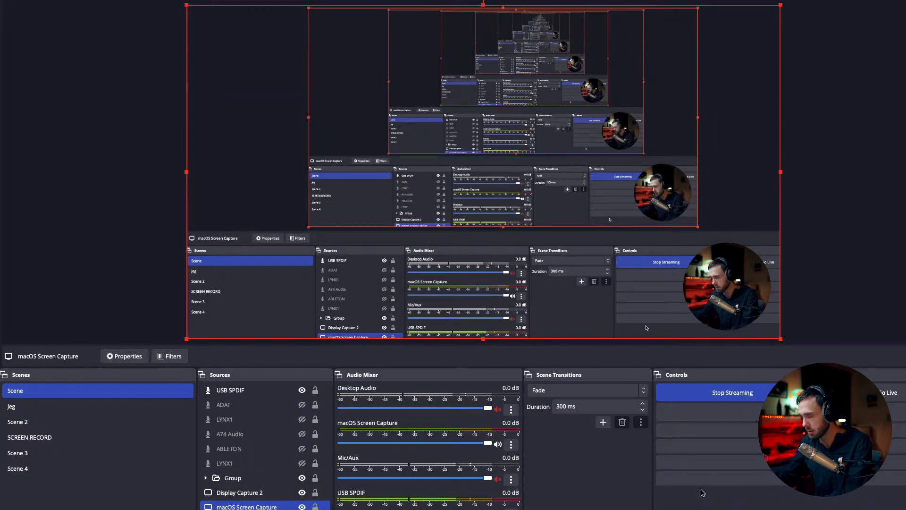
# Set the captured display of the Display Capture 2 source to Built-in Display: 2048x1280 @ 1920,-625.
pyautogui.doubleClick(239, 492)
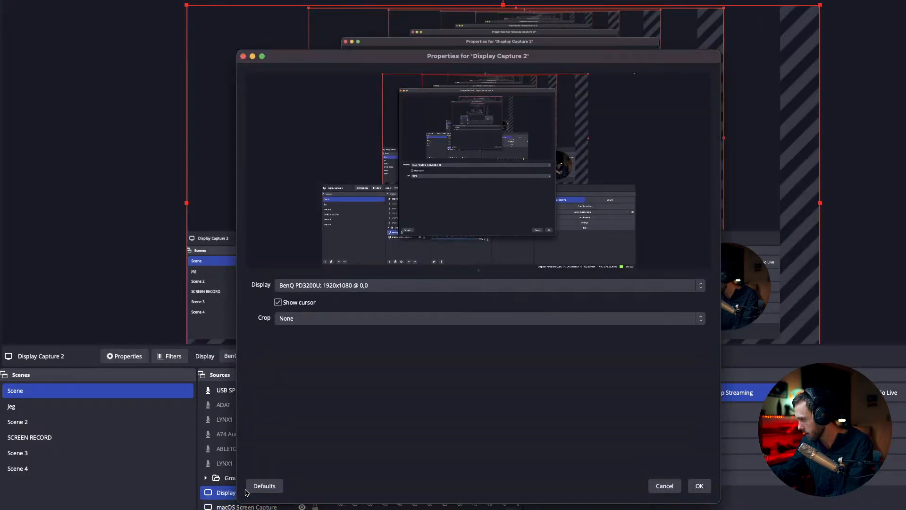
pyautogui.click(359, 285)
pyautogui.click(357, 285)
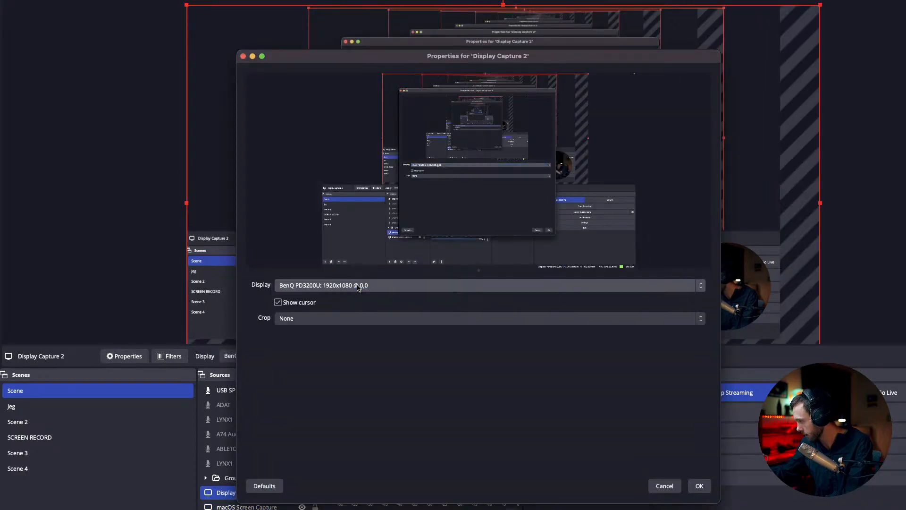
pyautogui.click(703, 491)
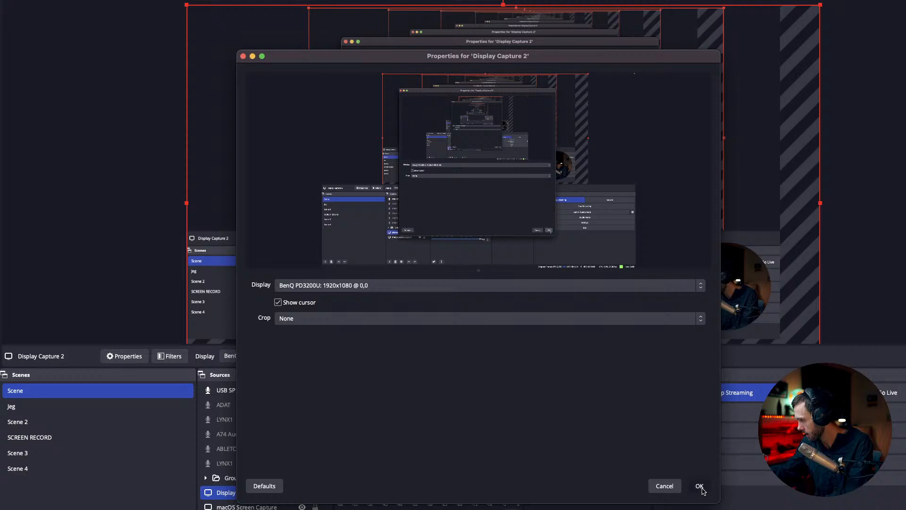
pyautogui.doubleClick(273, 493)
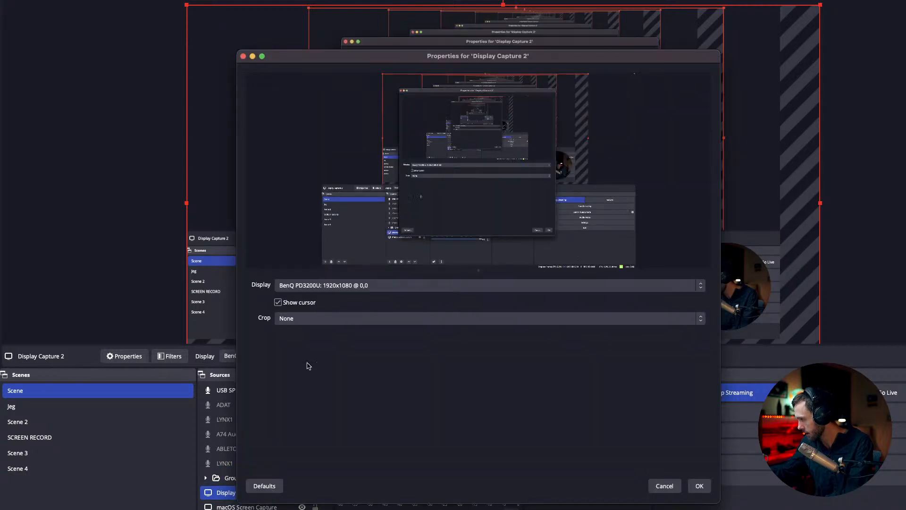
pyautogui.click(316, 286)
pyautogui.click(321, 294)
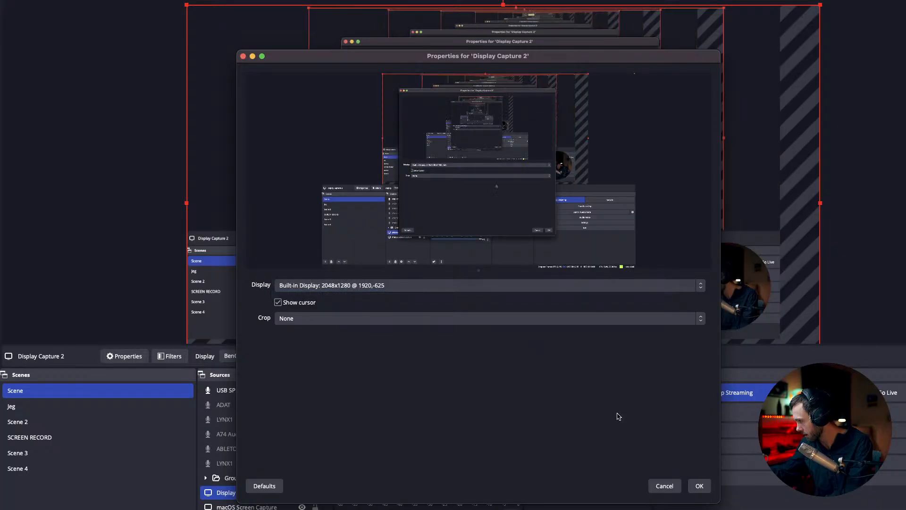
pyautogui.click(699, 485)
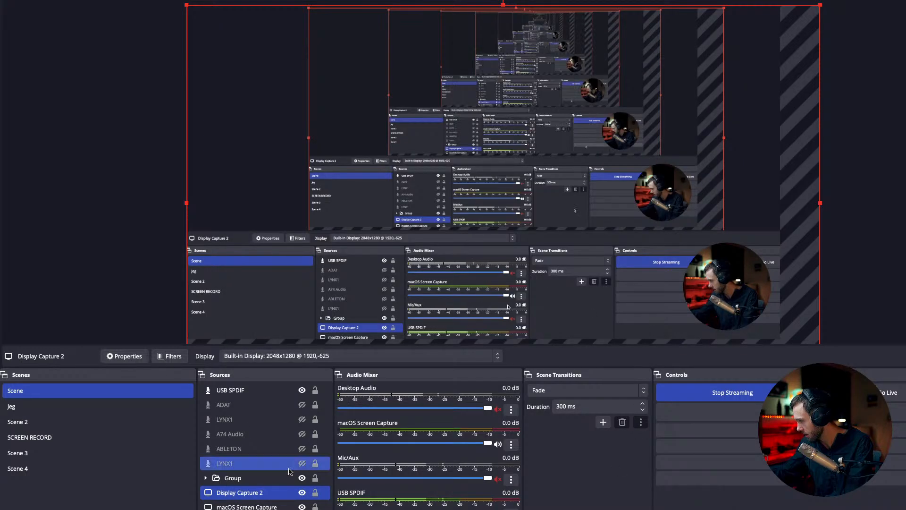
# Reopen the properties of the Display Capture 2 source and go through its display choices again.
pyautogui.doubleClick(255, 492)
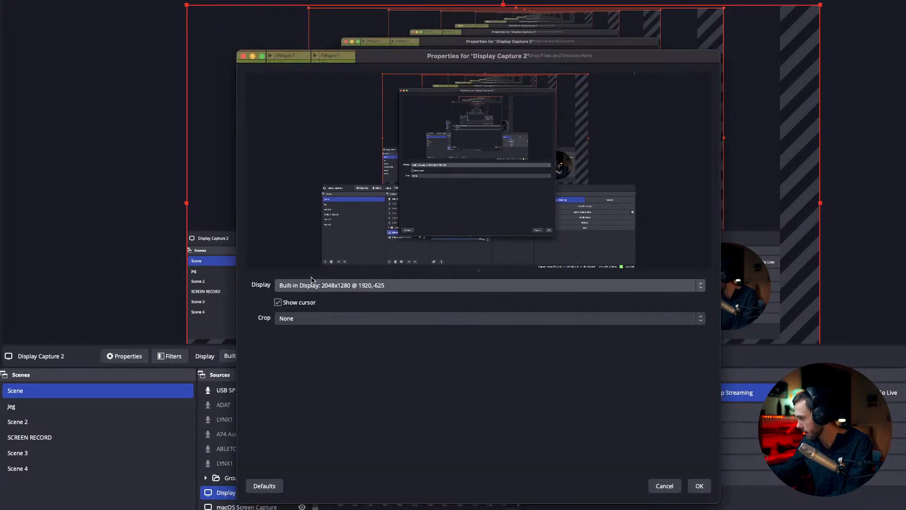
pyautogui.click(311, 285)
pyautogui.click(418, 285)
pyautogui.click(370, 286)
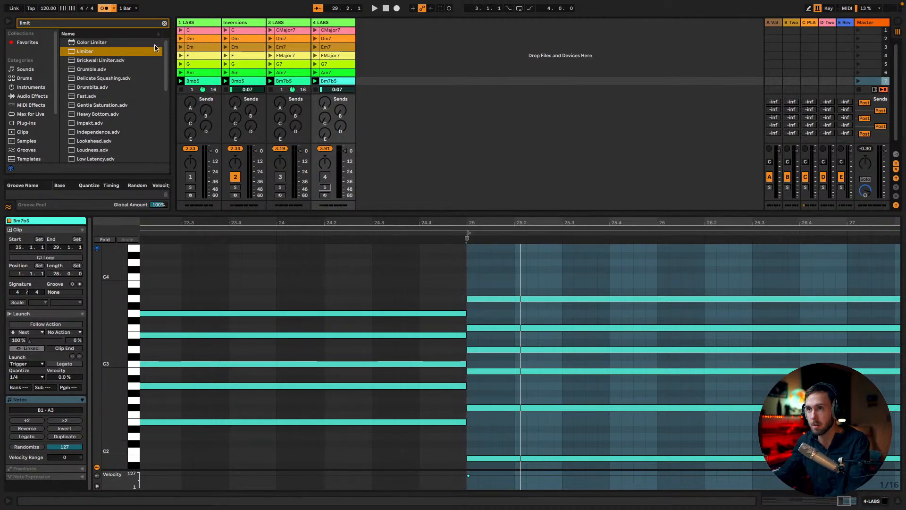
# In Ableton Live, enlarge the Session View area and set both the audio output and input devices to Digiface USB.
pyautogui.moveTo(325, 216); pyautogui.dragTo(382, 343)
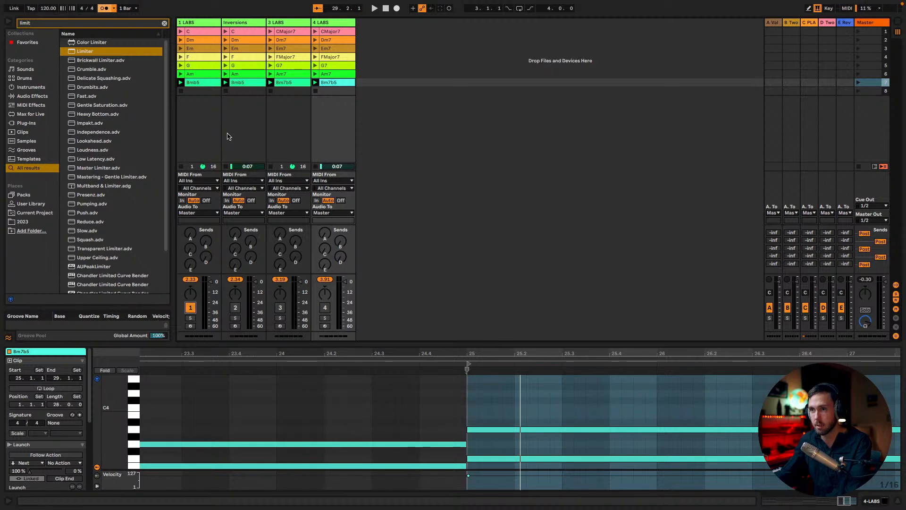
pyautogui.press('super+comma')
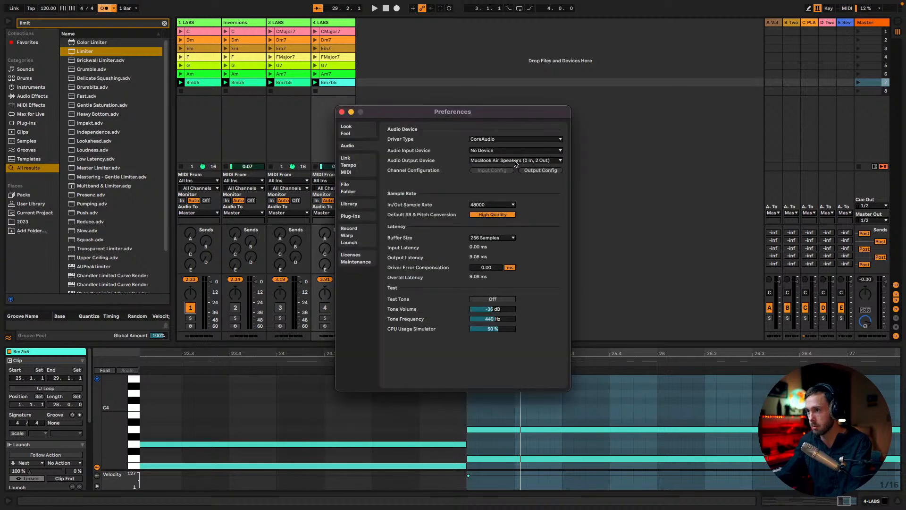
pyautogui.click(516, 161)
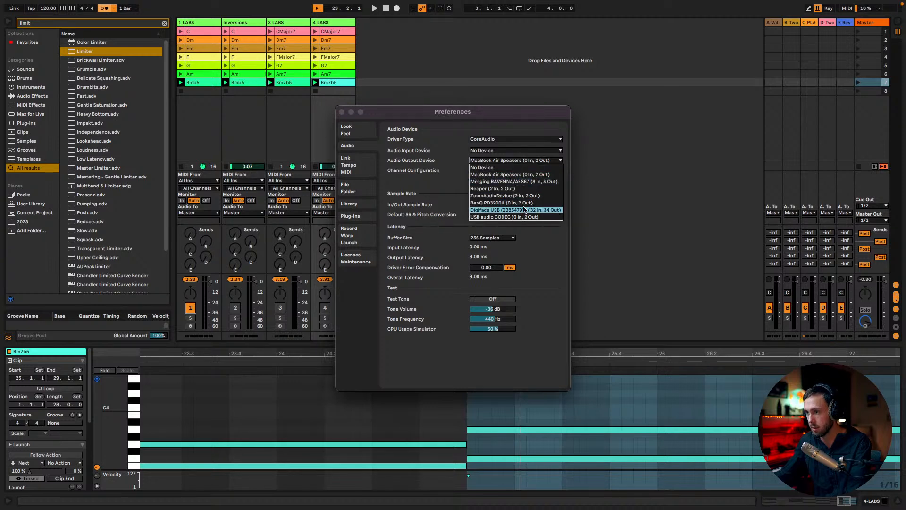
pyautogui.click(524, 210)
pyautogui.click(515, 150)
pyautogui.click(517, 207)
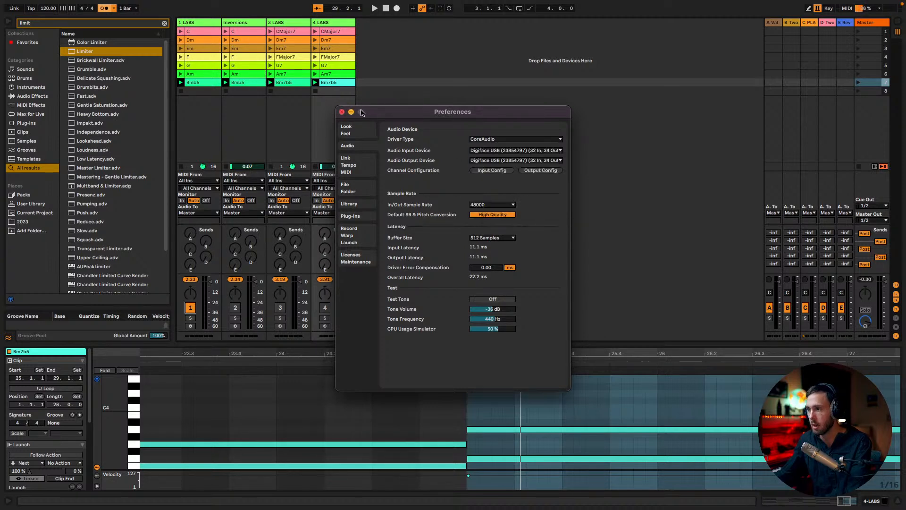
pyautogui.click(342, 112)
pyautogui.click(190, 35)
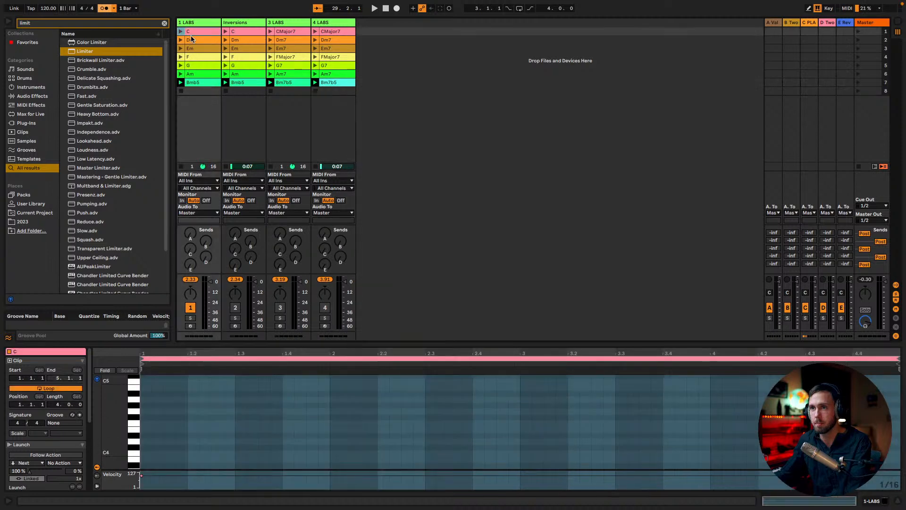
pyautogui.keyDown('shift'); pyautogui.click(196, 84); pyautogui.keyUp('shift')
pyautogui.click(194, 30)
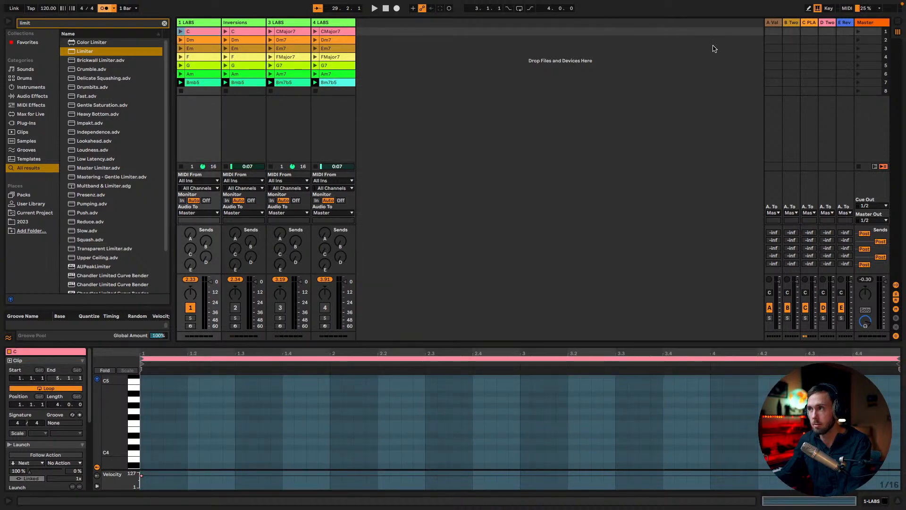
pyautogui.click(870, 34)
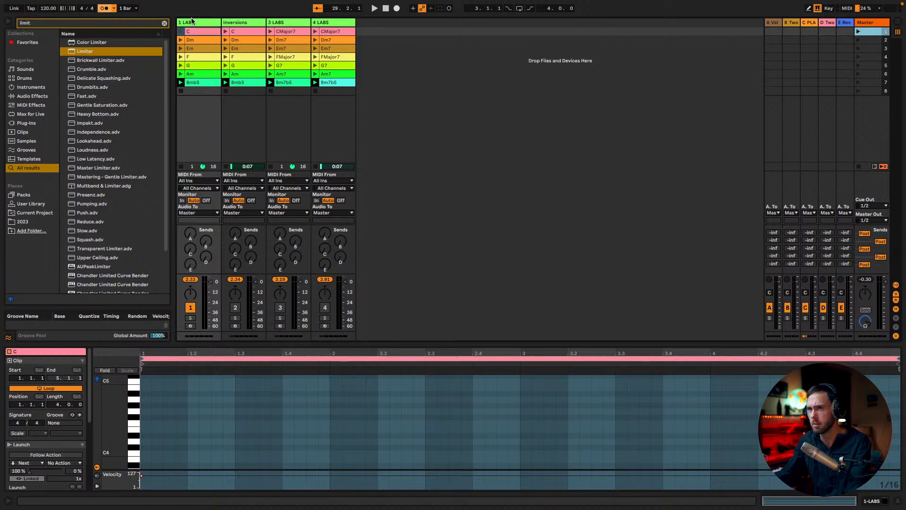
pyautogui.click(124, 5)
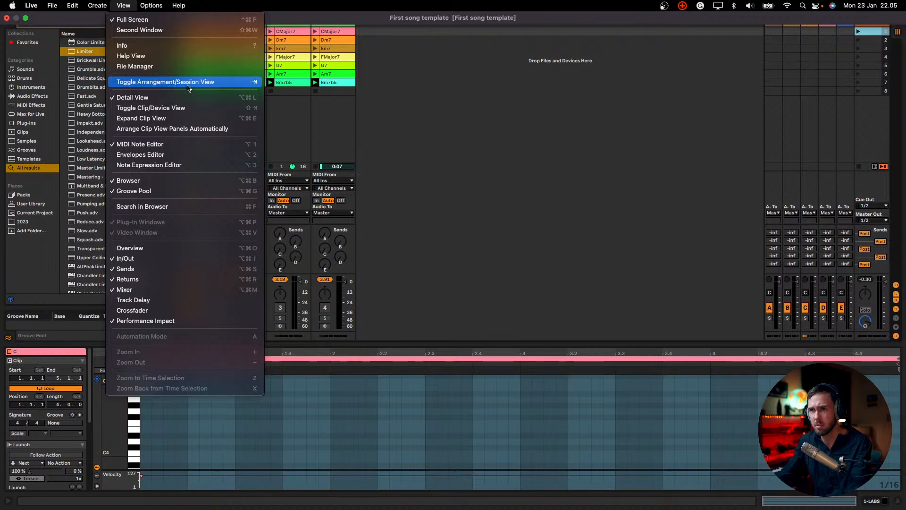
pyautogui.click(527, 147)
# Select all seven clips on the 1 LABS track, from C to Bmb5, and choose 1/4 as their launch quantization.
pyautogui.click(201, 32)
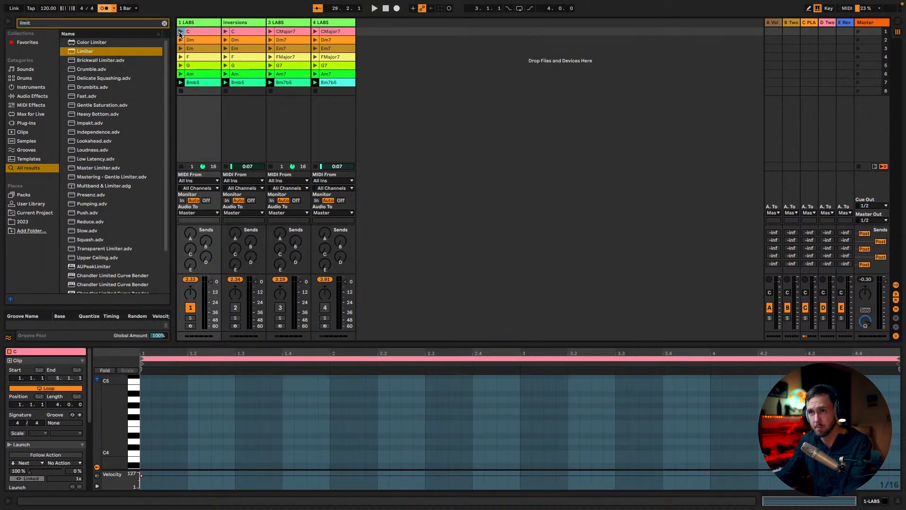
pyautogui.keyDown('shift'); pyautogui.click(203, 83); pyautogui.keyUp('shift')
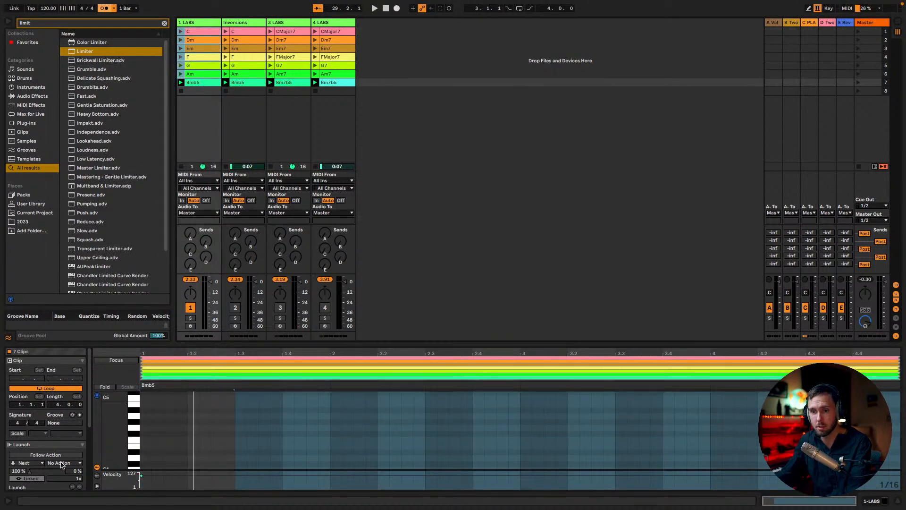
pyautogui.scroll(-3, 35, 447)
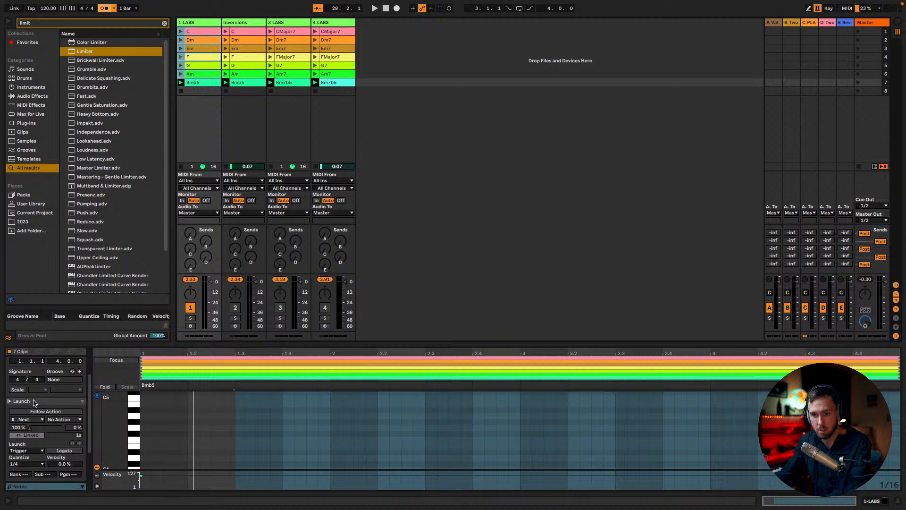
pyautogui.scroll(-1, 32, 447)
pyautogui.click(24, 439)
pyautogui.click(24, 445)
pyautogui.click(24, 445)
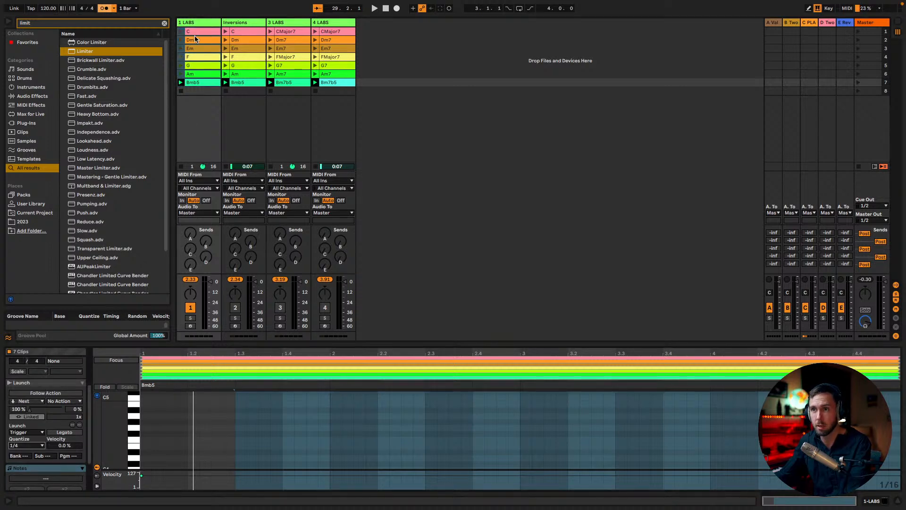
# Solo the 1 LABS track and launch its C, Dm, F, G and Am chord clips one after another.
pyautogui.click(190, 318)
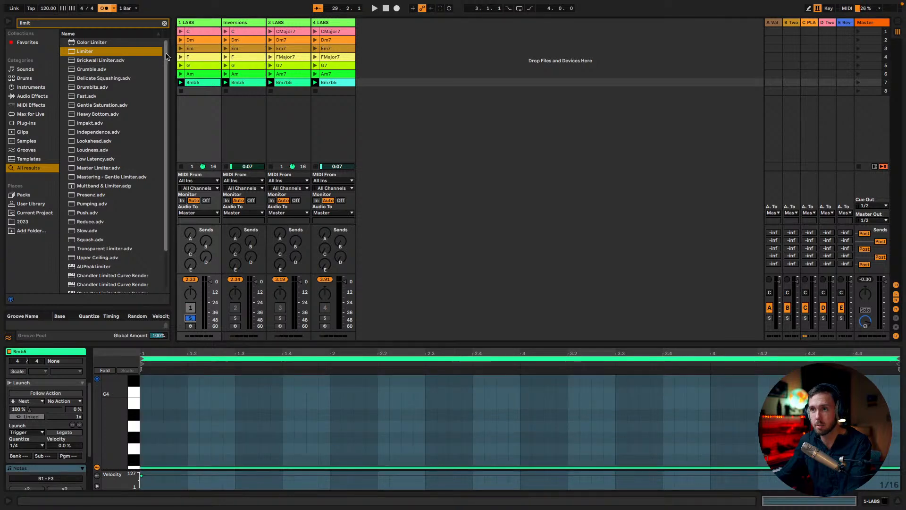
pyautogui.click(182, 31)
pyautogui.click(181, 40)
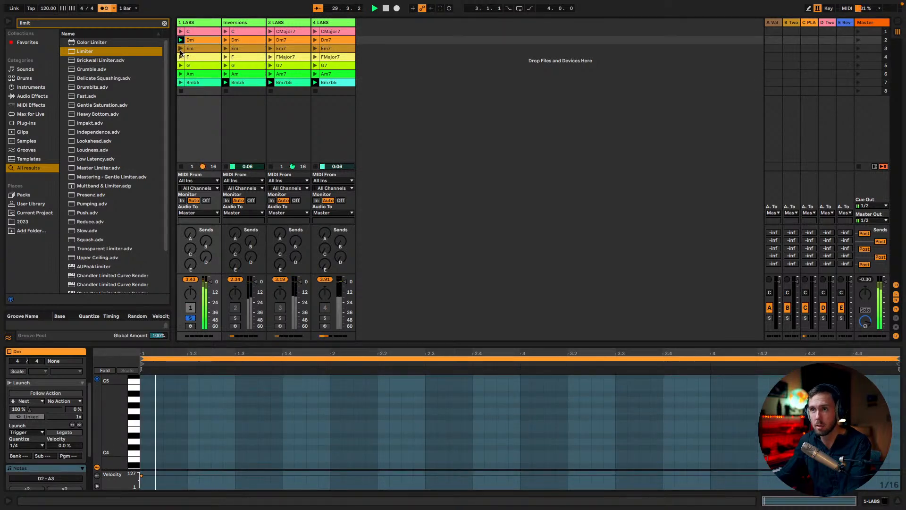
pyautogui.click(180, 57)
pyautogui.click(181, 31)
pyautogui.click(181, 57)
pyautogui.click(181, 66)
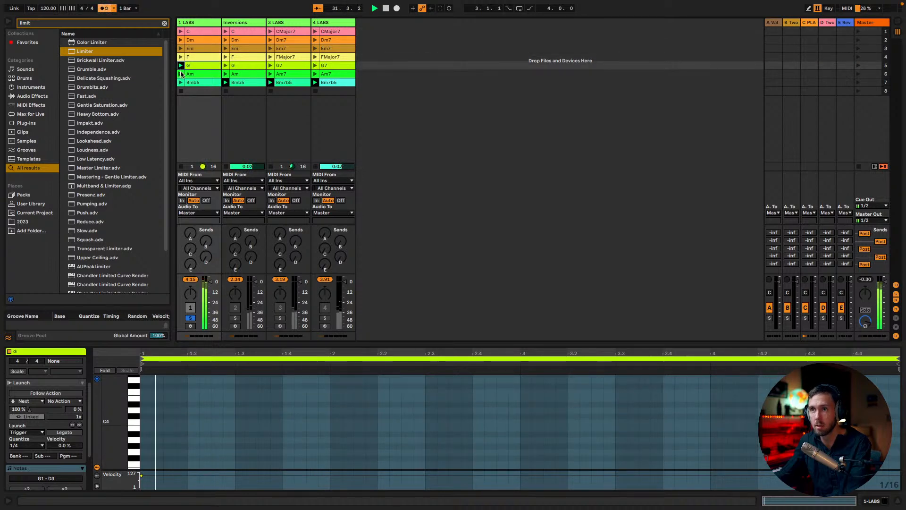
pyautogui.click(181, 74)
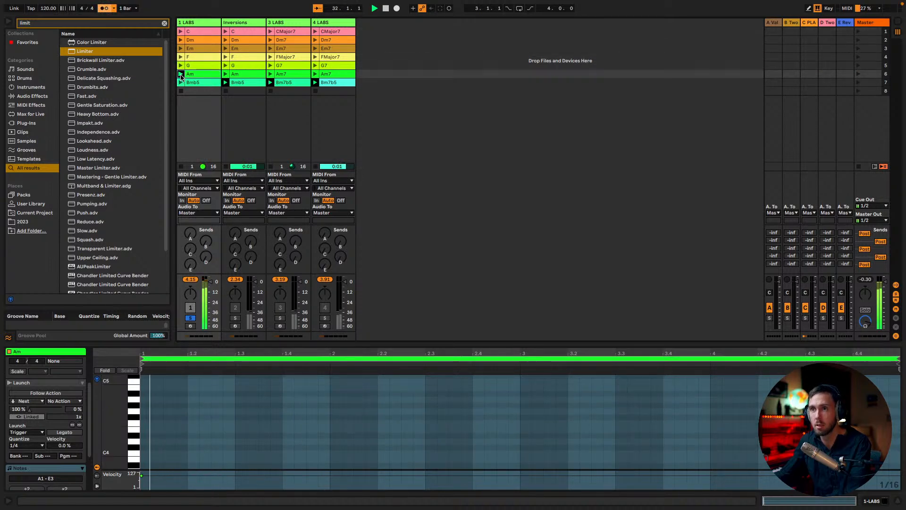
# Play a progression of the C, Em, F and C clips on the 1 LABS track and stop playback.
pyautogui.click(180, 32)
pyautogui.click(181, 49)
pyautogui.click(180, 57)
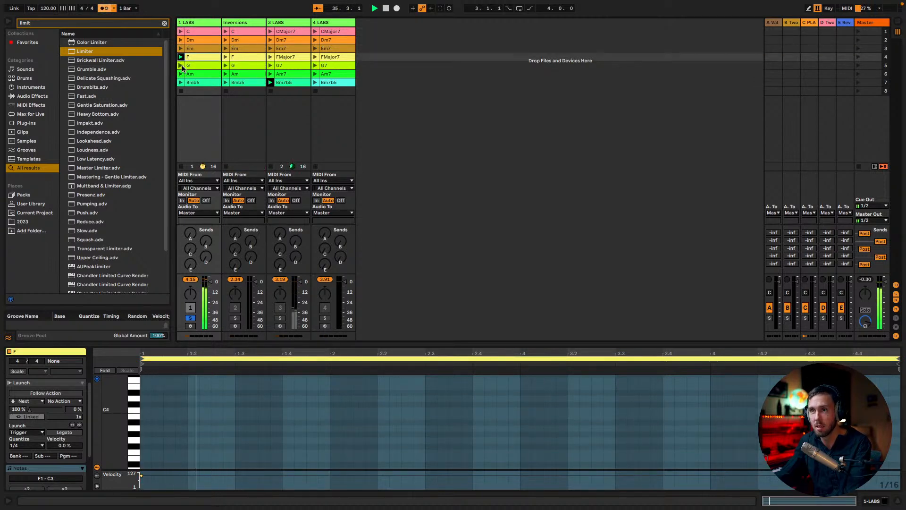
pyautogui.click(179, 31)
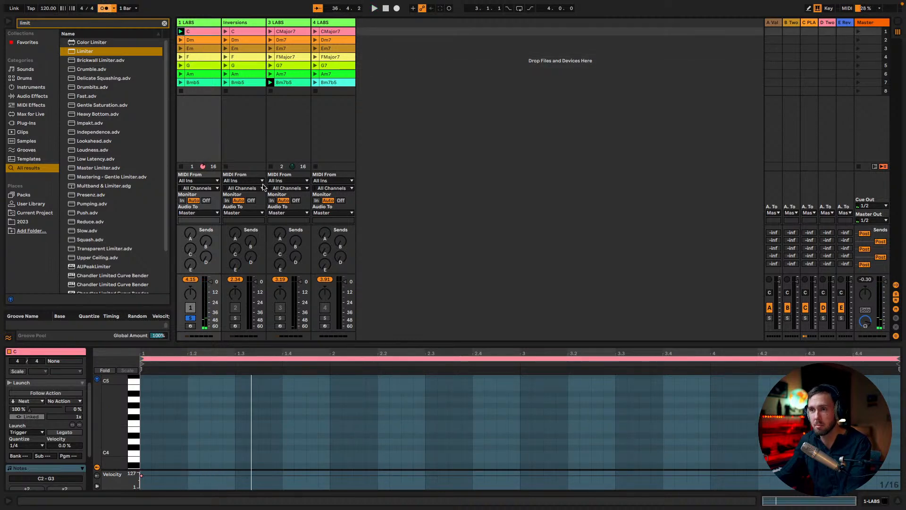
# Solo the Inversions track instead of 1 LABS, look at the Arrangement View and return to the Session View.
pyautogui.click(235, 318)
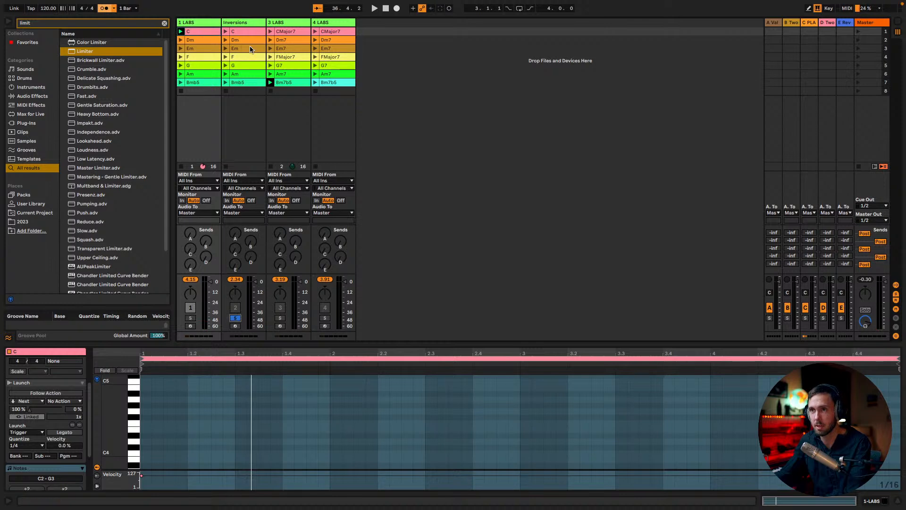
pyautogui.press('Tab')
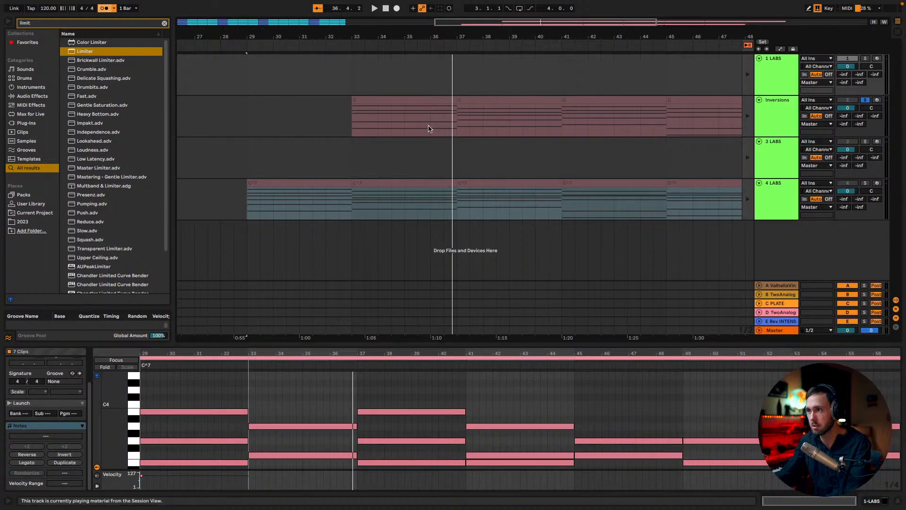
pyautogui.press('Tab')
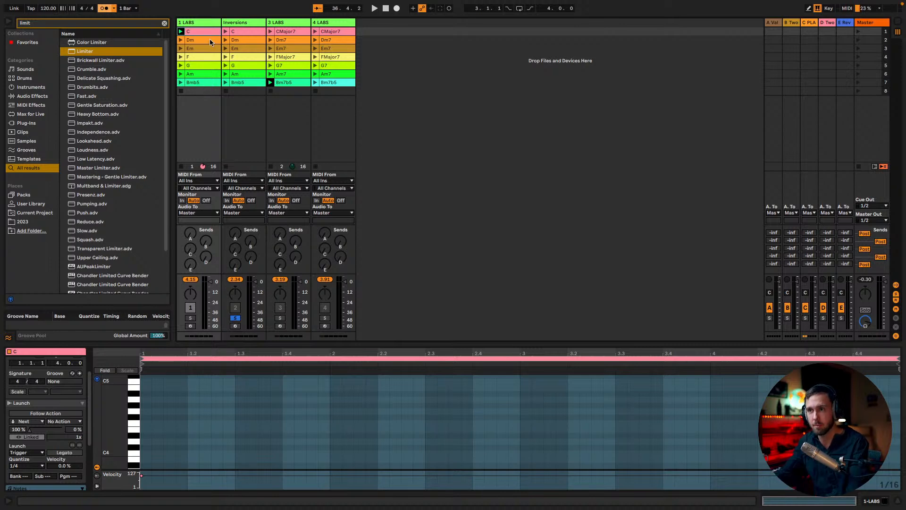
# Launch the seven Inversions clips one after another, from C down to Bmb5, and stop playback.
pyautogui.click(227, 31)
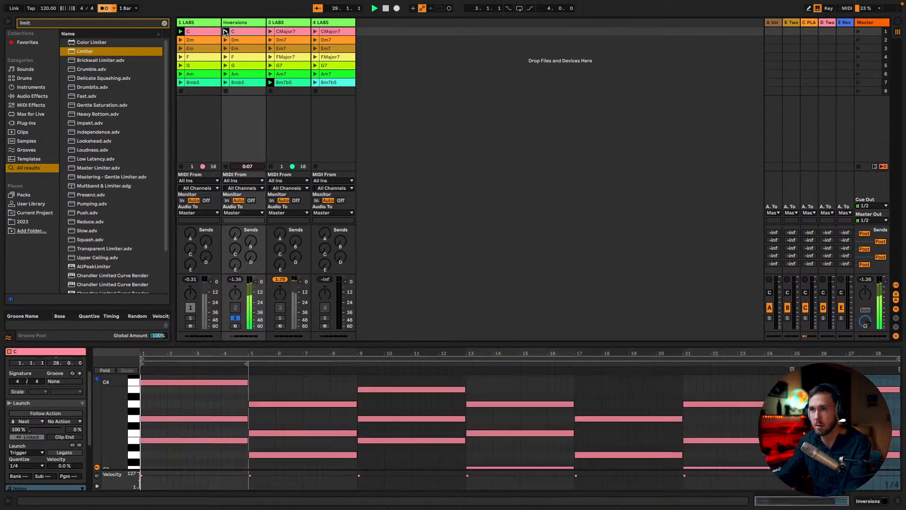
pyautogui.click(226, 40)
pyautogui.click(226, 49)
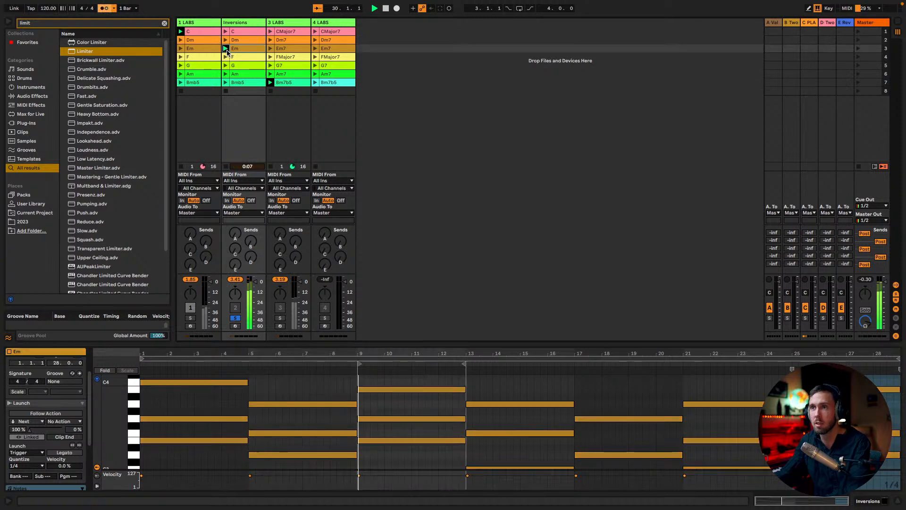
pyautogui.click(226, 58)
pyautogui.click(226, 66)
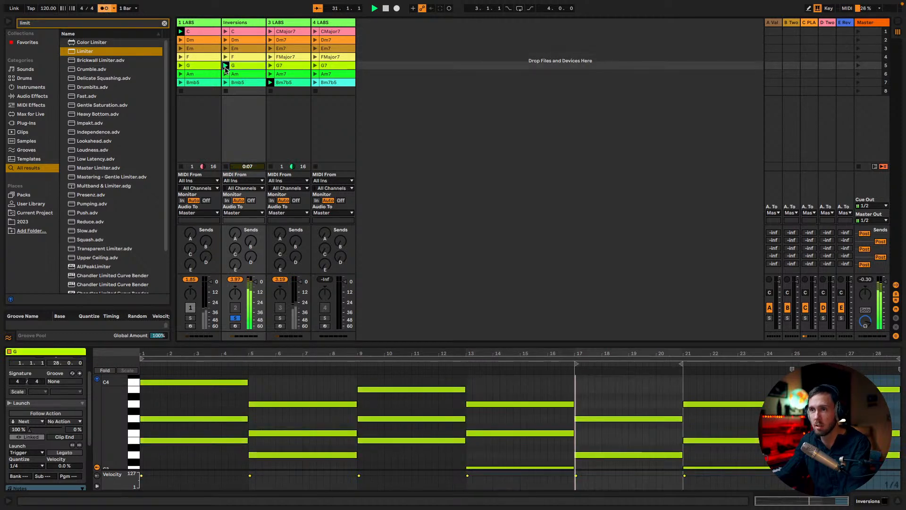
pyautogui.click(226, 74)
pyautogui.click(226, 84)
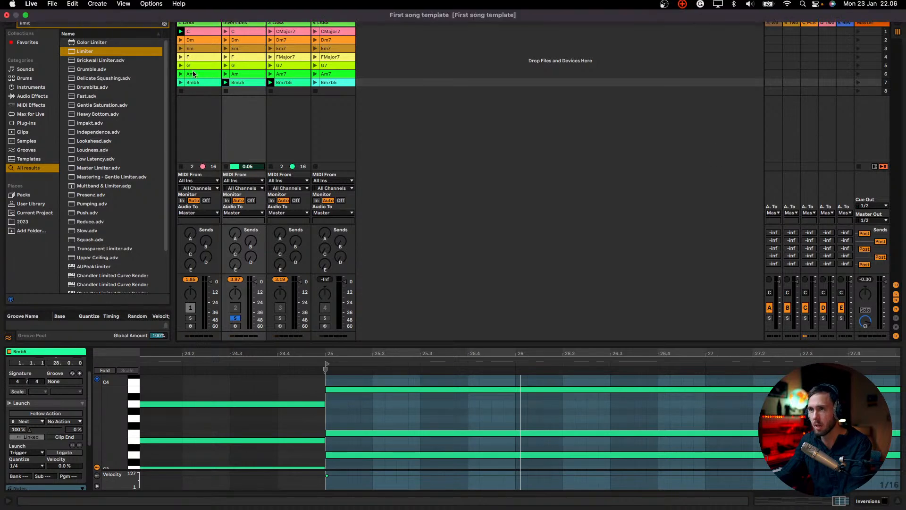
# Solo the 1 LABS track instead of Inversions and launch its seven clips in order from C to Bmb5.
pyautogui.click(190, 317)
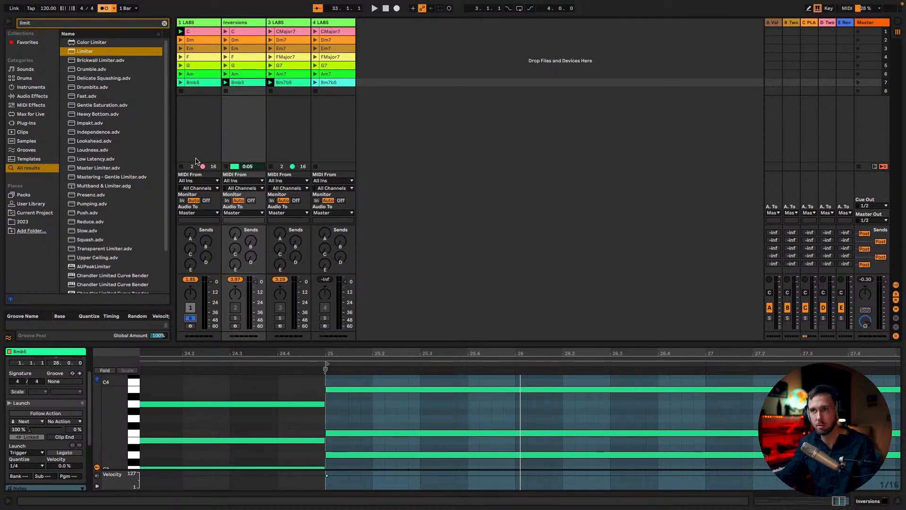
pyautogui.click(180, 31)
pyautogui.click(180, 40)
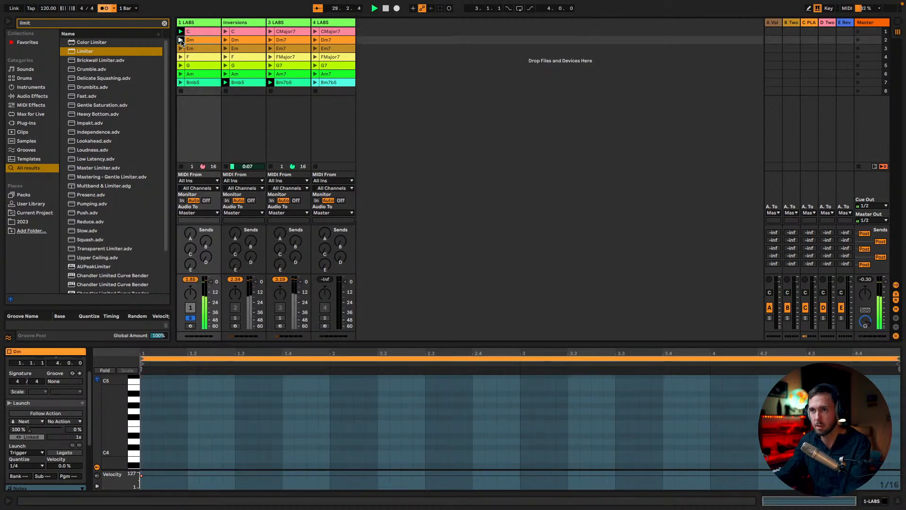
pyautogui.click(181, 48)
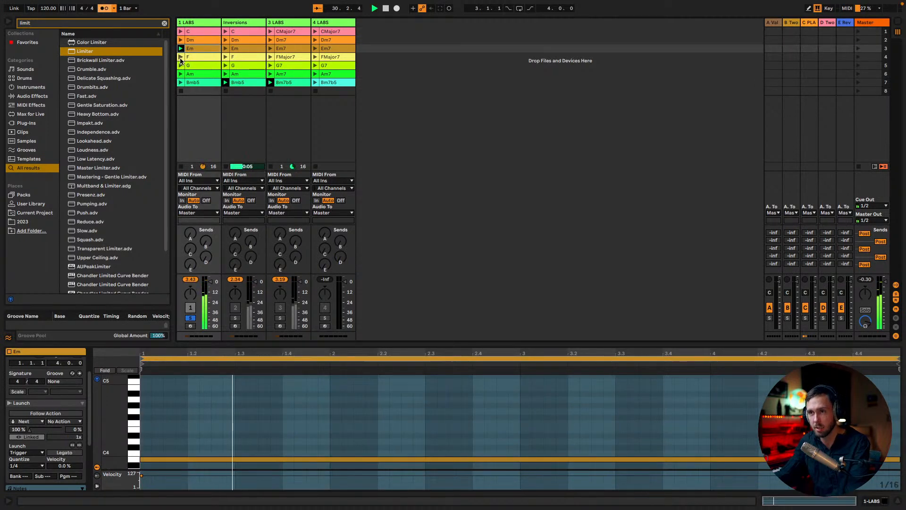
pyautogui.click(180, 56)
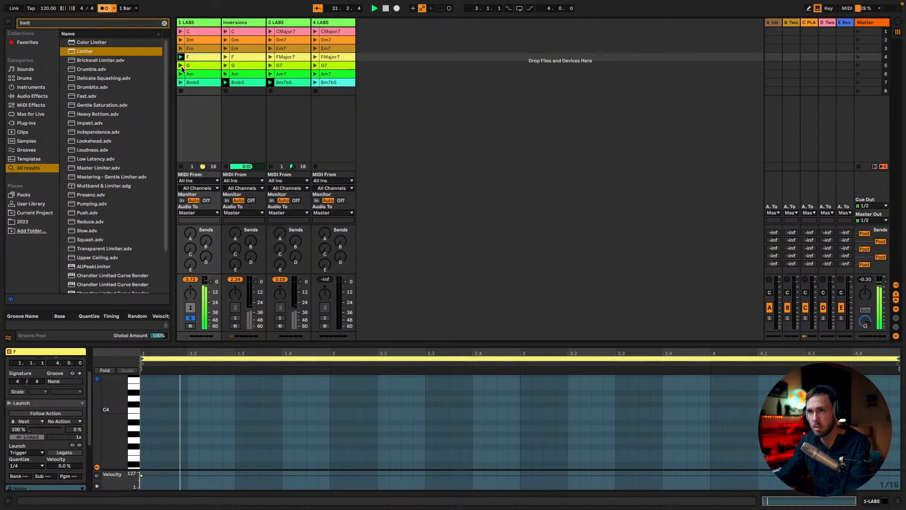
pyautogui.click(180, 65)
pyautogui.click(181, 74)
pyautogui.click(180, 82)
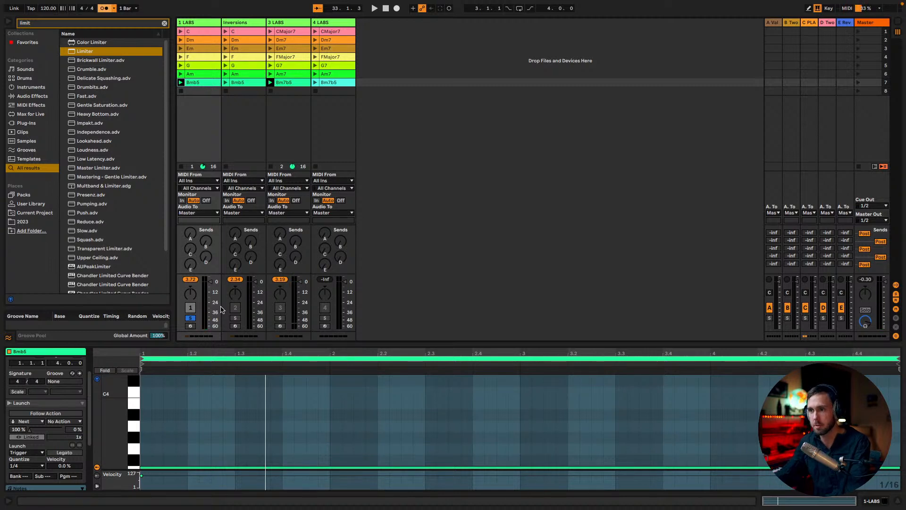
# Solo the 3 LABS track and launch its seventh-chord clips in order from CMajor7 to Bm7b5.
pyautogui.click(279, 318)
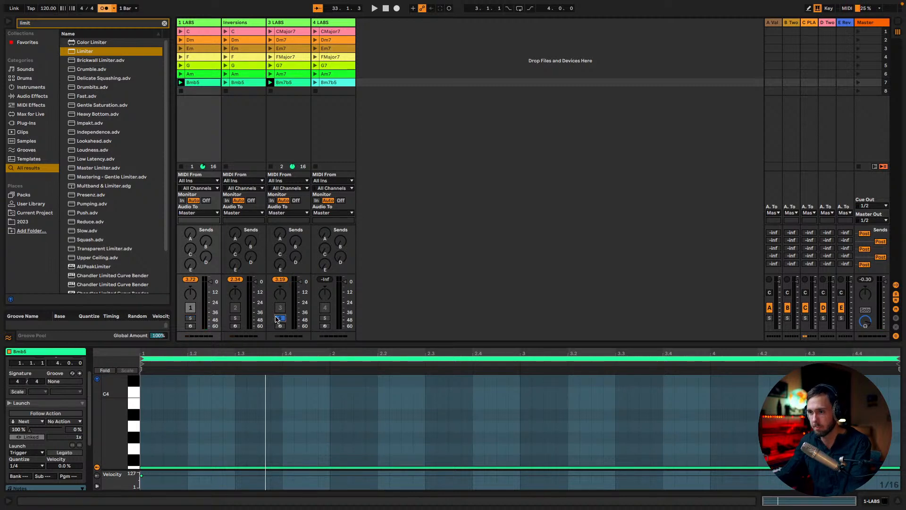
pyautogui.click(270, 32)
pyautogui.click(271, 40)
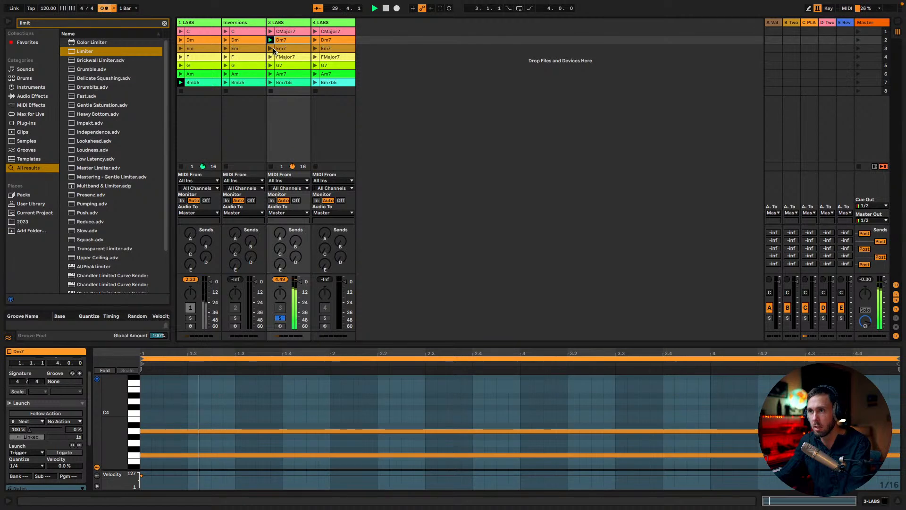
pyautogui.click(271, 49)
pyautogui.click(270, 57)
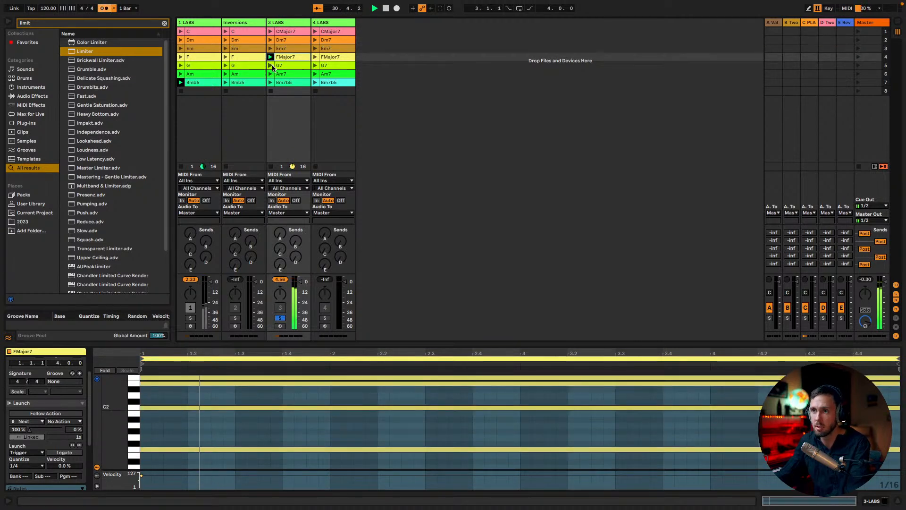
pyautogui.click(270, 65)
pyautogui.click(270, 74)
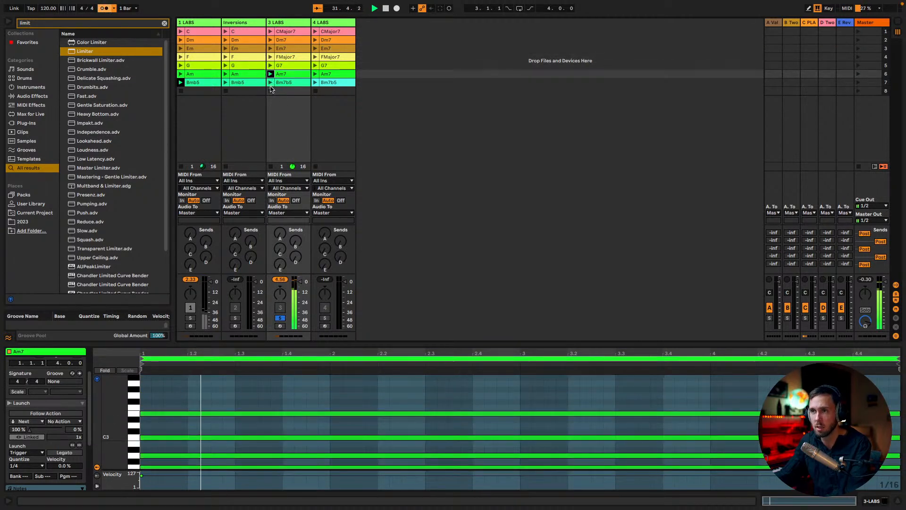
pyautogui.click(270, 82)
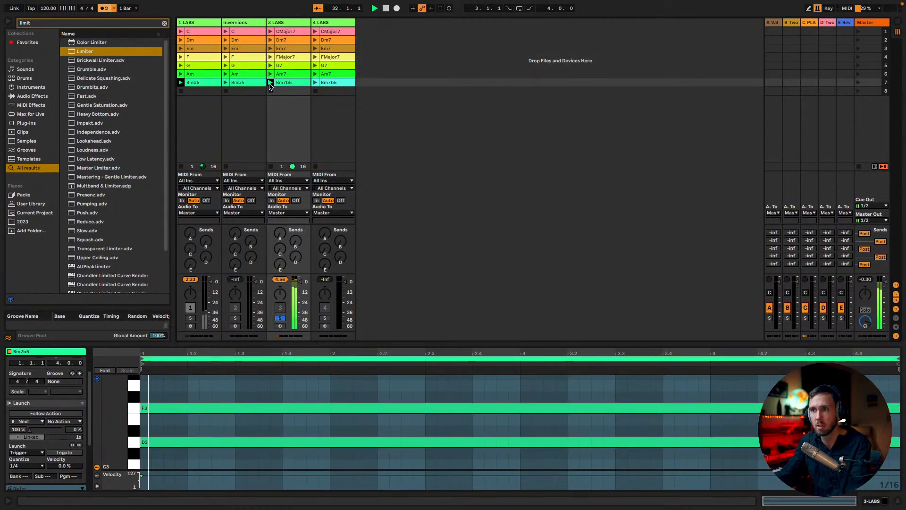
# Solo the 4 LABS track and launch its inverted seventh-chord clips in order from CMajor7 to Bm7b5.
pyautogui.click(324, 318)
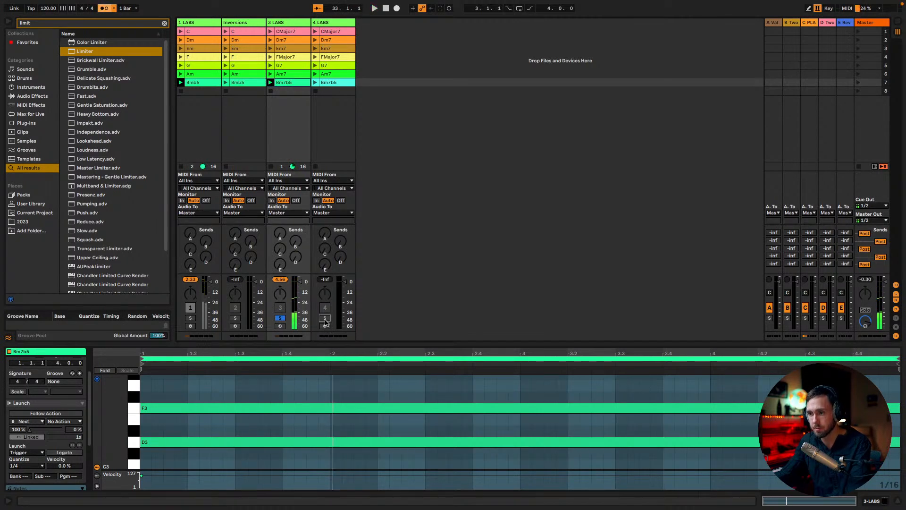
pyautogui.click(315, 31)
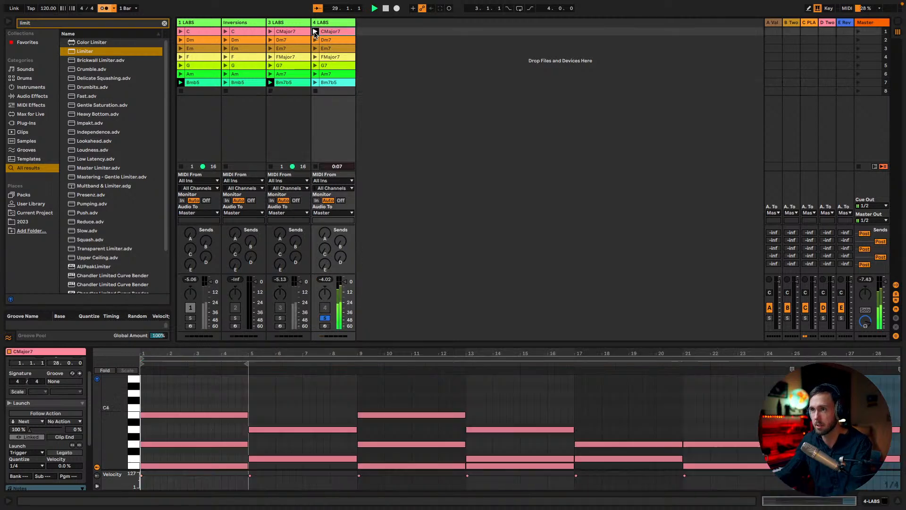
pyautogui.click(315, 40)
pyautogui.click(315, 48)
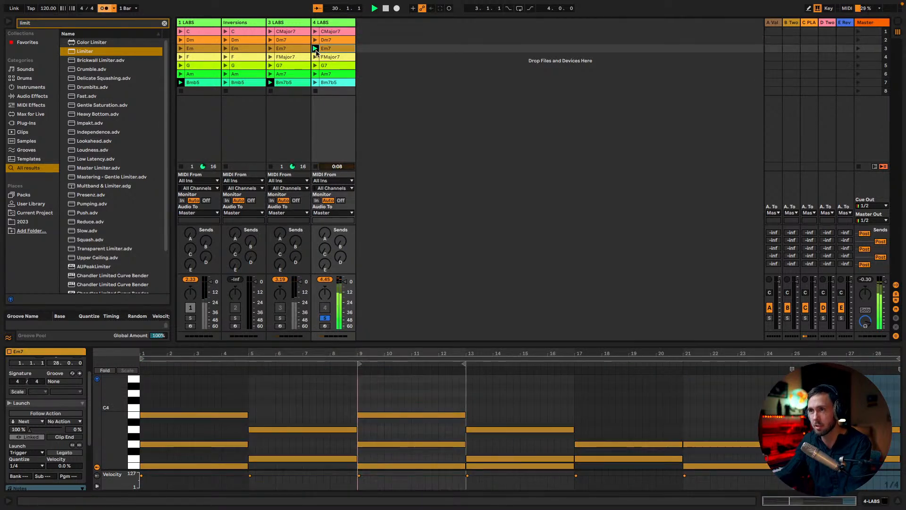
pyautogui.click(315, 57)
pyautogui.click(316, 65)
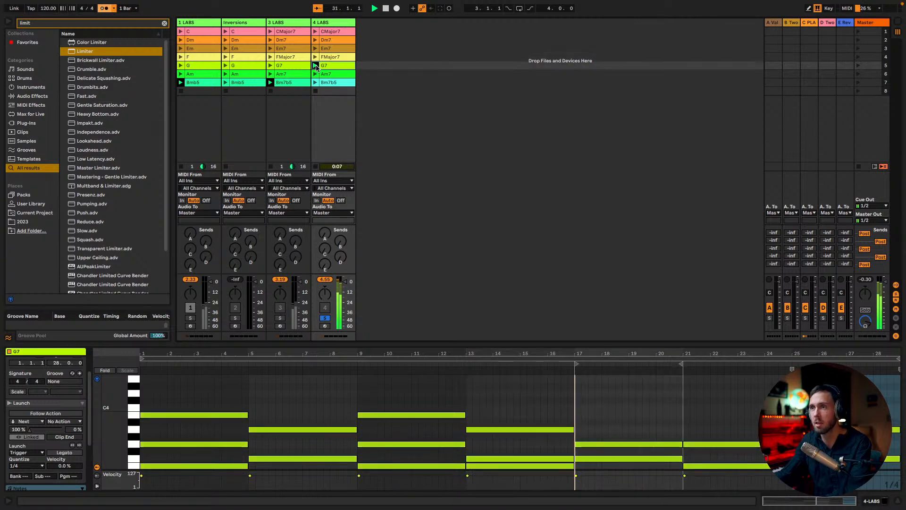
pyautogui.click(315, 74)
pyautogui.click(315, 83)
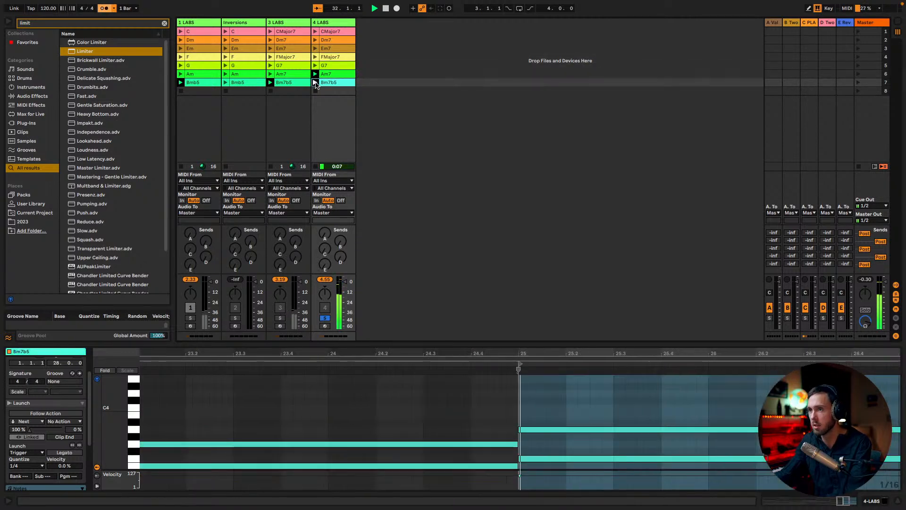
# Play the 4 LABS clips in reverse order from Am7 back to CMajor7 and stop playback.
pyautogui.click(315, 74)
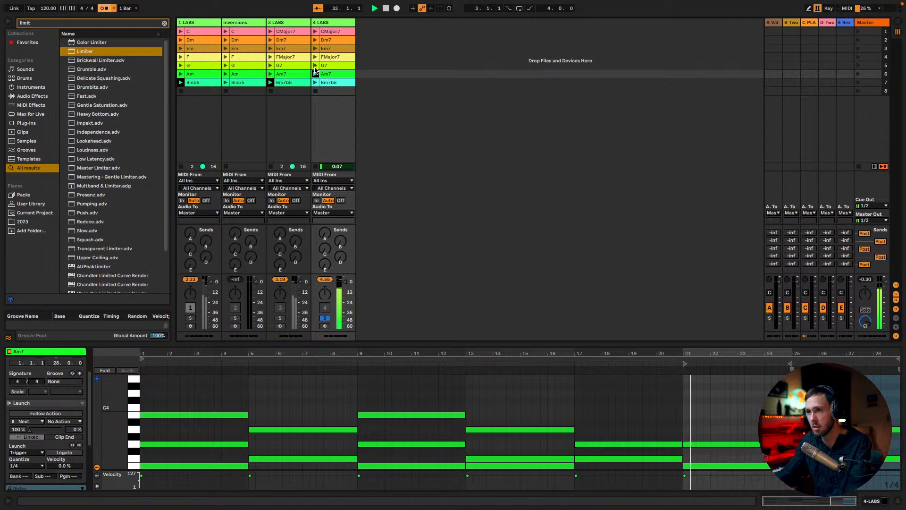
pyautogui.click(315, 65)
pyautogui.click(315, 57)
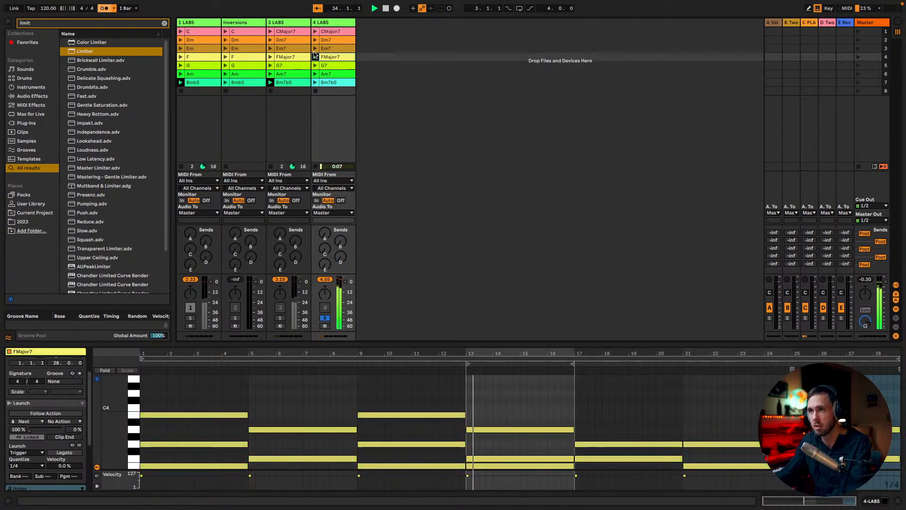
pyautogui.click(315, 48)
pyautogui.click(315, 40)
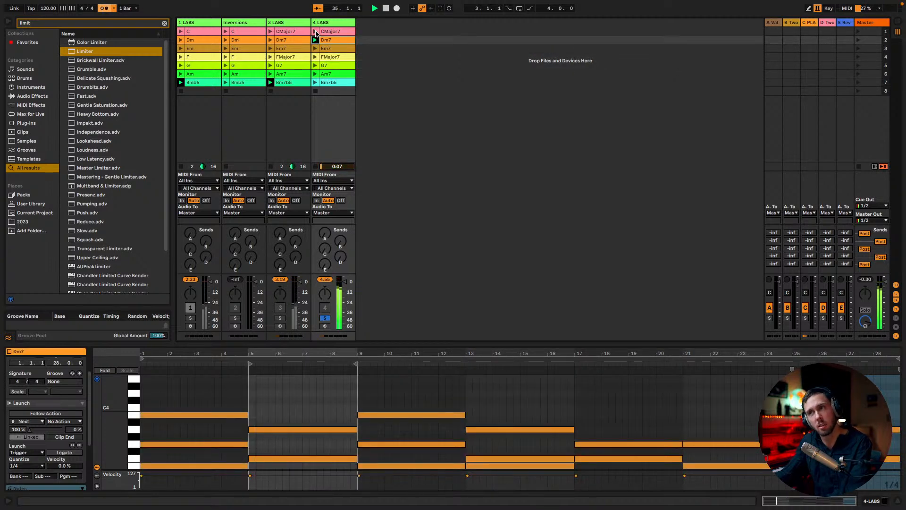
pyautogui.click(315, 32)
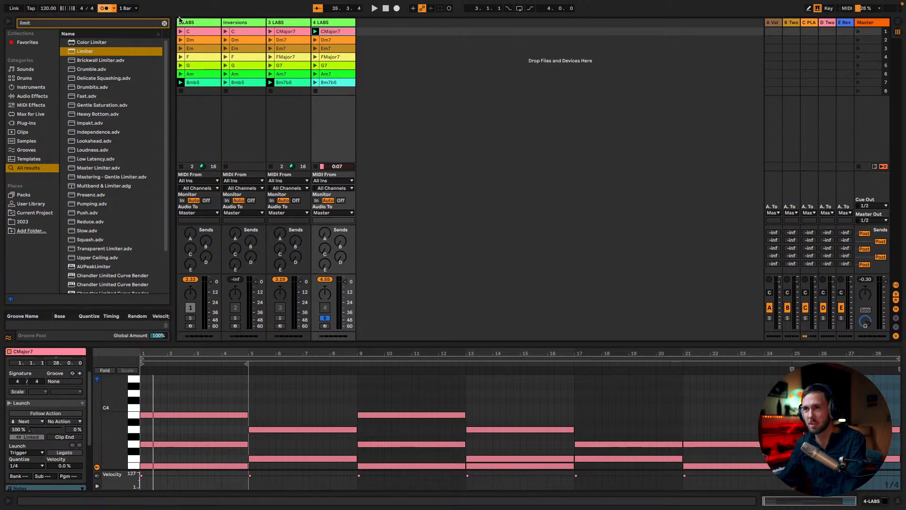
# Collapse the clip detail area in the Arrangement View and return to the Session View.
pyautogui.press('Tab')
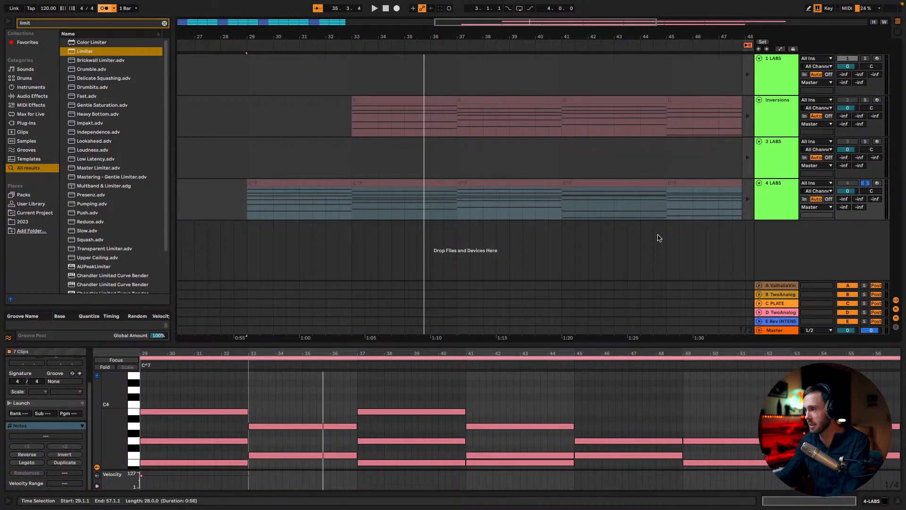
pyautogui.moveTo(680, 343); pyautogui.dragTo(681, 490)
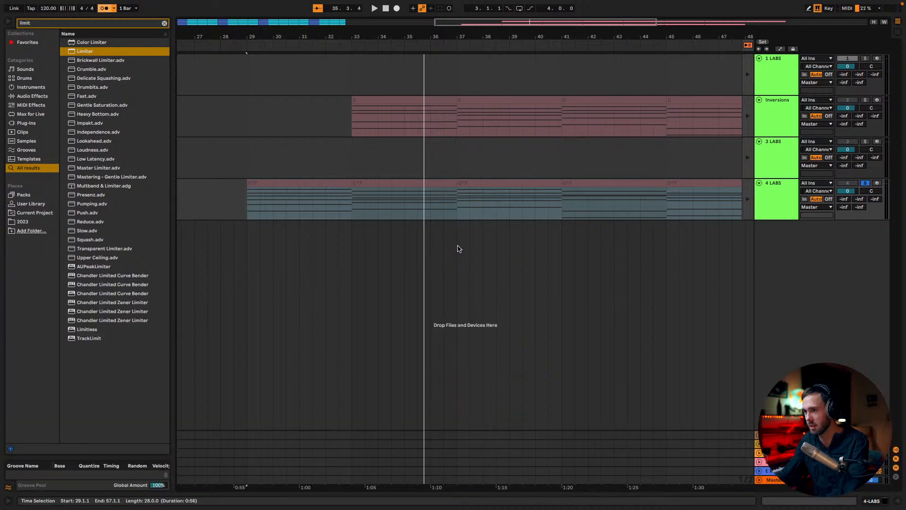
pyautogui.press('Tab')
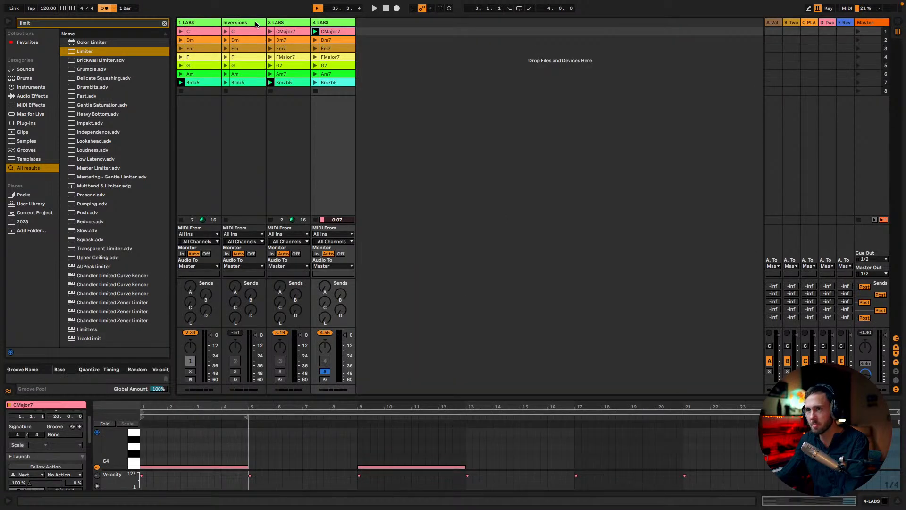
# Select the Inversions track, briefly launch its C clip and select the track again.
pyautogui.click(241, 24)
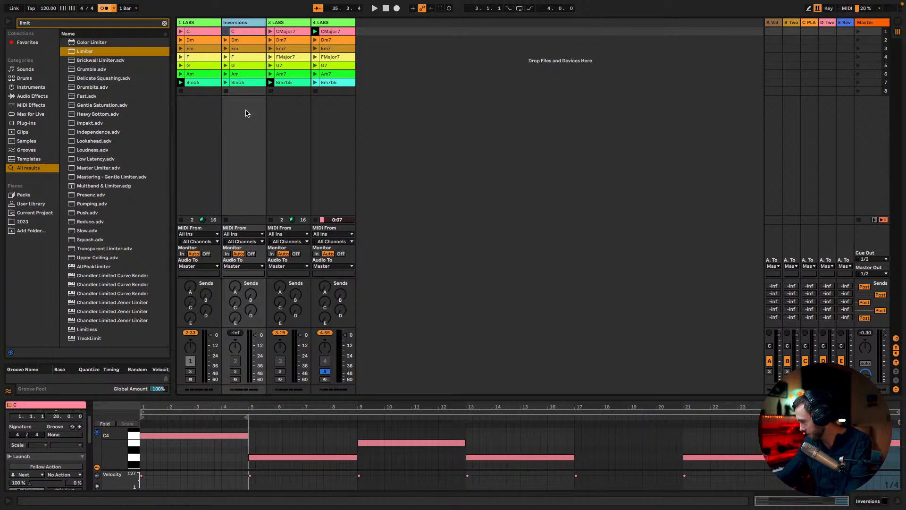
pyautogui.press('Return')
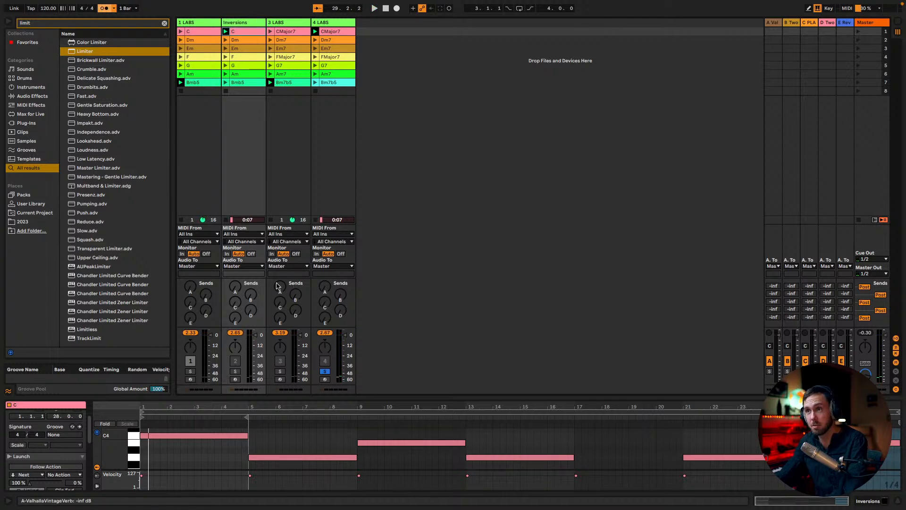
pyautogui.click(240, 24)
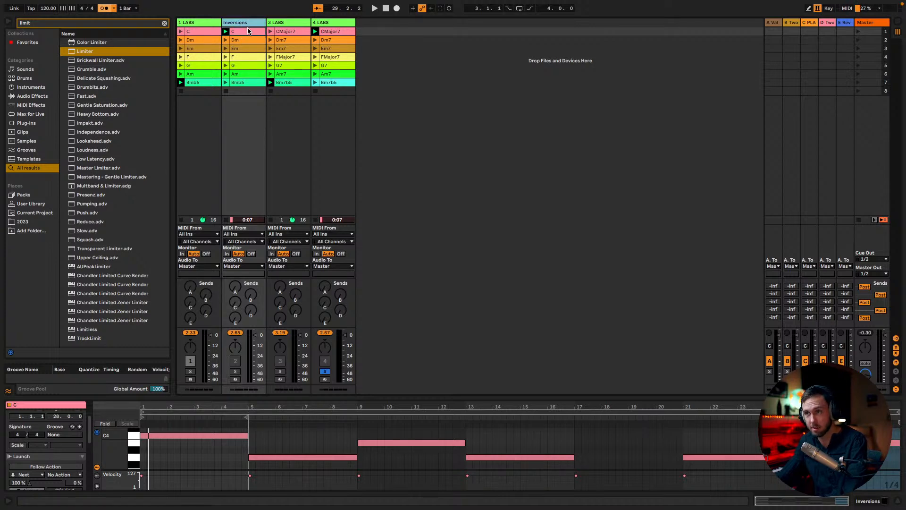
# Rename the 4 LABS track as Invert 7 and solo the Inversions track instead.
pyautogui.click(335, 25)
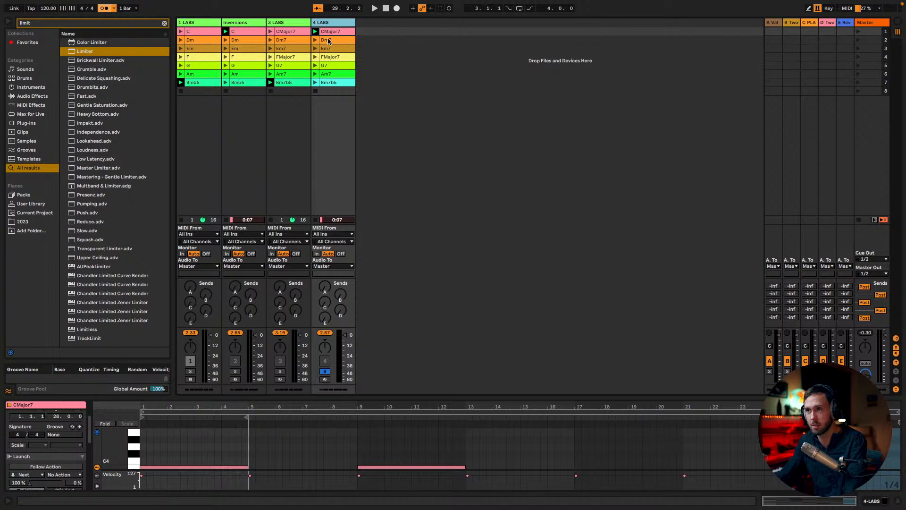
pyautogui.hotkey('ctrl', 'r')
pyautogui.write('In')
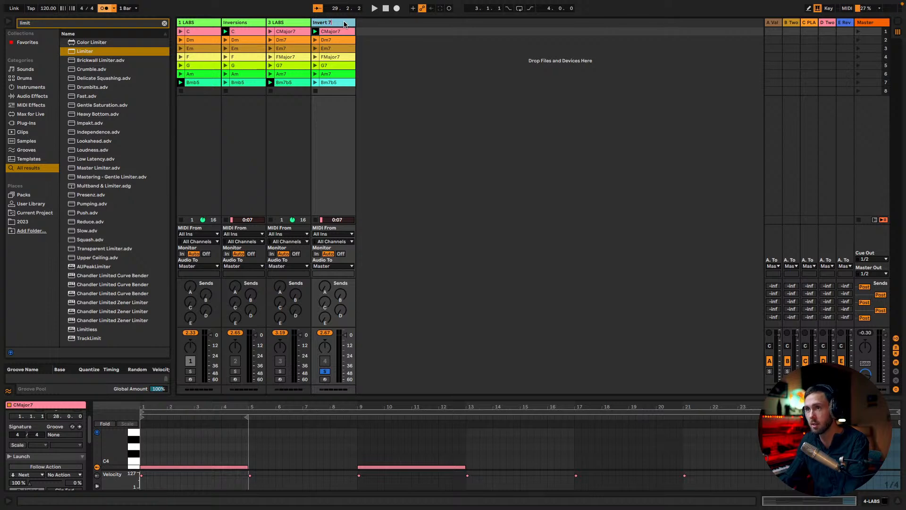
pyautogui.click(245, 31)
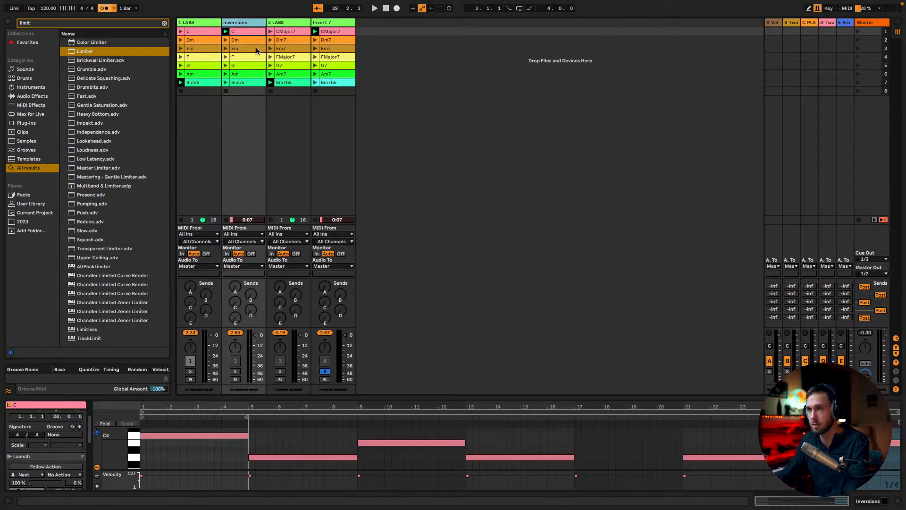
pyautogui.click(234, 372)
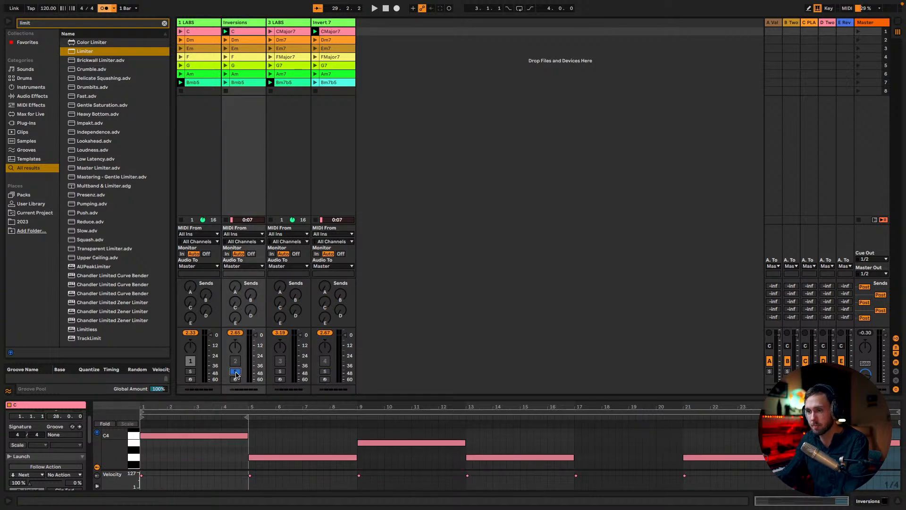
# Delete all existing clips from the four LABS and inversion tracks in the Arrangement View and return to the Session View.
pyautogui.press('Tab')
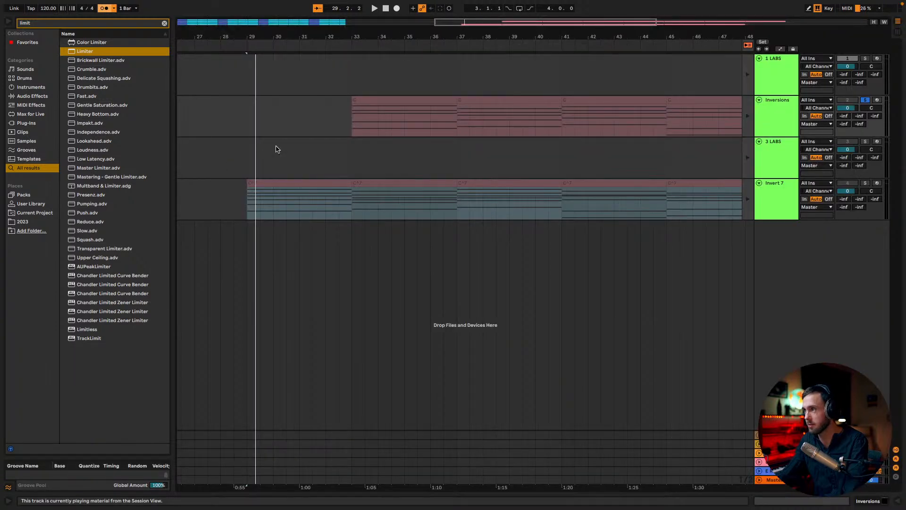
pyautogui.moveTo(484, 21); pyautogui.dragTo(324, 28)
pyautogui.moveTo(712, 199); pyautogui.dragTo(59, 2)
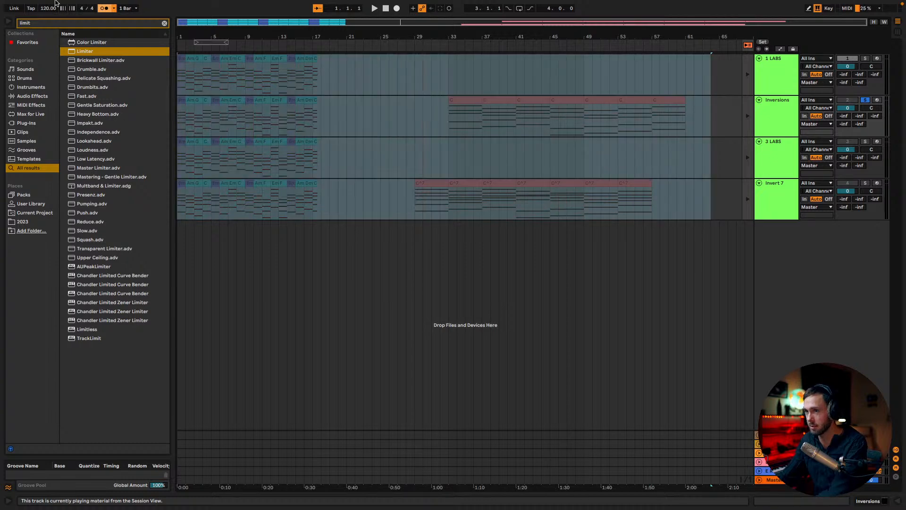
pyautogui.press('Delete')
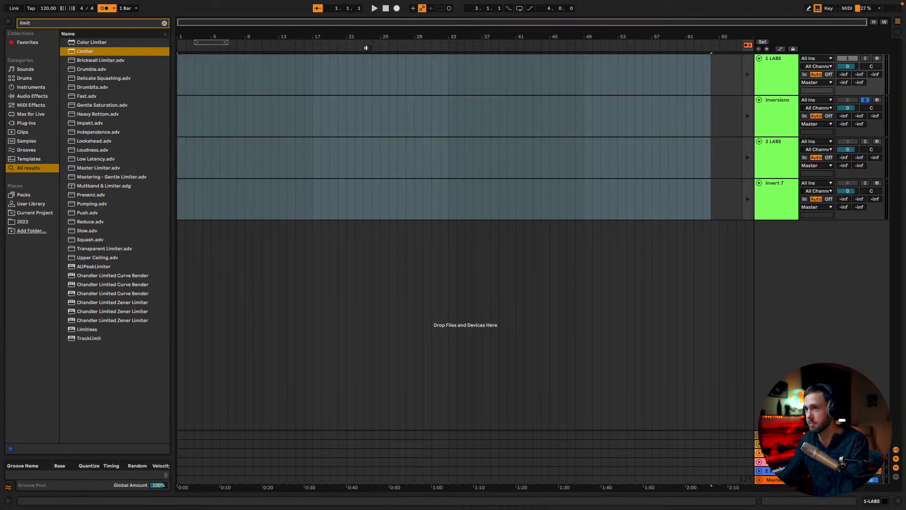
pyautogui.press('Tab')
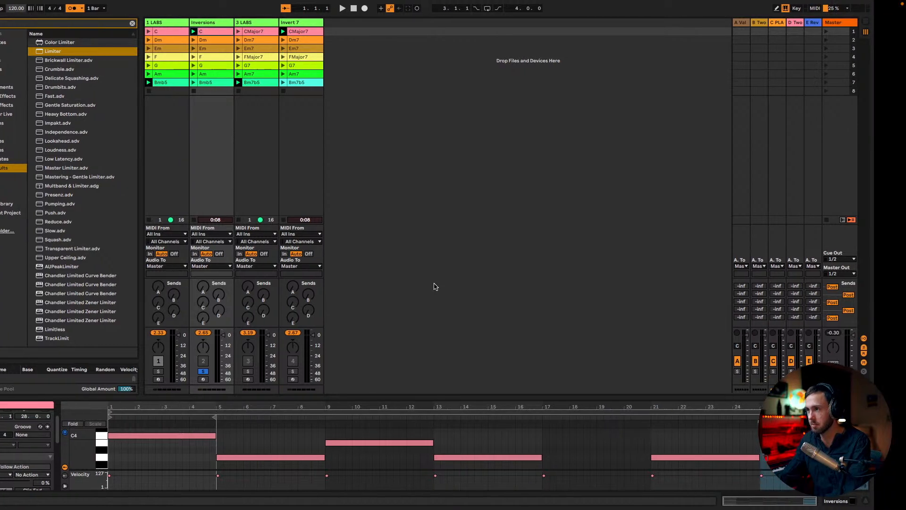
# Switch to Chrome, make its window full screen and open ransby.biz.
pyautogui.hotkey('ctrl', 'Left')
pyautogui.click(479, 507)
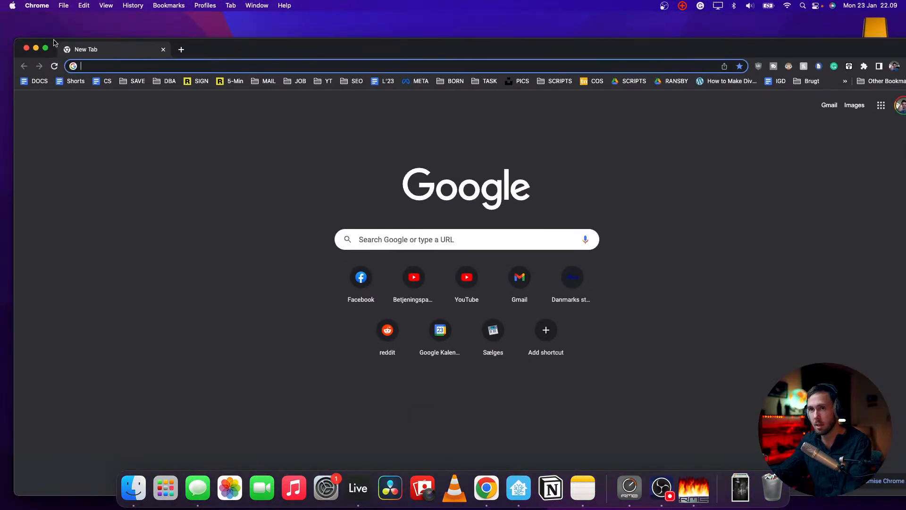
pyautogui.click(46, 49)
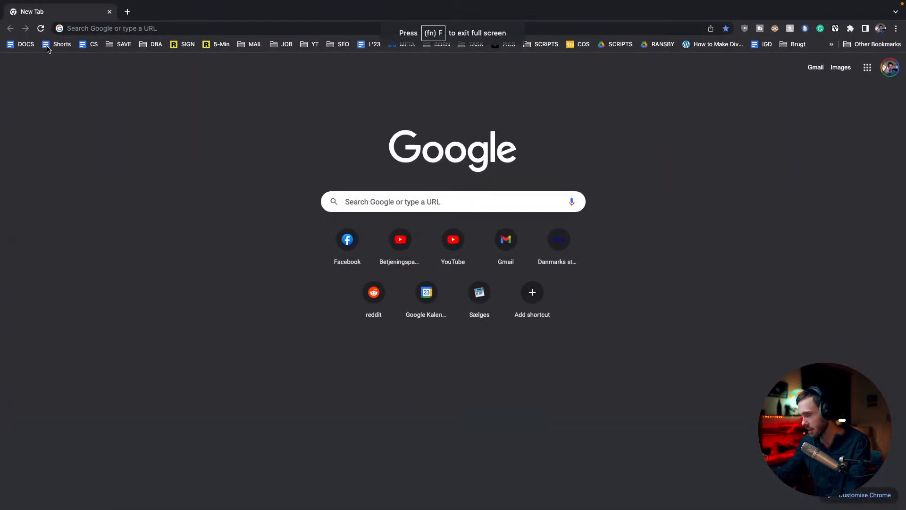
pyautogui.click(160, 29)
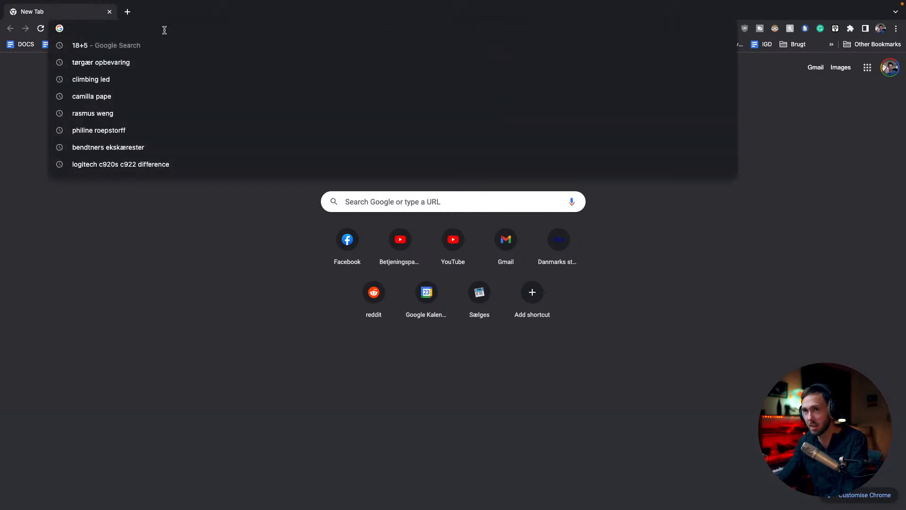
pyautogui.write('ransby.biz')
pyautogui.press('Return')
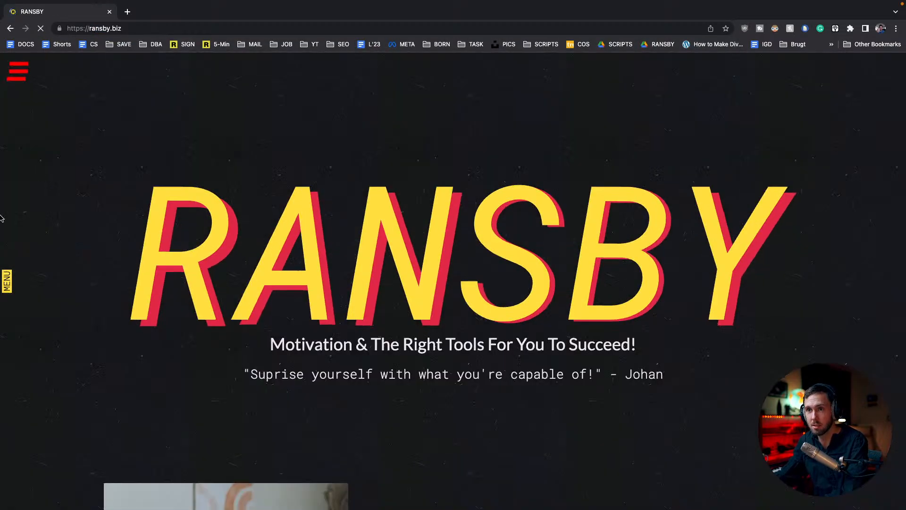
# Open the site's Tools page and generate new random BPM values.
pyautogui.moveTo(2, 218)
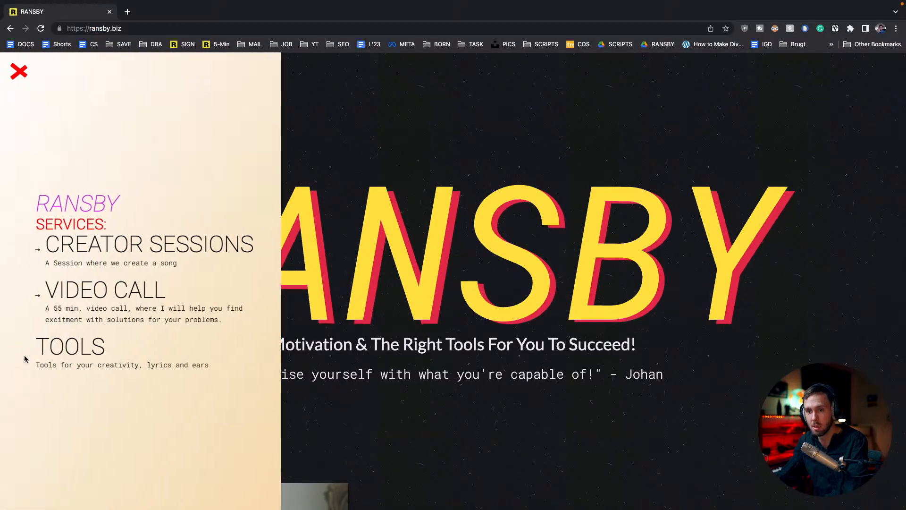
pyautogui.click(57, 353)
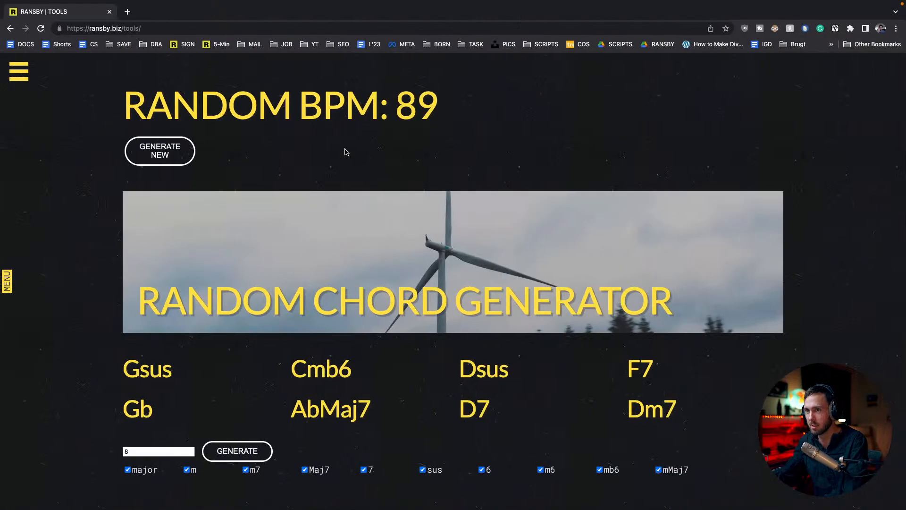
pyautogui.click(164, 152)
pyautogui.click(165, 152)
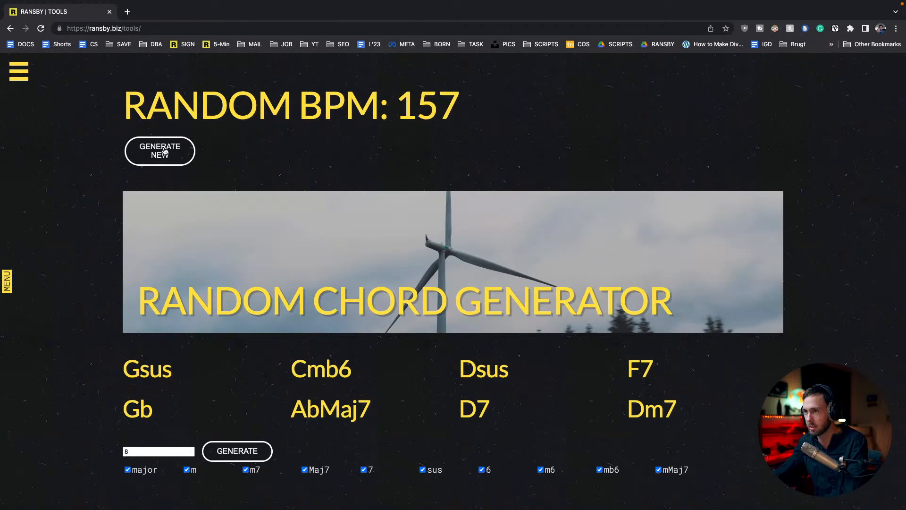
# Switch back to Ableton Live and set the song tempo to 89 BPM.
pyautogui.hotkey('ctrl', 'Right')
pyautogui.click(47, 11)
pyautogui.write('89')
pyautogui.press('Return')
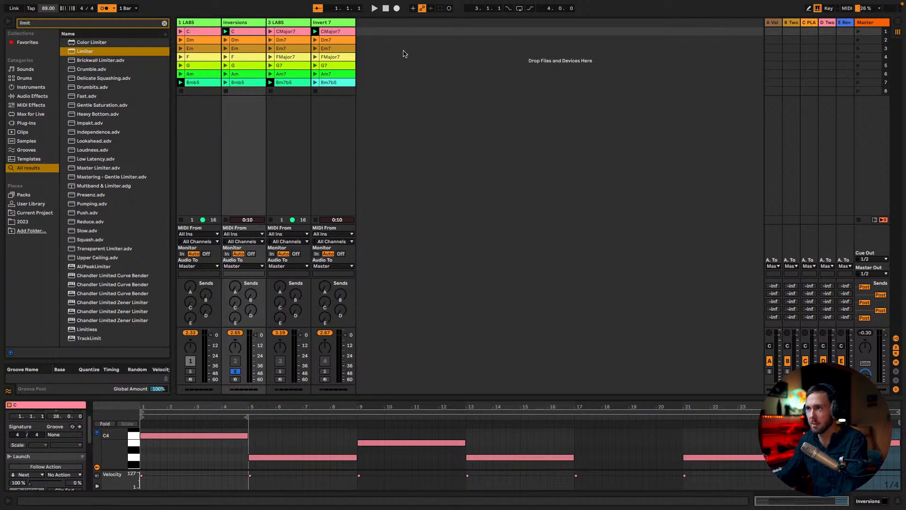
# Briefly play the soloed Inversions clip, select the Invert 7 track and check the Arrangement View before returning to the Session View.
pyautogui.press('space')
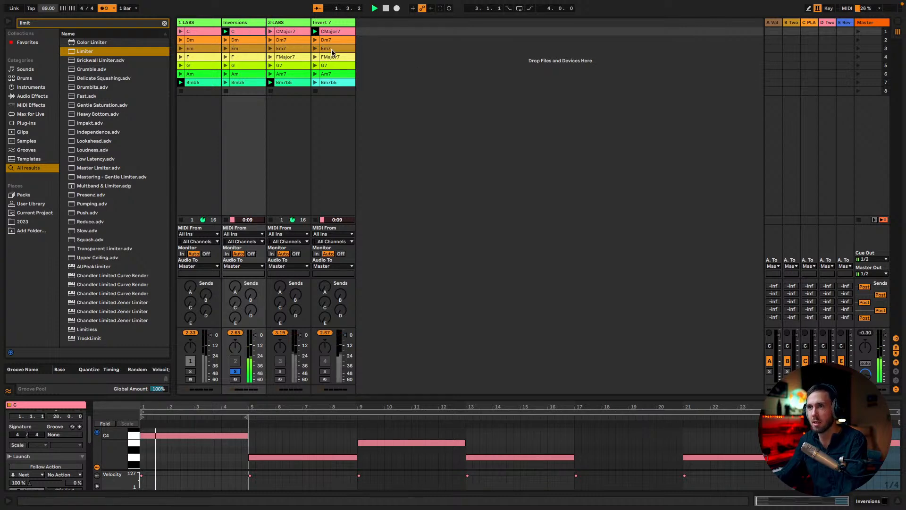
pyautogui.press('Tab')
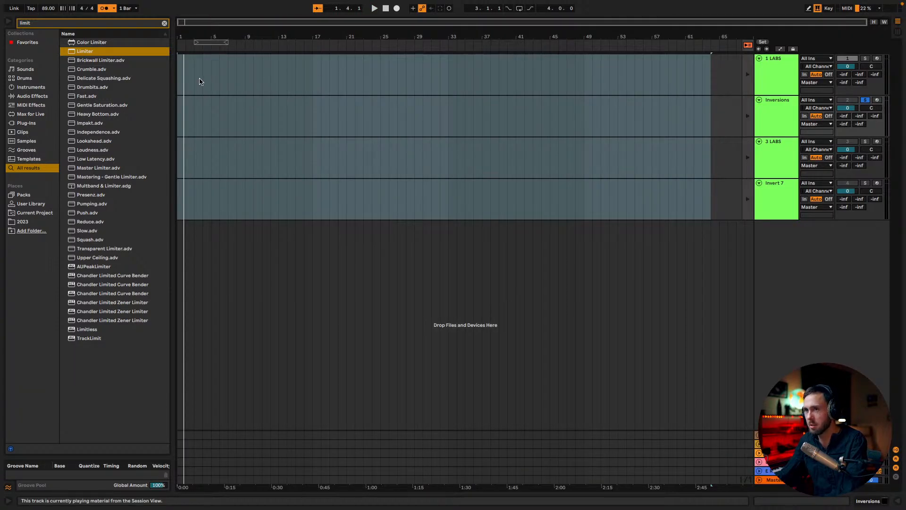
pyautogui.press('space')
pyautogui.press('Tab')
pyautogui.click(242, 23)
pyautogui.click(340, 24)
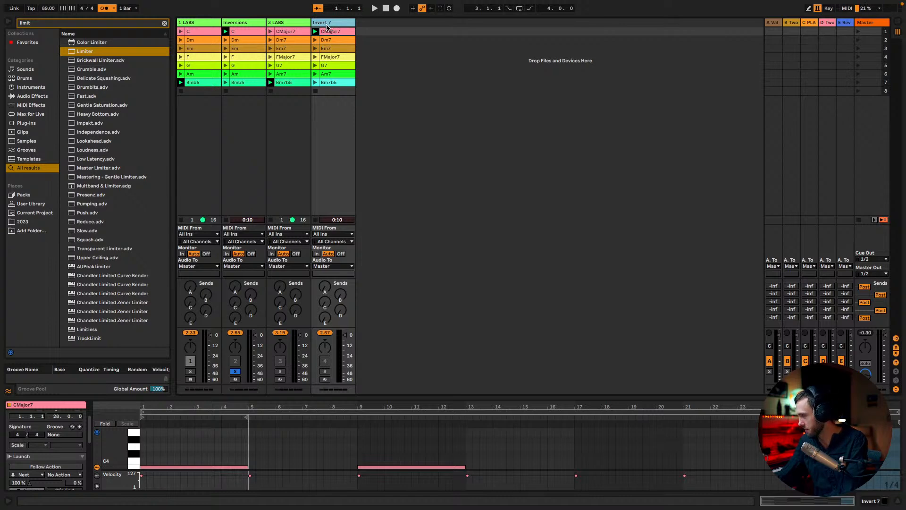
pyautogui.press('Tab')
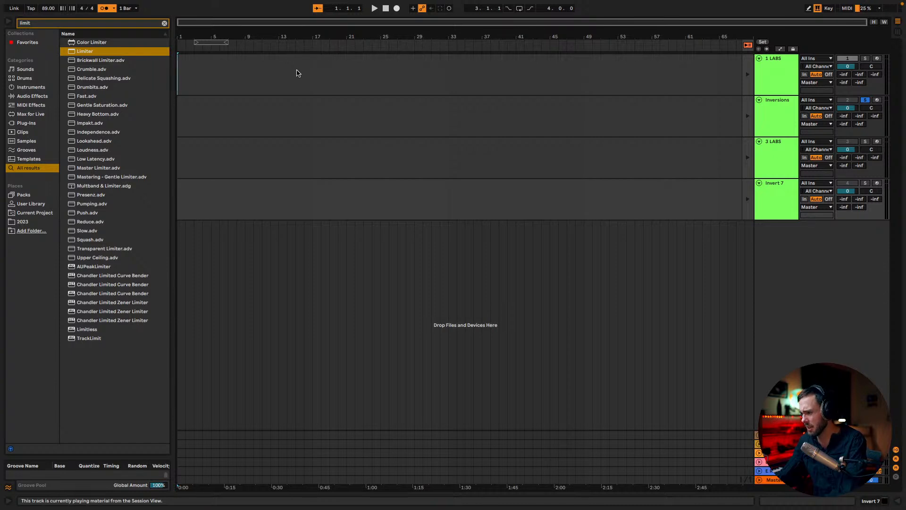
pyautogui.press('Tab')
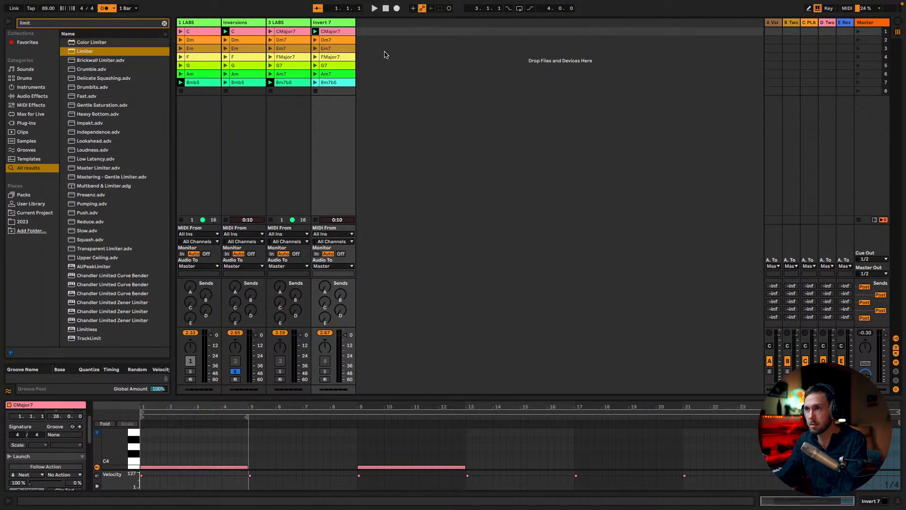
# Start arrangement recording and launch the Inversions clips Dm, Em, G, F, Em, G and F to perform a chord progression.
pyautogui.click(397, 9)
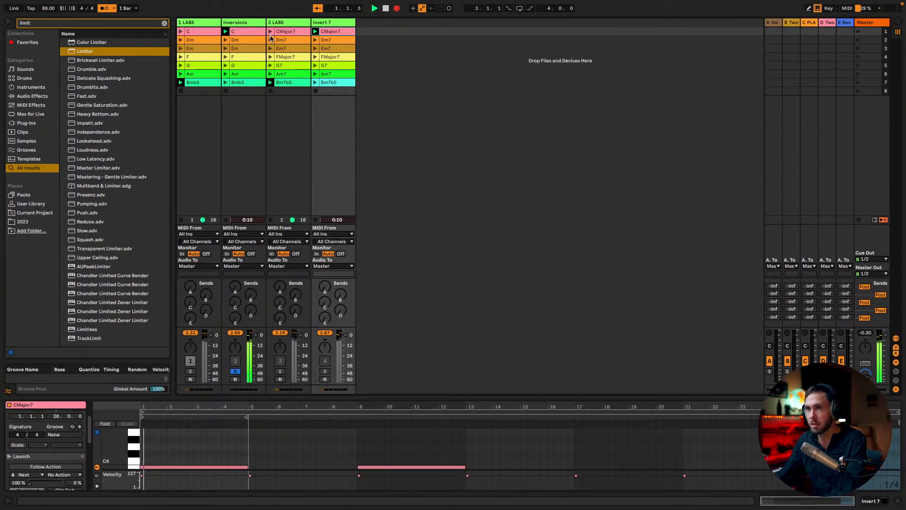
pyautogui.click(225, 41)
pyautogui.click(225, 48)
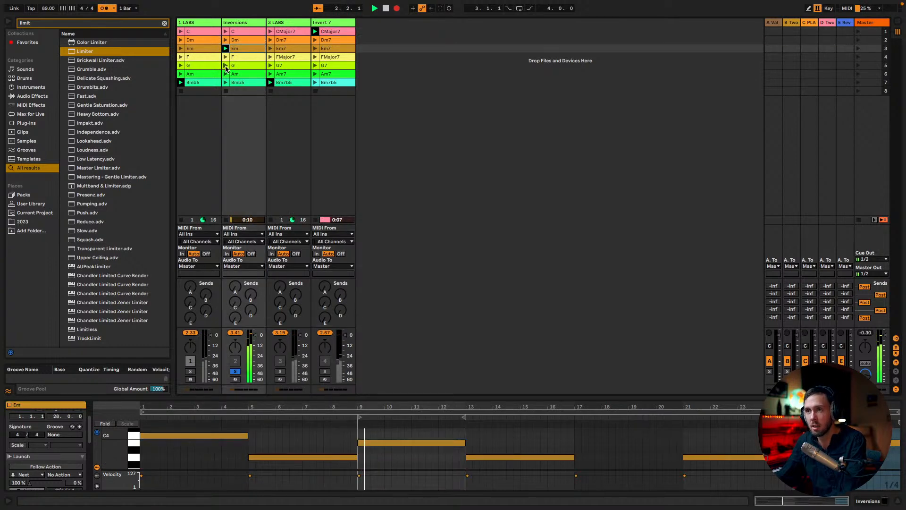
pyautogui.click(225, 66)
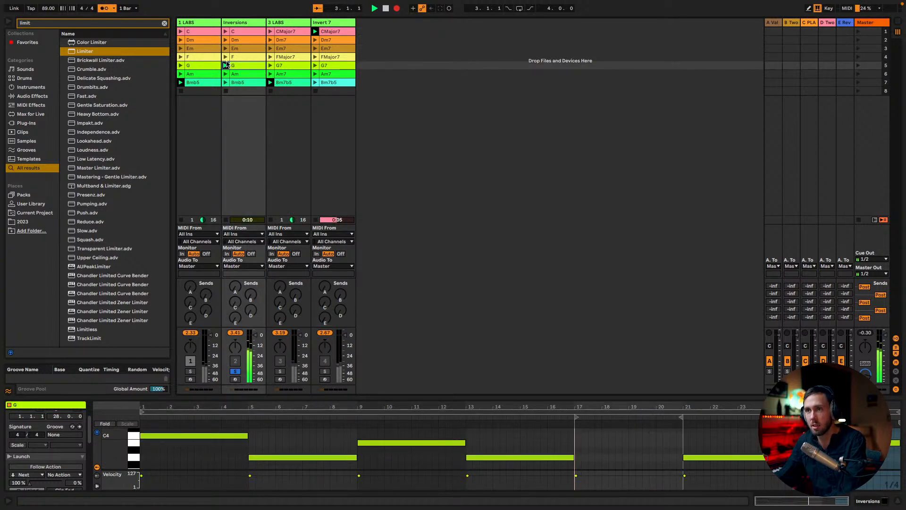
pyautogui.click(226, 57)
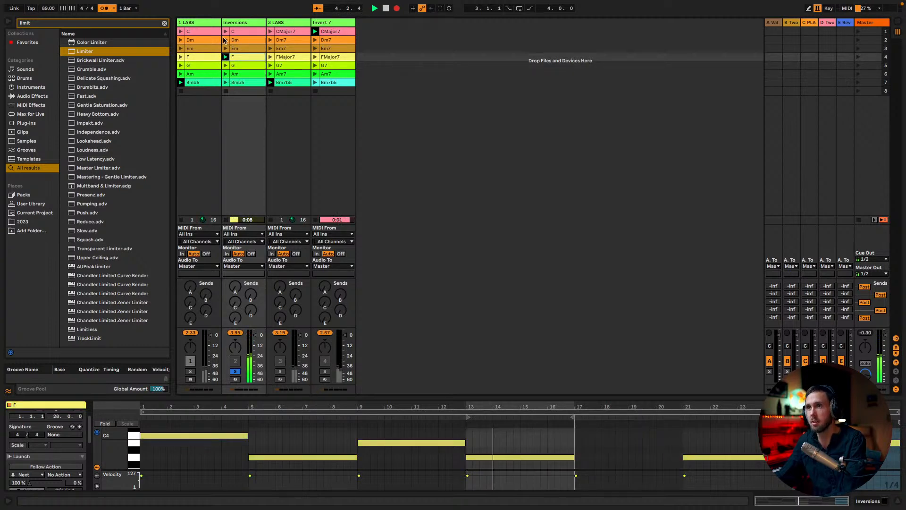
pyautogui.click(226, 65)
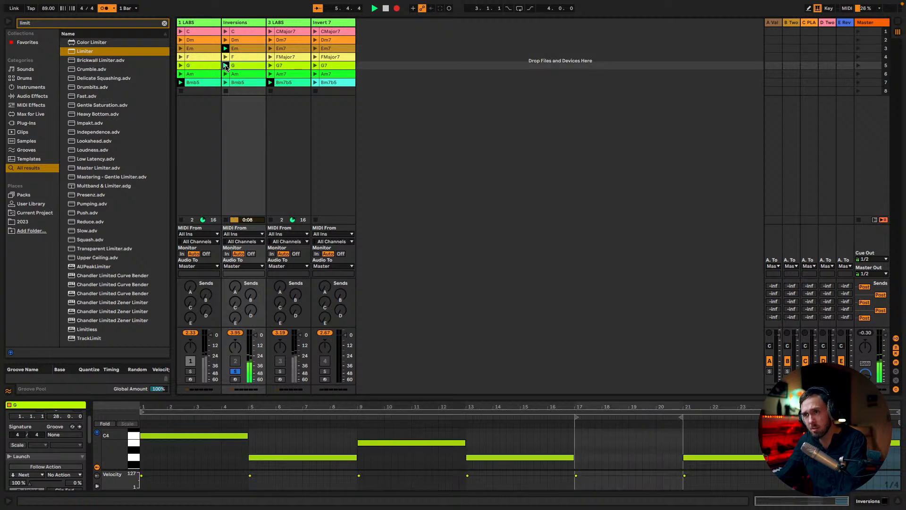
pyautogui.click(225, 56)
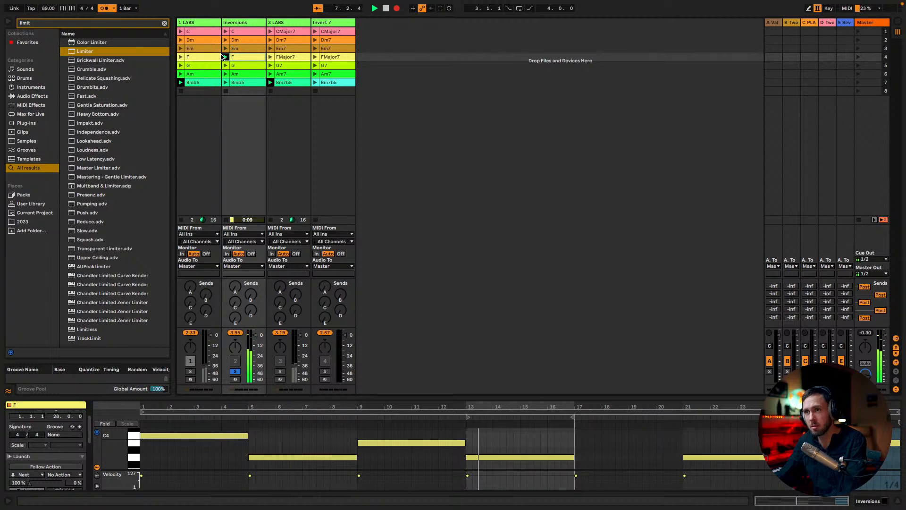
# Stop the recording in the Arrangement View and return the Inversions track to arrangement playback.
pyautogui.press('Tab')
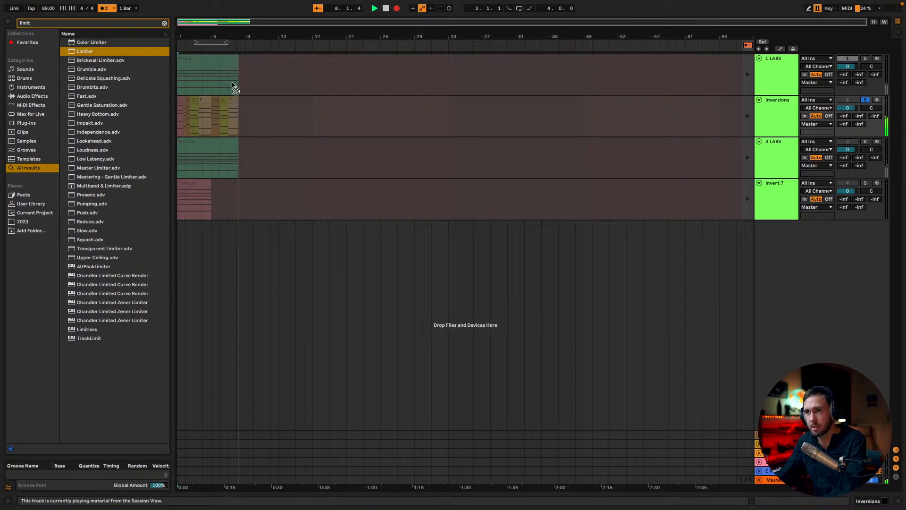
pyautogui.press('F9')
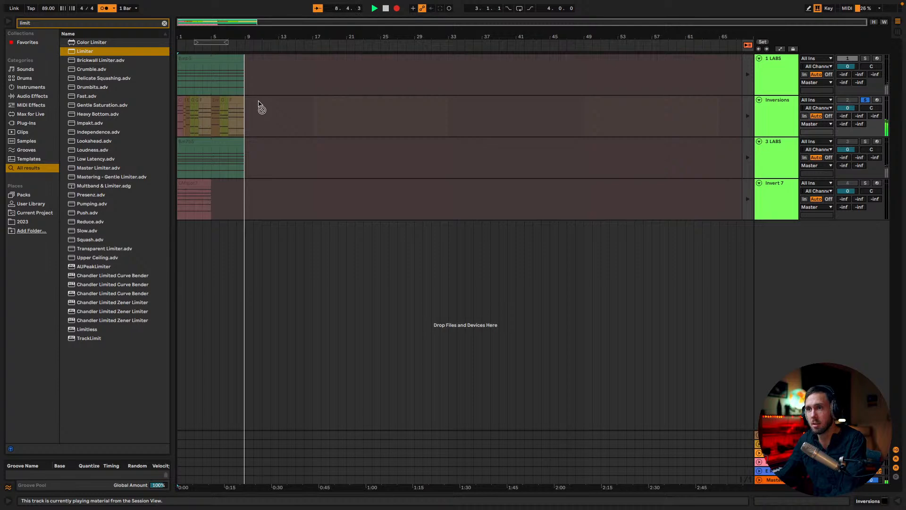
pyautogui.click(238, 101)
pyautogui.press('space')
pyautogui.click(746, 119)
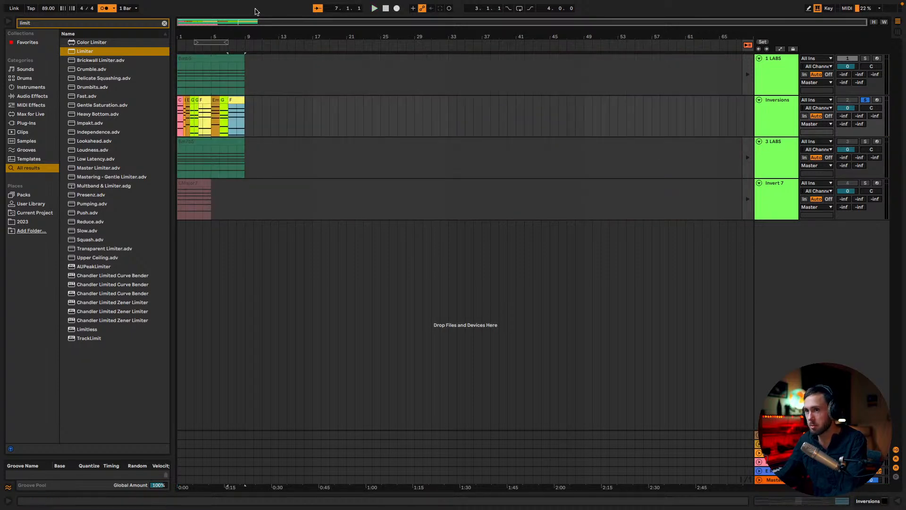
# Select all the recorded chord clips on the Inversions track and consolidate them into a single clip.
pyautogui.moveTo(238, 21); pyautogui.dragTo(206, 26)
pyautogui.moveTo(307, 100)
pyautogui.mouseDown()
pyautogui.moveTo(299, 100)
pyautogui.moveTo(306, 100)
pyautogui.mouseUp()
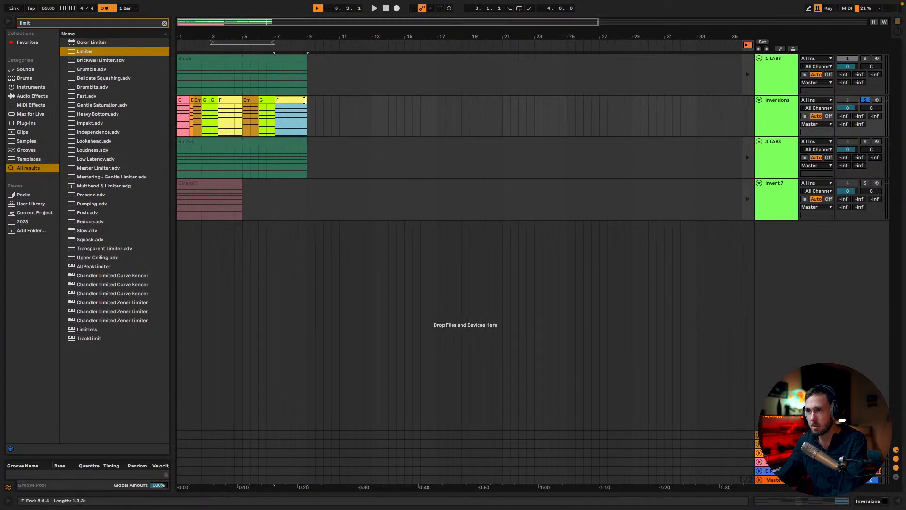
pyautogui.keyDown('shift'); pyautogui.click(182, 100); pyautogui.keyUp('shift')
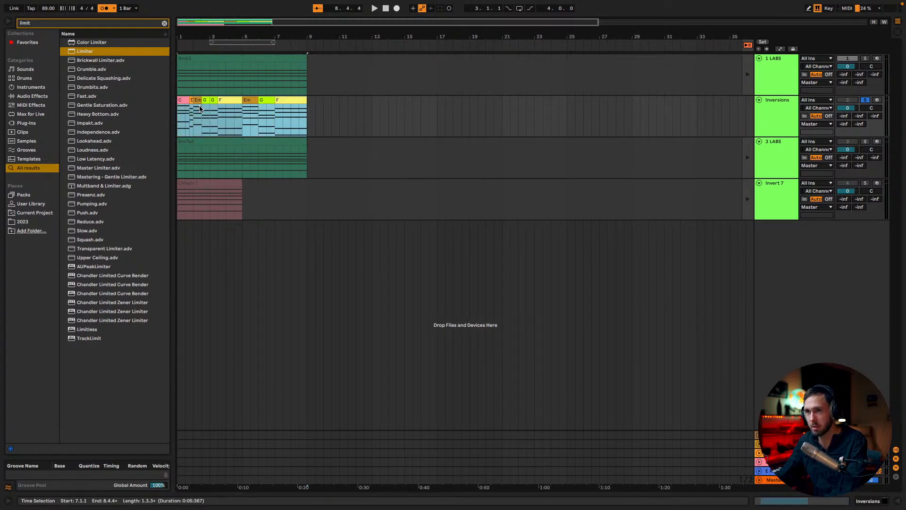
pyautogui.hotkey('ctrl', 'j')
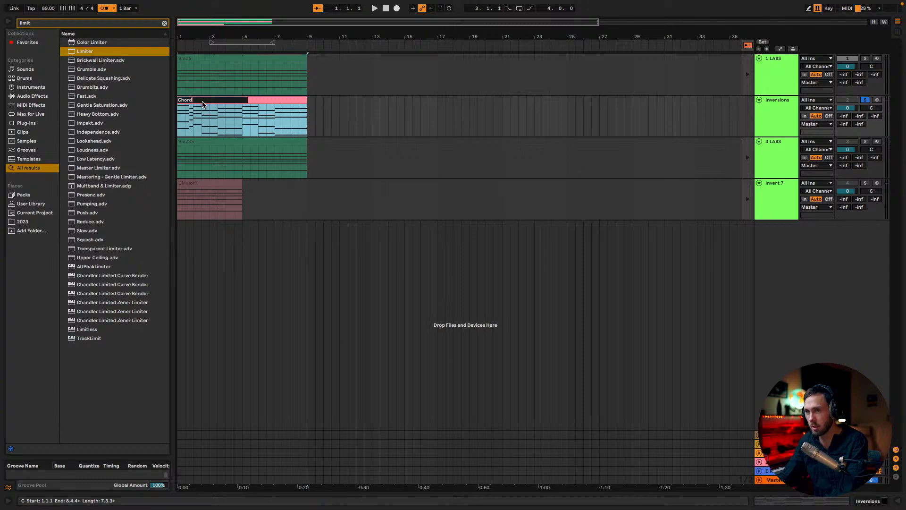
# Rename the consolidated Inversions clip as CP 1.
pyautogui.write('CP')
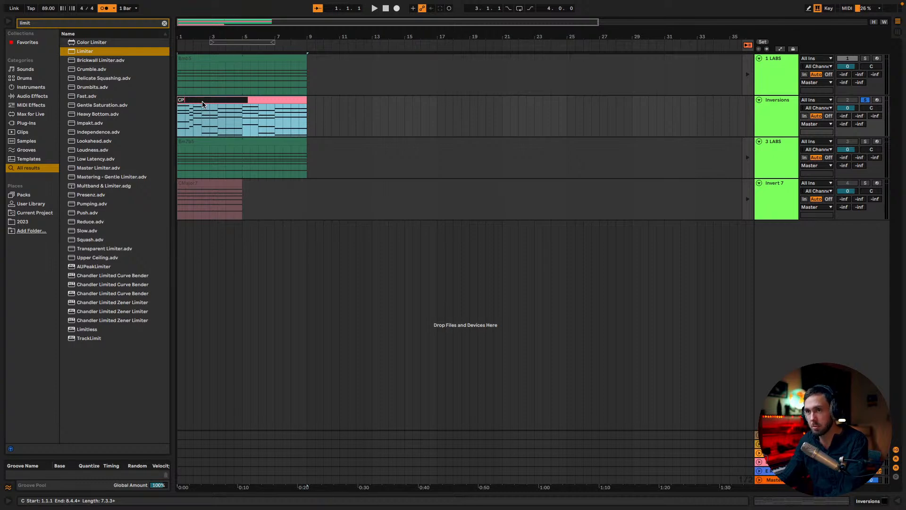
pyautogui.write(' 1')
pyautogui.press('Return')
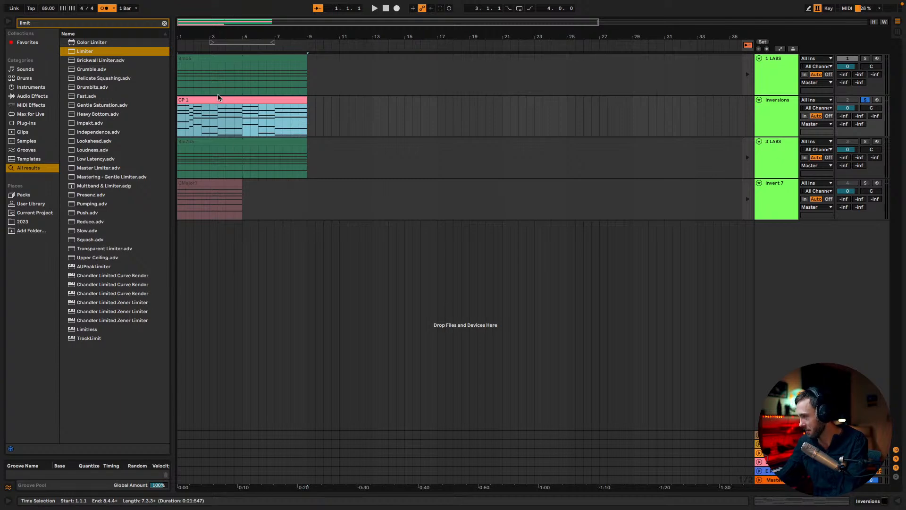
# Play back the CP 1 clip, stop playback and place the insert marker at bar 13 on the Inversions track.
pyautogui.press('space')
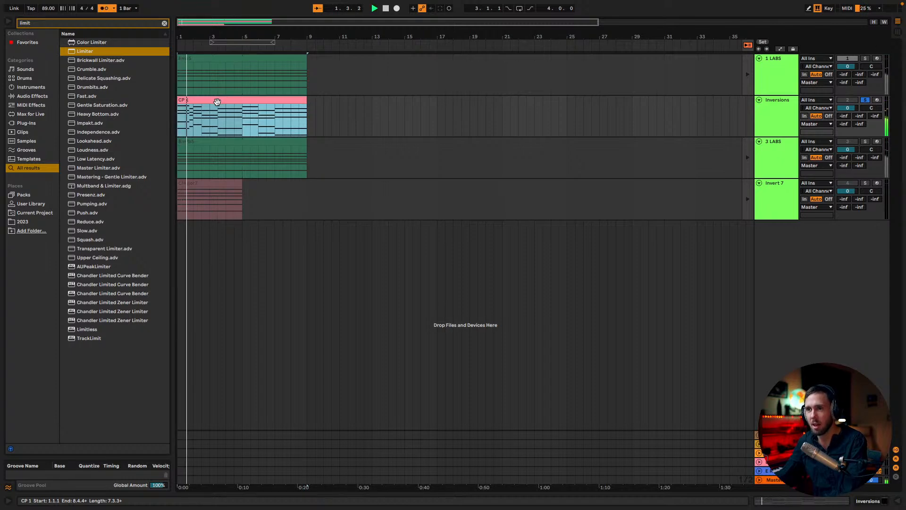
pyautogui.press('Tab')
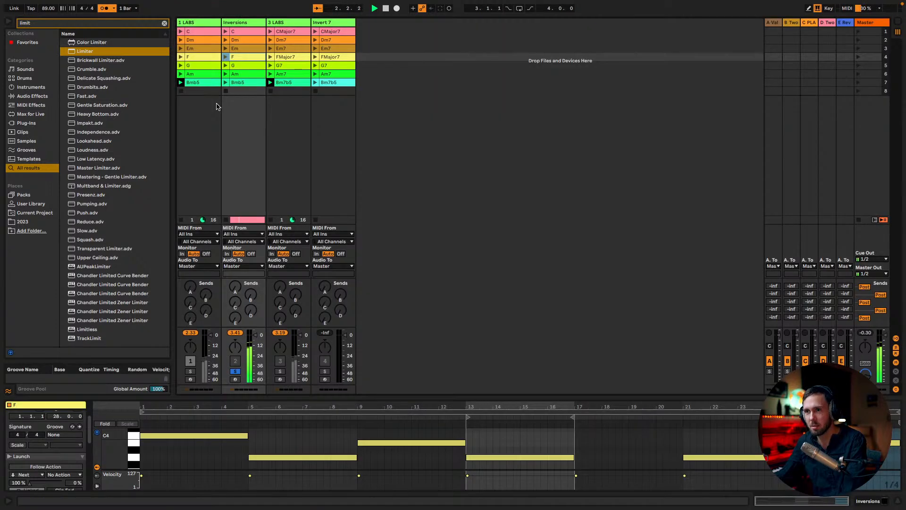
pyautogui.press('Tab')
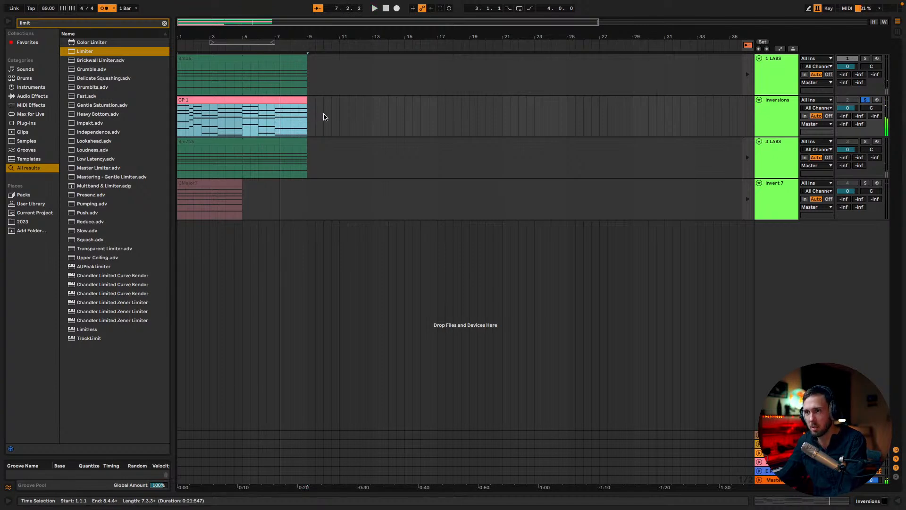
pyautogui.click(372, 108)
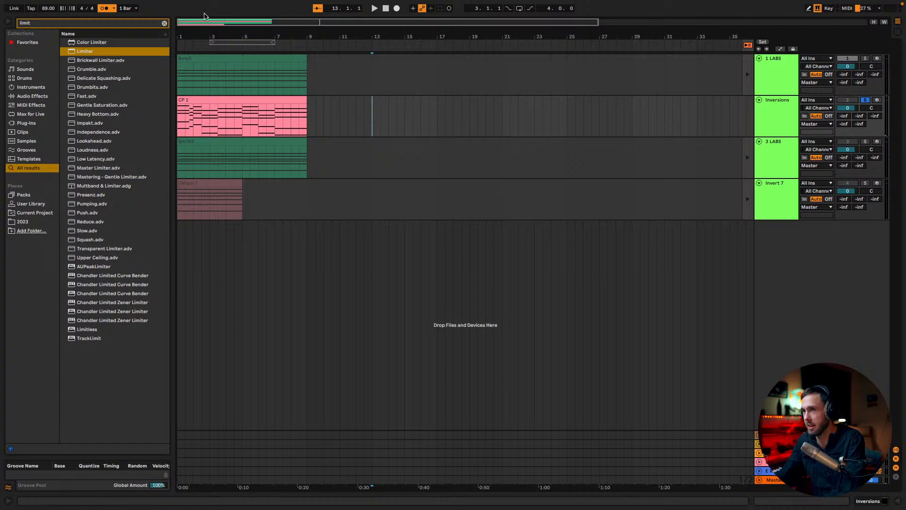
# Start recording into the Arrangement from bar 13 while launching the Inversions track's Dm, C, Dm, Em and F clips in turn.
pyautogui.press('Tab')
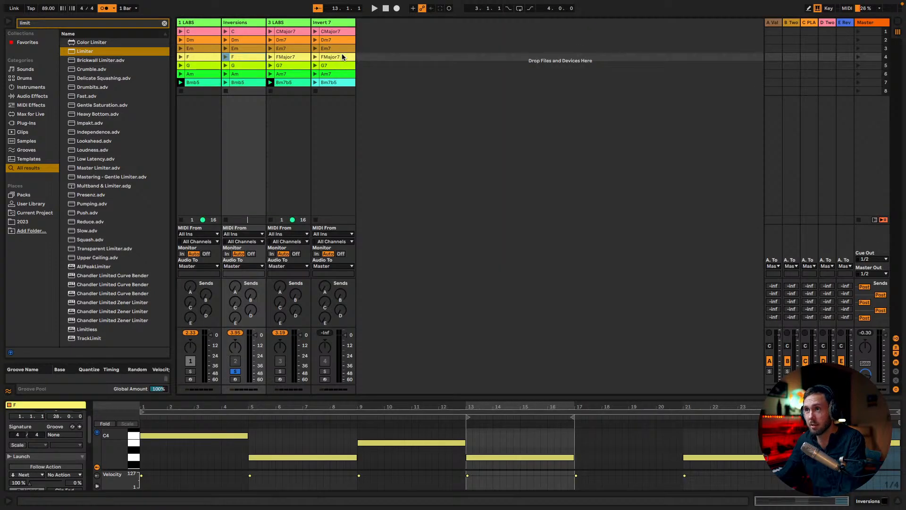
pyautogui.click(226, 39)
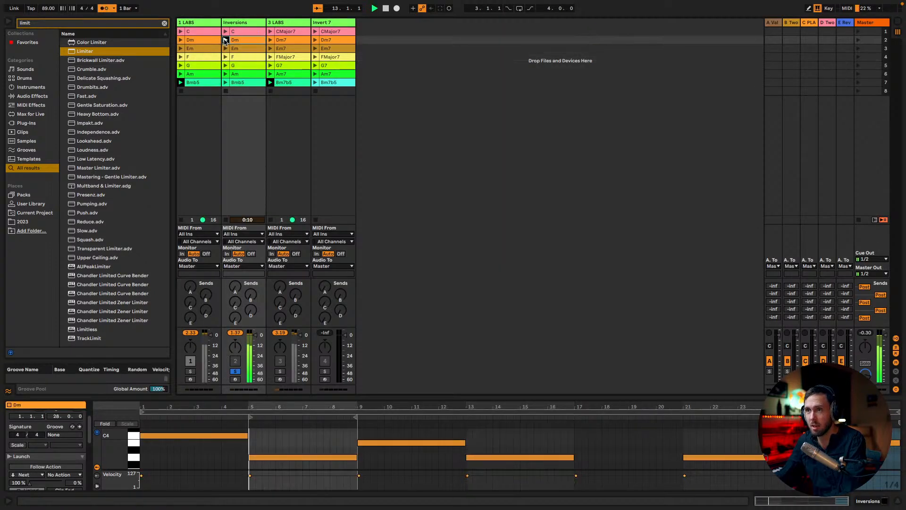
pyautogui.click(397, 9)
pyautogui.click(225, 31)
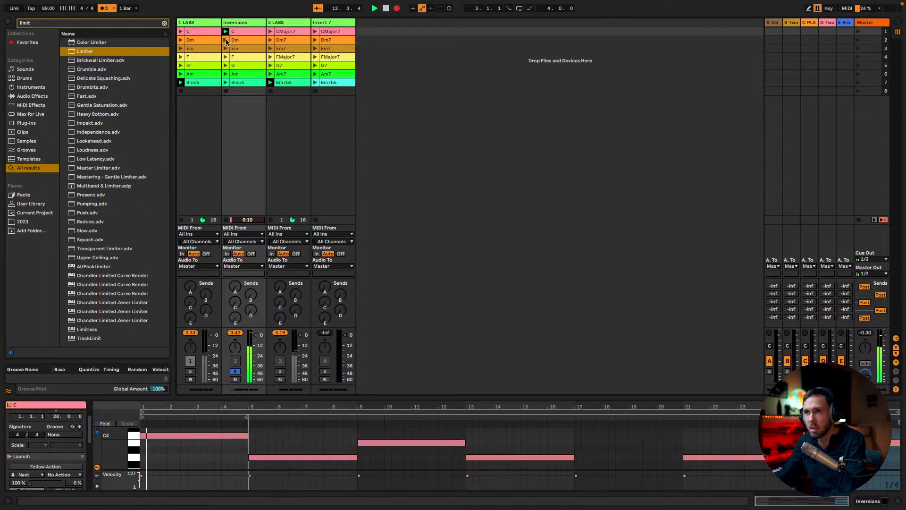
pyautogui.click(225, 40)
pyautogui.click(225, 48)
pyautogui.click(226, 57)
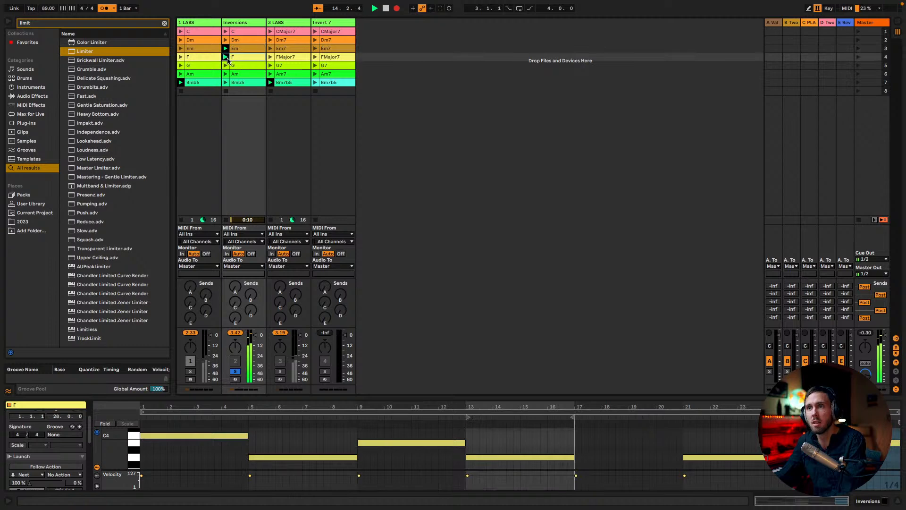
# Continue the recorded progression with the Inversions G, Am, G, F, Dm and C clips, and stop in the Arrangement View.
pyautogui.click(226, 66)
pyautogui.click(225, 74)
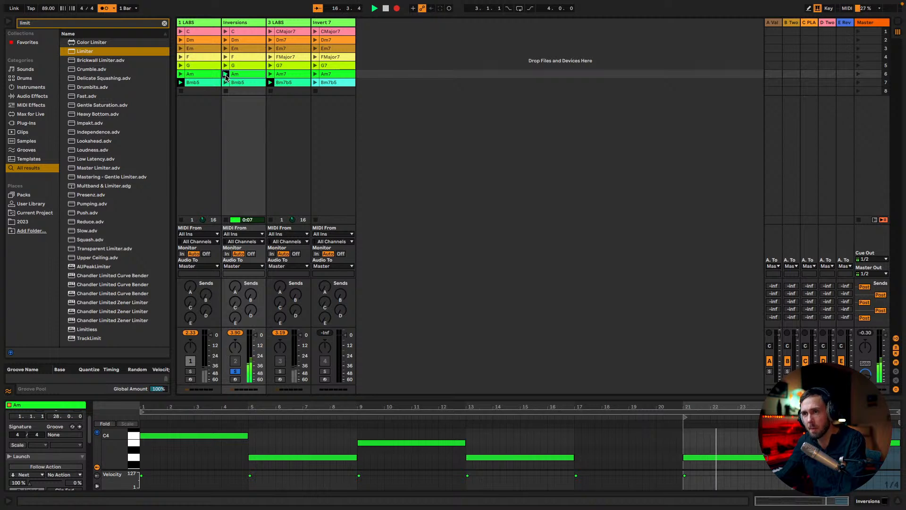
pyautogui.click(225, 65)
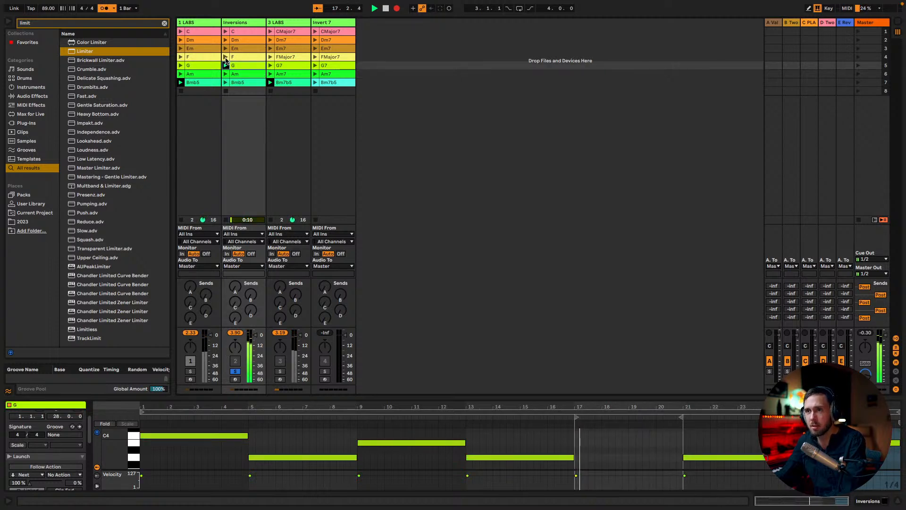
pyautogui.click(226, 40)
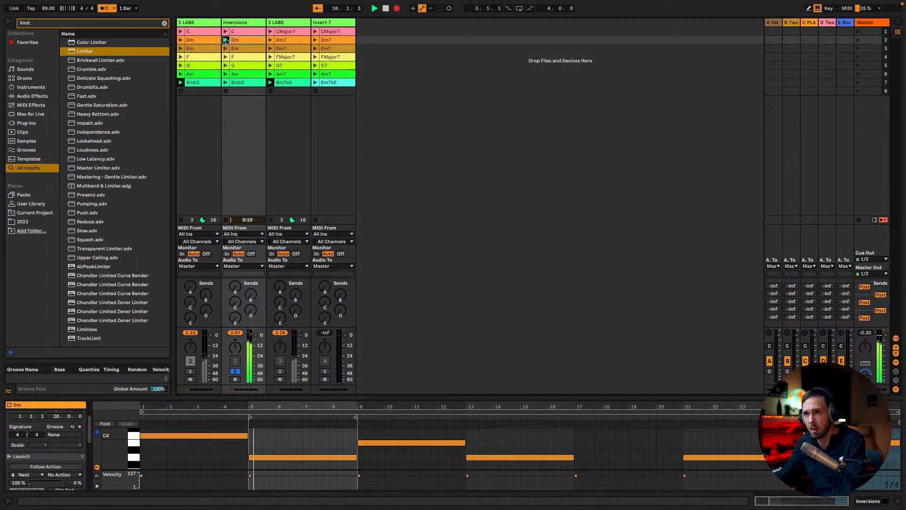
pyautogui.click(225, 31)
pyautogui.press('Tab')
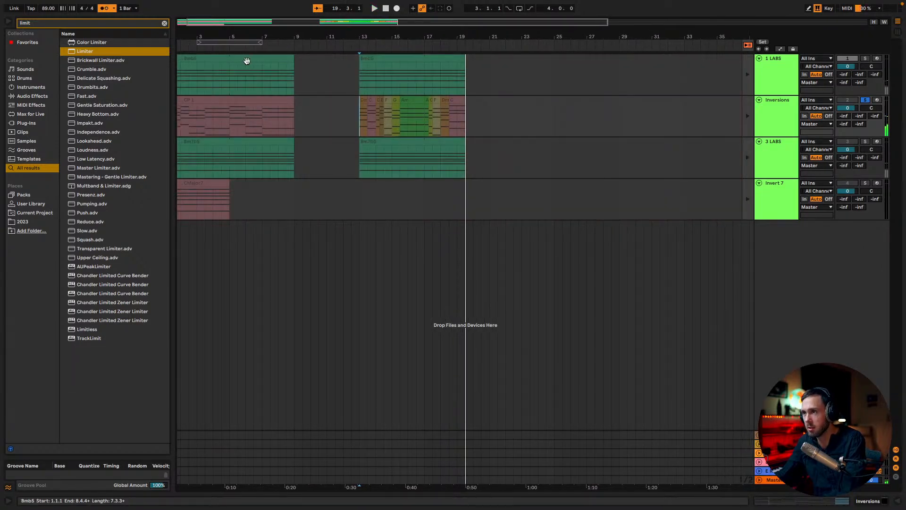
# Trim the end of the last recorded C clip on the Inversions track to 19.3.1.
pyautogui.click(462, 101)
pyautogui.moveTo(413, 24); pyautogui.dragTo(412, 61)
pyautogui.click(398, 101)
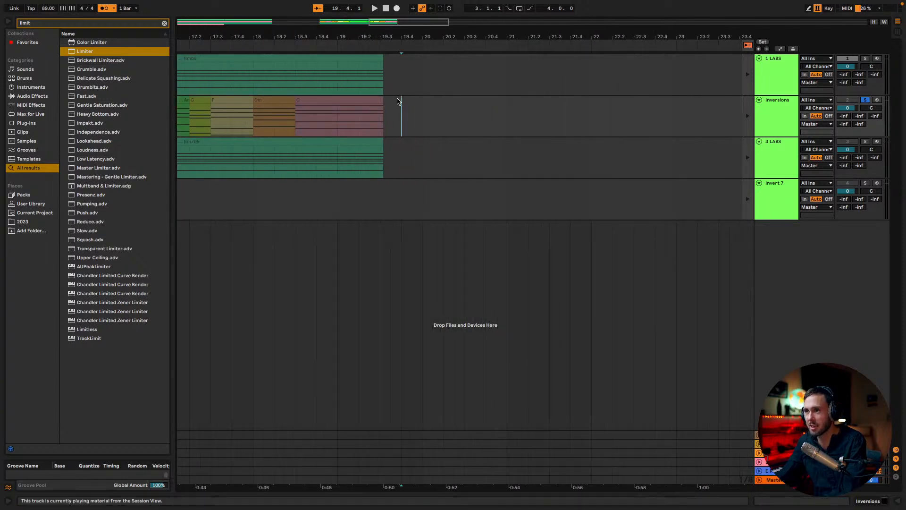
pyautogui.moveTo(385, 106)
pyautogui.mouseDown()
pyautogui.moveTo(443, 114)
pyautogui.moveTo(377, 113)
pyautogui.mouseUp()
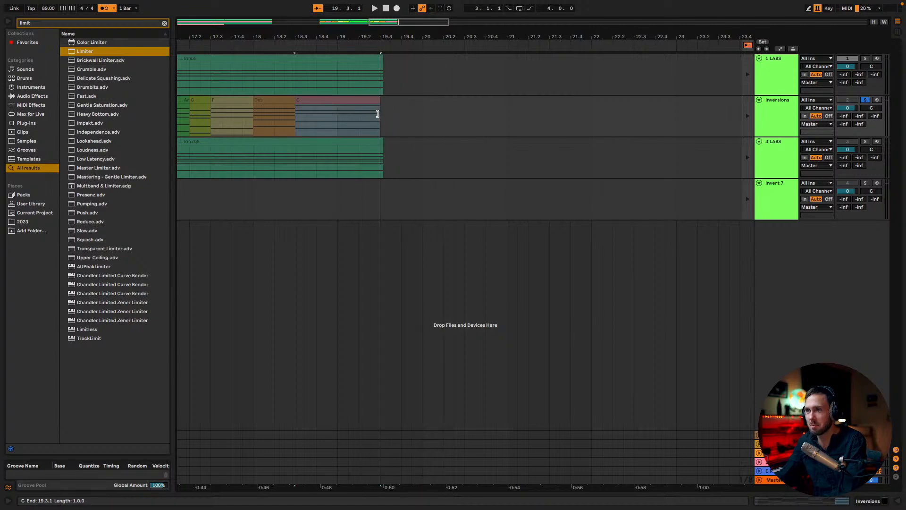
pyautogui.moveTo(381, 24); pyautogui.dragTo(300, 23)
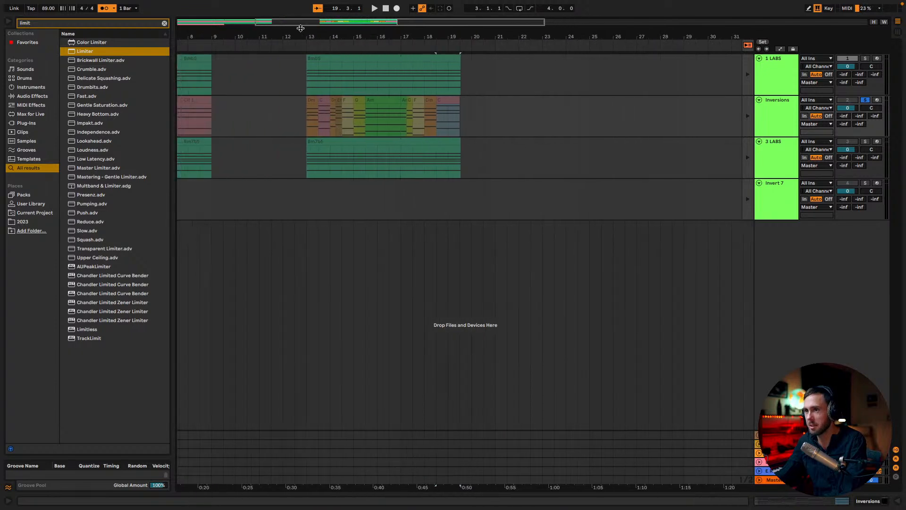
# Stop the running clips on the 1 LABS and 3 LABS tracks in the Session View.
pyautogui.press('Tab')
pyautogui.click(181, 219)
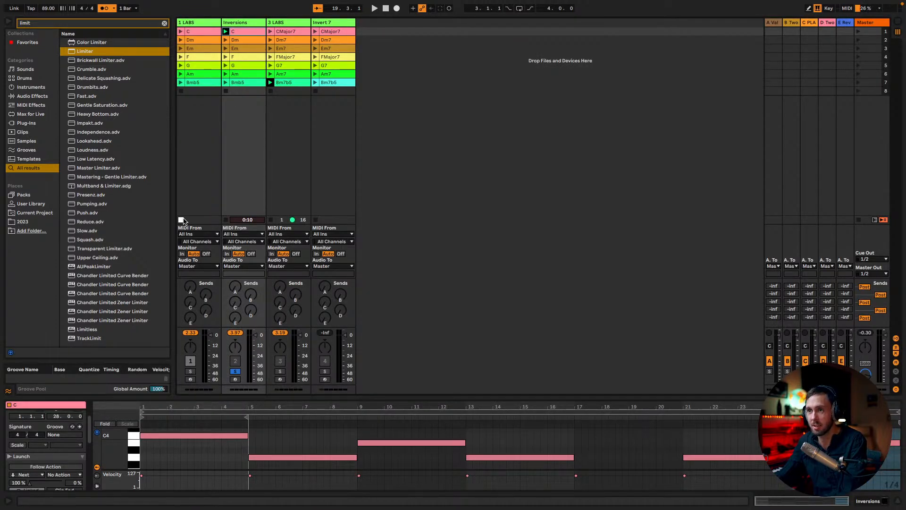
pyautogui.click(271, 220)
# Select all the recorded chord clips from bar 13 on the Inversions track in the Arrangement and consolidate them into one clip.
pyautogui.press('Tab')
pyautogui.click(310, 101)
pyautogui.keyDown('shift'); pyautogui.click(442, 102); pyautogui.keyUp('shift')
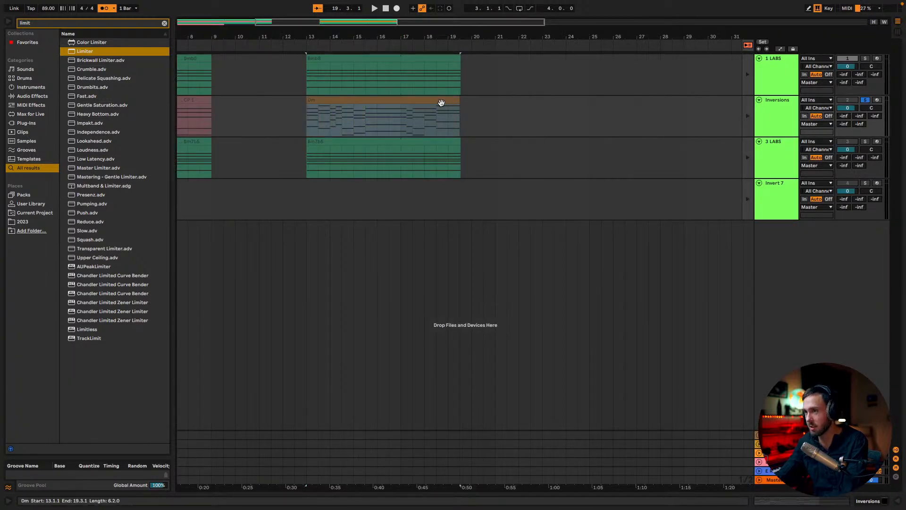
# Delete the unwanted clips recorded from bar 13 on the 1 LABS and 3 LABS tracks.
pyautogui.click(387, 57)
pyautogui.press('Delete')
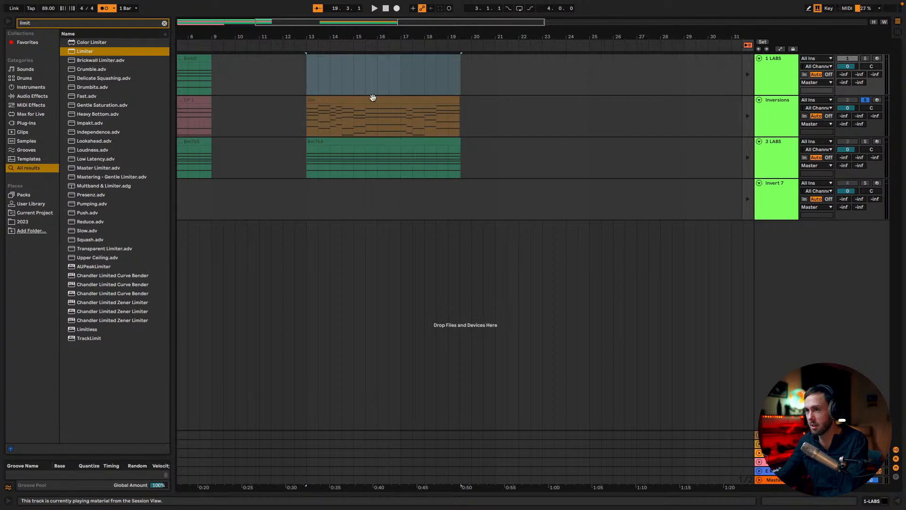
pyautogui.click(382, 148)
pyautogui.press('Delete')
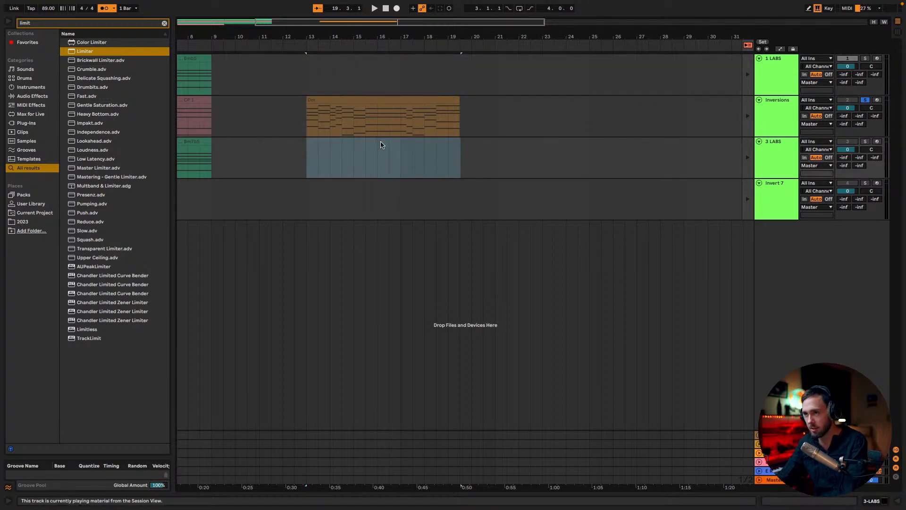
# Clear the remaining clips at the start of the Arrangement on the 1 LABS, 3 LABS and Invert 7 tracks.
pyautogui.moveTo(367, 21); pyautogui.dragTo(444, 22)
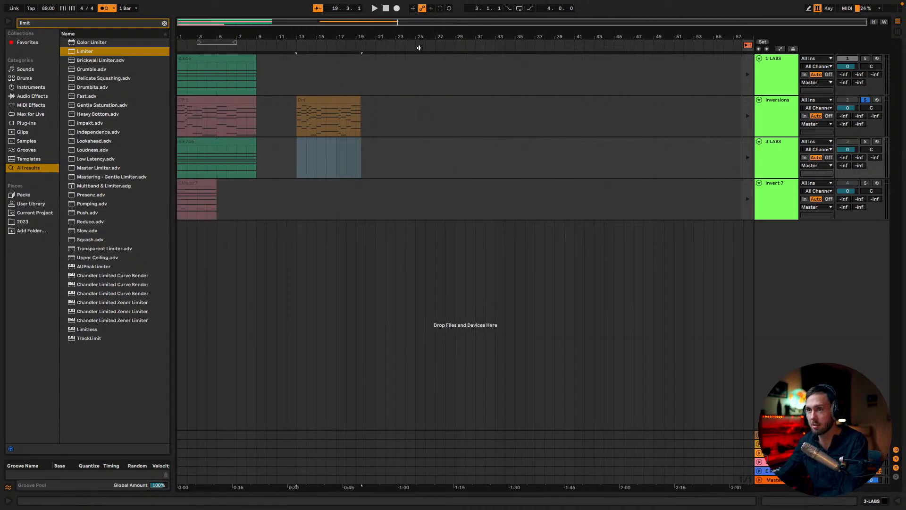
pyautogui.moveTo(336, 74); pyautogui.dragTo(49, 43)
pyautogui.press('Delete')
pyautogui.moveTo(287, 158); pyautogui.dragTo(178, 160)
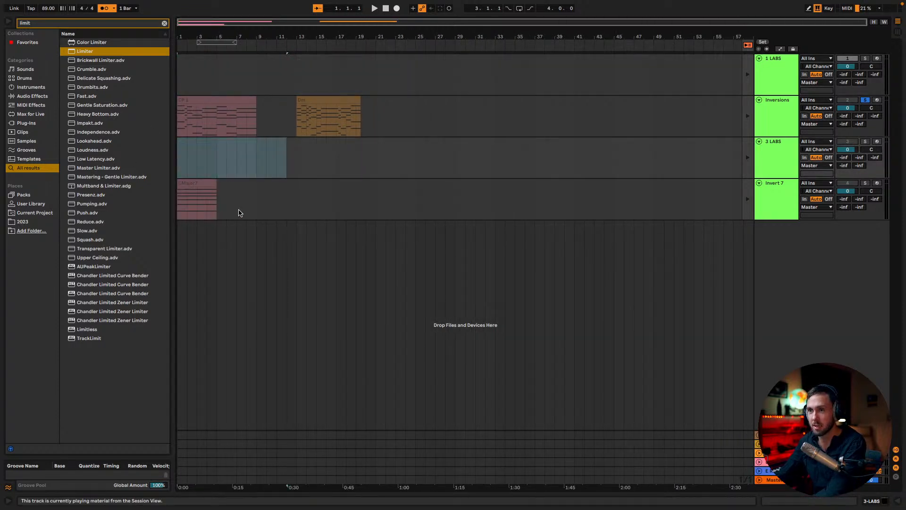
pyautogui.press('Delete')
pyautogui.moveTo(246, 201); pyautogui.dragTo(179, 200)
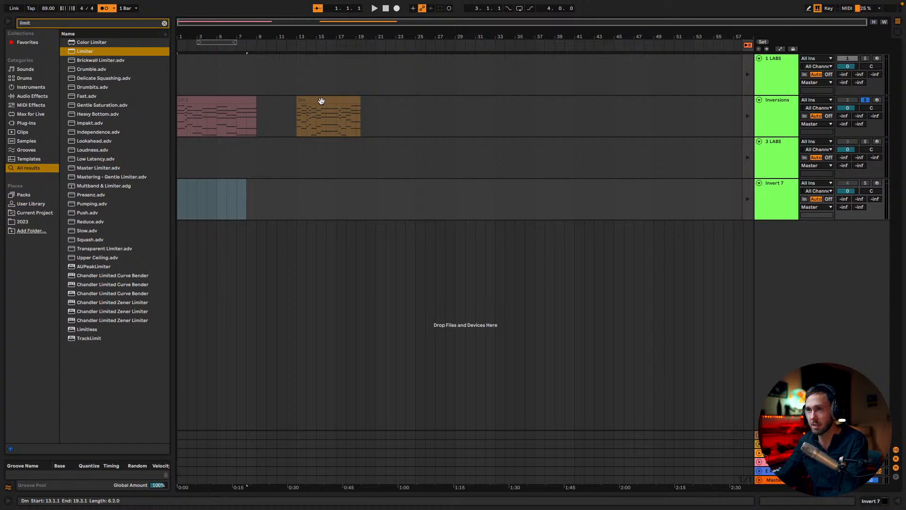
# Move the consolidated Dm clip to bar 11 on the Inversions track and extend its end to bar 18.
pyautogui.moveTo(322, 101); pyautogui.dragTo(302, 102)
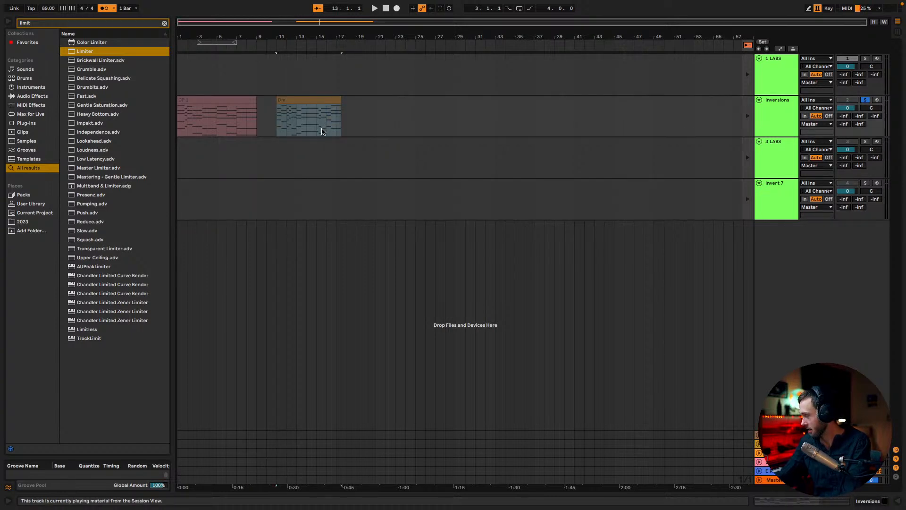
pyautogui.moveTo(340, 104); pyautogui.dragTo(345, 124)
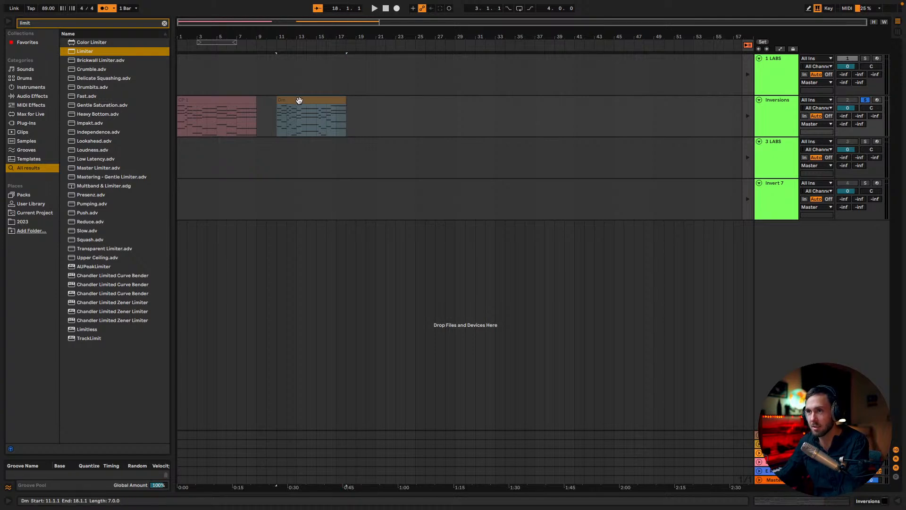
# Launch the Inversions track's Am and G clips in the Session View, stop playback and return to the Arrangement View.
pyautogui.press('Tab')
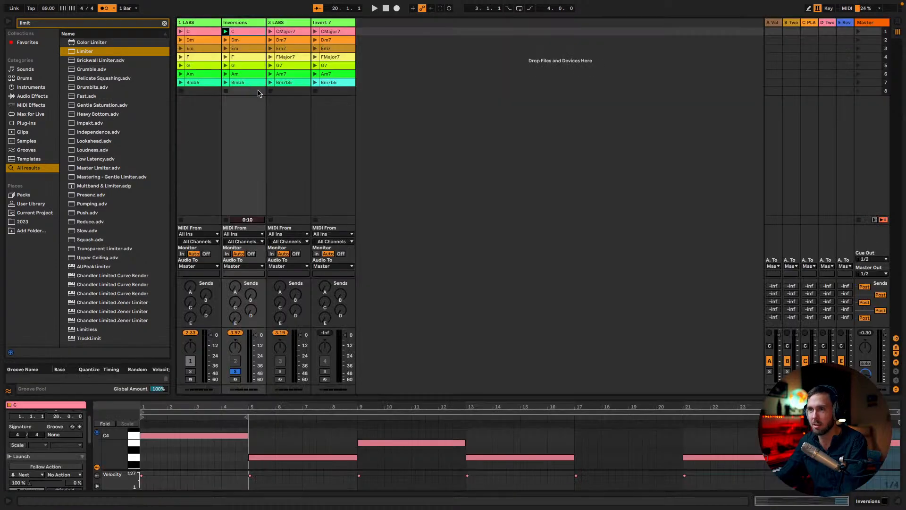
pyautogui.click(226, 73)
pyautogui.click(225, 66)
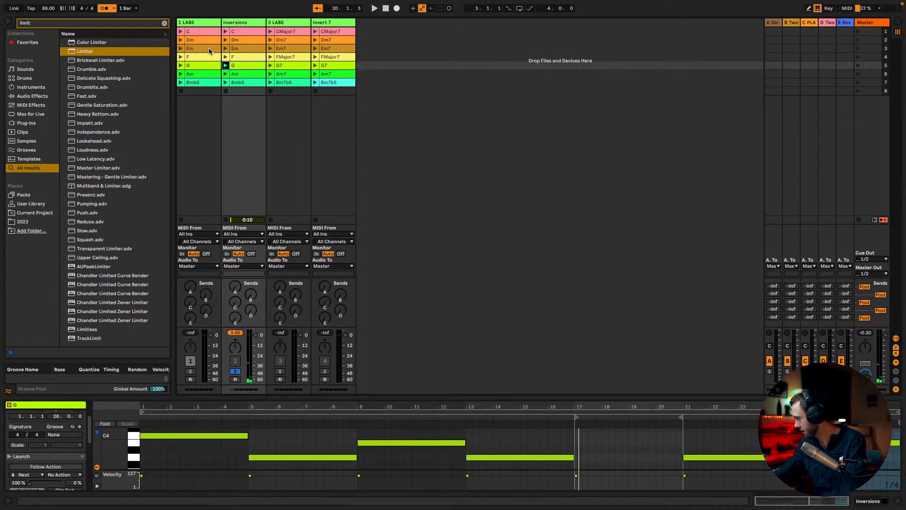
pyautogui.press('Tab')
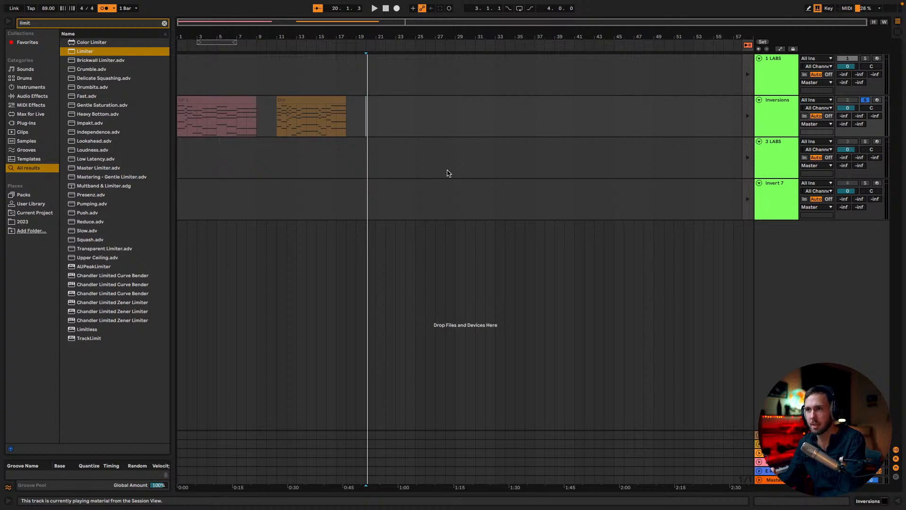
# Open the consolidated Dm clip in an enlarged note editor and examine how the chord notes move between inversions.
pyautogui.click(307, 100)
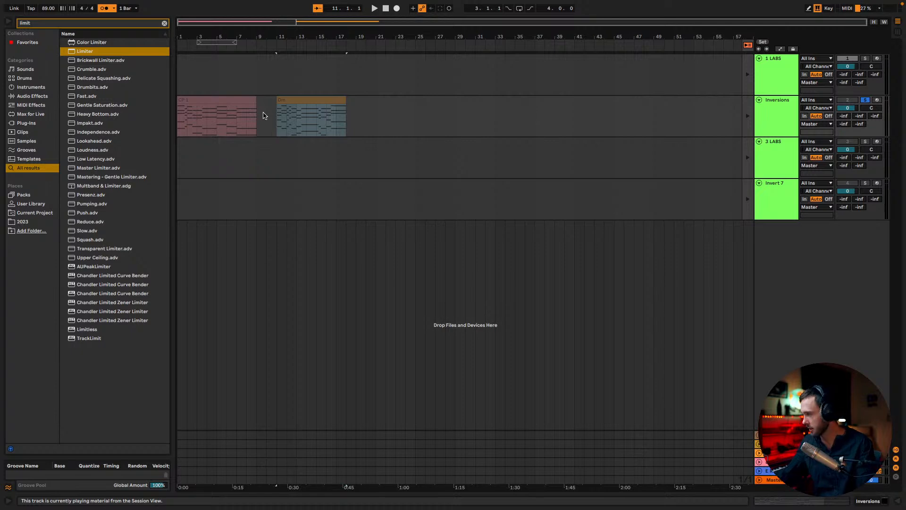
pyautogui.doubleClick(293, 105)
pyautogui.moveTo(402, 385); pyautogui.dragTo(394, 146)
pyautogui.click(288, 337)
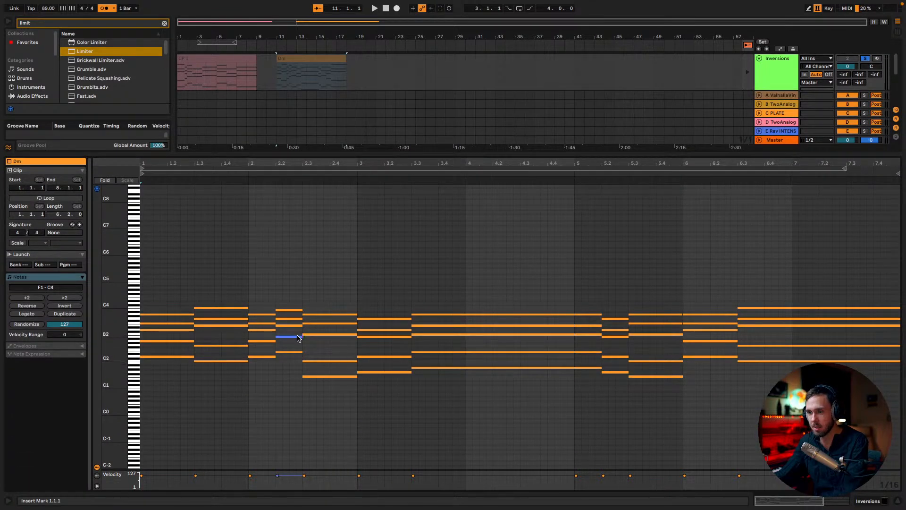
pyautogui.click(333, 344)
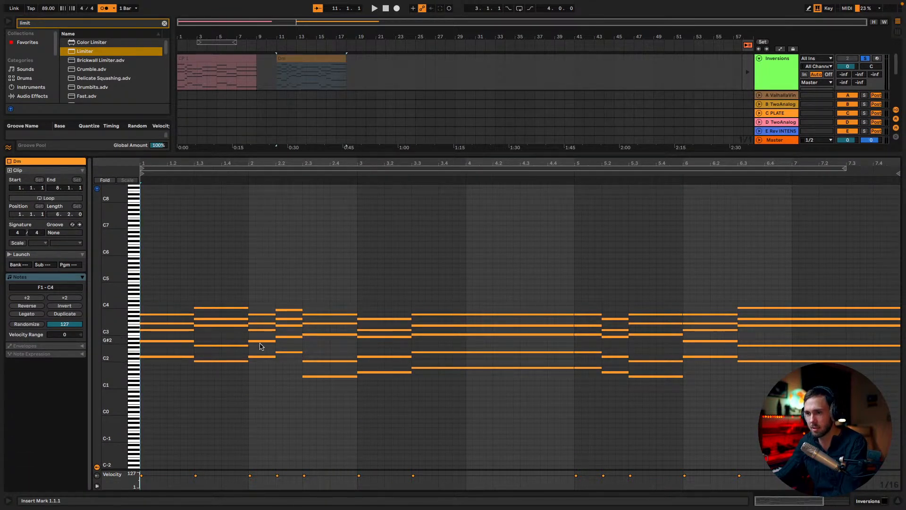
pyautogui.moveTo(351, 154); pyautogui.dragTo(353, 243)
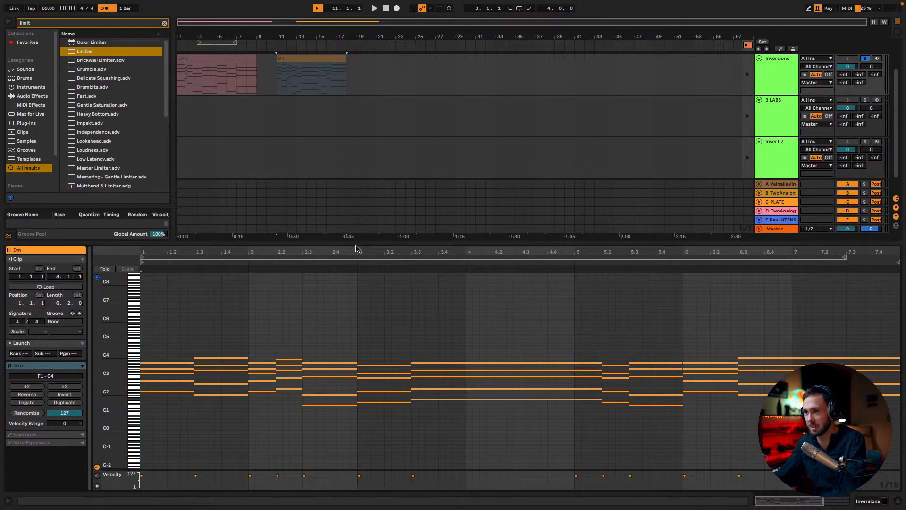
pyautogui.moveTo(355, 241); pyautogui.dragTo(359, 303)
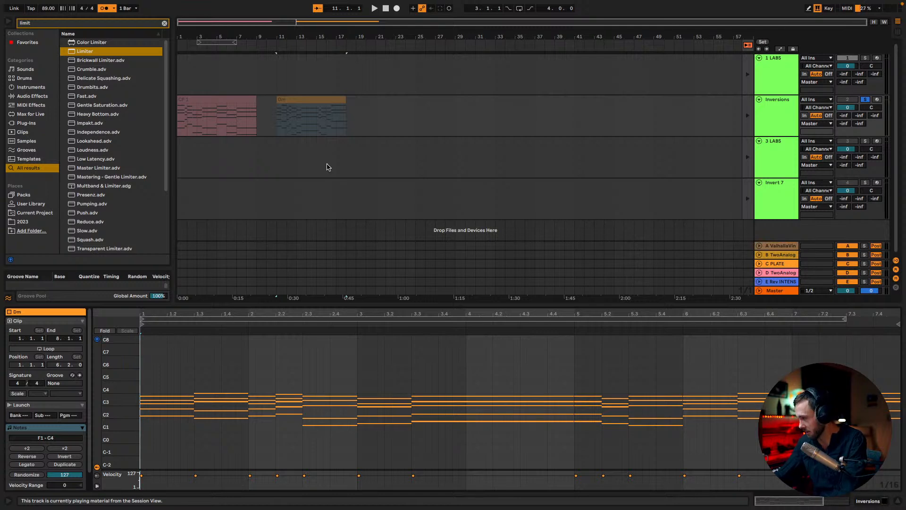
pyautogui.click(327, 115)
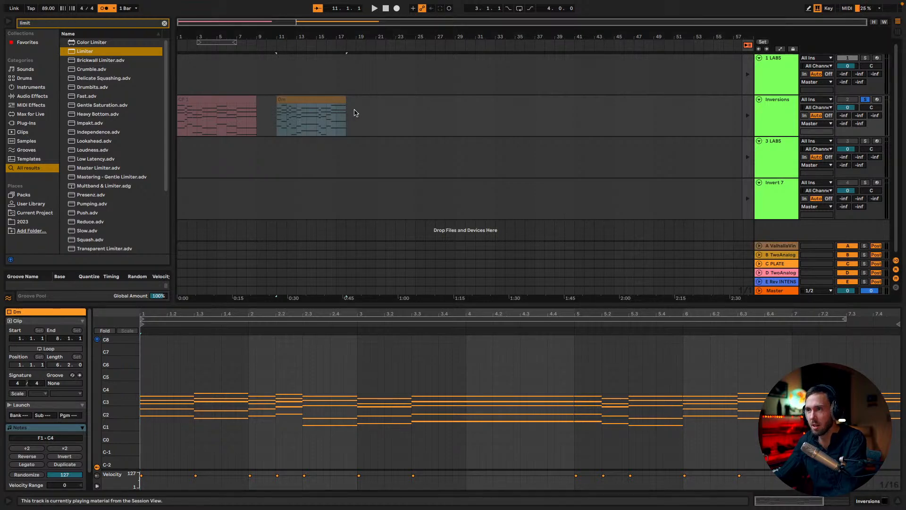
pyautogui.press('Tab')
pyautogui.press('Tab')
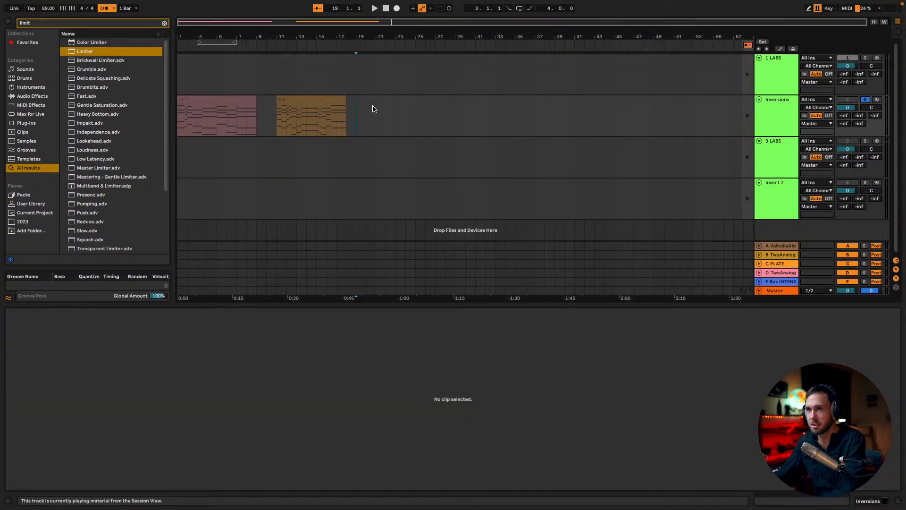
pyautogui.press('Tab')
pyautogui.press('Tab')
pyautogui.press('Tab')
pyautogui.press('Tab')
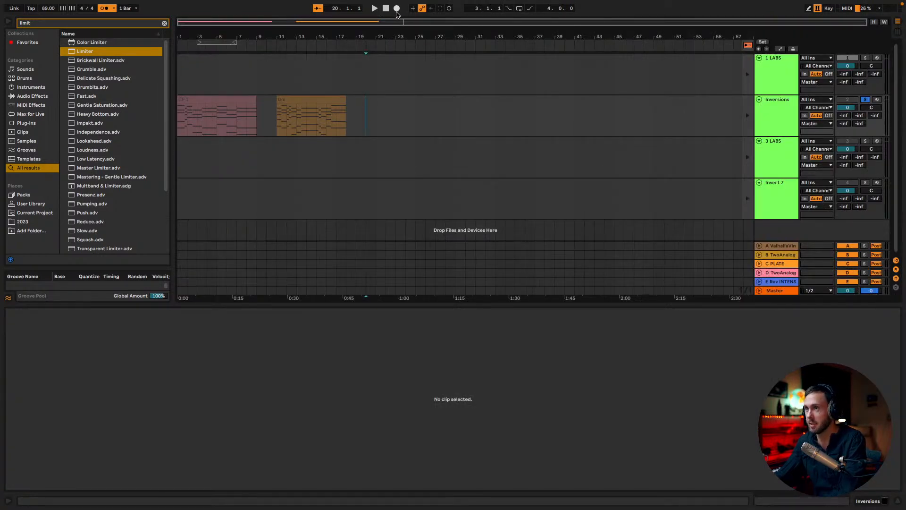
pyautogui.press('Tab')
pyautogui.press('Tab')
pyautogui.press('Tab')
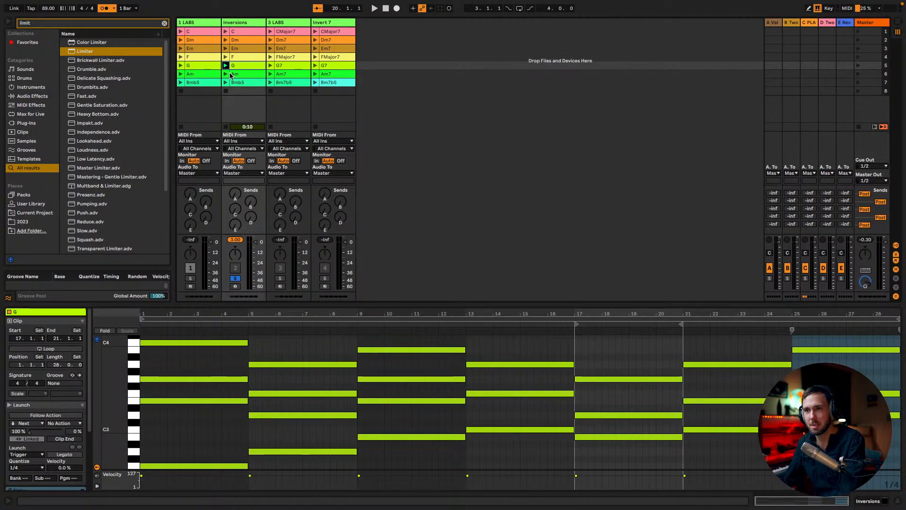
pyautogui.press('Tab')
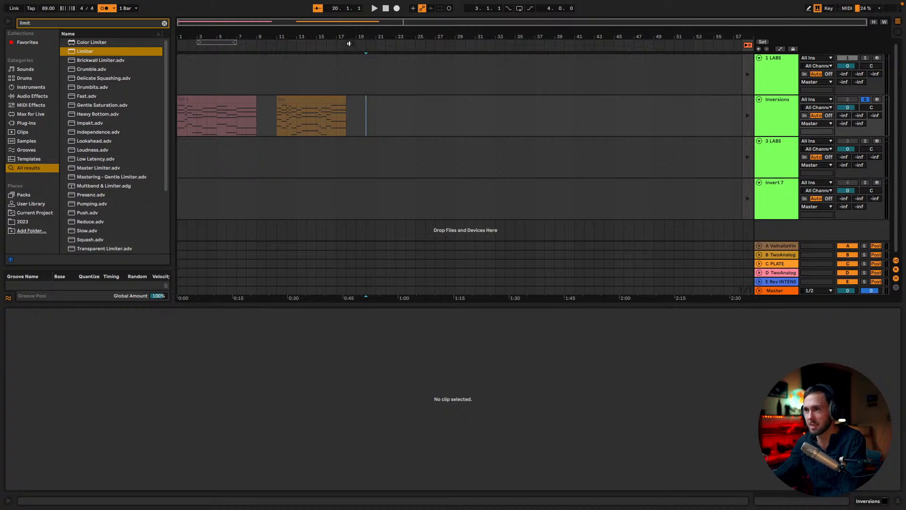
# Set the Arrangement position to bar 21 and start recording with the Inversions track's G clip.
pyautogui.click(380, 115)
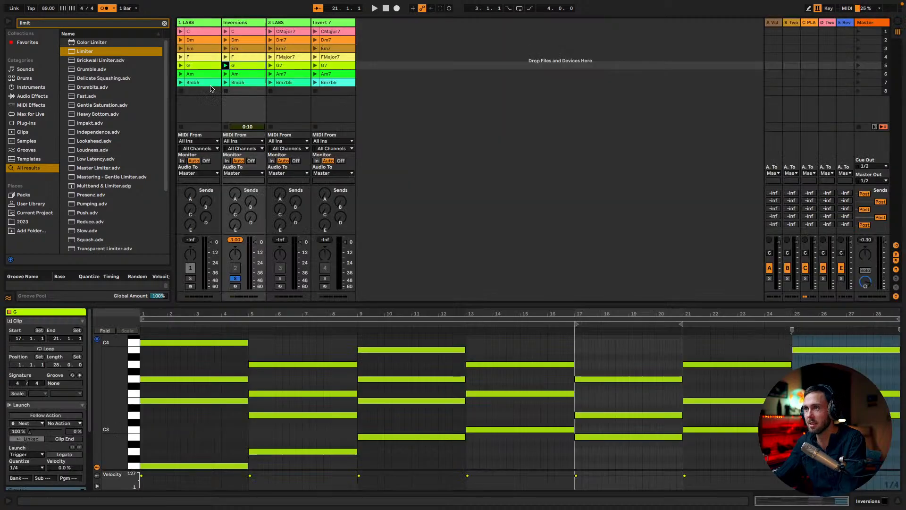
pyautogui.press('Tab')
pyautogui.click(225, 65)
pyautogui.press('Tab')
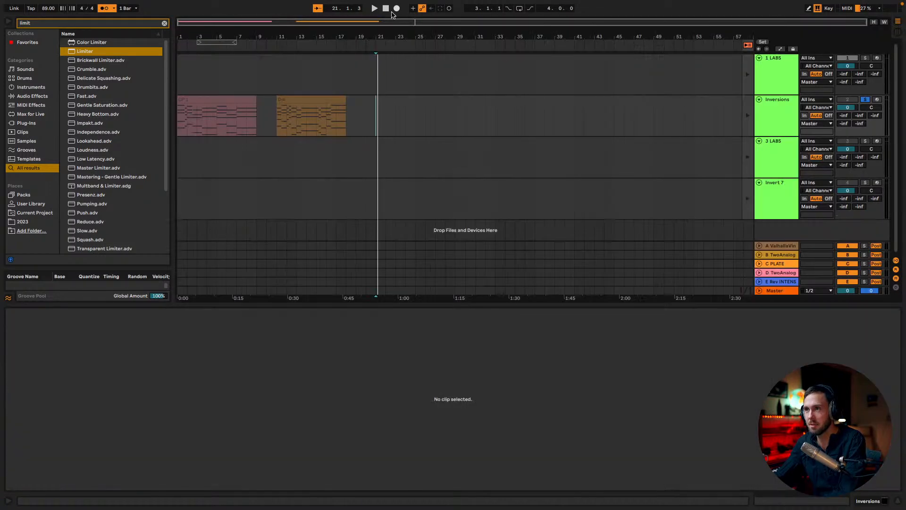
pyautogui.press('Tab')
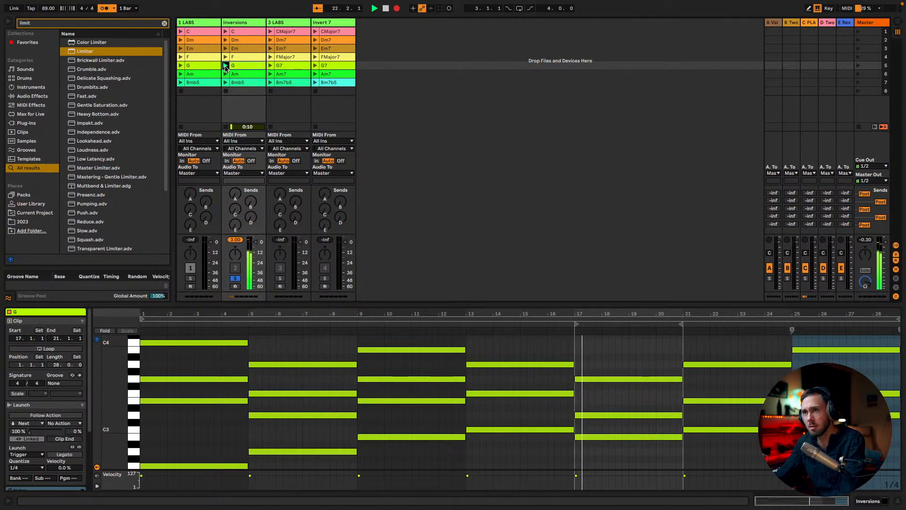
# Launch the Inversions clips Dm, Em, G, F, Em, Dm and Am in sequence while recording, ending at bar 29 of the Arrangement.
pyautogui.click(225, 39)
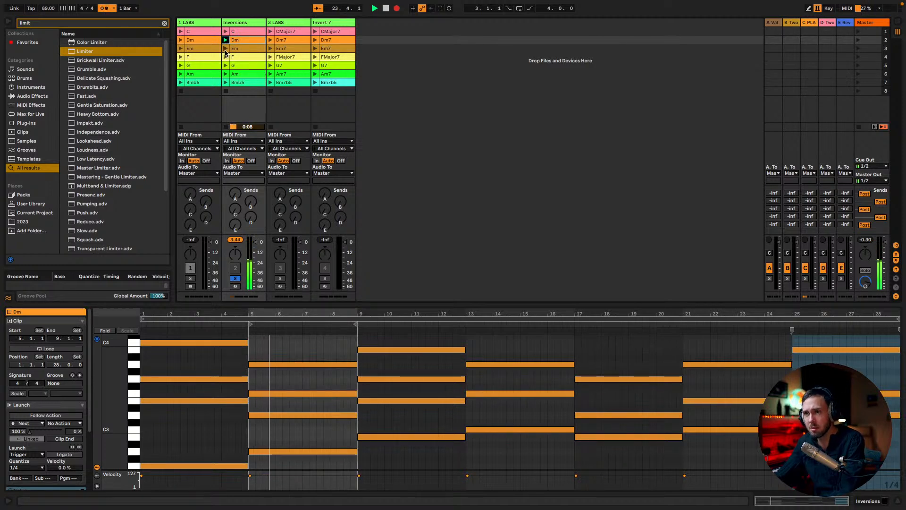
pyautogui.click(225, 65)
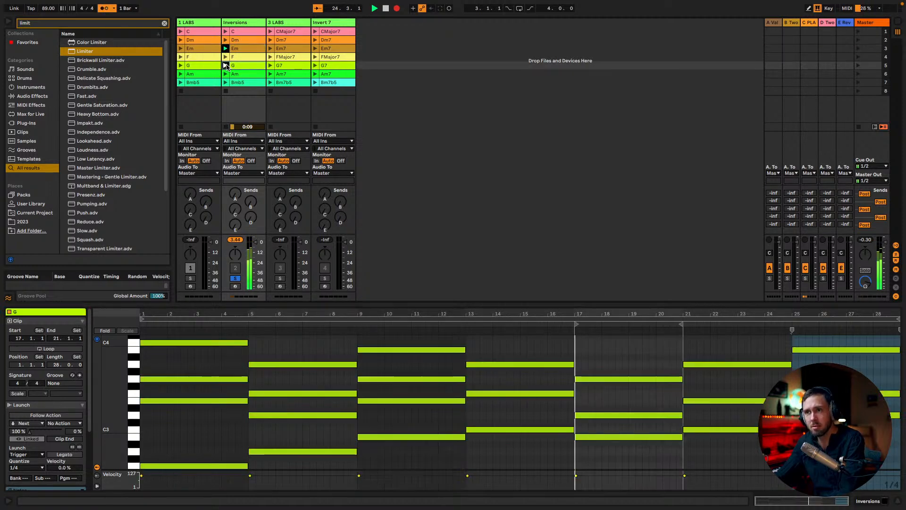
pyautogui.click(225, 57)
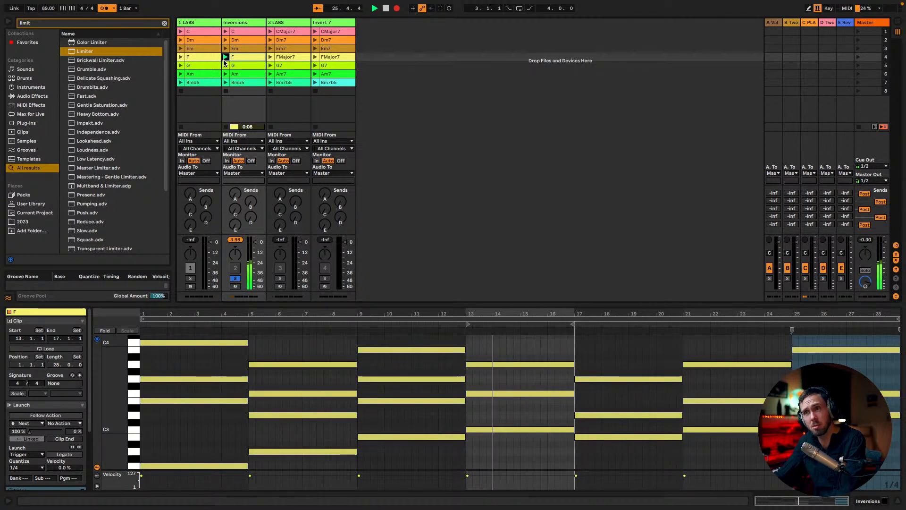
pyautogui.click(226, 40)
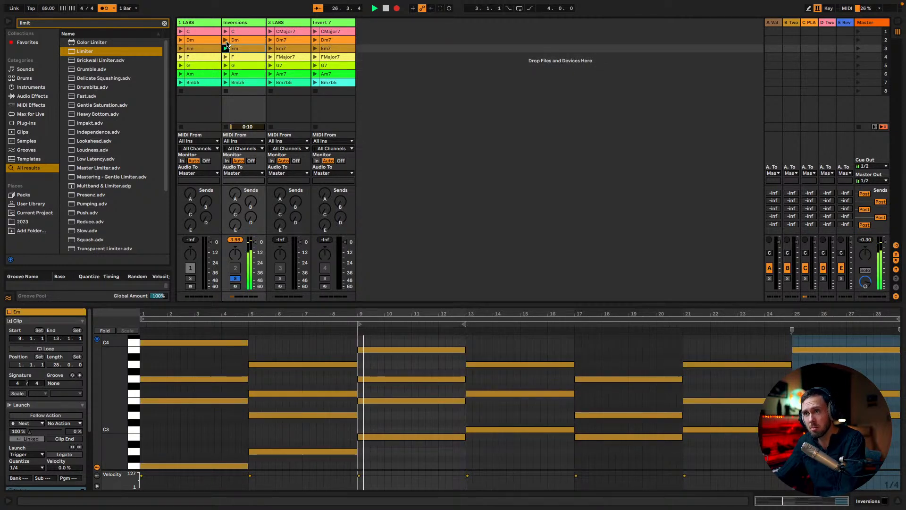
pyautogui.click(226, 74)
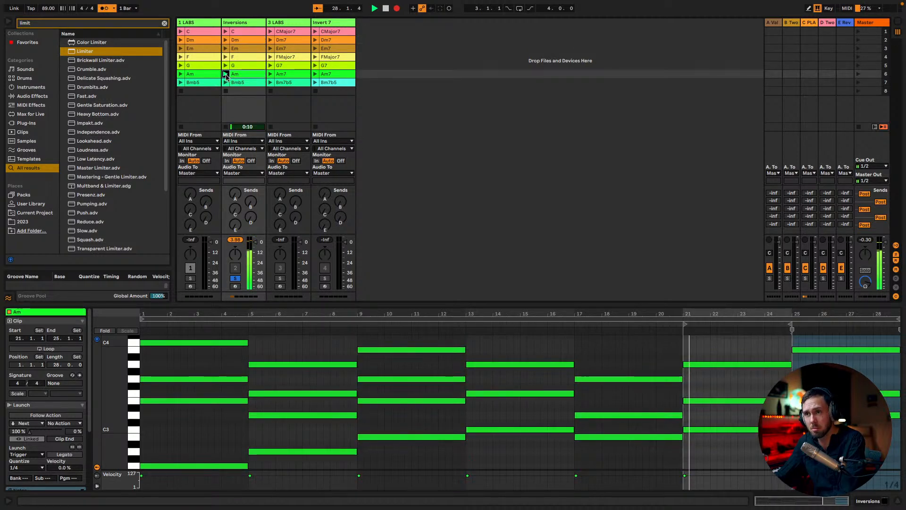
pyautogui.press('Tab')
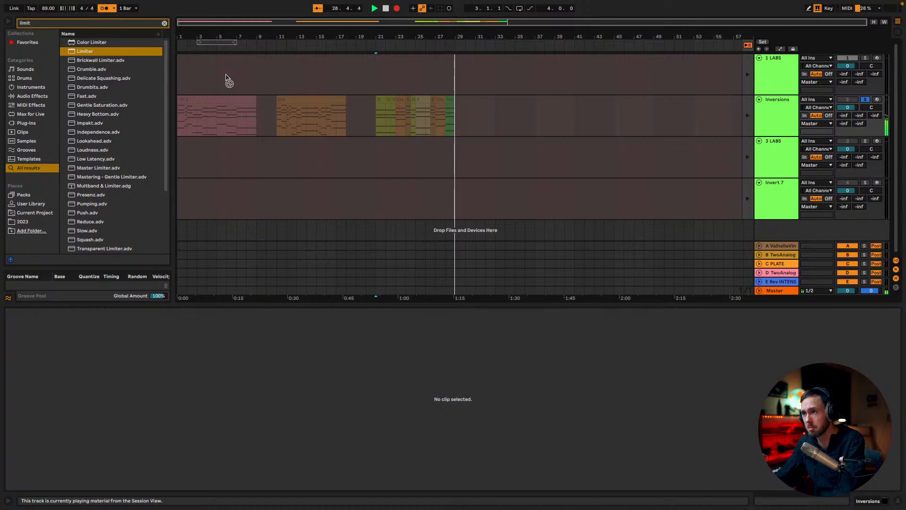
# Consolidate the Inversions clips between bars 21 and 29 into one clip and move it to bar 19.
pyautogui.click(382, 99)
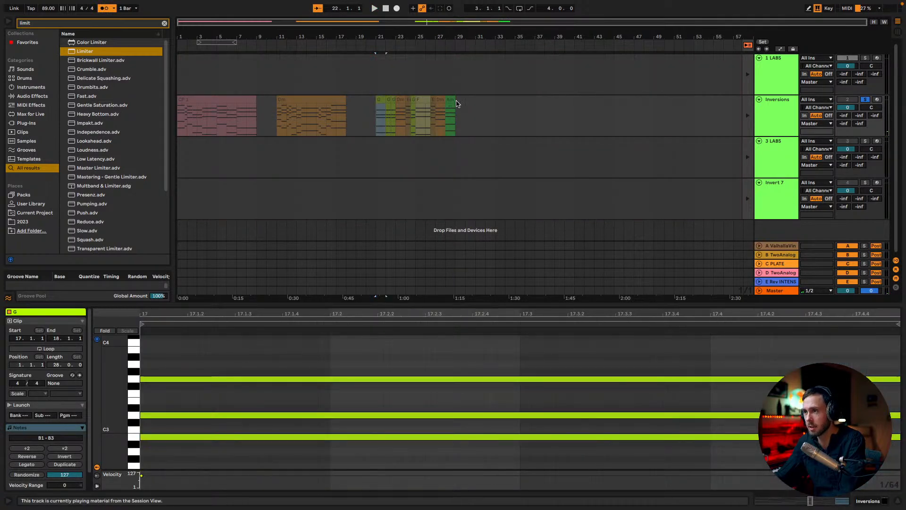
pyautogui.click(451, 98)
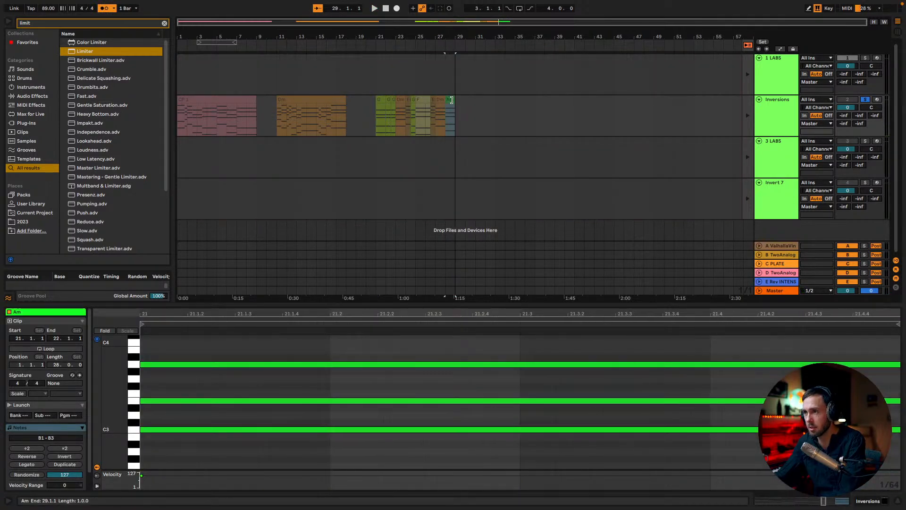
pyautogui.click(382, 99)
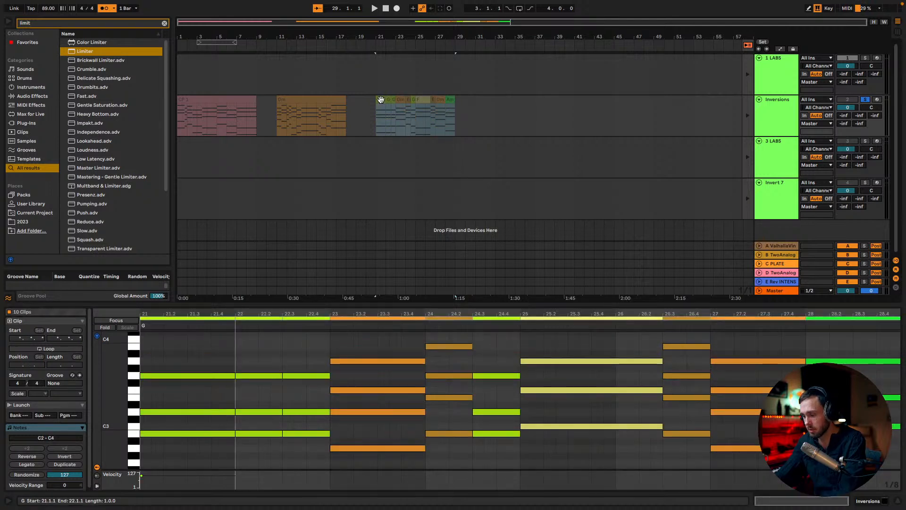
pyautogui.hotkey('ctrl', 'j')
pyautogui.moveTo(390, 105); pyautogui.dragTo(370, 105)
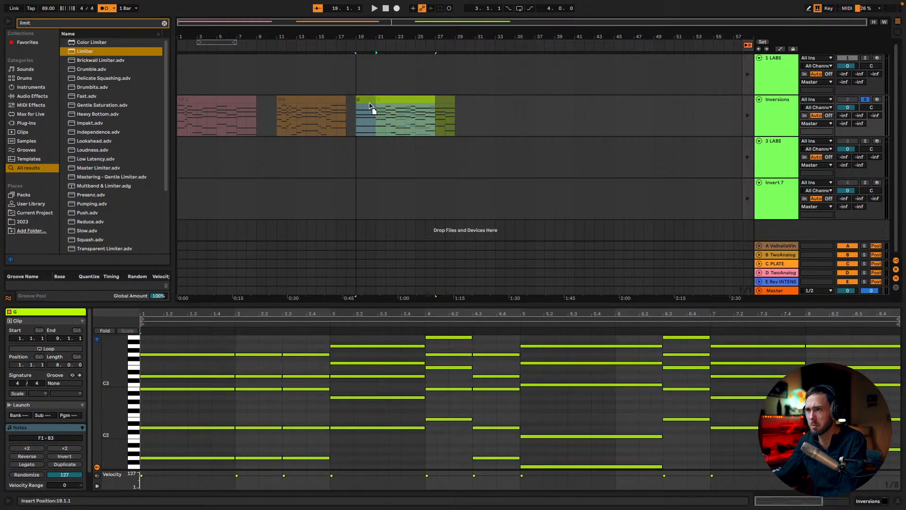
# Rename the Inversions clip at bar 11 as CP 2 and the clip at bar 19 as CP 3.
pyautogui.click(316, 99)
pyautogui.hotkey('ctrl', 'r')
pyautogui.write('CP 2')
pyautogui.press('Return')
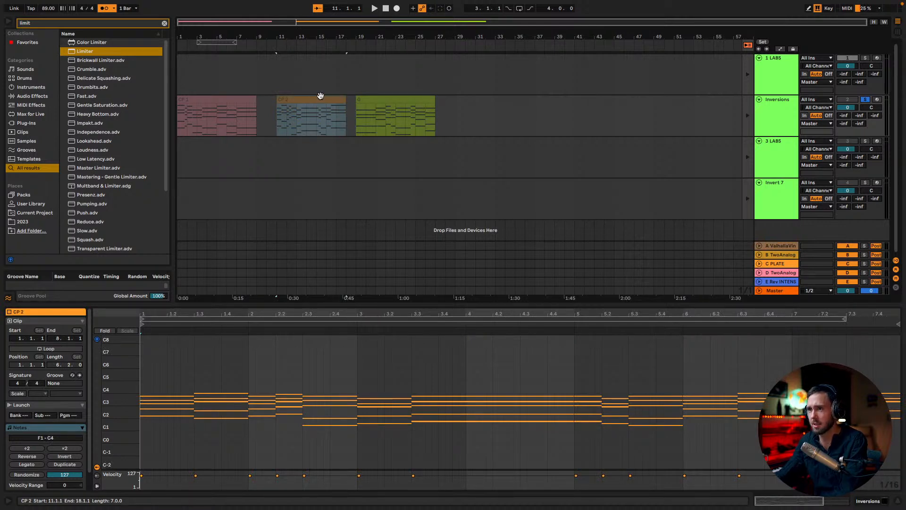
pyautogui.click(373, 101)
pyautogui.click(372, 103)
pyautogui.write('CP 3')
pyautogui.press('Return')
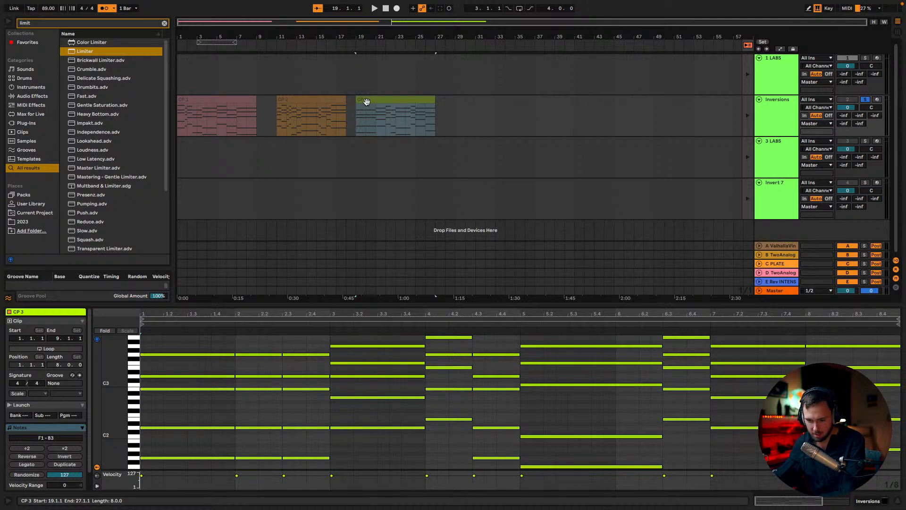
# View the MIDI mapping mode in the Session View with the 1 LABS track's C clip selected, and leave it.
pyautogui.press('Tab')
pyautogui.press('Tab')
pyautogui.press('Tab')
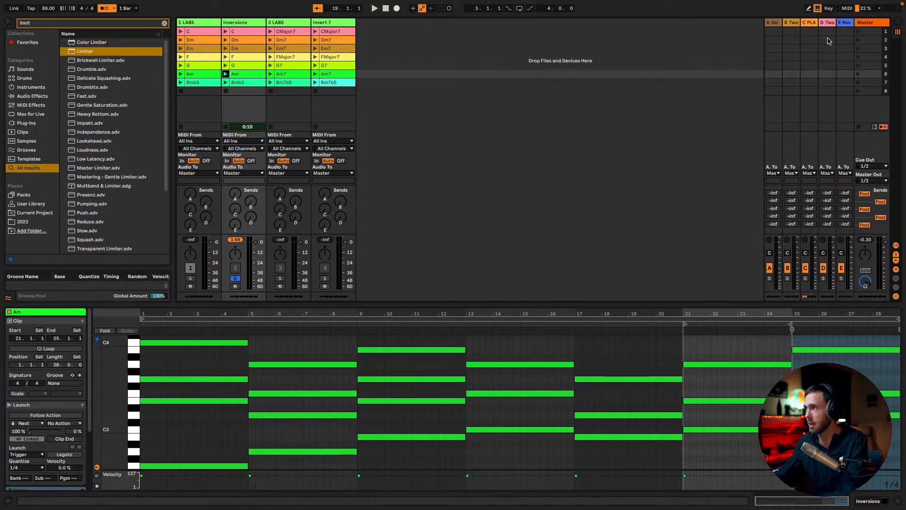
pyautogui.click(846, 8)
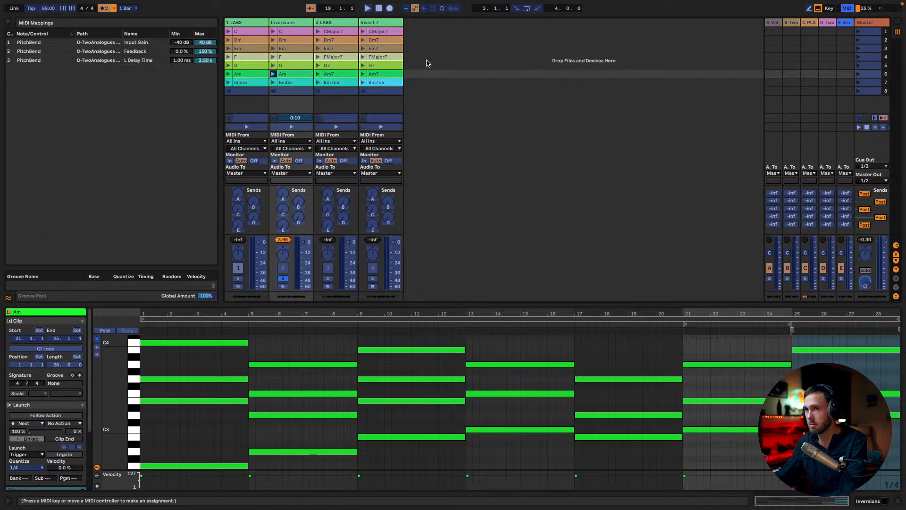
pyautogui.click(243, 30)
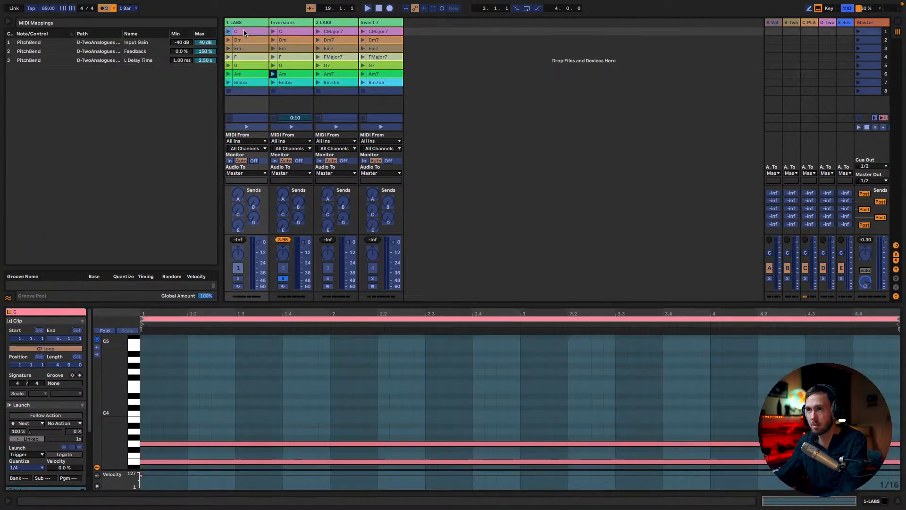
pyautogui.click(846, 8)
# Map the computer keys A, S, D, F, G, H and J to the 1 LABS clips from C down to Bmb5.
pyautogui.click(829, 9)
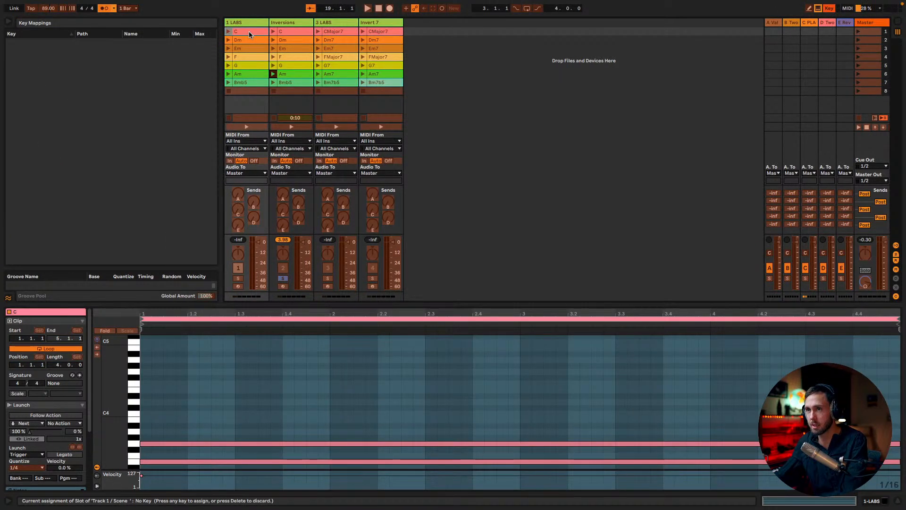
pyautogui.press('a')
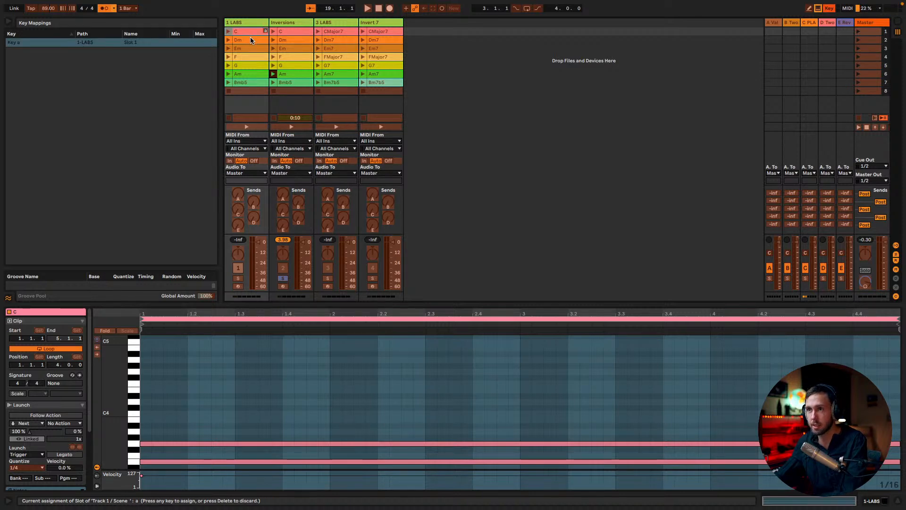
pyautogui.click(250, 40)
pyautogui.press('s')
pyautogui.click(253, 48)
pyautogui.press('d')
pyautogui.click(255, 57)
pyautogui.press('f')
pyautogui.click(257, 66)
pyautogui.press('g')
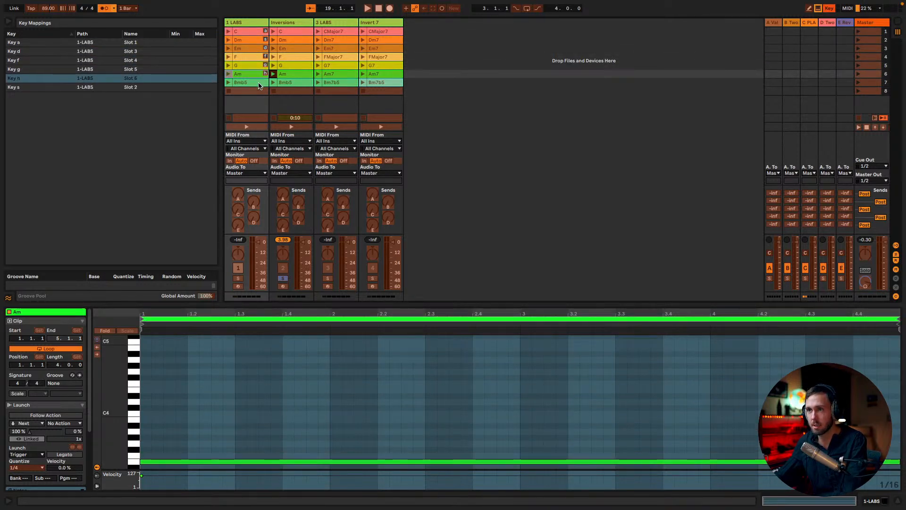
pyautogui.click(259, 83)
pyautogui.press('j')
pyautogui.click(829, 8)
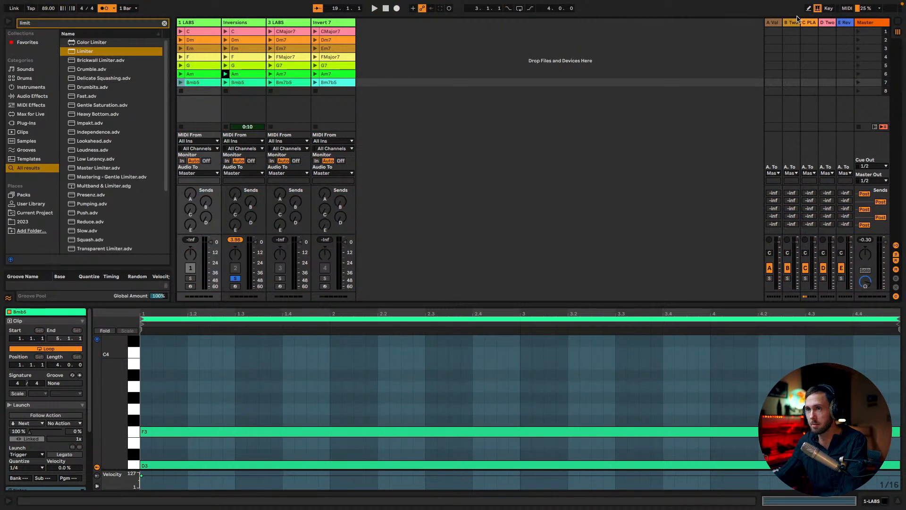
# Delete all the 1 LABS key mappings and leave key mapping mode.
pyautogui.click(829, 8)
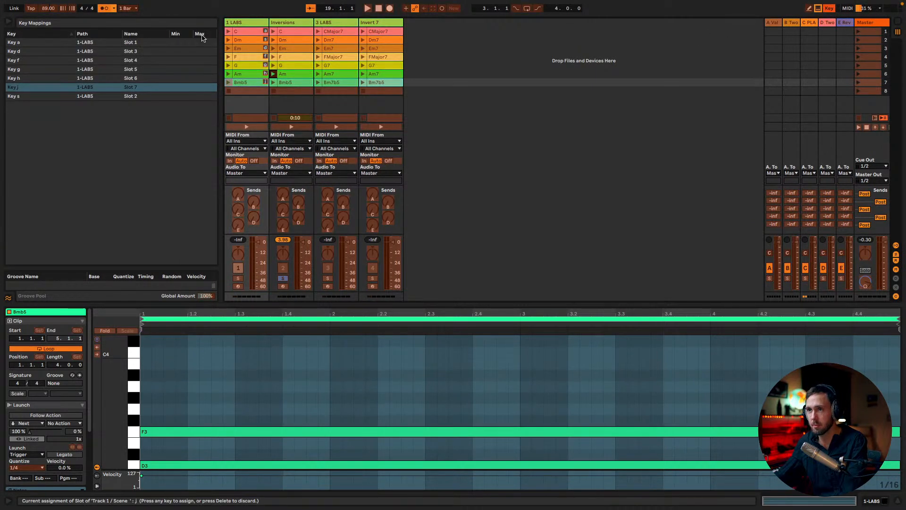
pyautogui.click(23, 95)
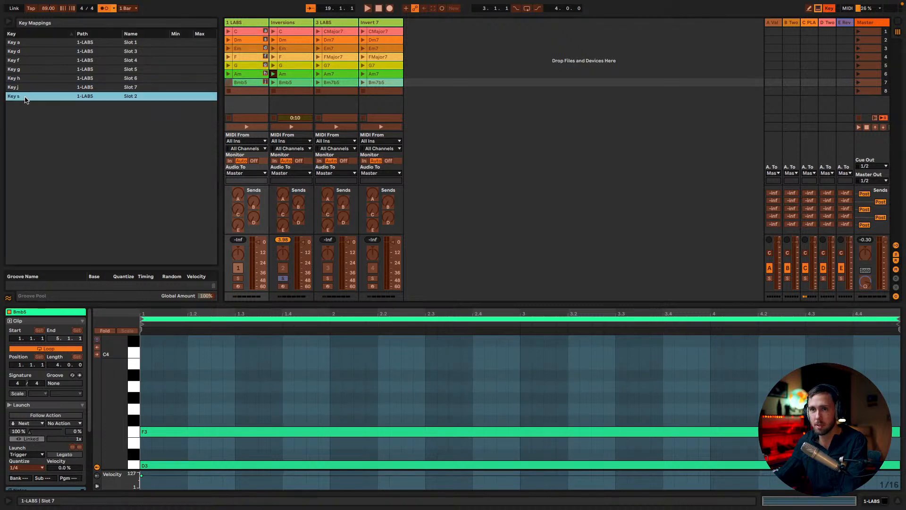
pyautogui.keyDown('shift'); pyautogui.click(20, 43); pyautogui.keyUp('shift')
pyautogui.press('Delete')
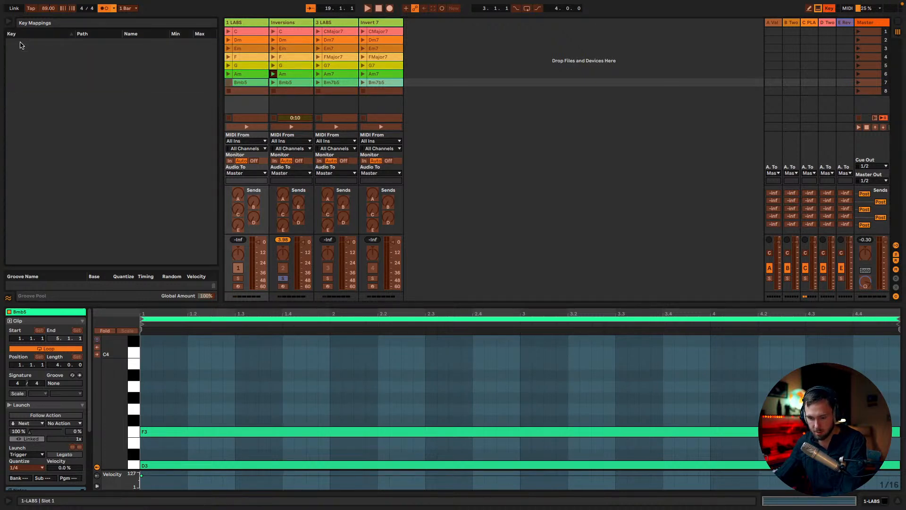
pyautogui.click(829, 8)
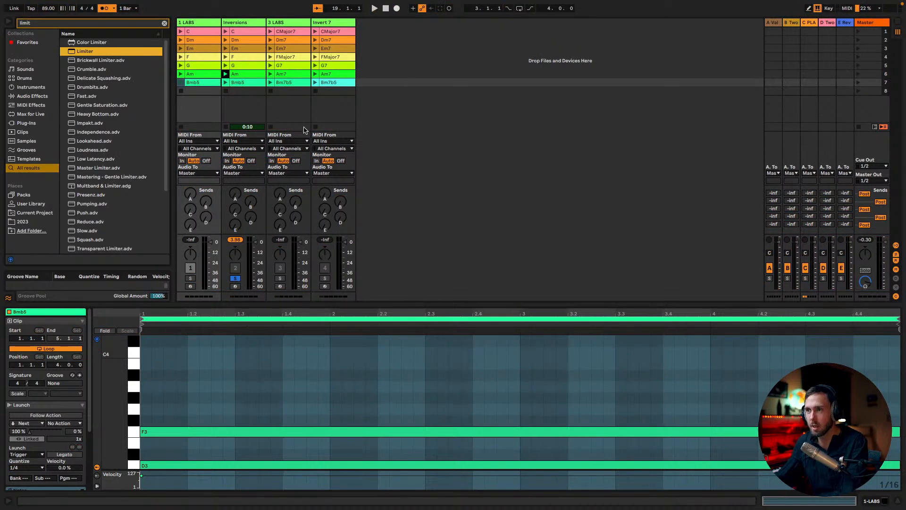
# Set the Arrangement position to bar 29 and show the Invert 7 track's clips in the Session View before returning to the Arrangement.
pyautogui.press('Tab')
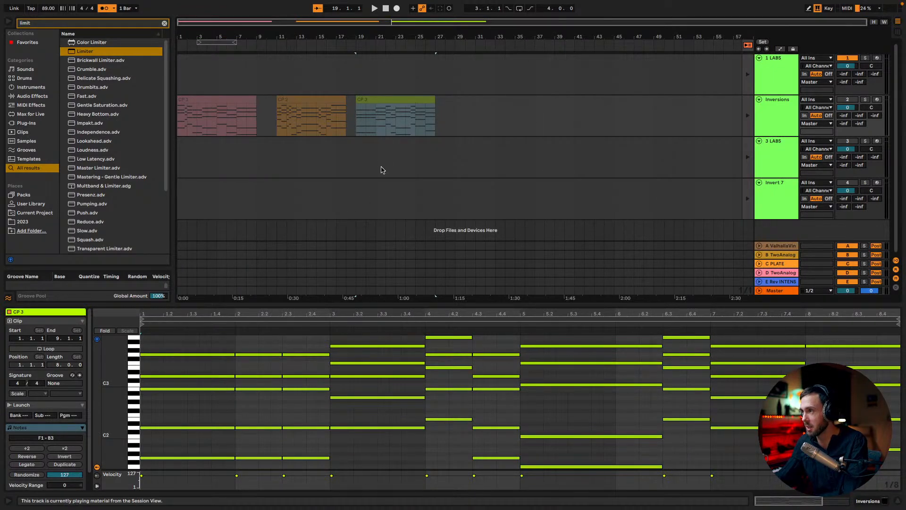
pyautogui.click(455, 116)
pyautogui.press('Tab')
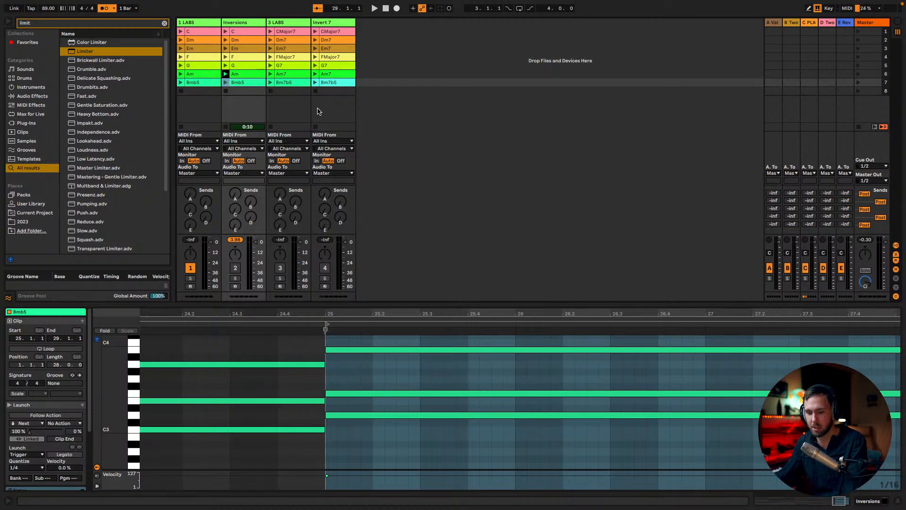
pyautogui.click(333, 25)
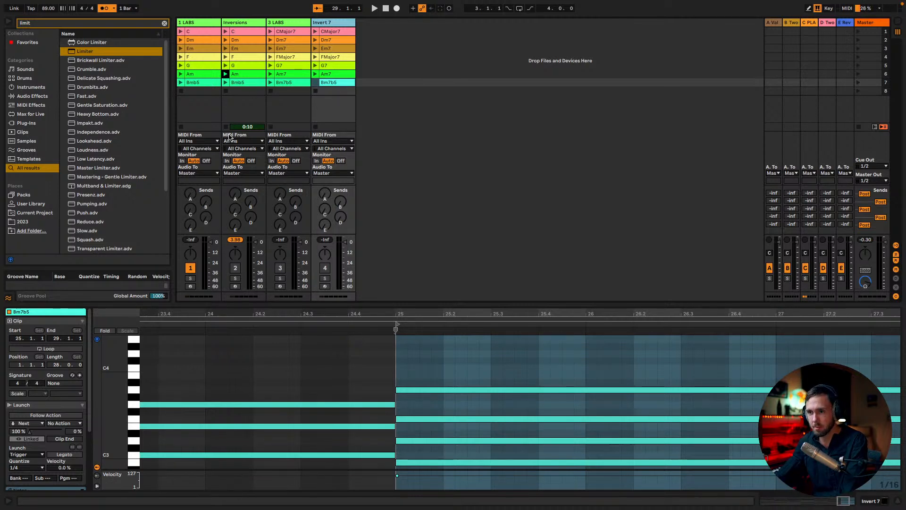
pyautogui.press('Tab')
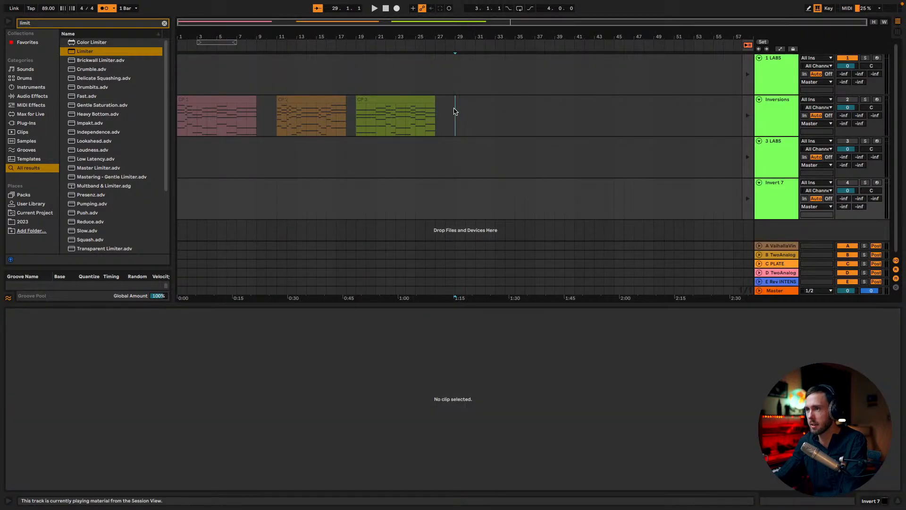
pyautogui.click(455, 111)
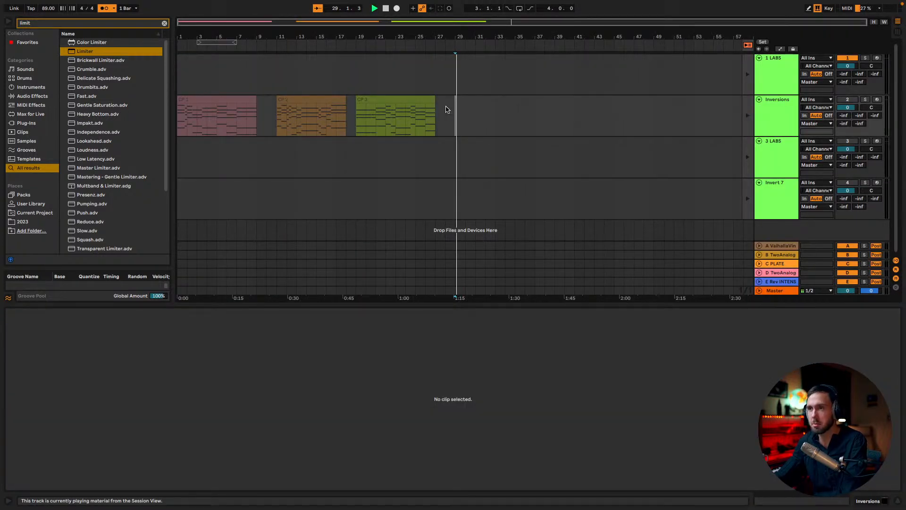
# Launch the Invert 7 track's CMajor7, Em7 and Am7 clips in the Session View and return to the Arrangement View.
pyautogui.press('Tab')
pyautogui.click(314, 31)
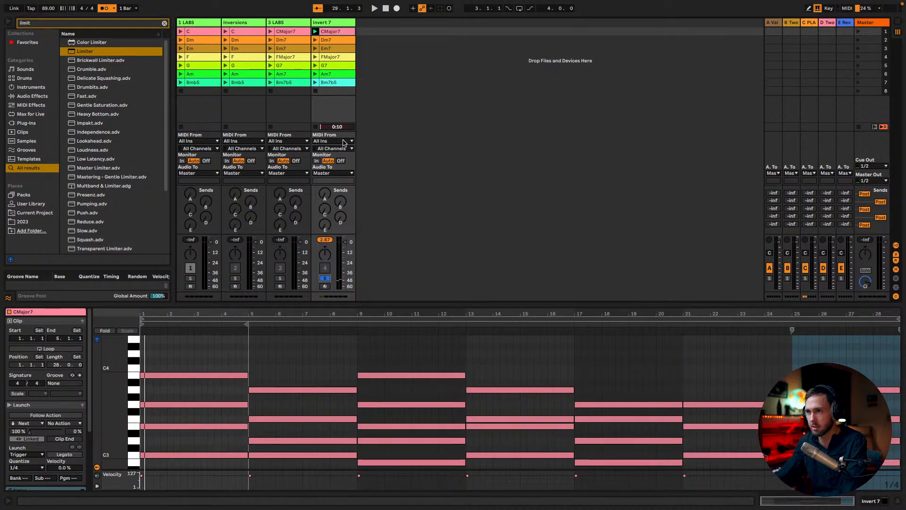
pyautogui.click(316, 50)
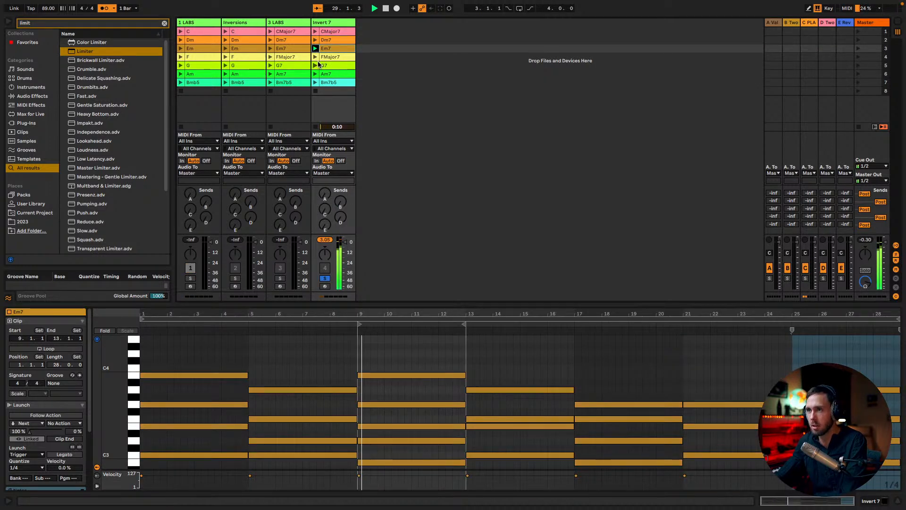
pyautogui.click(316, 74)
pyautogui.press('Tab')
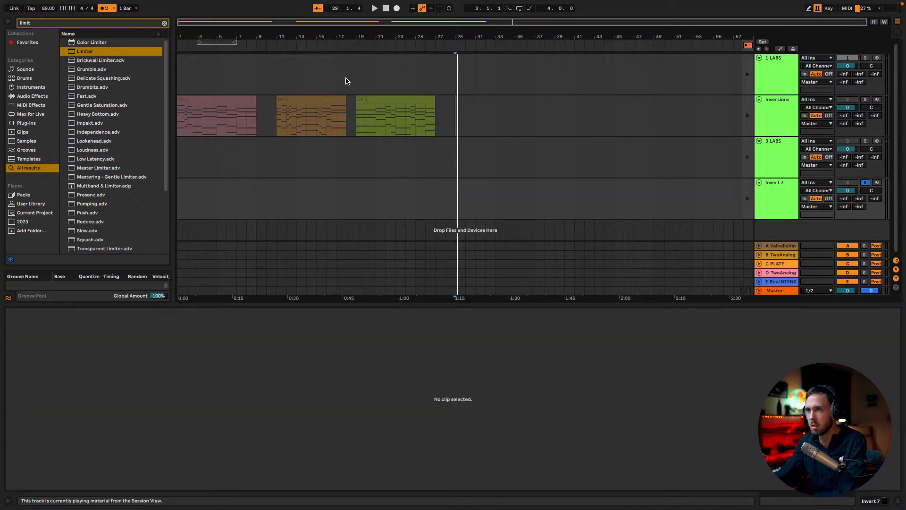
# Record the Invert 7 clips Am7, Bm7b5, FMajor7, Em7, Am7, Bm7b5, CMajor7, Dm7 and FMajor7 into the Arrangement from bar 29.
pyautogui.press('Tab')
pyautogui.click(398, 9)
pyautogui.click(316, 82)
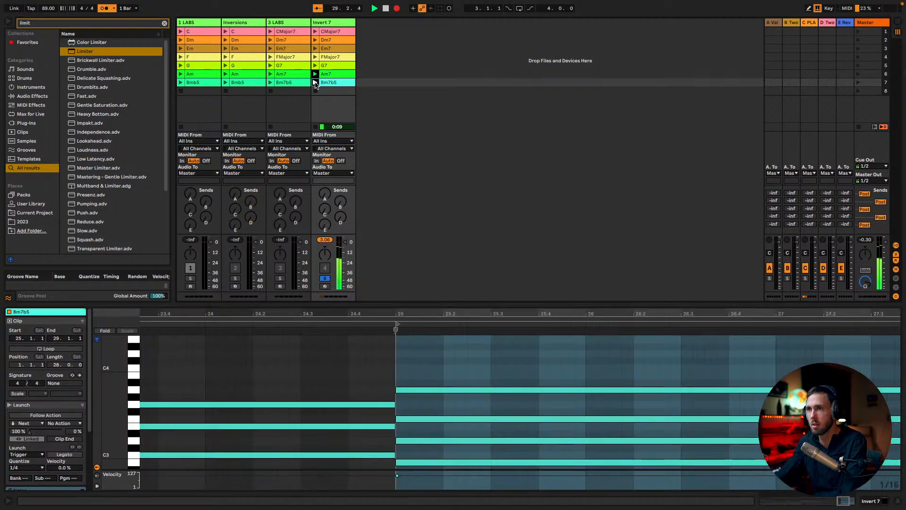
pyautogui.click(315, 57)
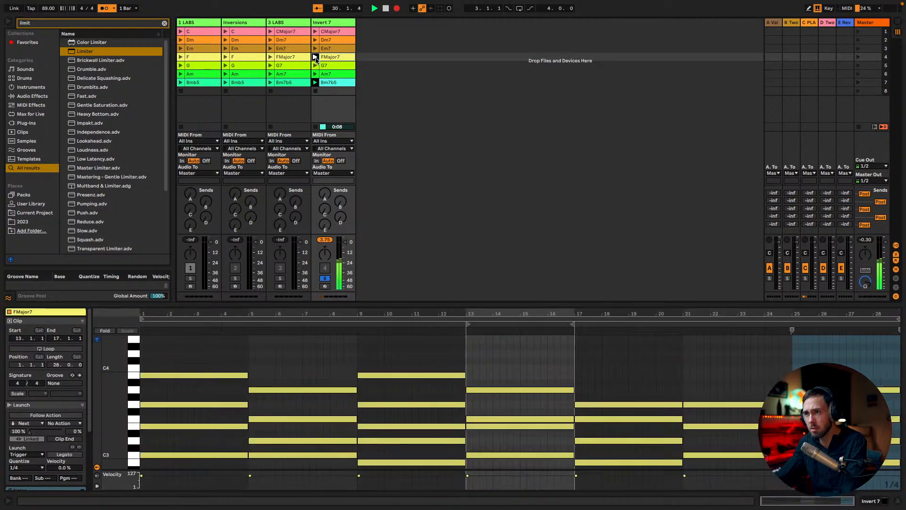
pyautogui.click(315, 49)
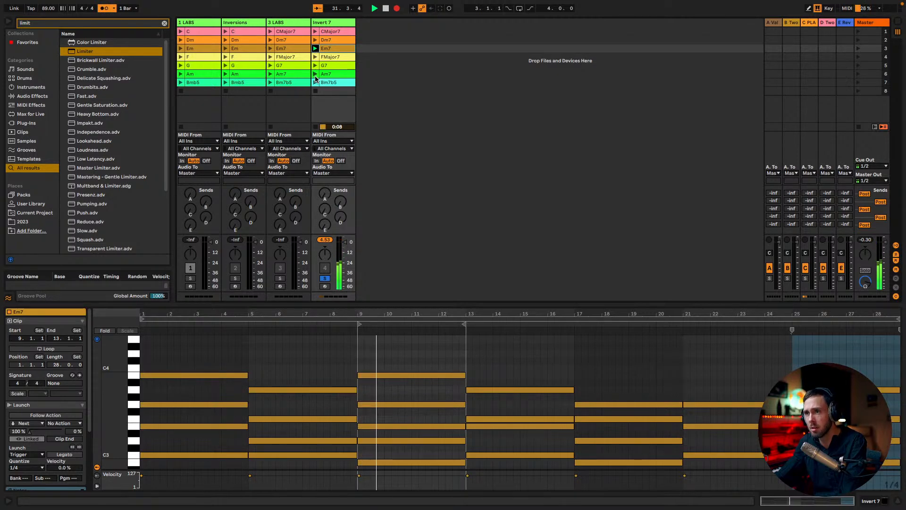
pyautogui.click(315, 75)
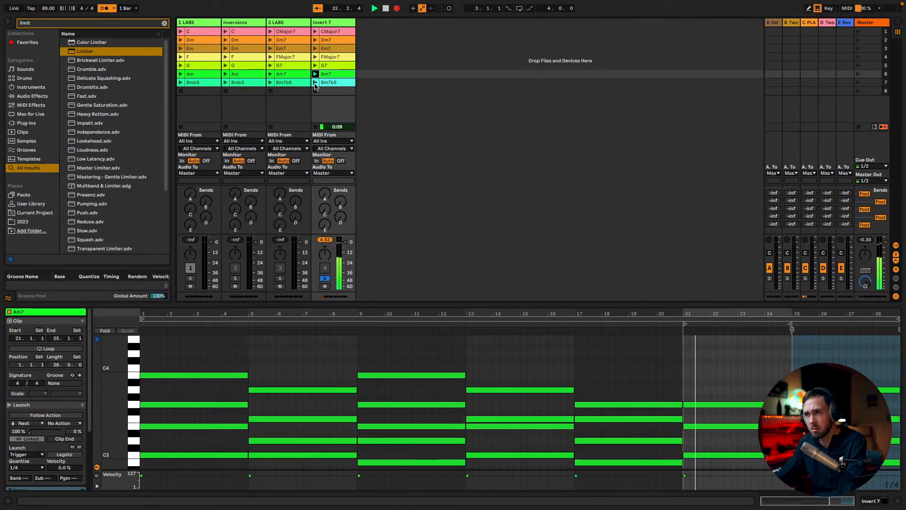
pyautogui.click(315, 83)
pyautogui.click(316, 32)
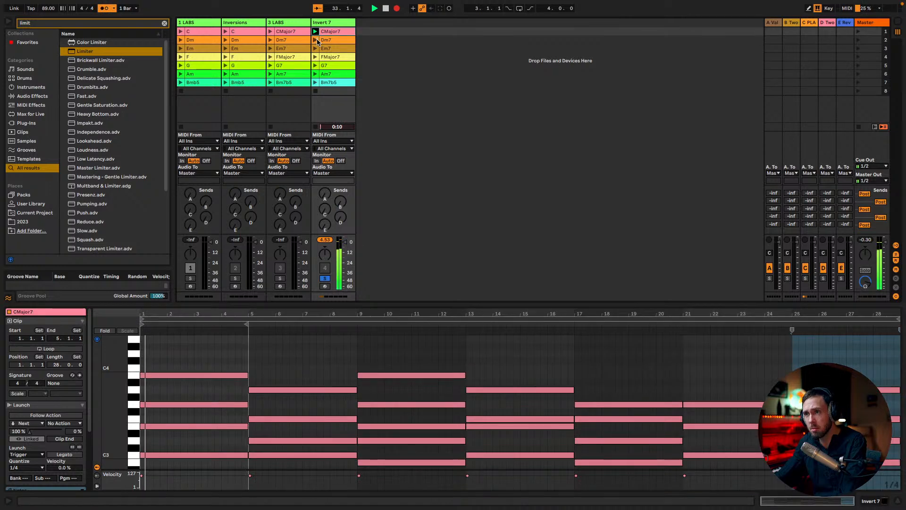
pyautogui.click(316, 40)
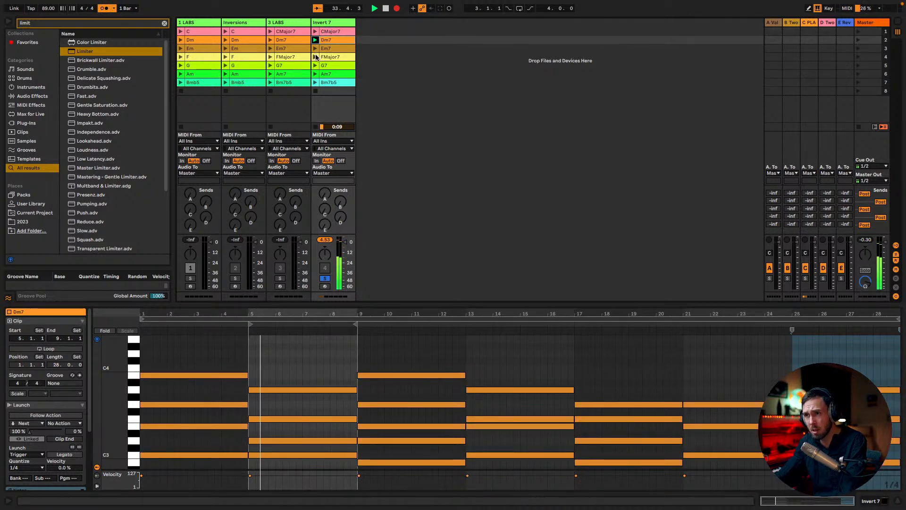
pyautogui.click(316, 57)
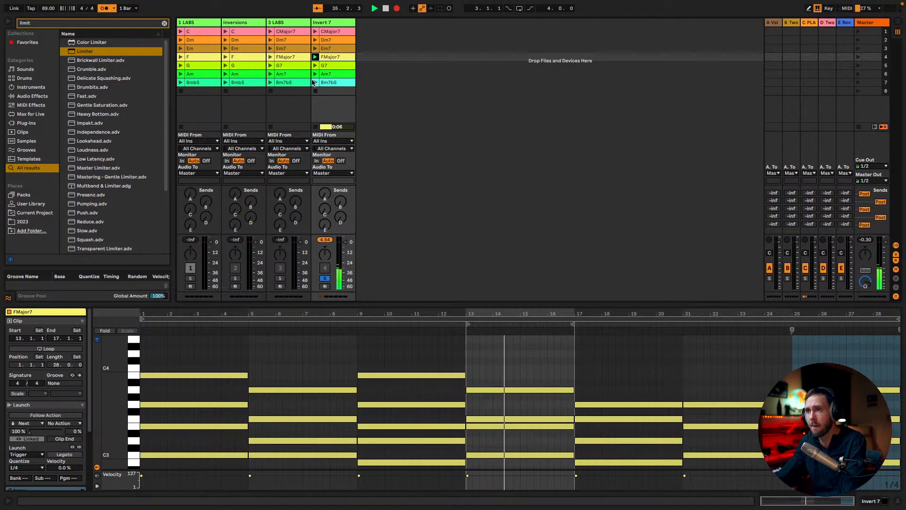
pyautogui.press('Tab')
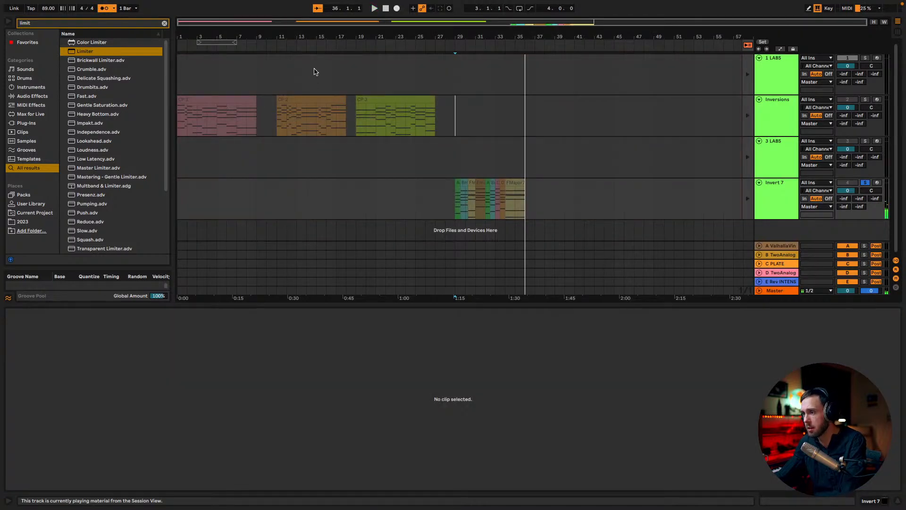
pyautogui.click(514, 186)
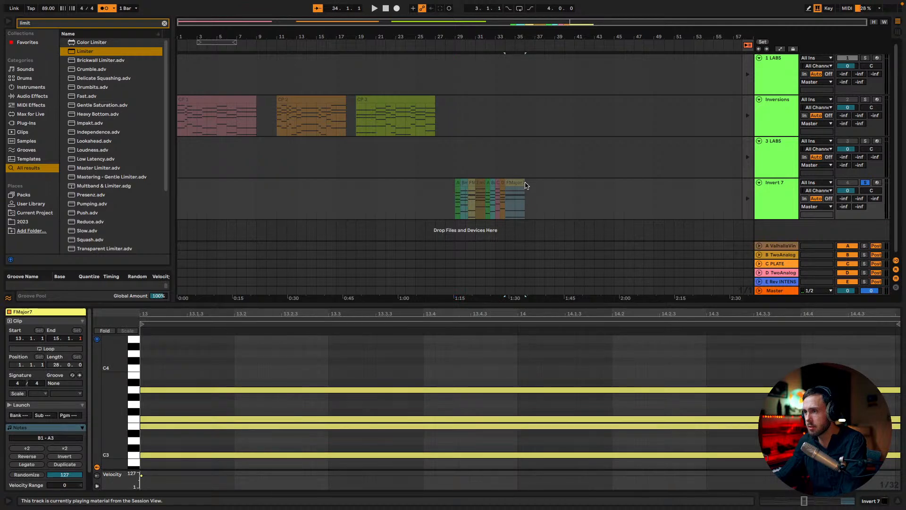
pyautogui.moveTo(523, 183); pyautogui.dragTo(521, 184)
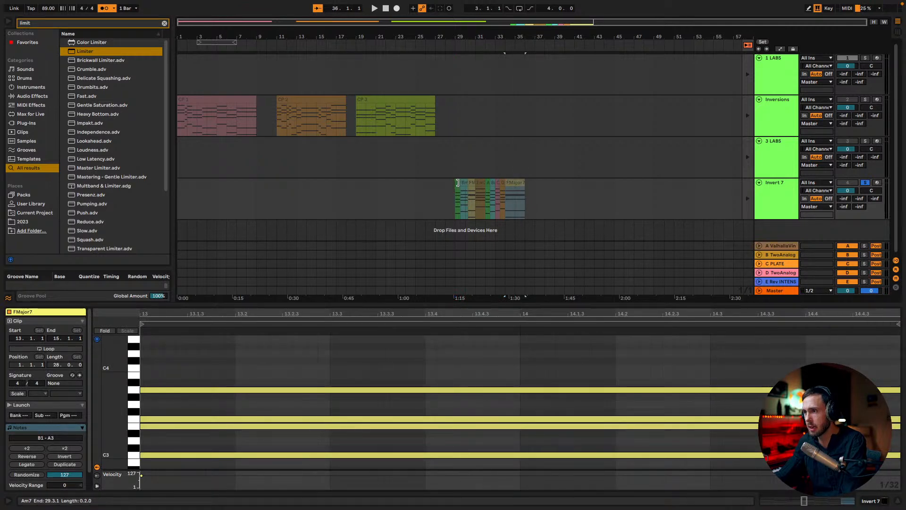
pyautogui.moveTo(457, 182); pyautogui.dragTo(503, 185)
pyautogui.rightClick(506, 184)
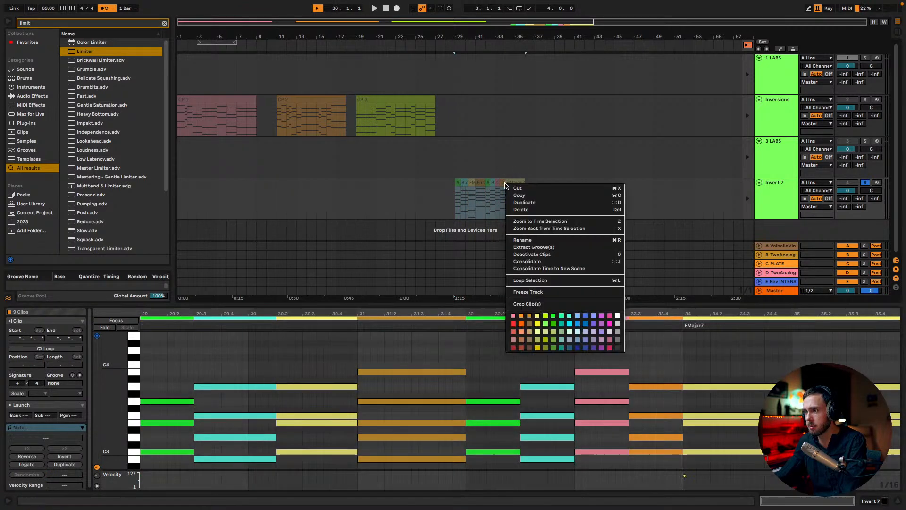
pyautogui.click(555, 292)
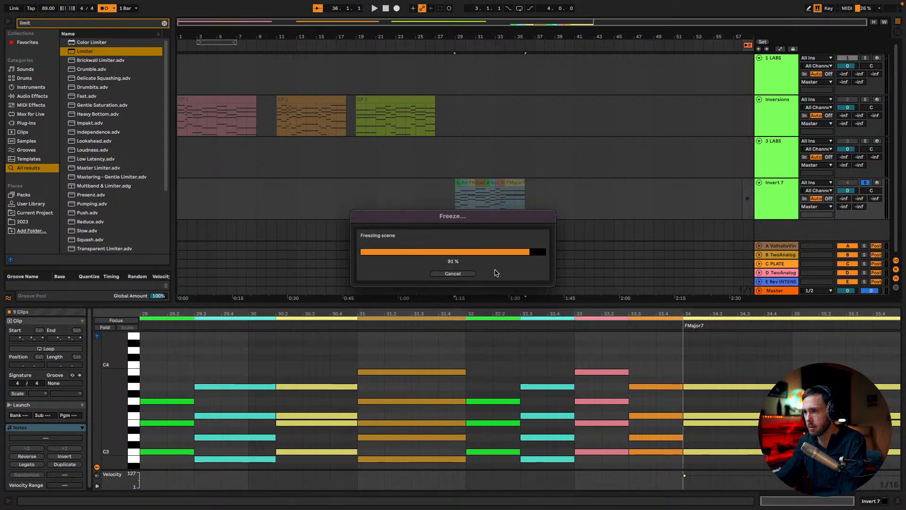
# Consolidate all the clips recorded from bar 29 on the Invert 7 track into one clip and rename it CP 4.
pyautogui.click(518, 182)
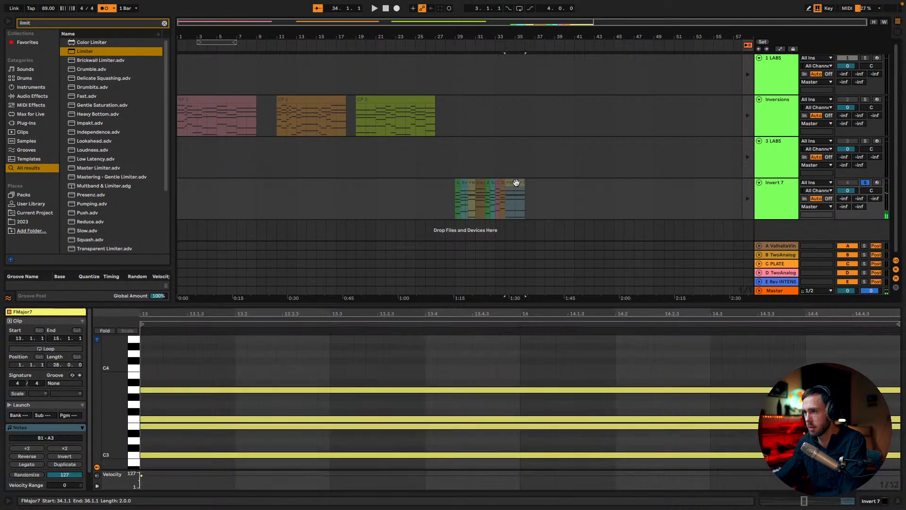
pyautogui.keyDown('shift'); pyautogui.click(455, 183); pyautogui.keyUp('shift')
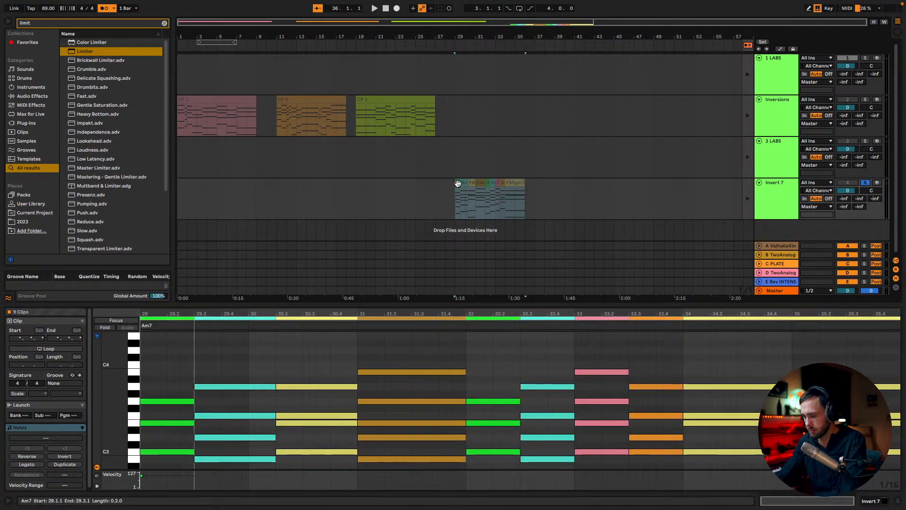
pyautogui.click(457, 183)
pyautogui.click(461, 184)
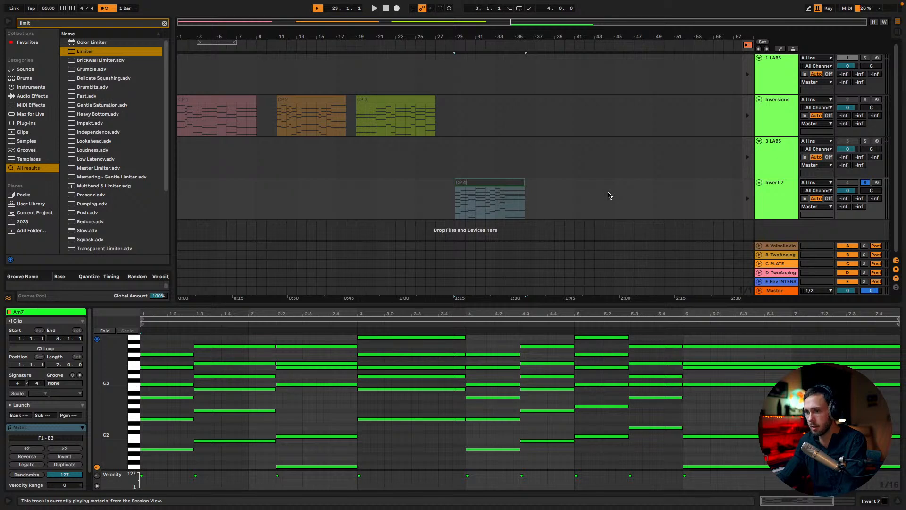
pyautogui.press('Return')
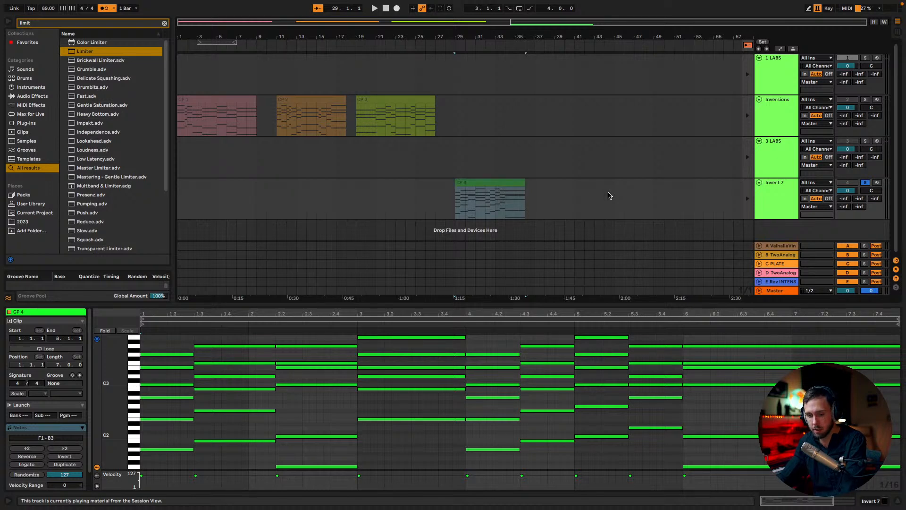
# Set the Arrangement position to bar 38 on the Invert 7 track and audition its Am7 clip in the Session View.
pyautogui.click(545, 191)
pyautogui.press('Tab')
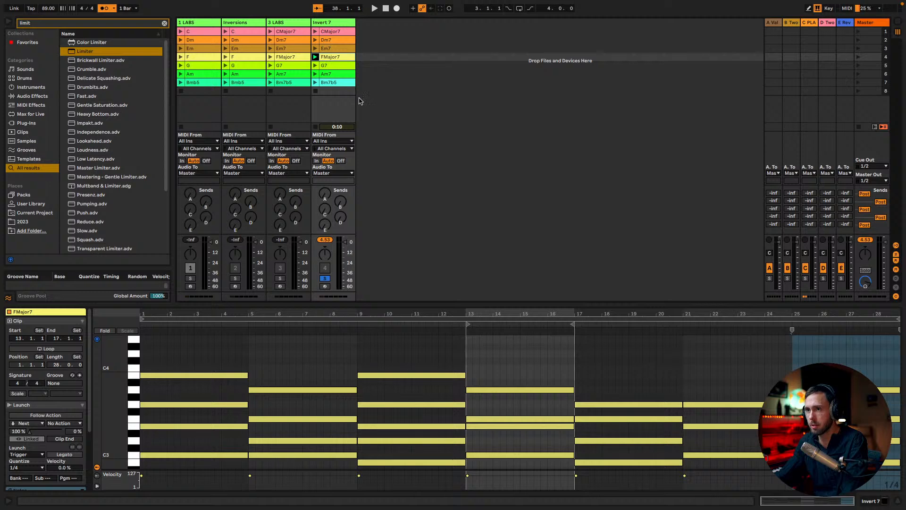
pyautogui.click(316, 75)
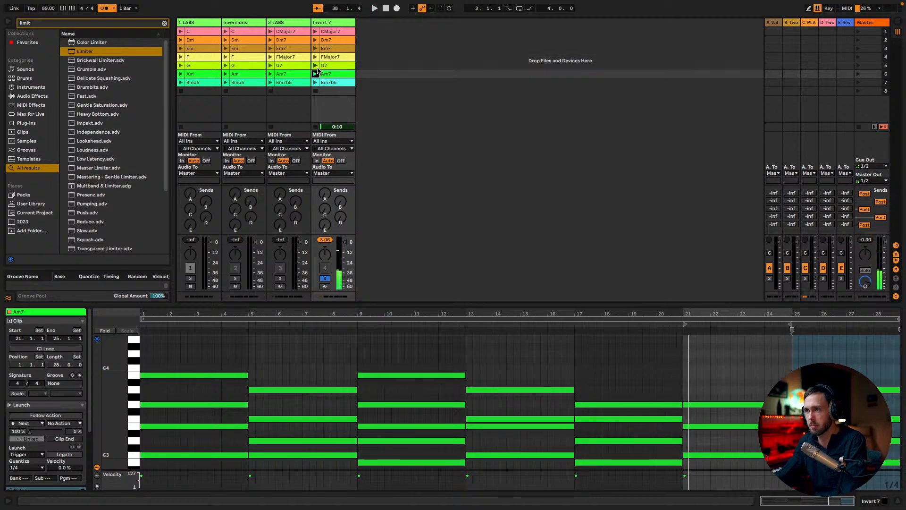
pyautogui.press('Tab')
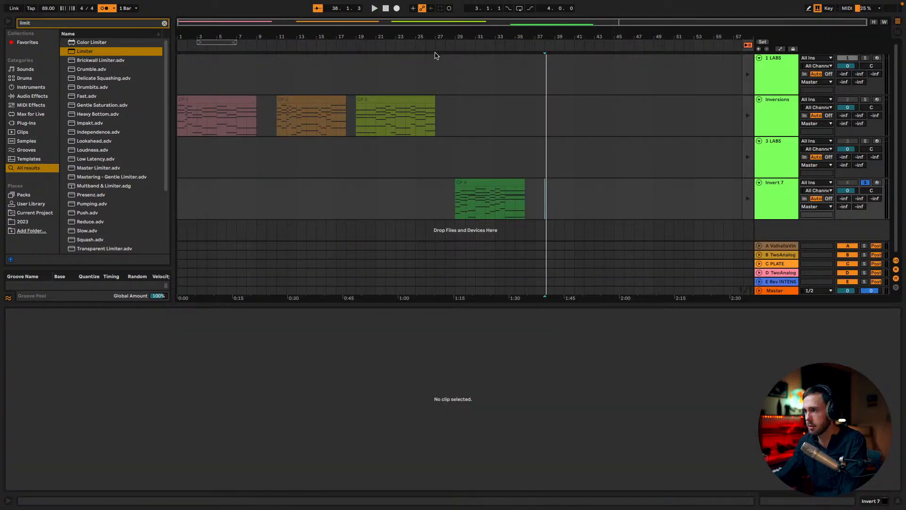
pyautogui.press('Tab')
pyautogui.press('Tab')
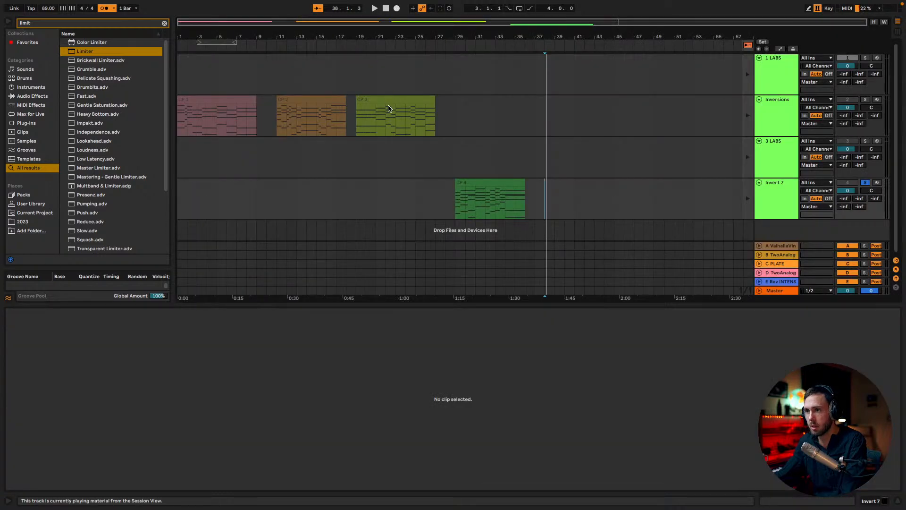
pyautogui.press('Tab')
pyautogui.press('Tab')
# Record the Invert 7 clips G7, Dm7, FMajor7, Am7, Dm7, Em7 and G7 into the Arrangement from bar 38.
pyautogui.click(396, 9)
pyautogui.press('Tab')
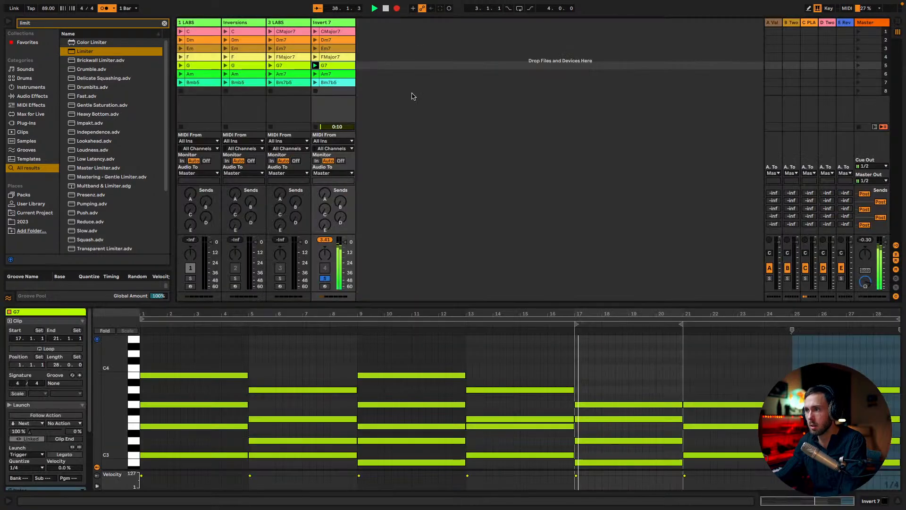
pyautogui.click(315, 40)
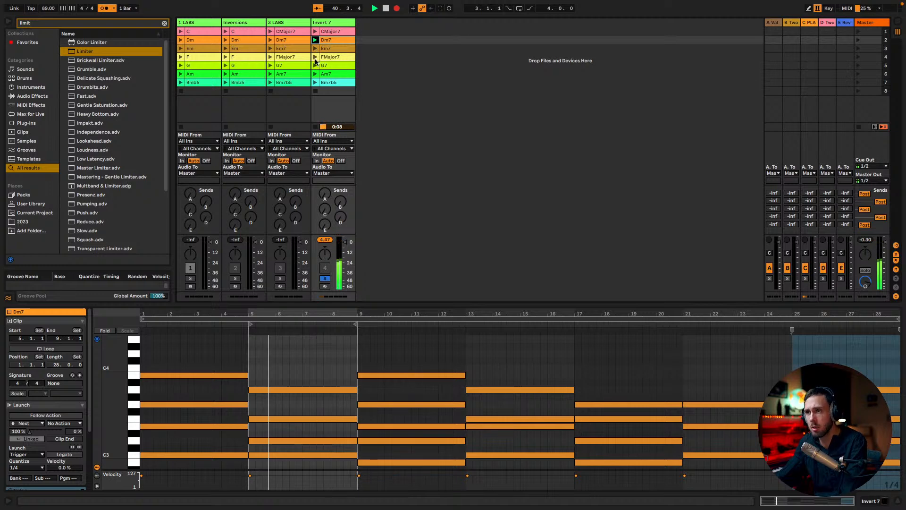
pyautogui.click(315, 57)
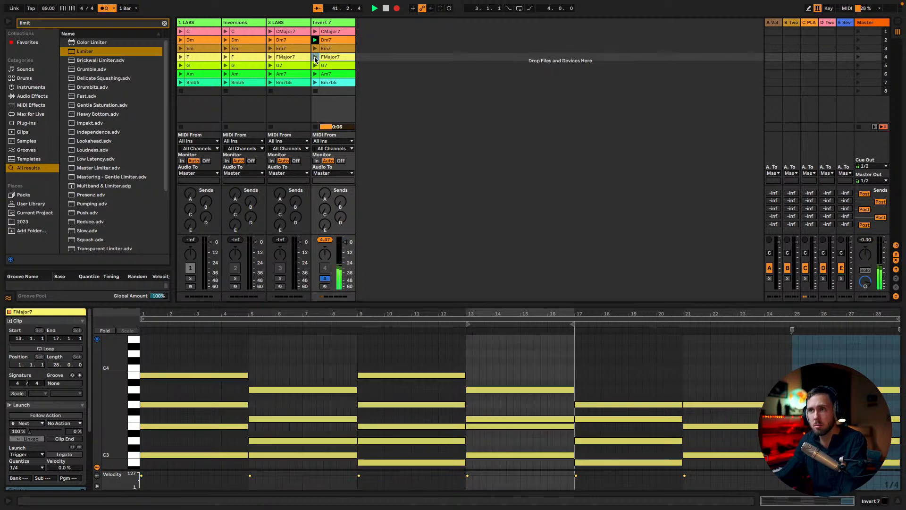
pyautogui.click(315, 74)
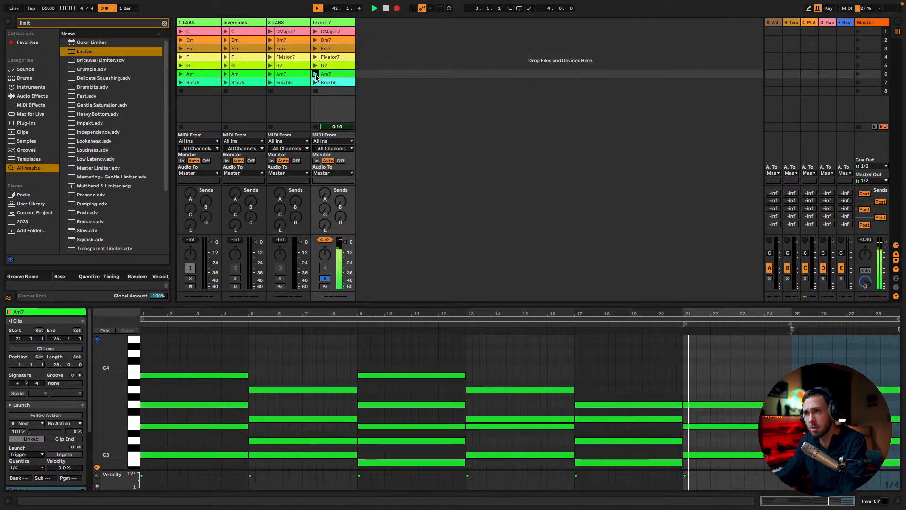
pyautogui.click(315, 41)
pyautogui.click(315, 56)
pyautogui.press('Tab')
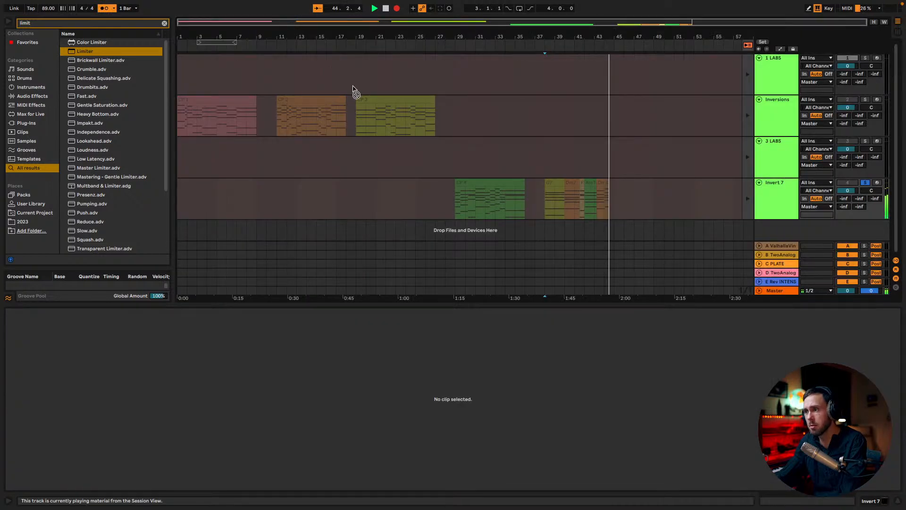
pyautogui.press('Tab')
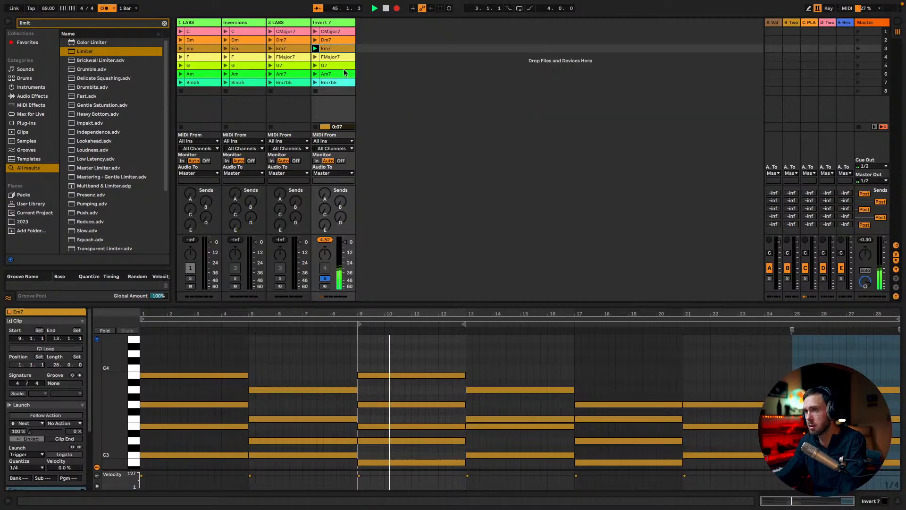
pyautogui.click(315, 65)
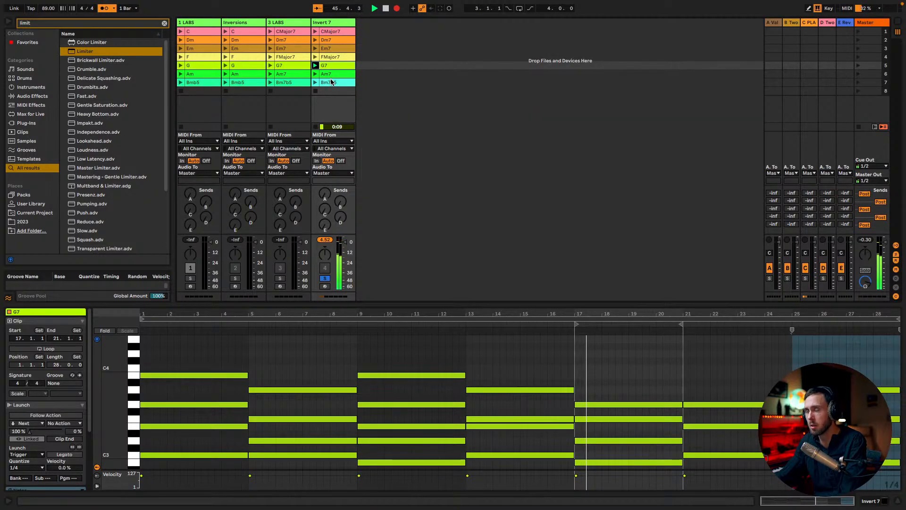
pyautogui.press('Tab')
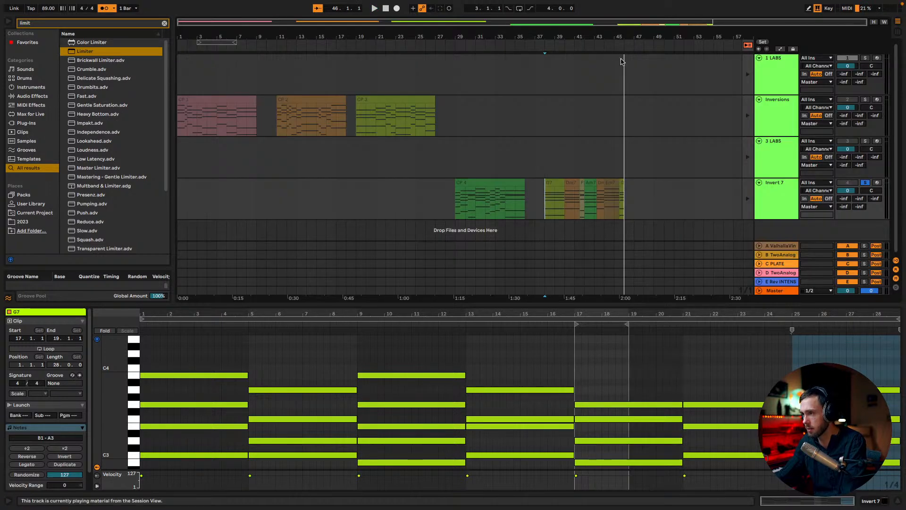
# Return the Invert 7 track to Arrangement playback and play the newly recorded progression from bar 38.
pyautogui.scroll(10, 621, 69)
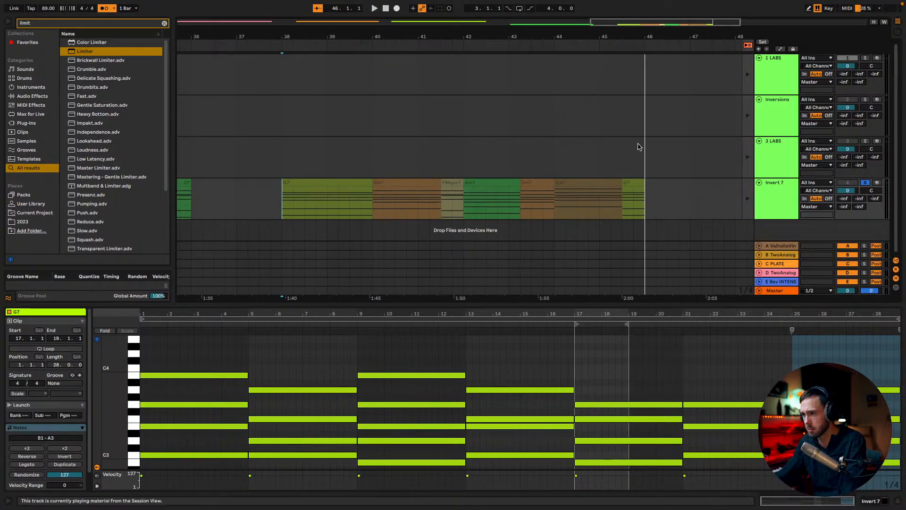
pyautogui.click(644, 198)
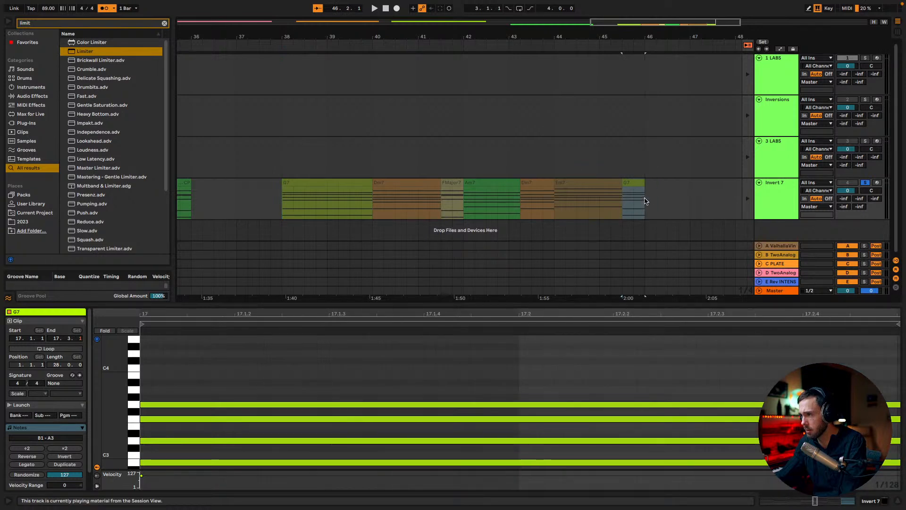
pyautogui.click(464, 204)
pyautogui.press('space')
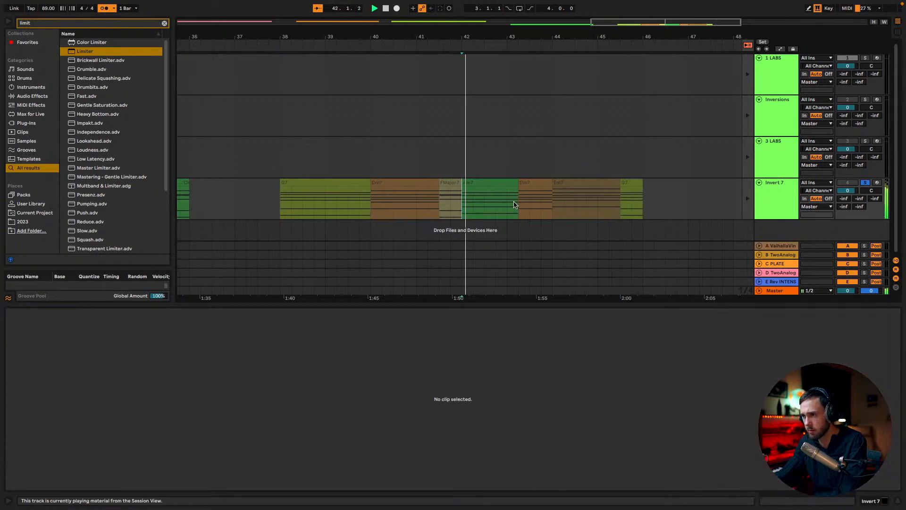
pyautogui.press('space')
pyautogui.click(748, 198)
pyautogui.click(271, 199)
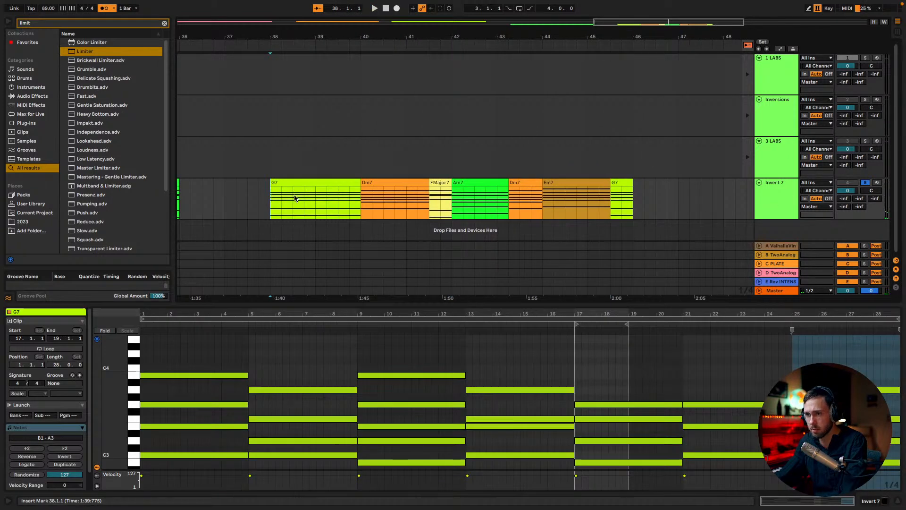
pyautogui.press('space')
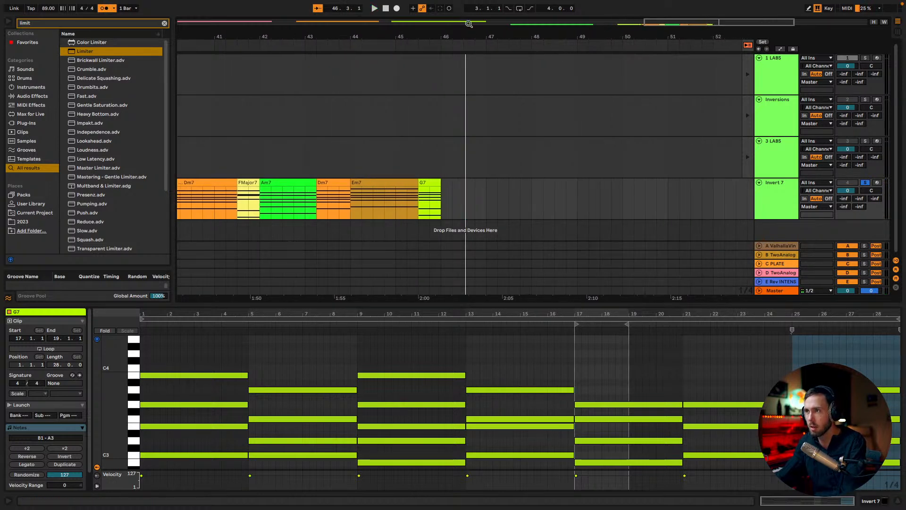
pyautogui.moveTo(721, 24); pyautogui.dragTo(570, 60)
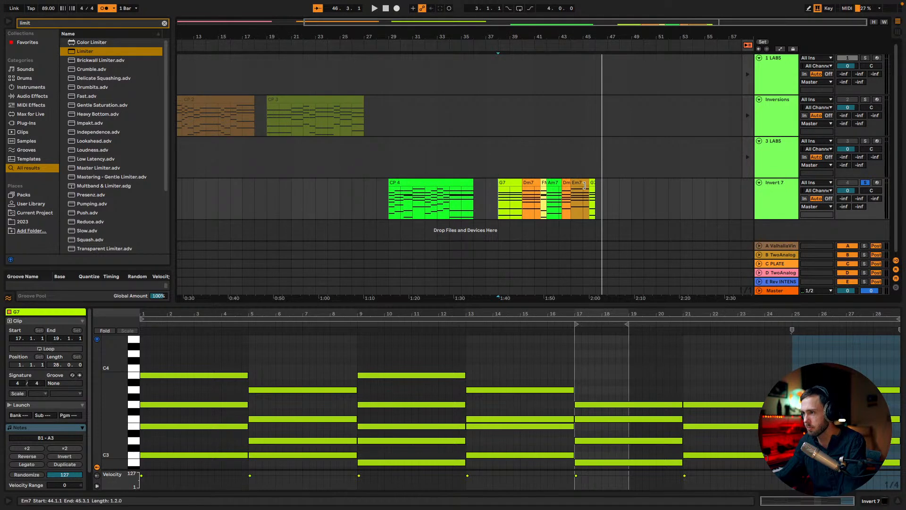
pyautogui.moveTo(597, 184); pyautogui.dragTo(499, 184)
pyautogui.rightClick(510, 184)
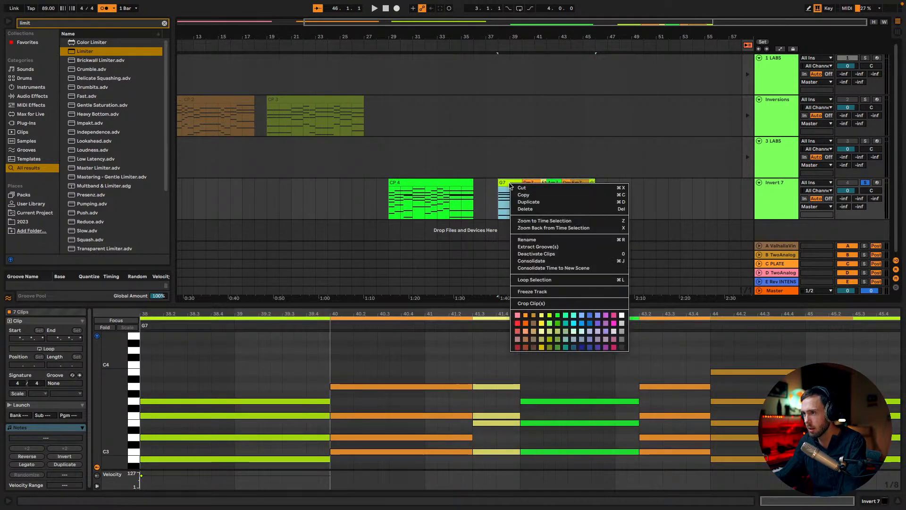
pyautogui.click(584, 195)
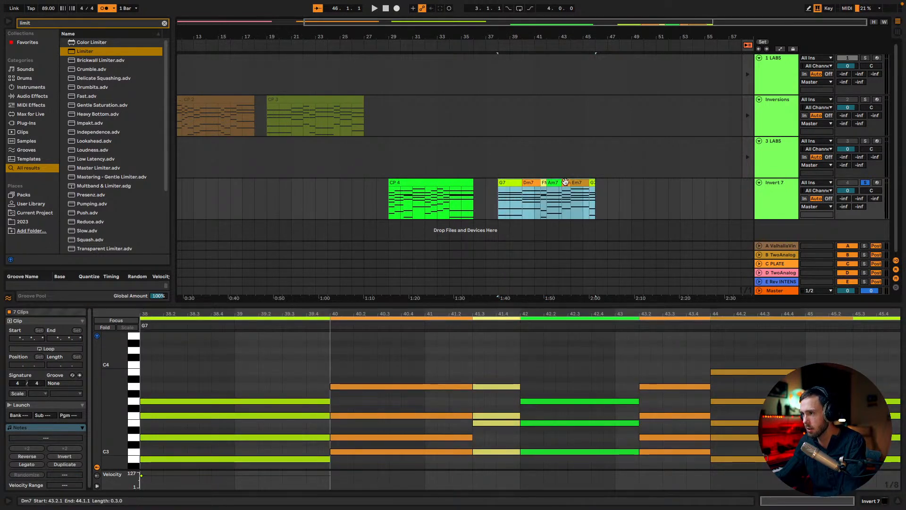
# Play the clips recorded on the Invert 7 track from bar 44, and again from bar 38.
pyautogui.click(584, 198)
pyautogui.press('space')
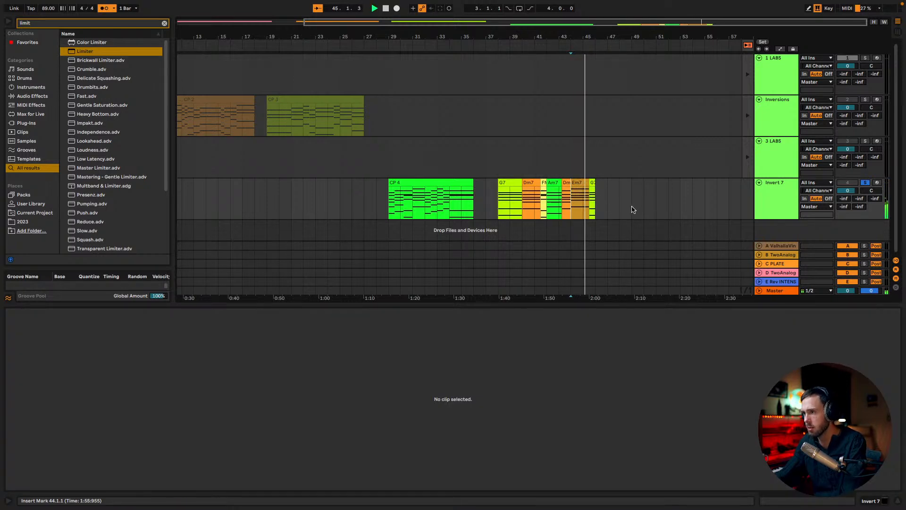
pyautogui.click(500, 199)
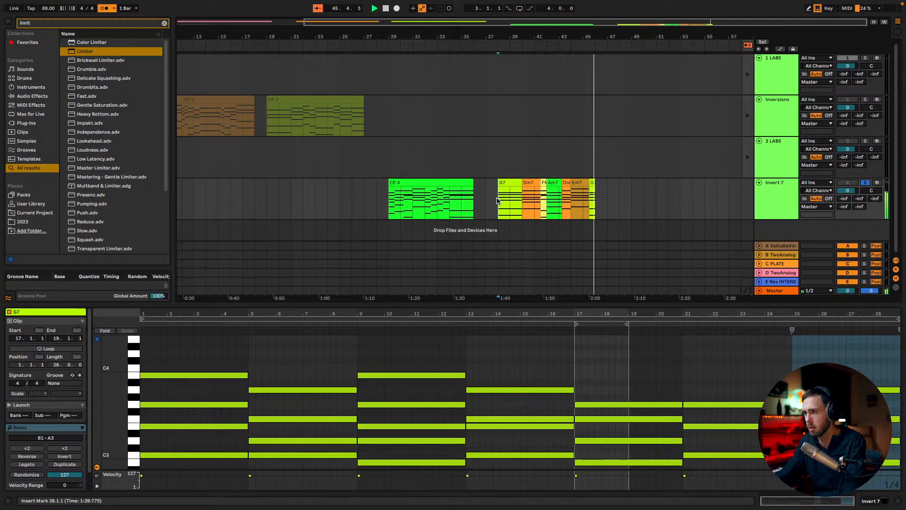
pyautogui.press('space')
pyautogui.press('space')
pyautogui.press('space')
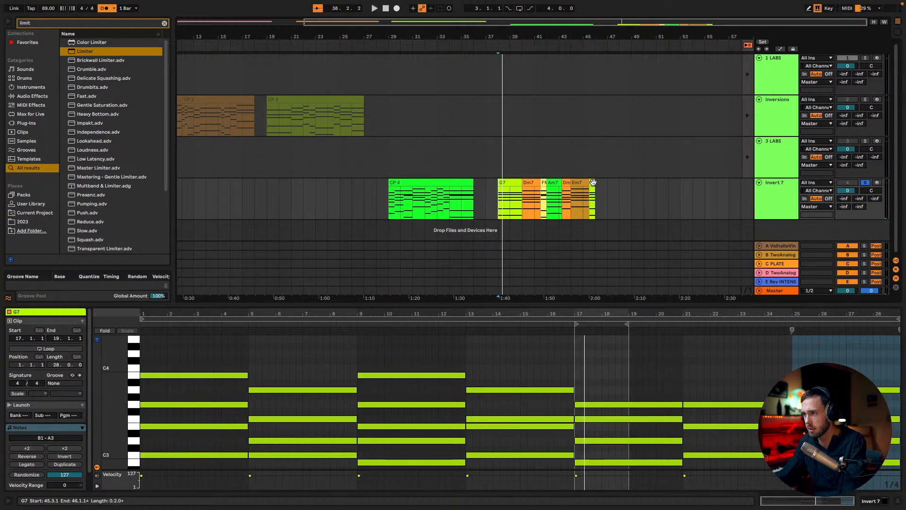
# Delete all the unconsolidated clips recorded from bar 38 on the Invert 7 track.
pyautogui.click(593, 182)
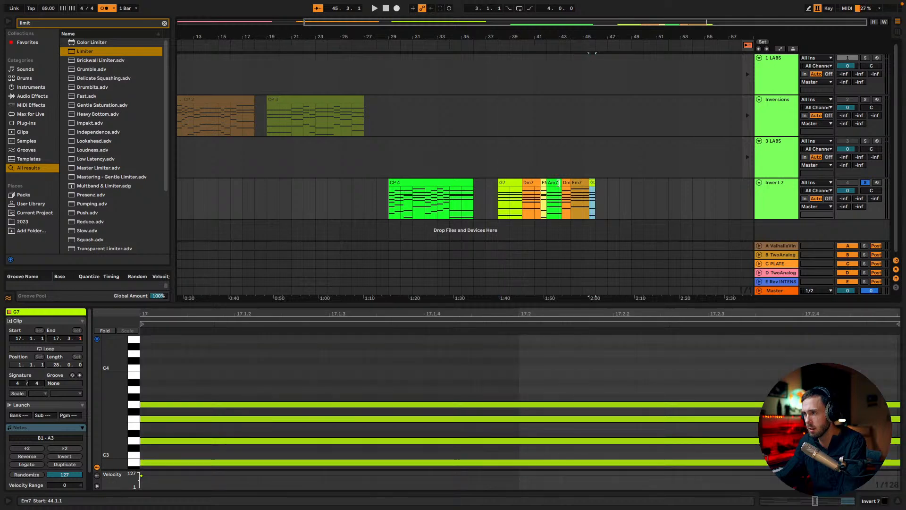
pyautogui.keyDown('shift'); pyautogui.click(515, 182); pyautogui.keyUp('shift')
pyautogui.press('Delete')
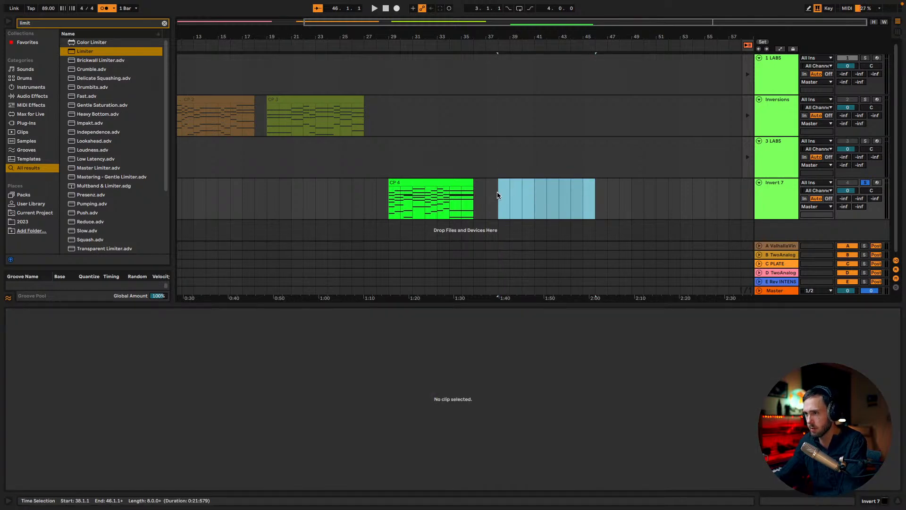
# Record the Invert 7 clips G7, Em7, FMajor7, Dm7 and CMajor7 from Session View into the Arrangement from bar 38.
pyautogui.click(500, 199)
pyautogui.press('Tab')
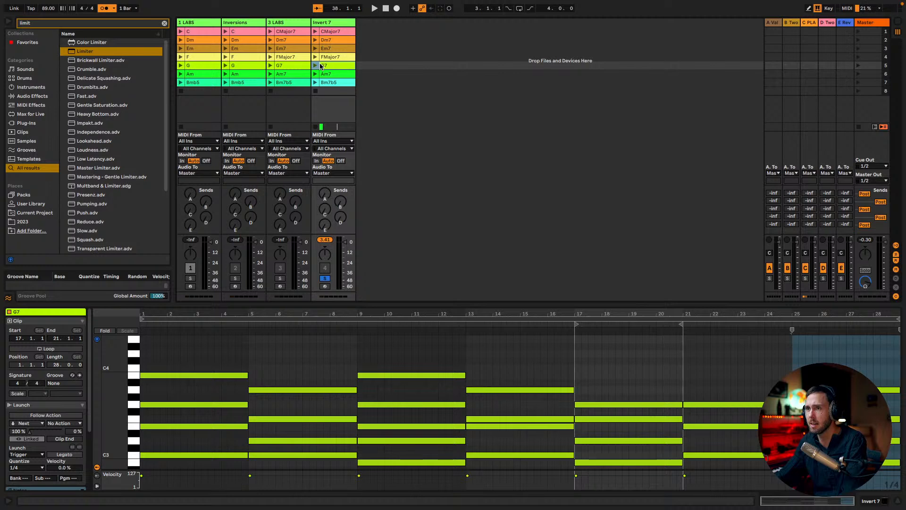
pyautogui.click(320, 66)
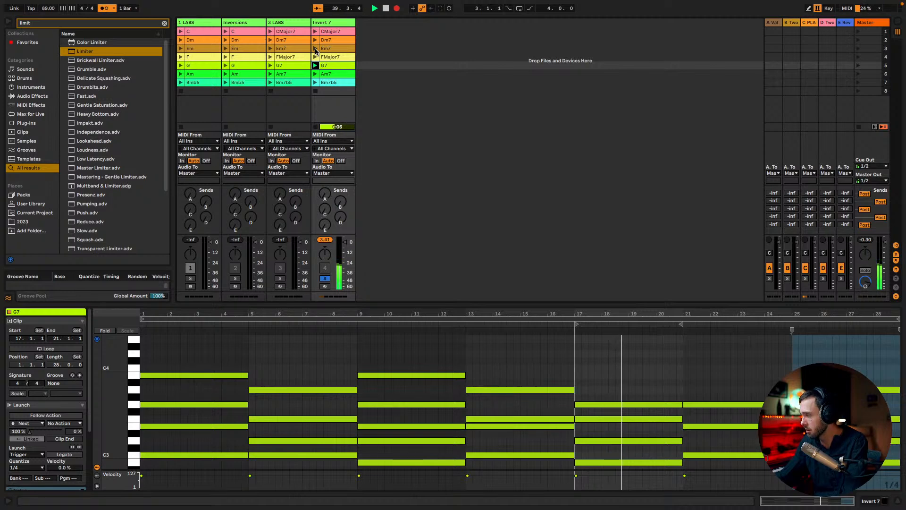
pyautogui.click(315, 49)
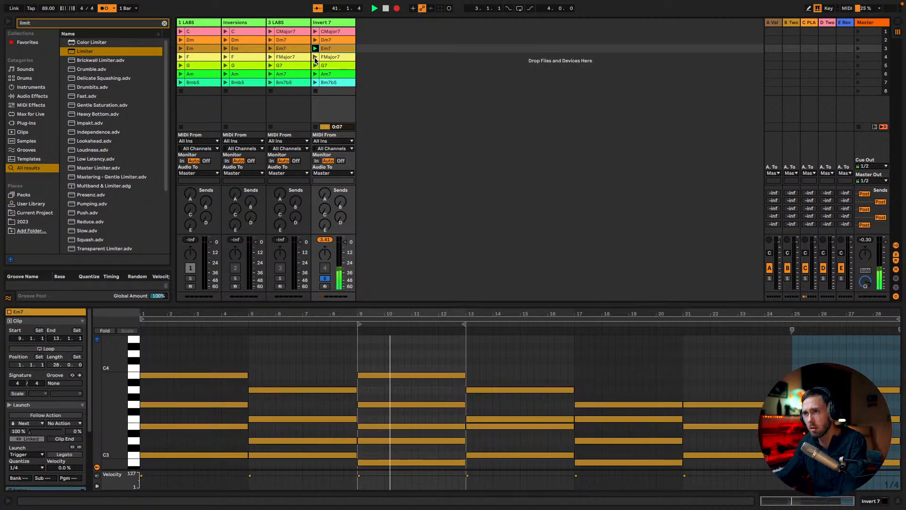
pyautogui.click(315, 57)
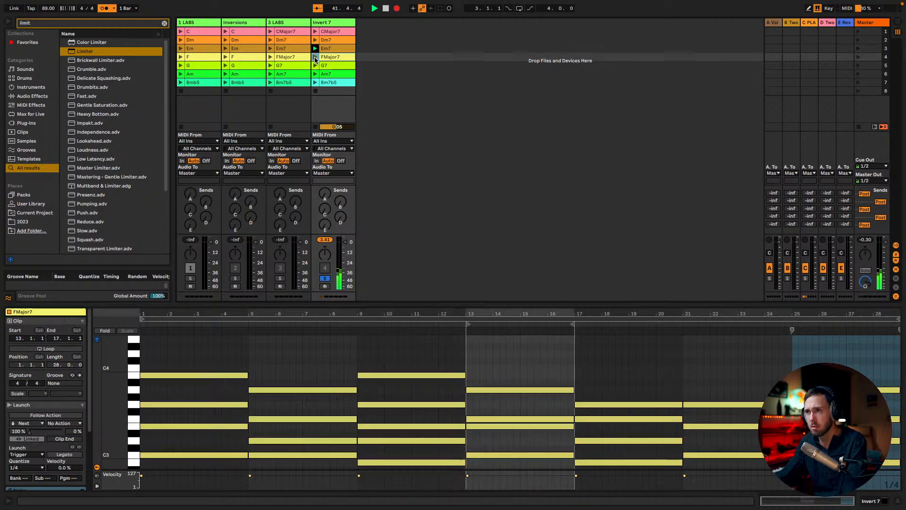
pyautogui.click(315, 40)
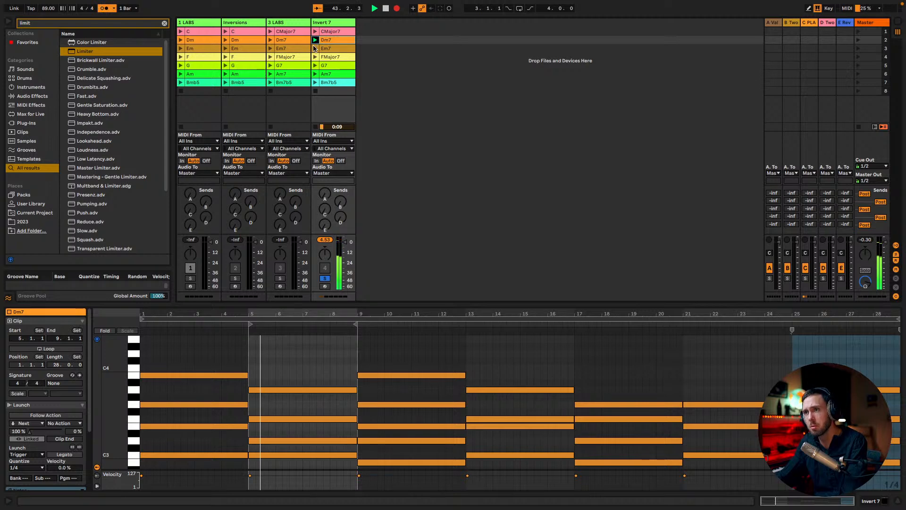
pyautogui.click(315, 32)
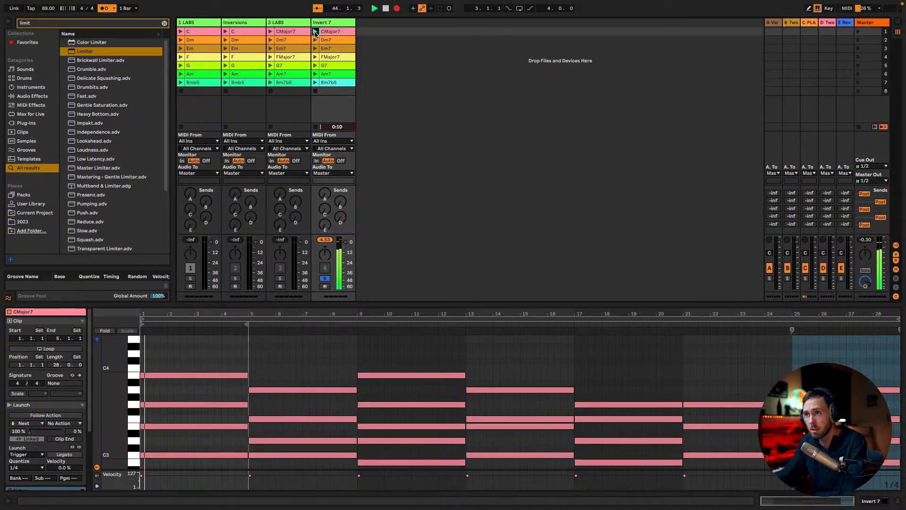
pyautogui.press('Tab')
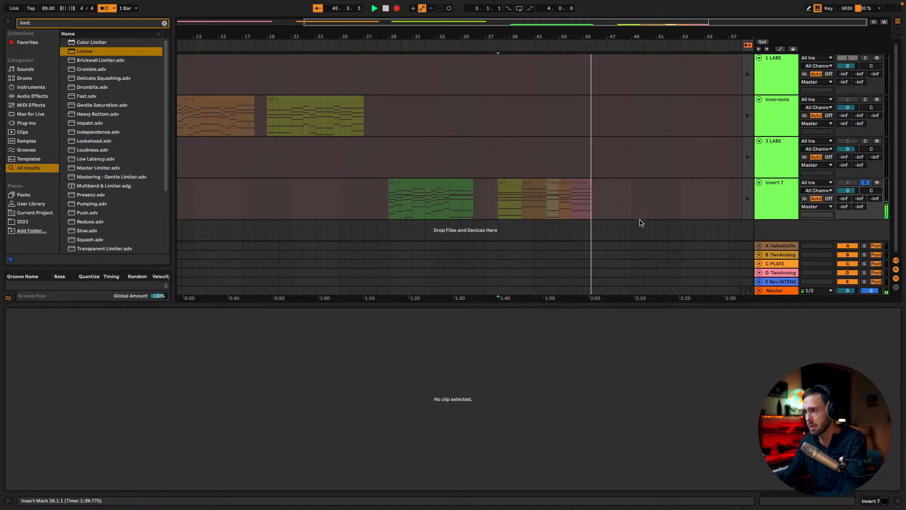
pyautogui.press('space')
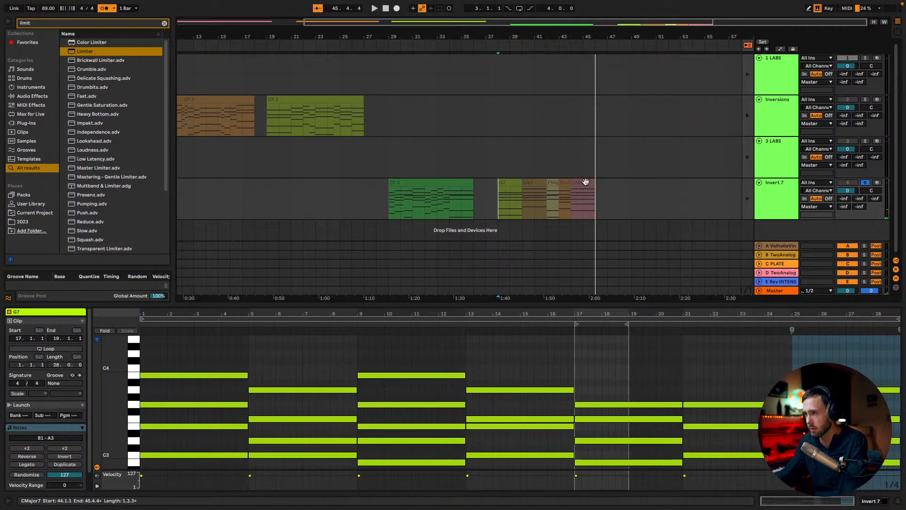
# Consolidate the five clips recorded from bar 38 on the Invert 7 track into one clip.
pyautogui.moveTo(595, 183); pyautogui.dragTo(592, 184)
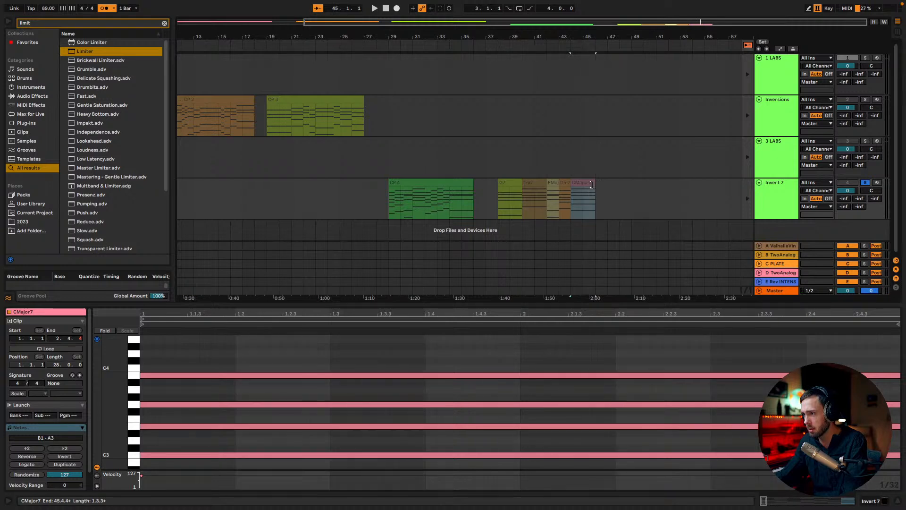
pyautogui.keyDown('shift'); pyautogui.click(512, 182); pyautogui.keyUp('shift')
pyautogui.rightClick(583, 185)
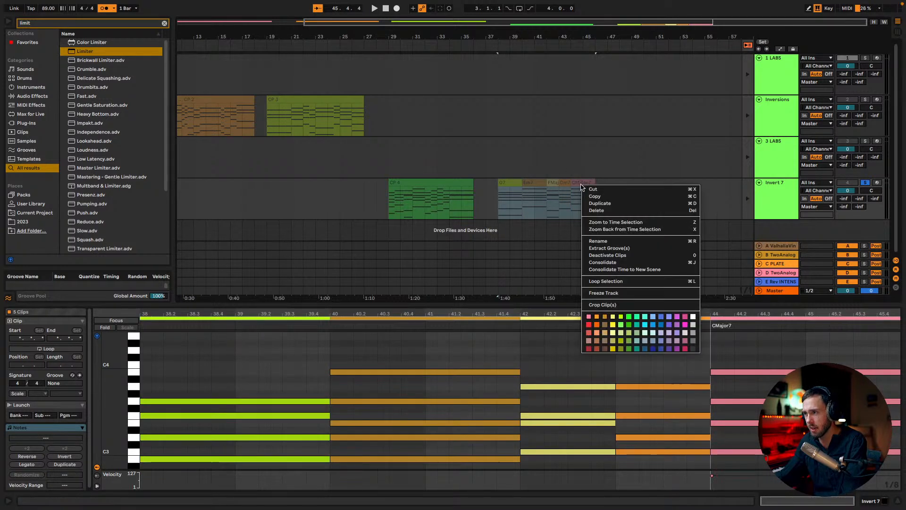
pyautogui.click(503, 184)
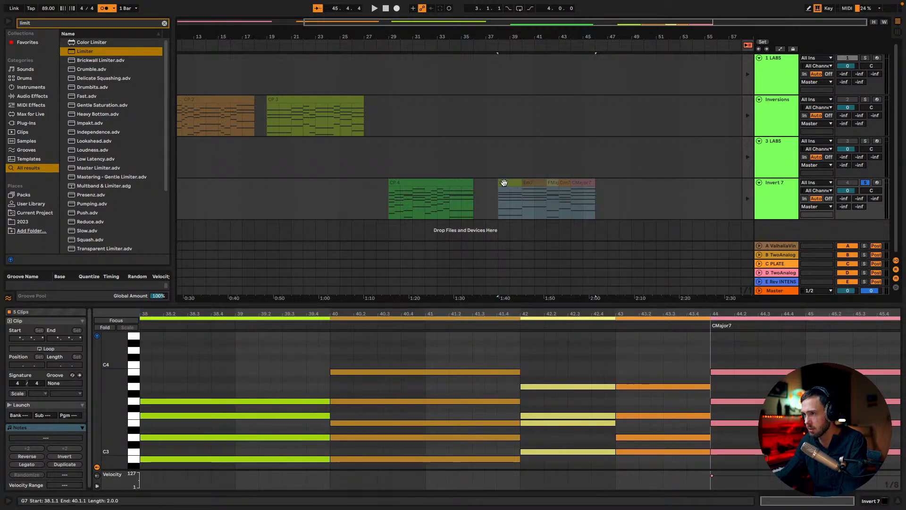
pyautogui.keyDown('shift'); pyautogui.click(574, 184); pyautogui.keyUp('shift')
pyautogui.press('Tab')
pyautogui.press('Tab')
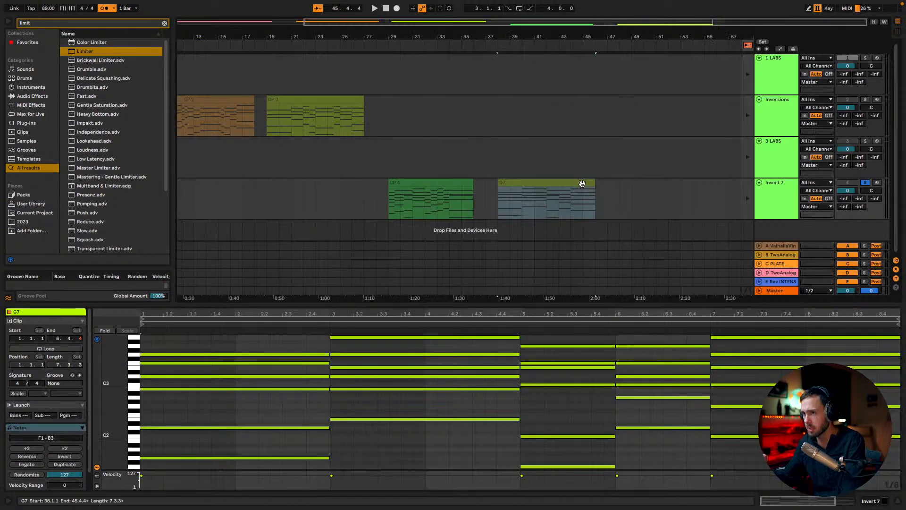
# Compare the notes of the CMajor7, Dm7, Em7 and FMajor7 clips on the Invert 7 track in Session View.
pyautogui.click(613, 196)
pyautogui.press('Tab')
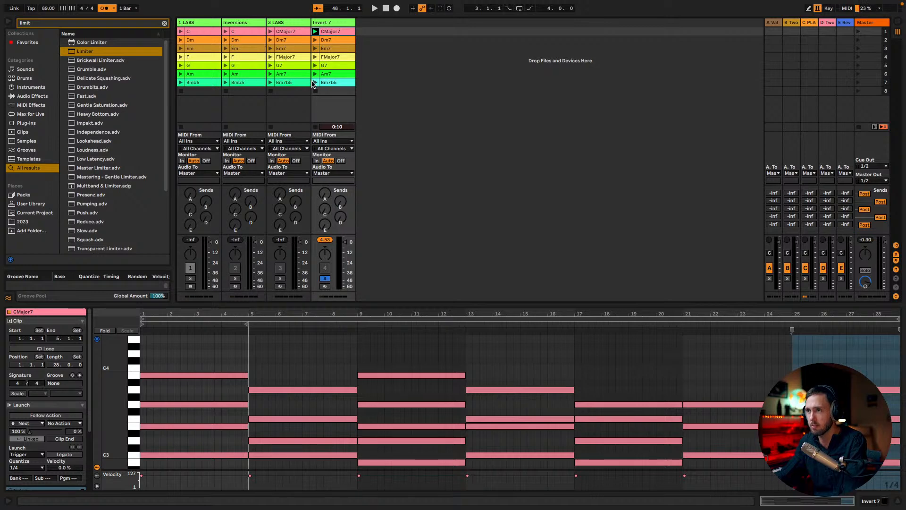
pyautogui.press('Tab')
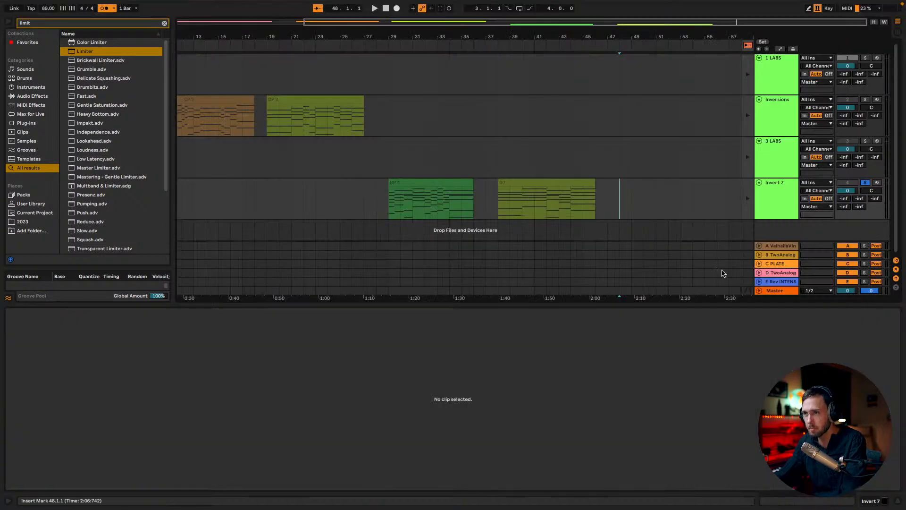
pyautogui.press('Tab')
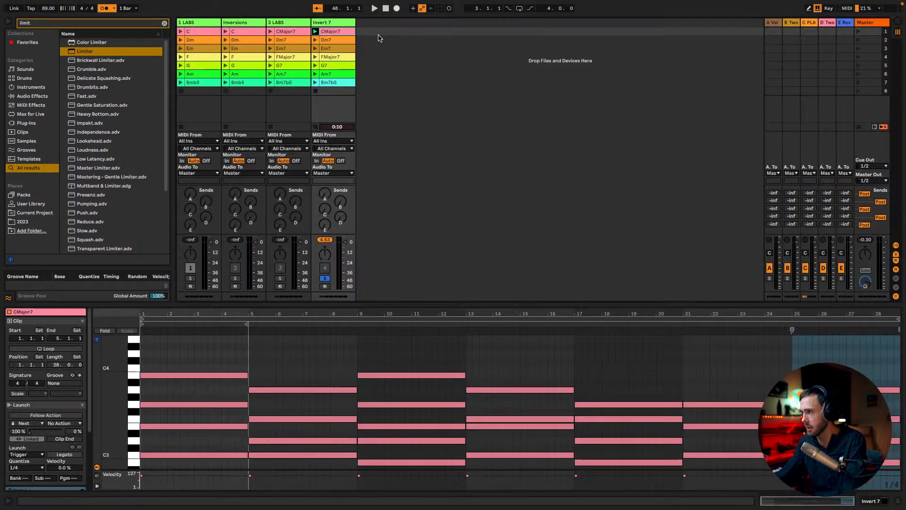
pyautogui.click(332, 39)
pyautogui.click(331, 32)
pyautogui.click(332, 47)
pyautogui.click(332, 32)
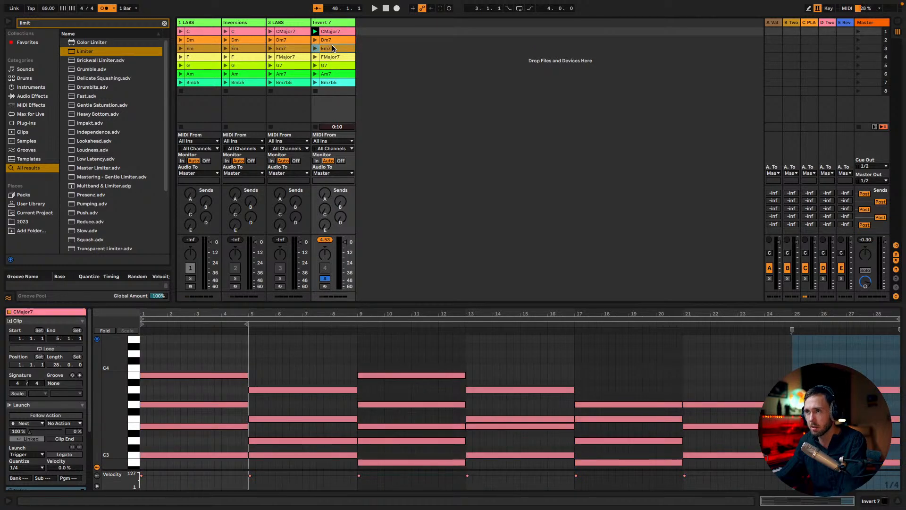
pyautogui.click(333, 49)
pyautogui.click(331, 39)
pyautogui.click(334, 56)
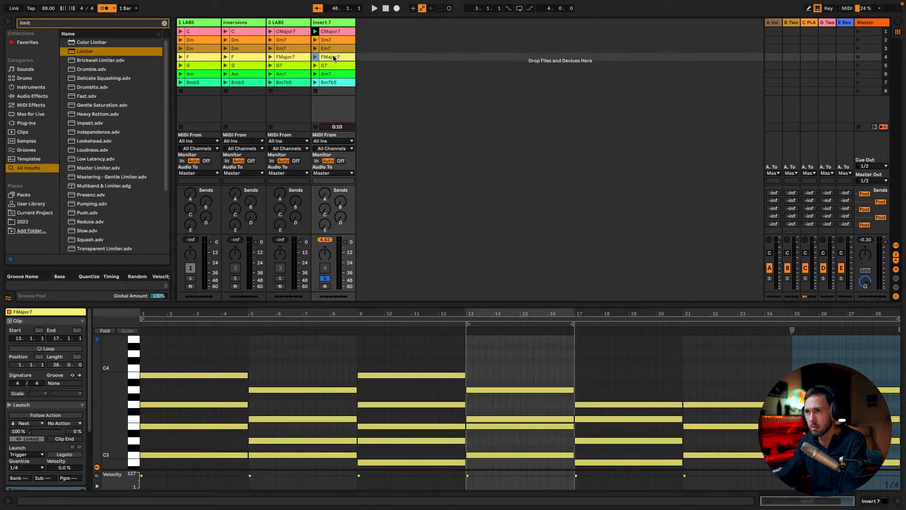
pyautogui.click(331, 39)
pyautogui.click(332, 32)
pyautogui.click(331, 56)
pyautogui.click(332, 33)
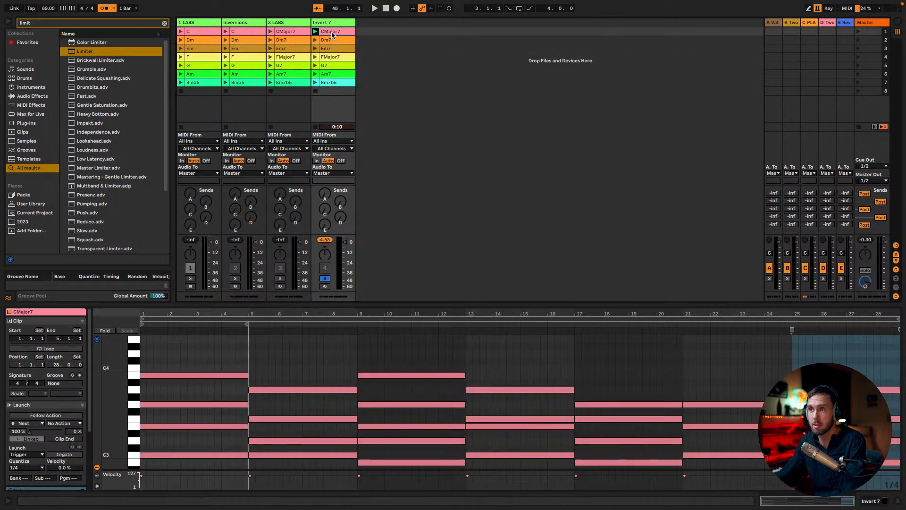
pyautogui.click(337, 58)
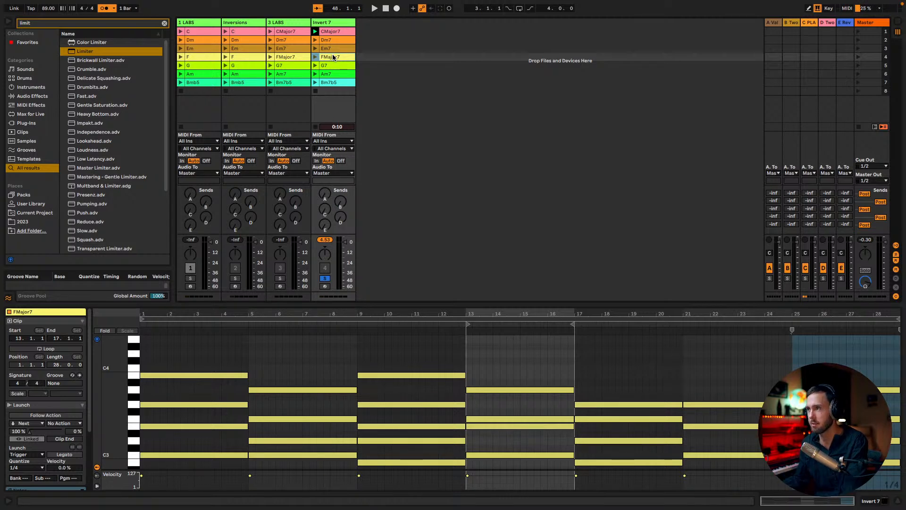
# Select the consolidated clip at bar 38 in the Arrangement and audition the Bm7b5 clip of the Invert 7 track in Session View.
pyautogui.press('Tab')
pyautogui.press('Tab')
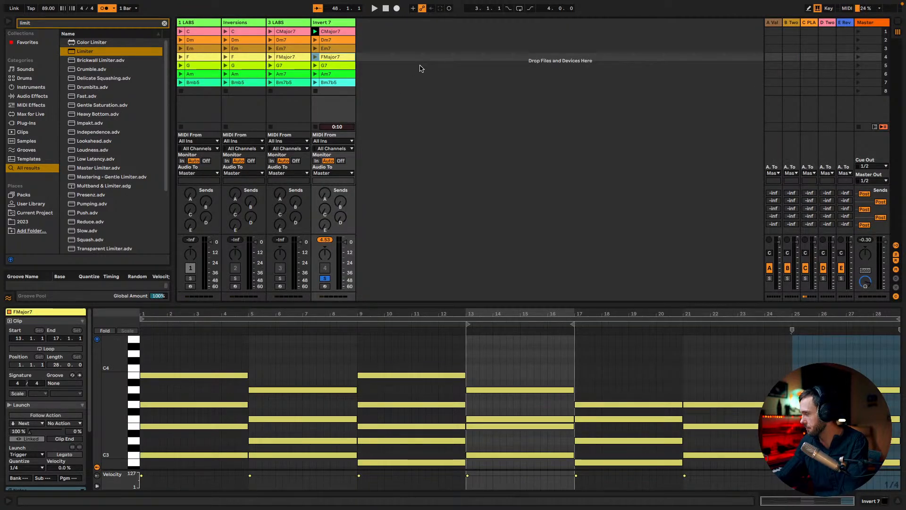
pyautogui.press('Tab')
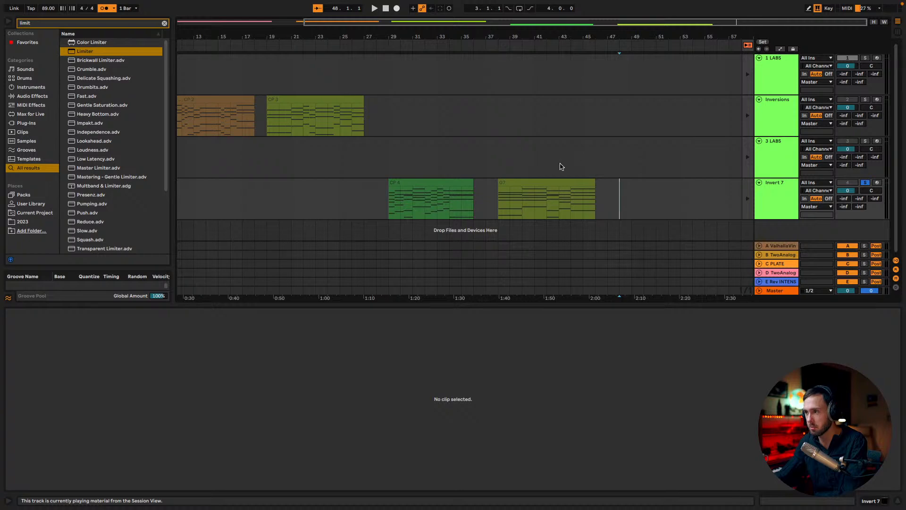
pyautogui.click(538, 182)
pyautogui.press('Tab')
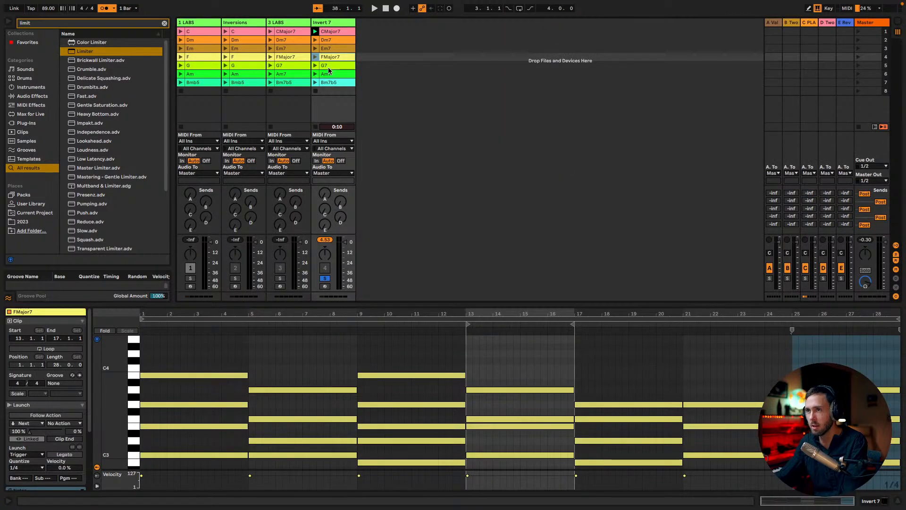
pyautogui.click(317, 85)
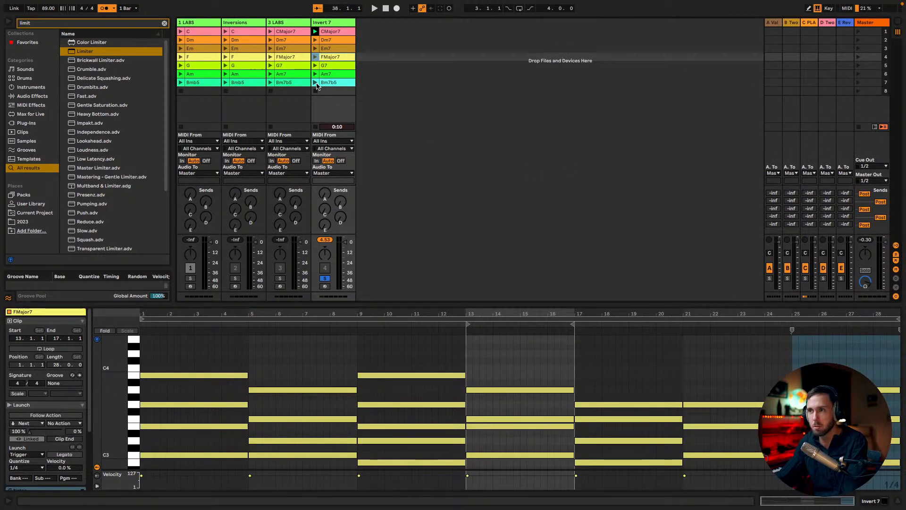
pyautogui.press('Tab')
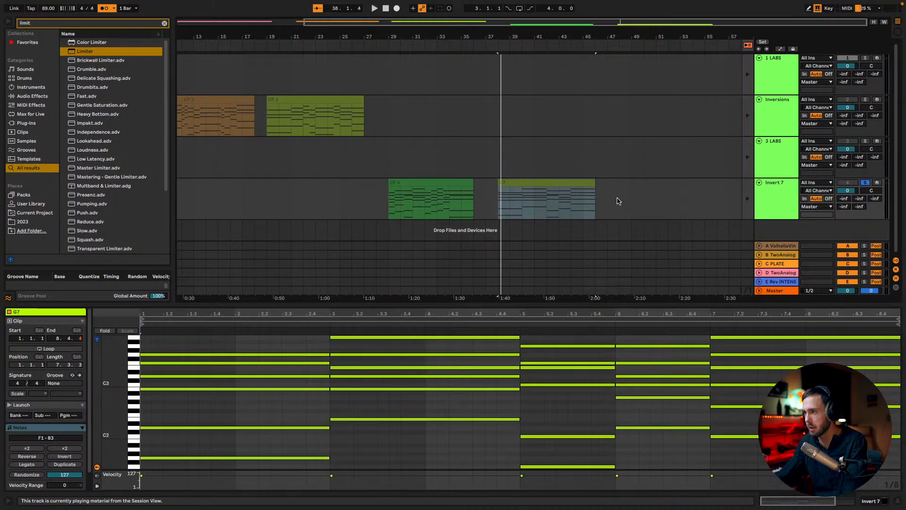
pyautogui.press('Tab')
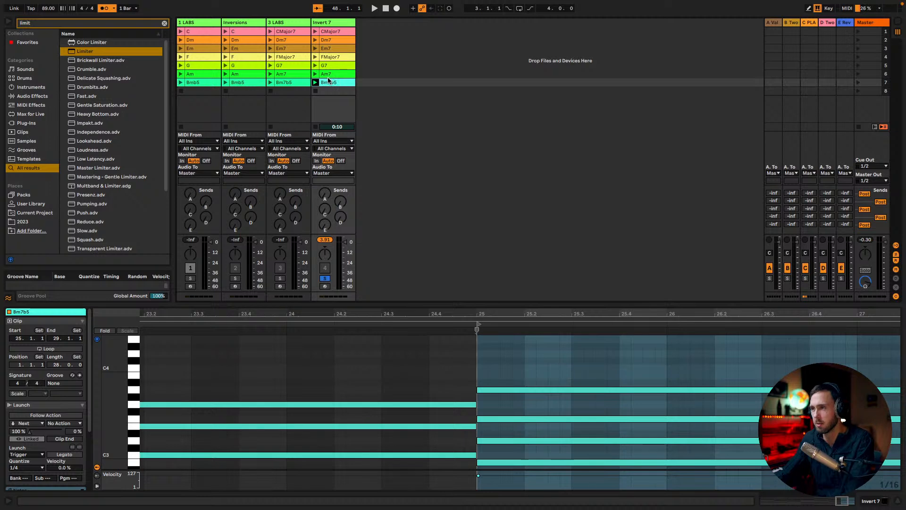
# Set the Arrangement position to bar 49 on the Invert 7 track.
pyautogui.press('Tab')
pyautogui.press('Tab')
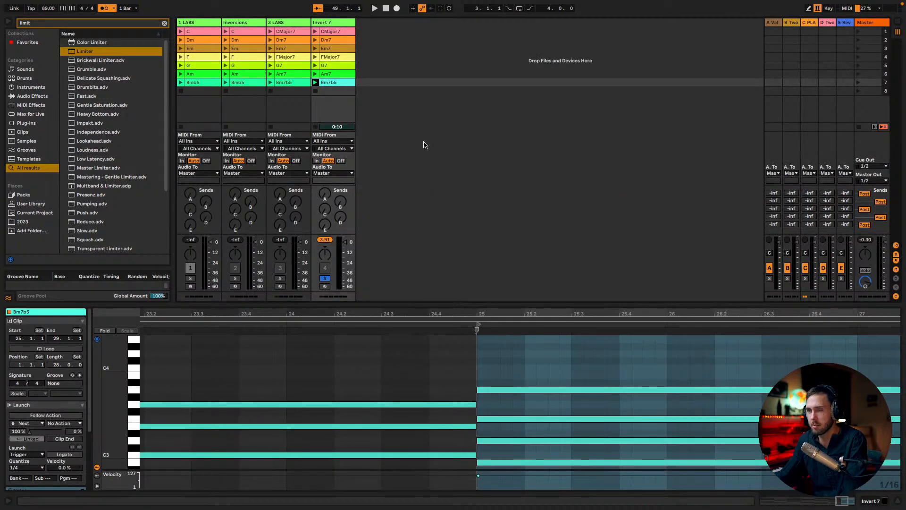
pyautogui.press('Tab')
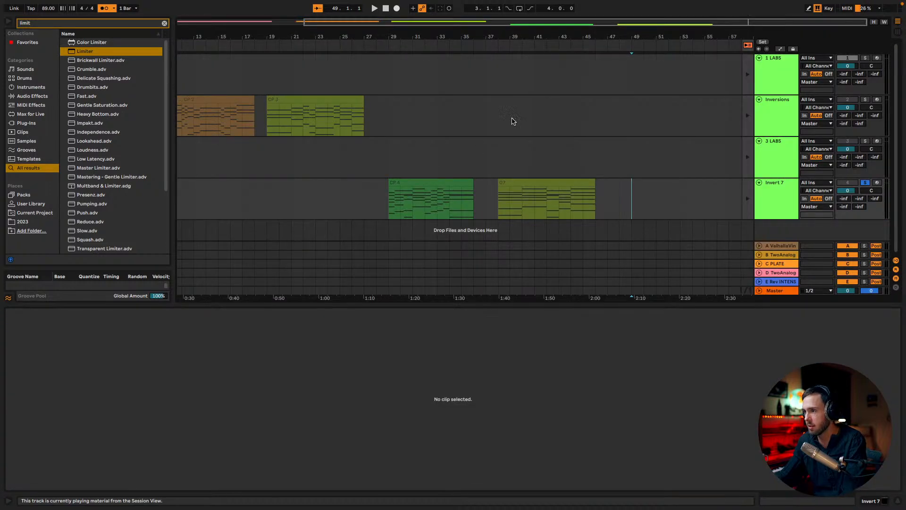
# Record the Invert 7 clips Bm7b5, Am7, Bm7b5, Am7, Dm7, Em7, FMajor7 and Em7 into the Arrangement from bar 49.
pyautogui.click(397, 8)
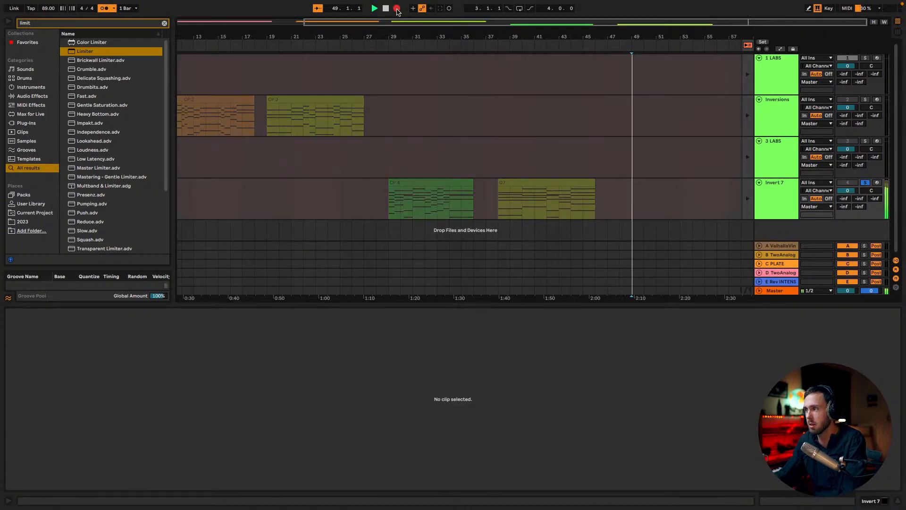
pyautogui.press('Tab')
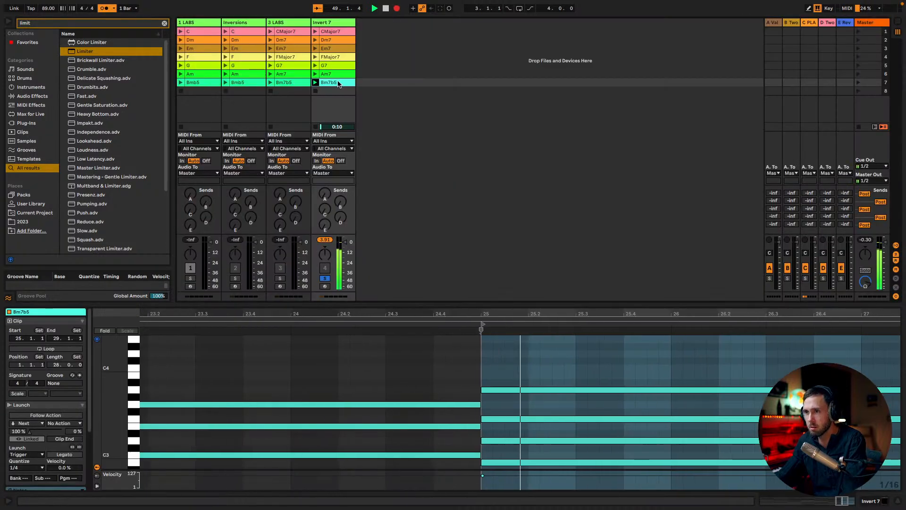
pyautogui.click(315, 73)
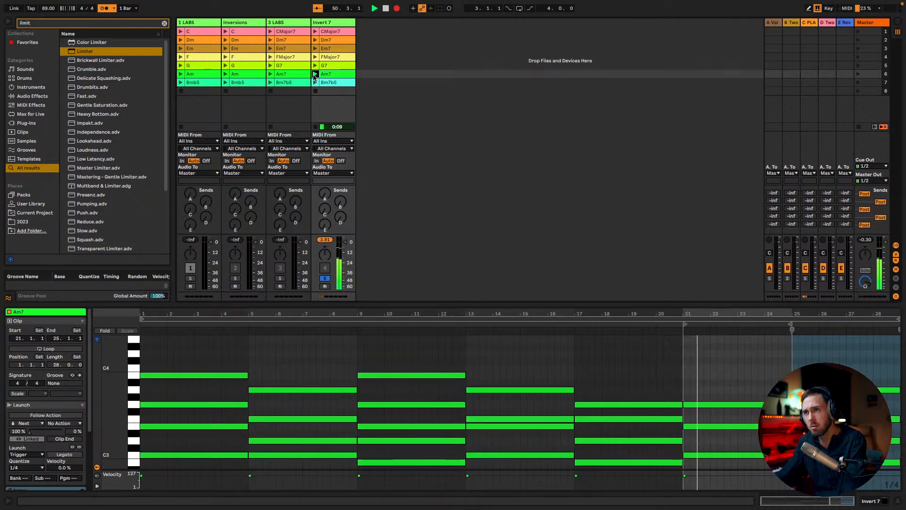
pyautogui.click(315, 82)
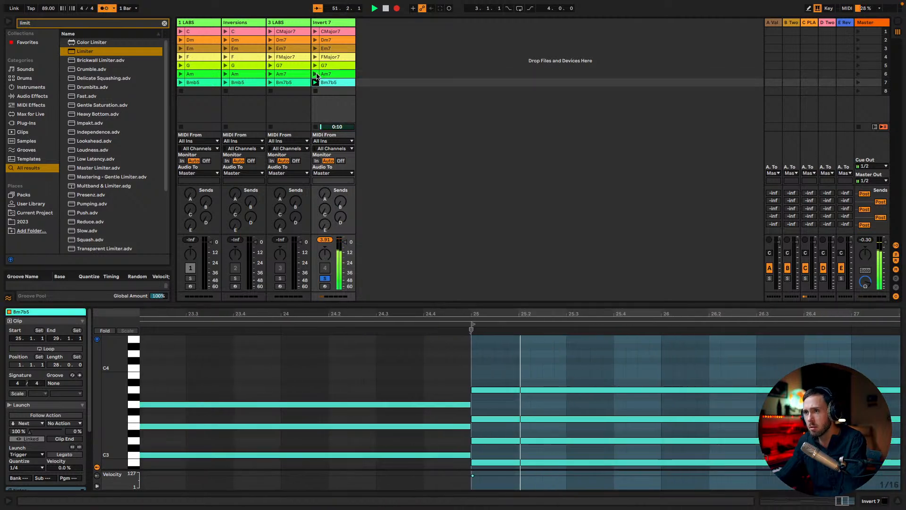
pyautogui.click(316, 74)
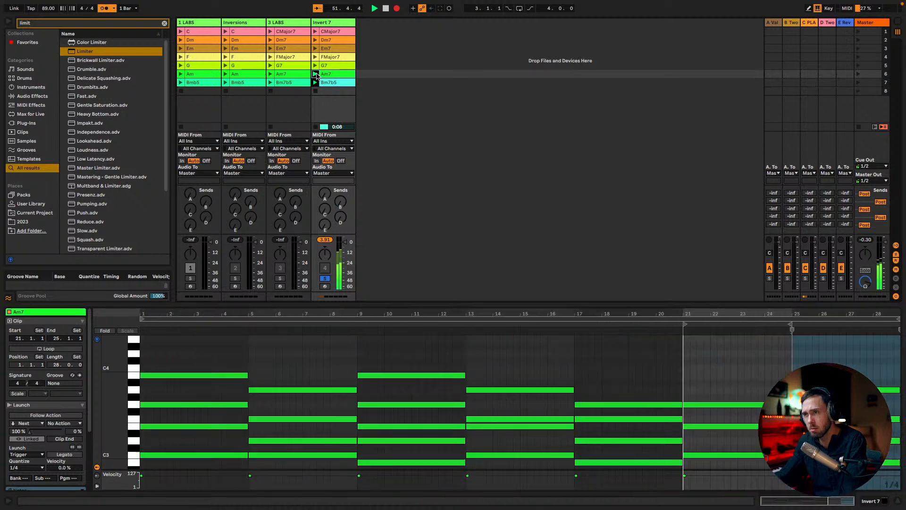
pyautogui.click(316, 40)
pyautogui.click(316, 49)
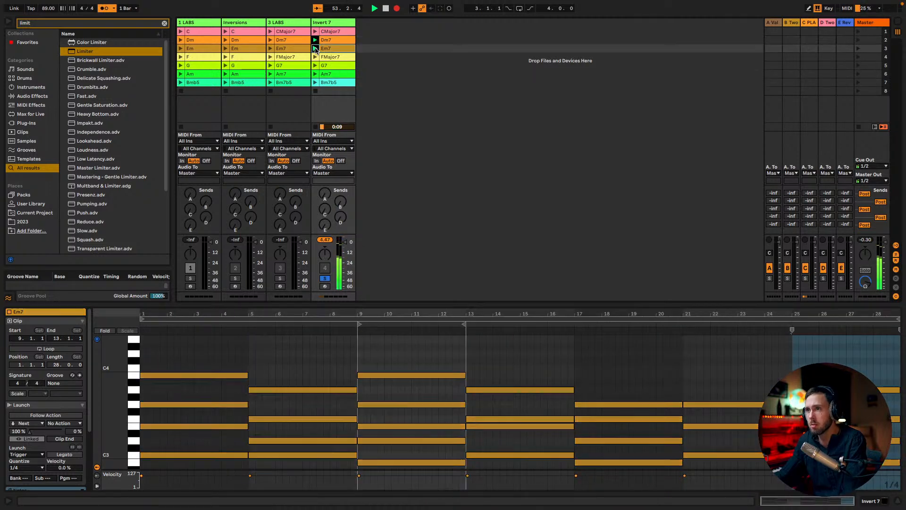
pyautogui.click(315, 57)
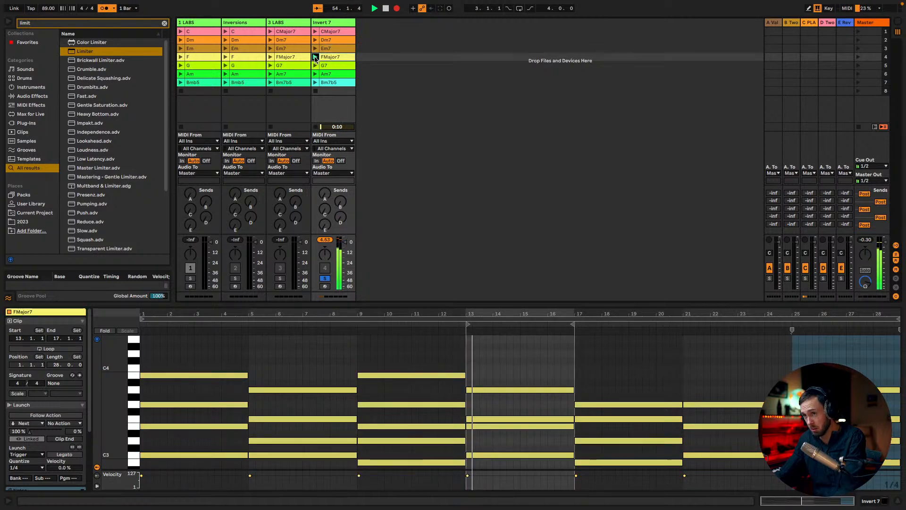
pyautogui.click(316, 49)
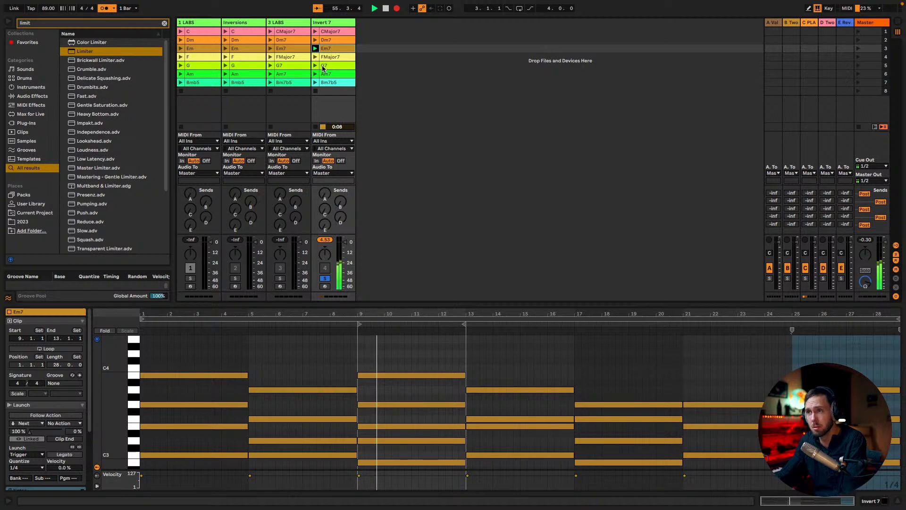
pyautogui.press('Tab')
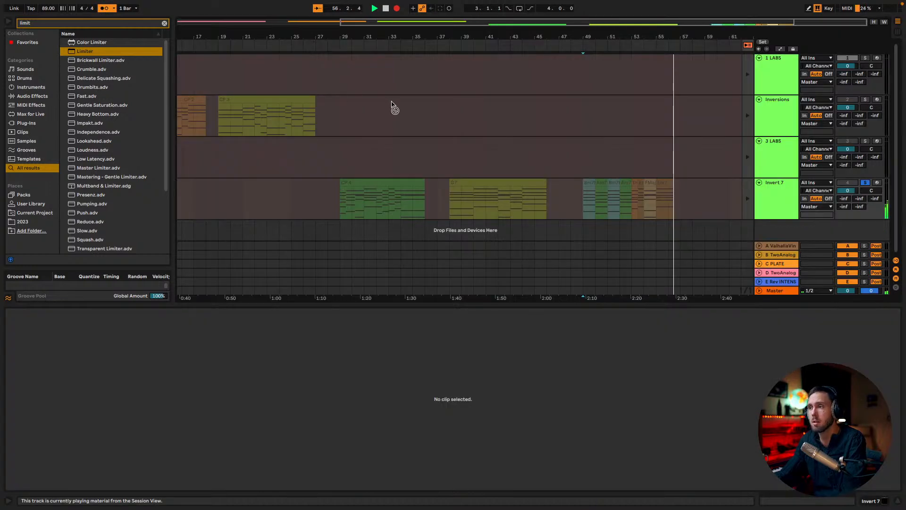
# Consolidate the clips recorded from bar 49 to bar 57 on the Invert 7 track into one clip.
pyautogui.click(594, 184)
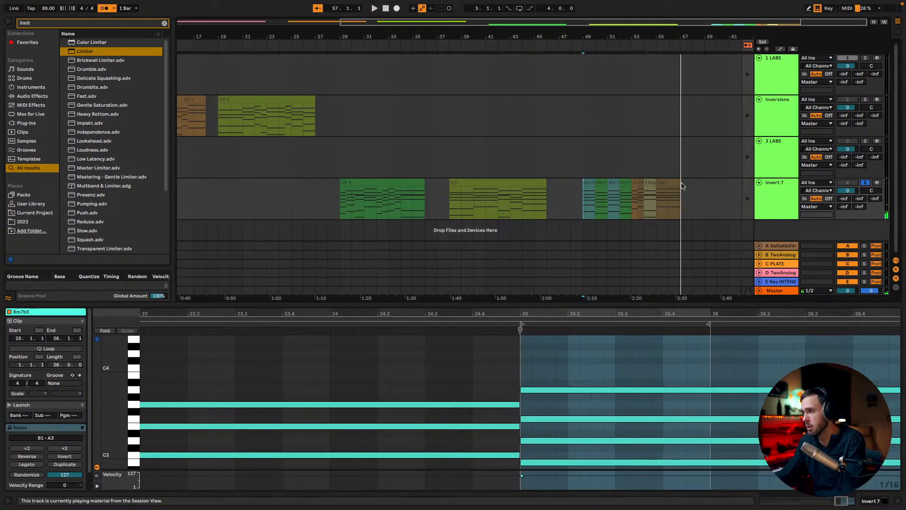
pyautogui.click(670, 182)
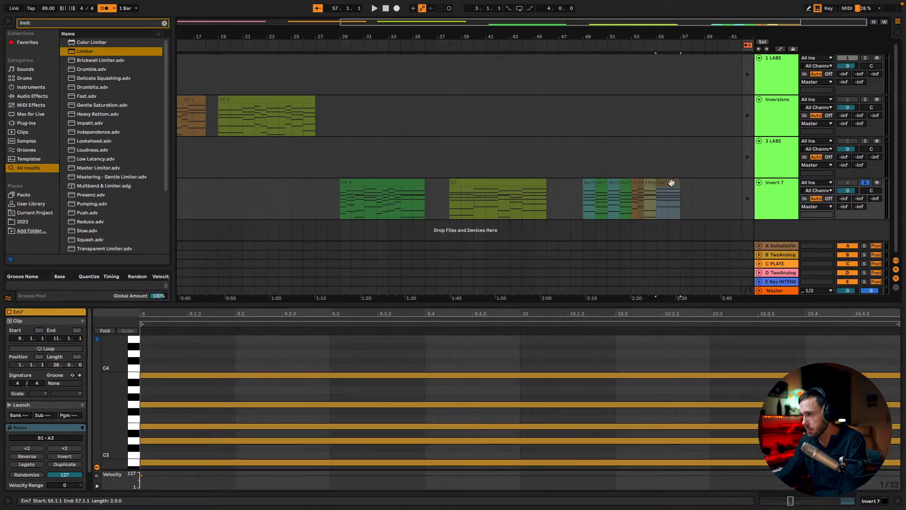
pyautogui.keyDown('shift'); pyautogui.click(589, 184); pyautogui.keyUp('shift')
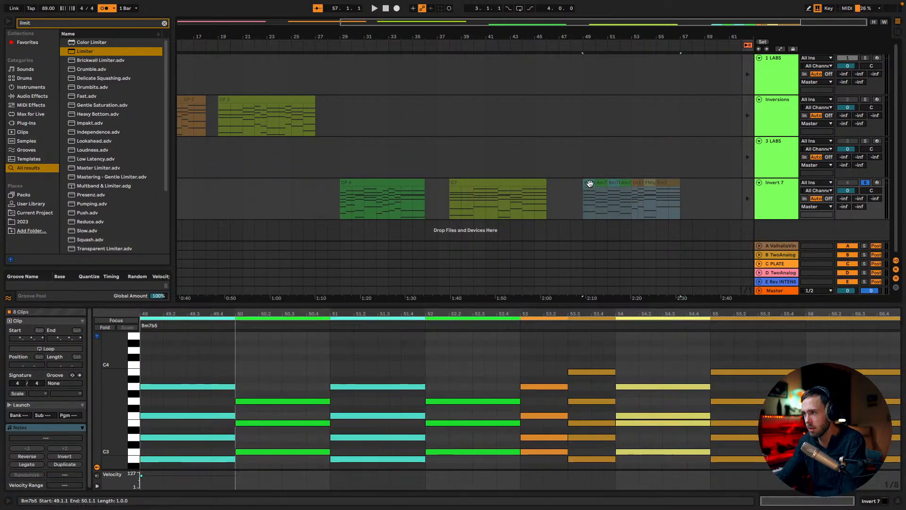
pyautogui.hotkey('ctrl', 'j')
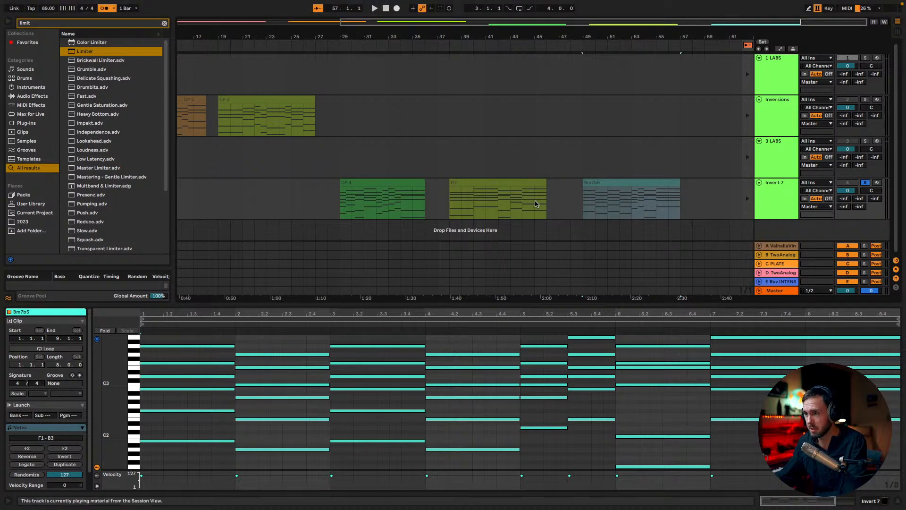
# Remove the LABS instrument from the first and third tracks in Session View.
pyautogui.press('Tab')
pyautogui.press('Tab')
pyautogui.moveTo(382, 23); pyautogui.dragTo(231, 27)
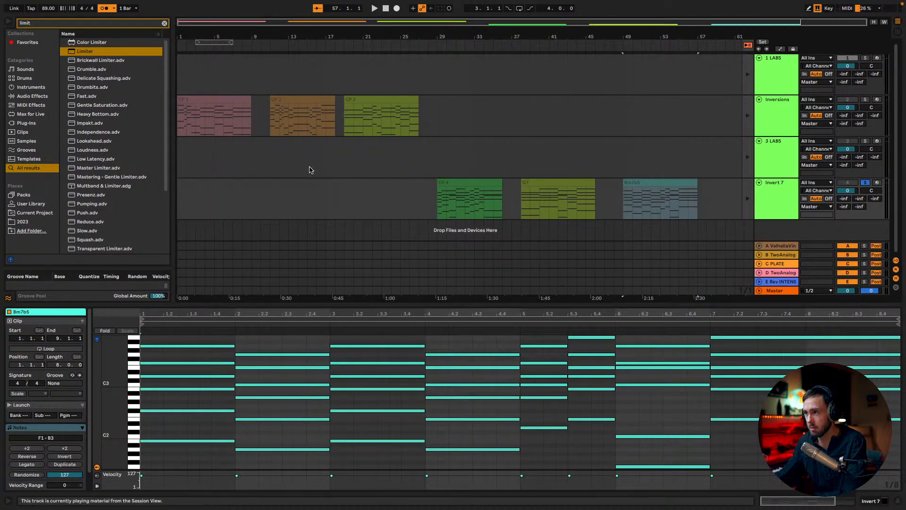
pyautogui.press('Tab')
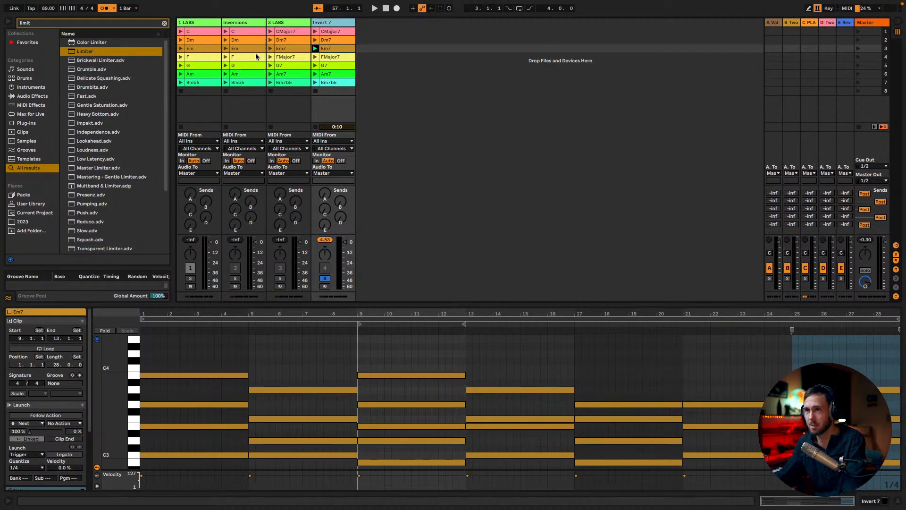
pyautogui.click(200, 21)
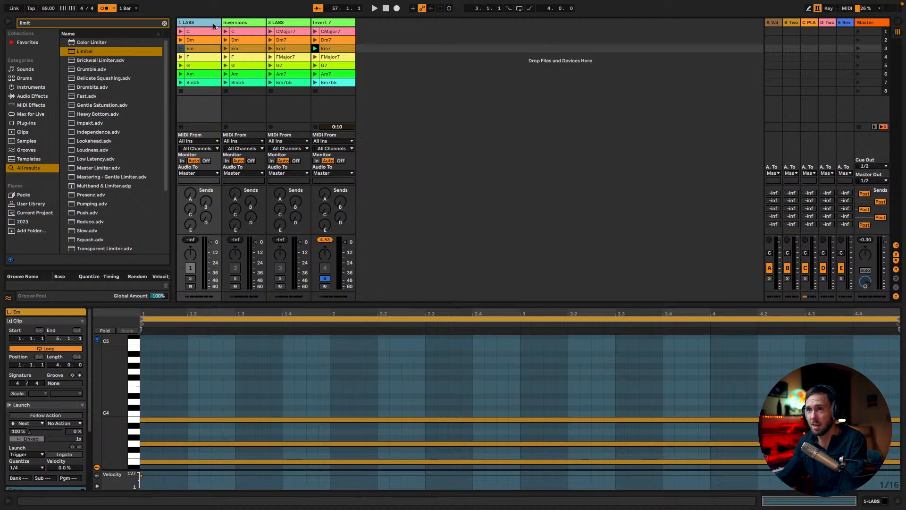
pyautogui.doubleClick(202, 23)
pyautogui.click(44, 406)
pyautogui.press('Delete')
pyautogui.click(282, 21)
pyautogui.click(70, 405)
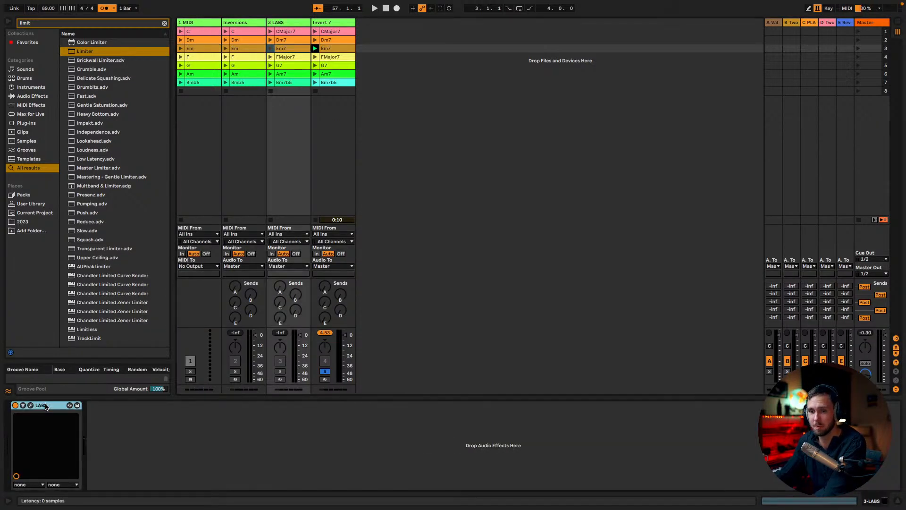
pyautogui.press('Delete')
# Move the three Arrangement clips from the Invert 7 track up to the Inversions track at the same bars and unsolo Invert 7.
pyautogui.press('Tab')
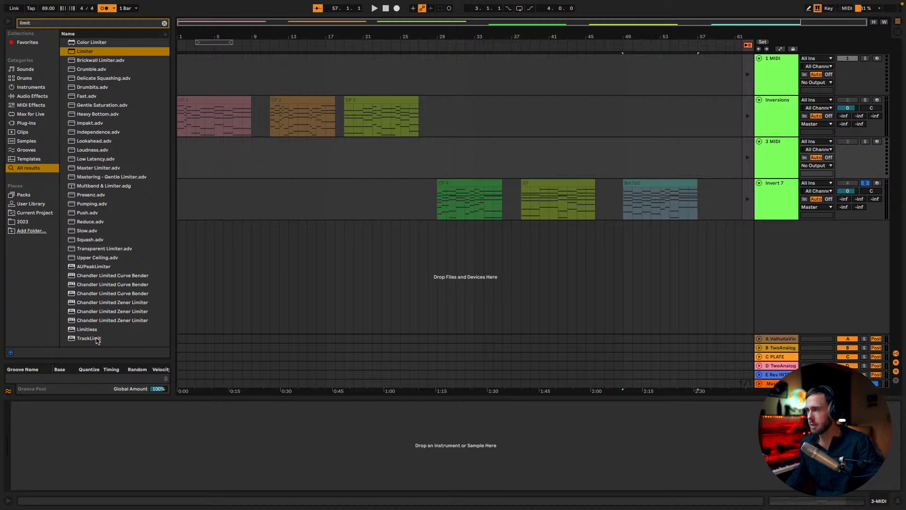
pyautogui.moveTo(441, 211); pyautogui.dragTo(453, 118)
pyautogui.moveTo(534, 183); pyautogui.dragTo(531, 124)
pyautogui.moveTo(656, 184); pyautogui.dragTo(654, 134)
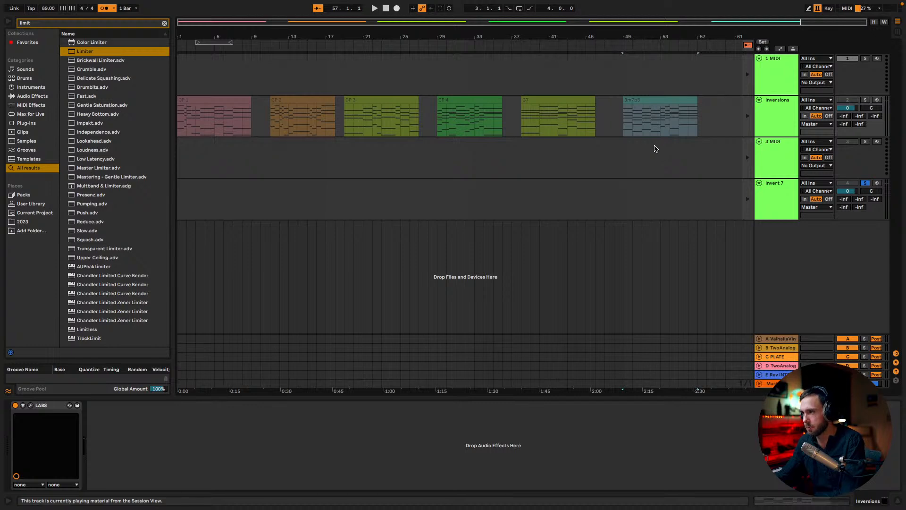
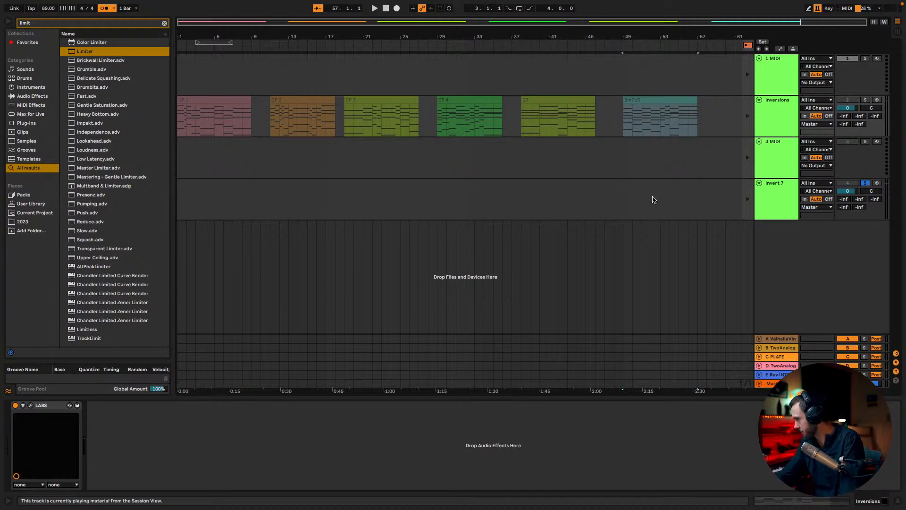
pyautogui.click(865, 183)
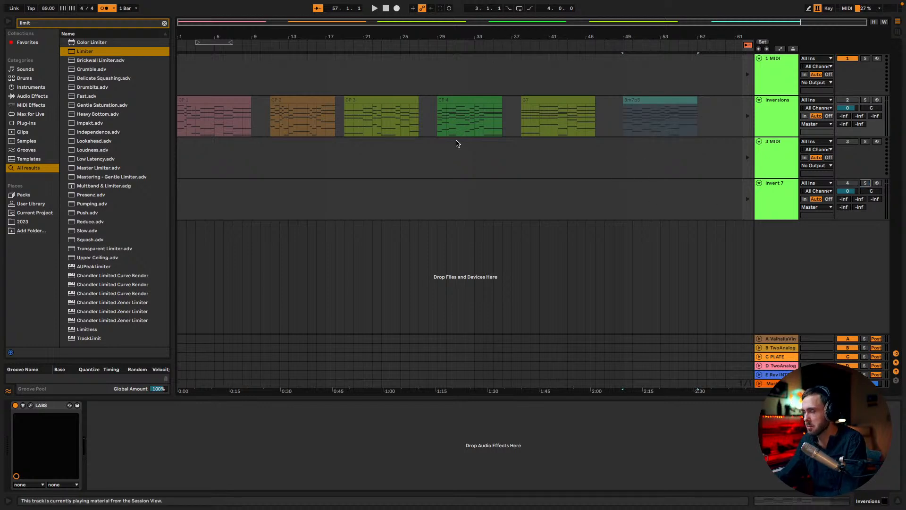
pyautogui.press('Tab')
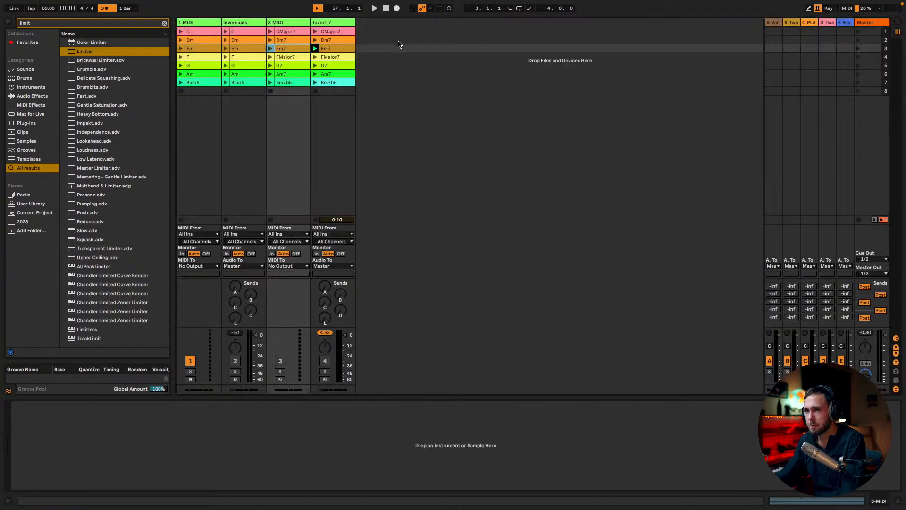
pyautogui.press('Tab')
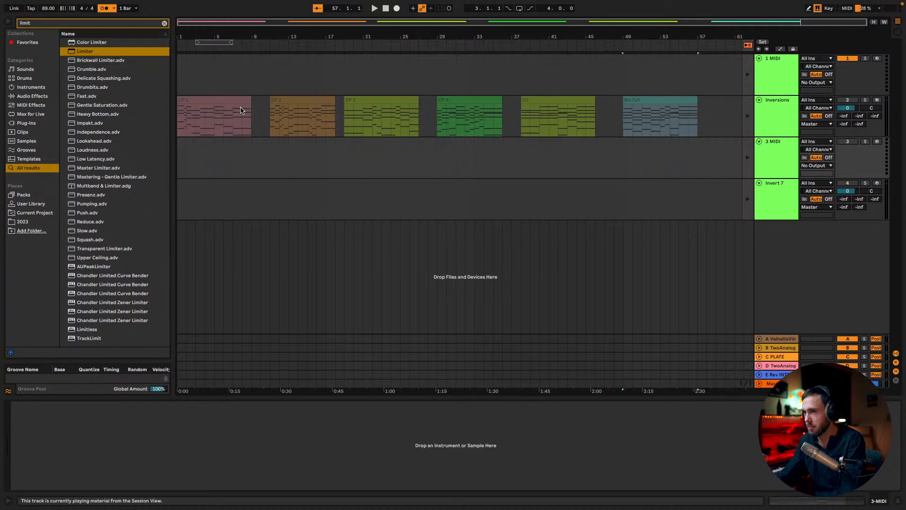
pyautogui.rightClick(789, 265)
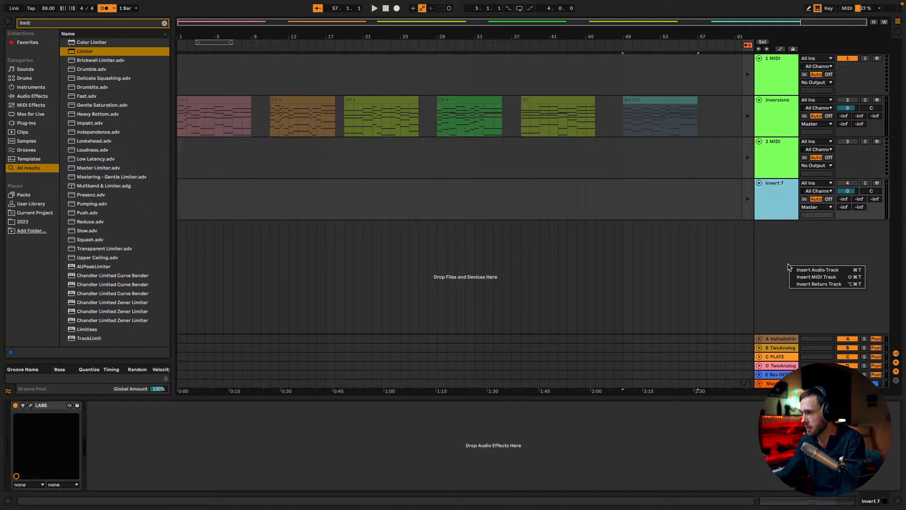
pyautogui.click(789, 226)
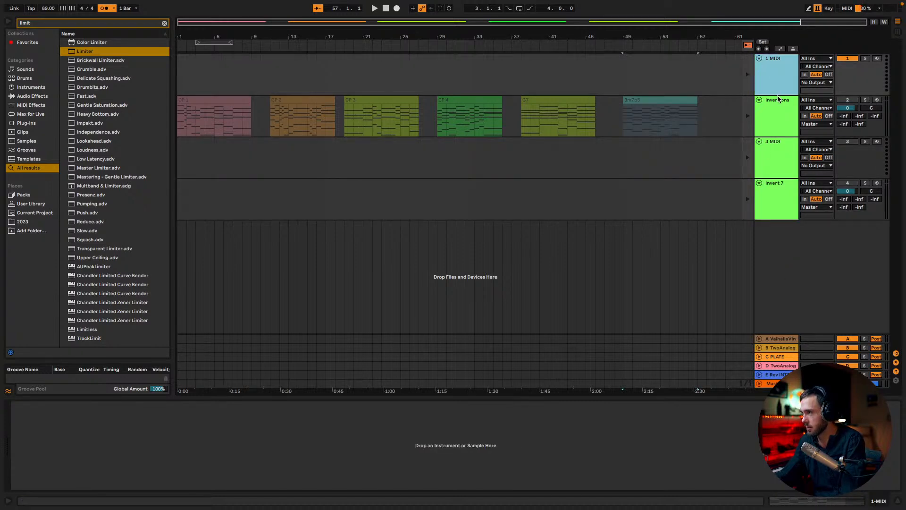
pyautogui.click(770, 121)
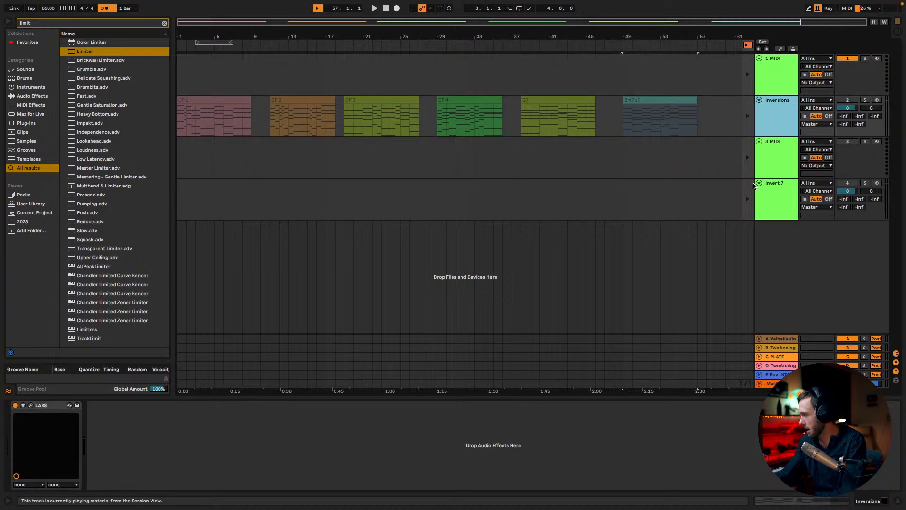
pyautogui.rightClick(787, 286)
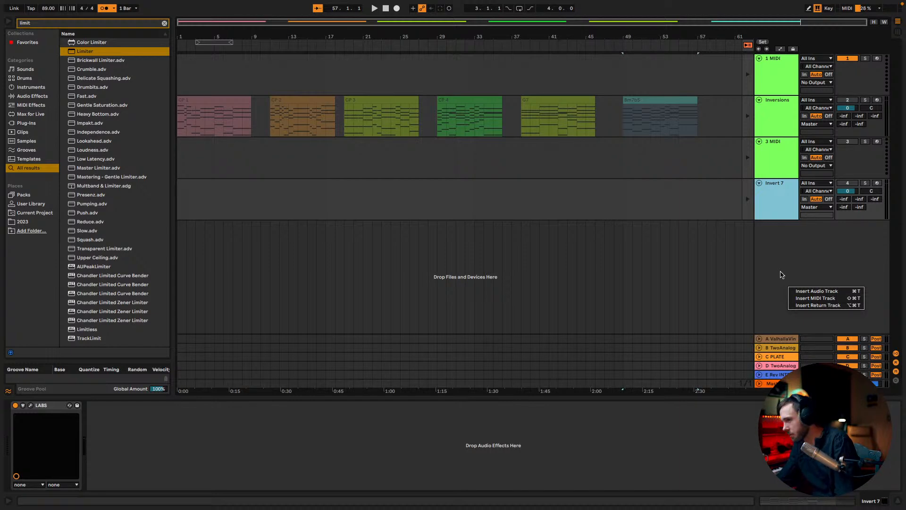
pyautogui.press('Escape')
pyautogui.press('space')
pyautogui.press('Tab')
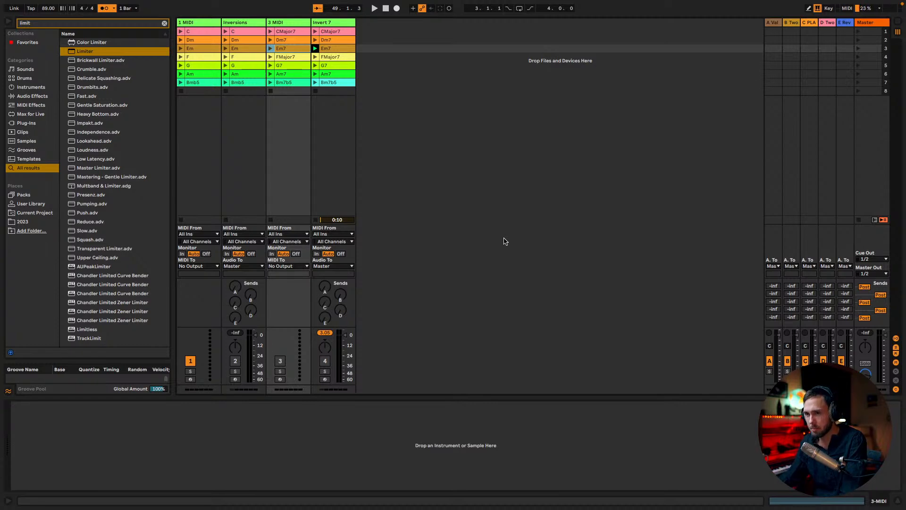
pyautogui.press('Tab')
pyautogui.press('Tab')
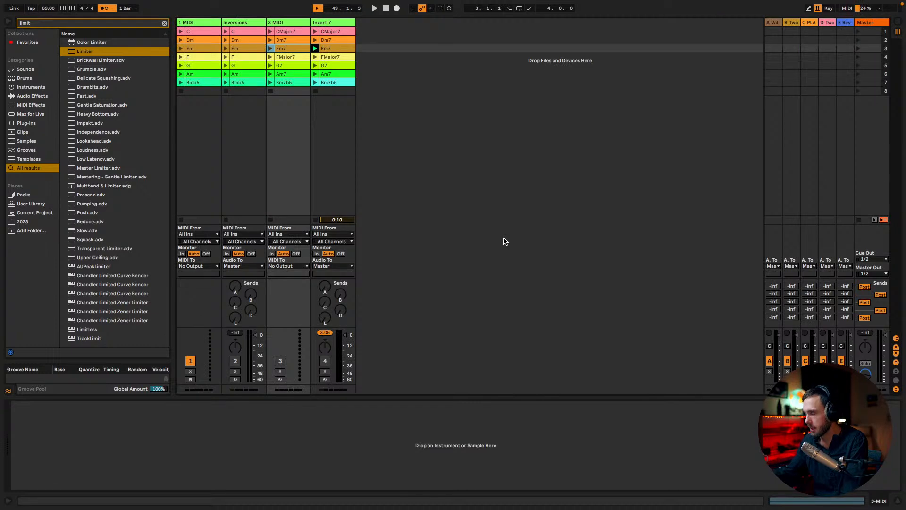
# Look up the Export MIDI Clip option for the C clip on the 1 MIDI track in Session View.
pyautogui.click(202, 31)
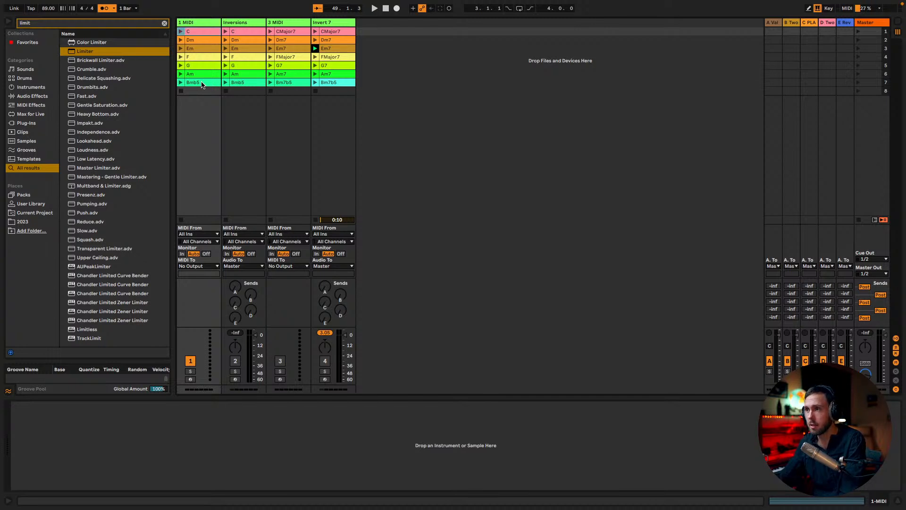
pyautogui.click(202, 84)
pyautogui.click(197, 29)
pyautogui.click(205, 83)
pyautogui.click(192, 31)
pyautogui.click(203, 82)
pyautogui.click(194, 30)
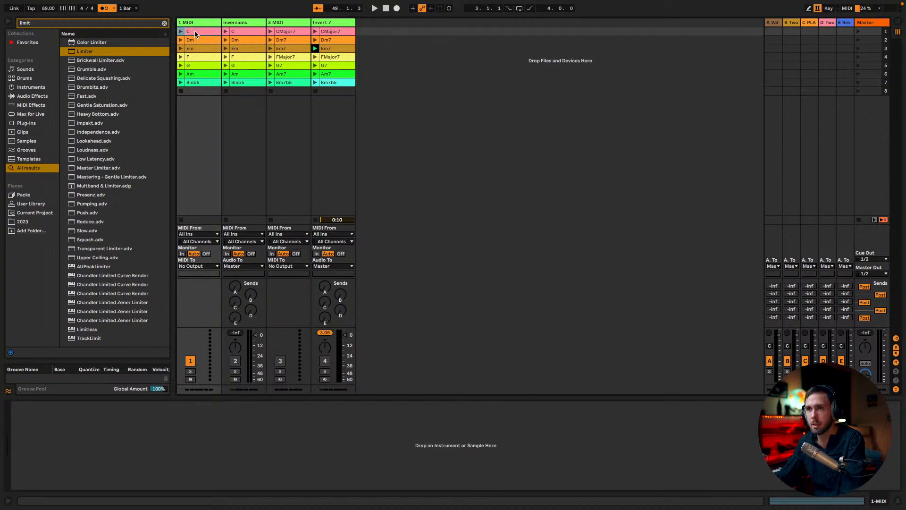
pyautogui.rightClick(194, 30)
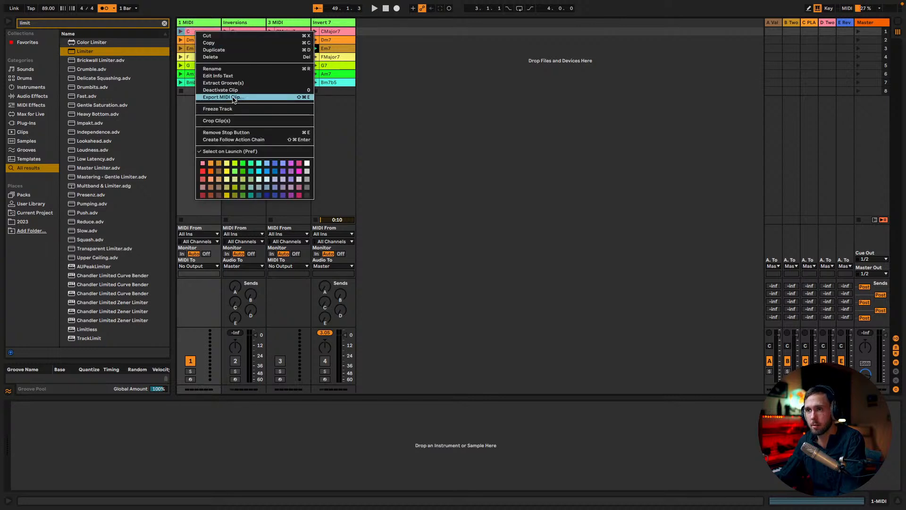
pyautogui.click(185, 32)
# Open the C clip of the 1 MIDI track in Session View to view its notes.
pyautogui.press('Tab')
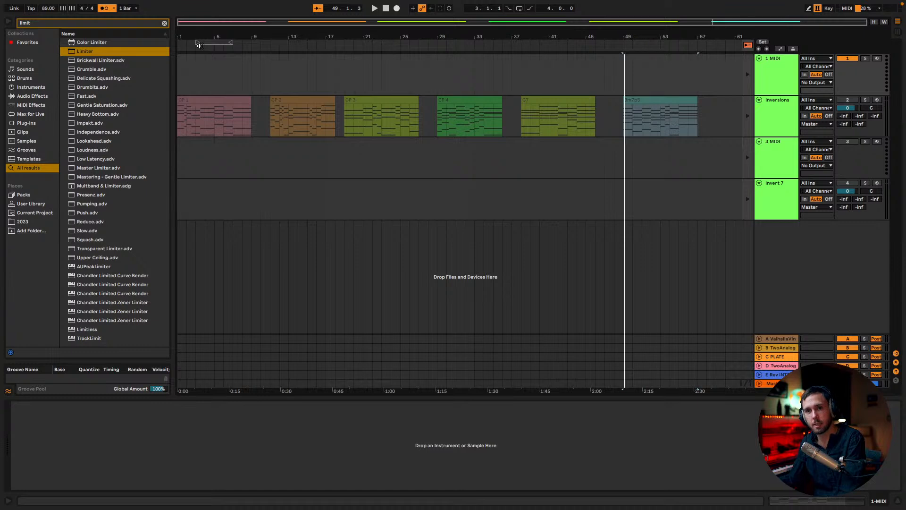
pyautogui.press('Tab')
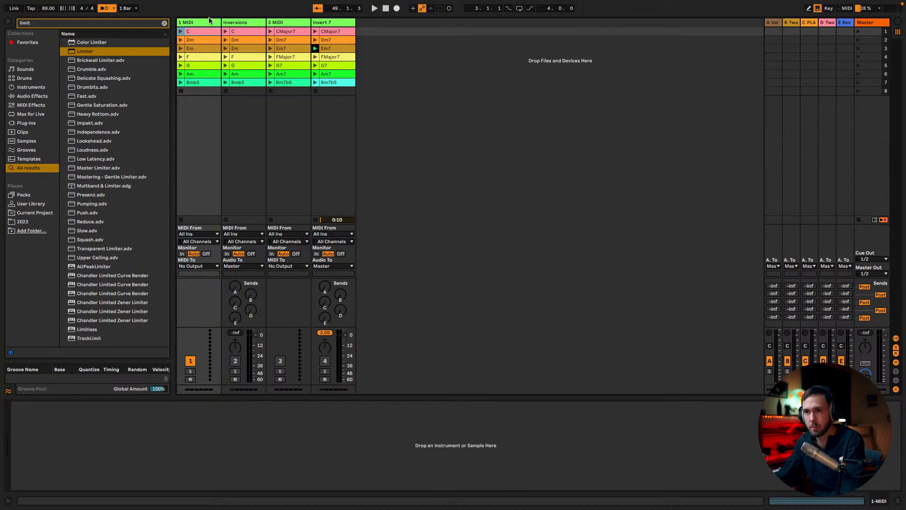
pyautogui.click(201, 31)
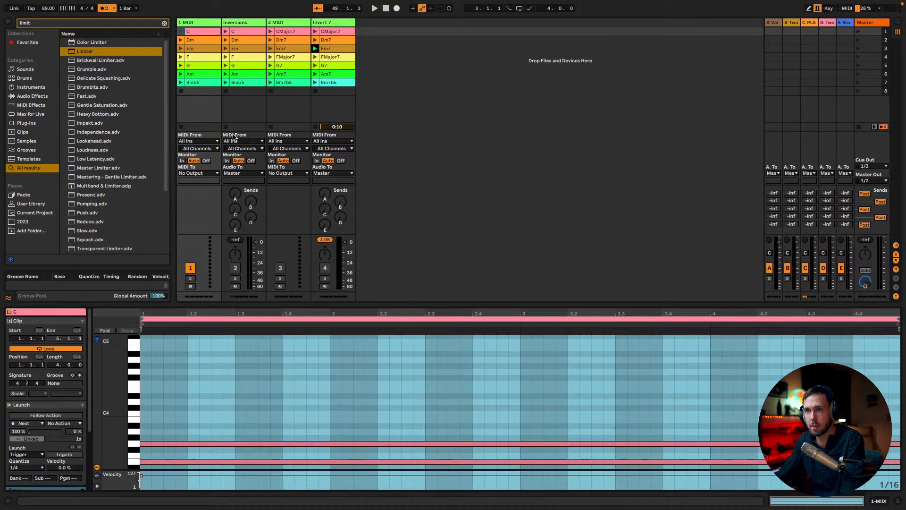
# Select all seven clips of the 1 MIDI track together and look up their launch quantization options.
pyautogui.keyDown('shift'); pyautogui.click(198, 83); pyautogui.keyUp('shift')
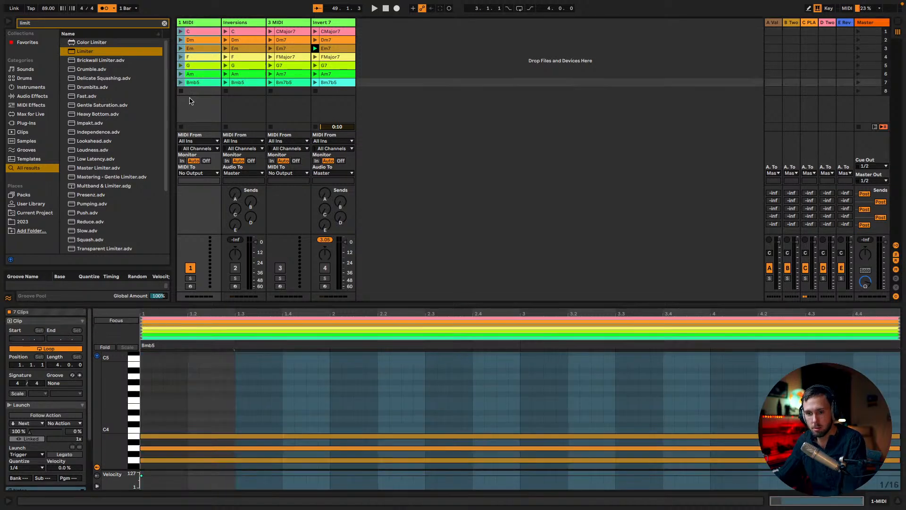
pyautogui.click(29, 467)
pyautogui.click(23, 420)
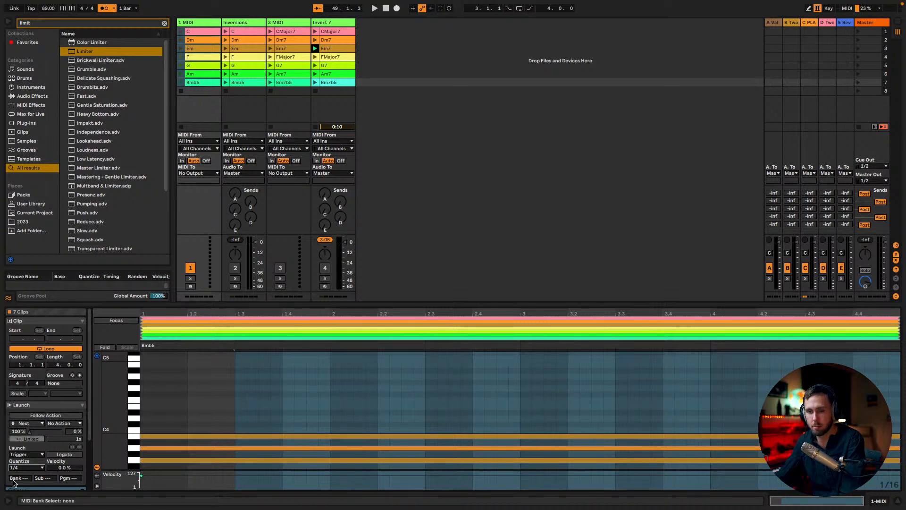
pyautogui.click(23, 467)
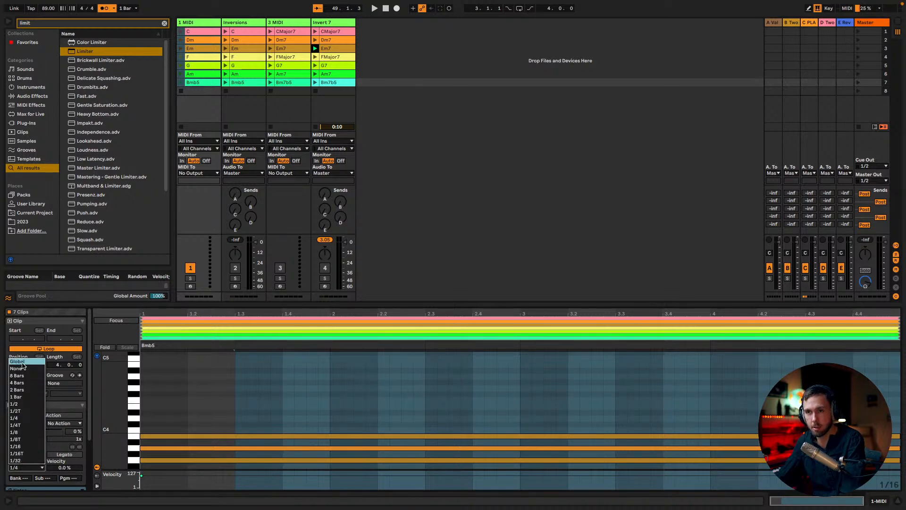
pyautogui.click(419, 234)
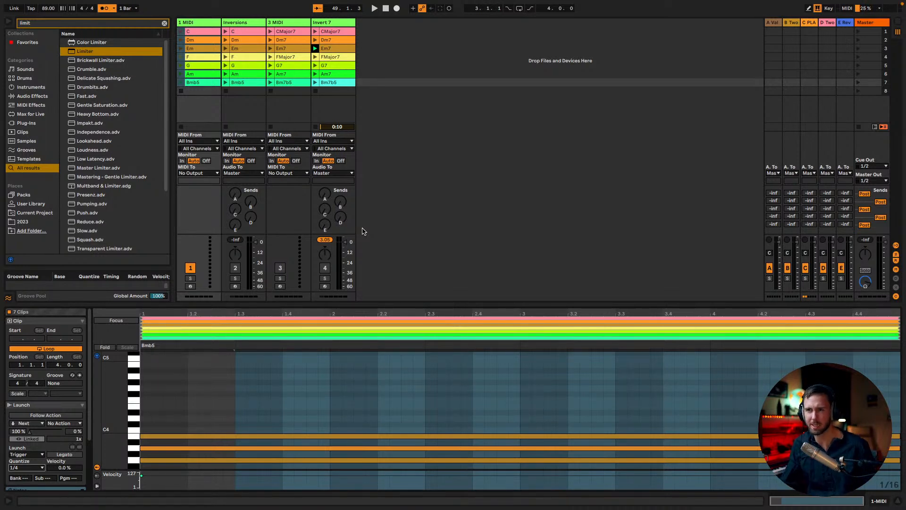
pyautogui.click(446, 210)
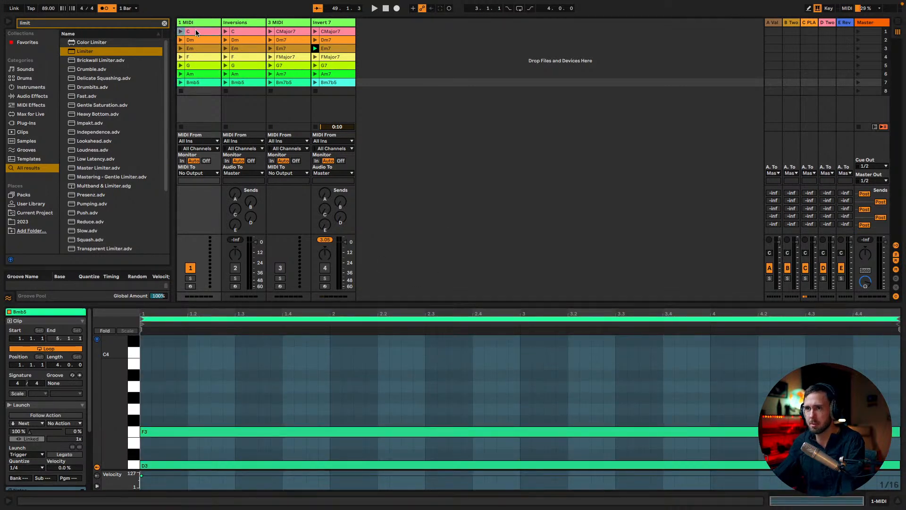
# Export the C, Dm and Em clips of the 1 MIDI track as separate MIDI files into the 2023 folder.
pyautogui.rightClick(196, 31)
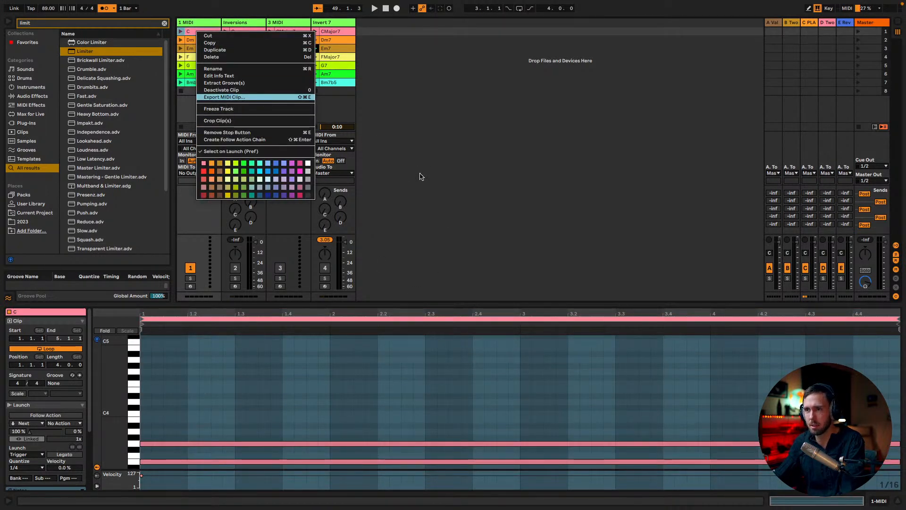
pyautogui.click(409, 159)
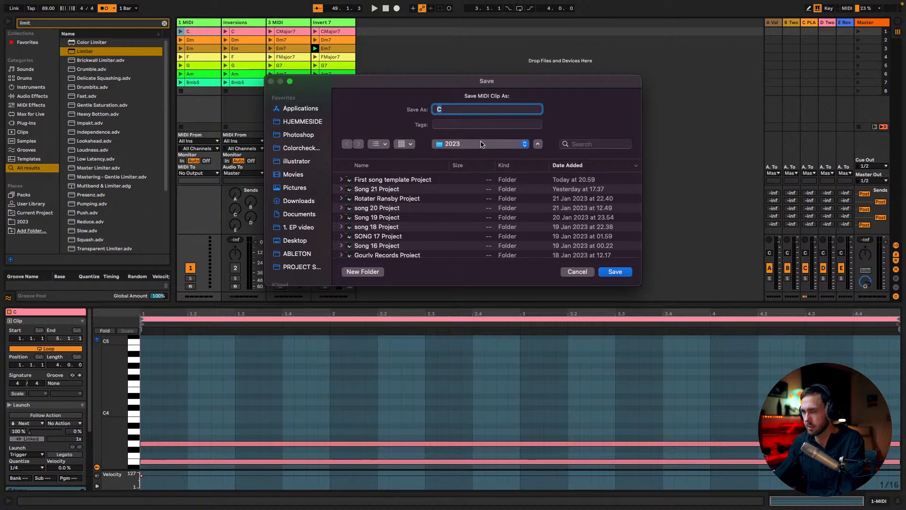
pyautogui.press('Escape')
pyautogui.rightClick(196, 40)
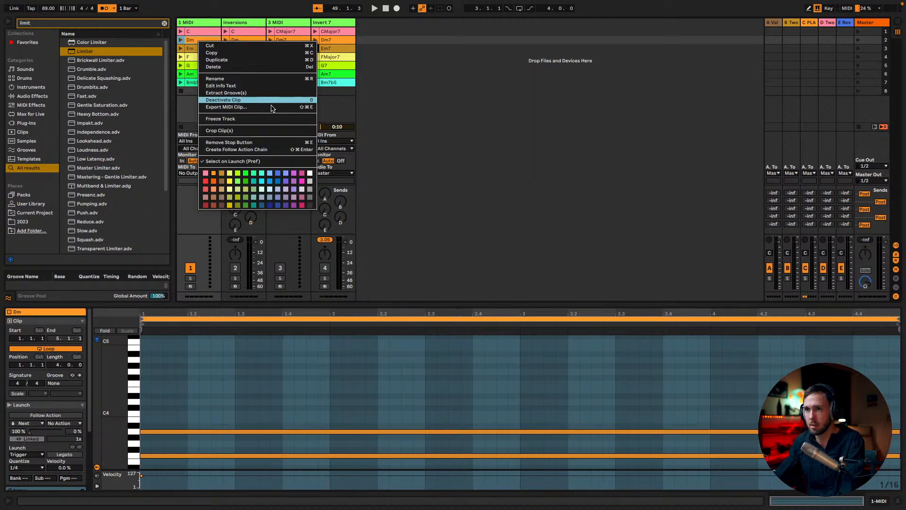
pyautogui.click(271, 107)
pyautogui.press('Escape')
pyautogui.rightClick(203, 50)
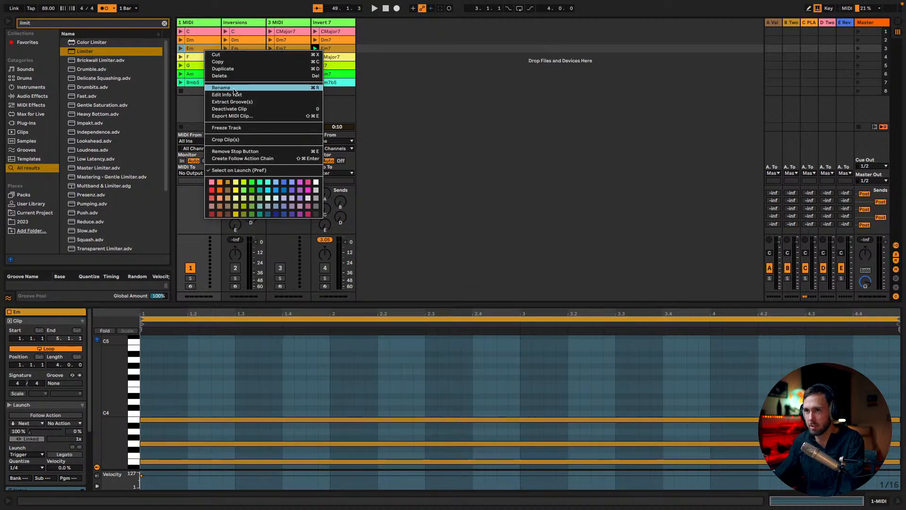
pyautogui.click(239, 118)
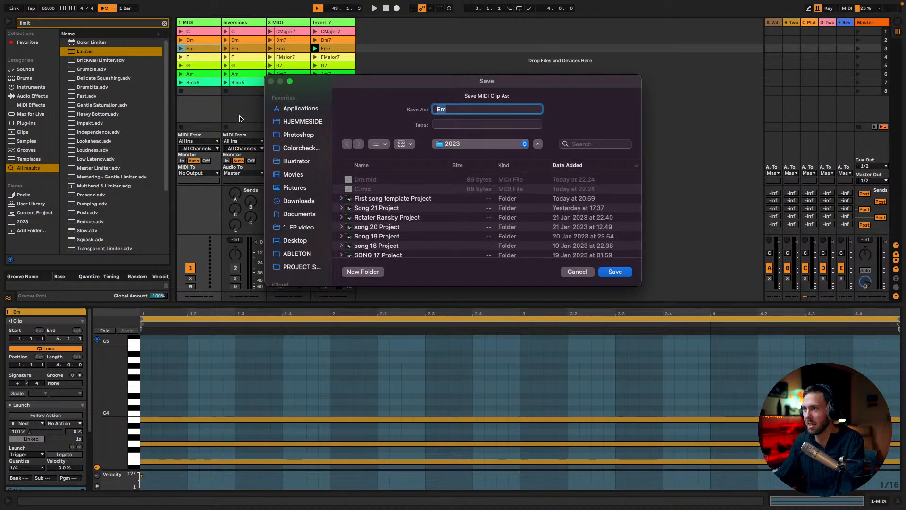
pyautogui.press('Return')
# Export the F, G, Am and Bmb5 clips of the 1 MIDI track as separate MIDI files into the 2023 folder.
pyautogui.rightClick(203, 57)
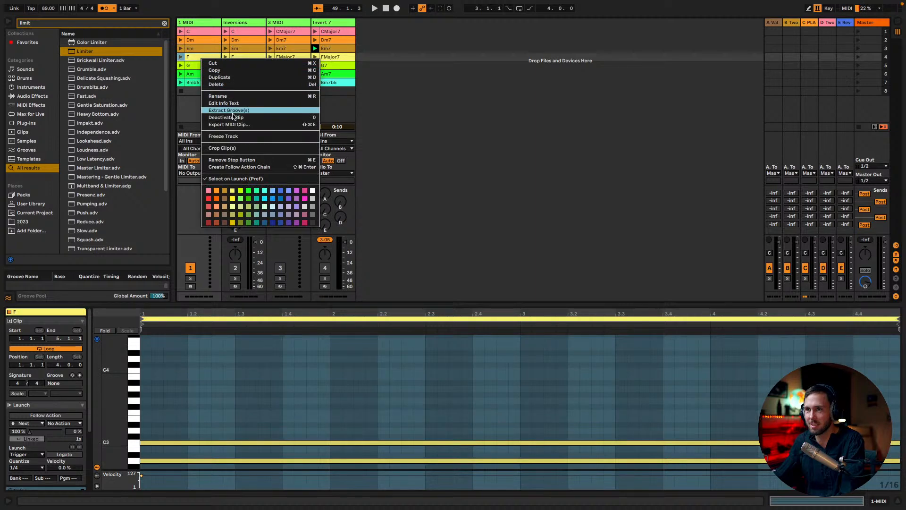
pyautogui.click(235, 126)
pyautogui.press('Return')
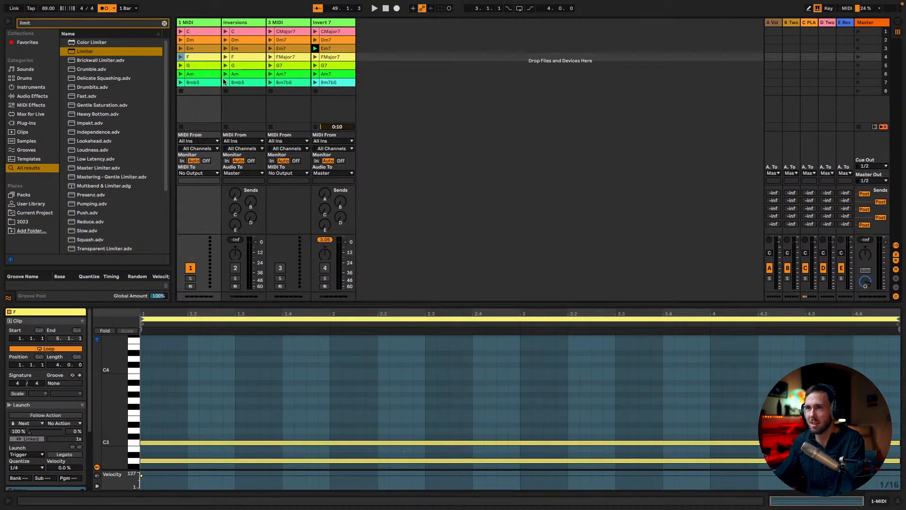
pyautogui.rightClick(203, 65)
pyautogui.click(231, 127)
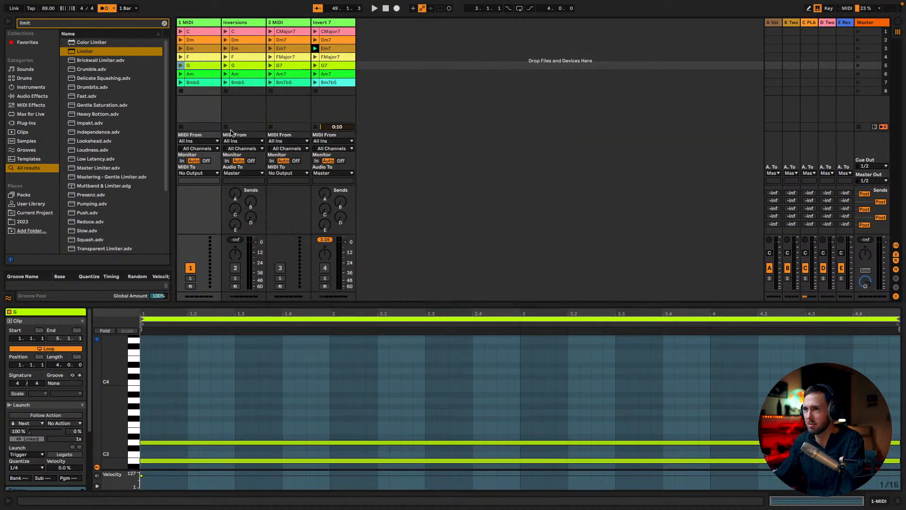
pyautogui.rightClick(203, 74)
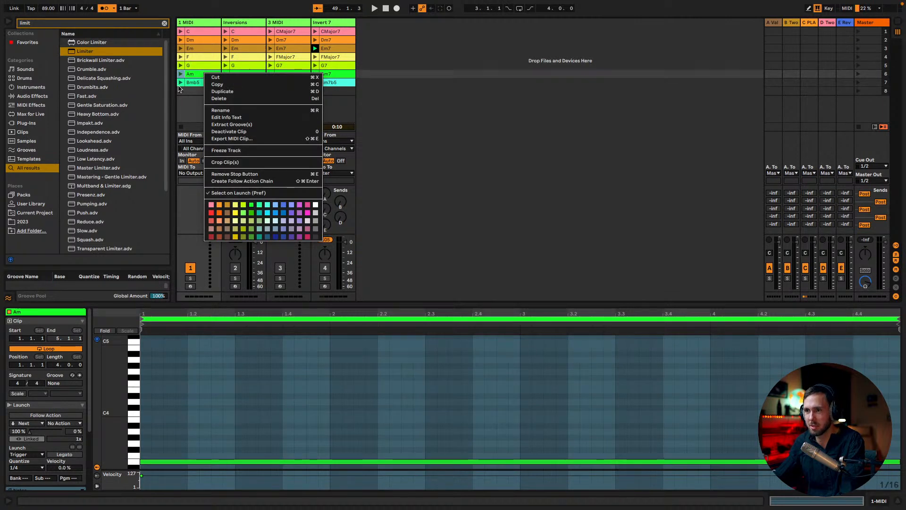
pyautogui.click(189, 72)
pyautogui.press('shift+super+e')
pyautogui.press('Return')
pyautogui.click(196, 84)
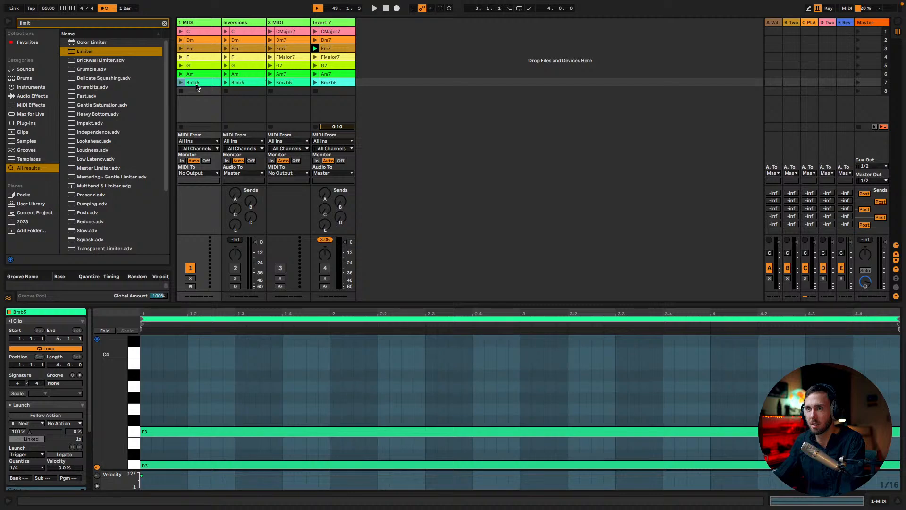
# Switch to Finder and open the 2023 folder inside the ABLETON folder.
pyautogui.hotkey('ctrl', 'Left')
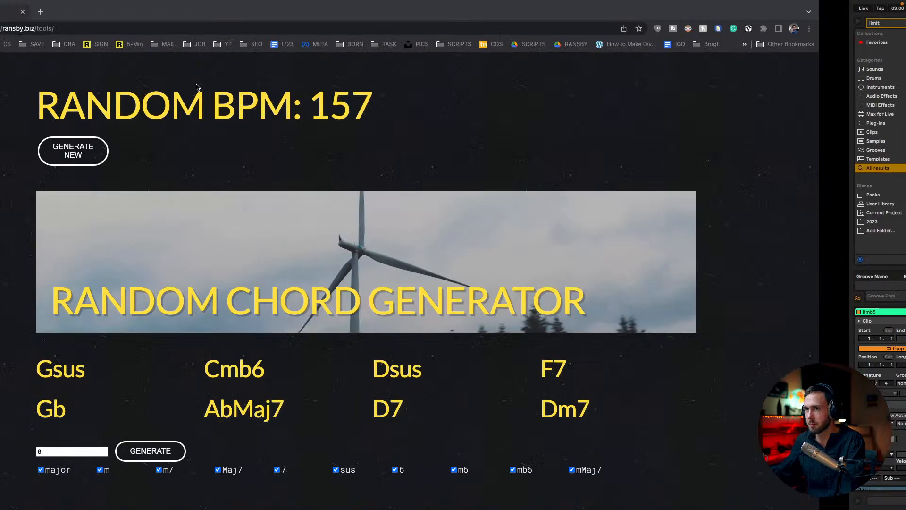
pyautogui.hotkey('ctrl', 'Left')
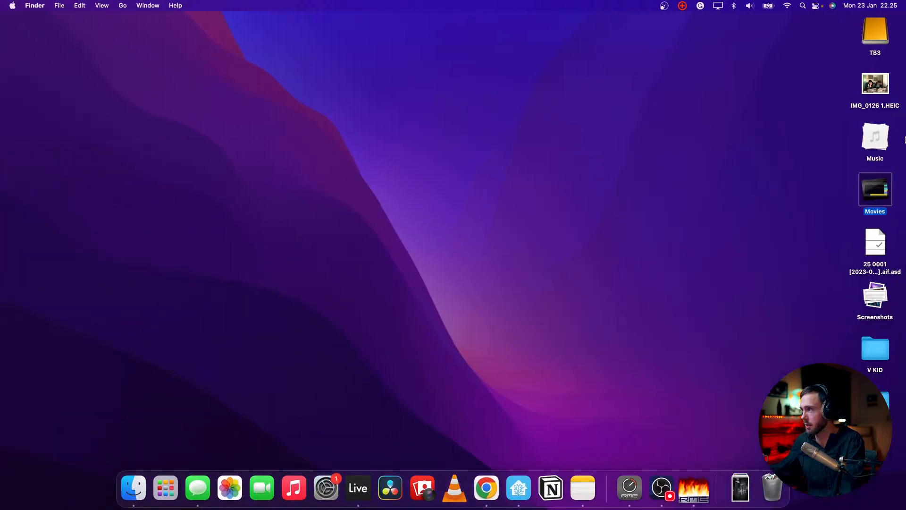
pyautogui.doubleClick(891, 401)
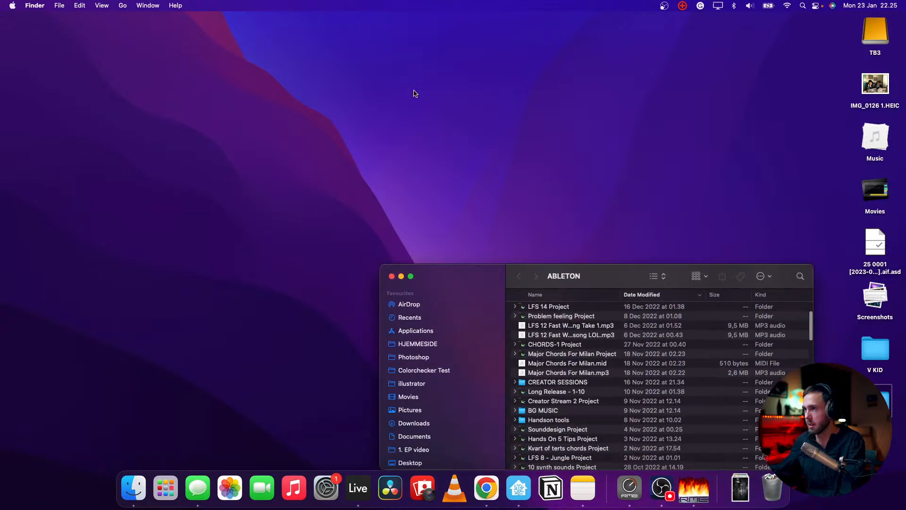
pyautogui.scroll(5, 560, 350)
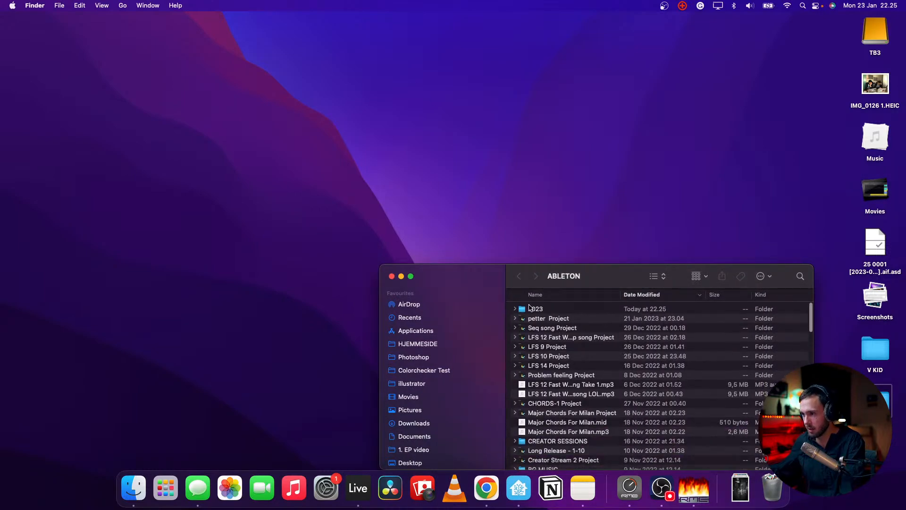
pyautogui.doubleClick(529, 308)
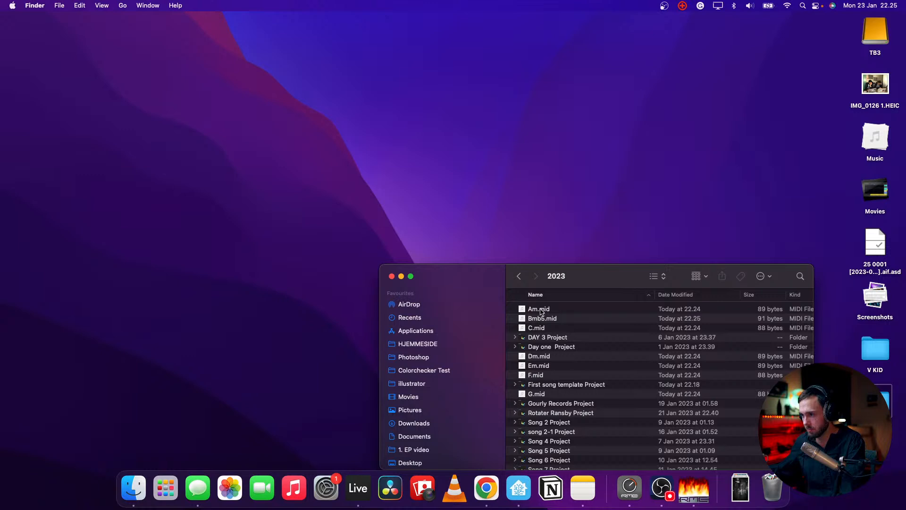
# Select the exported Am, Bmb5, C, Dm, Em, F and G MIDI files together in the 2023 folder.
pyautogui.click(541, 311)
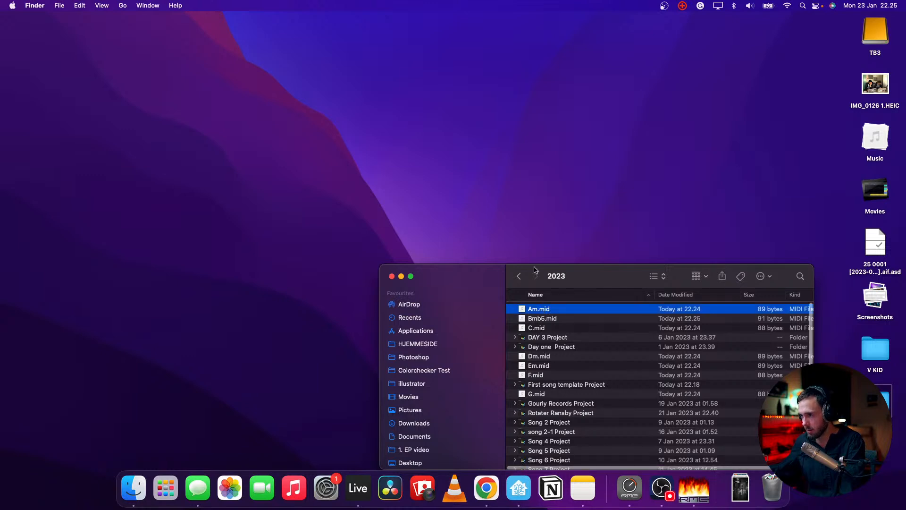
pyautogui.keyDown('shift'); pyautogui.click(536, 328); pyautogui.keyUp('shift')
pyautogui.keyDown('super'); pyautogui.click(538, 358); pyautogui.keyUp('super')
pyautogui.keyDown('super'); pyautogui.click(539, 366); pyautogui.keyUp('super')
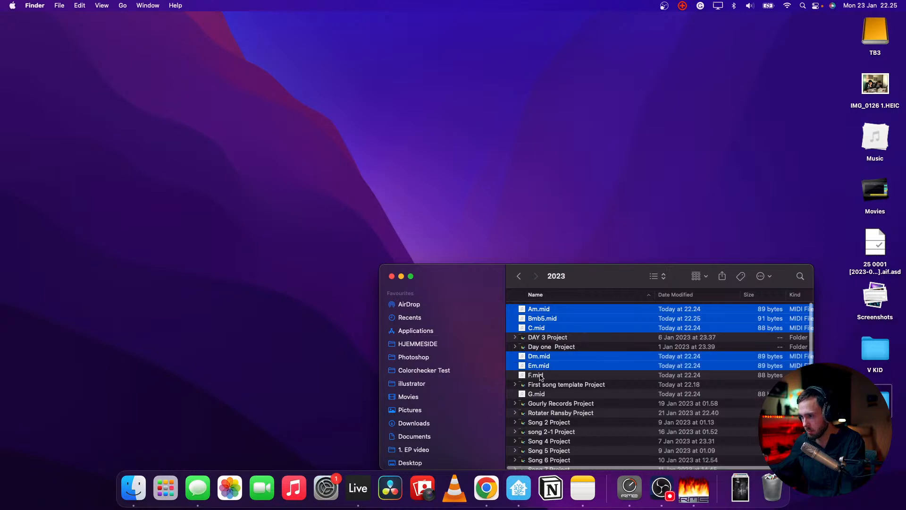
pyautogui.keyDown('super'); pyautogui.click(537, 375); pyautogui.keyUp('super')
pyautogui.keyDown('super'); pyautogui.click(537, 393); pyautogui.keyUp('super')
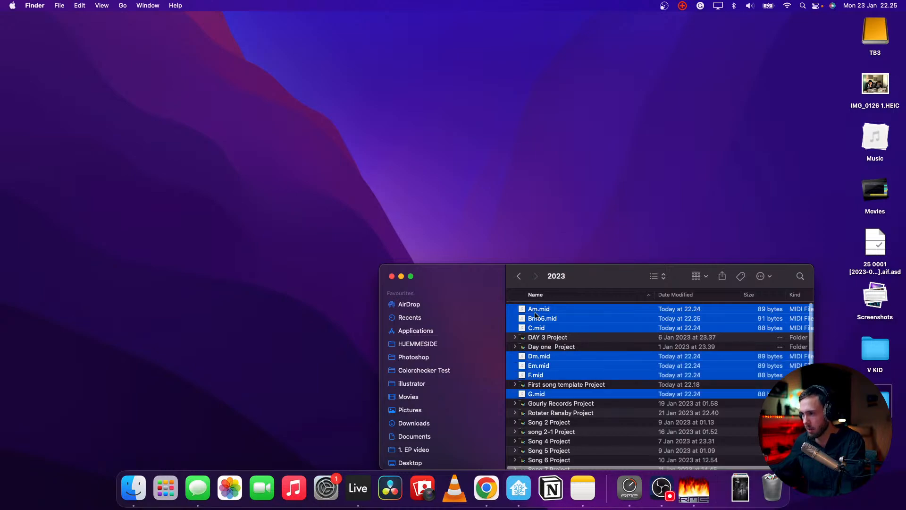
# Return to Ableton Live, find the Labs instrument with the search "labs" and add it as a new MIDI track after Invert 7.
pyautogui.hotkey('ctrl', 'Right')
pyautogui.hotkey('ctrl', 'Right')
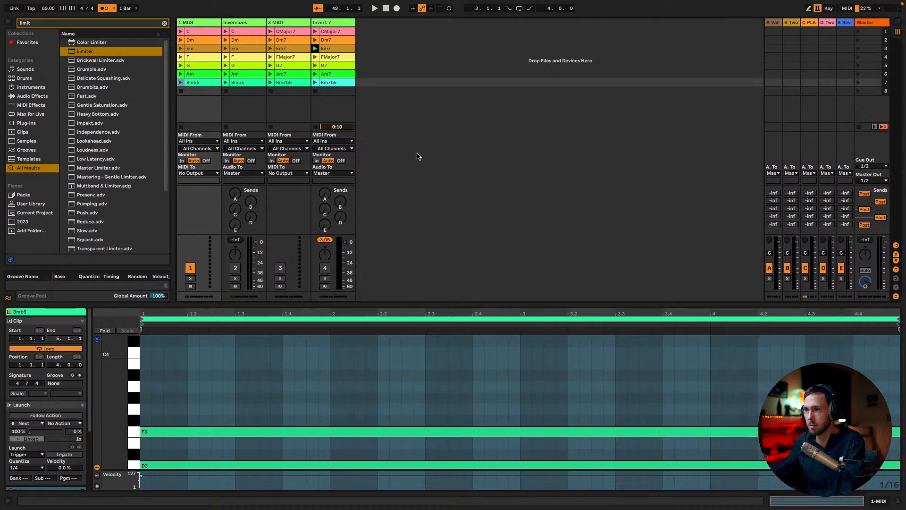
pyautogui.rightClick(392, 110)
pyautogui.click(429, 186)
pyautogui.write('labs')
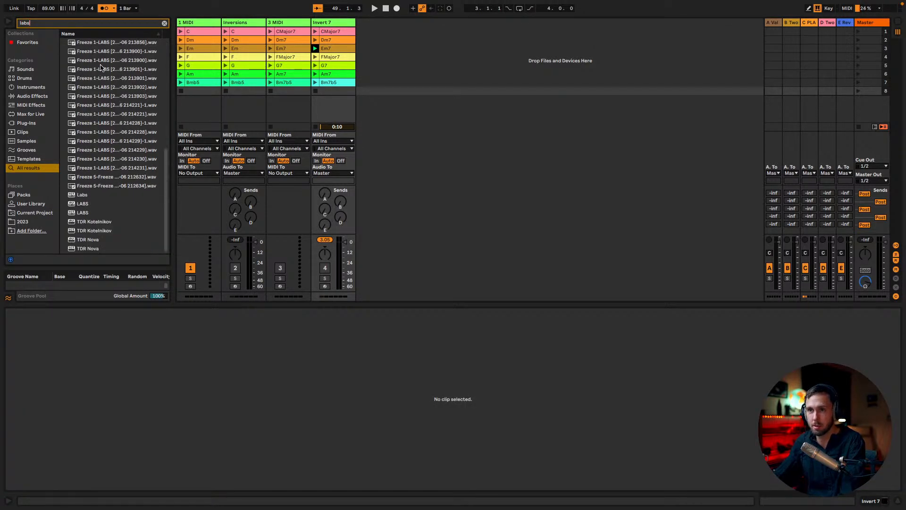
pyautogui.moveTo(85, 199); pyautogui.dragTo(432, 122)
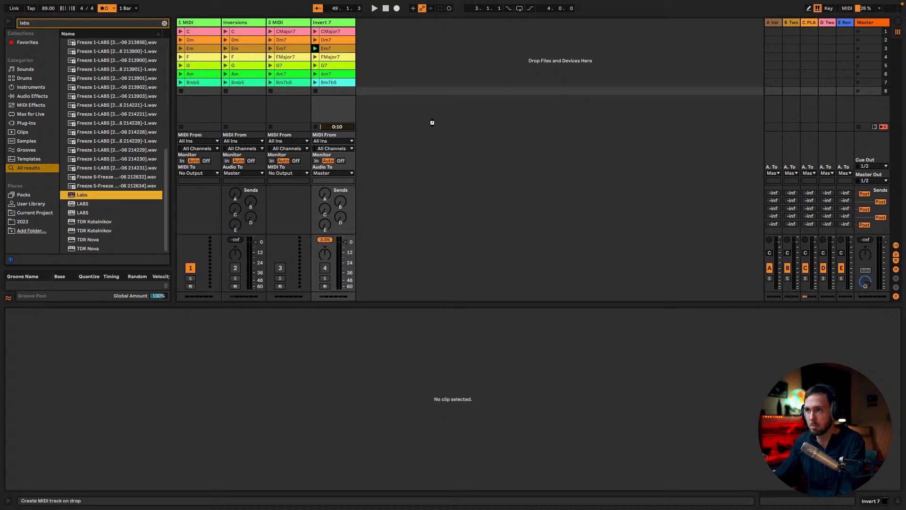
pyautogui.moveTo(434, 86); pyautogui.dragTo(434, 87)
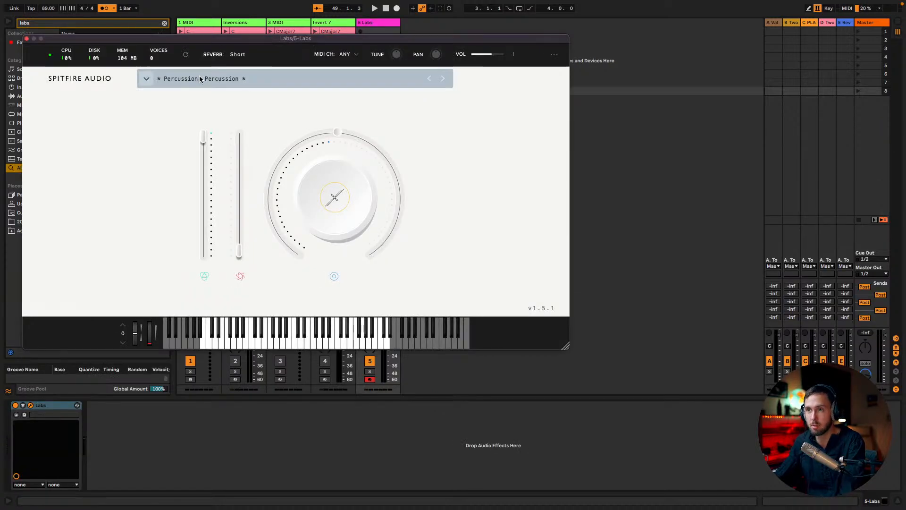
# Load the Soft Piano preset from the Piano category in Labs and close the plug-in window.
pyautogui.click(200, 80)
pyautogui.click(174, 135)
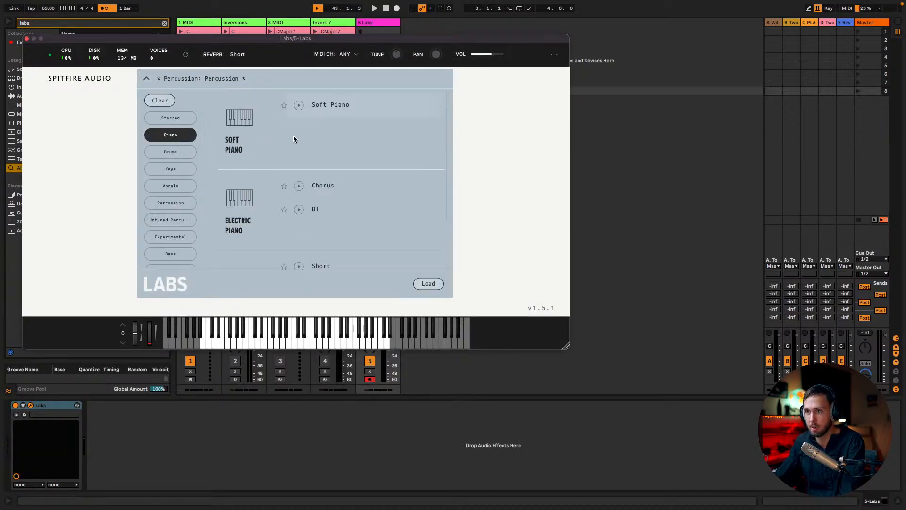
pyautogui.doubleClick(333, 105)
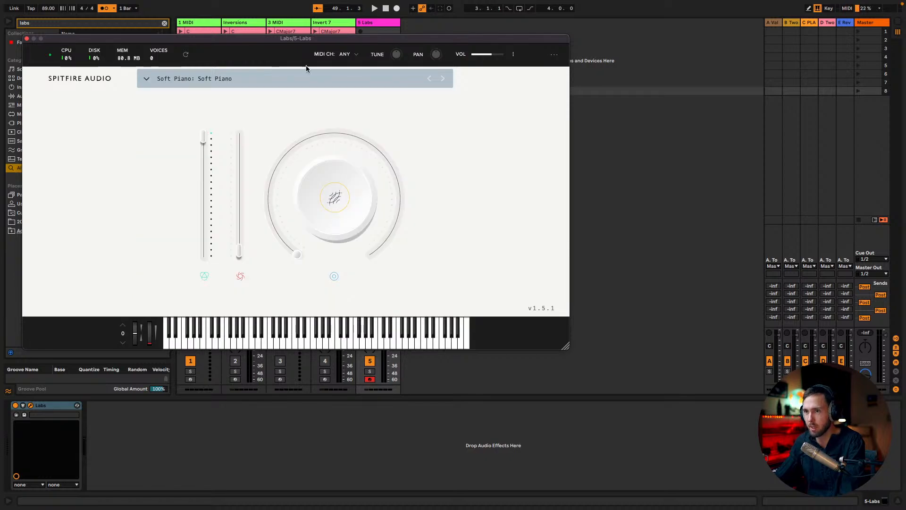
pyautogui.click(27, 39)
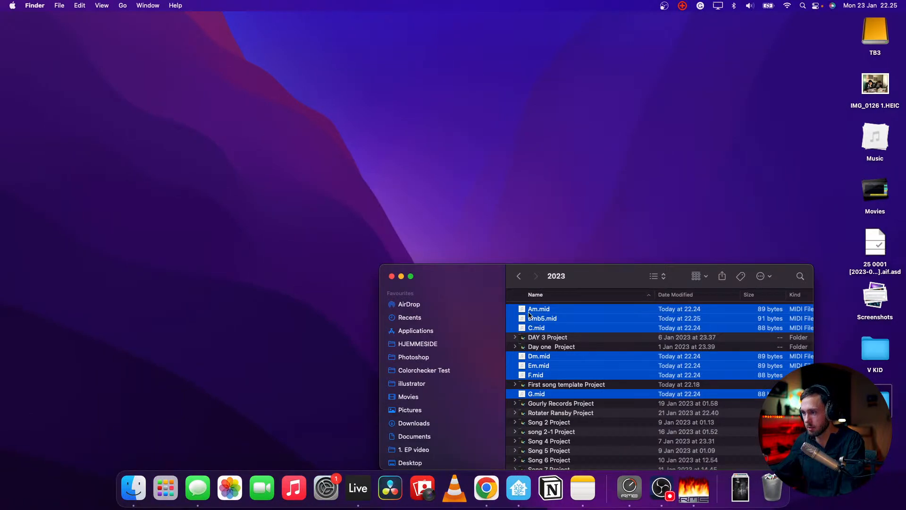
# Import the seven selected MIDI files from Finder's 2023 folder into the clip slots of the Labs track, starting at the first slot.
pyautogui.moveTo(532, 312); pyautogui.dragTo(432, 55)
pyautogui.hotkey('ctrl', 'Right')
pyautogui.hotkey('ctrl', 'Right')
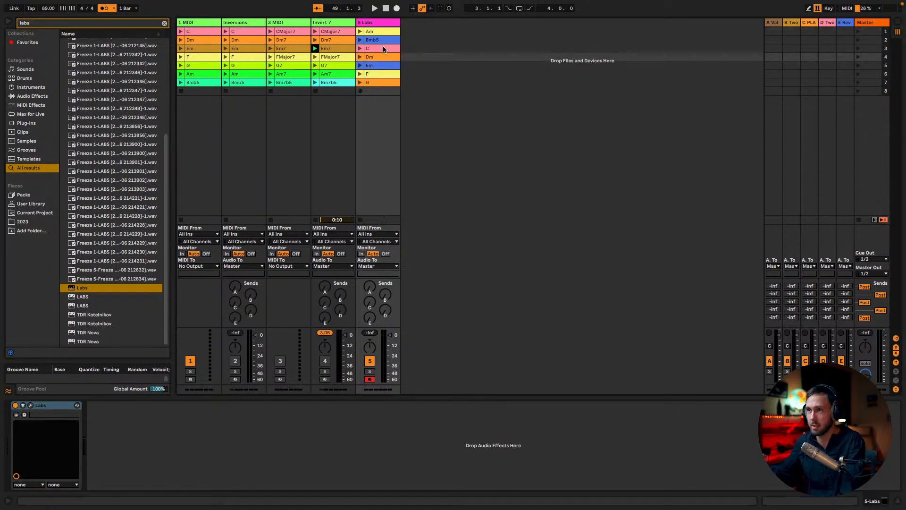
# Audition the imported C and Dm clips on the Labs track.
pyautogui.click(359, 49)
pyautogui.click(359, 57)
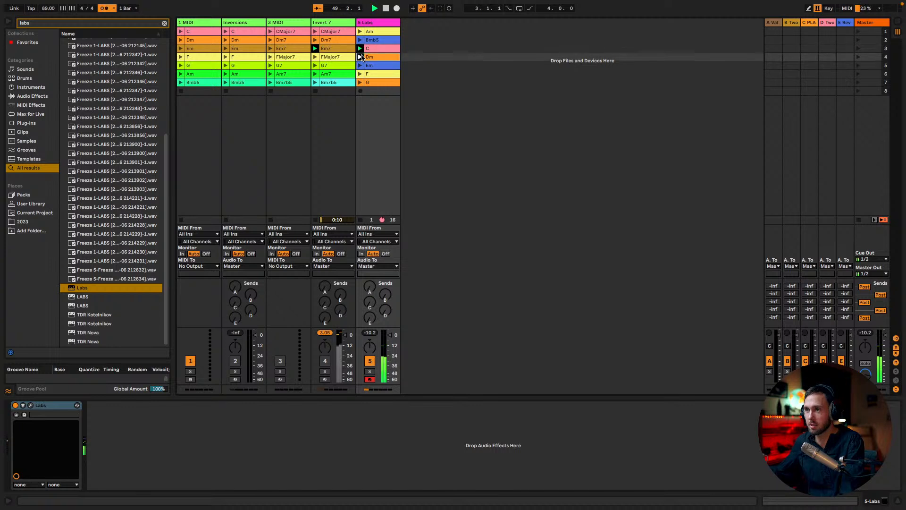
pyautogui.click(379, 82)
pyautogui.keyDown('shift'); pyautogui.click(376, 29); pyautogui.keyUp('shift')
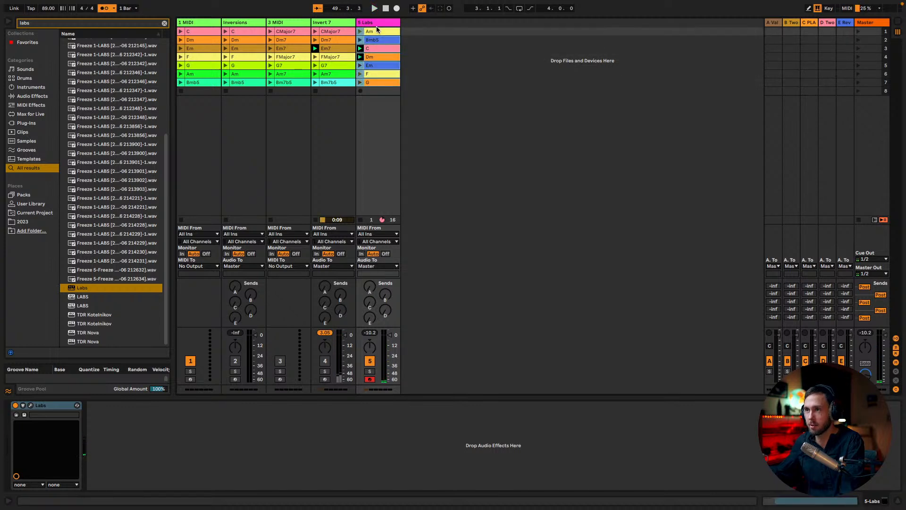
pyautogui.click(436, 73)
pyautogui.click(379, 47)
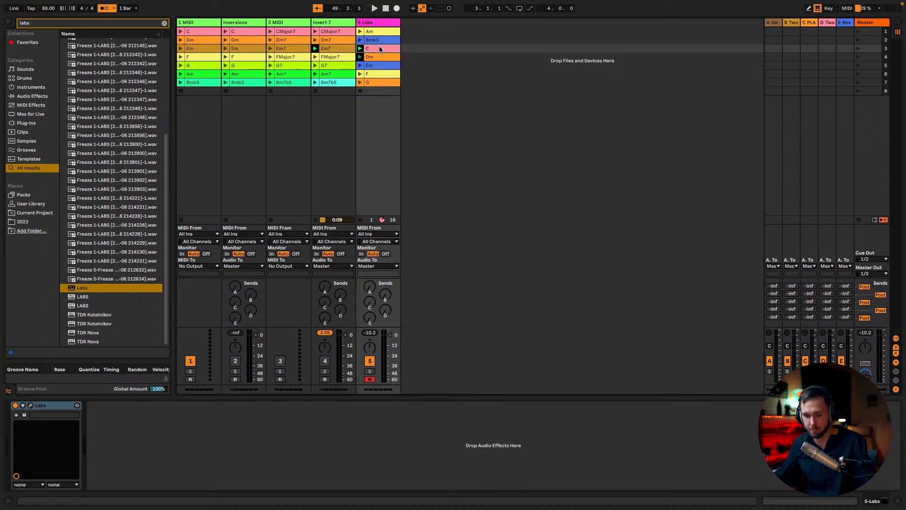
pyautogui.click(358, 49)
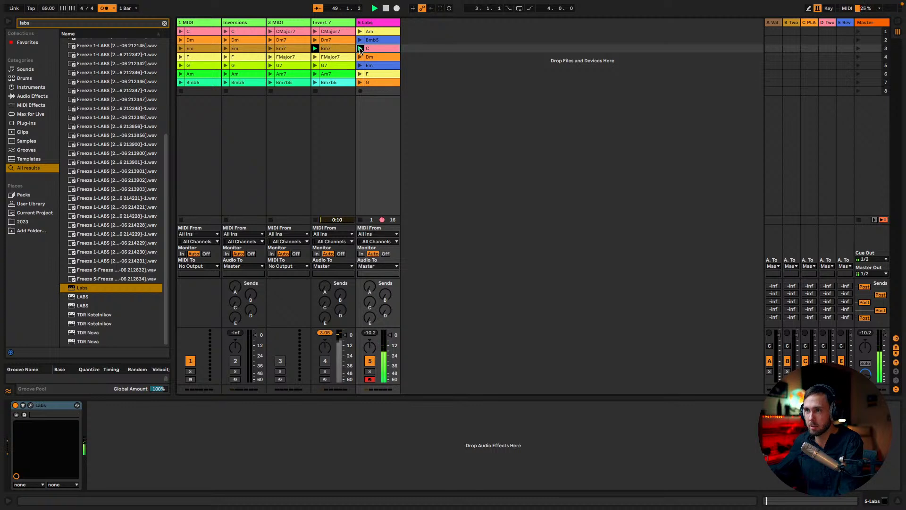
# Audition the Dm, Em, G, F, Bmb5, Am and C clips on the Labs track.
pyautogui.click(360, 57)
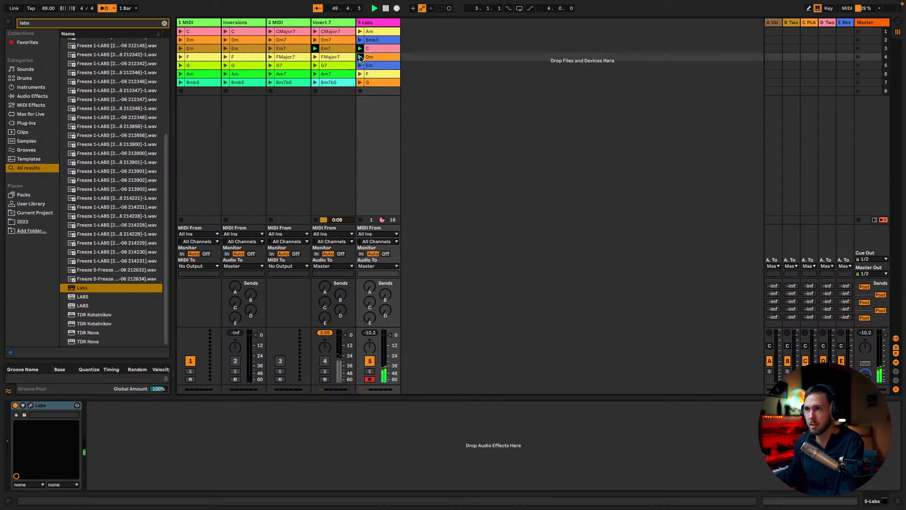
pyautogui.click(360, 66)
pyautogui.click(360, 82)
pyautogui.click(360, 74)
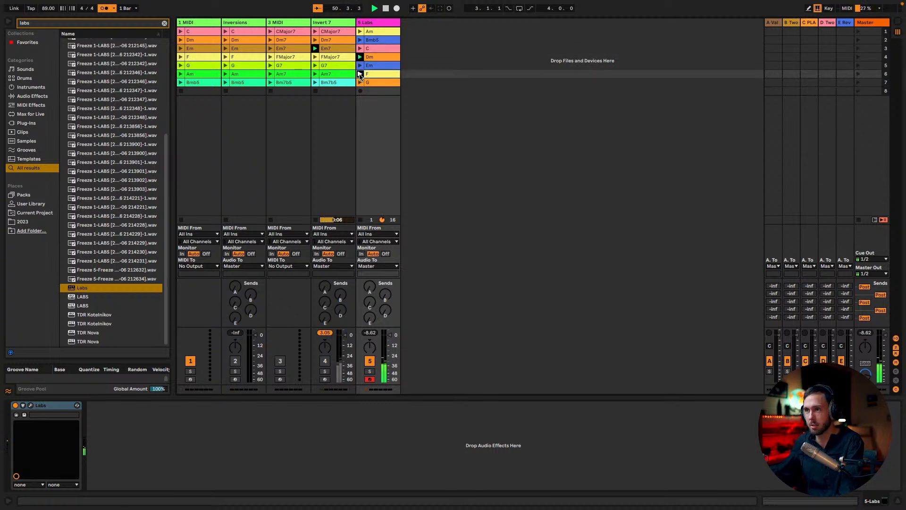
pyautogui.click(360, 40)
pyautogui.click(360, 32)
pyautogui.click(360, 49)
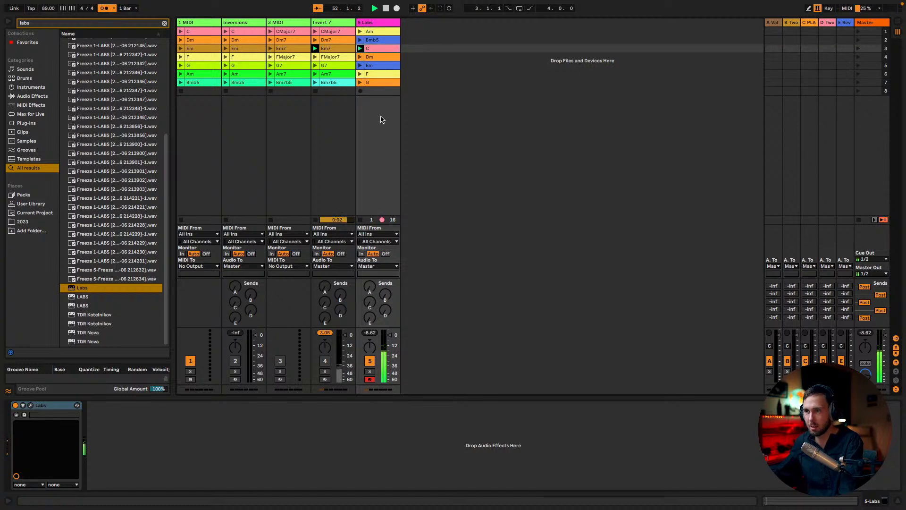
# Stop playback and set the launch quantization of all seven Labs clips, Am through G, to 1/4.
pyautogui.click(383, 81)
pyautogui.click(372, 30)
pyautogui.doubleClick(373, 30)
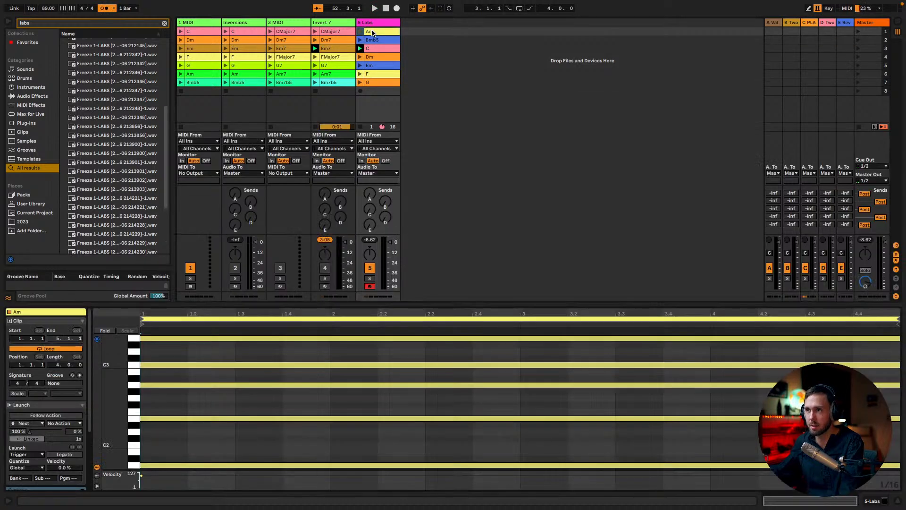
pyautogui.keyDown('shift'); pyautogui.click(379, 83); pyautogui.keyUp('shift')
pyautogui.scroll(-3, 64, 450)
pyautogui.click(27, 402)
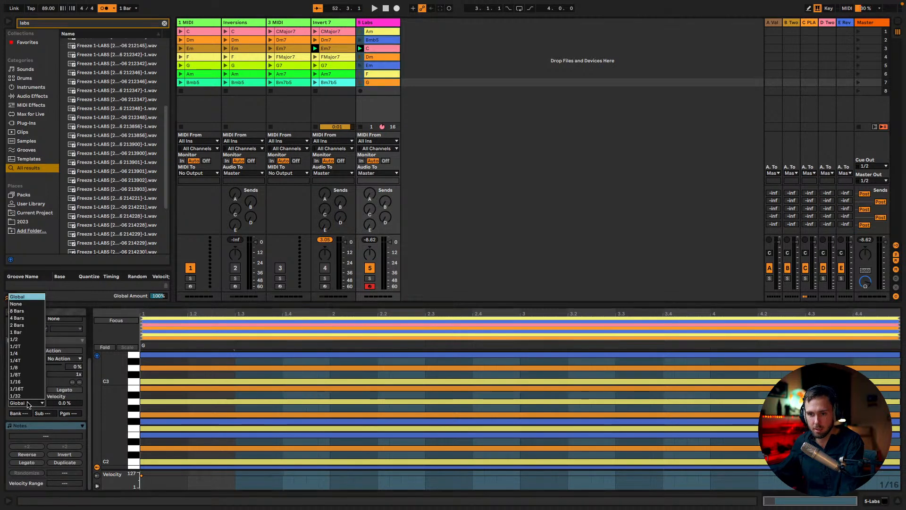
pyautogui.click(24, 355)
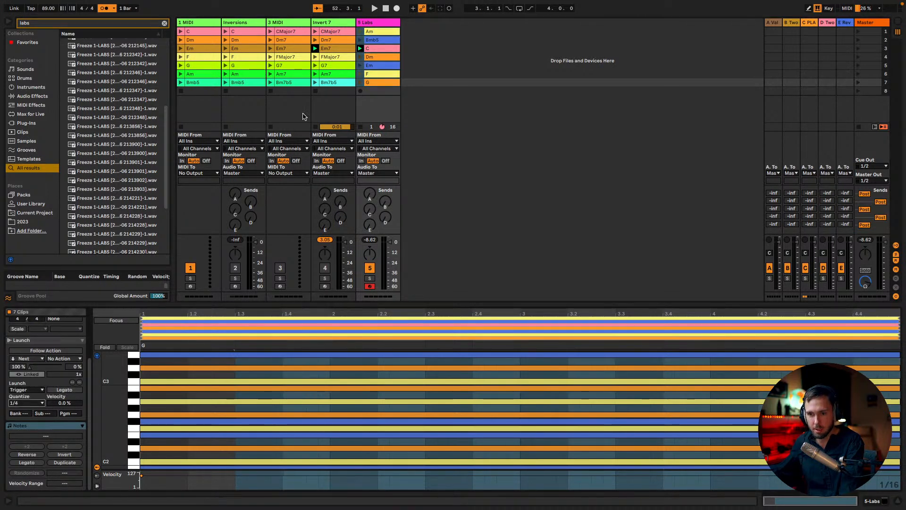
# Play the Labs clips Am, Bmb5, Dm, Em, F and G in quick succession, returning to Em and Dm.
pyautogui.click(361, 31)
pyautogui.click(362, 39)
pyautogui.click(361, 56)
pyautogui.click(361, 65)
pyautogui.click(361, 75)
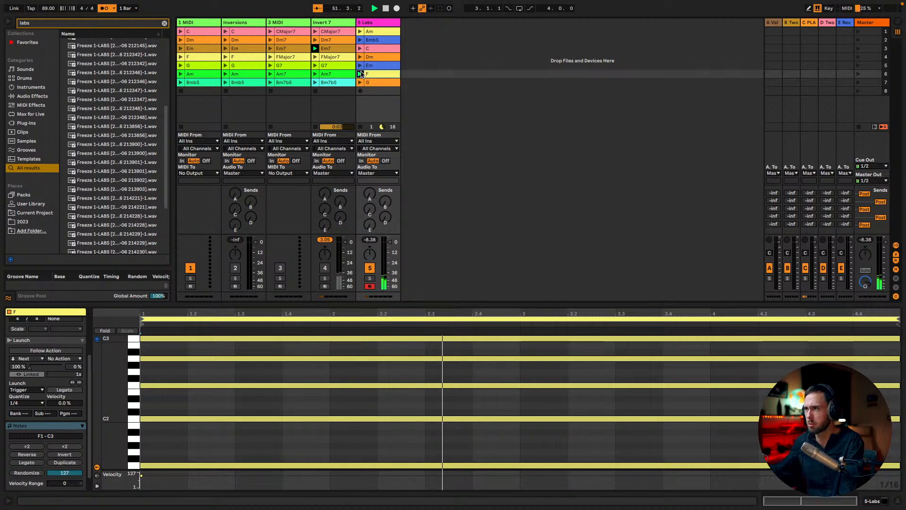
pyautogui.click(361, 81)
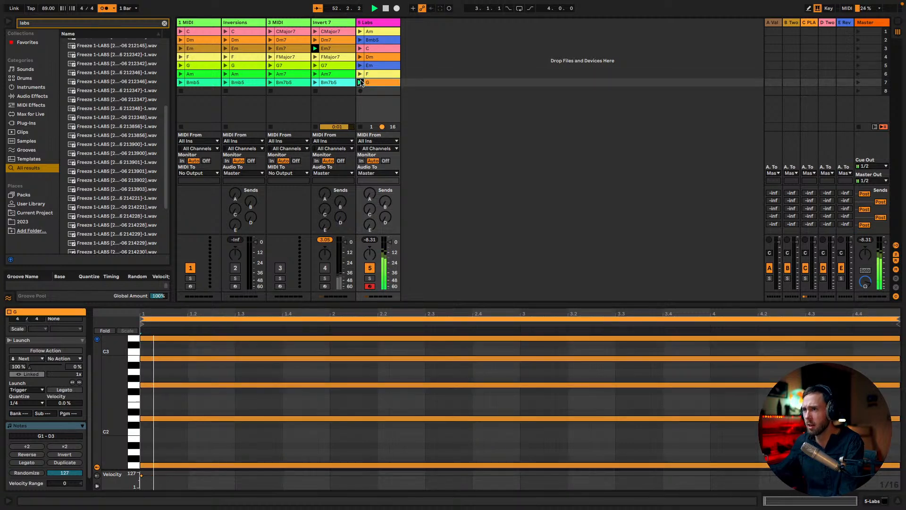
pyautogui.click(361, 65)
pyautogui.click(361, 56)
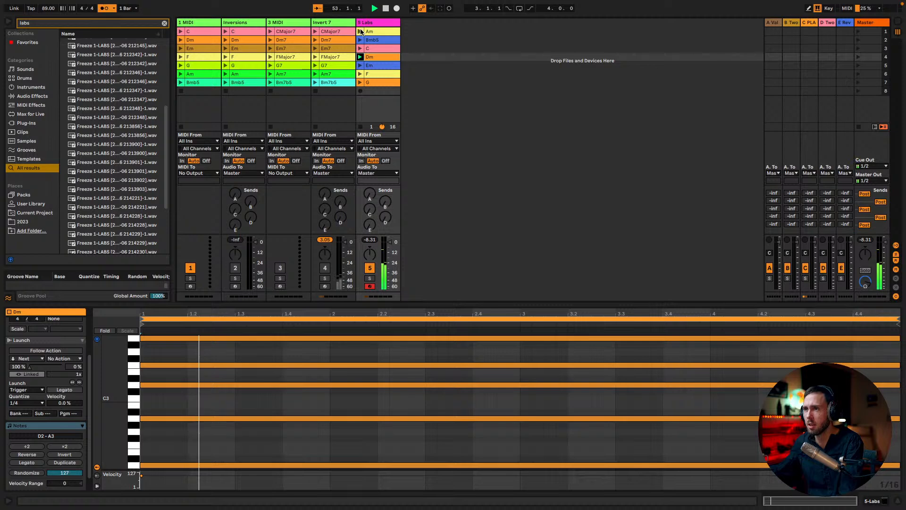
# Play all seven Labs clips in slot order from Am to G and stop playback.
pyautogui.click(361, 31)
pyautogui.click(360, 40)
pyautogui.click(361, 48)
pyautogui.click(360, 57)
pyautogui.click(361, 65)
pyautogui.click(361, 74)
pyautogui.click(360, 82)
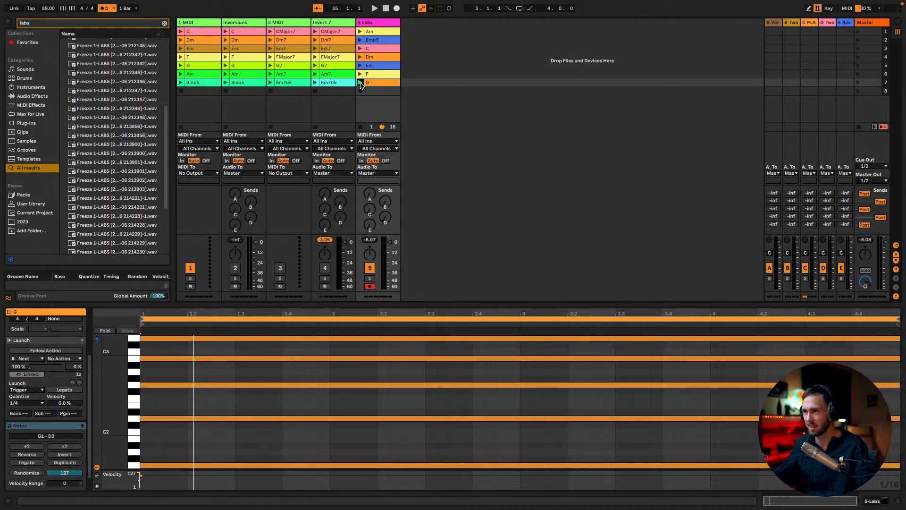
pyautogui.click(360, 82)
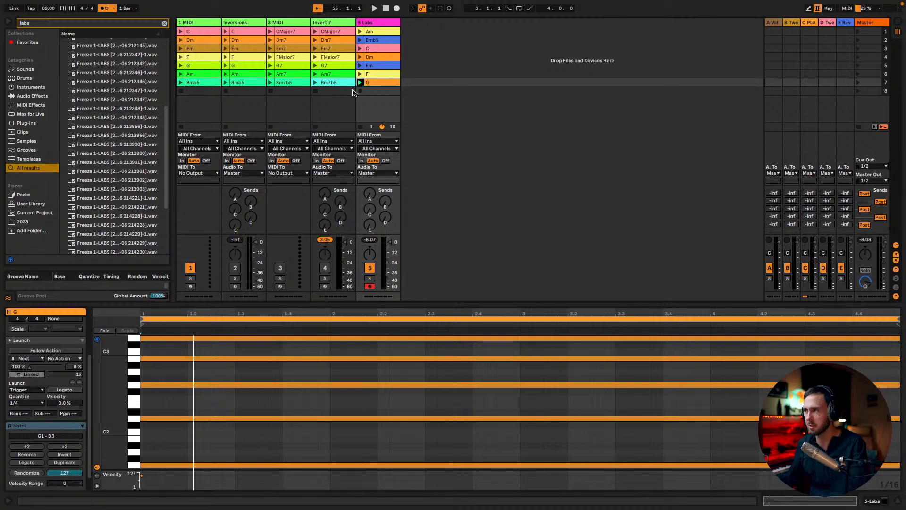
# Switch to the Arrangement View and stretch the loop region from bar 1 to bar 61.
pyautogui.press('Tab')
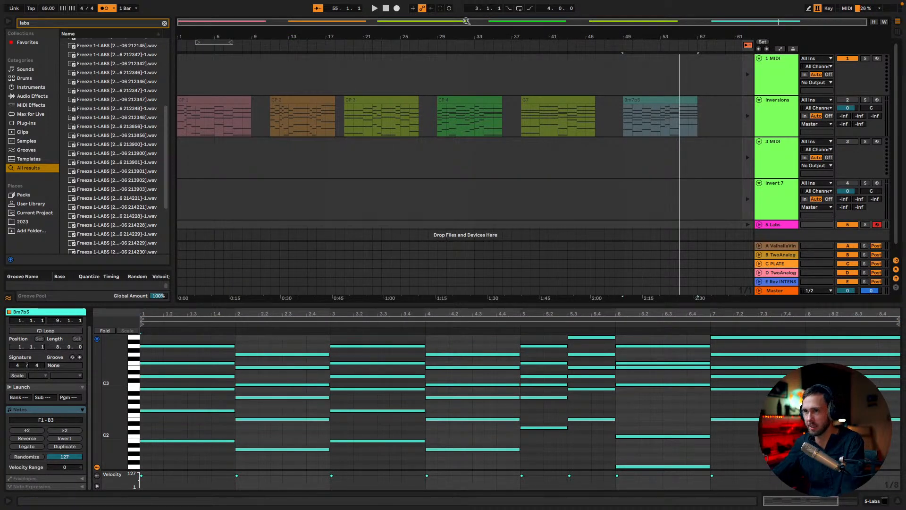
pyautogui.moveTo(197, 42); pyautogui.dragTo(178, 42)
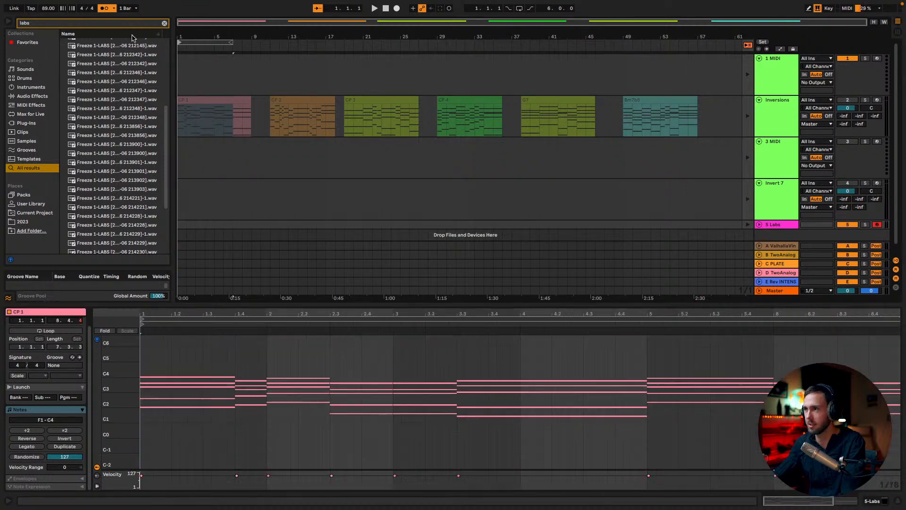
pyautogui.moveTo(234, 42); pyautogui.dragTo(732, 83)
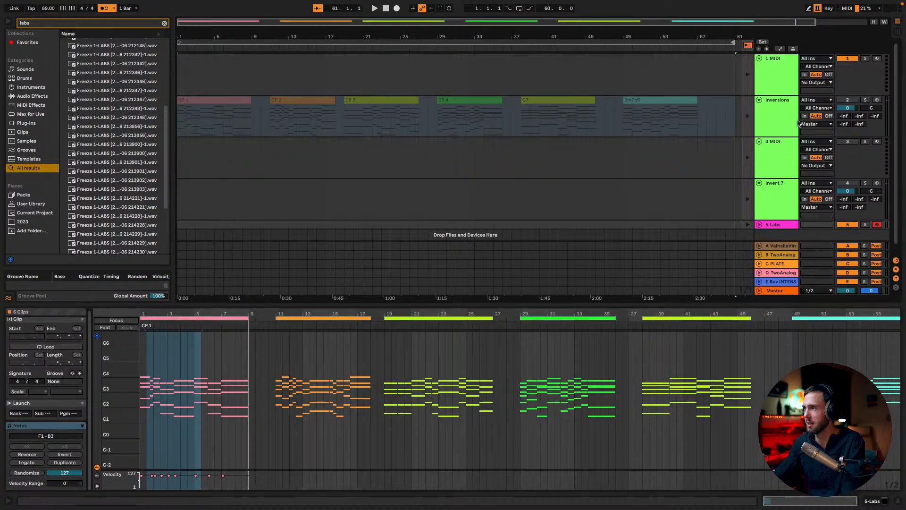
# Return the Inversions track to arrangement playback and solo it.
pyautogui.click(715, 120)
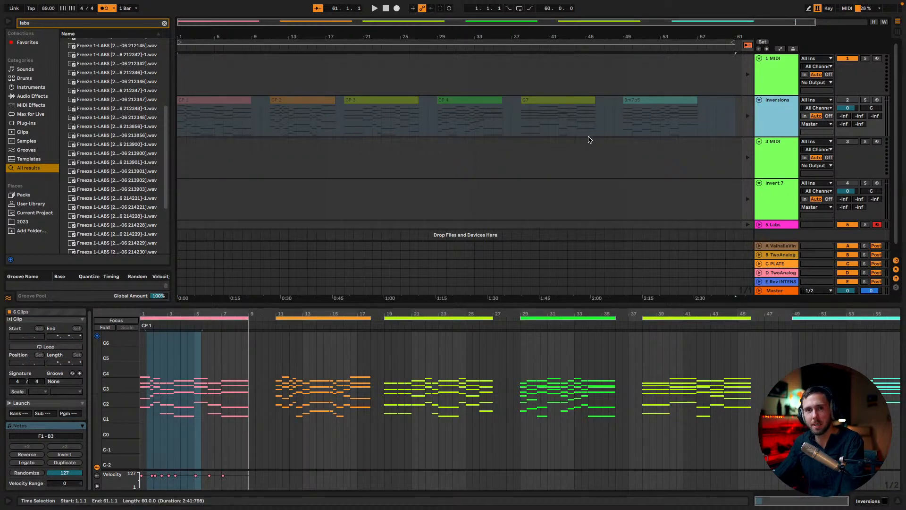
pyautogui.scroll(-1, 414, 152)
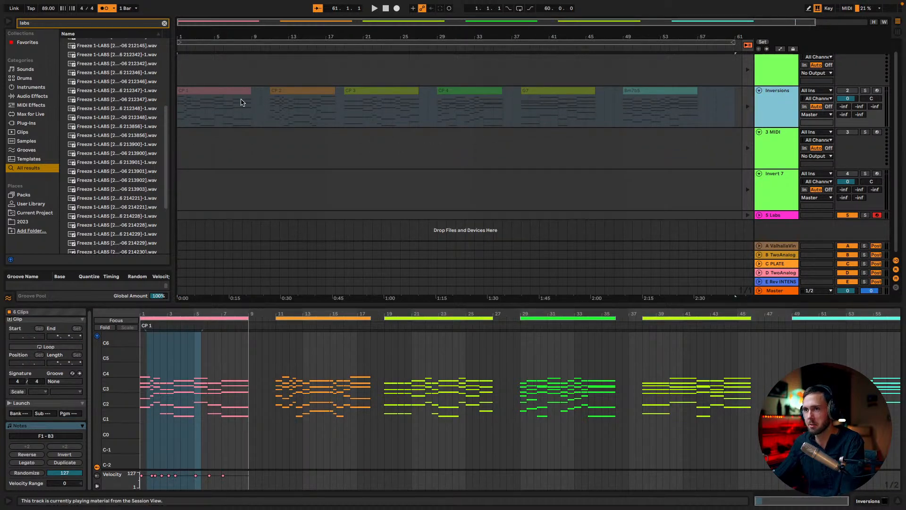
pyautogui.click(749, 105)
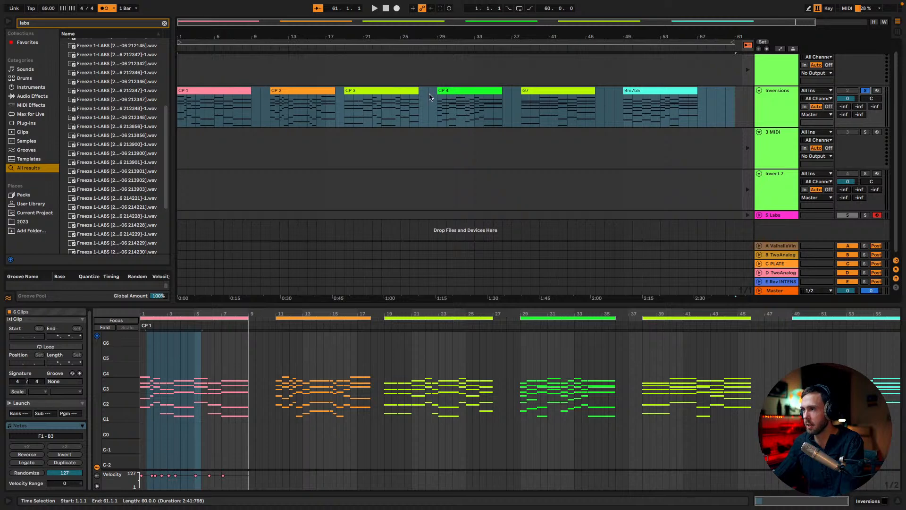
# Play the CP 1 clip and lower the Inversions track volume to -5.3 dB in the Session View mixer, returning to the Arrangement.
pyautogui.click(226, 114)
pyautogui.press('space')
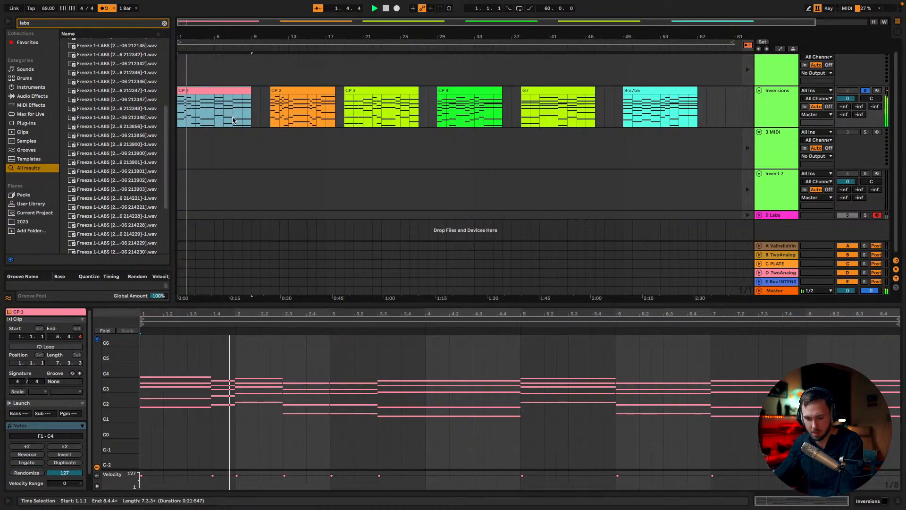
pyautogui.press('Tab')
pyautogui.press('Tab')
pyautogui.press('Tab')
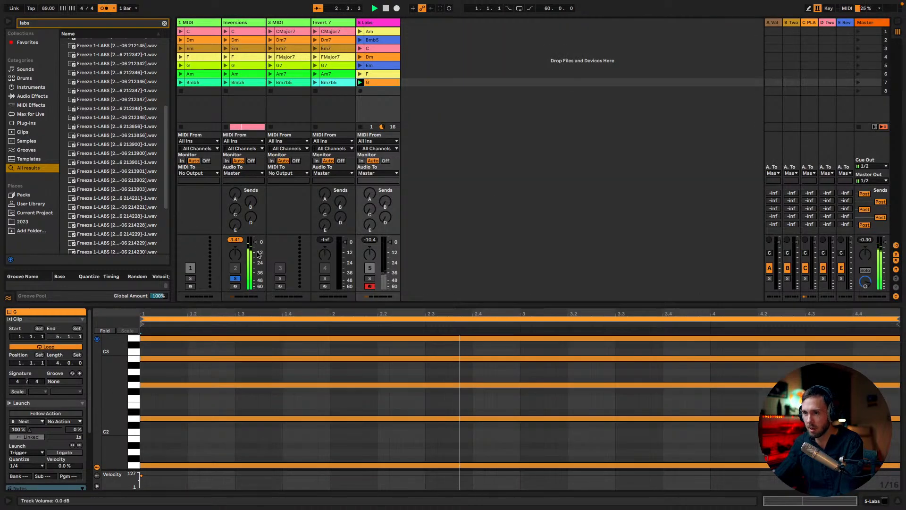
pyautogui.press('Tab')
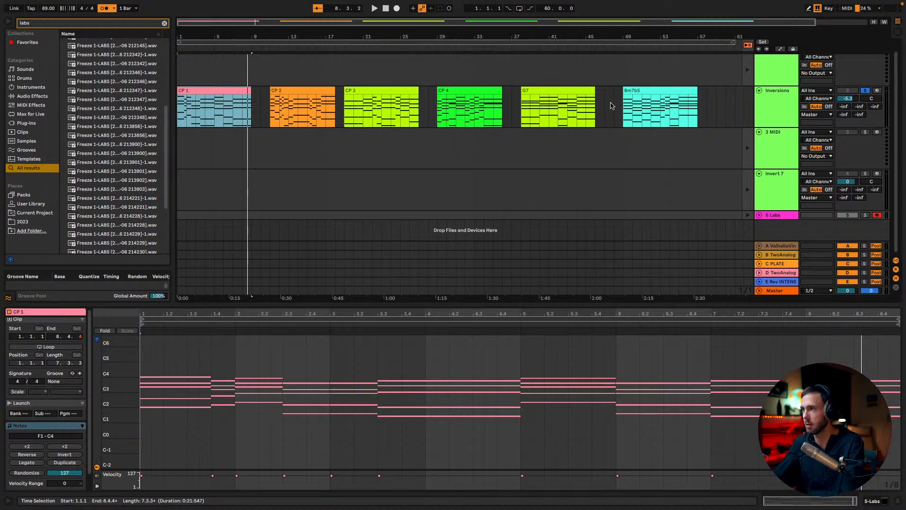
# Move the five clips from CP 2 to Bm7b5 together on the Inversions track so CP 2 starts at bar 49.
pyautogui.click(661, 106)
pyautogui.keyDown('shift'); pyautogui.click(297, 95); pyautogui.keyUp('shift')
pyautogui.moveTo(297, 95); pyautogui.dragTo(651, 106)
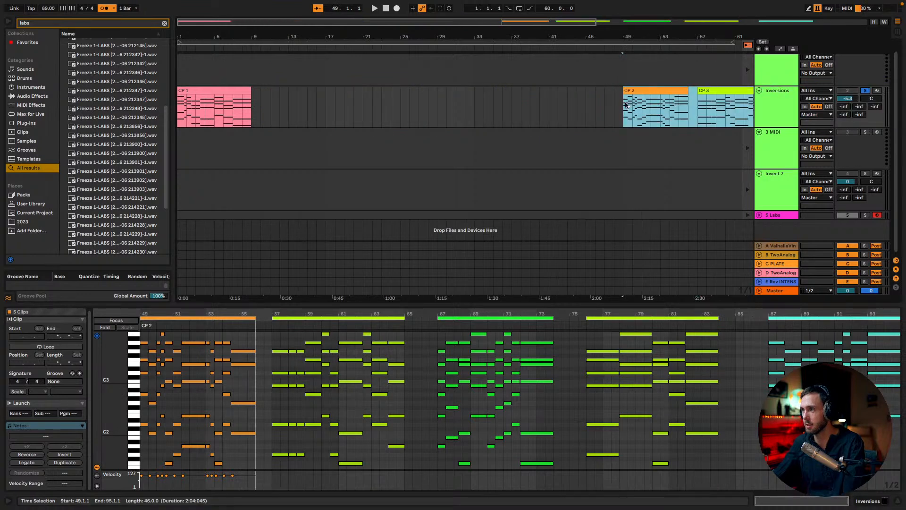
# Copy the CP 4 clip to bar 9, directly behind CP 1, and play the combined progression from bar 1.
pyautogui.click(211, 90)
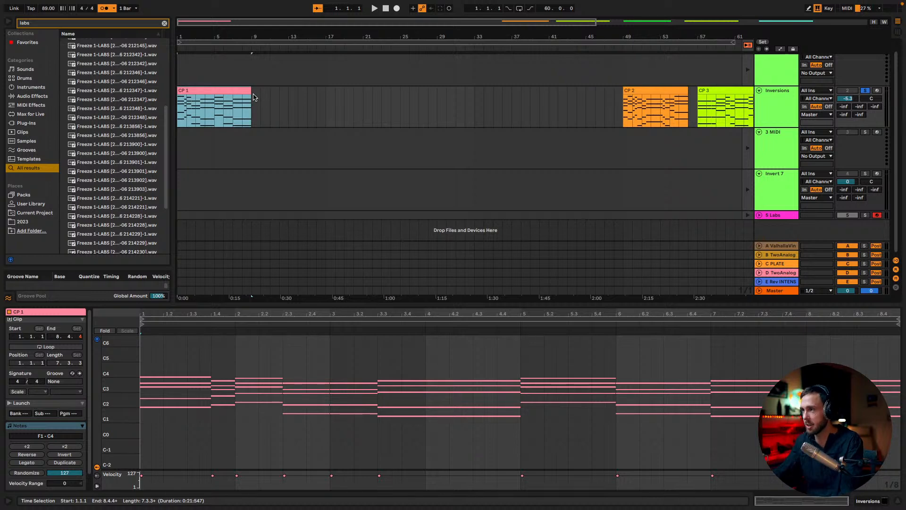
pyautogui.moveTo(557, 24); pyautogui.dragTo(557, 9)
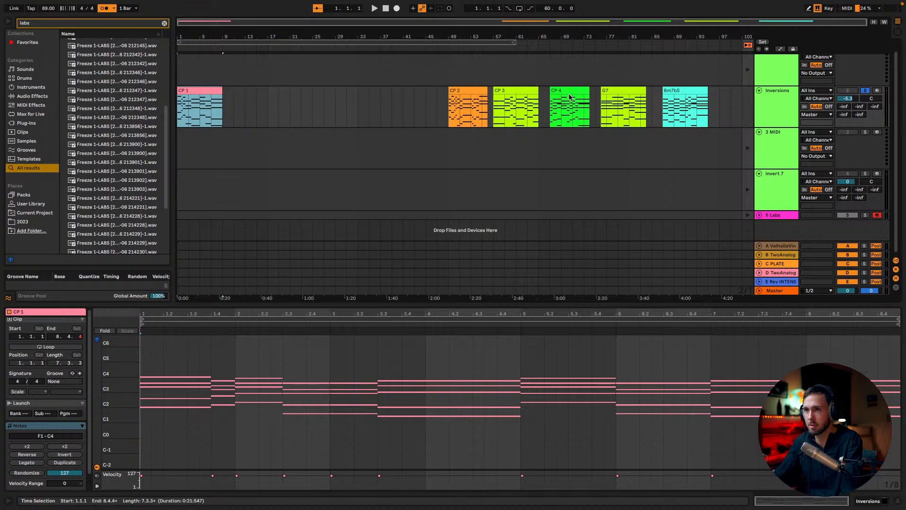
pyautogui.moveTo(579, 90); pyautogui.dragTo(246, 93)
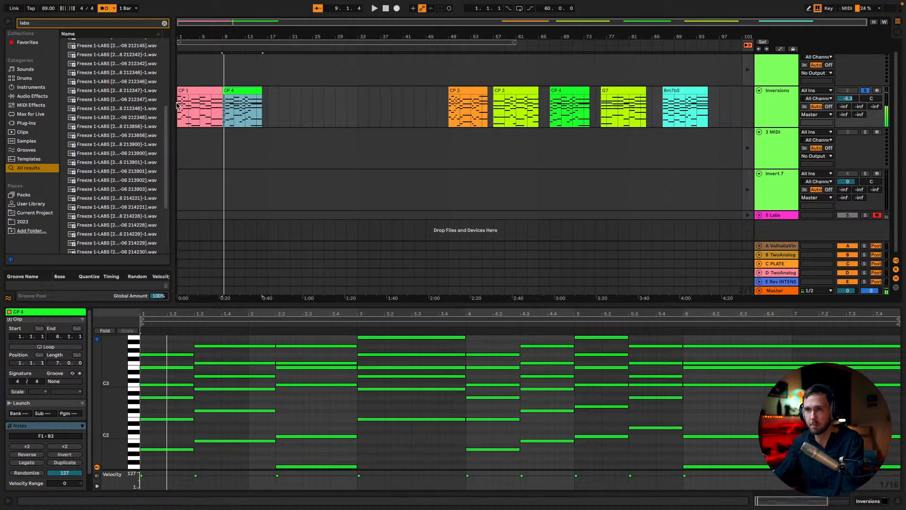
pyautogui.click(179, 105)
pyautogui.press('space')
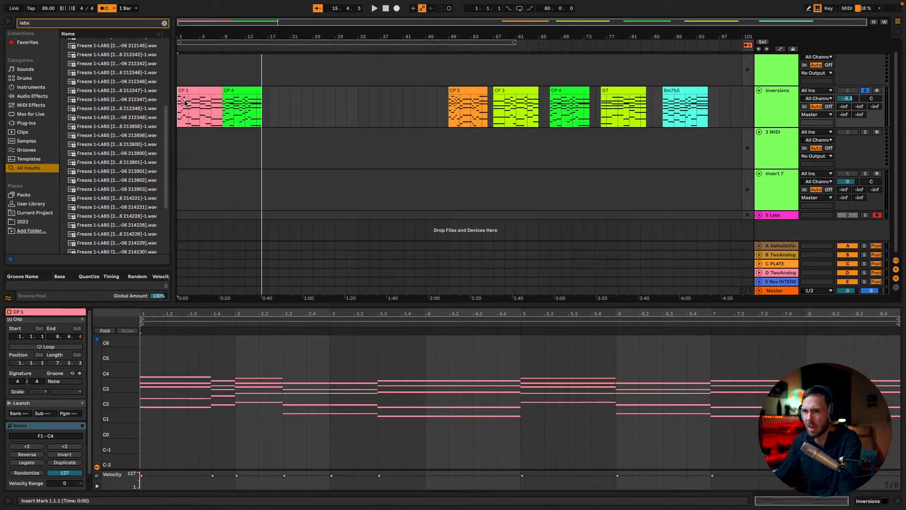
# Set the global launch quantization to 1/4 and restore it to 1 Bar.
pyautogui.click(127, 9)
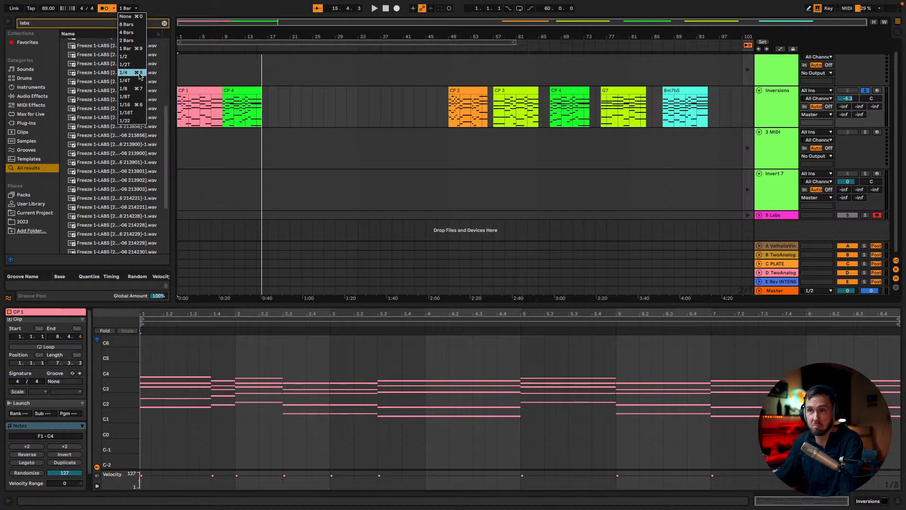
pyautogui.click(207, 6)
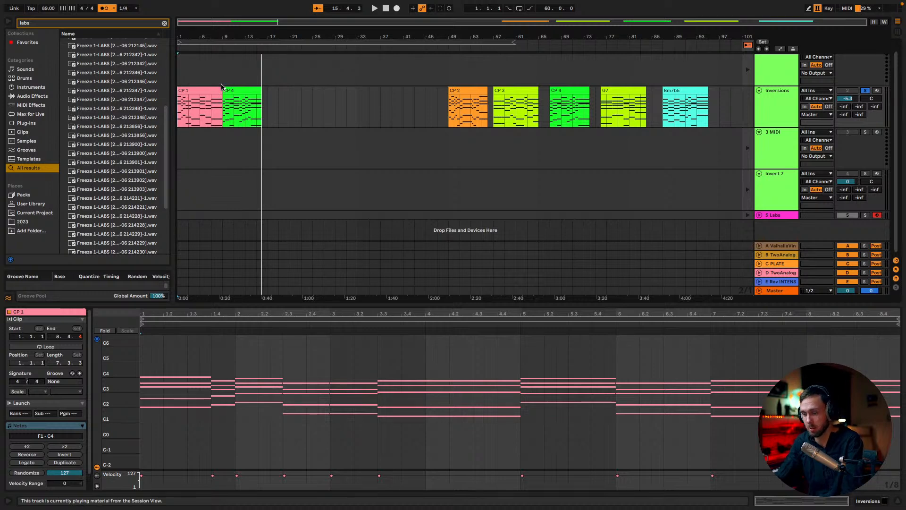
pyautogui.click(137, 8)
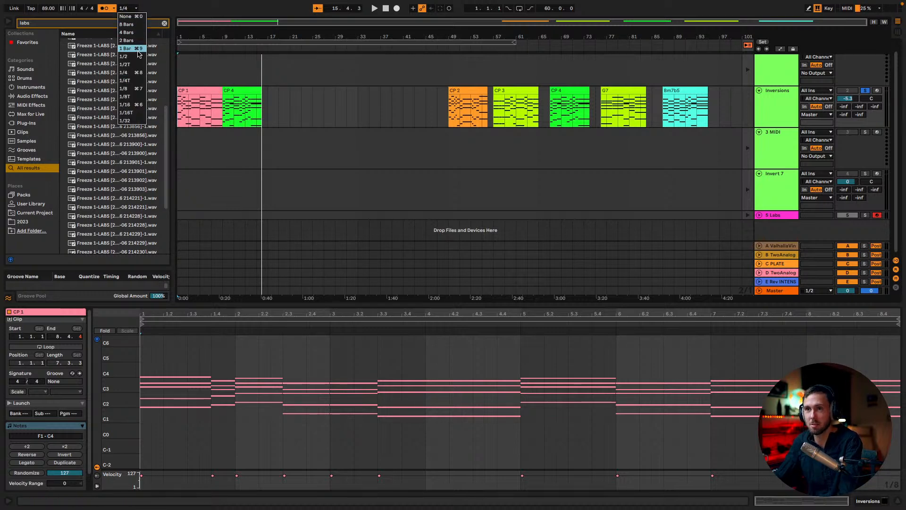
pyautogui.click(195, 15)
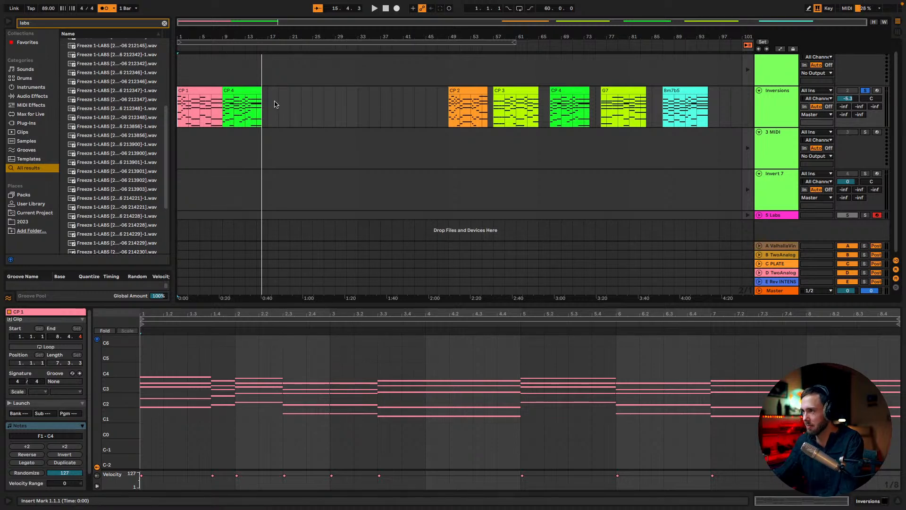
# Move the CP 4 clip aside to bar 19, try the G7 clip right after CP 1 at bar 9, and play from the start.
pyautogui.moveTo(259, 97); pyautogui.dragTo(315, 97)
pyautogui.click(618, 89)
pyautogui.moveTo(618, 89); pyautogui.dragTo(241, 104)
pyautogui.click(177, 107)
pyautogui.press('space')
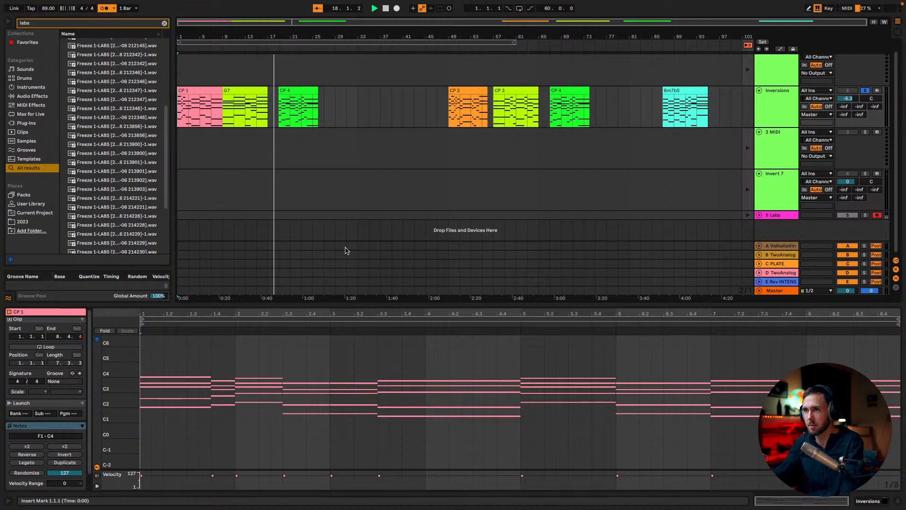
# Move the G7 clip back to bar 77, rename it CP 5, and rename the Bm7b5 clip CP 6.
pyautogui.moveTo(245, 90); pyautogui.dragTo(630, 100)
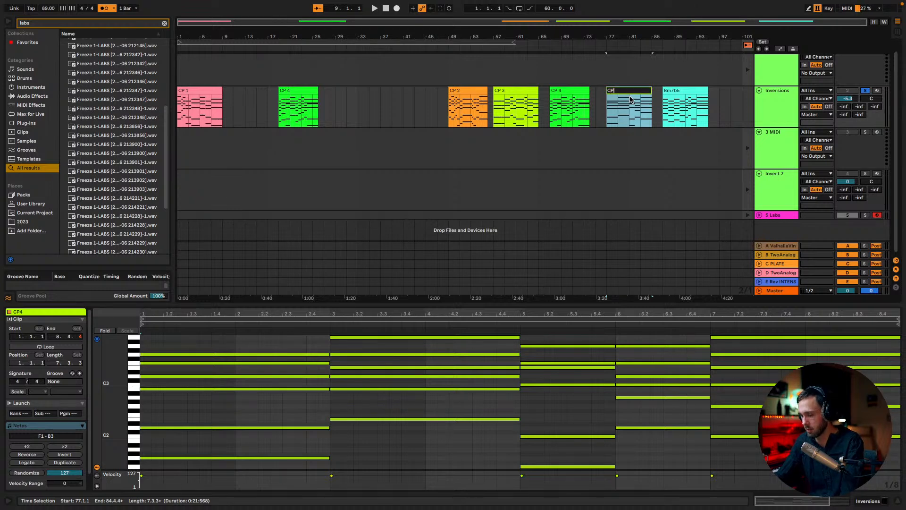
pyautogui.click(684, 91)
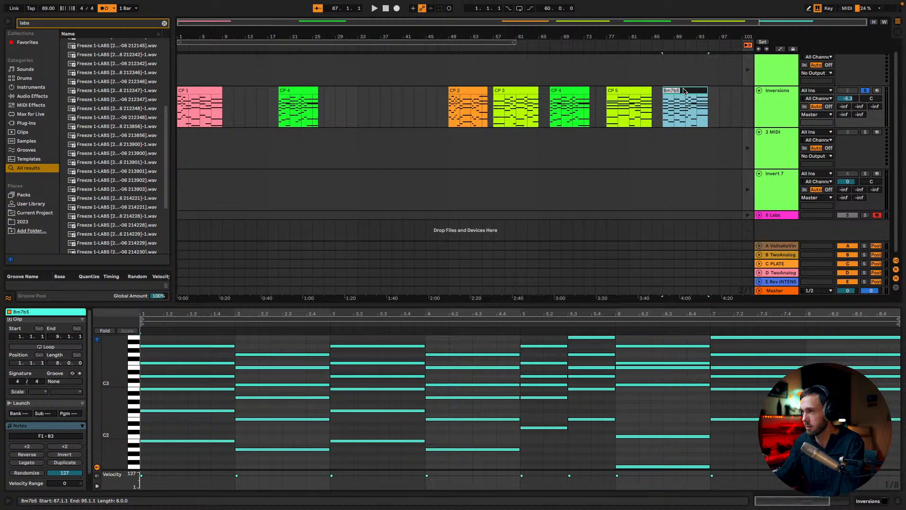
pyautogui.press('Return')
# Place a copy of CP 6 right after CP 1 at bar 9 and play the pair from the start.
pyautogui.moveTo(670, 90); pyautogui.dragTo(238, 106)
pyautogui.click(198, 110)
pyautogui.press('space')
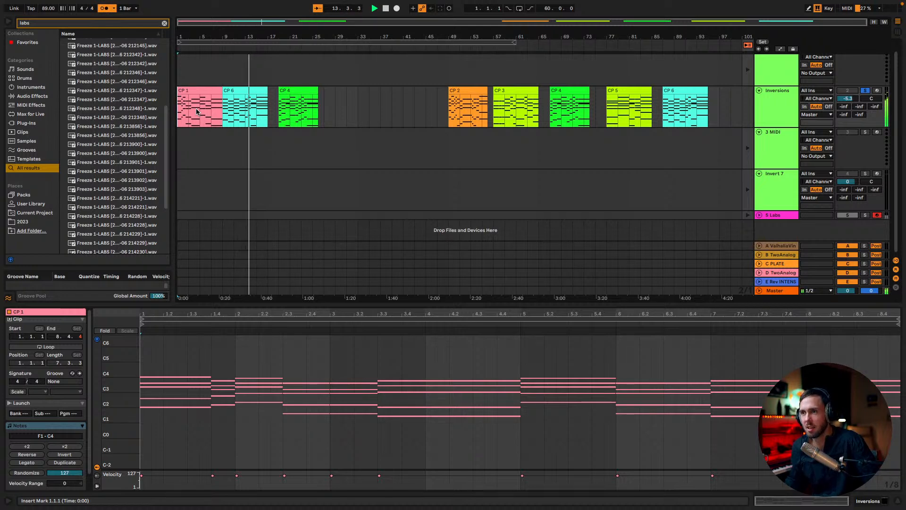
# Delete the spare CP 4 clip at bar 19 and stop playback, leaving CP 1 and CP 6 as a pair.
pyautogui.click(297, 90)
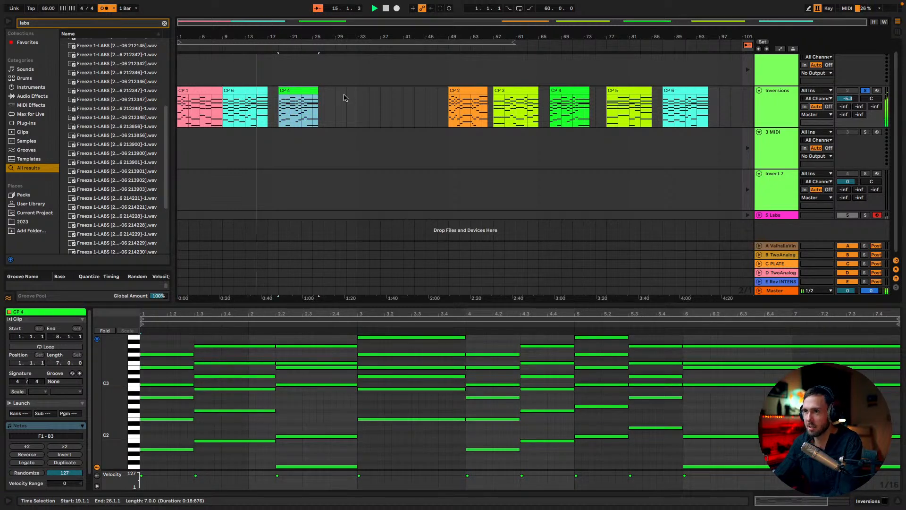
pyautogui.press('Delete')
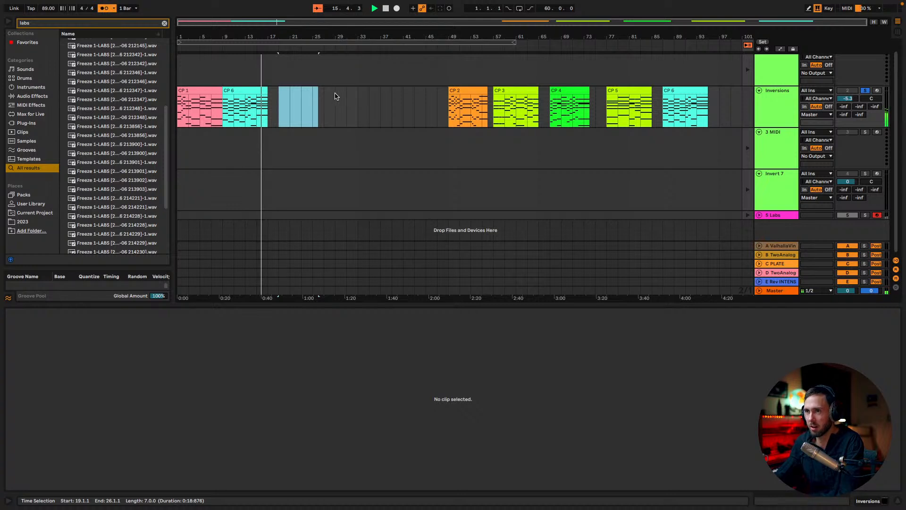
pyautogui.press('space')
pyautogui.click(190, 91)
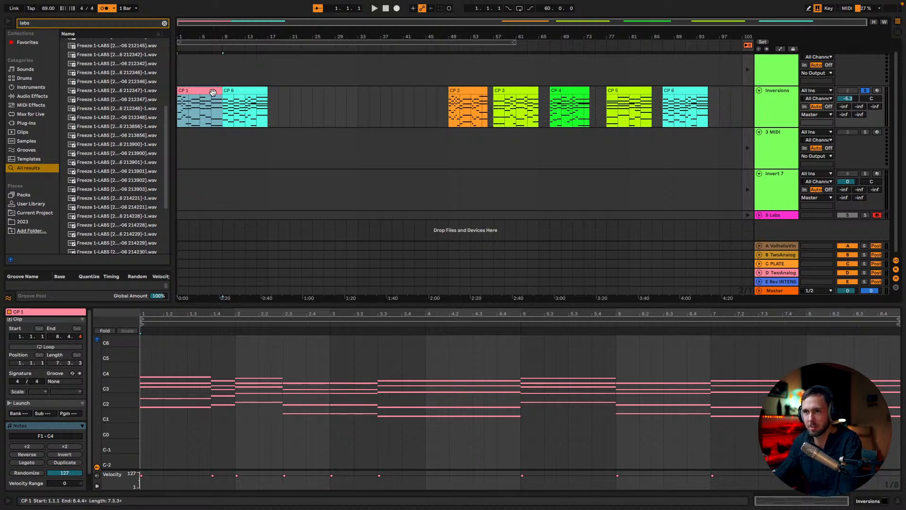
pyautogui.click(234, 91)
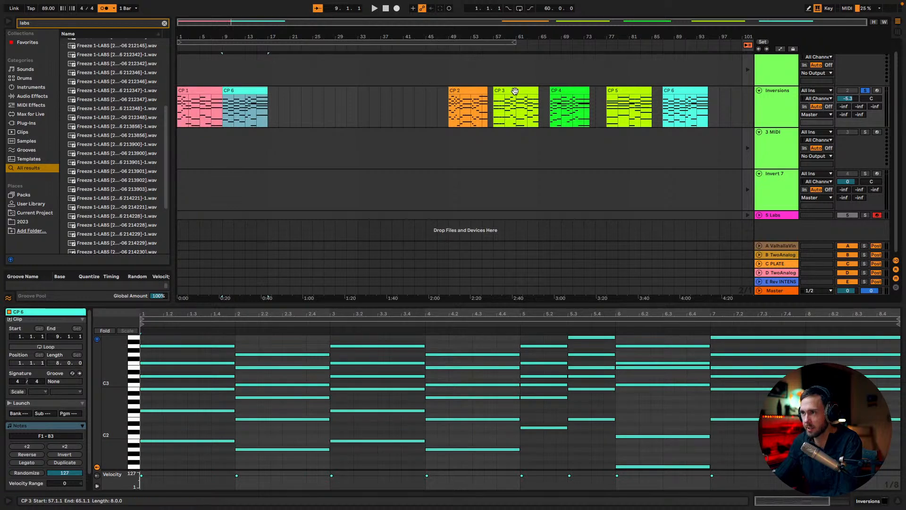
# Copy CP 2 to bar 23 and CP 4 right after it at bar 30, and play the pair.
pyautogui.moveTo(467, 92); pyautogui.dragTo(321, 92)
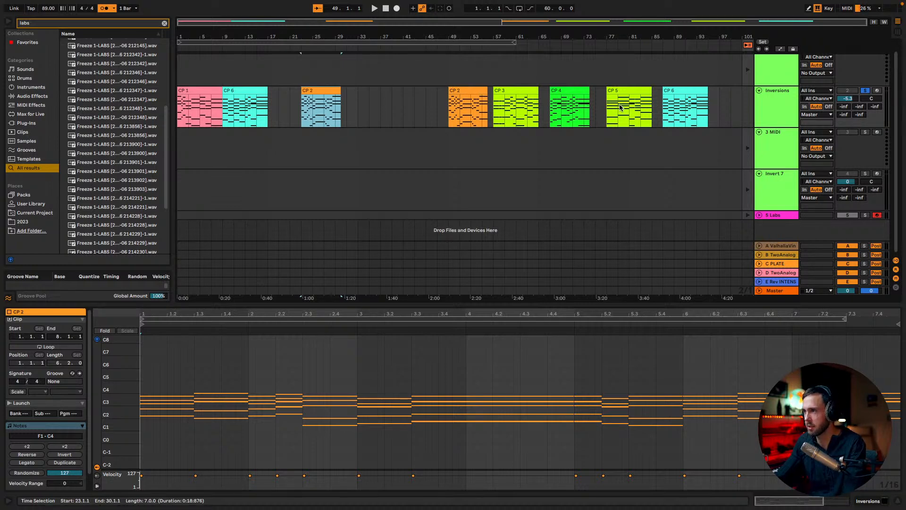
pyautogui.moveTo(579, 102); pyautogui.dragTo(370, 101)
pyautogui.click(316, 97)
pyautogui.press('space')
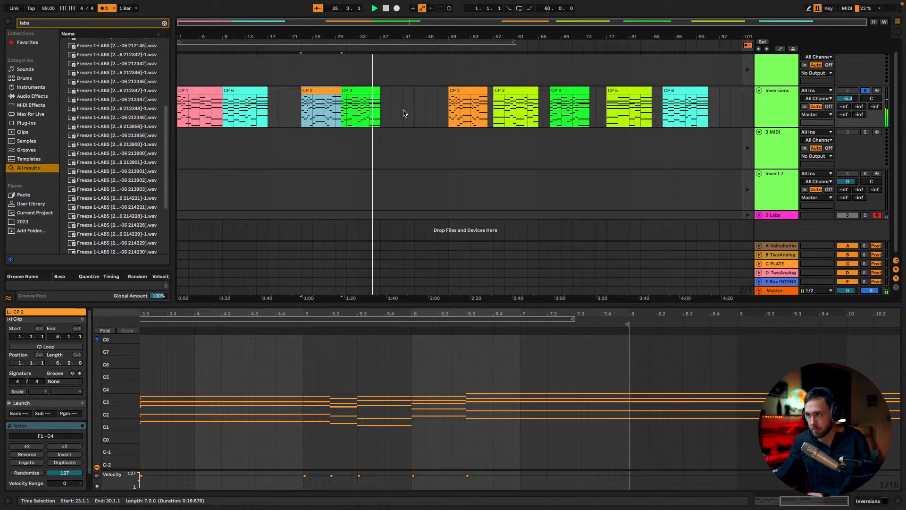
# Replace the CP 4 copy following CP 2 with a copy of CP 5 at bar 30, and play from bar 23.
pyautogui.moveTo(362, 90); pyautogui.dragTo(402, 91)
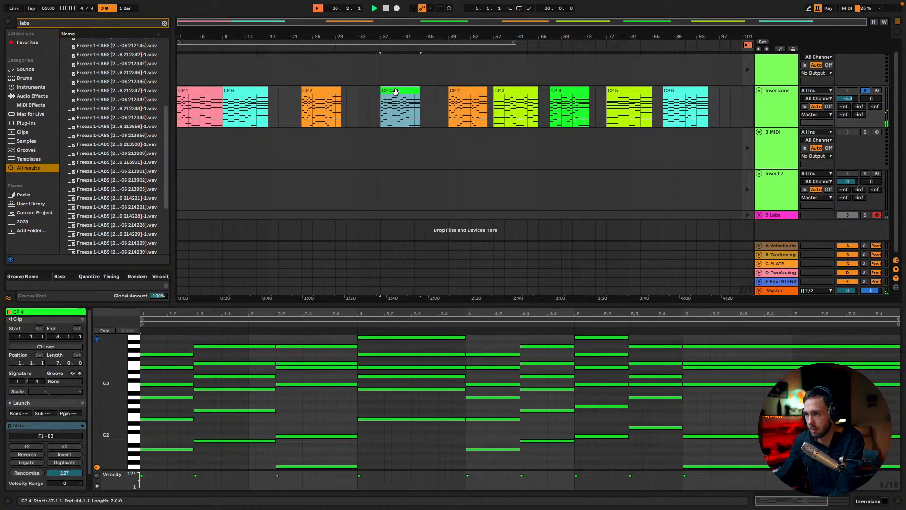
pyautogui.press('Delete')
pyautogui.click(618, 101)
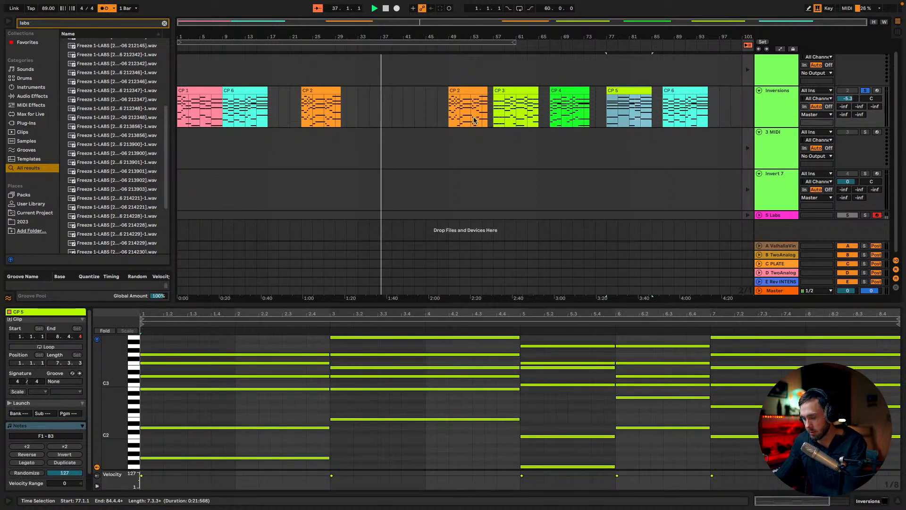
pyautogui.click(339, 102)
pyautogui.hotkey('ctrl', 'v')
pyautogui.click(303, 102)
pyautogui.press('space')
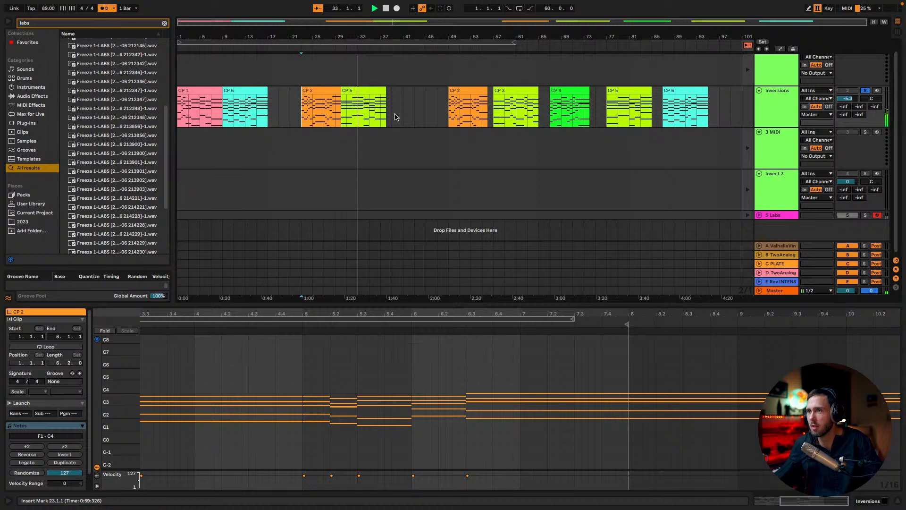
# Move the CP 5 copy aside to bar 39, try a copy of CP 6 after CP 2 at bar 30, and play the pair.
pyautogui.scroll(1, 395, 117)
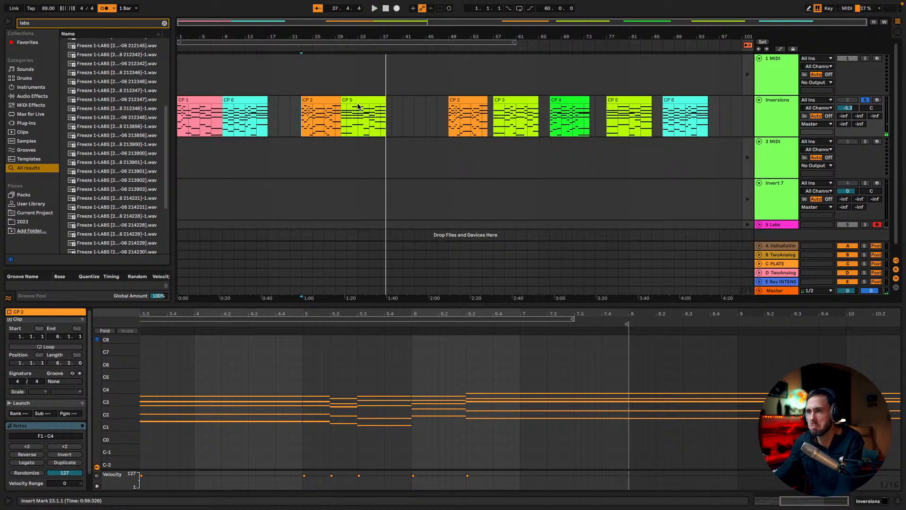
pyautogui.press('space')
pyautogui.moveTo(358, 103); pyautogui.dragTo(407, 114)
pyautogui.moveTo(674, 109); pyautogui.dragTo(352, 104)
pyautogui.click(416, 101)
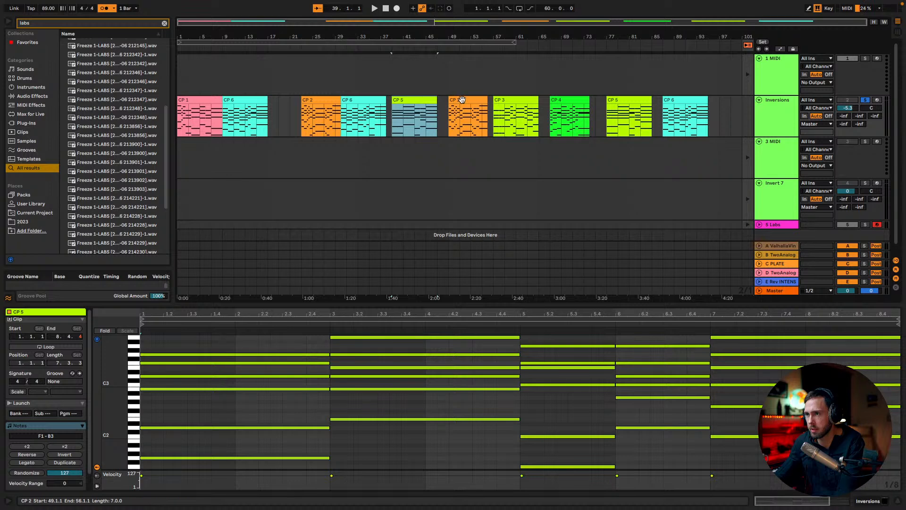
pyautogui.click(340, 101)
pyautogui.press('space')
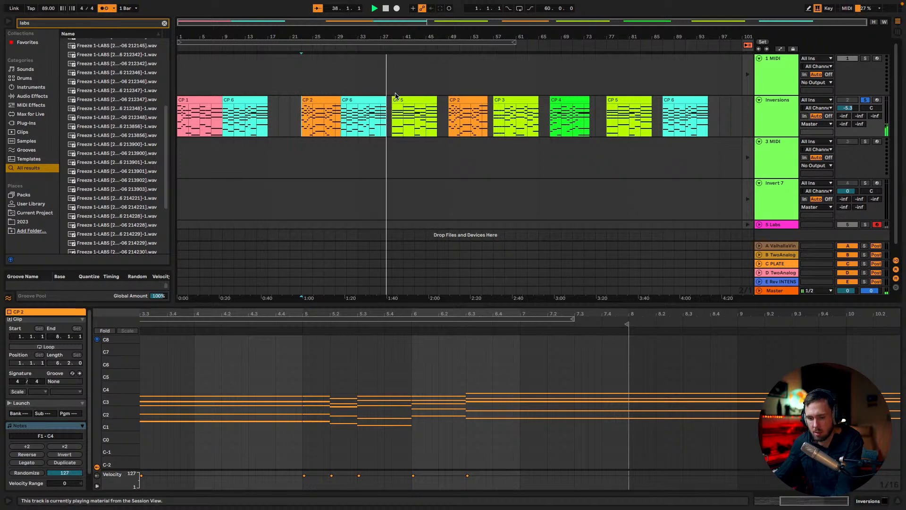
# Replace the CP 6 copy after CP 2 with CP 5 and move the CP 2 and CP 5 pair to bar 19.
pyautogui.click(366, 101)
pyautogui.press('Delete')
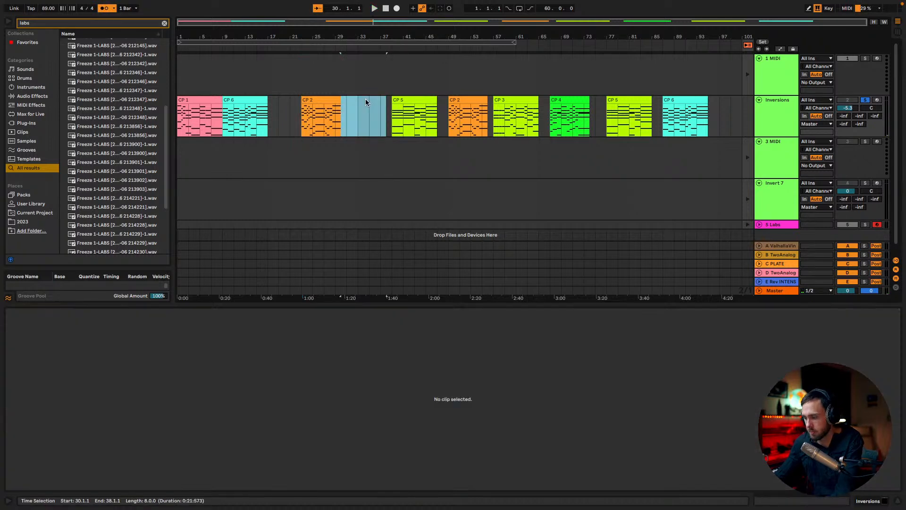
pyautogui.hotkey('ctrl', 'v')
pyautogui.moveTo(365, 112); pyautogui.dragTo(310, 107)
pyautogui.keyDown('shift'); pyautogui.click(321, 108); pyautogui.keyUp('shift')
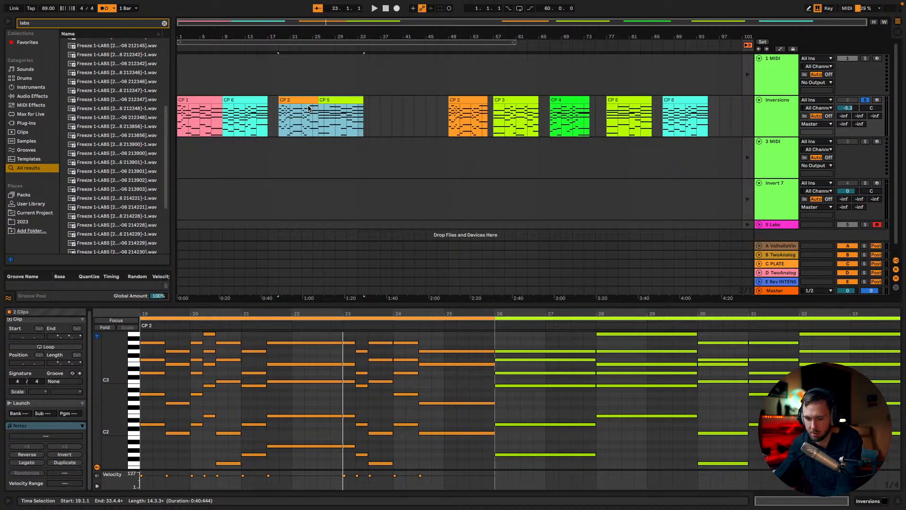
# Try staggering the start times of the three upper notes in the first chord of CP 2, and play the result.
pyautogui.click(307, 108)
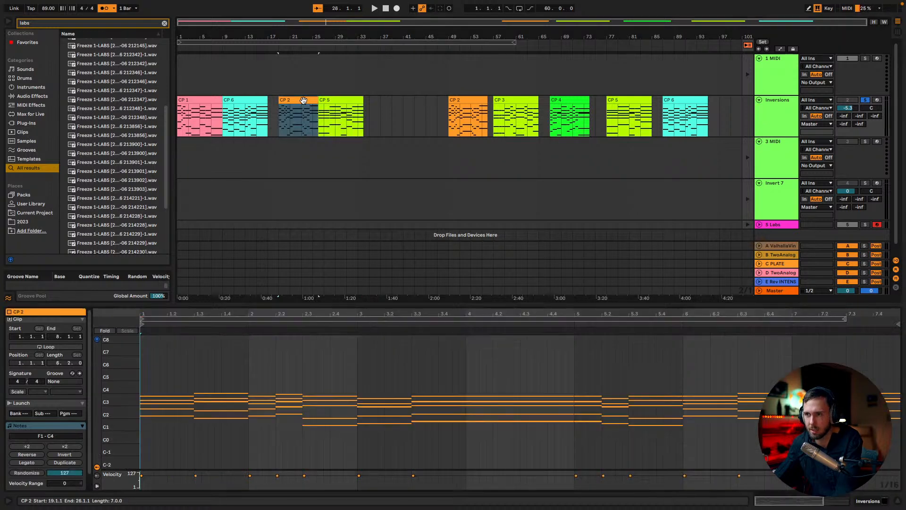
pyautogui.moveTo(187, 313); pyautogui.dragTo(188, 343)
pyautogui.moveTo(196, 430); pyautogui.dragTo(207, 390)
pyautogui.moveTo(184, 427); pyautogui.dragTo(193, 399)
pyautogui.click(173, 404)
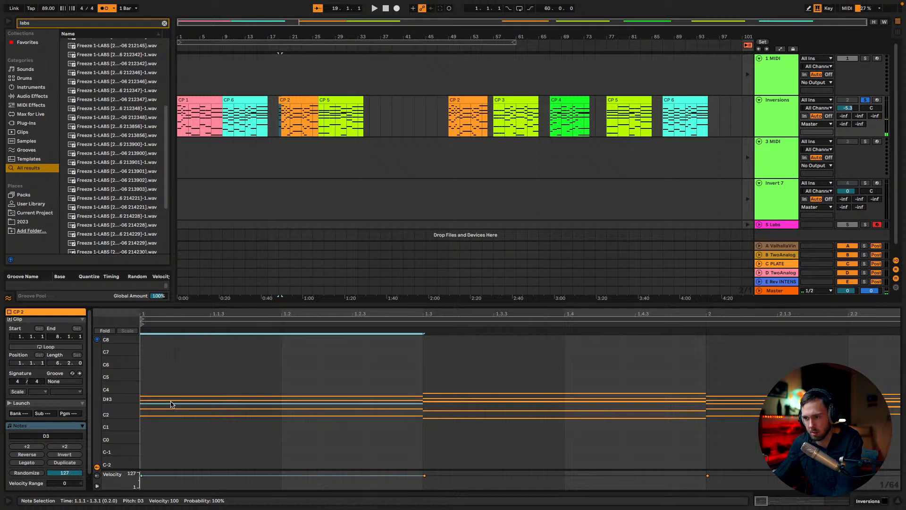
pyautogui.moveTo(180, 382); pyautogui.dragTo(178, 404)
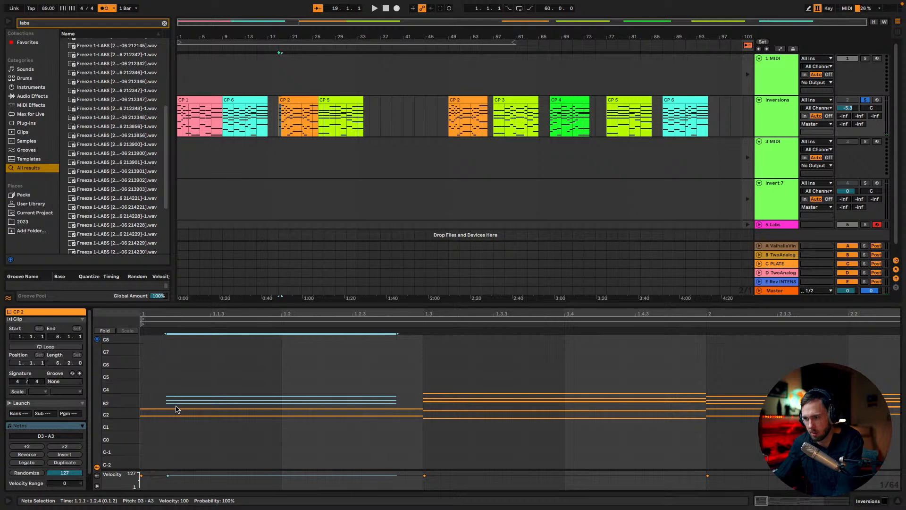
pyautogui.moveTo(205, 386)
pyautogui.mouseDown()
pyautogui.moveTo(202, 402)
pyautogui.moveTo(211, 400)
pyautogui.mouseUp()
pyautogui.click(218, 395)
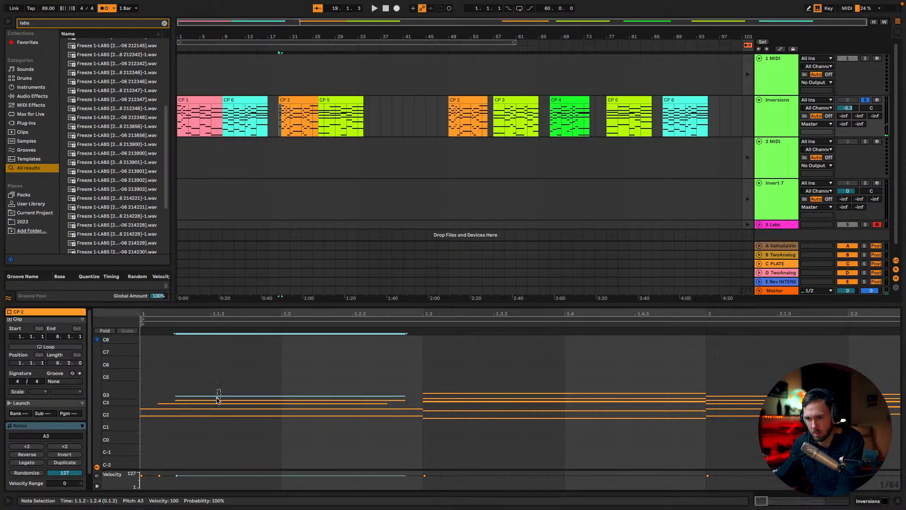
pyautogui.press('space')
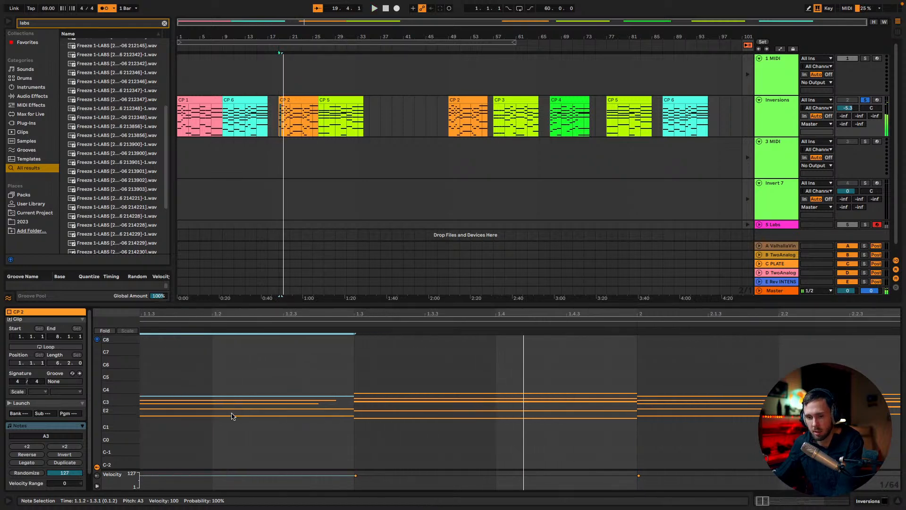
pyautogui.hscroll(1, 237, 403)
pyautogui.press('space')
# Undo the note shifts in the first chord of CP 2 and play the clip.
pyautogui.press('super+z')
pyautogui.press('super+z')
pyautogui.press('super+z')
pyautogui.press('super+z')
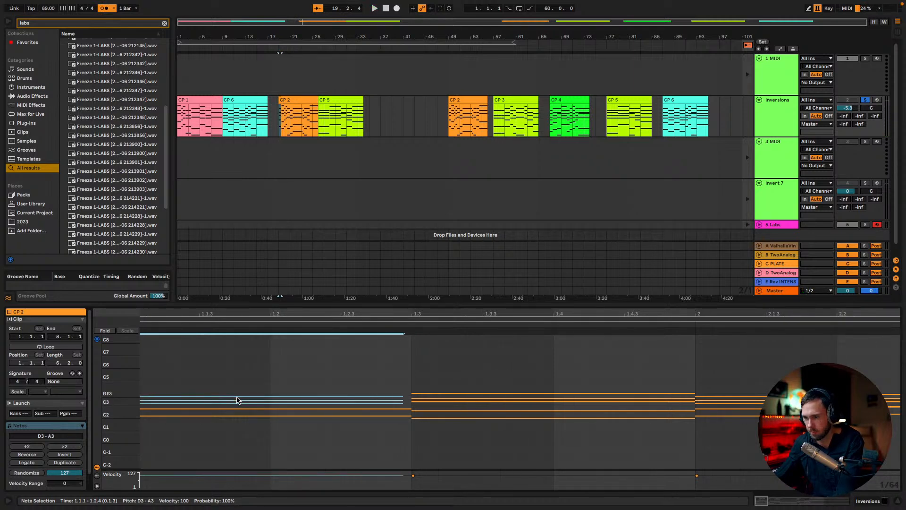
pyautogui.press('space')
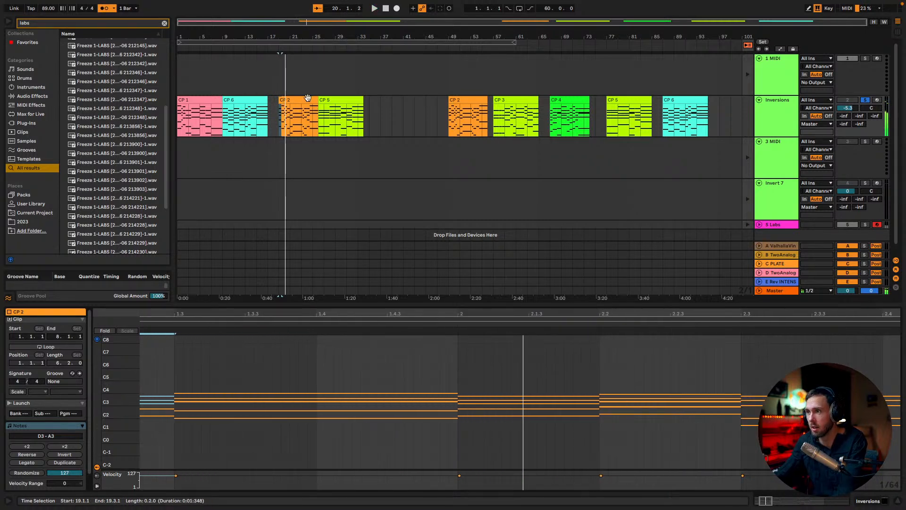
# Copy CP 3 to bar 37 and delete the original CP 2 and CP 3 clips at bars 49 and 57.
pyautogui.moveTo(518, 101); pyautogui.dragTo(405, 102)
pyautogui.click(472, 99)
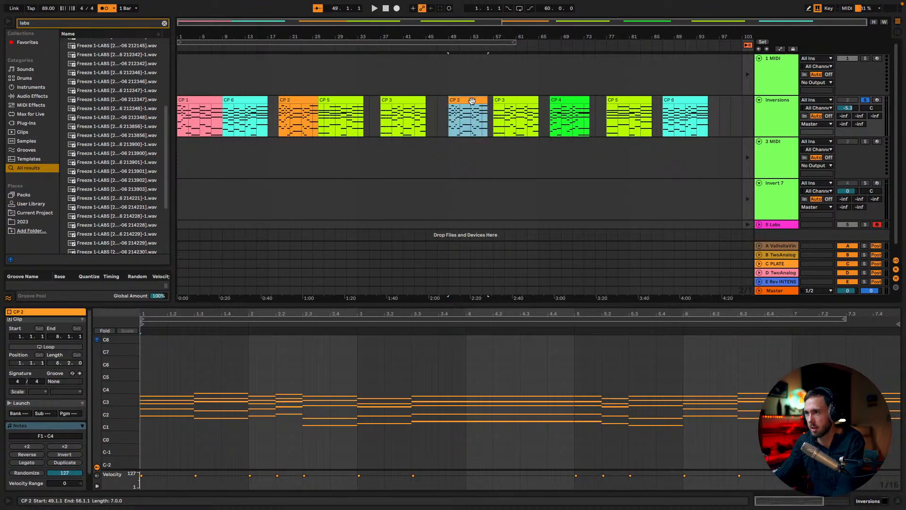
pyautogui.press('Delete')
pyautogui.click(515, 99)
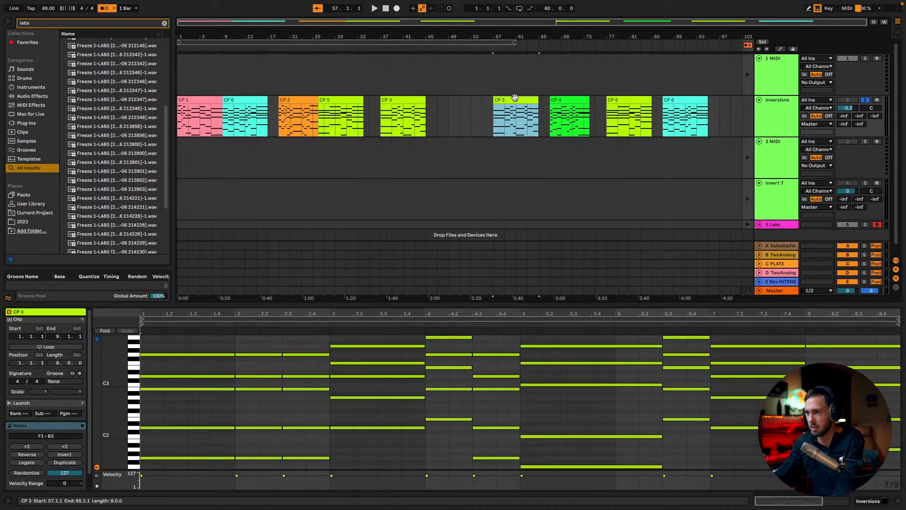
pyautogui.press('Delete')
# Place a copy of CP 4 right after CP 3 at bar 45 and play the pair from bar 37.
pyautogui.moveTo(562, 109); pyautogui.dragTo(442, 113)
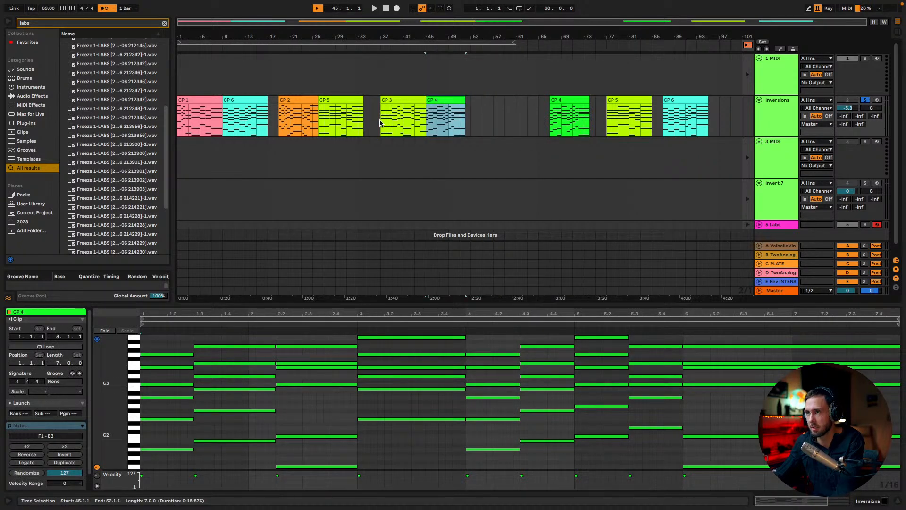
pyautogui.click(383, 121)
pyautogui.press('space')
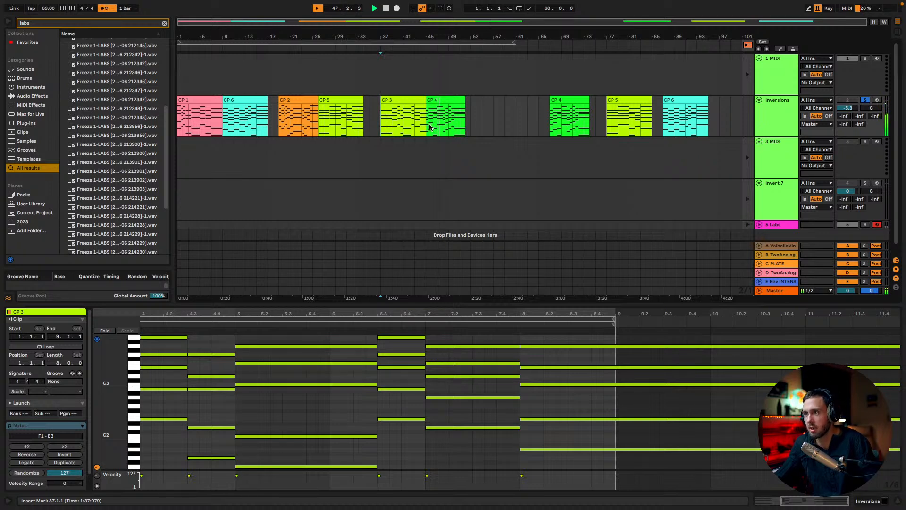
# Move the CP 4 copy aside to bar 56, try a copy of CP 5 after CP 3 at bar 45, and play the pair.
pyautogui.click(450, 112)
pyautogui.hotkey('ctrl', 'd')
pyautogui.moveTo(486, 104); pyautogui.dragTo(509, 100)
pyautogui.press('space')
pyautogui.moveTo(624, 100); pyautogui.dragTo(451, 124)
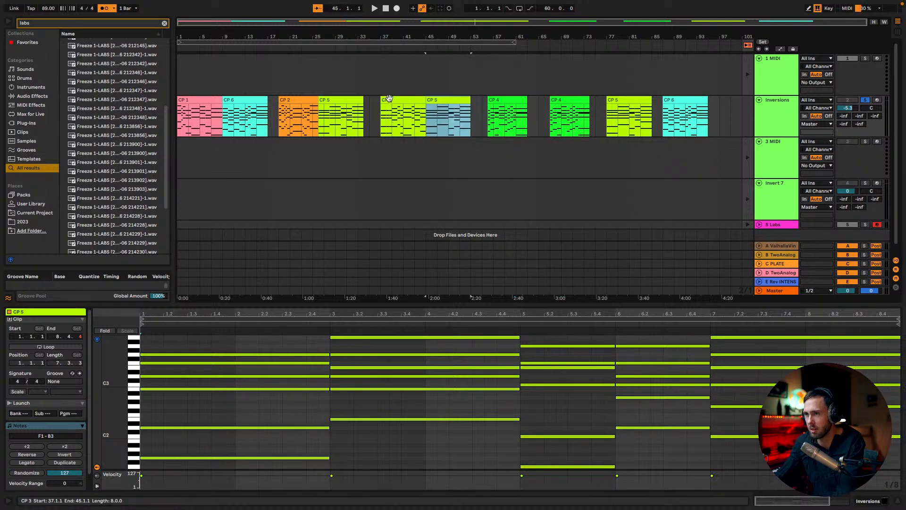
pyautogui.click(389, 98)
pyautogui.press('space')
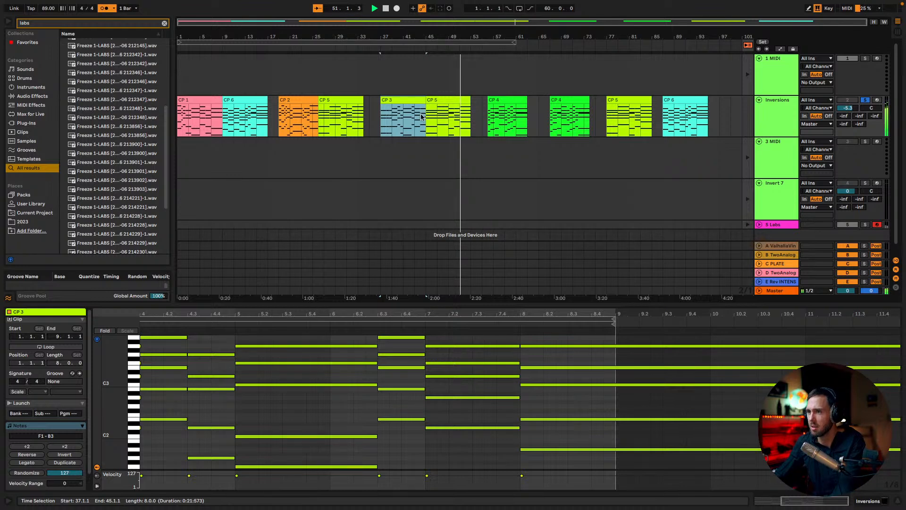
# Replace the CP 5 copy after CP 3 with a copy of CP 6 at bar 45, and play from bar 37.
pyautogui.click(448, 100)
pyautogui.press('Delete')
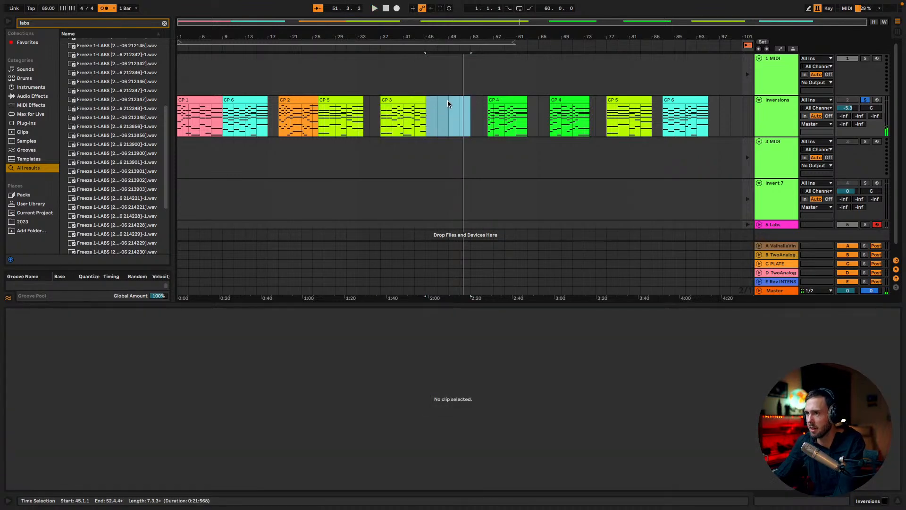
pyautogui.moveTo(685, 103); pyautogui.dragTo(415, 110)
pyautogui.click(402, 121)
pyautogui.press('space')
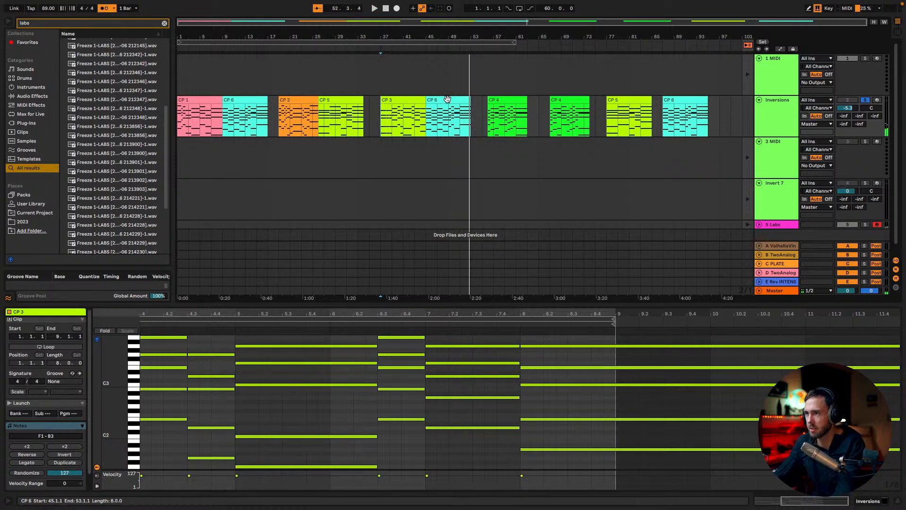
# Move the CP 6 copy beyond the last clip, move the original CP 4 to bar 45 after CP 3, and play the pair.
pyautogui.moveTo(450, 100); pyautogui.dragTo(743, 113)
pyautogui.moveTo(580, 108); pyautogui.dragTo(456, 108)
pyautogui.click(390, 101)
pyautogui.press('space')
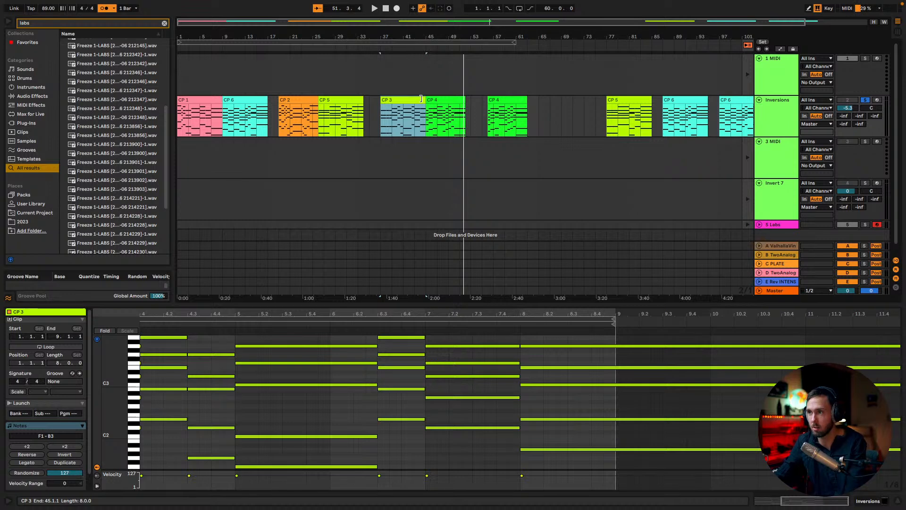
# Delete the spare CP 4 clip at bar 56.
pyautogui.click(496, 99)
pyautogui.press('Delete')
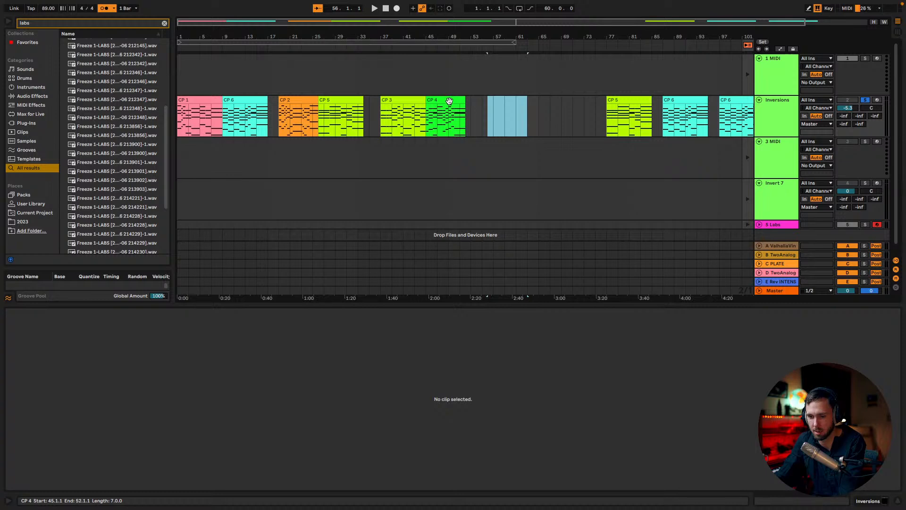
# Delete the spare CP 5 and CP 6 copies from bar 73 onward on the Inversions track.
pyautogui.moveTo(481, 26); pyautogui.dragTo(509, 26)
pyautogui.moveTo(723, 116); pyautogui.dragTo(545, 116)
pyautogui.press('Delete')
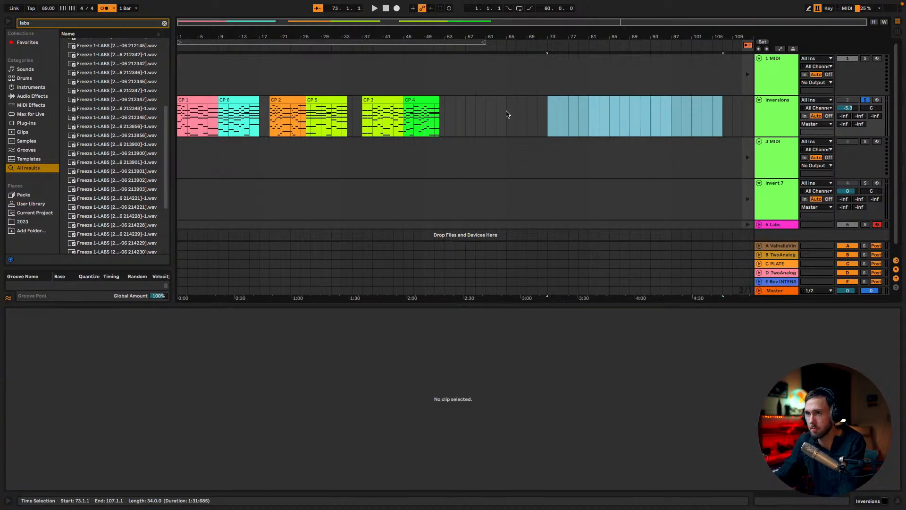
# Play the CP 1 and CP 6, CP 2 and CP 5, and CP 3 and CP 4 pairs from bars 1, 19 and 37.
pyautogui.click(182, 118)
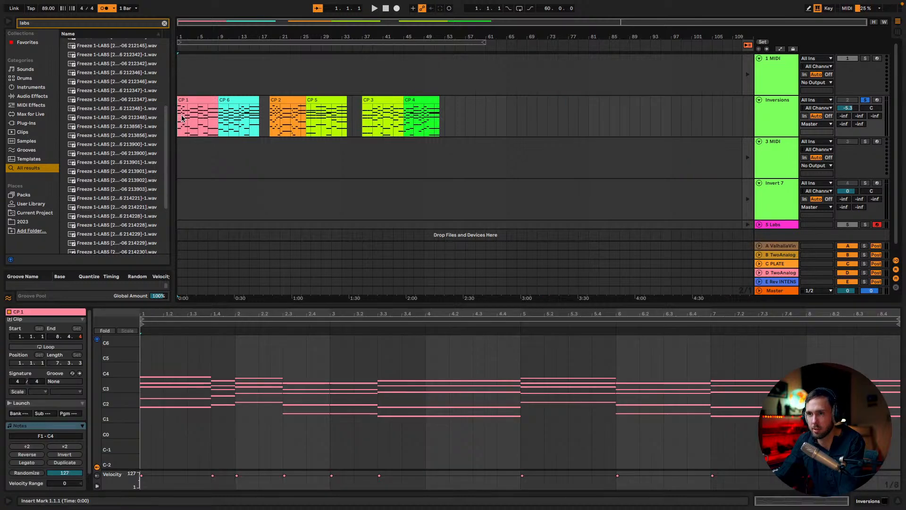
pyautogui.press('space')
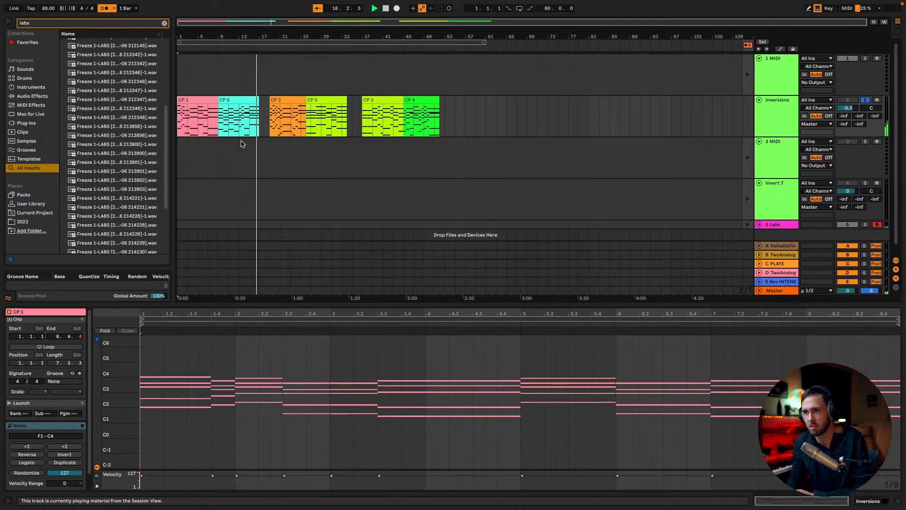
pyautogui.click(270, 128)
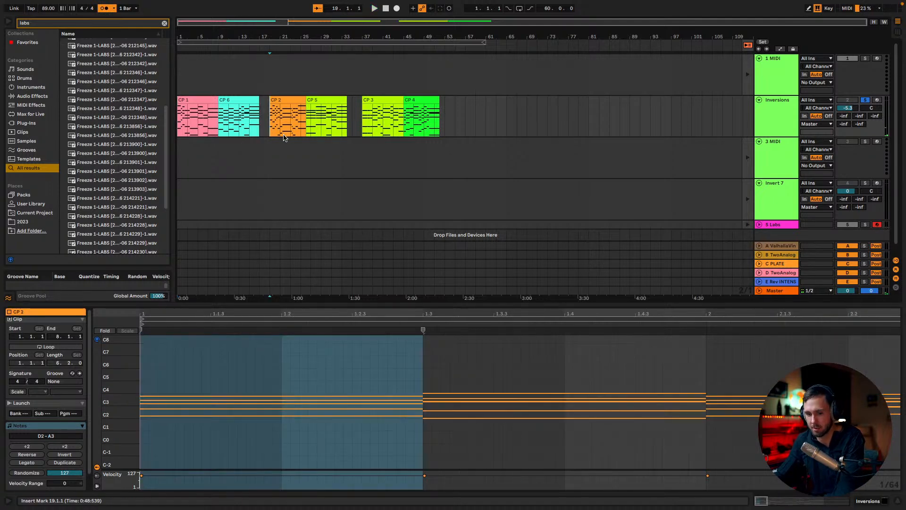
pyautogui.press('space')
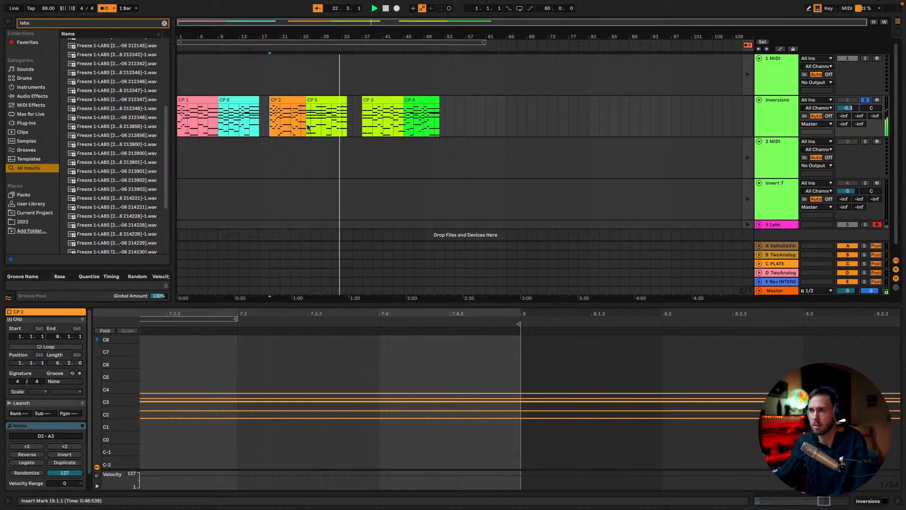
pyautogui.click(365, 129)
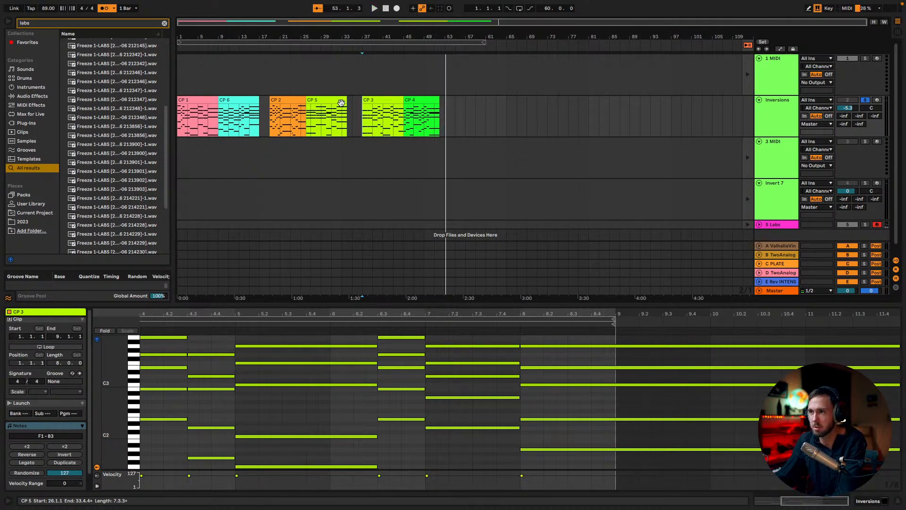
# Select the CP 1, CP 6, CP 2 and CP 5 clips as one range on the Inversions track.
pyautogui.click(373, 113)
pyautogui.click(415, 100)
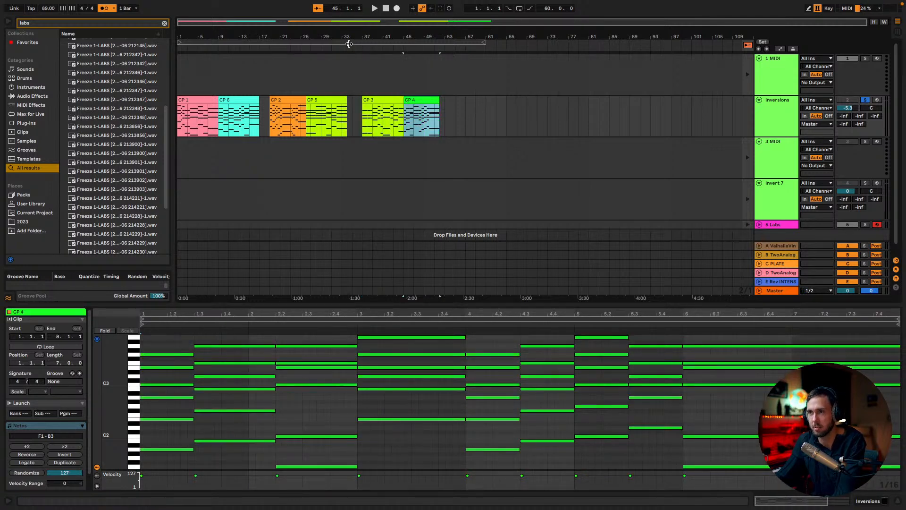
pyautogui.click(321, 97)
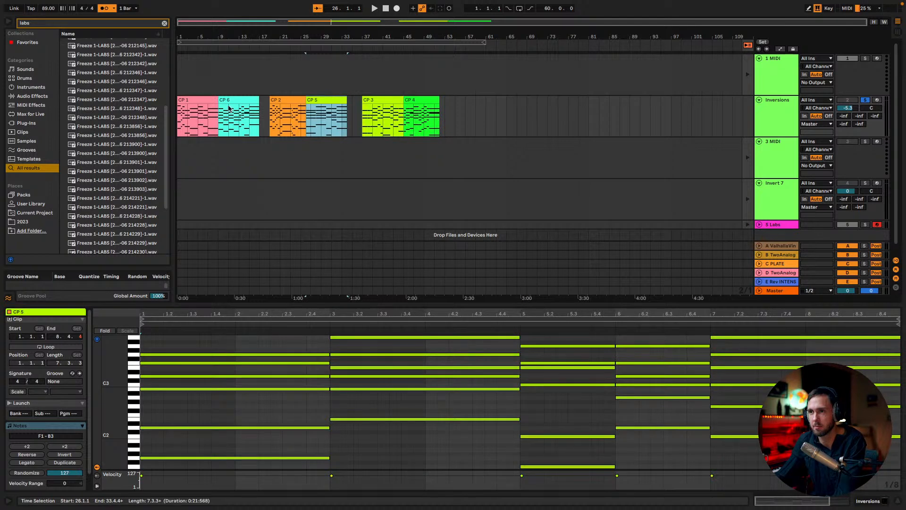
pyautogui.keyDown('shift'); pyautogui.click(195, 101); pyautogui.keyUp('shift')
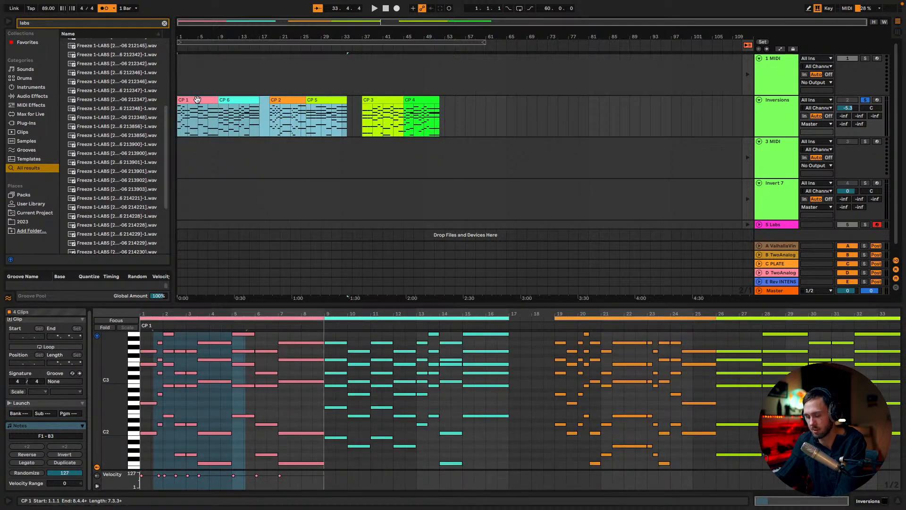
# Start saving the Live Set as a new file and choose the 2023 folder as its location.
pyautogui.click(56, 4)
pyautogui.click(53, 4)
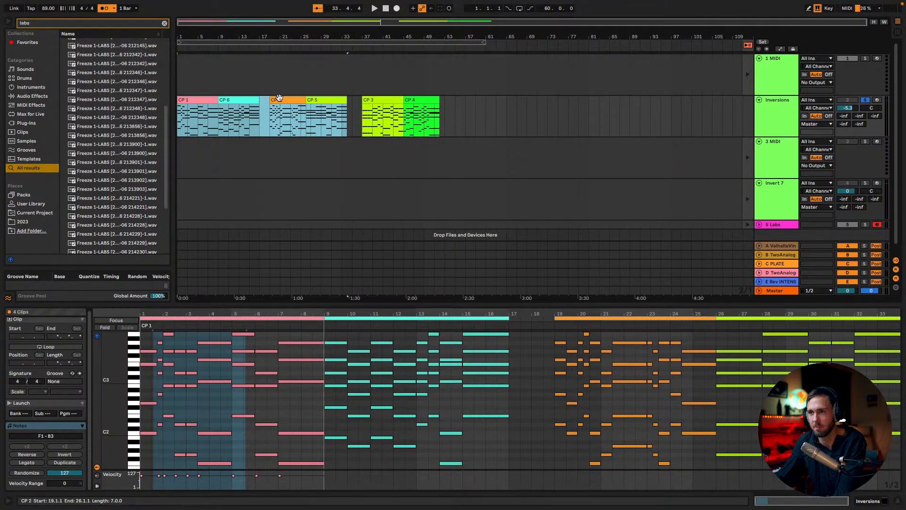
pyautogui.click(52, 6)
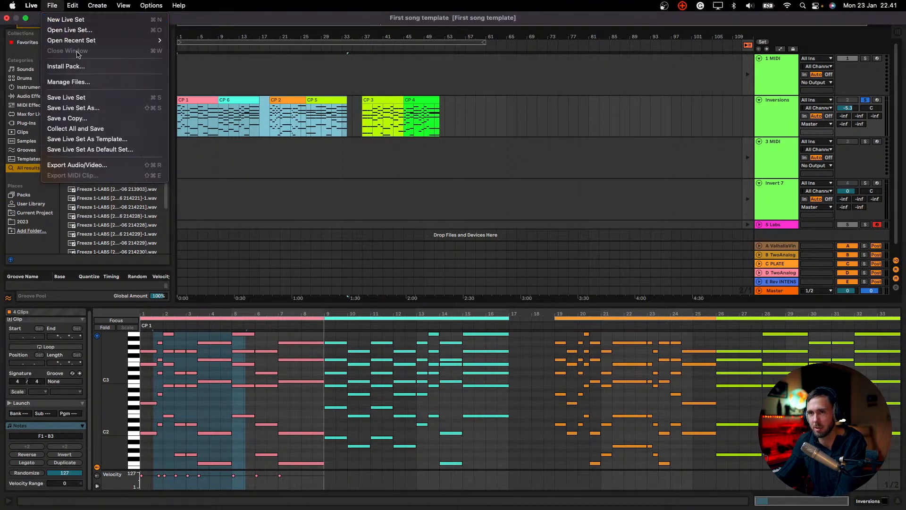
pyautogui.click(88, 107)
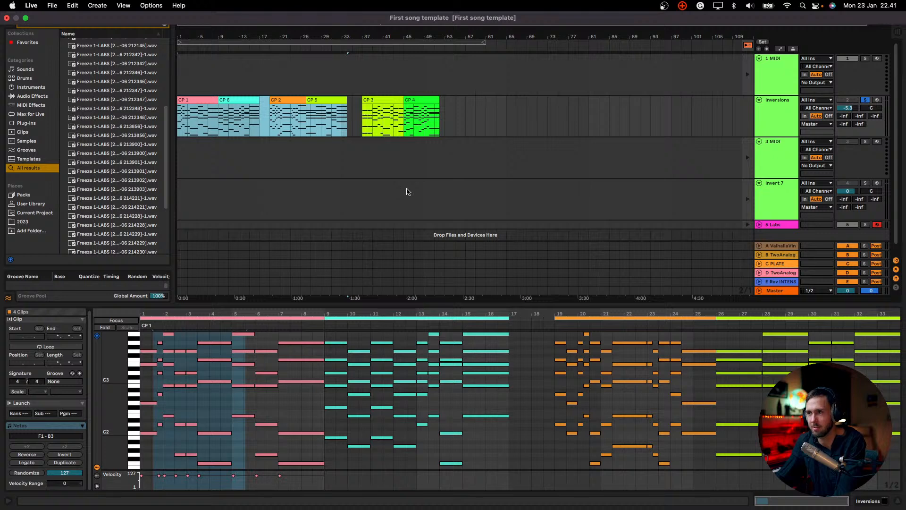
pyautogui.click(481, 145)
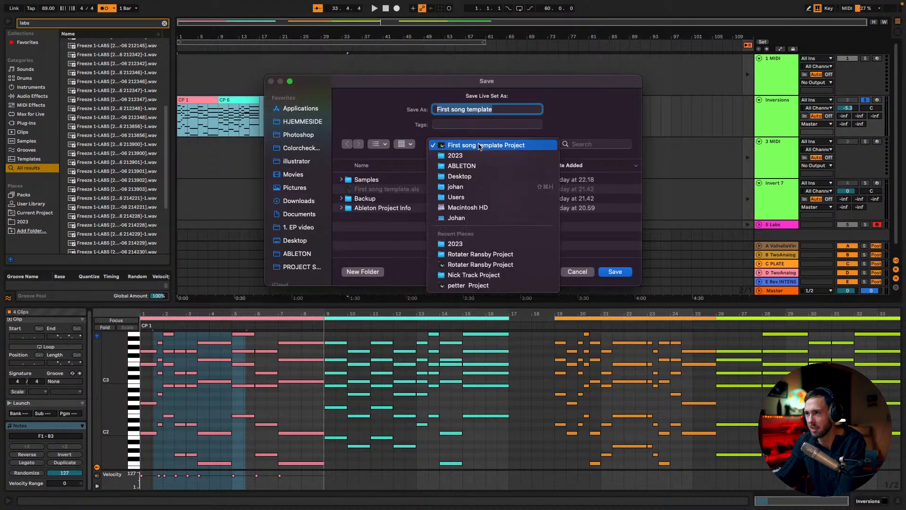
pyautogui.click(480, 155)
pyautogui.click(480, 144)
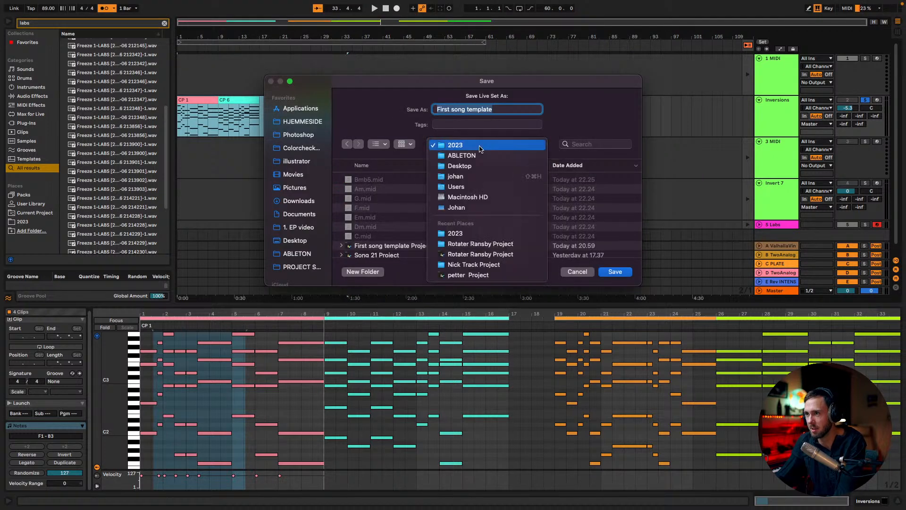
pyautogui.click(480, 146)
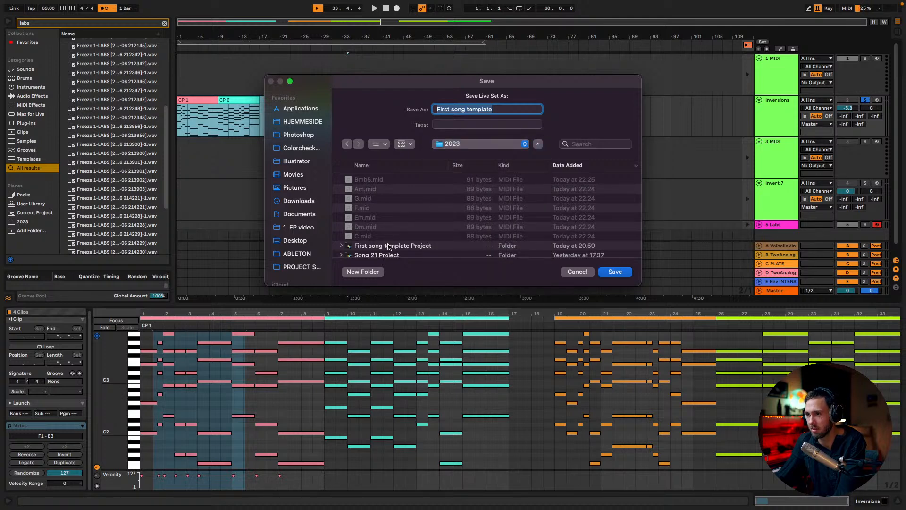
pyautogui.scroll(-3, 420, 194)
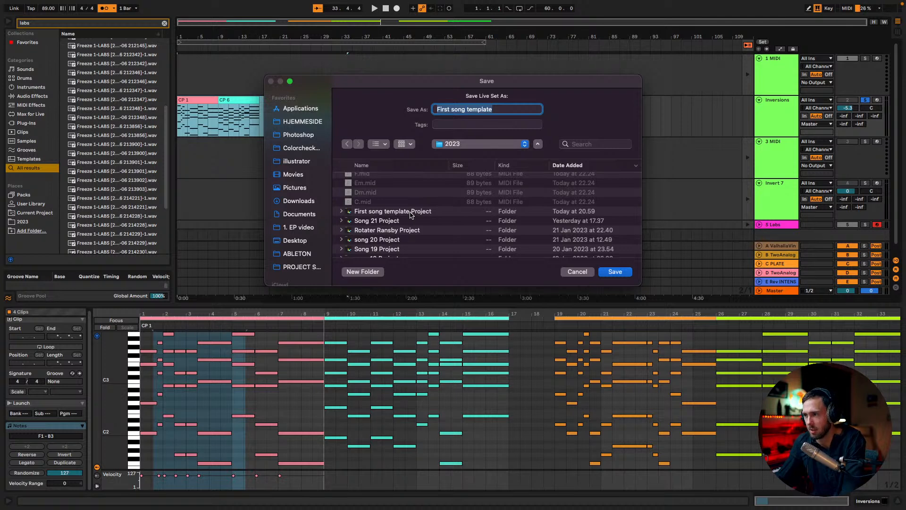
pyautogui.scroll(3, 419, 216)
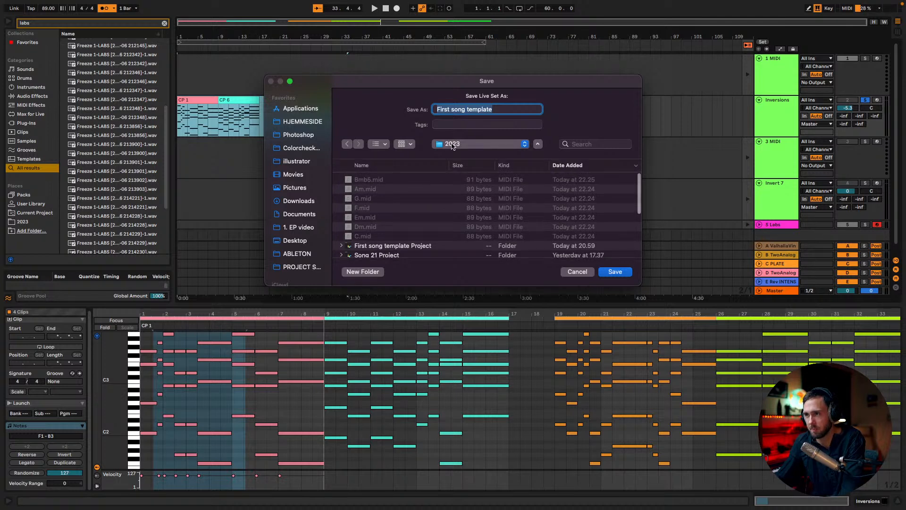
# Create a folder named "Song 22" inside 2023 and save the Live Set there as First song template.
pyautogui.click(362, 272)
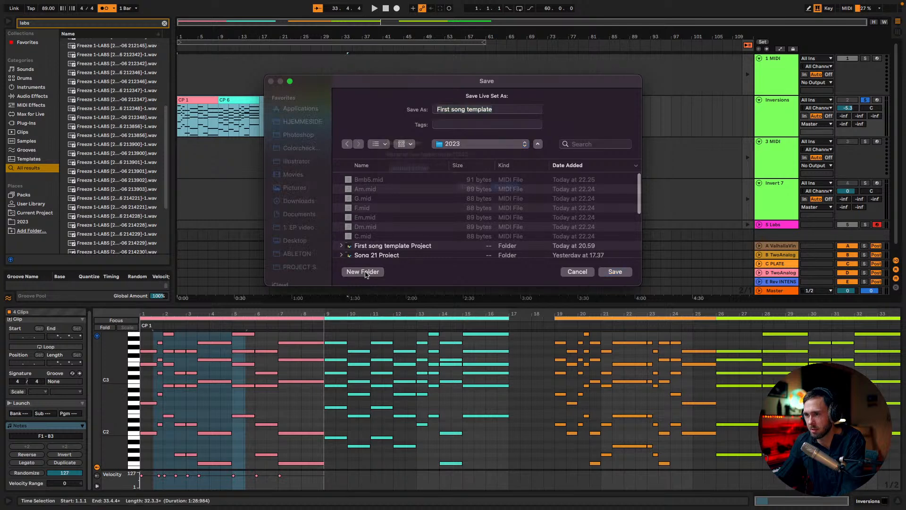
pyautogui.write('So')
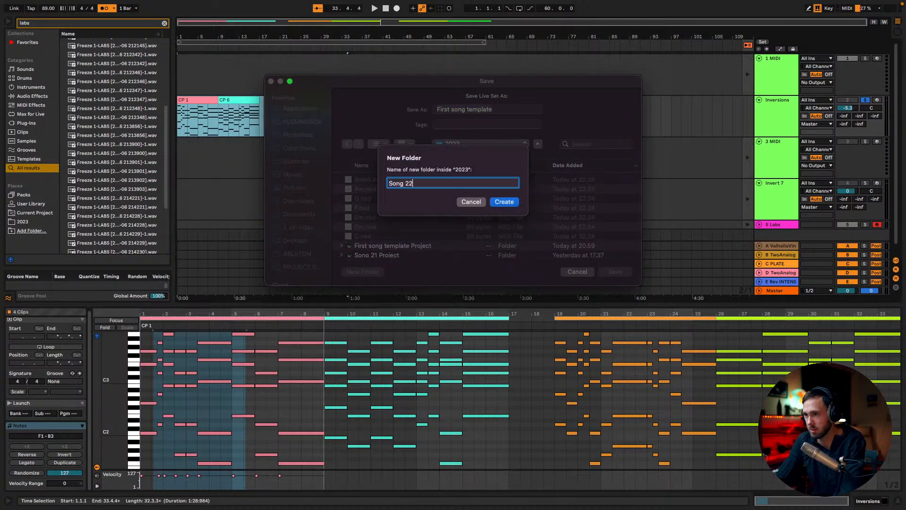
pyautogui.write('ng 22')
pyautogui.press('Return')
pyautogui.click(614, 272)
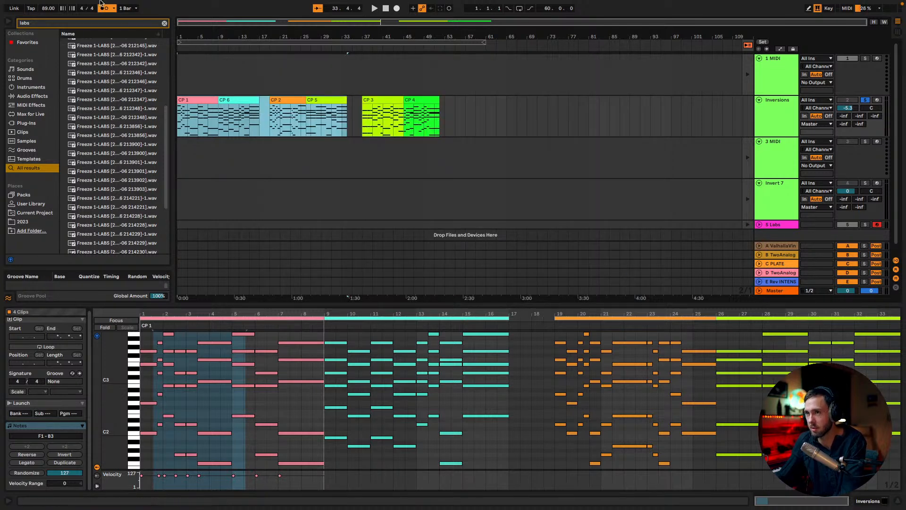
# Save the Live Set again in the new project folder under the name "Song 2".
pyautogui.click(52, 6)
pyautogui.click(74, 110)
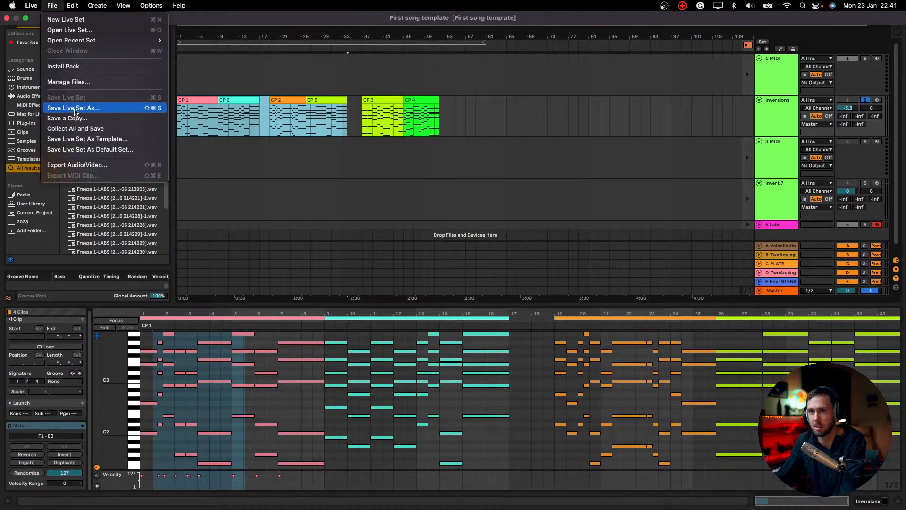
pyautogui.write('Song 2')
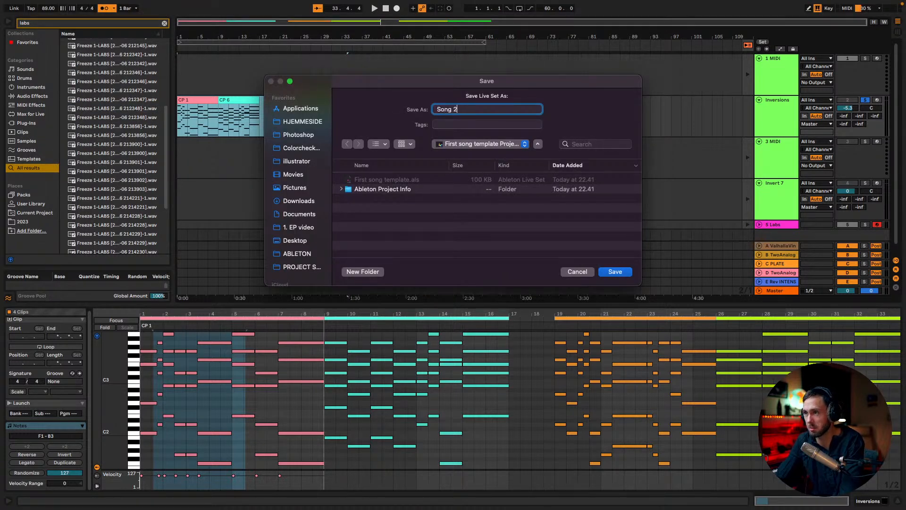
pyautogui.press('Return')
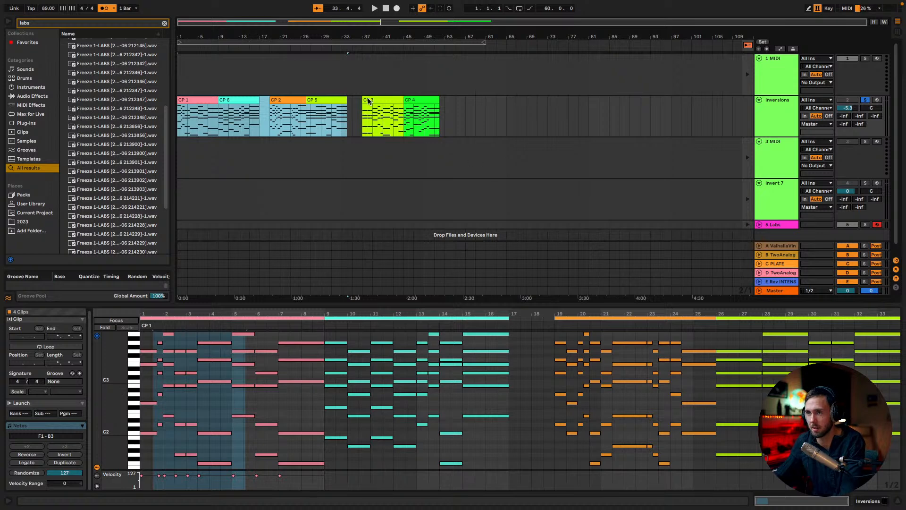
# Delete the selected CP 1, CP 6, CP 2 and CP 5 clips, keeping CP 3 and CP 4.
pyautogui.press('Delete')
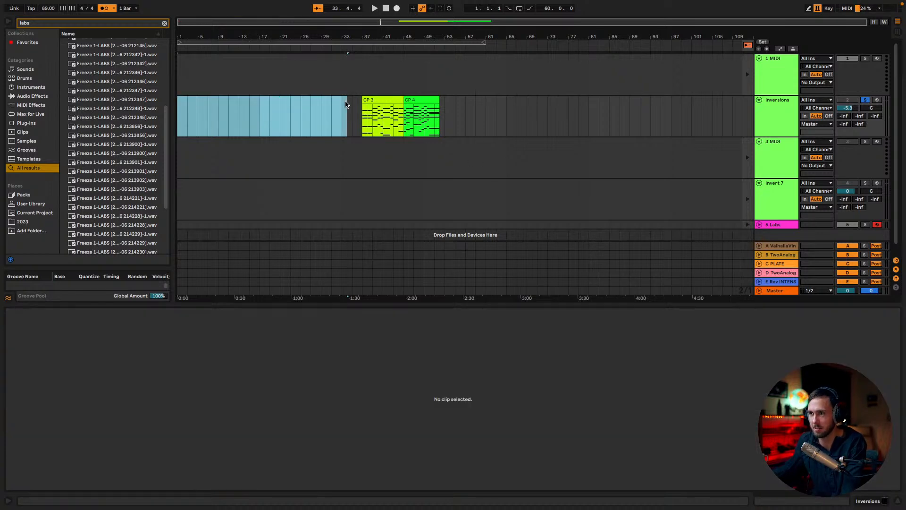
pyautogui.click(381, 107)
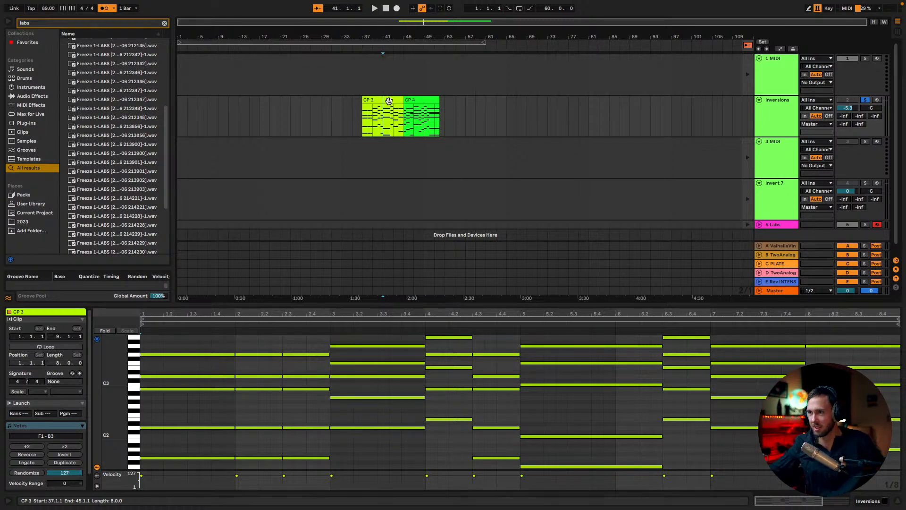
# Move the CP 3 clip to bar 1, then play it and duplicate it to bar 9.
pyautogui.click(388, 101)
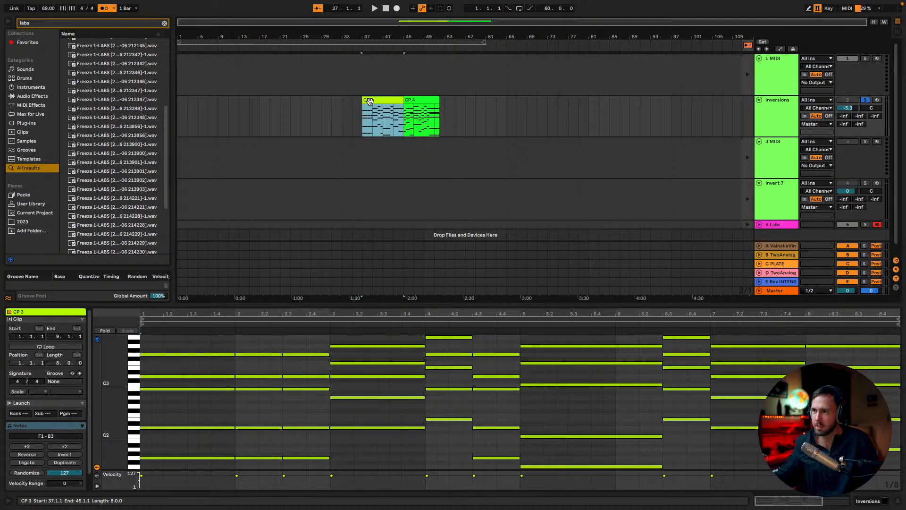
pyautogui.moveTo(387, 101); pyautogui.dragTo(189, 102)
pyautogui.press('space')
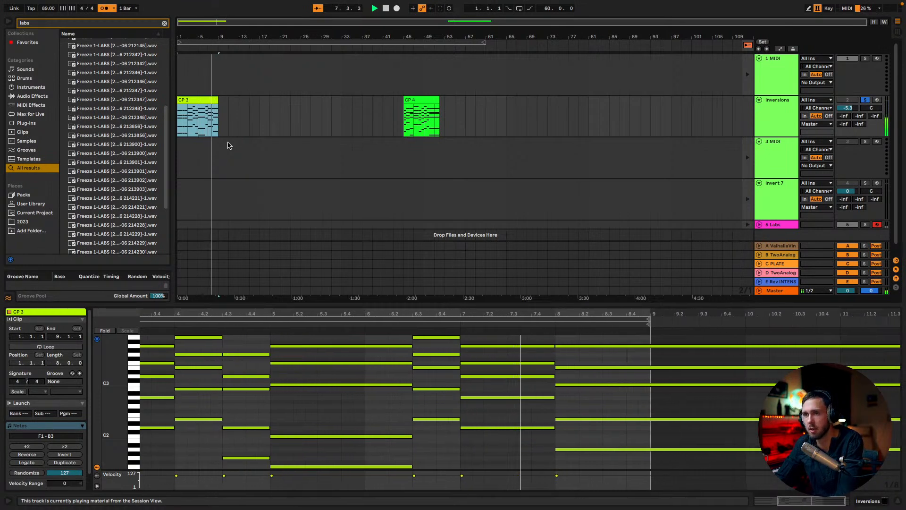
pyautogui.hotkey('ctrl', 'd')
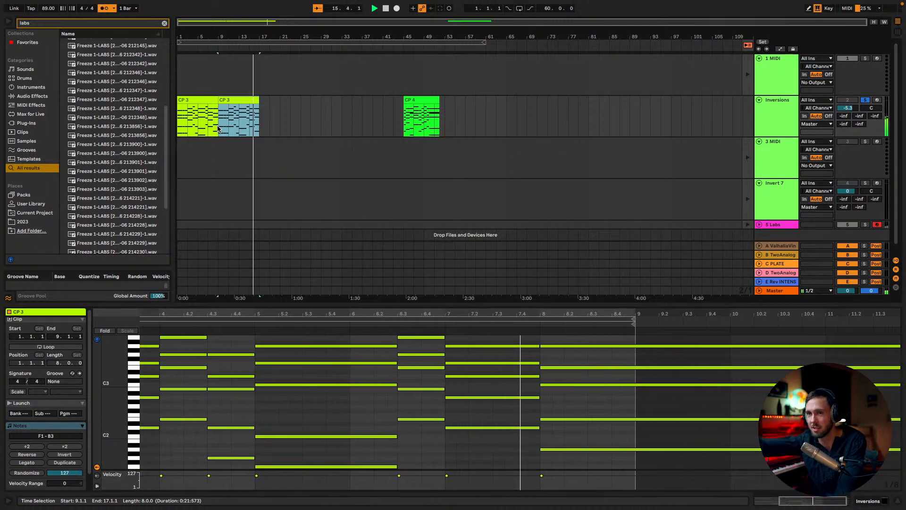
pyautogui.press('space')
# Rename the CP 3 clip at bar 1 to "Chorus" and duplicate it over the copy at bar 9.
pyautogui.click(199, 98)
pyautogui.hotkey('ctrl', 'r')
pyautogui.write('Chorus')
pyautogui.press('Return')
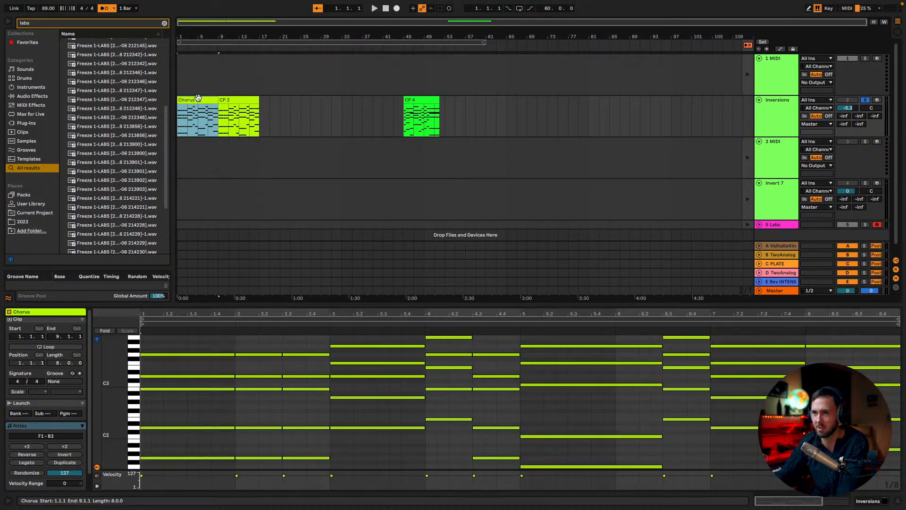
pyautogui.hotkey('ctrl', 'd')
# Move both Chorus clips together to bar 25 and place CP 4 at bar 1.
pyautogui.click(205, 101)
pyautogui.keyDown('shift'); pyautogui.click(245, 102); pyautogui.keyUp('shift')
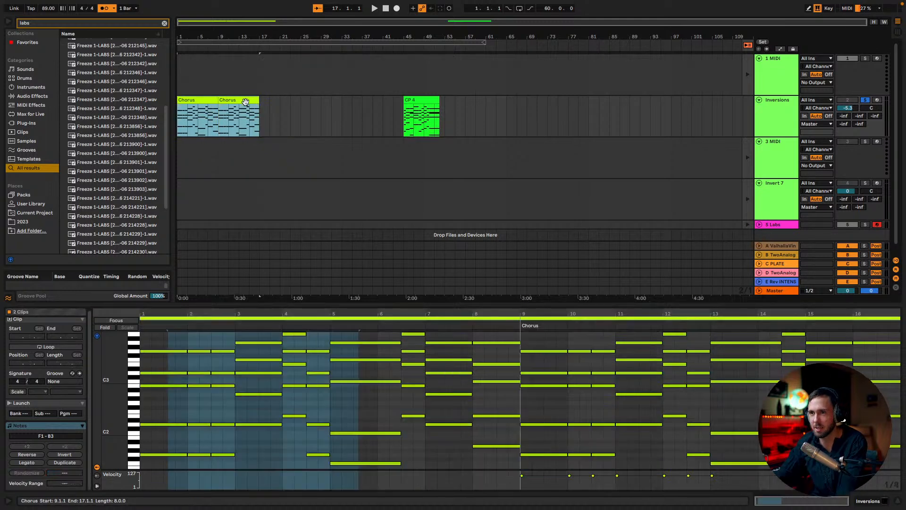
pyautogui.moveTo(194, 102); pyautogui.dragTo(318, 109)
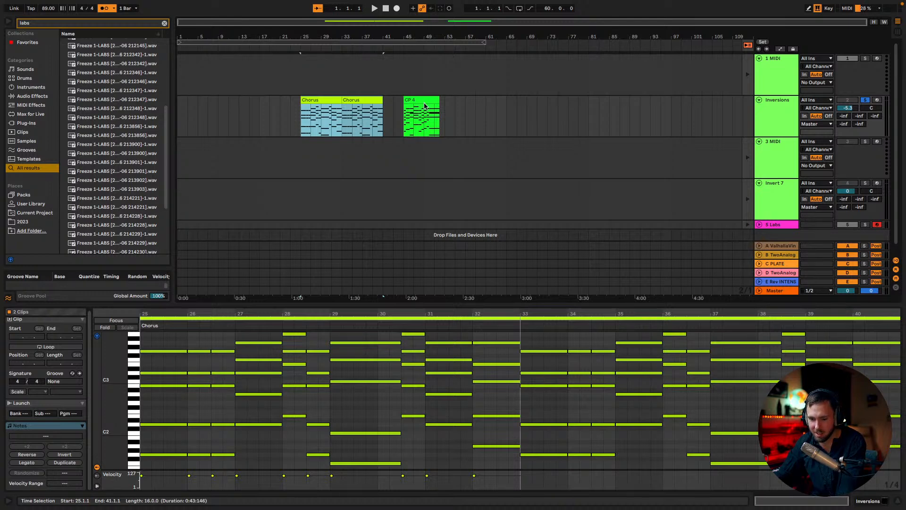
pyautogui.moveTo(422, 101); pyautogui.dragTo(197, 110)
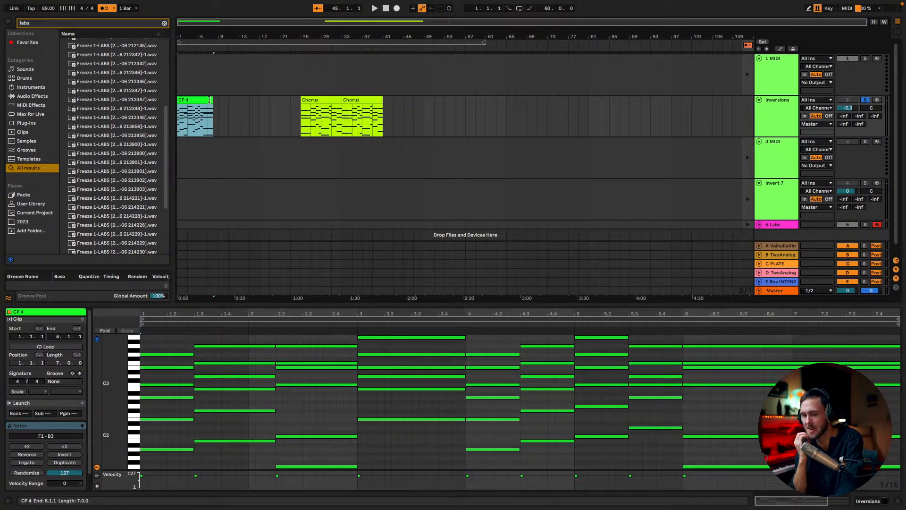
# Move CP 4 to bar 49, return both Chorus clips to bar 1, and play from there.
pyautogui.moveTo(203, 100); pyautogui.dragTo(443, 102)
pyautogui.click(370, 103)
pyautogui.keyDown('shift'); pyautogui.click(328, 102); pyautogui.keyUp('shift')
pyautogui.moveTo(320, 102); pyautogui.dragTo(196, 104)
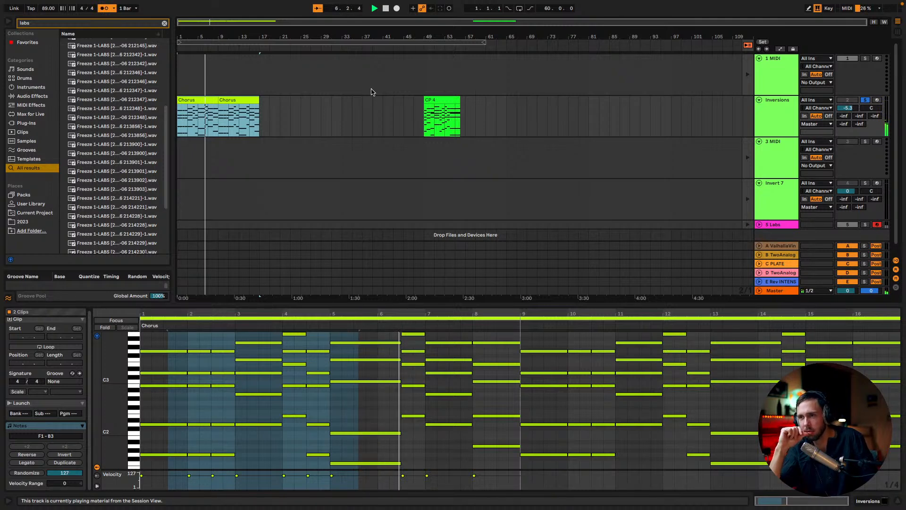
# Replace the second Chorus clip with CP 4 at bar 9 while the arrangement plays.
pyautogui.click(242, 101)
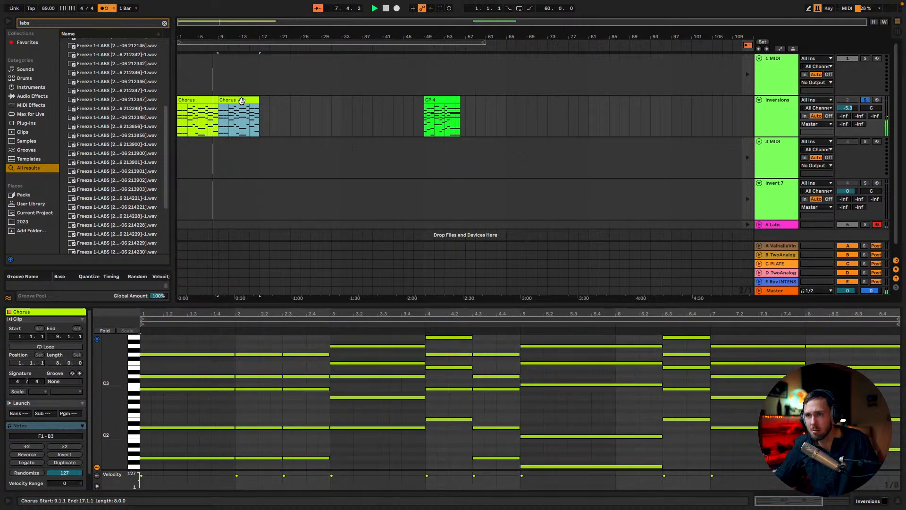
pyautogui.press('Delete')
pyautogui.moveTo(443, 107); pyautogui.dragTo(239, 106)
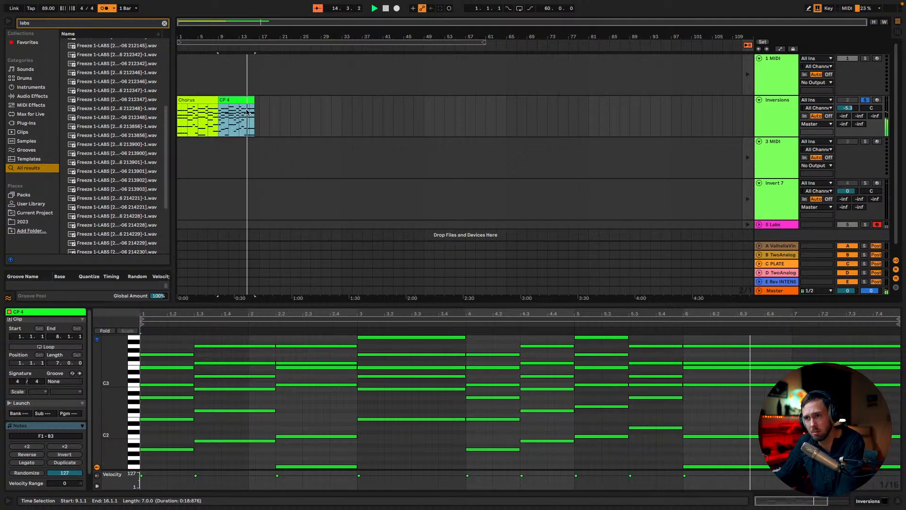
# Duplicate the CP 4 clip at bar 9 three times so its copies start at bars 16, 23 and 30.
pyautogui.hotkey('ctrl', 'd')
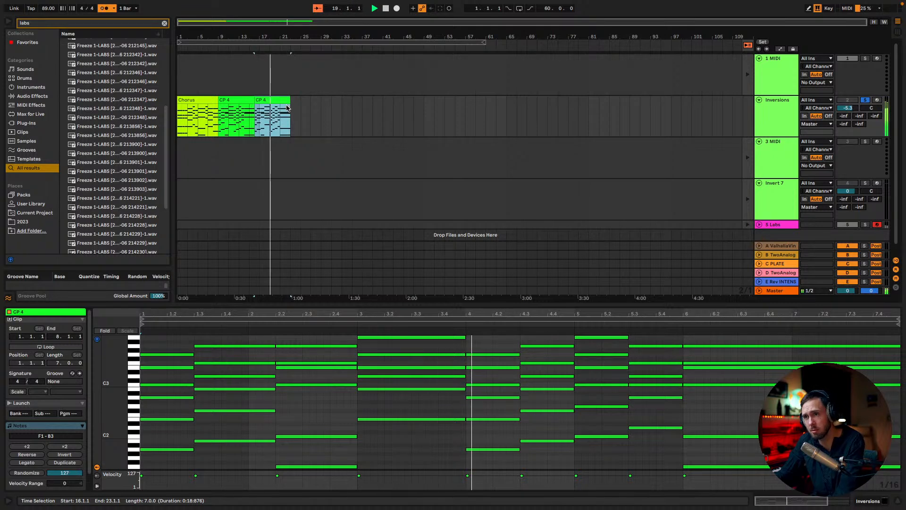
pyautogui.hotkey('ctrl', 'd')
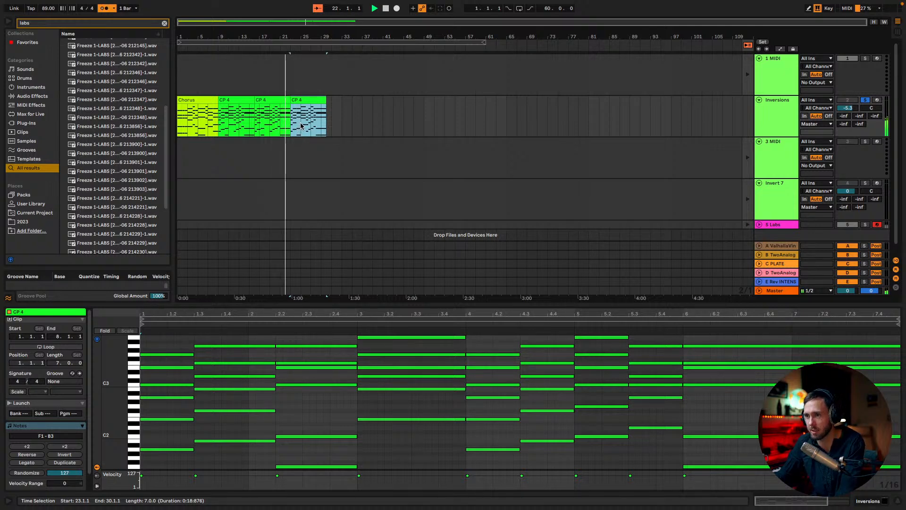
pyautogui.hotkey('ctrl', 'd')
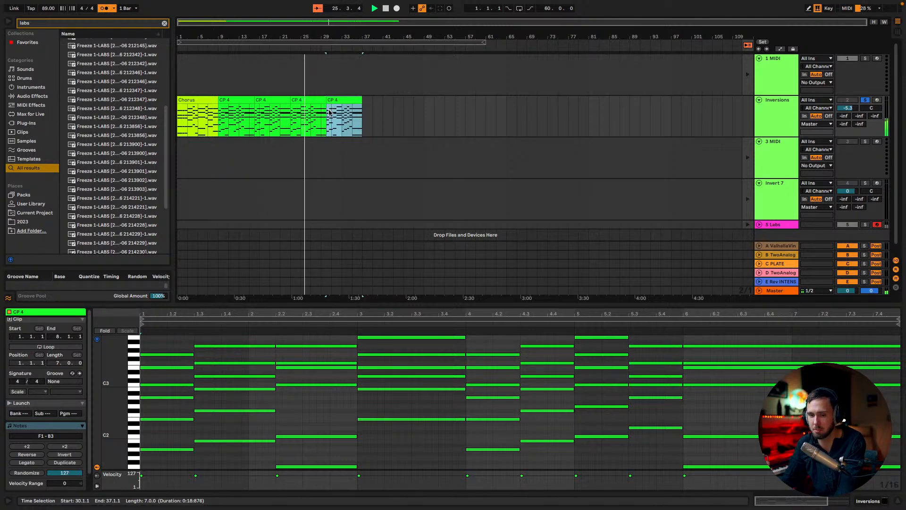
# Copy the opening Chorus clip to bar 37 and duplicate it once to bar 45.
pyautogui.press('Tab')
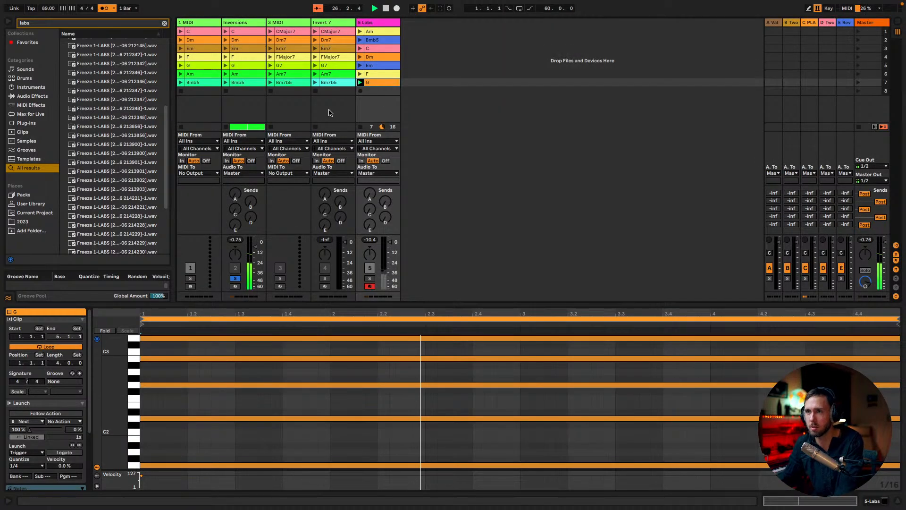
pyautogui.press('Tab')
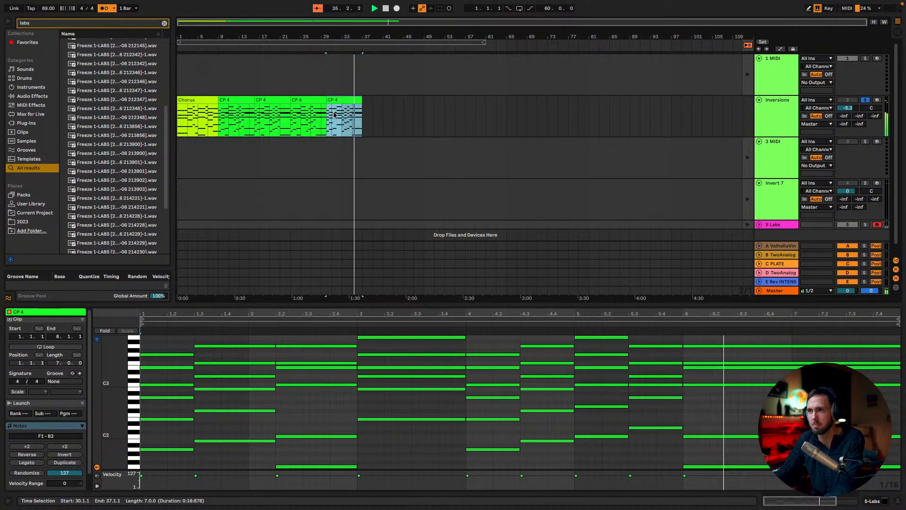
pyautogui.moveTo(201, 112); pyautogui.dragTo(385, 109)
pyautogui.hotkey('ctrl', 'd')
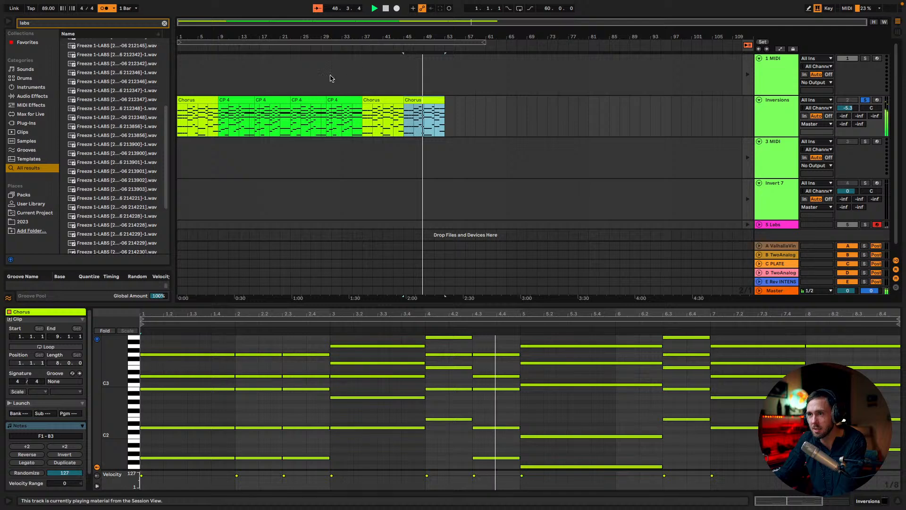
# Copy the first two CP 4 clips and paste them after the last Chorus, at bar 53.
pyautogui.click(242, 99)
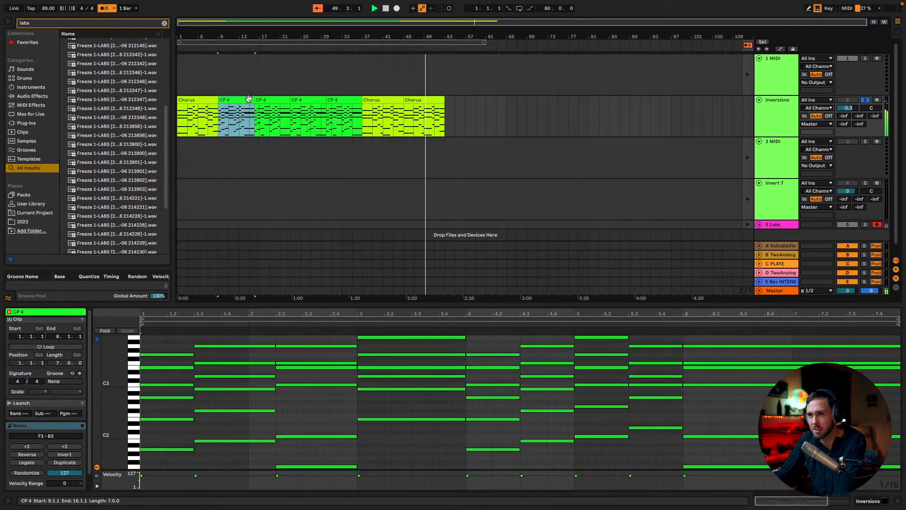
pyautogui.keyDown('shift'); pyautogui.click(278, 99); pyautogui.keyUp('shift')
pyautogui.hotkey('ctrl', 'c')
pyautogui.click(447, 121)
pyautogui.hotkey('ctrl', 'v')
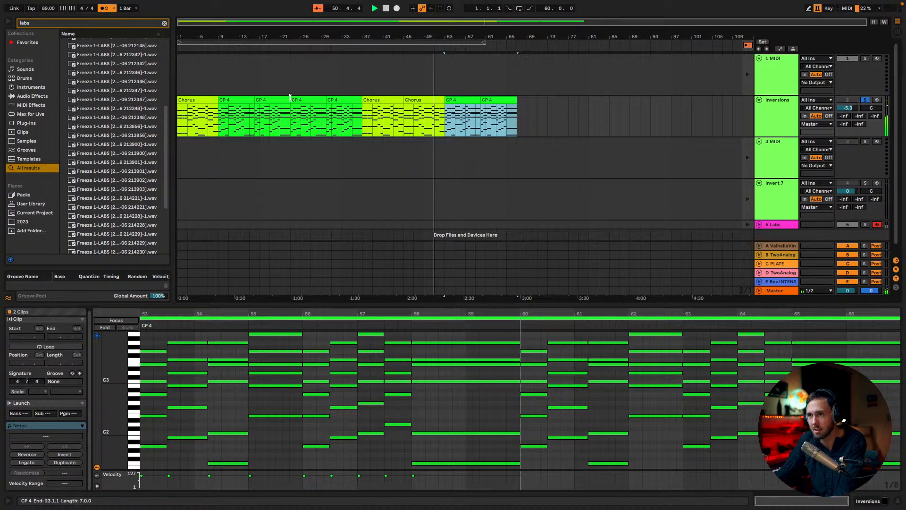
# Copy the two Chorus clips at bars 37 and 45 and paste them after the last CP 4 clip.
pyautogui.click(410, 100)
pyautogui.keyDown('shift'); pyautogui.click(398, 101); pyautogui.keyUp('shift')
pyautogui.hotkey('ctrl', 'c')
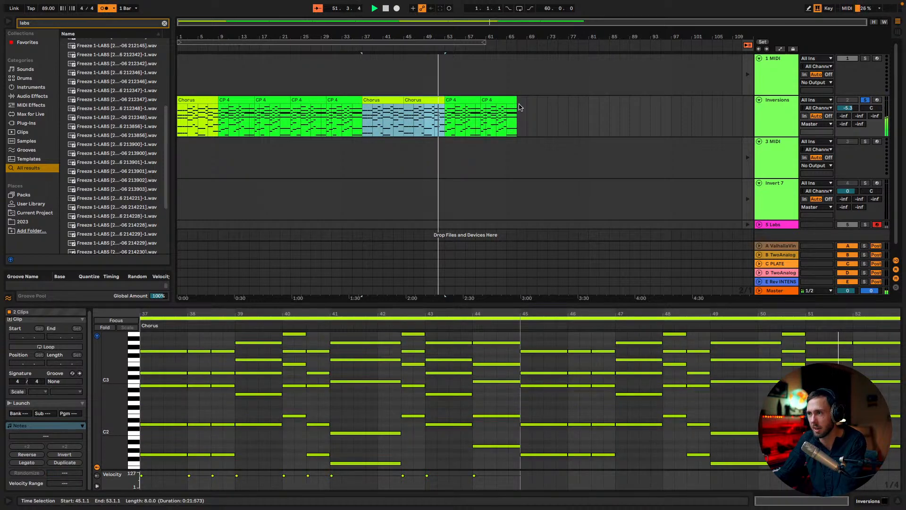
pyautogui.click(519, 109)
pyautogui.hotkey('ctrl', 'v')
# Delete the two CP 4 clips at bars 16 and 23 together with their time, closing the gap.
pyautogui.click(306, 100)
pyautogui.keyDown('shift'); pyautogui.click(244, 100); pyautogui.keyUp('shift')
pyautogui.click(269, 100)
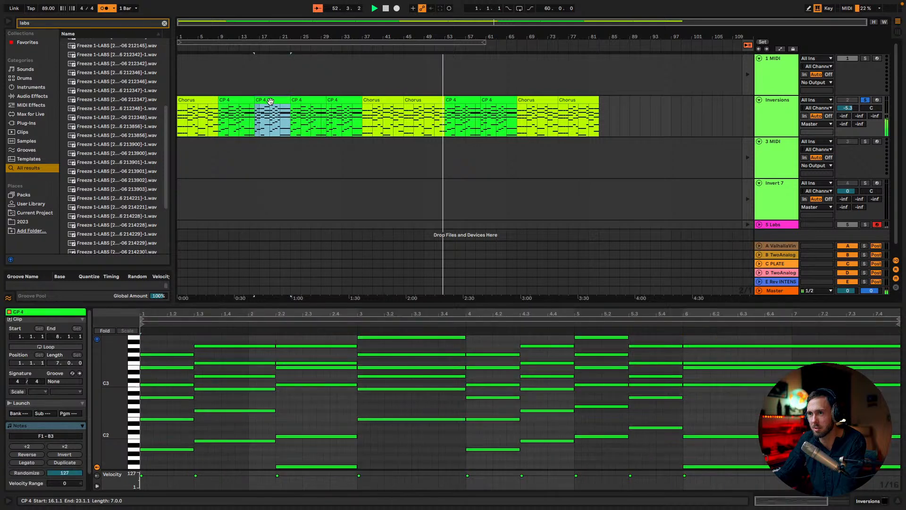
pyautogui.keyDown('shift'); pyautogui.click(306, 100); pyautogui.keyUp('shift')
pyautogui.hotkey('ctrl', 'shift', 'Delete')
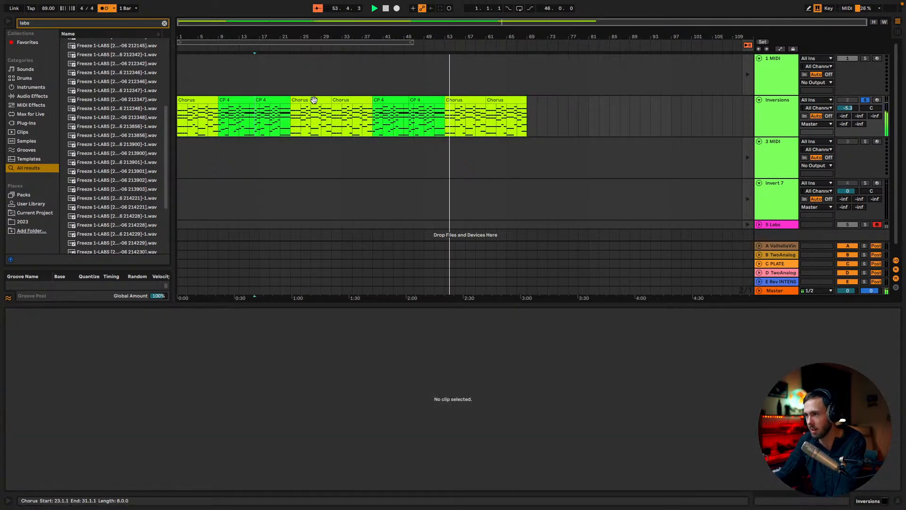
# Stop playback and review the song structure clip by clip, from the opening Chorus to the final one.
pyautogui.press('space')
pyautogui.click(197, 99)
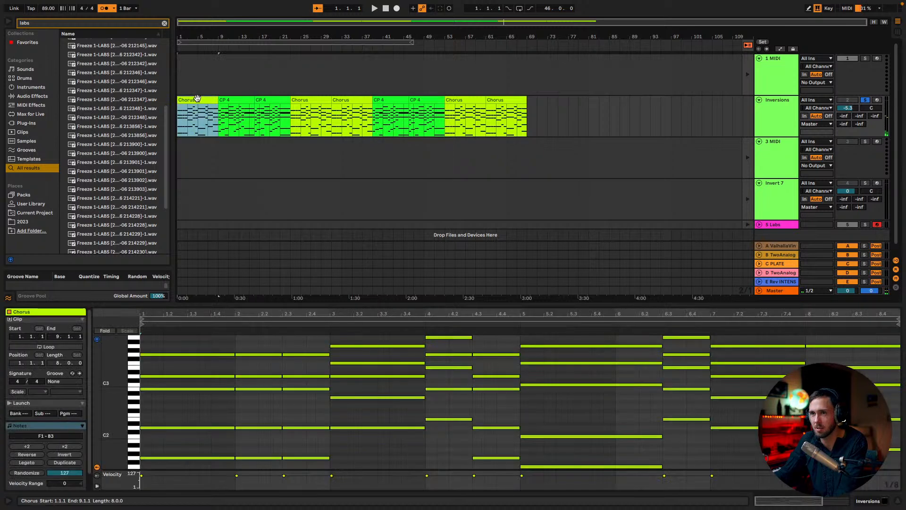
pyautogui.click(235, 101)
pyautogui.click(276, 100)
pyautogui.click(307, 99)
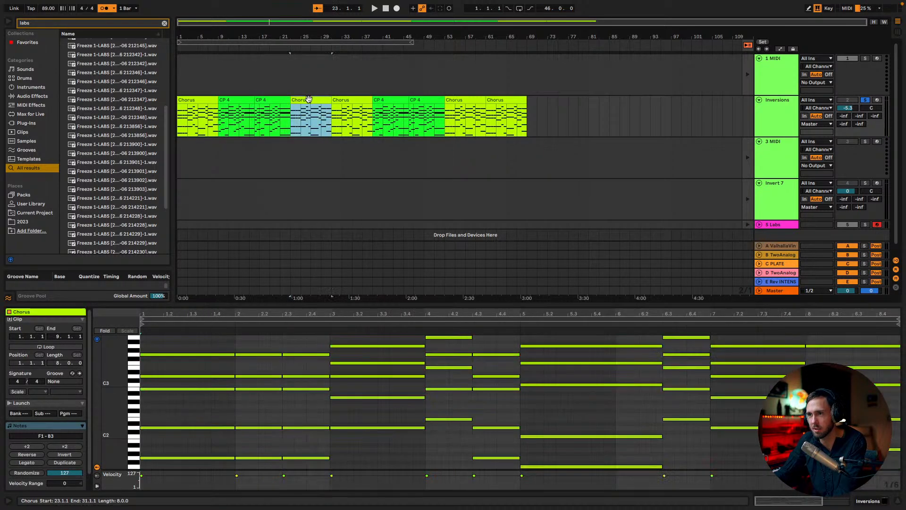
pyautogui.click(346, 100)
pyautogui.click(385, 100)
pyautogui.click(423, 101)
pyautogui.click(454, 100)
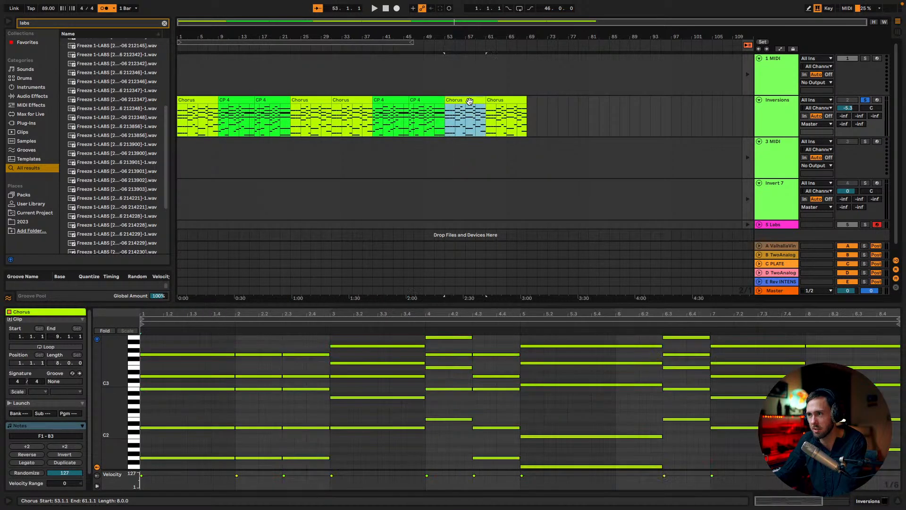
pyautogui.click(492, 101)
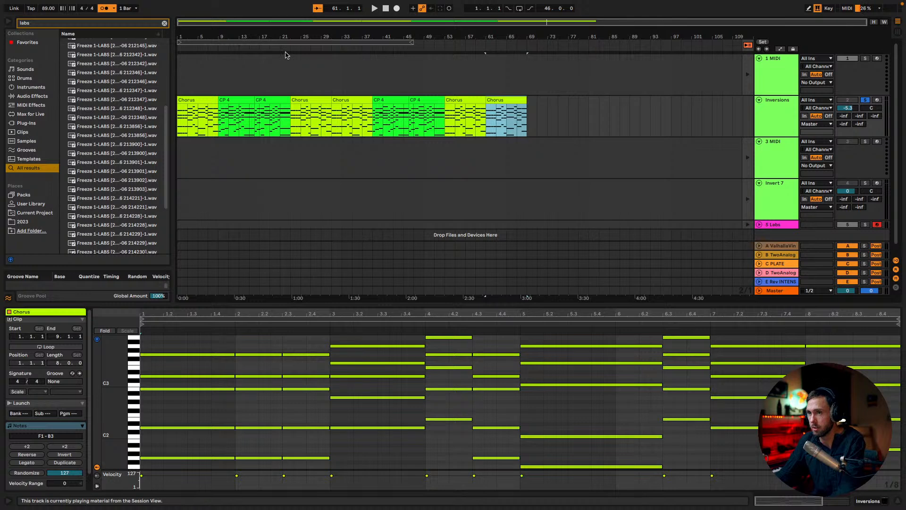
# Switch to the Chrome browser and open the 5-Min A Day writing page in a new tab.
pyautogui.moveTo(377, 3)
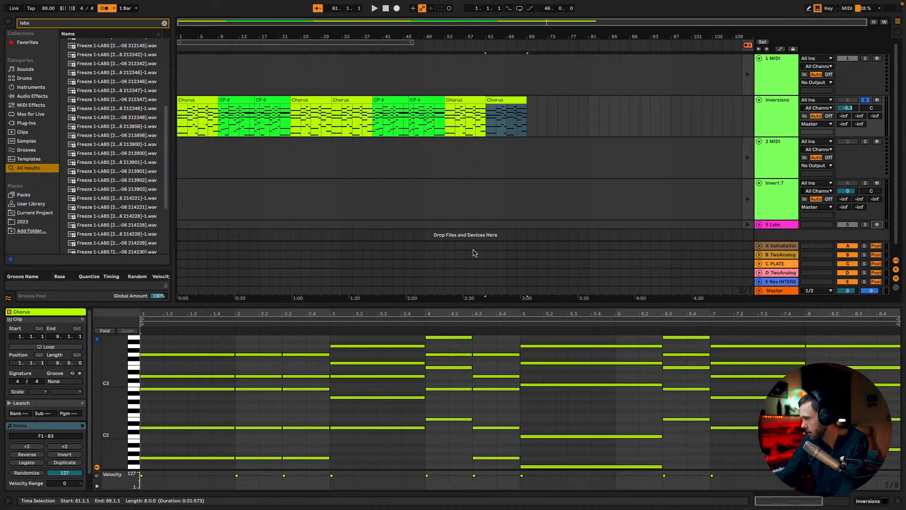
pyautogui.hotkey('ctrl', 'Left')
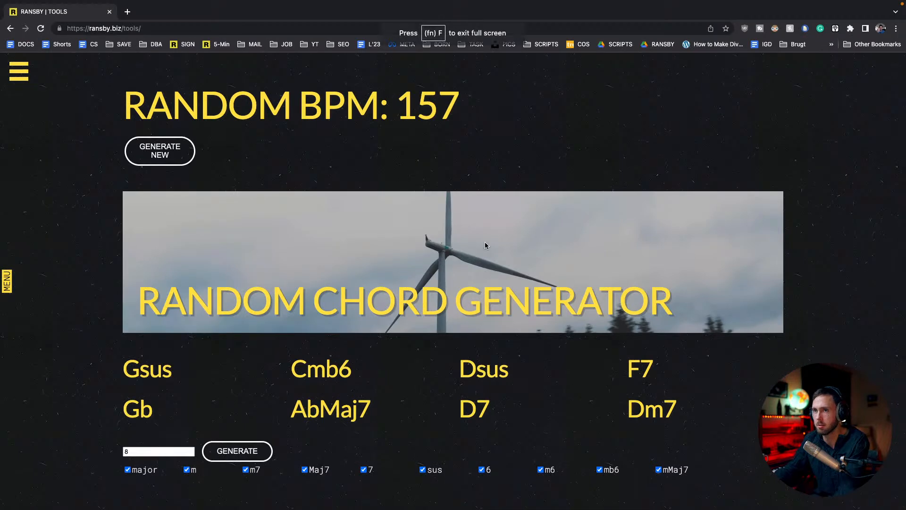
pyautogui.keyDown('shift'); pyautogui.keyDown('super'); pyautogui.click(218, 44); pyautogui.keyUp('super'); pyautogui.keyUp('shift')
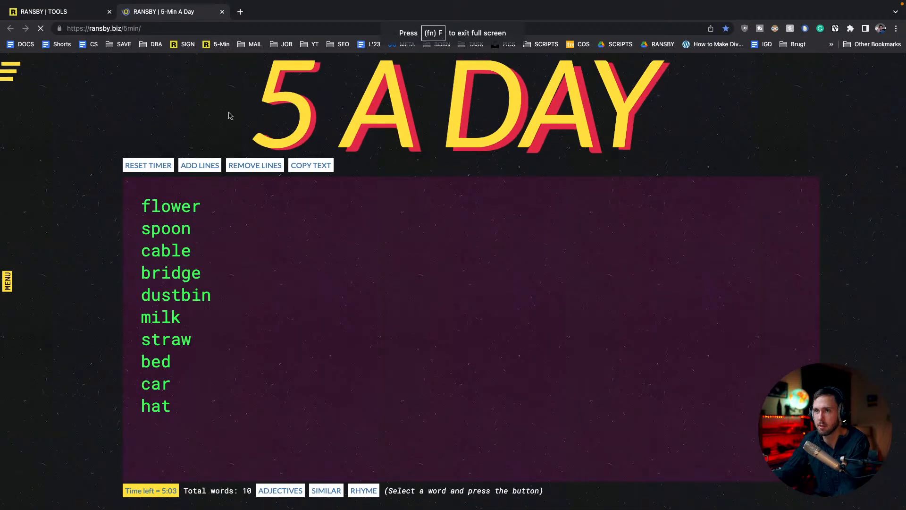
# Clear all the sample words from the 5 A Day writing area, leaving the empty page open.
pyautogui.scroll(-1, 249, 236)
pyautogui.click(248, 335)
pyautogui.press('super+a')
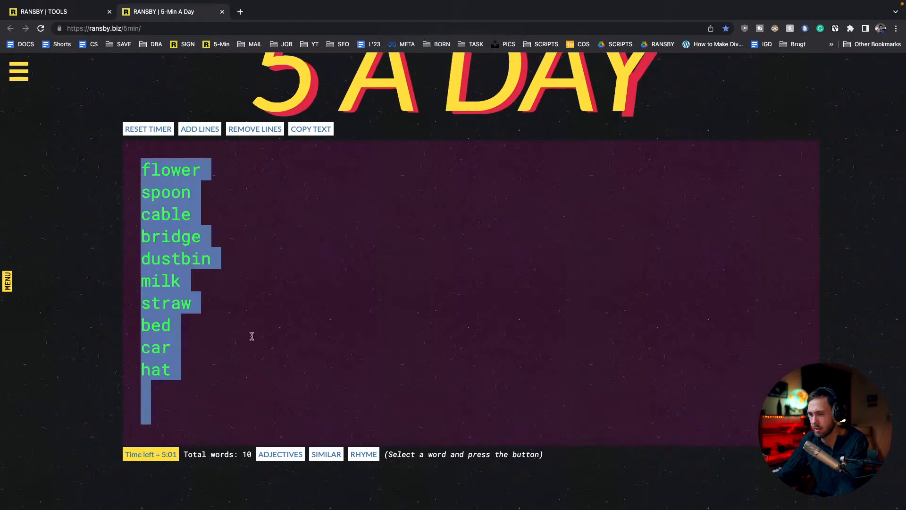
pyautogui.press('BackSpace')
pyautogui.click(77, 9)
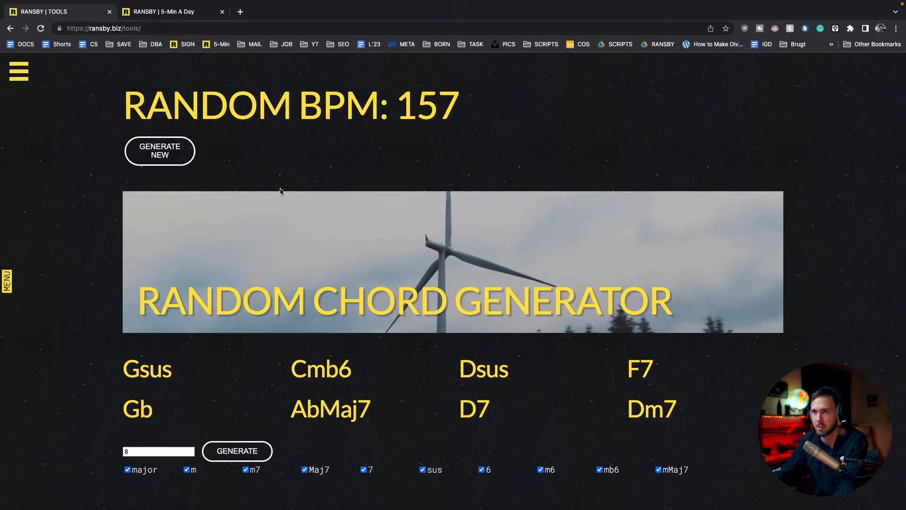
pyautogui.click(184, 13)
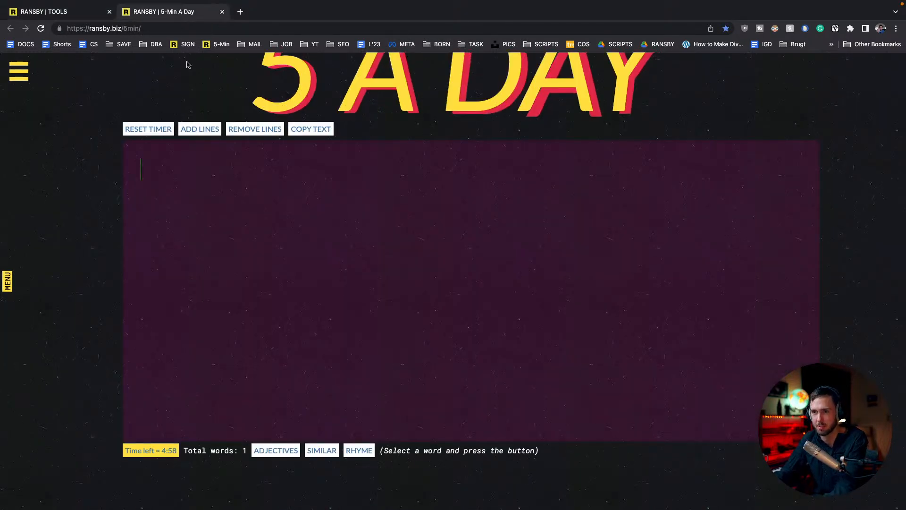
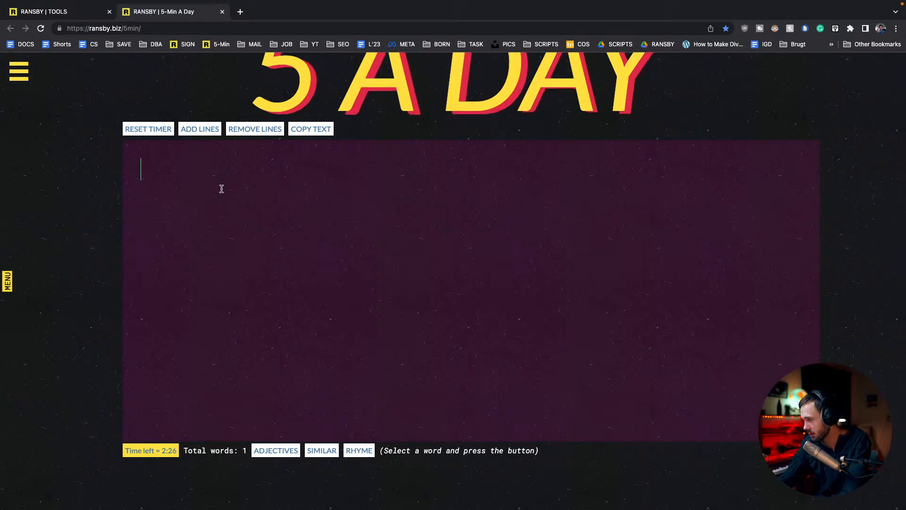
pyautogui.write('Ocean')
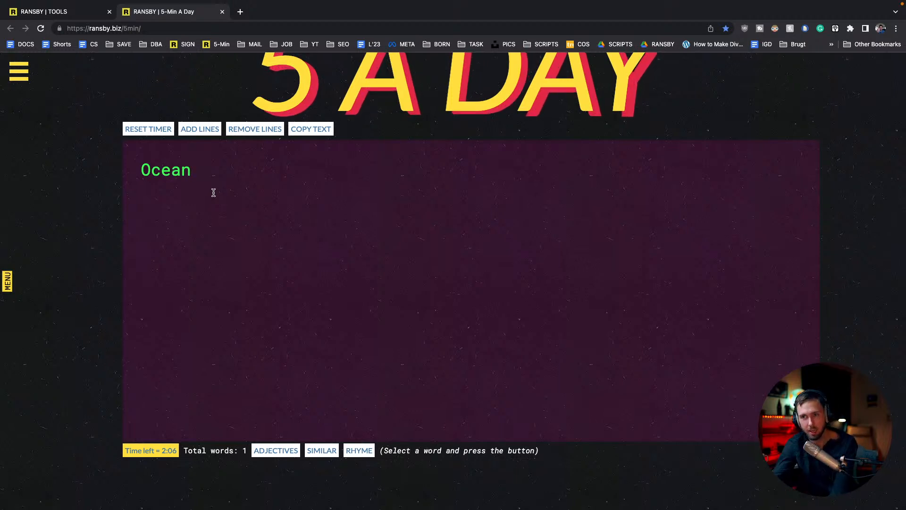
pyautogui.press('BackSpace')
pyautogui.press('BackSpace')
pyautogui.press('BackSpace')
pyautogui.press('BackSpace')
pyautogui.press('BackSpace')
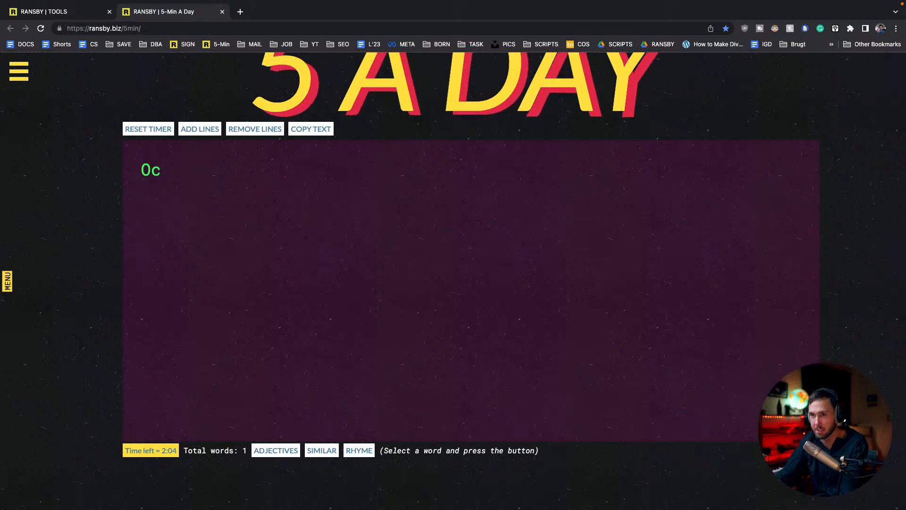
# Enter "Music" as the prompt word in the writing area and reset the timer.
pyautogui.write('Music')
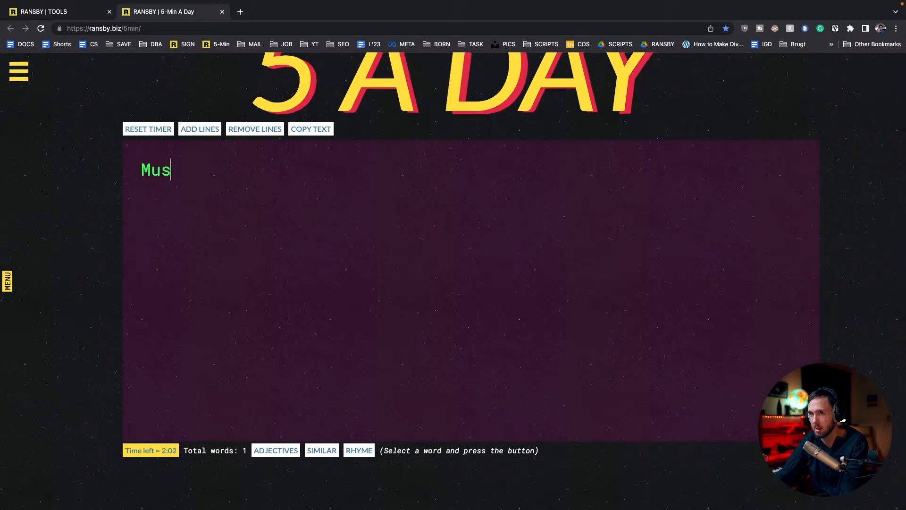
pyautogui.click(134, 131)
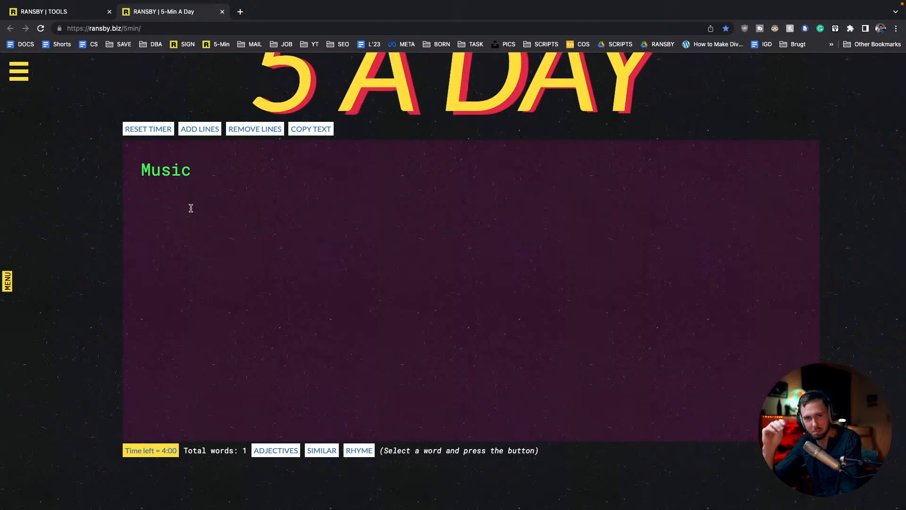
pyautogui.click(216, 178)
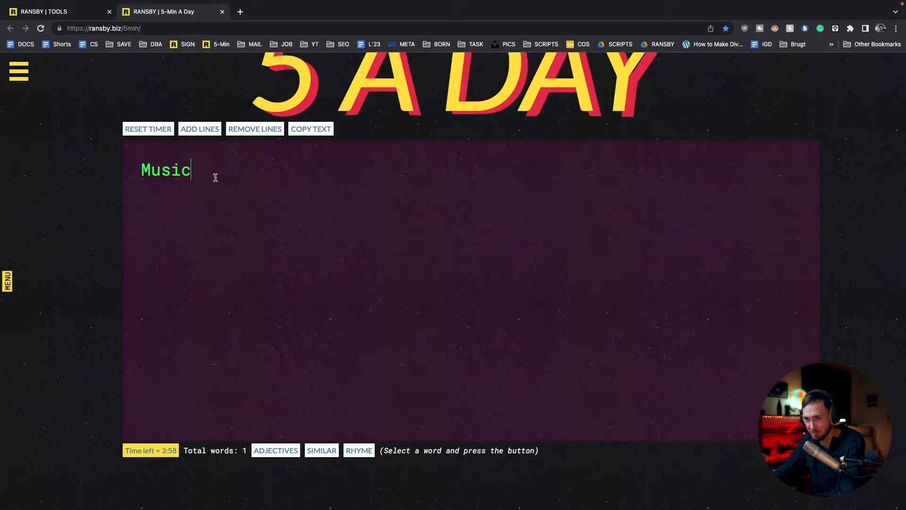
pyautogui.click(153, 128)
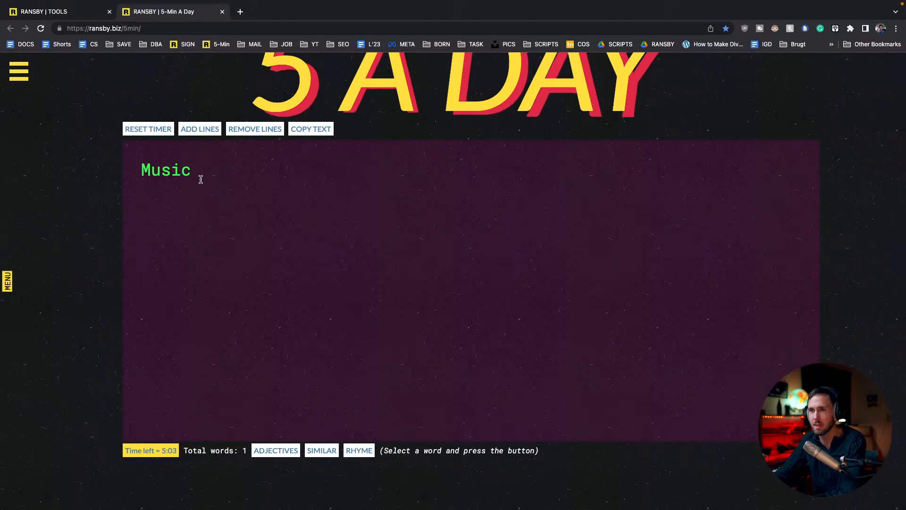
# Continue the free-write after "Music" with ", music is my life, music is what makes my day, waves".
pyautogui.write(',')
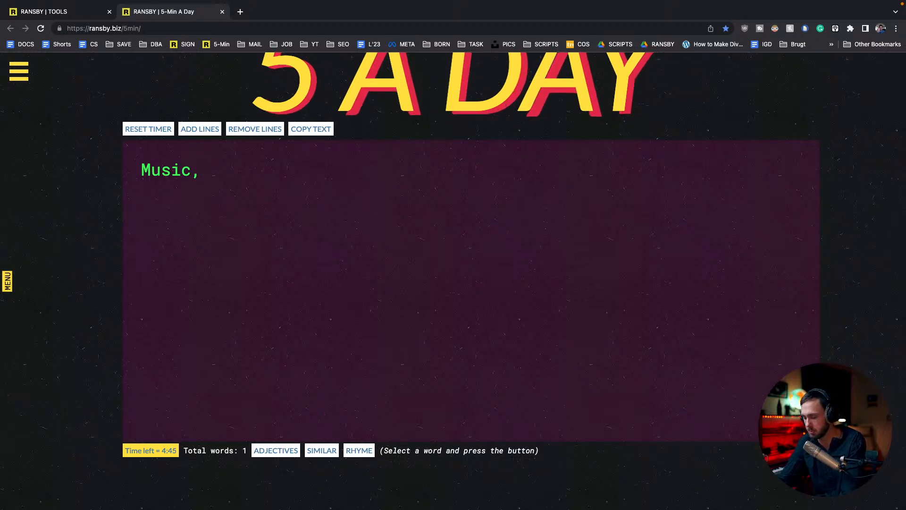
pyautogui.write('music is ')
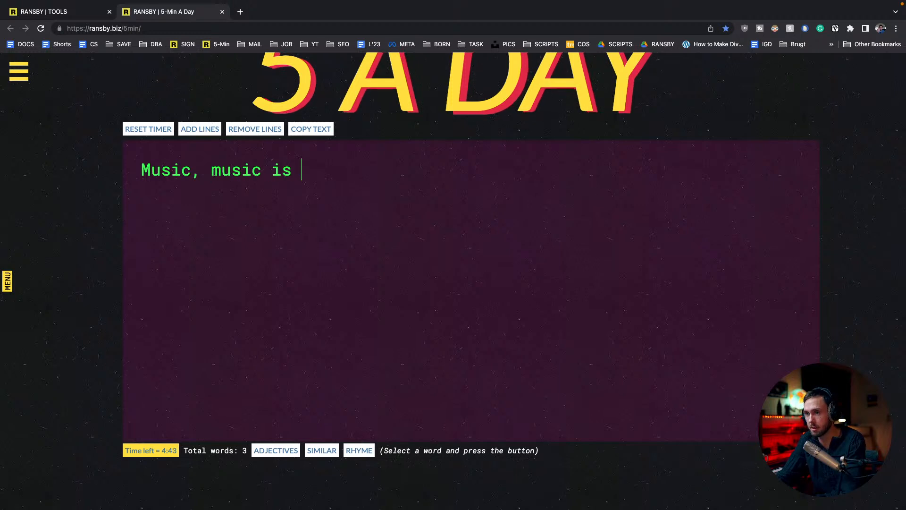
pyautogui.write('my life,')
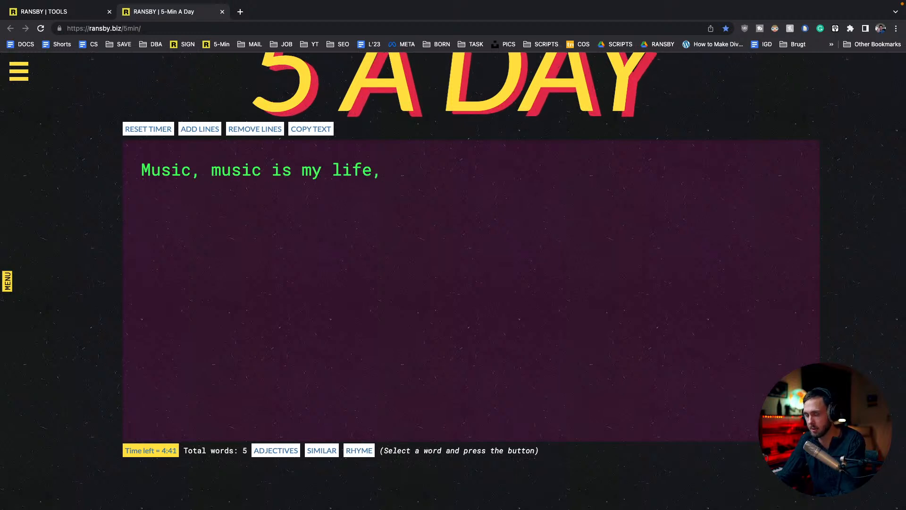
pyautogui.write(' music is')
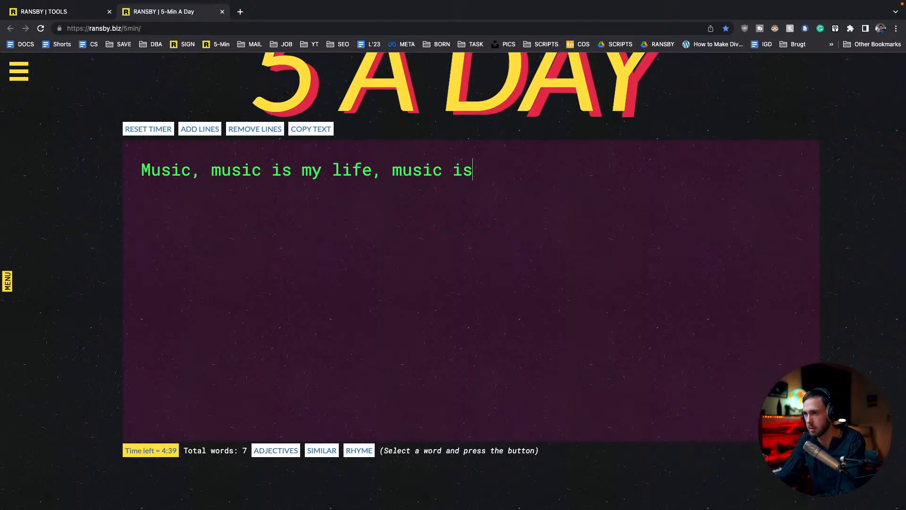
pyautogui.write(' what m')
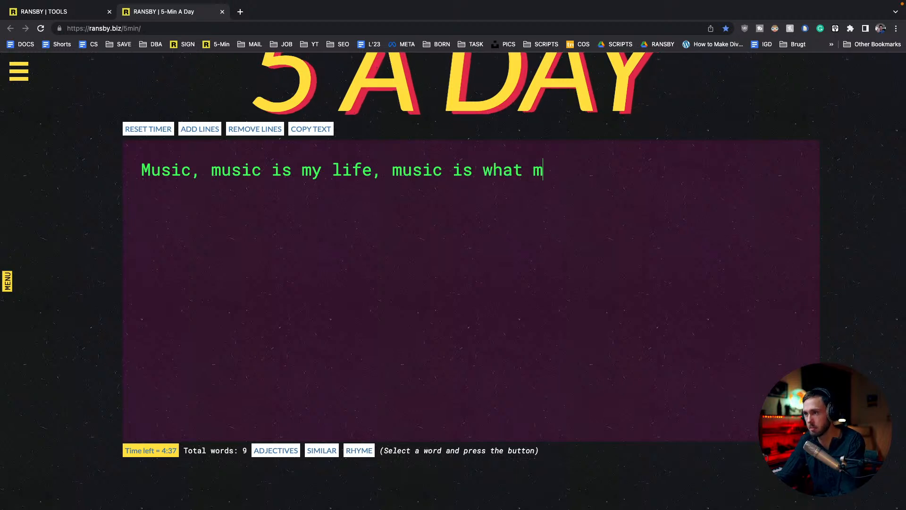
pyautogui.write('akes my da')
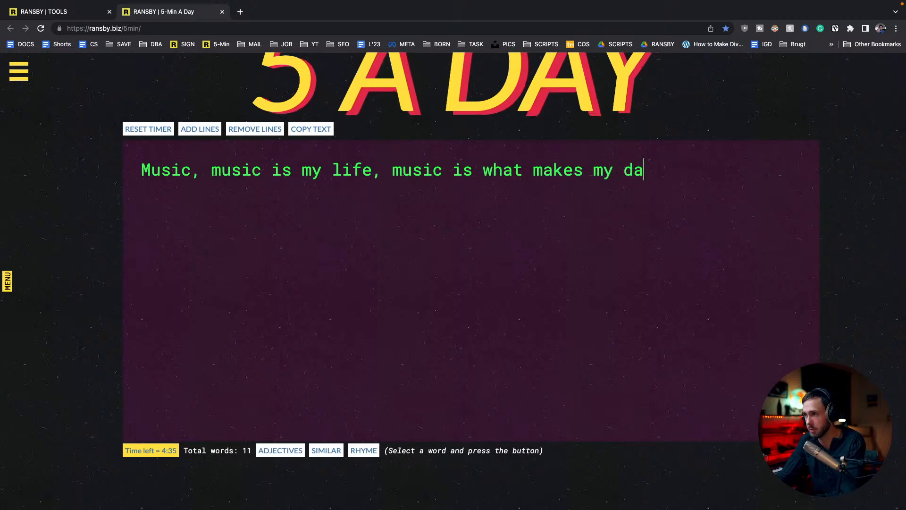
pyautogui.write('y, waves')
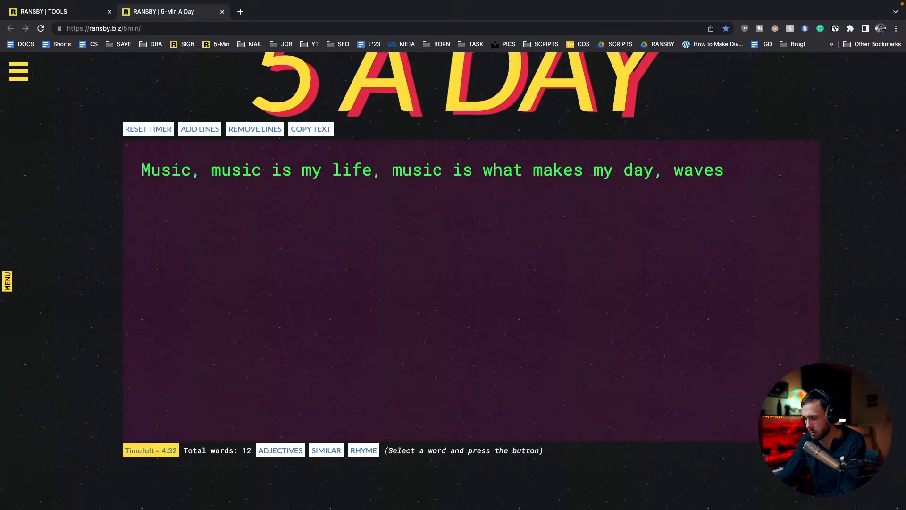
# Extend the free-write after "waves" with ", magic, makes me wanna dance,".
pyautogui.write(', magic,')
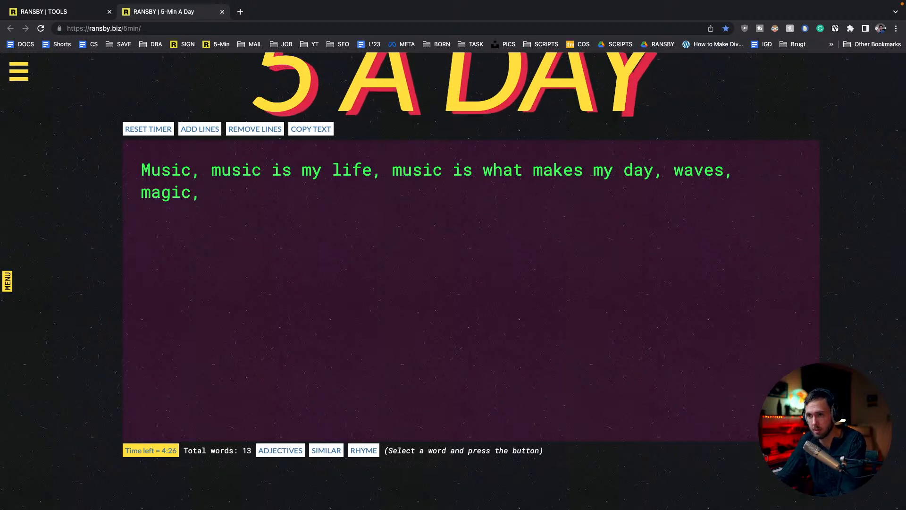
pyautogui.write(' makes m')
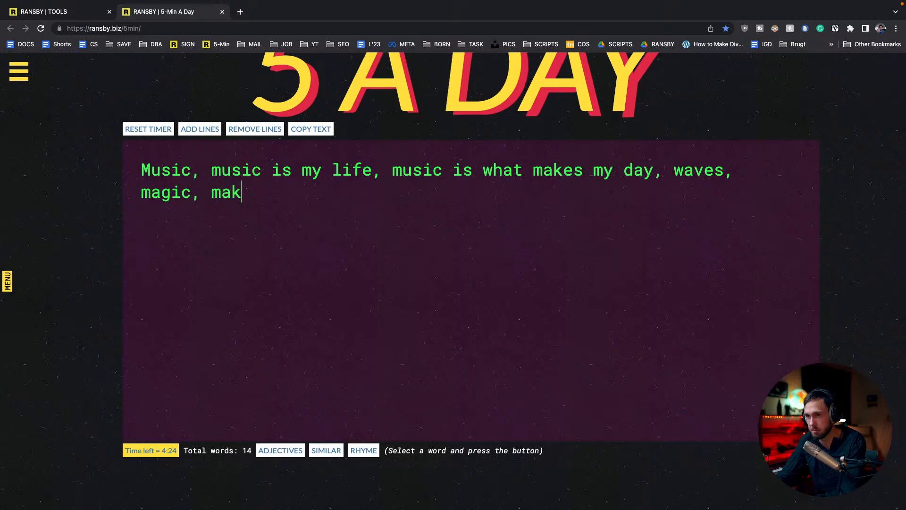
pyautogui.write('e wanna dacn')
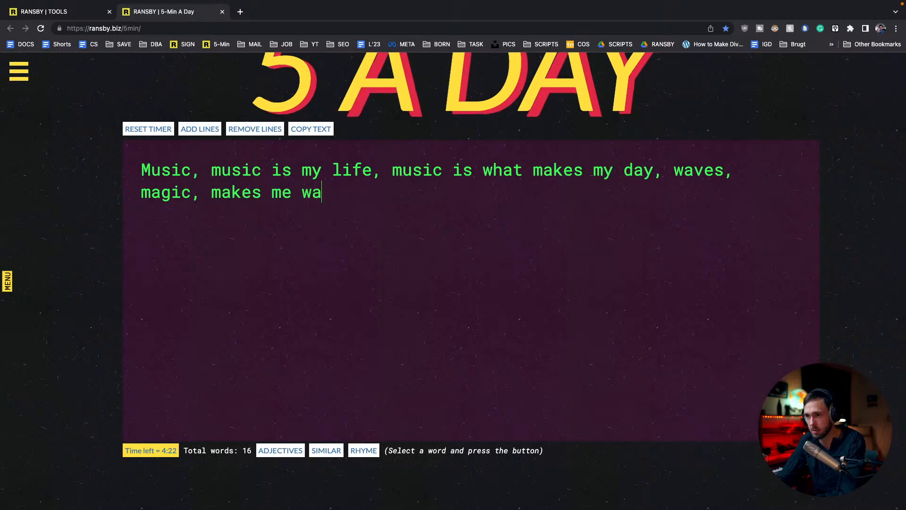
pyautogui.press('BackSpace')
pyautogui.press('BackSpace')
pyautogui.write('nce,')
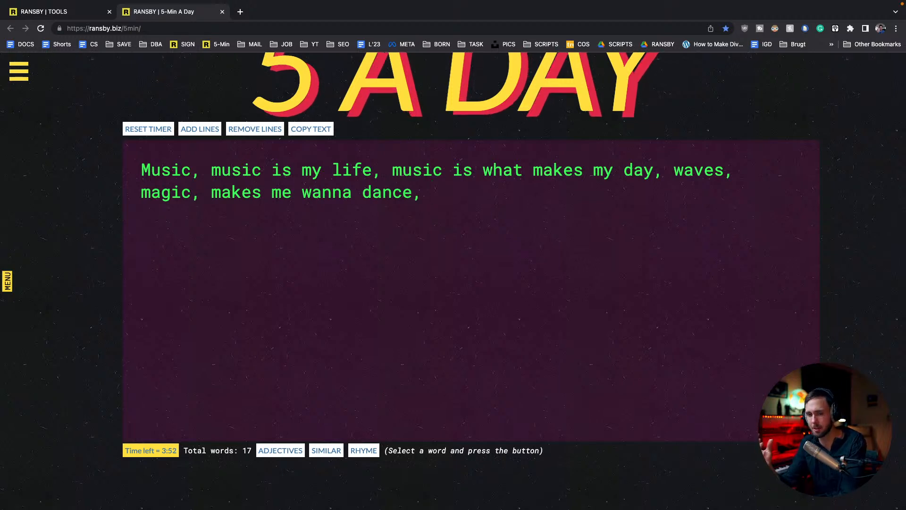
# Add the phrase "music is my pulse," to the free-write, correcting any misspelling in it.
pyautogui.write('music')
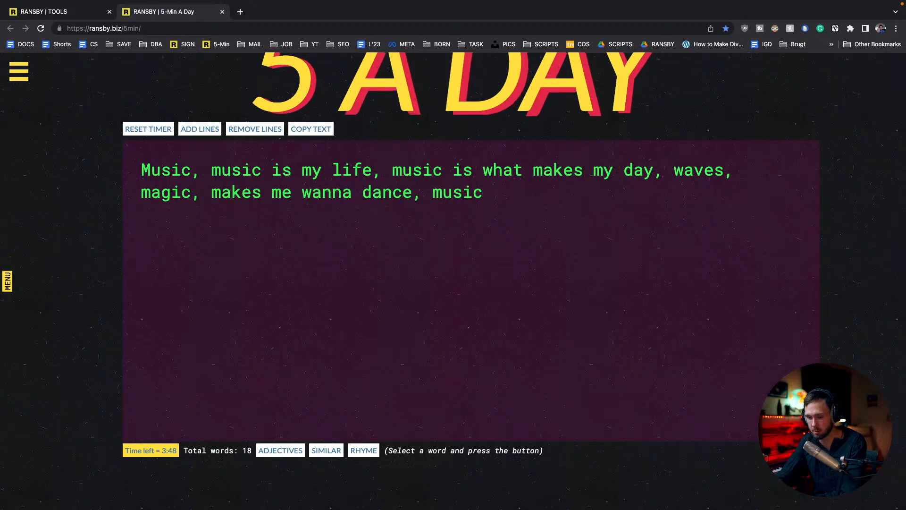
pyautogui.write('is m')
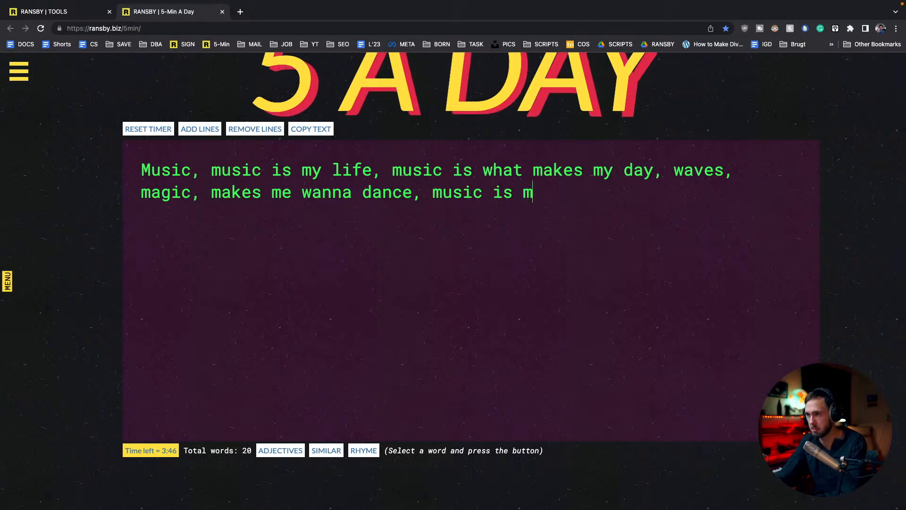
pyautogui.write('u pulse,')
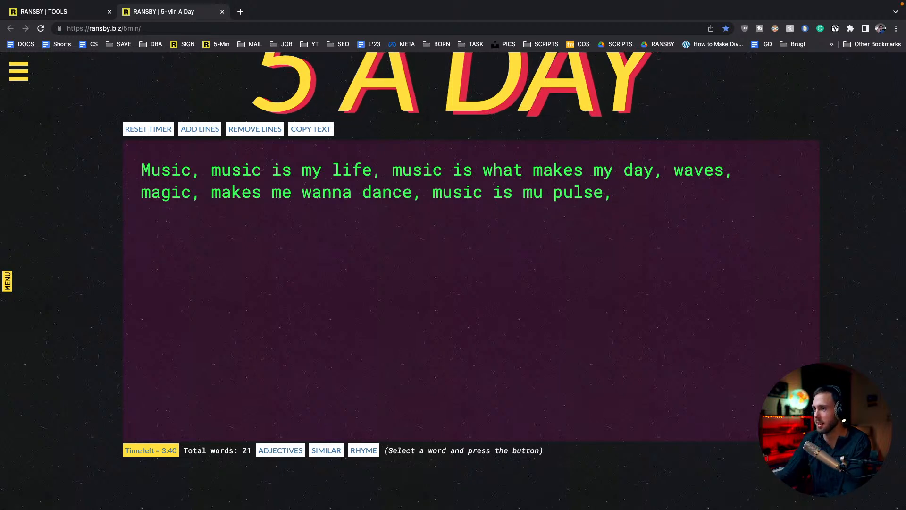
pyautogui.press('Left')
pyautogui.press('Left')
pyautogui.press('Left')
pyautogui.press('Left')
pyautogui.press('Left')
pyautogui.press('Left')
pyautogui.press('BackSpace')
pyautogui.write('y')
pyautogui.press('Right')
pyautogui.press('Right')
pyautogui.press('Right')
pyautogui.press('Right')
pyautogui.press('Right')
pyautogui.press('Right')
pyautogui.press('Right')
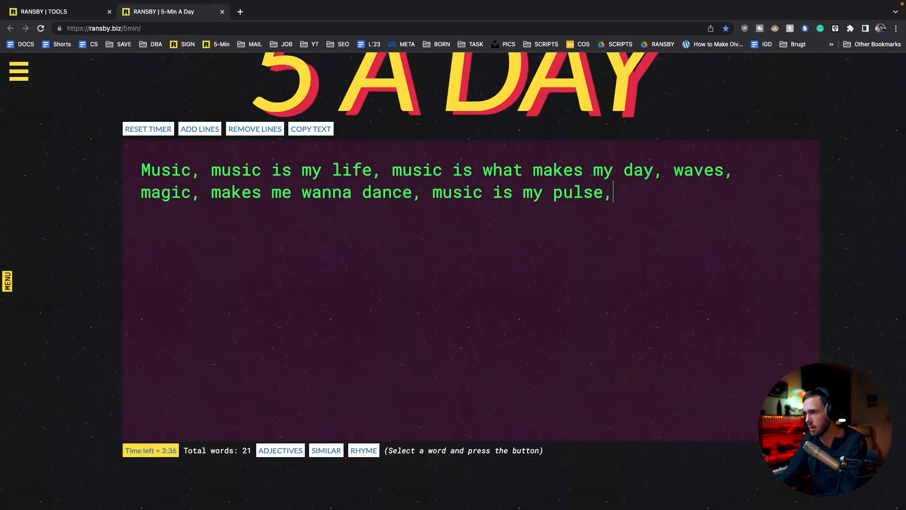
# Add the phrases "music makes my heartbeat, sometimes you make me cry" to the free-write.
pyautogui.write('music ma')
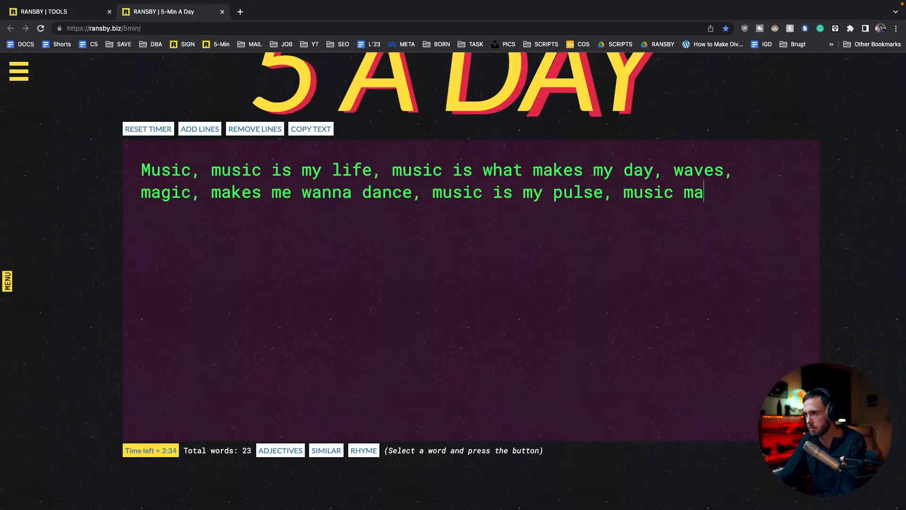
pyautogui.write('kes my hear')
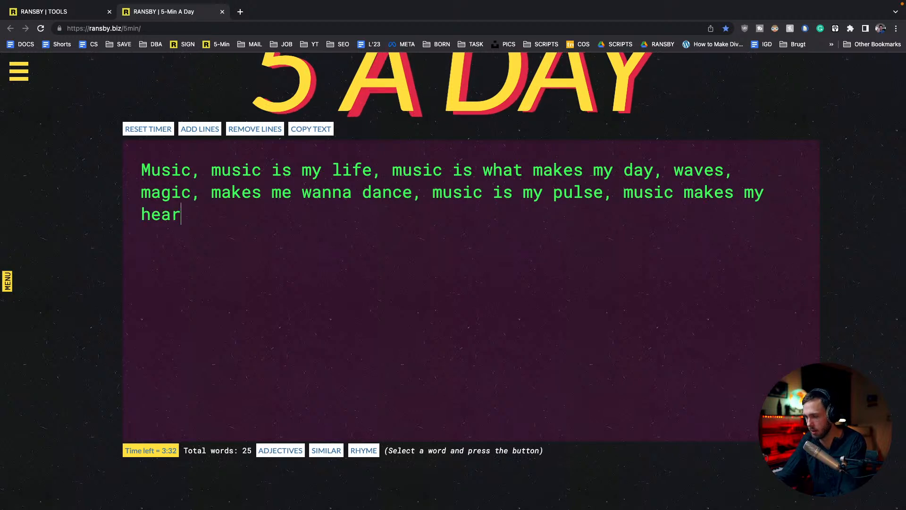
pyautogui.write('tbeat, sometimes')
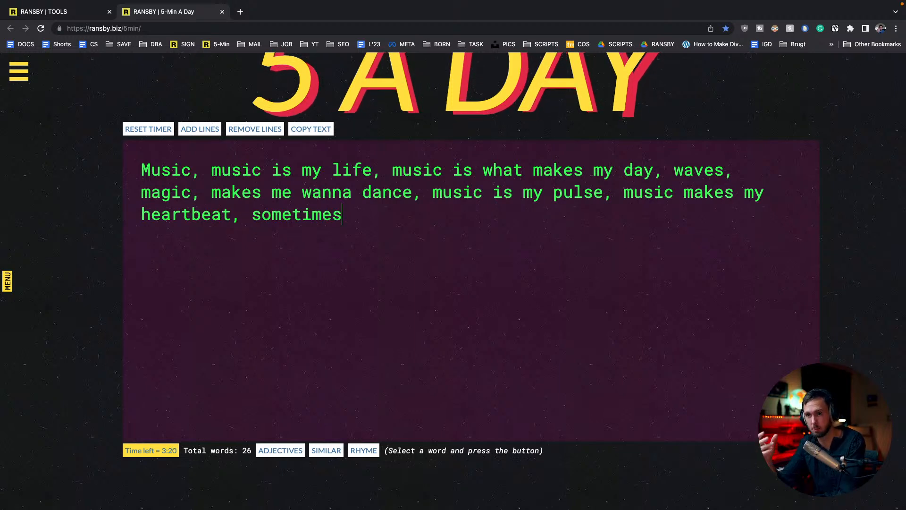
pyautogui.write('you ma')
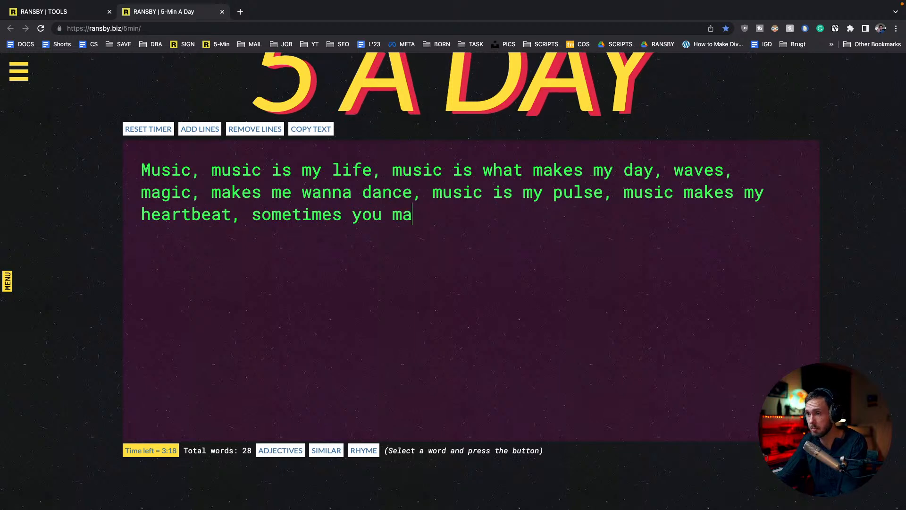
pyautogui.write('ke me cr')
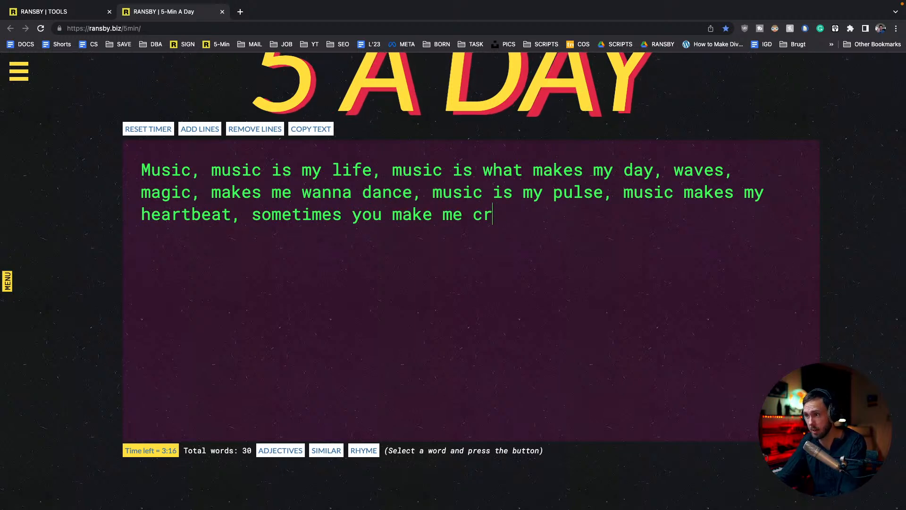
# Continue the free-write with "inspire to do the most amazing things, you make me feel how everything is alright, waves of notes, rhythms,".
pyautogui.write('y, inspire to do the most amazing things, you make me feel how ')
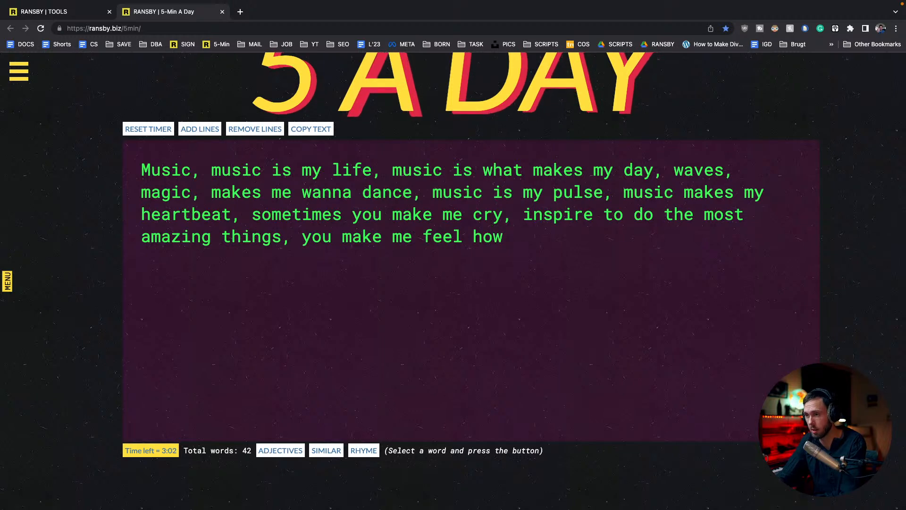
pyautogui.write('everythi')
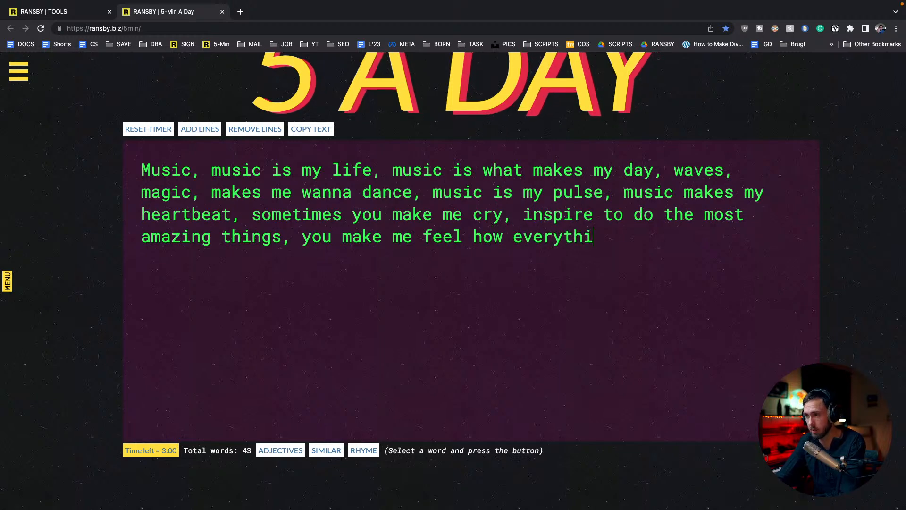
pyautogui.write('ng is alrigh')
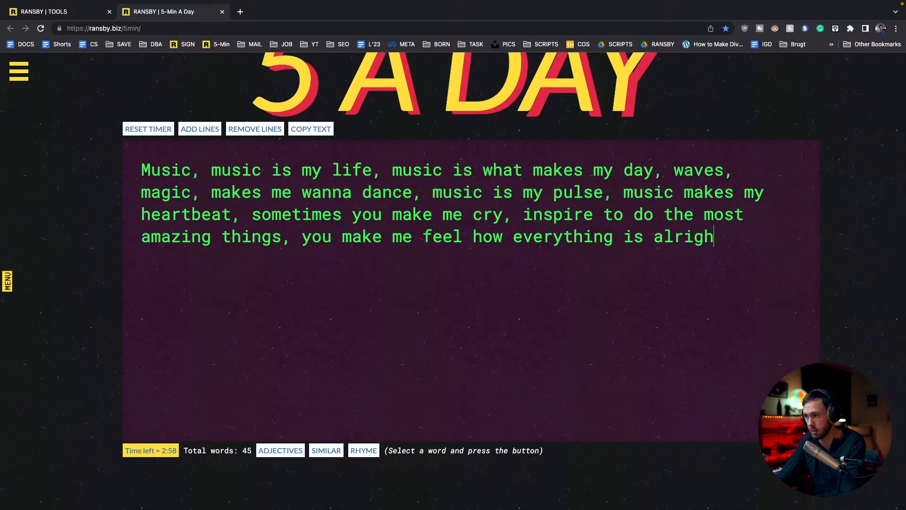
pyautogui.write('t, waves of notes, rhythms,')
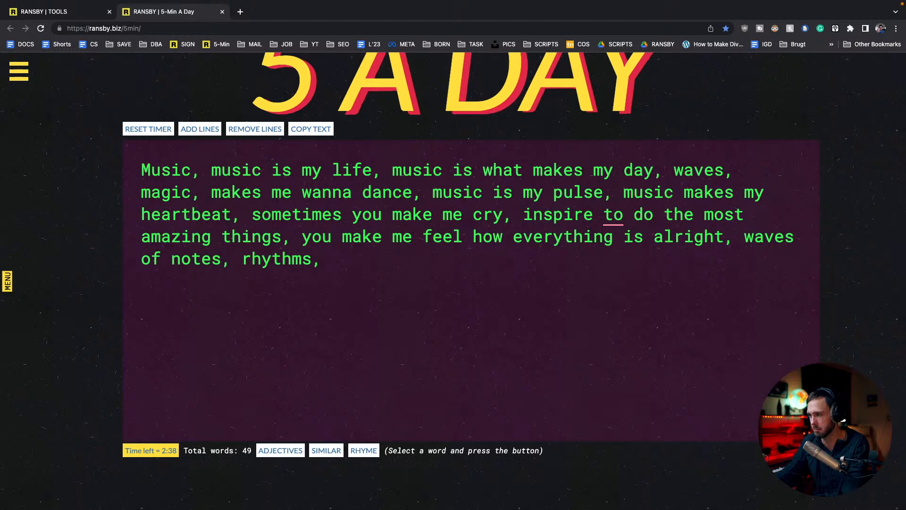
pyautogui.scroll(5, 786, 434)
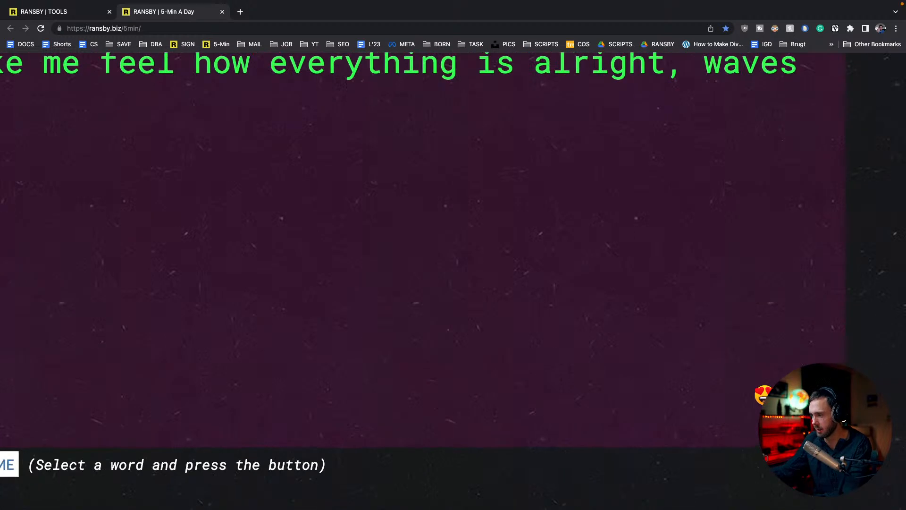
pyautogui.scroll(3, 755, 403)
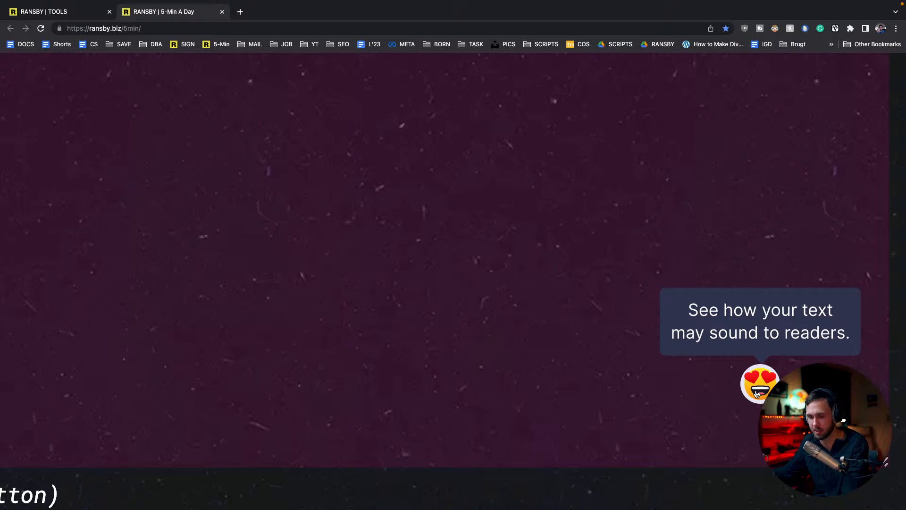
pyautogui.scroll(-5, 762, 390)
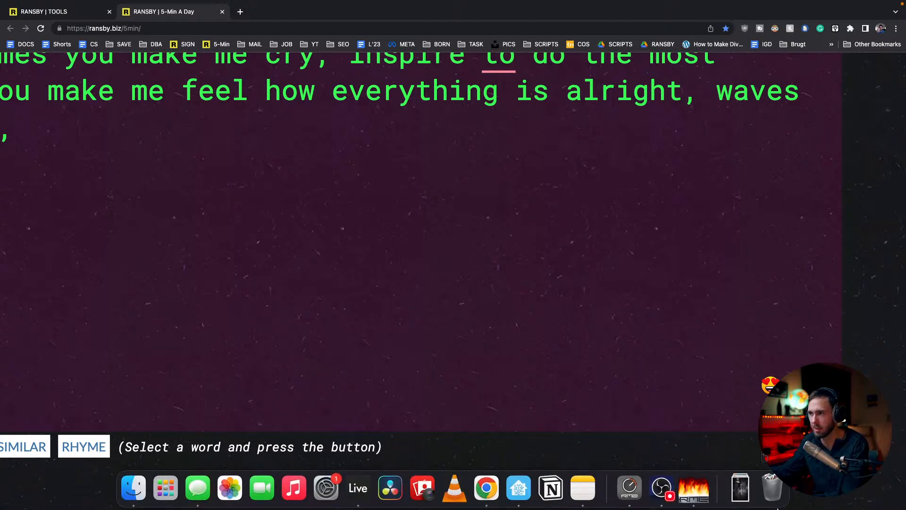
pyautogui.scroll(-5, 593, 334)
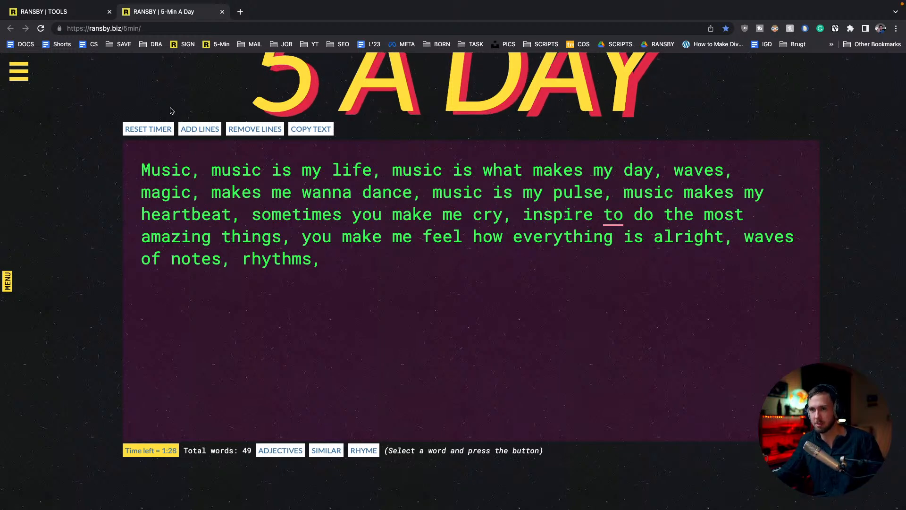
# Reset the five-minute timer and extend the free-write with "sometimes you make me cry, sometimes you make me smile,".
pyautogui.click(157, 129)
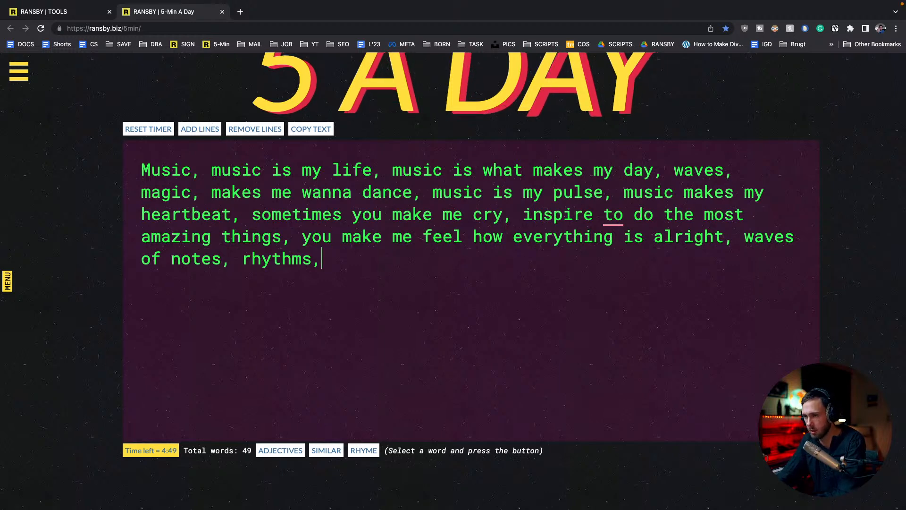
pyautogui.write('sometimes')
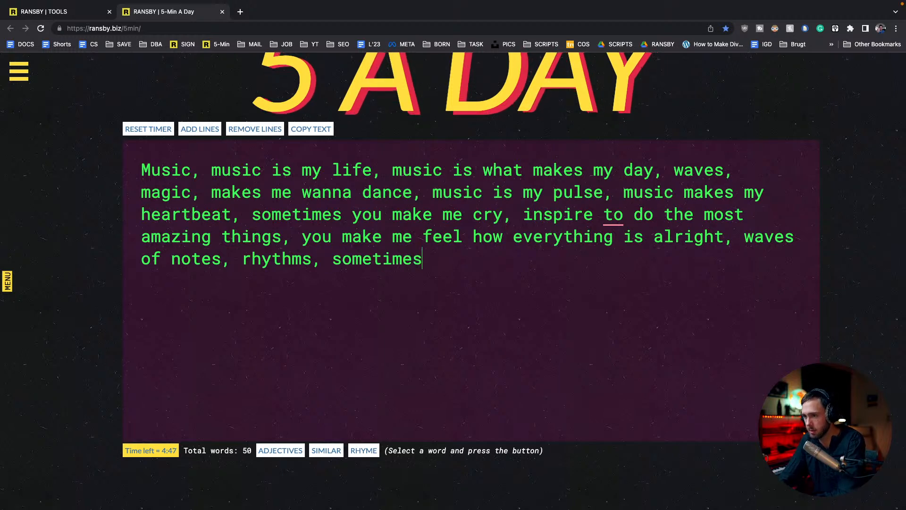
pyautogui.write(' you make me cry')
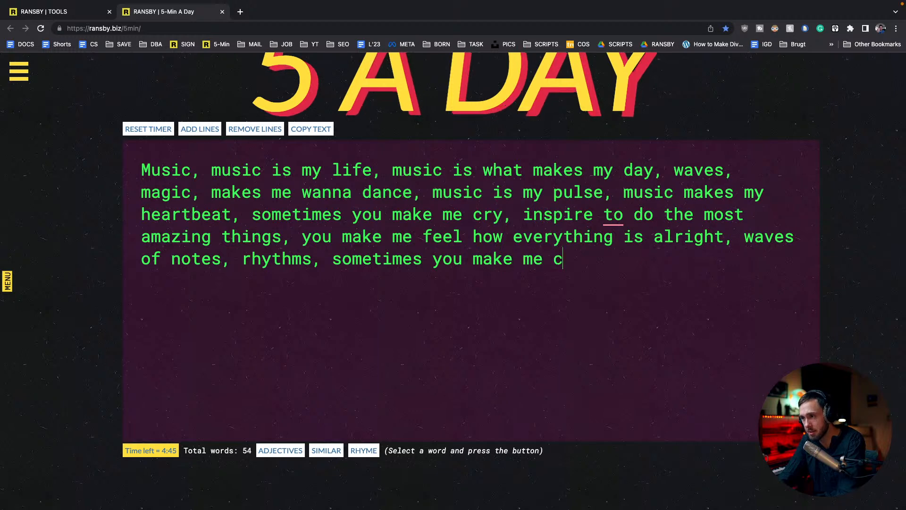
pyautogui.write(', sometimes ')
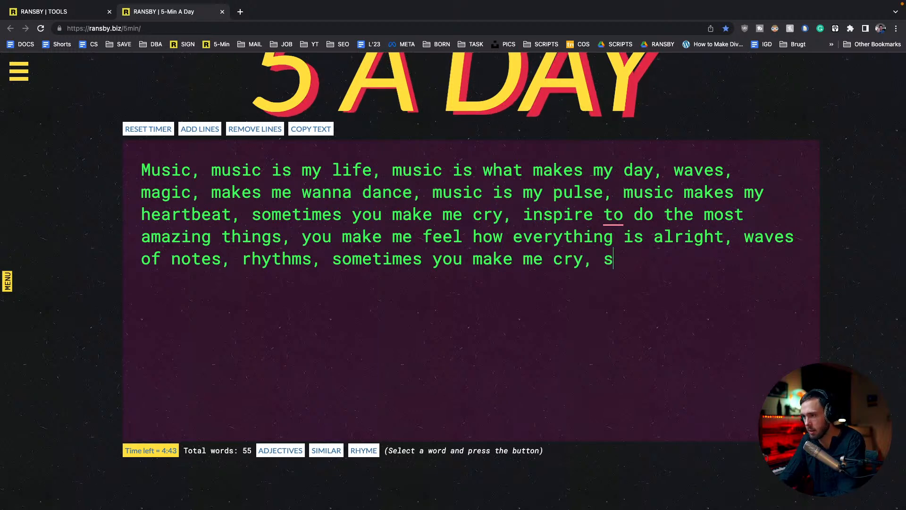
pyautogui.write('you make me ')
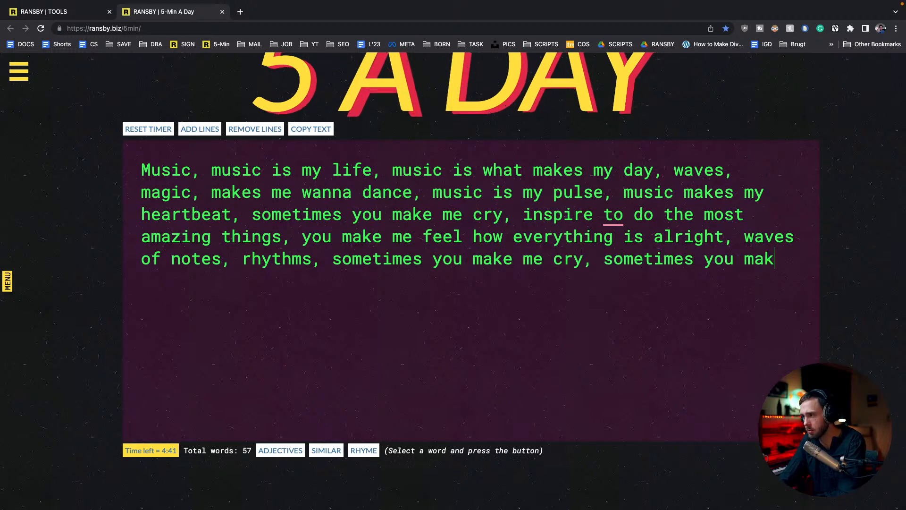
pyautogui.write('smile, ')
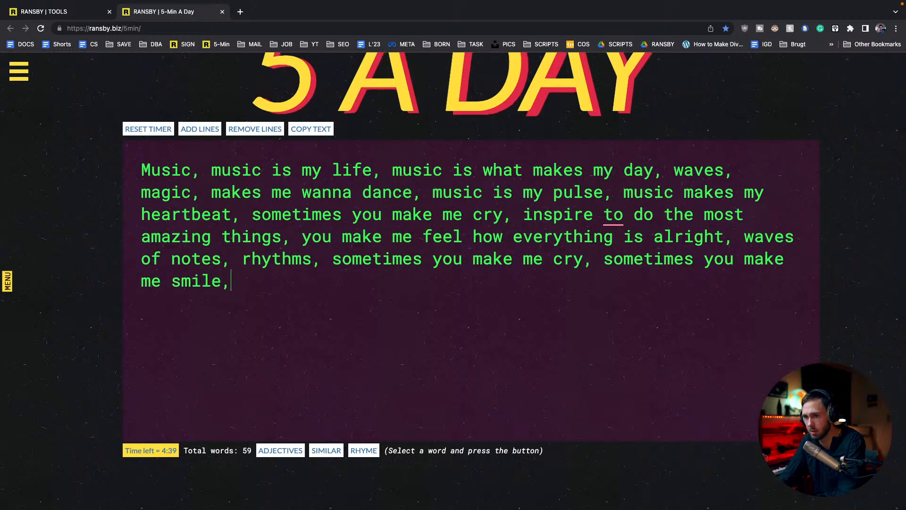
# Add the phrase "I wont live without you," to the end of the free-write.
pyautogui.write('I wou')
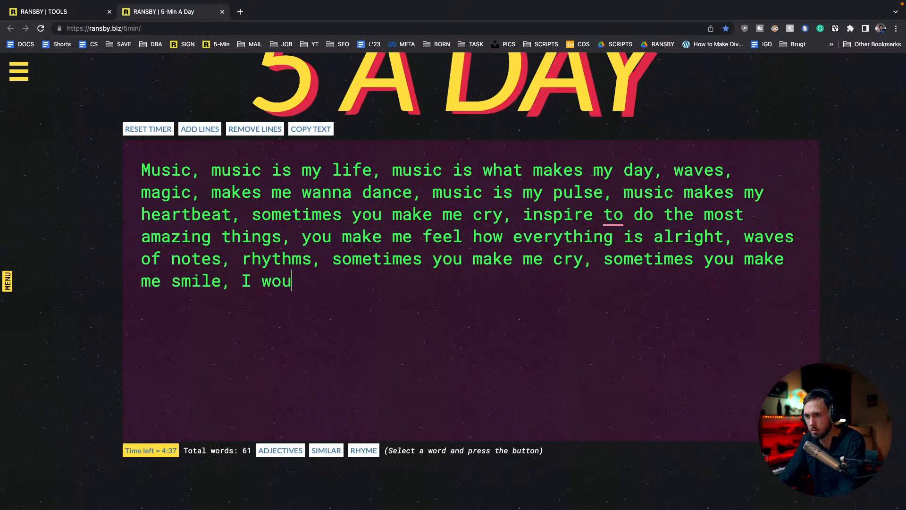
pyautogui.press('BackSpace')
pyautogui.write('nt live ')
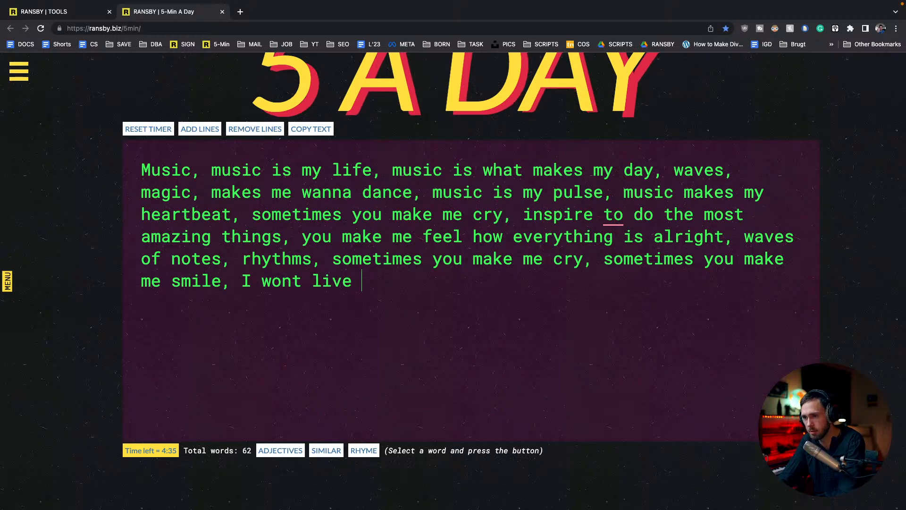
pyautogui.write('without ')
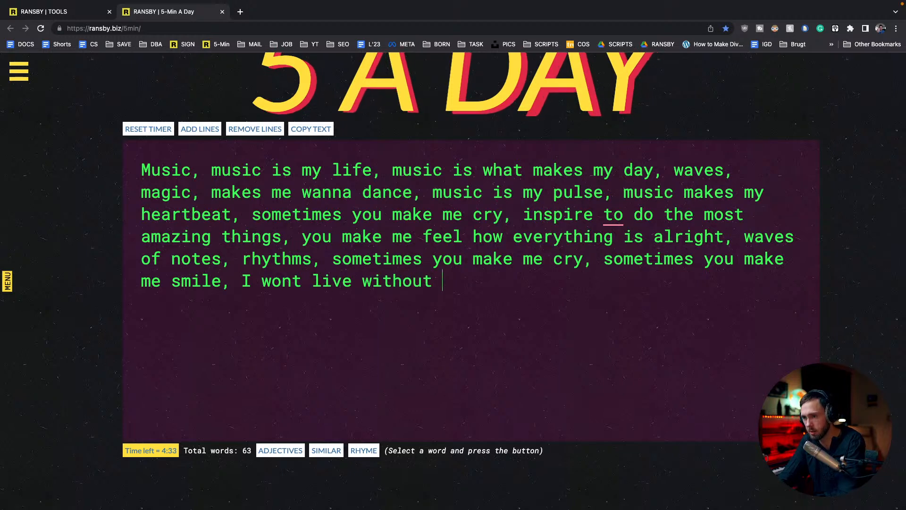
pyautogui.write('you, ')
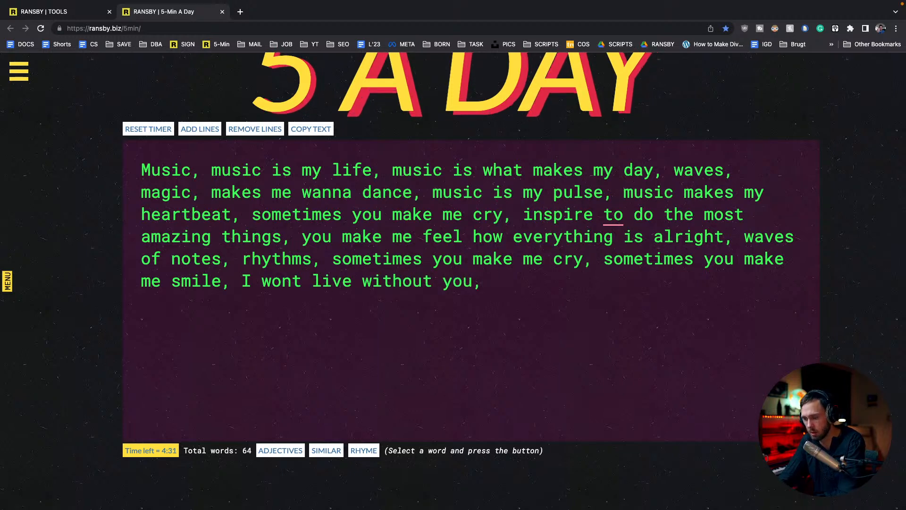
# Add "cause I'm nothing without you," to the free-write, correcting the lowercase "i'm" with the suggested capitalization.
pyautogui.write("cause i'm n")
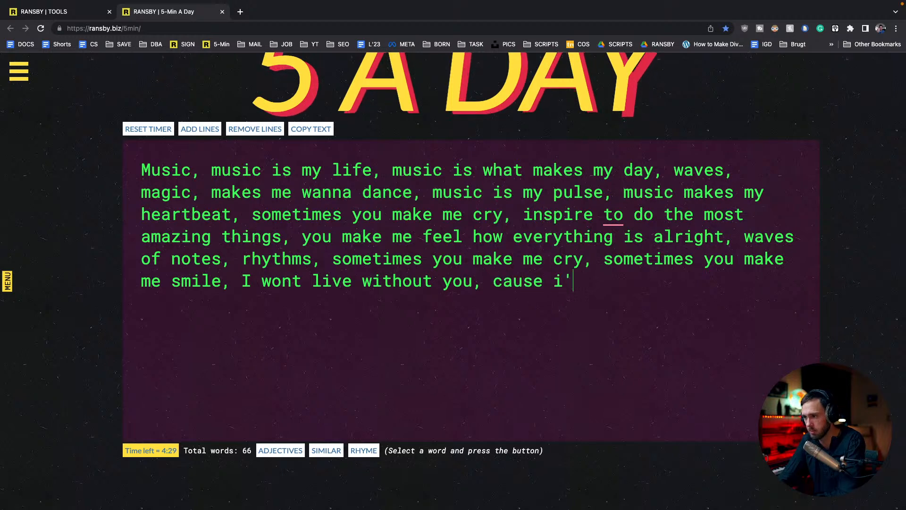
pyautogui.write('othign')
pyautogui.press('BackSpace')
pyautogui.press('BackSpace')
pyautogui.write('ng without')
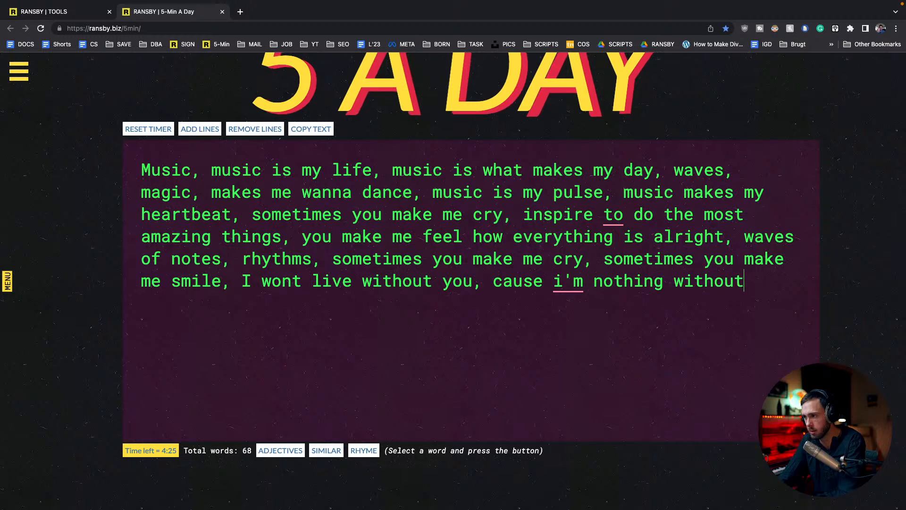
pyautogui.write(' you')
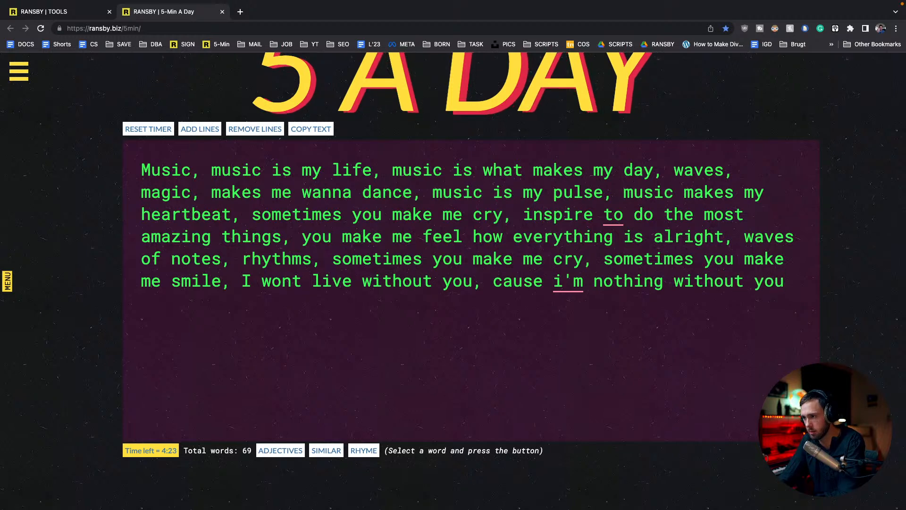
pyautogui.click(559, 283)
pyautogui.click(559, 312)
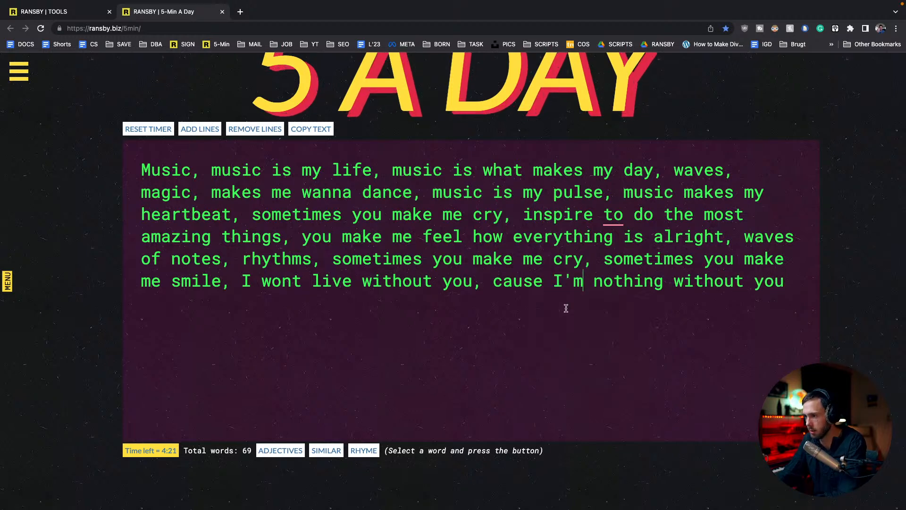
pyautogui.click(795, 282)
pyautogui.write(',')
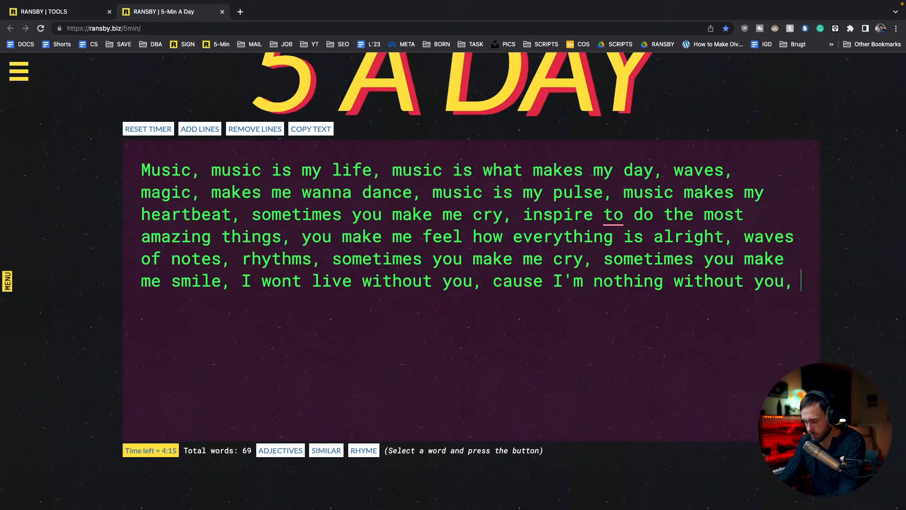
# Continue the free-write with "You hypnotize me with your movement, sometimes too much, but it's alright,".
pyautogui.write(' You hypnot')
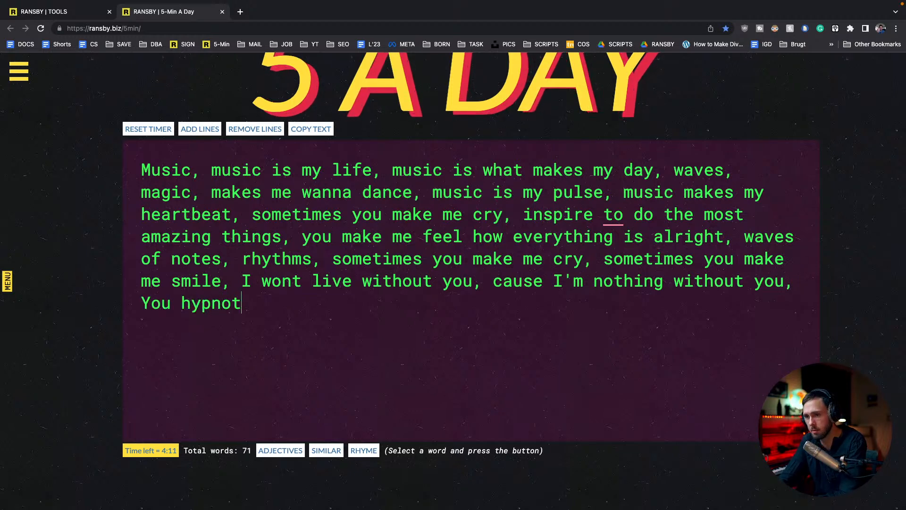
pyautogui.write('ize me with y')
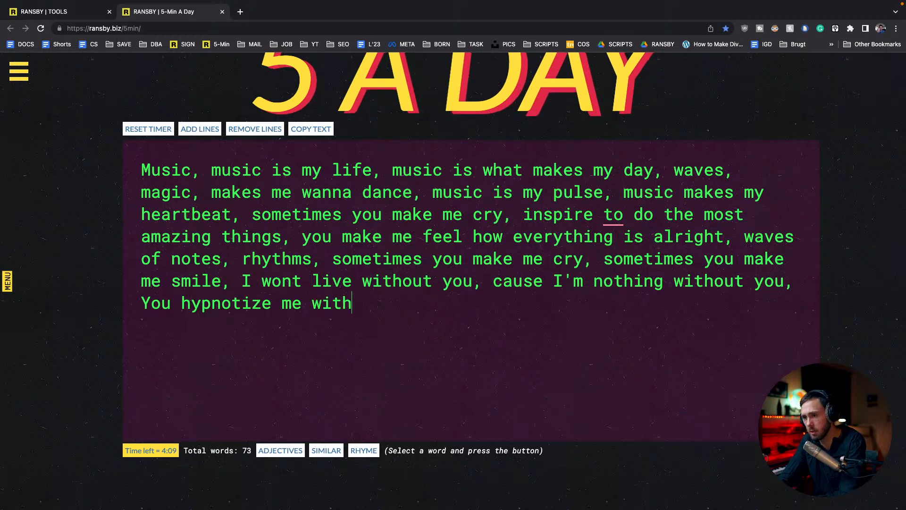
pyautogui.write('ur')
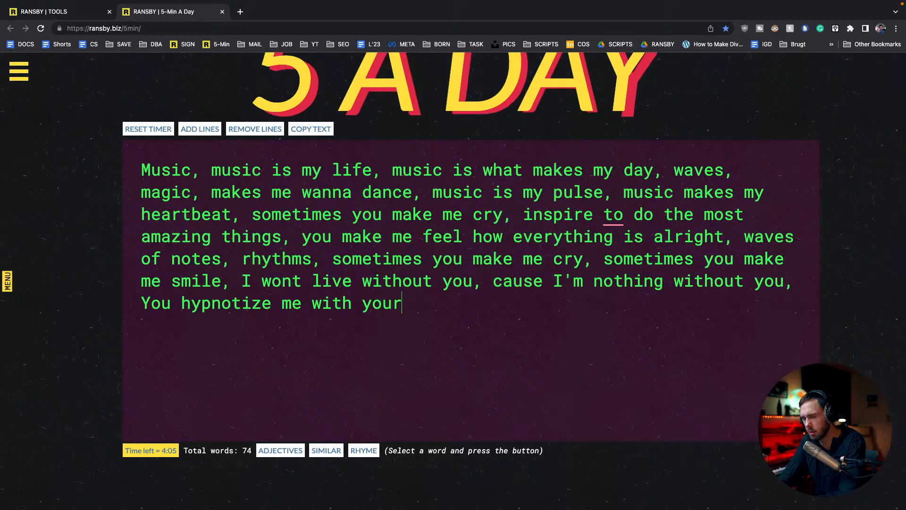
pyautogui.write(' movement,')
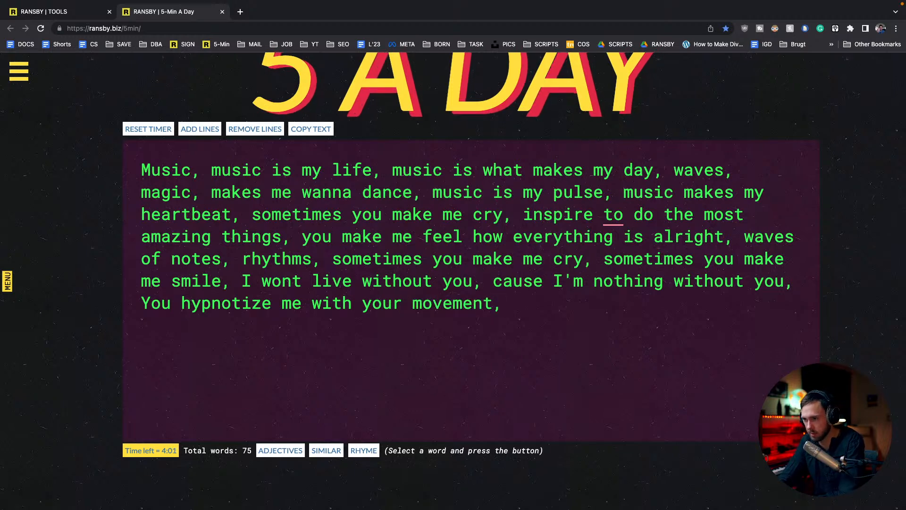
pyautogui.write(' sometim')
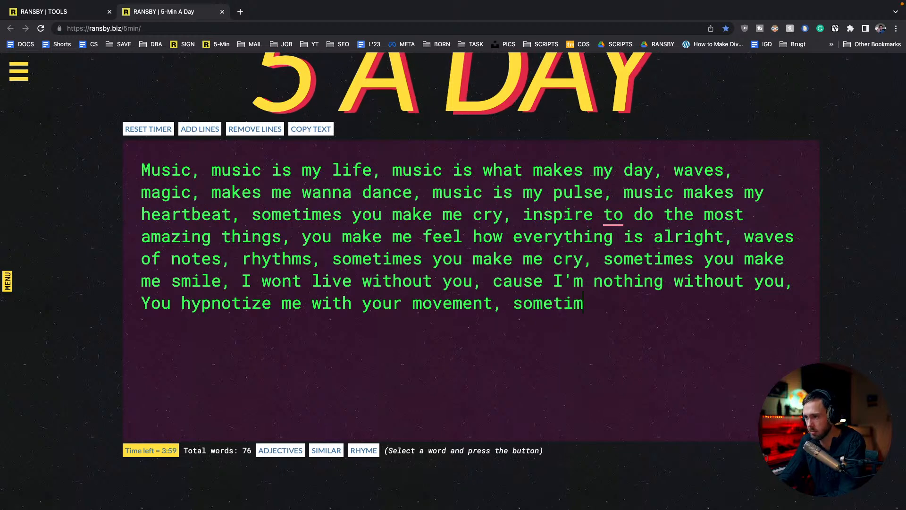
pyautogui.write('es too much ')
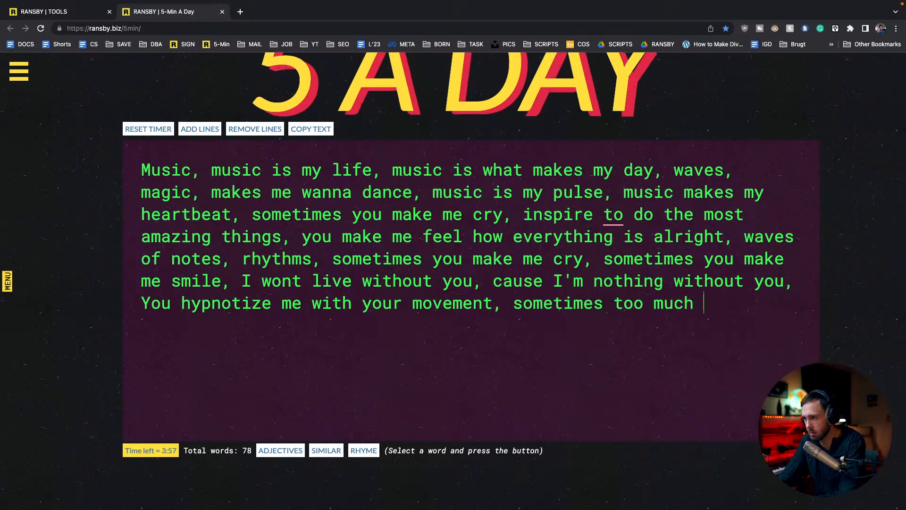
pyautogui.write(', but ')
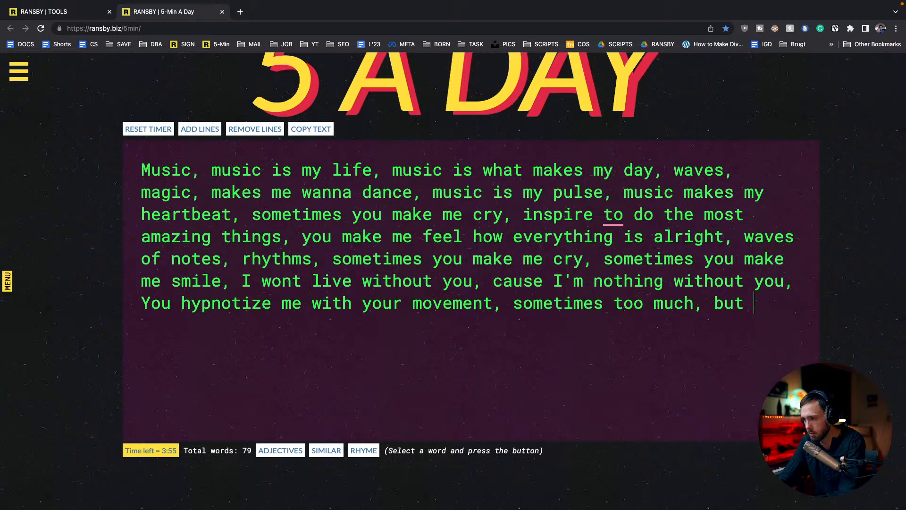
pyautogui.write("it's alright")
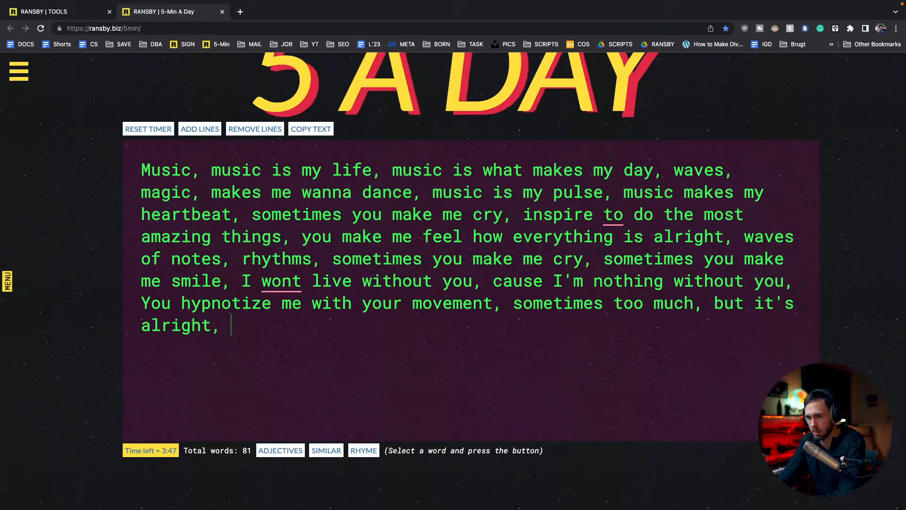
# Add the phrase "I wouldnt live a day without you," to the free-write.
pyautogui.write(', I wouldnt live a day,')
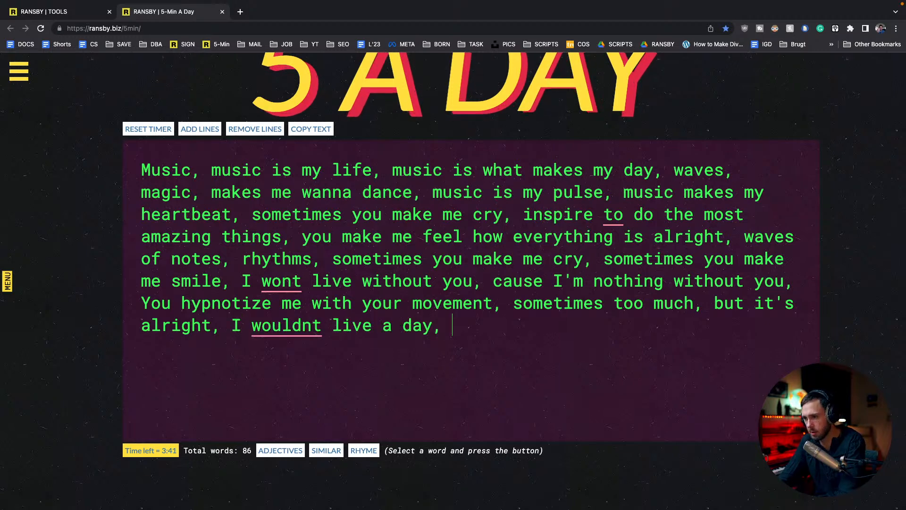
pyautogui.press('BackSpace')
pyautogui.press('BackSpace')
pyautogui.write(' without ')
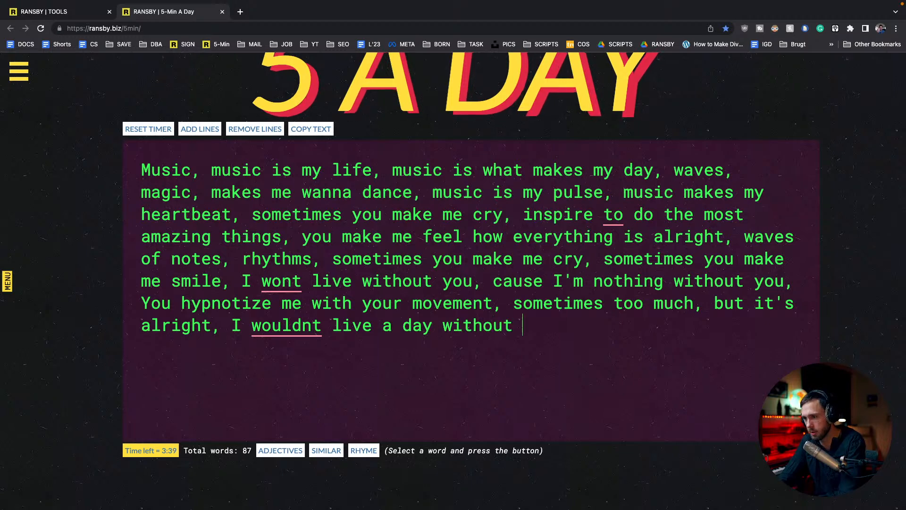
pyautogui.write('you')
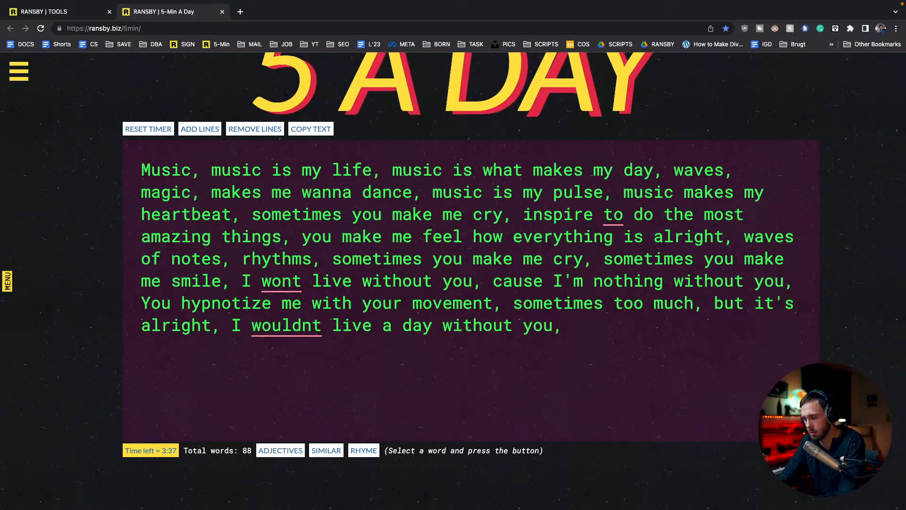
# Extend the free-write with "you are my sun, even in the rain".
pyautogui.write(', yo')
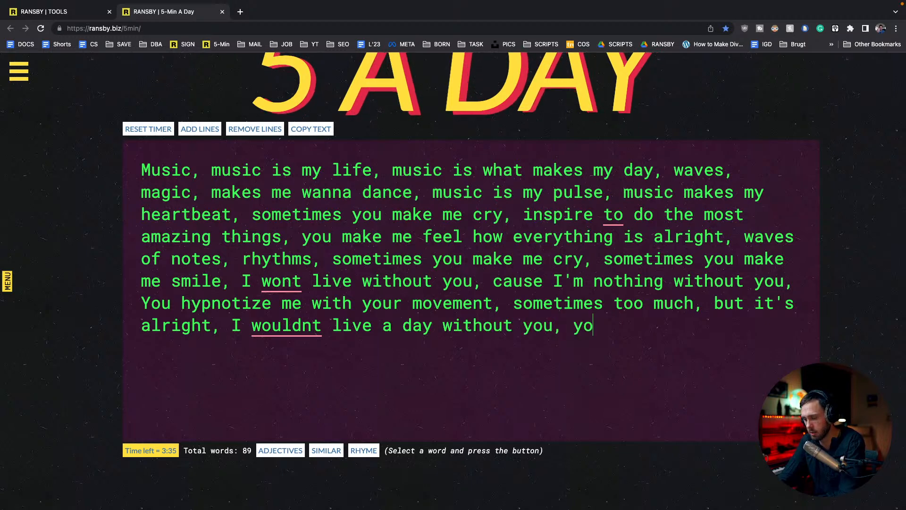
pyautogui.write('u are my')
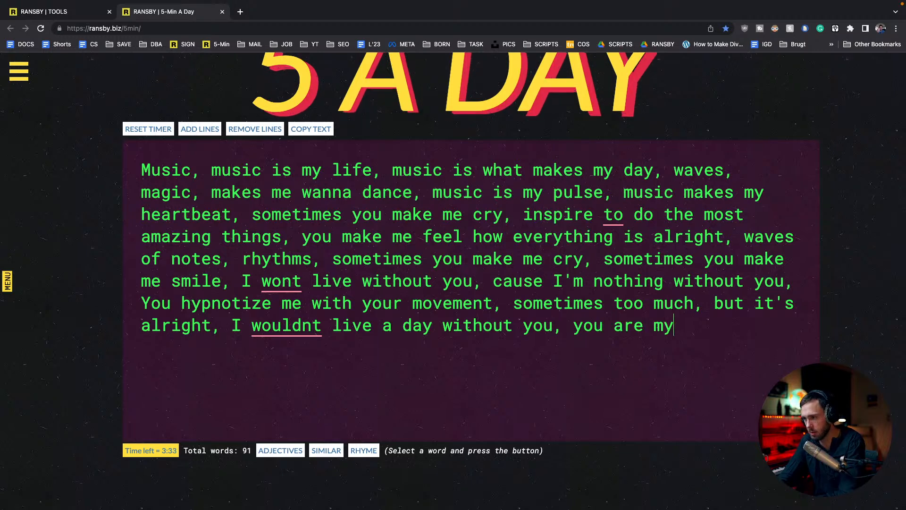
pyautogui.write(' sun, even in the rain')
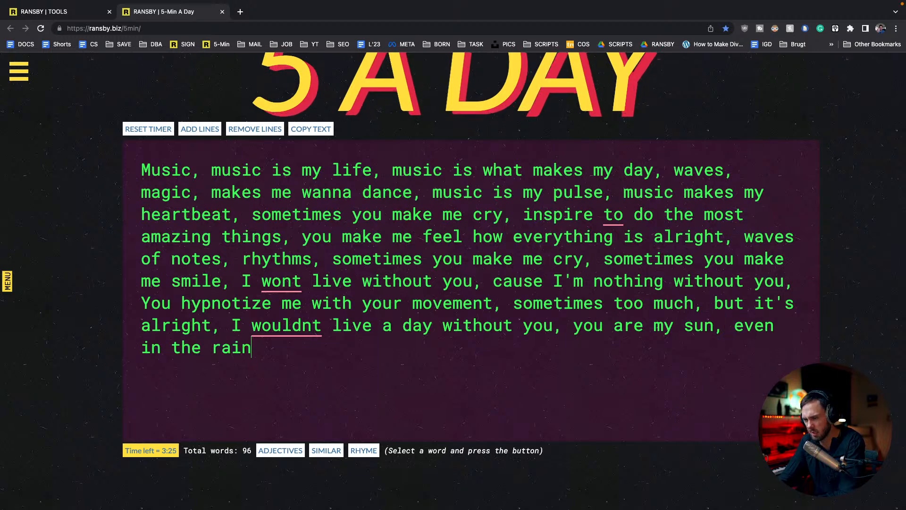
# Rewrite the ending after "you are my sun" as "even in the night," without a comma before it.
pyautogui.press('BackSpace')
pyautogui.press('BackSpace')
pyautogui.press('BackSpace')
pyautogui.press('BackSpace')
pyautogui.press('BackSpace')
pyautogui.press('BackSpace')
pyautogui.press('BackSpace')
pyautogui.press('BackSpace')
pyautogui.press('BackSpace')
pyautogui.press('BackSpace')
pyautogui.press('BackSpace')
pyautogui.press('BackSpace')
pyautogui.press('BackSpace')
pyautogui.press('BackSpace')
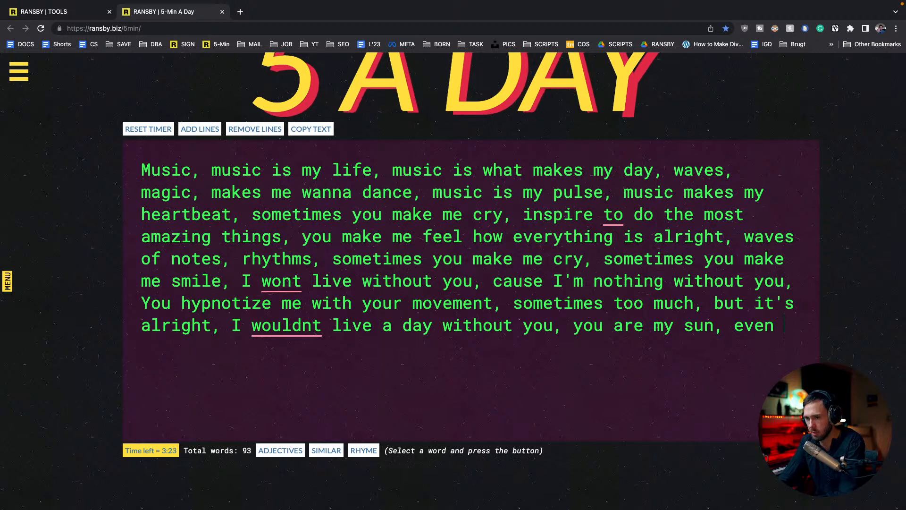
pyautogui.press('BackSpace')
pyautogui.press('BackSpace')
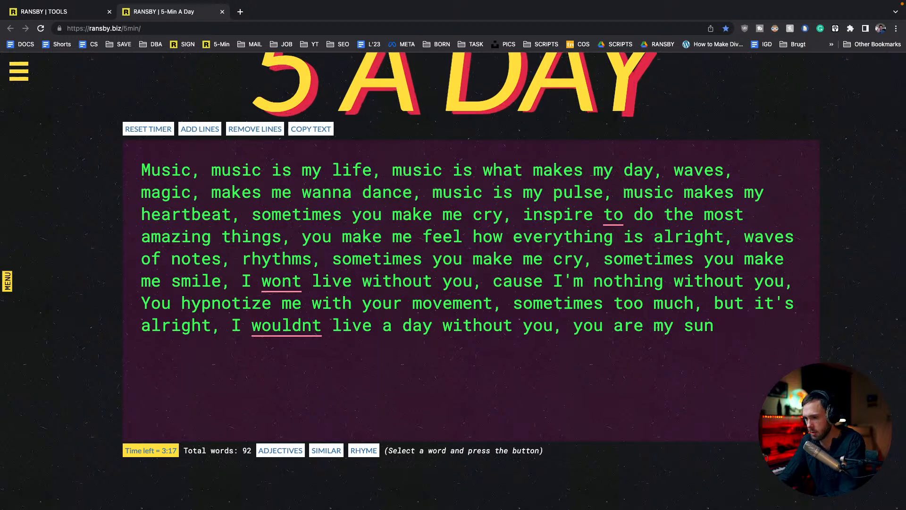
pyautogui.write('even ')
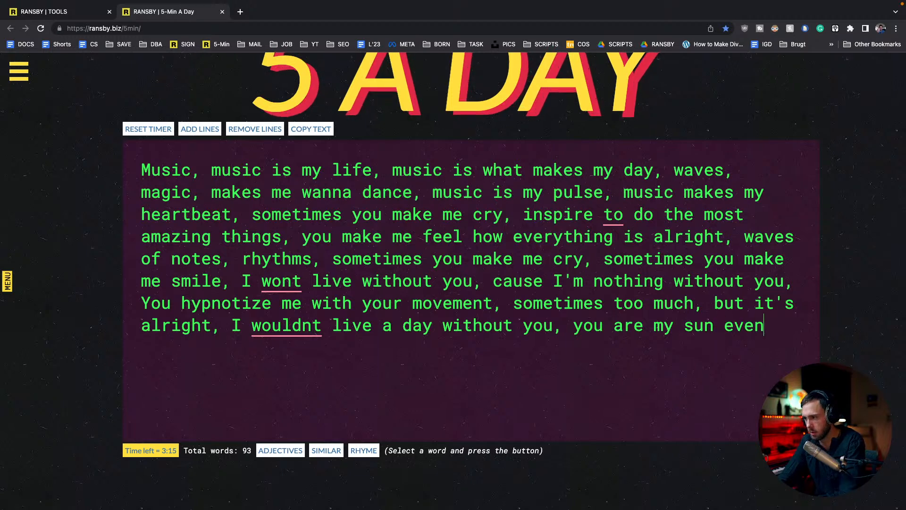
pyautogui.write('in the night,')
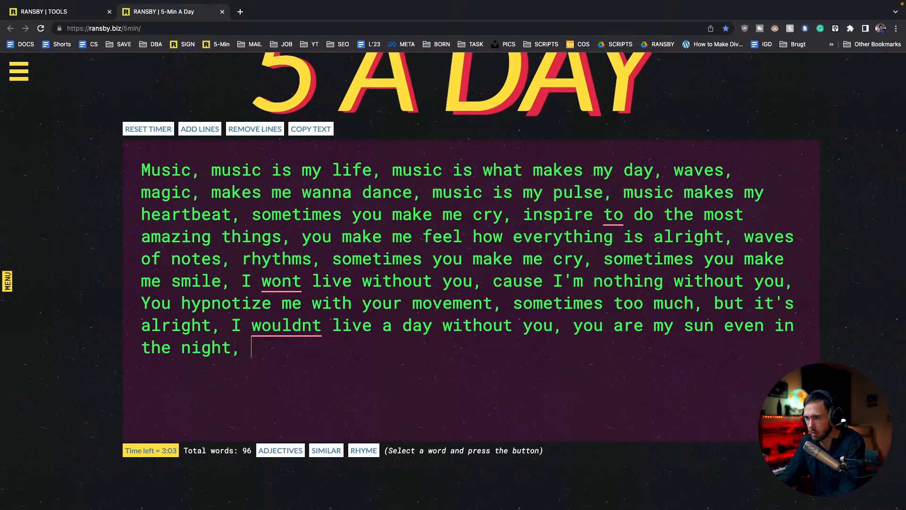
# Add "on repeat" to the end of the free-write, without a trailing comma.
pyautogui.write('on repeat,')
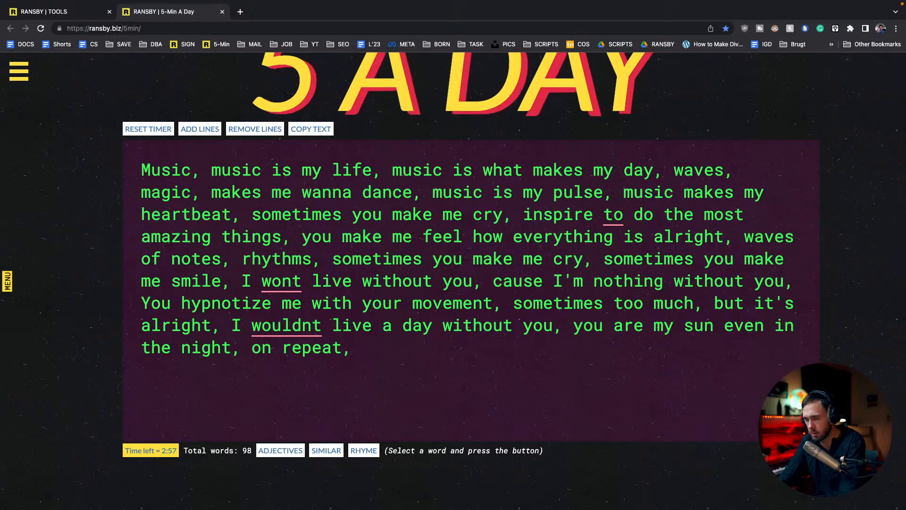
pyautogui.press('BackSpace')
pyautogui.press('BackSpace')
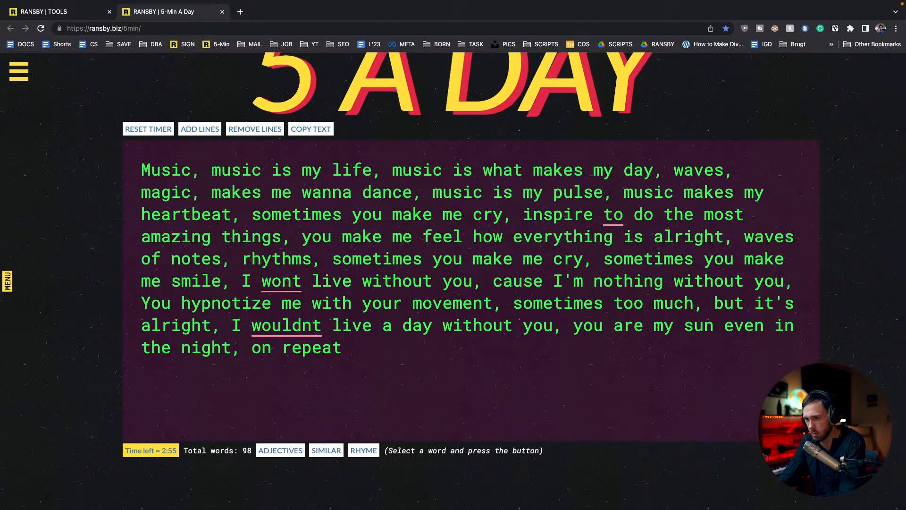
# Continue the free-write after "on repeat" with "I listened to your words, words about love,".
pyautogui.write('I l')
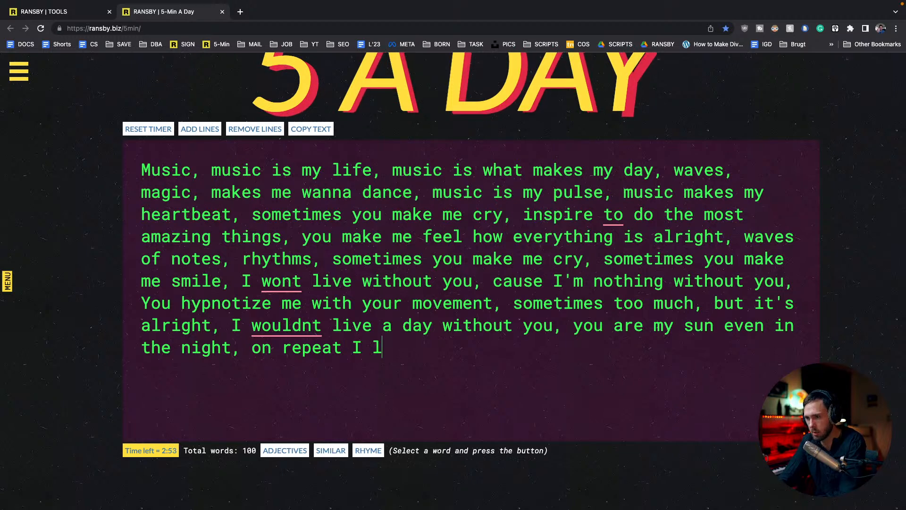
pyautogui.write('istened')
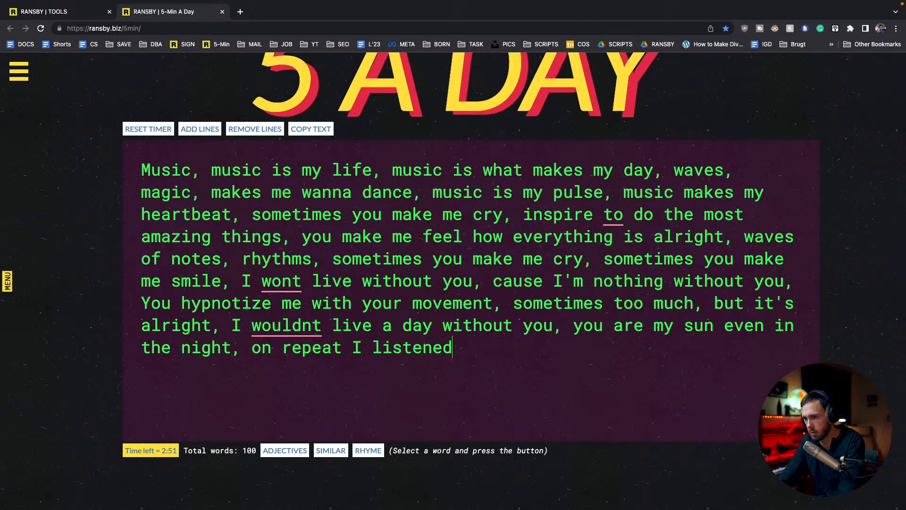
pyautogui.write(' to your word')
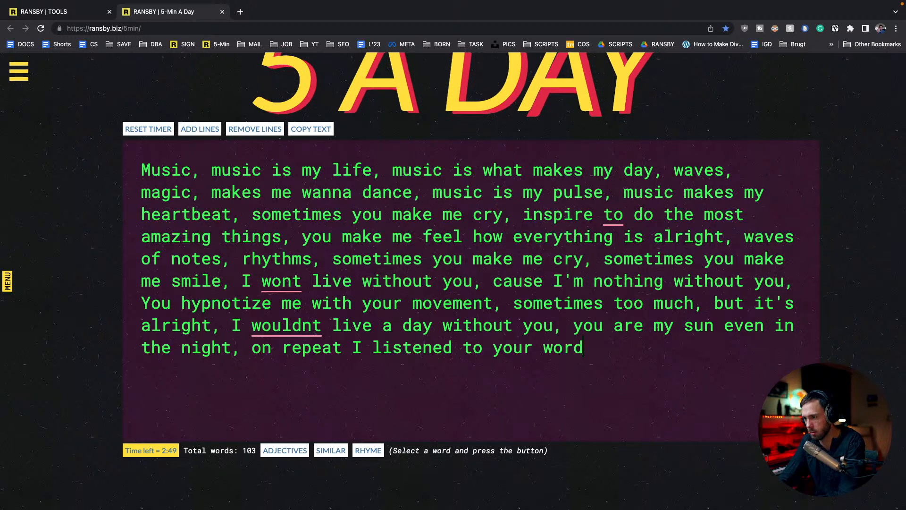
pyautogui.write('s, words a')
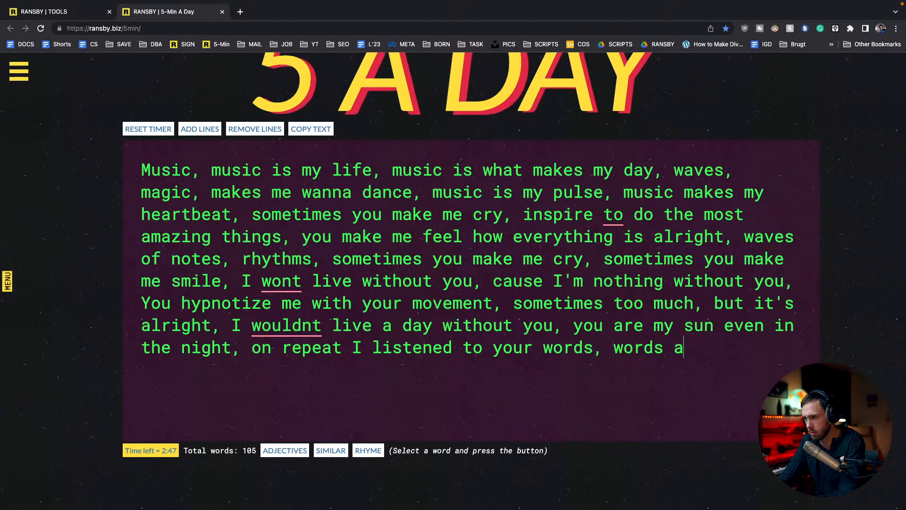
pyautogui.write('bout love, w')
pyautogui.press('BackSpace')
# Add the phrase "about the world about perspectives," to the end of the free-write.
pyautogui.write('about the')
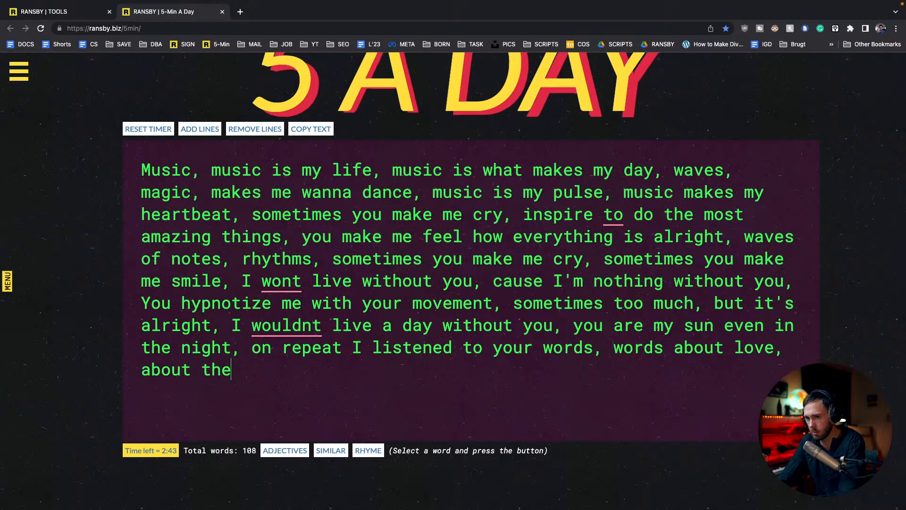
pyautogui.write(' world a')
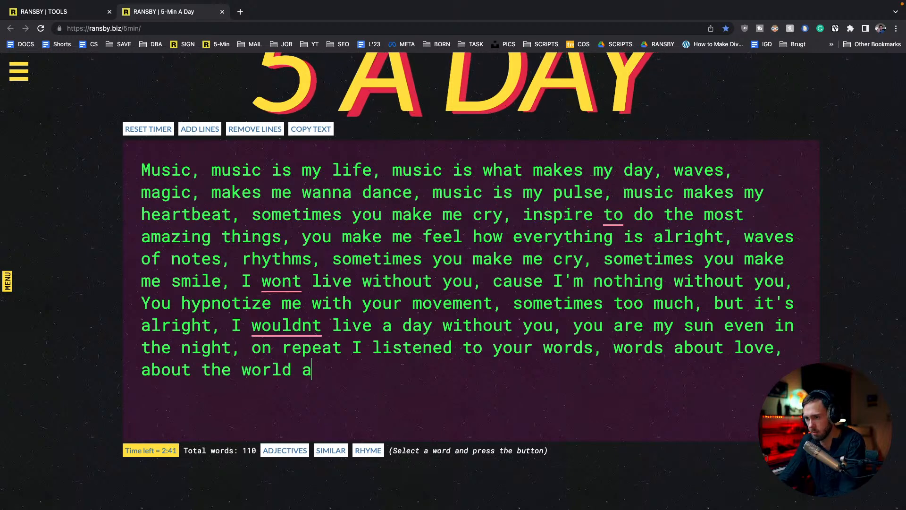
pyautogui.write('bout perspectives,')
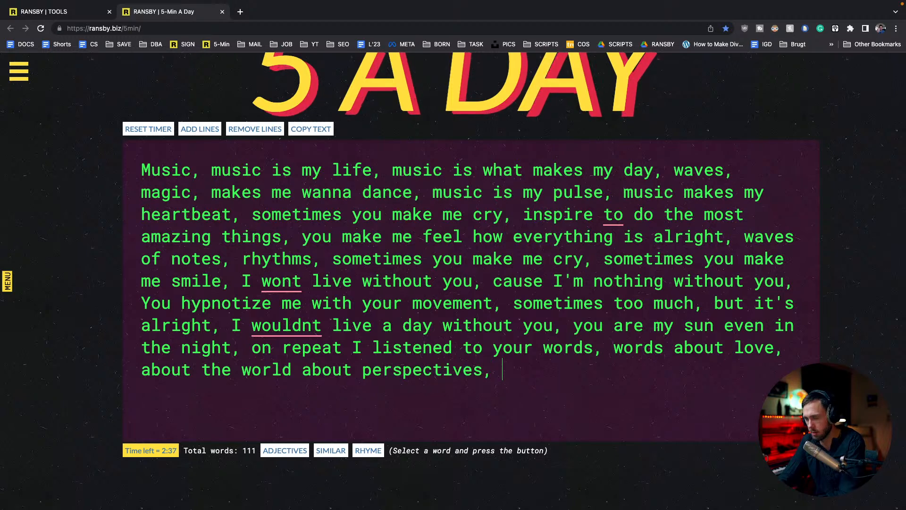
# Add "Your lullibies makes my dream feel real, sometimes I loose myself, but I like a lot," to the free-write.
pyautogui.write(' Your lullibies ')
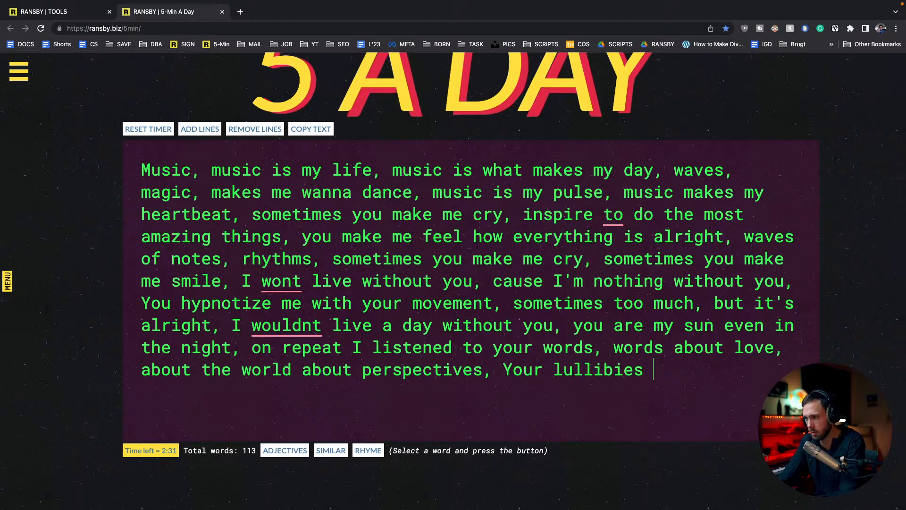
pyautogui.write('makes my')
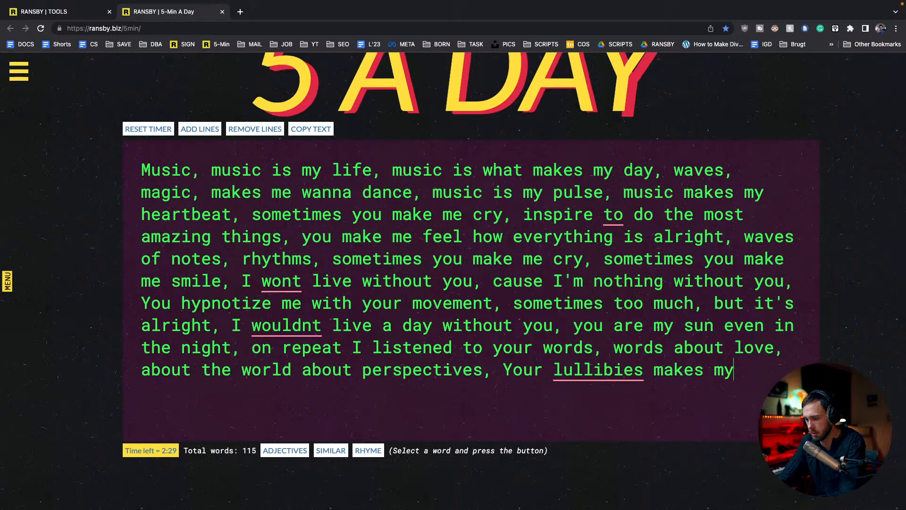
pyautogui.write(' dream feel ')
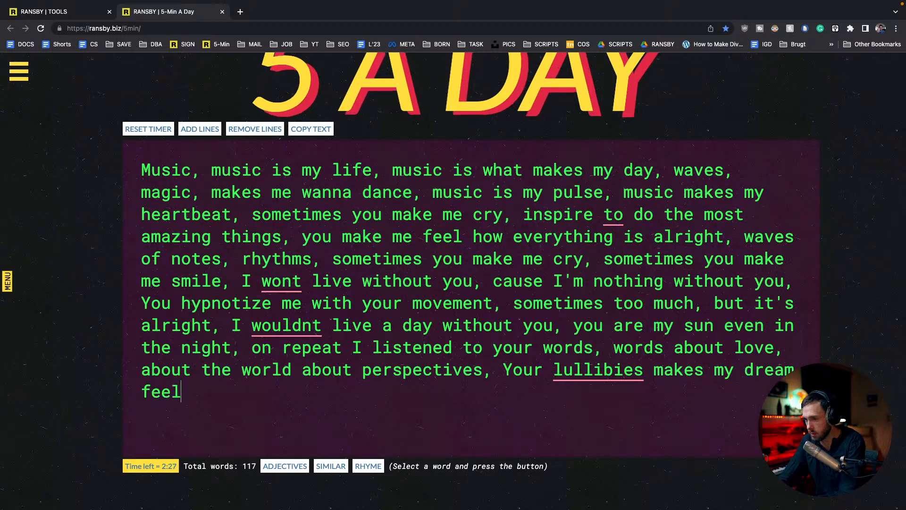
pyautogui.write('real')
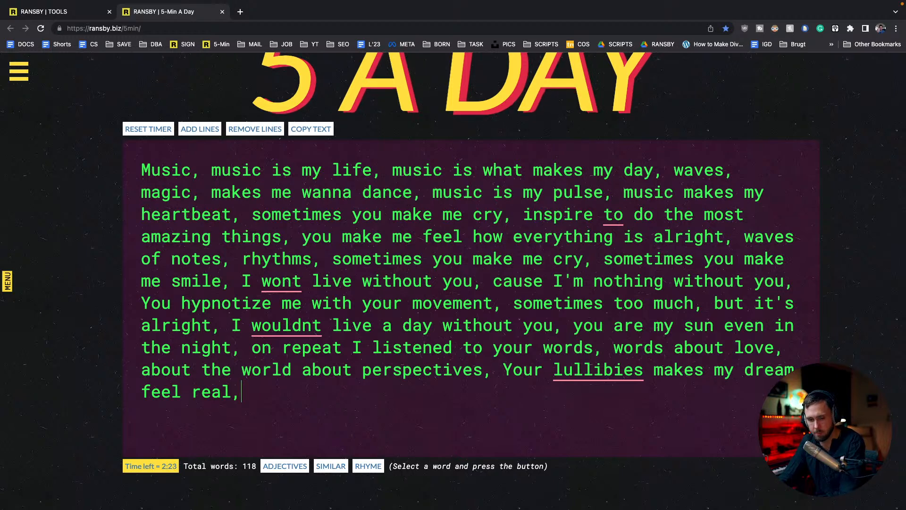
pyautogui.write(', sometimes I loose myself, but ')
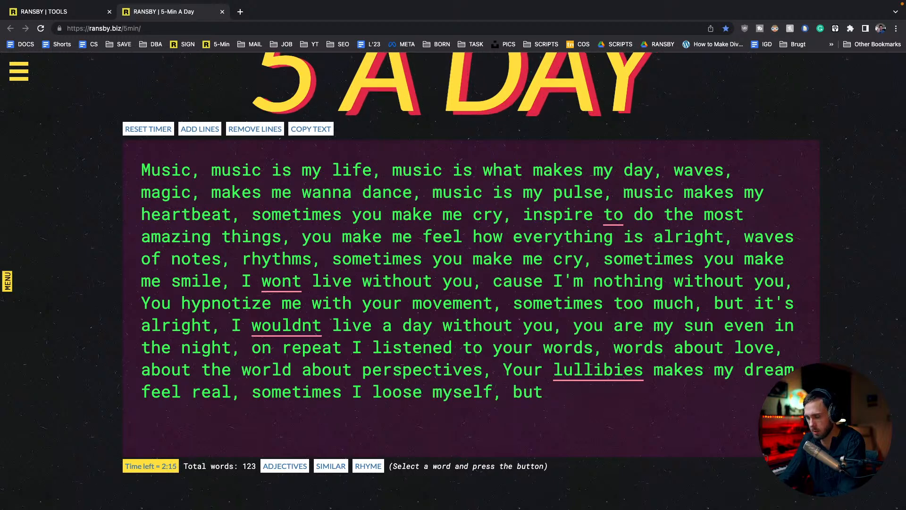
pyautogui.write('I like a lot,')
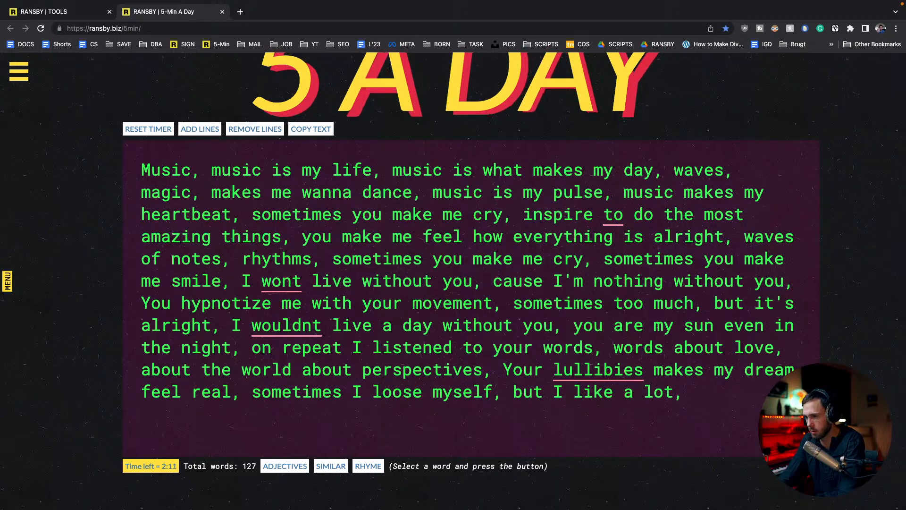
# Correct the flagged misspellings to "wouldn't", "won't" and "lullabies" using the suggested spellings.
pyautogui.click(291, 326)
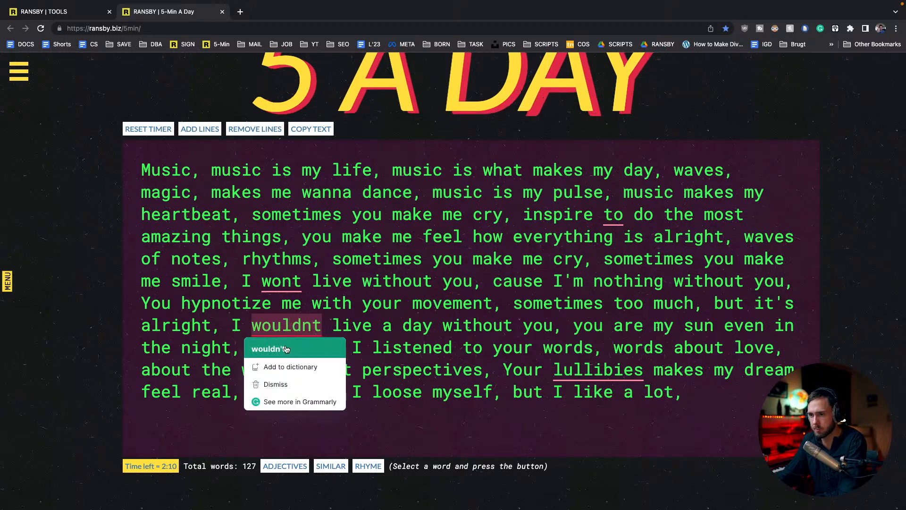
pyautogui.click(286, 349)
pyautogui.click(282, 281)
pyautogui.click(294, 312)
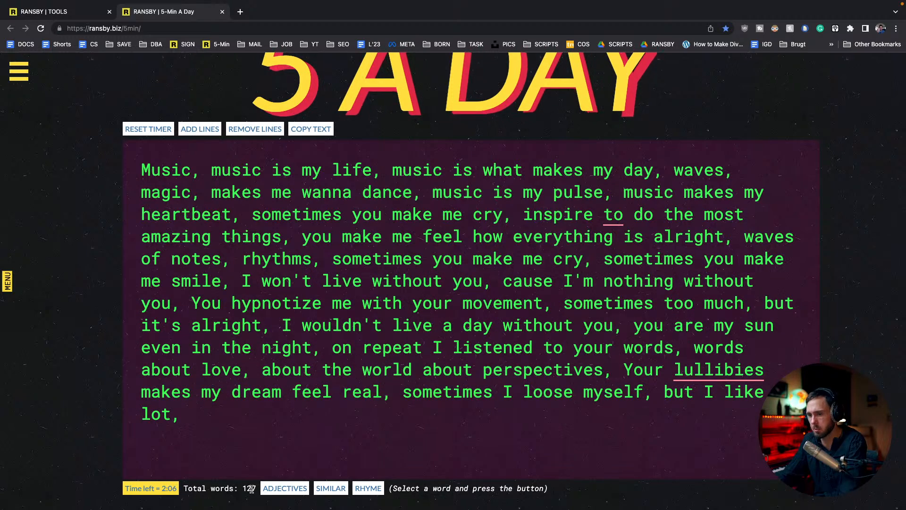
pyautogui.moveTo(703, 368)
pyautogui.click(681, 409)
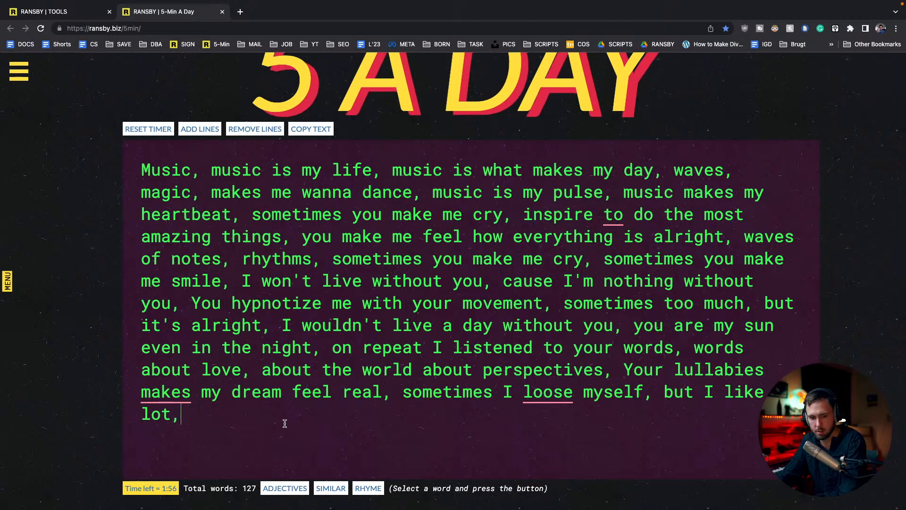
pyautogui.press('Left')
pyautogui.press('Left')
pyautogui.press('Left')
pyautogui.press('Left')
pyautogui.scroll(-1, 288, 424)
pyautogui.write('a')
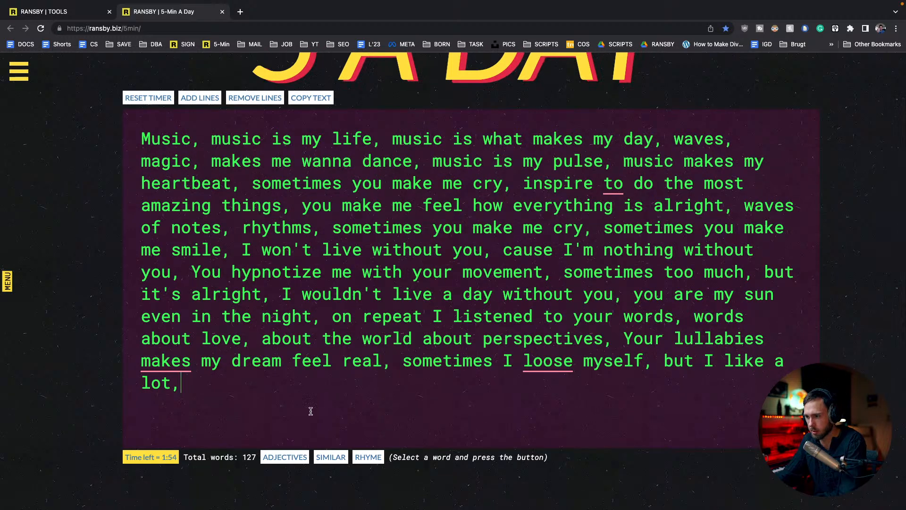
# Correct "loose" to "lose" and "makes" to "make" in the last lines of the free-write.
pyautogui.rightClick(538, 367)
pyautogui.click(536, 388)
pyautogui.rightClick(146, 365)
pyautogui.click(198, 395)
pyautogui.click(190, 387)
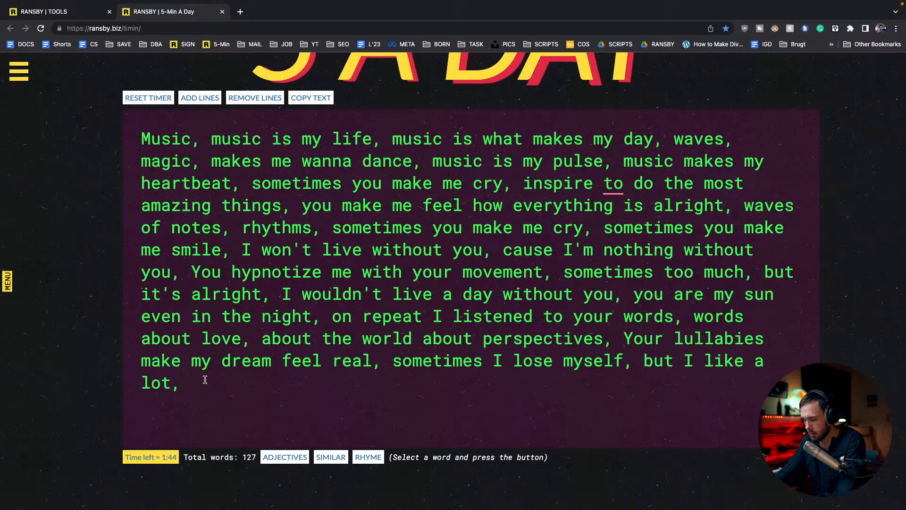
# Add the phrase "early before i get my clothes," to the end of the free-write.
pyautogui.write('earoy')
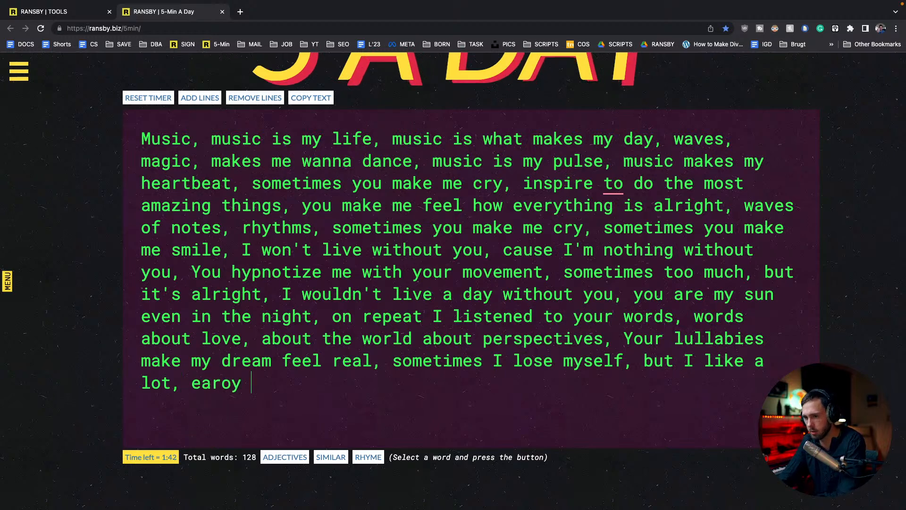
pyautogui.press('BackSpace')
pyautogui.press('BackSpace')
pyautogui.press('BackSpace')
pyautogui.write('ly ')
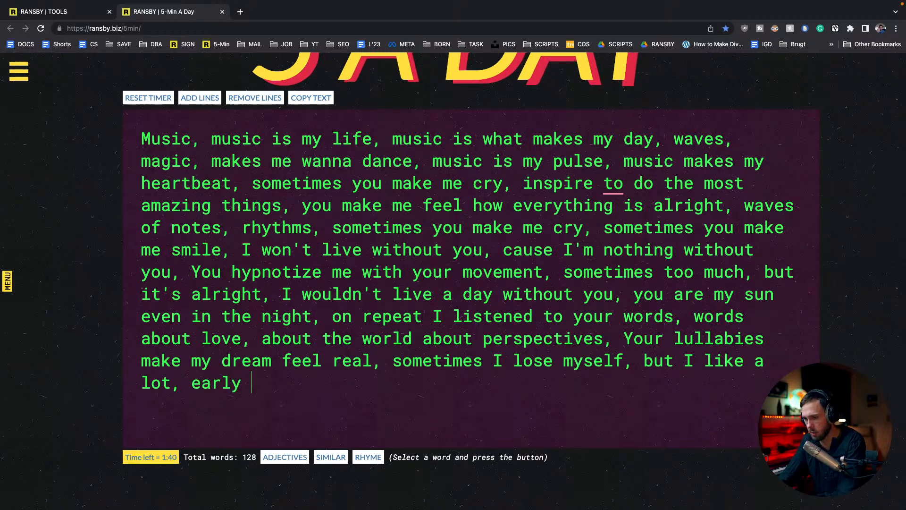
pyautogui.write('before i')
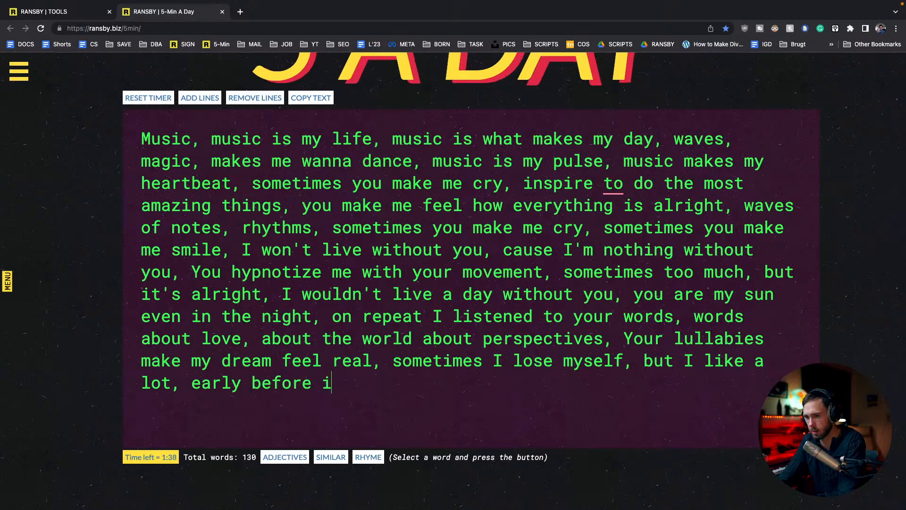
pyautogui.write(' get m')
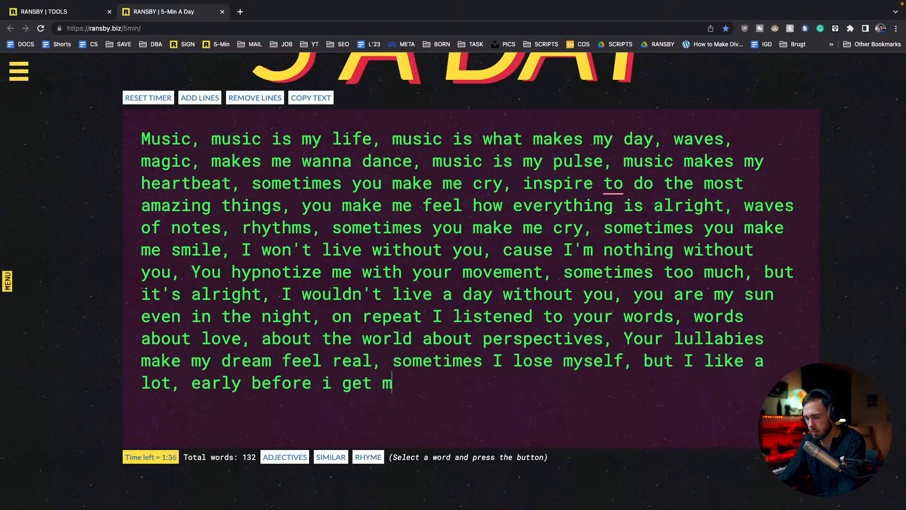
pyautogui.write('y clothes,')
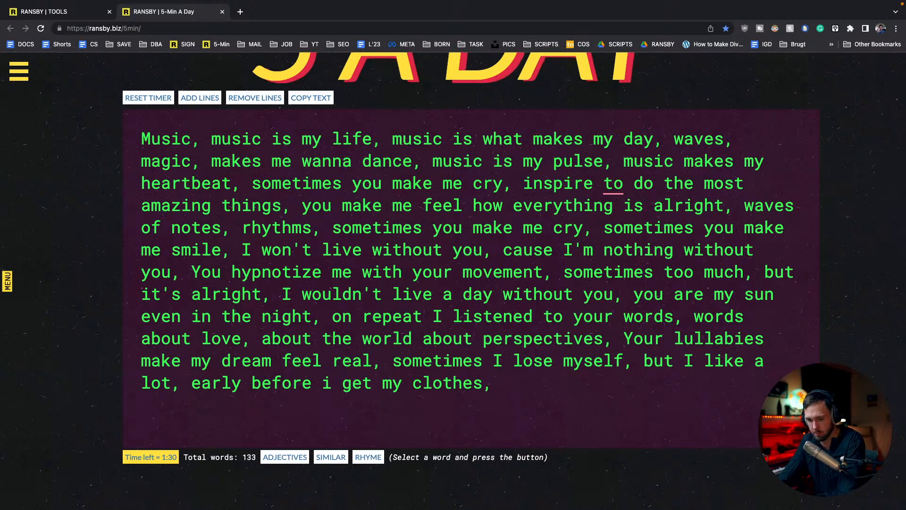
pyautogui.write('I t')
pyautogui.press('BackSpace')
pyautogui.press('BackSpace')
pyautogui.press('BackSpace')
# Start the phrase after "clothes," with the word "you".
pyautogui.write('you ')
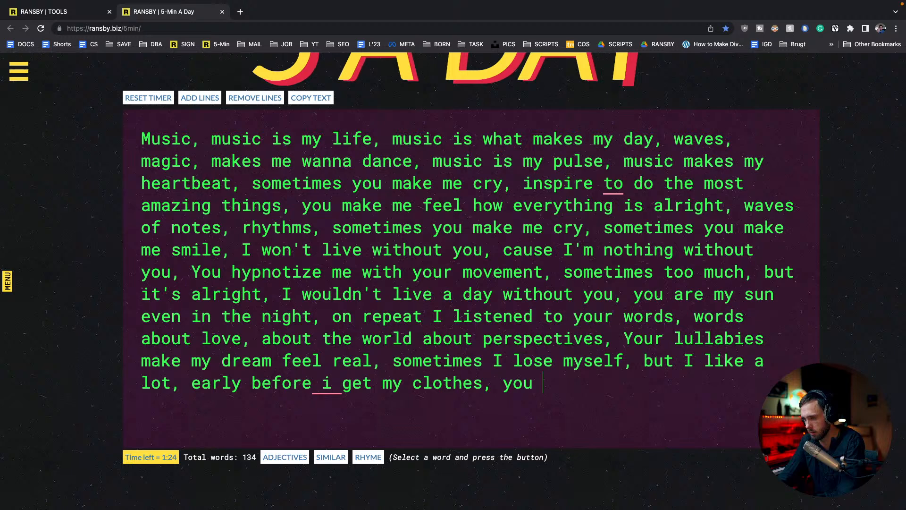
pyautogui.write('make')
pyautogui.press('BackSpace')
pyautogui.press('BackSpace')
pyautogui.press('BackSpace')
pyautogui.press('BackSpace')
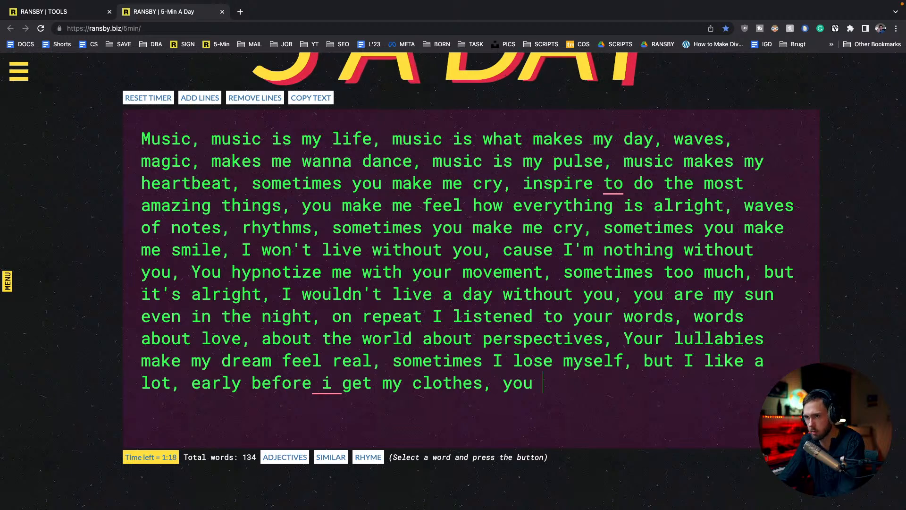
# Continue the phrase after "you" with "calmly wake me up, with your sweet embracing tone".
pyautogui.write('calmly')
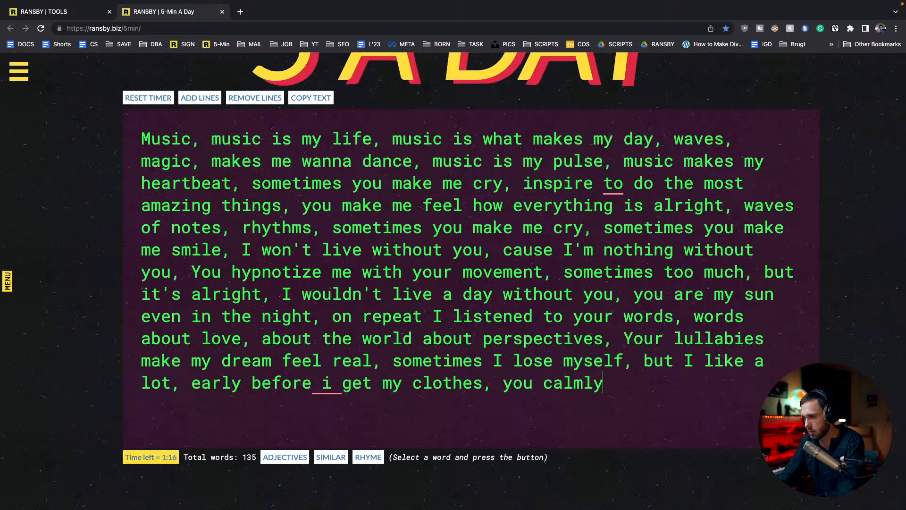
pyautogui.write(' wake ')
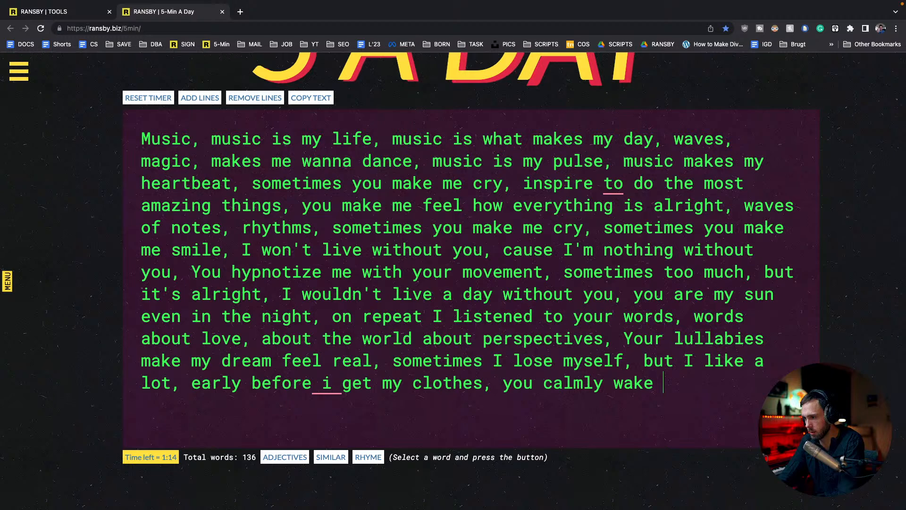
pyautogui.write('me up, w')
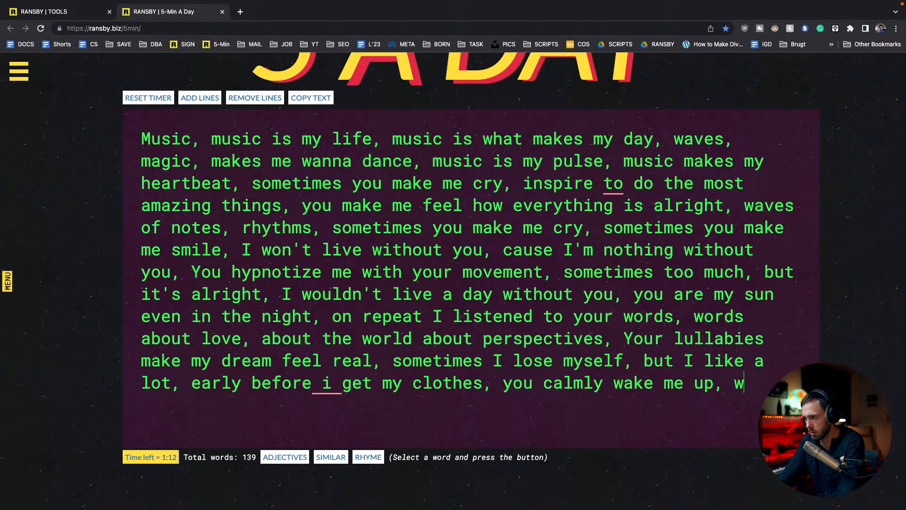
pyautogui.write('ith your ')
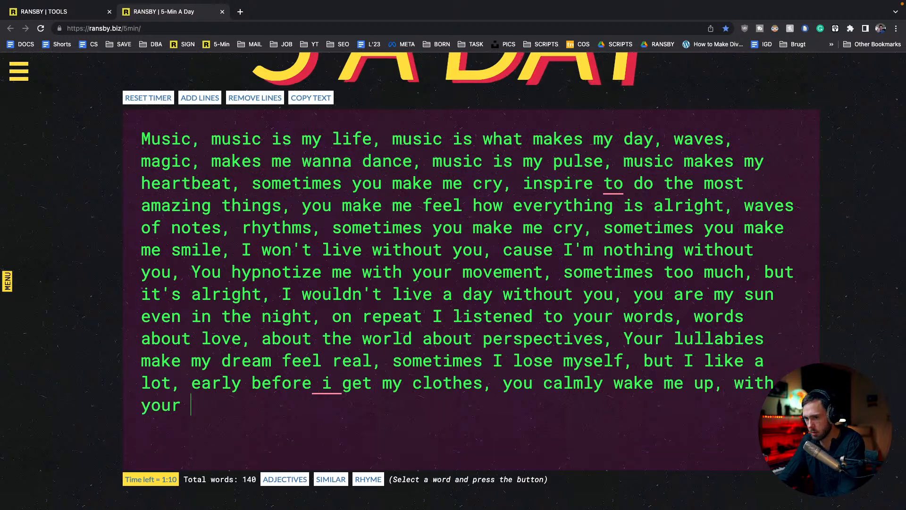
pyautogui.write('sweet em')
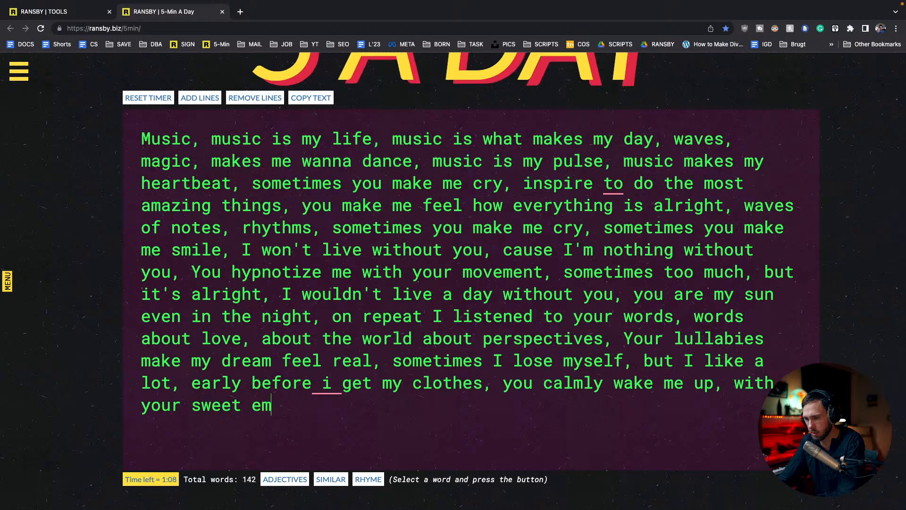
pyautogui.write('bracing tone')
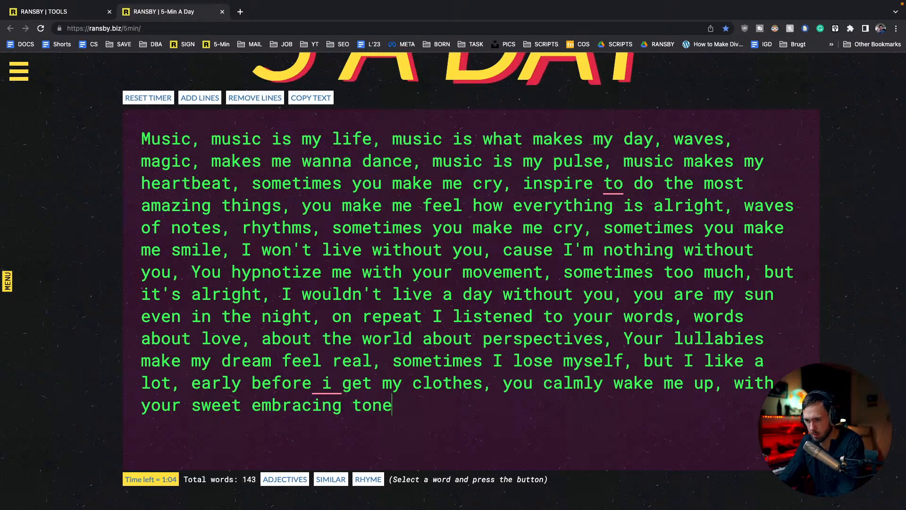
# Capitalize the "i" in "before i get my clothes" and replace the final word "tone" with "mood".
pyautogui.click(329, 384)
pyautogui.click(347, 405)
pyautogui.doubleClick(370, 405)
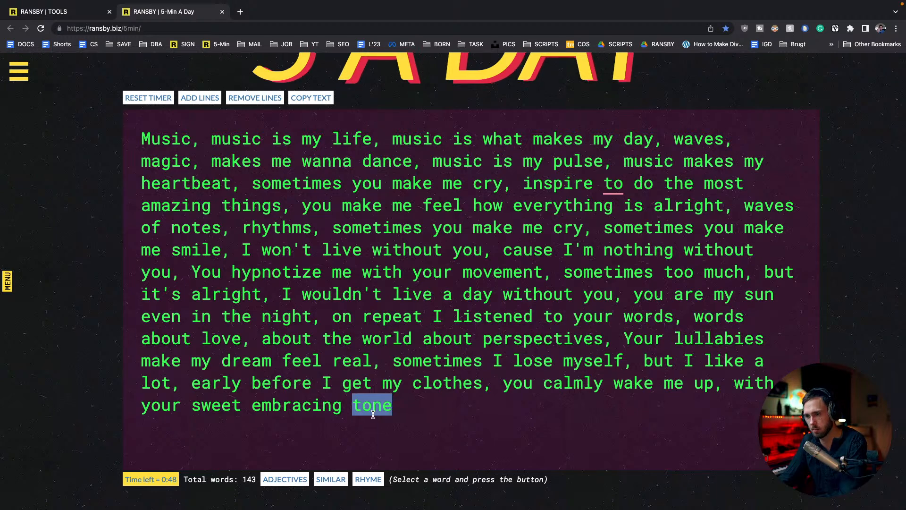
pyautogui.write('mood')
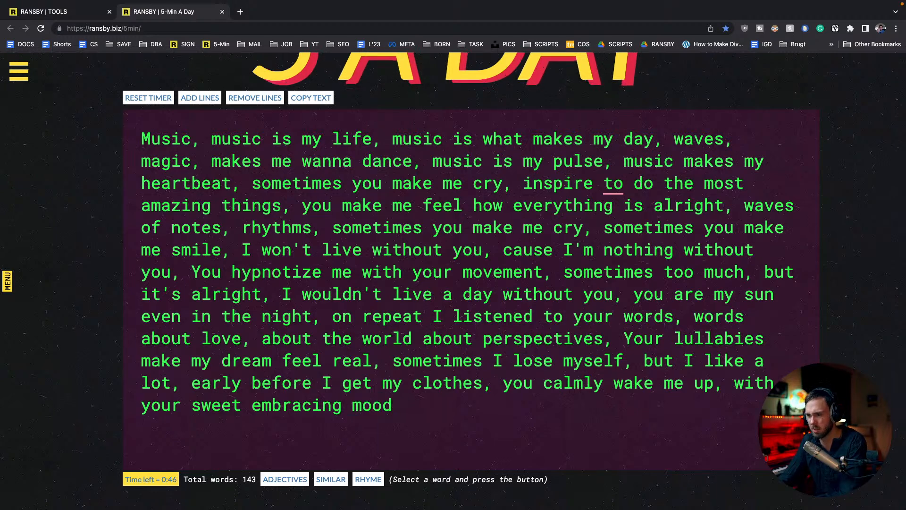
# Look up words similar to "mood" and examine the suggestions.
pyautogui.doubleClick(365, 404)
pyautogui.click(334, 475)
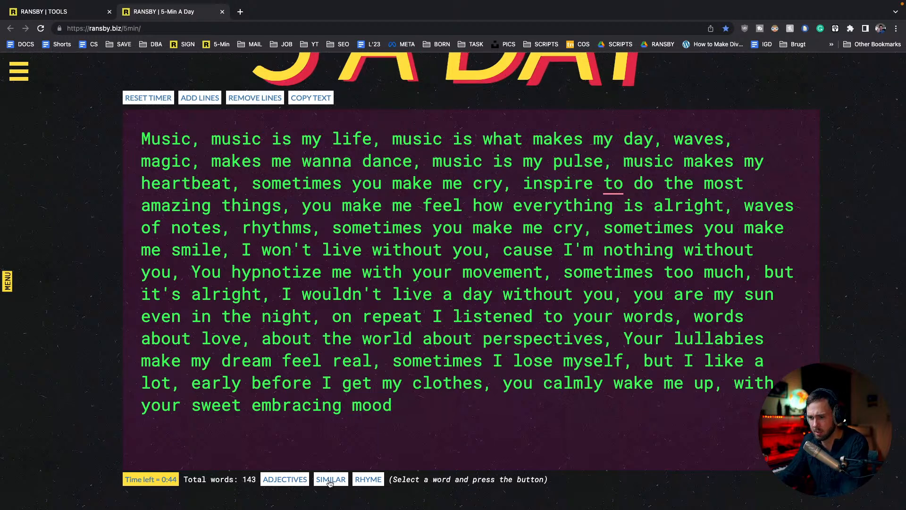
pyautogui.scroll(-4, 350, 459)
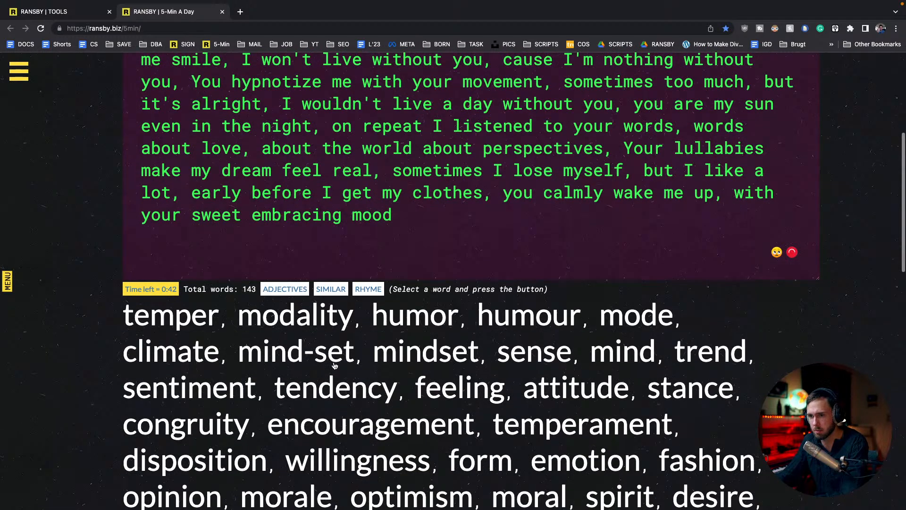
# Replace the final word "mood" with "feeling".
pyautogui.scroll(-1, 368, 212)
pyautogui.doubleClick(368, 211)
pyautogui.write('feeling')
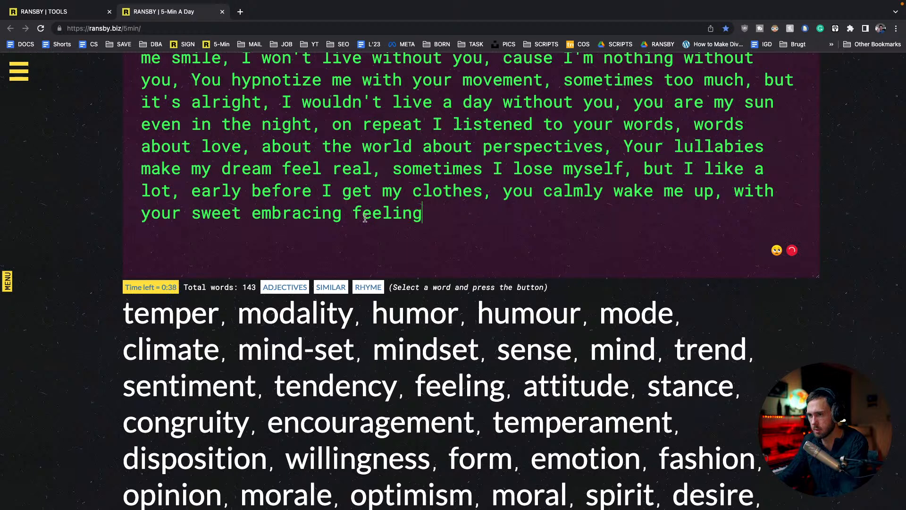
# Look up words similar to "feeling" and examine the suggestions.
pyautogui.click(334, 293)
pyautogui.doubleClick(403, 215)
pyautogui.click(333, 293)
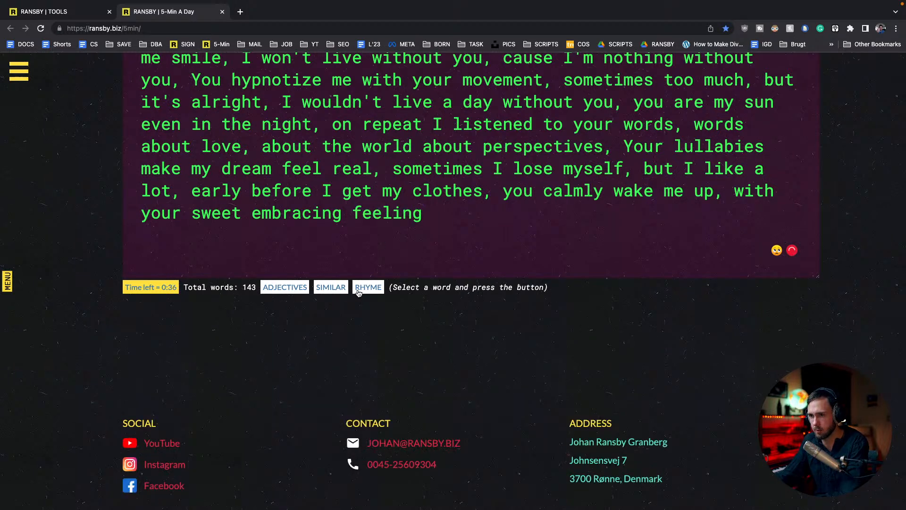
pyautogui.scroll(-5, 418, 375)
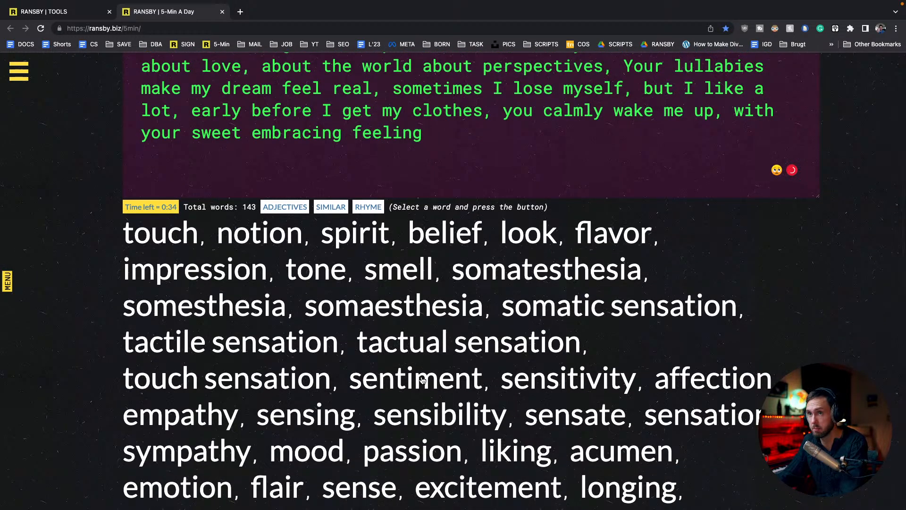
pyautogui.scroll(3, 419, 380)
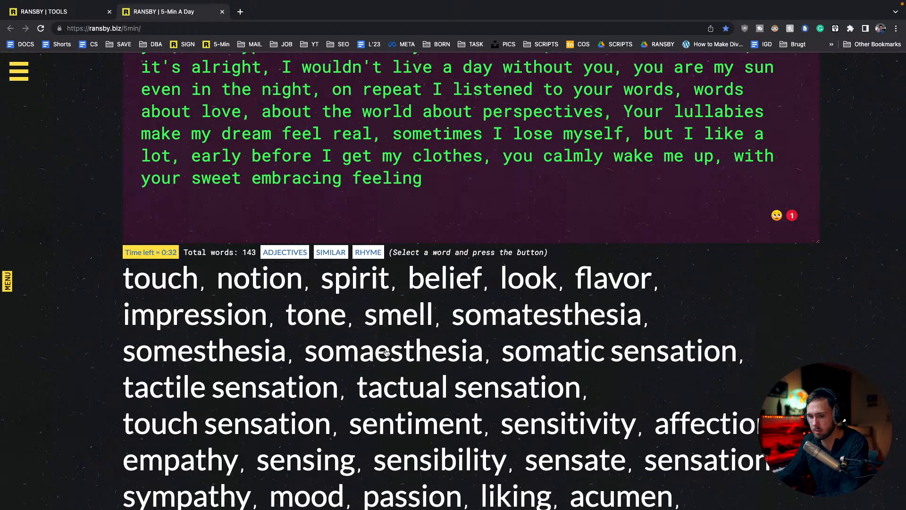
pyautogui.scroll(-3, 384, 348)
pyautogui.scroll(-5, 391, 355)
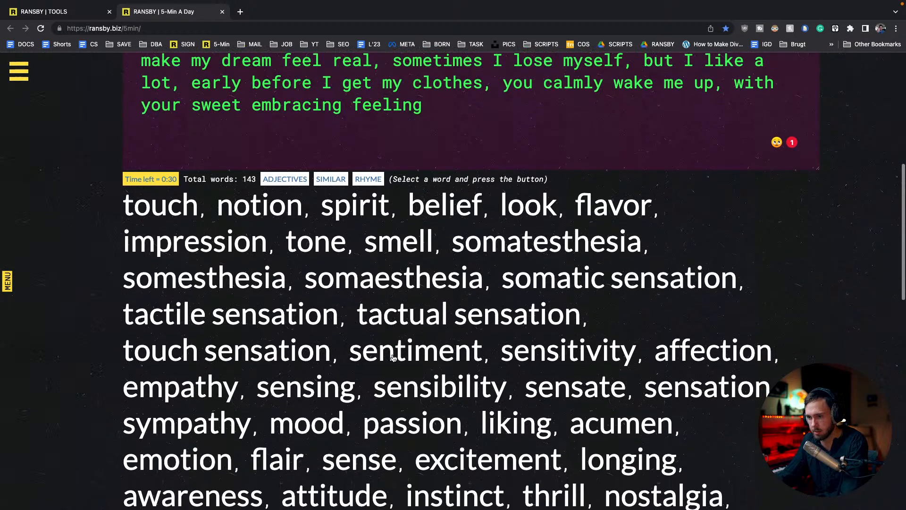
pyautogui.scroll(-8, 396, 359)
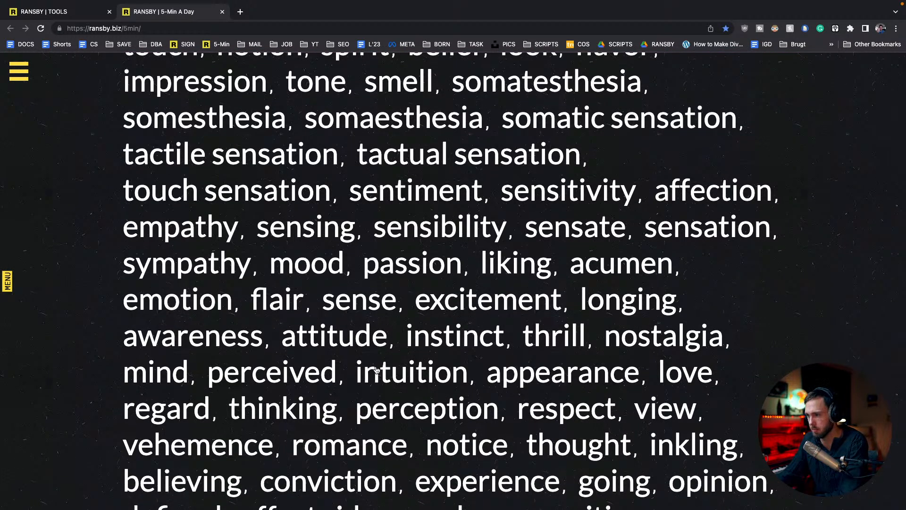
pyautogui.scroll(1, 377, 370)
pyautogui.scroll(-5, 377, 370)
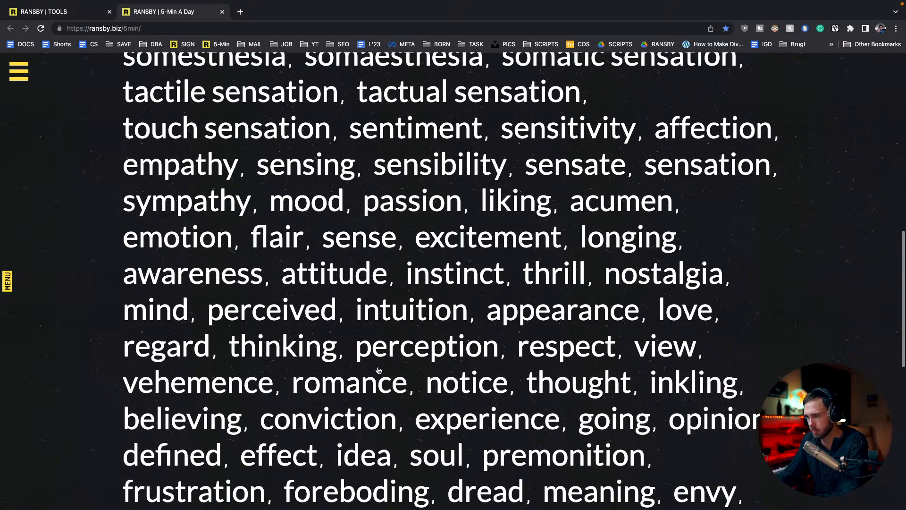
pyautogui.scroll(15, 380, 372)
pyautogui.scroll(9, 380, 371)
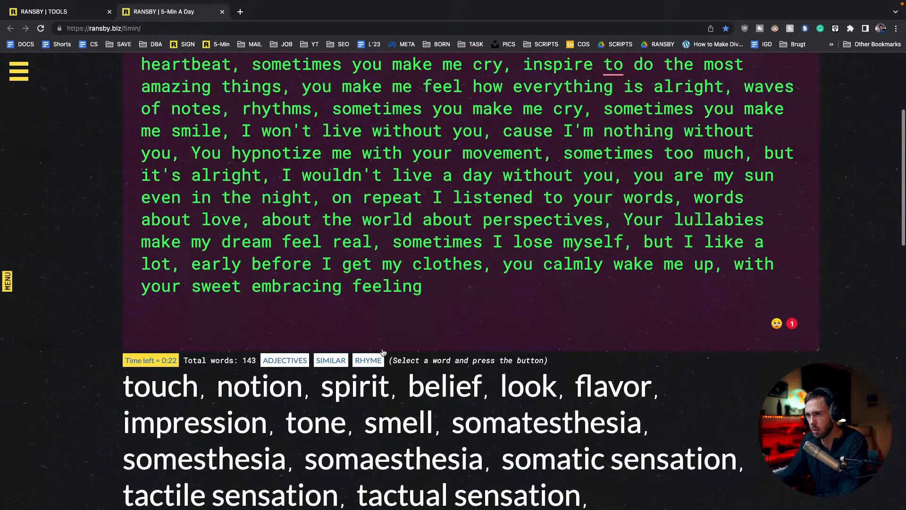
# Replace the final word "feeling" with "sounds" and look up words similar to it.
pyautogui.doubleClick(384, 285)
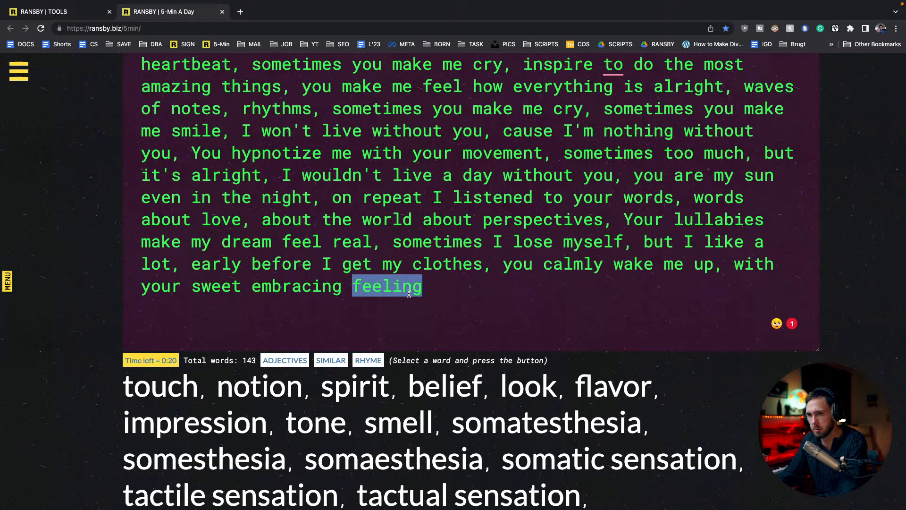
pyautogui.write('sounds')
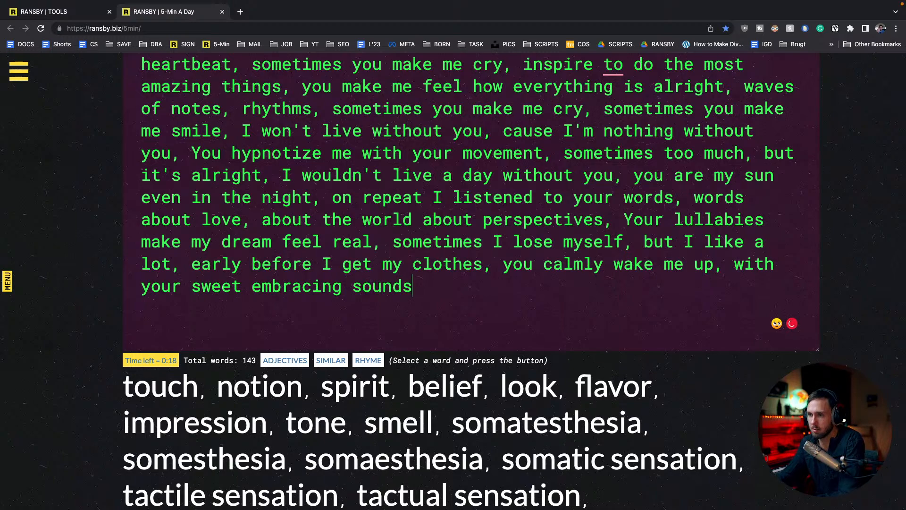
pyautogui.doubleClick(391, 289)
pyautogui.click(341, 362)
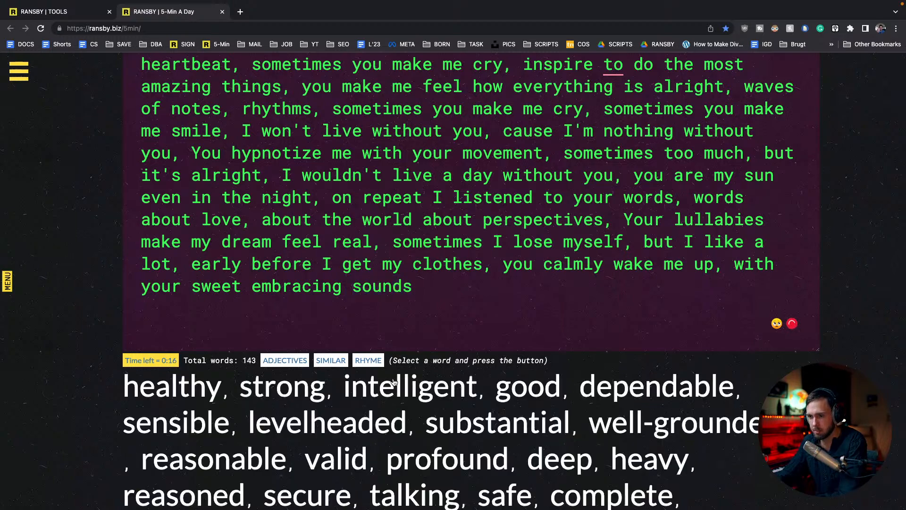
pyautogui.scroll(-3, 418, 404)
pyautogui.doubleClick(380, 162)
pyautogui.click(336, 239)
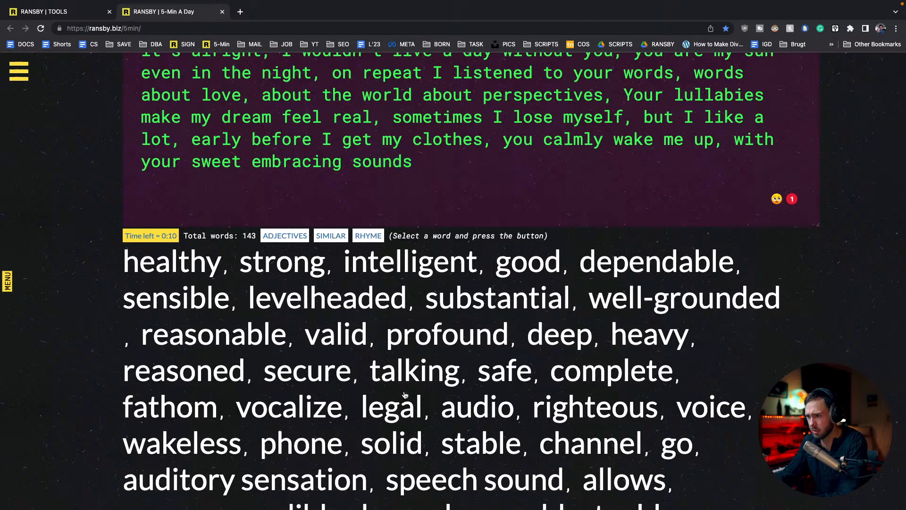
pyautogui.scroll(3, 418, 396)
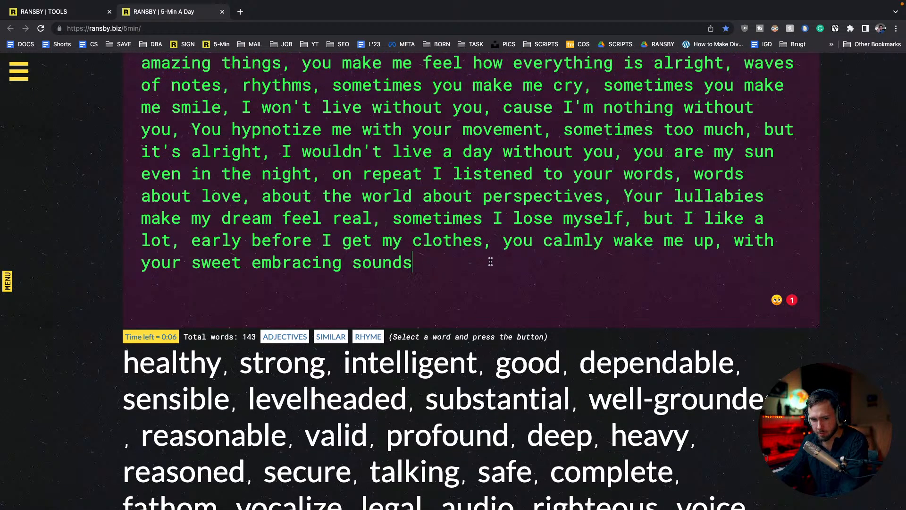
# Continue the lyrics after "sounds" with ", you're my everlasting companion, even when you're not around,".
pyautogui.write(',')
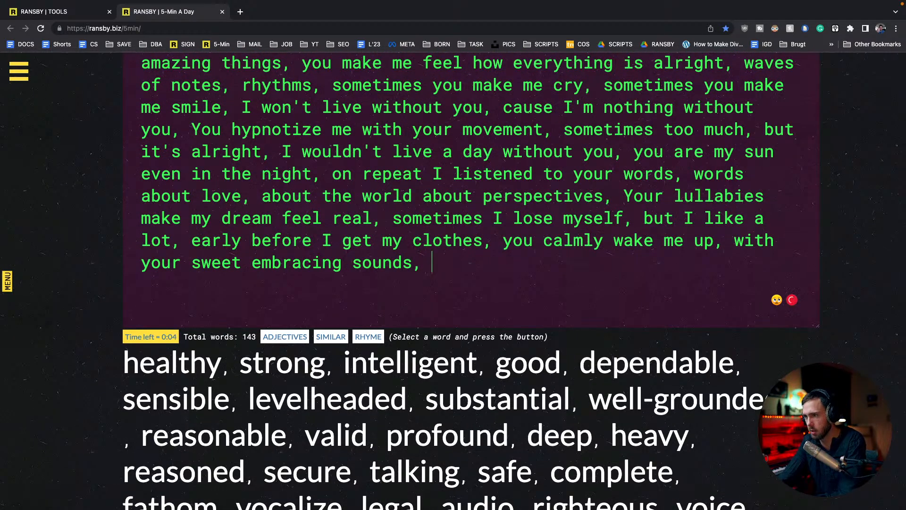
pyautogui.scroll(5, 489, 260)
pyautogui.scroll(-4, 486, 278)
pyautogui.scroll(1, 485, 281)
pyautogui.write("you're my everlasting com")
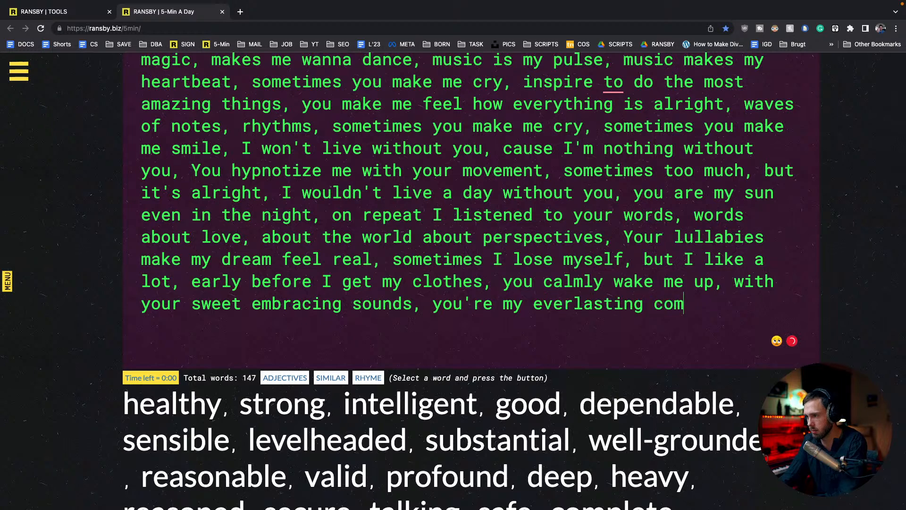
pyautogui.write('panio')
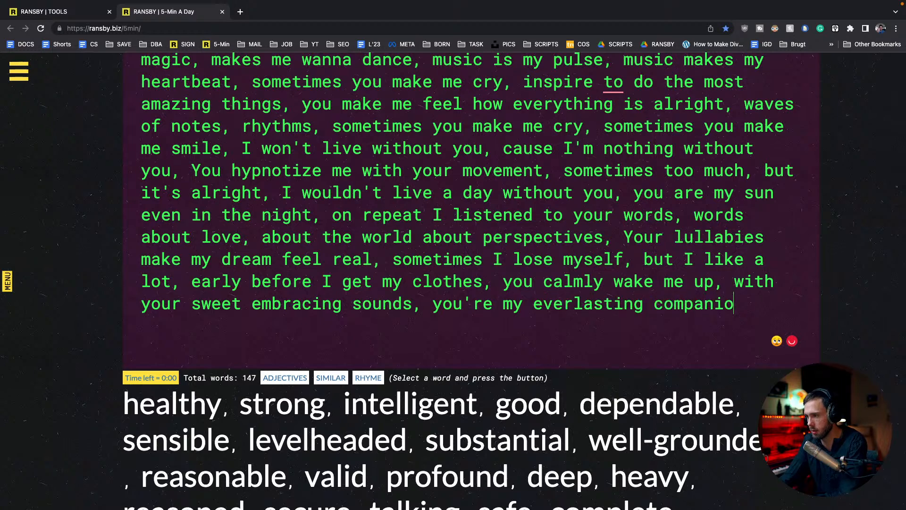
pyautogui.write('n, eve')
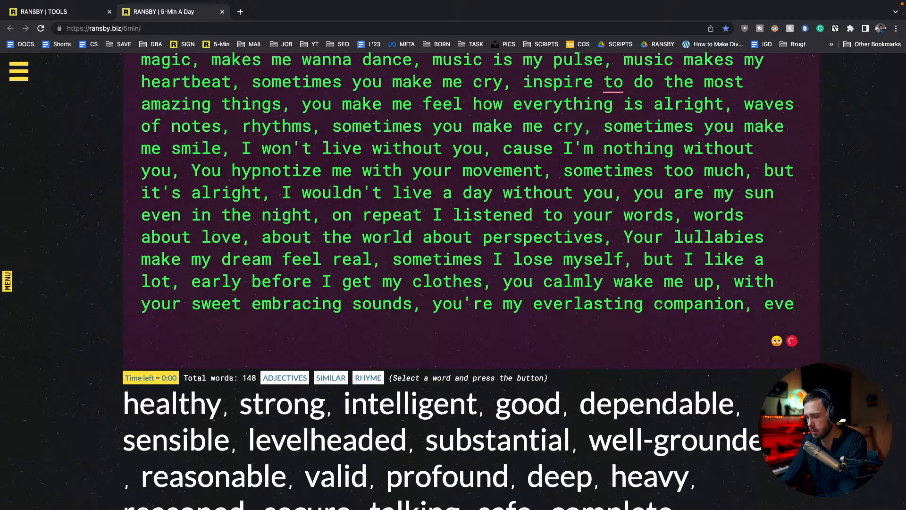
pyautogui.write("n when you're ")
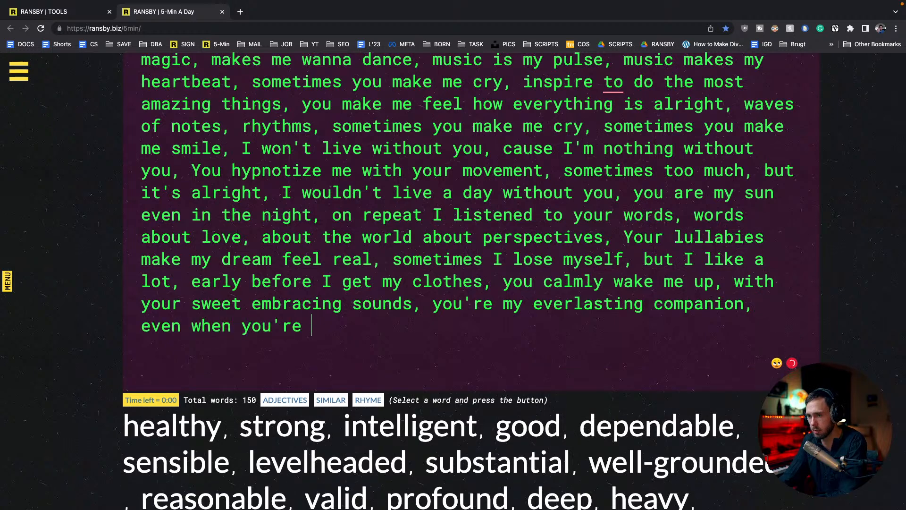
pyautogui.write('not around, ')
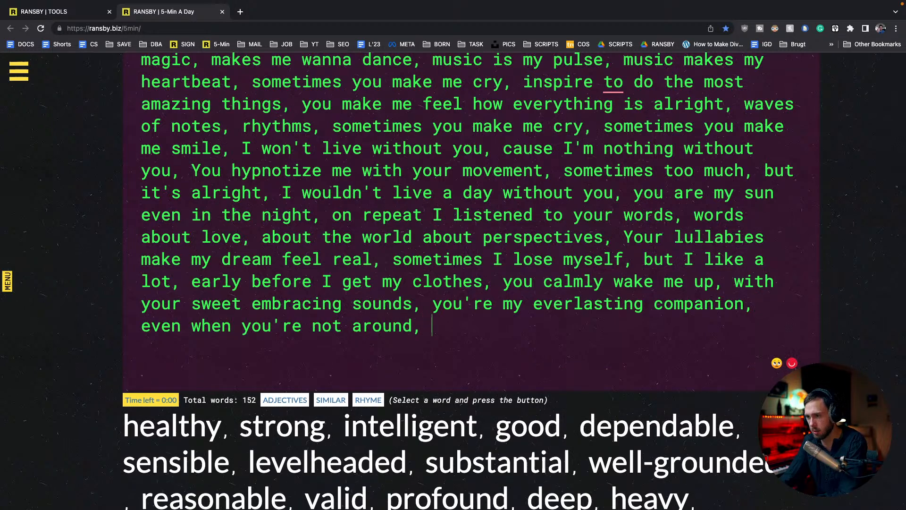
# Finish the lyric text with "I still have you in my mind, 24/7 you take care of me".
pyautogui.write('I still hav')
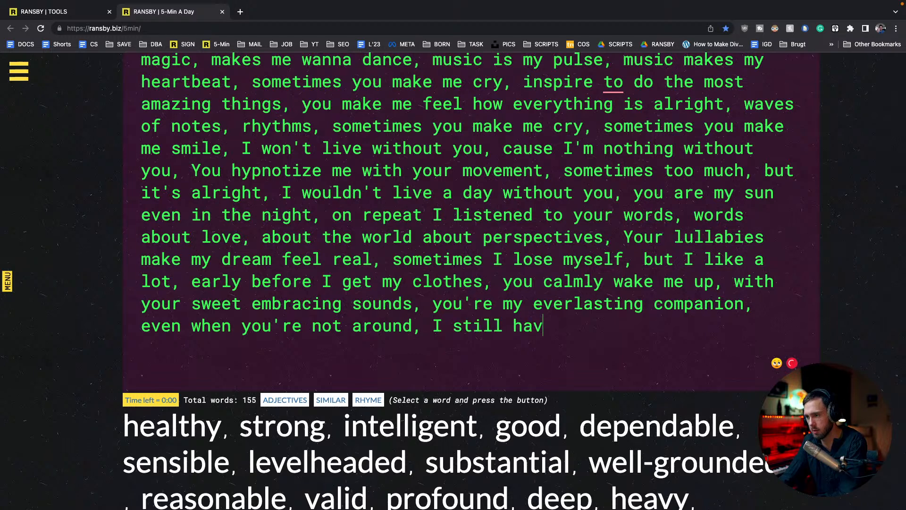
pyautogui.write('e you in my ')
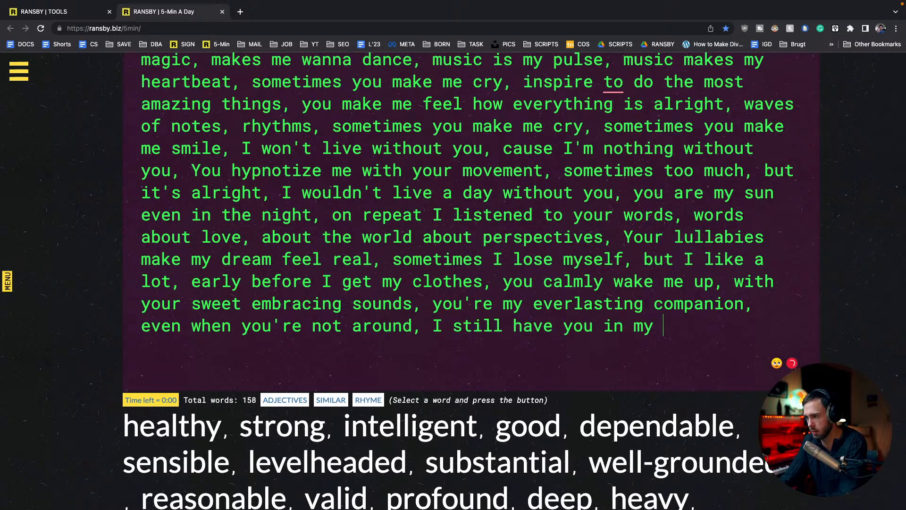
pyautogui.write('mind, 24/7 ')
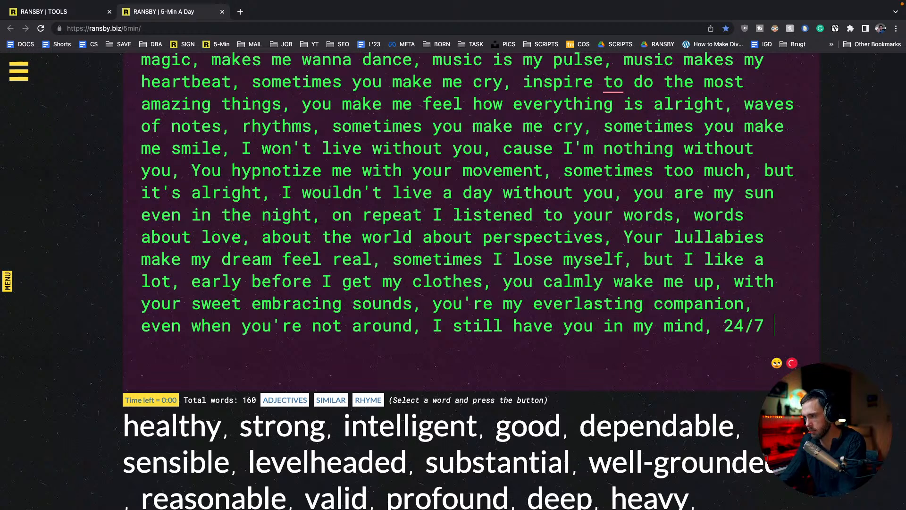
pyautogui.write('you t')
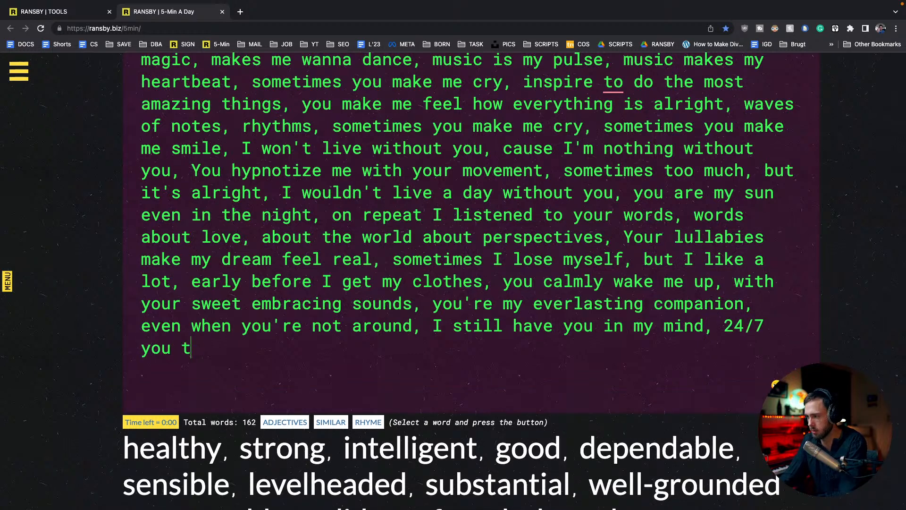
pyautogui.write('ake care of me')
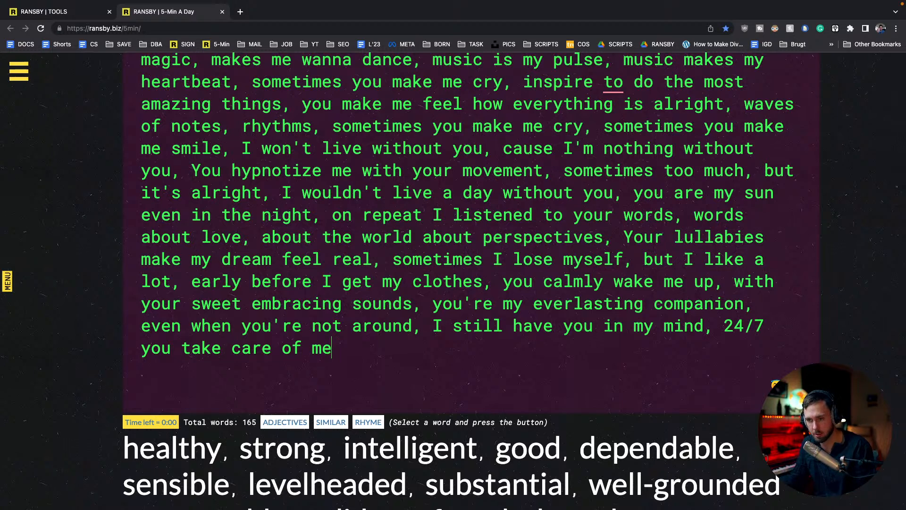
# Open a new blank Google Docs document in a separate browser tab.
pyautogui.hotkey('ctrl', 'a')
pyautogui.scroll(5, 348, 344)
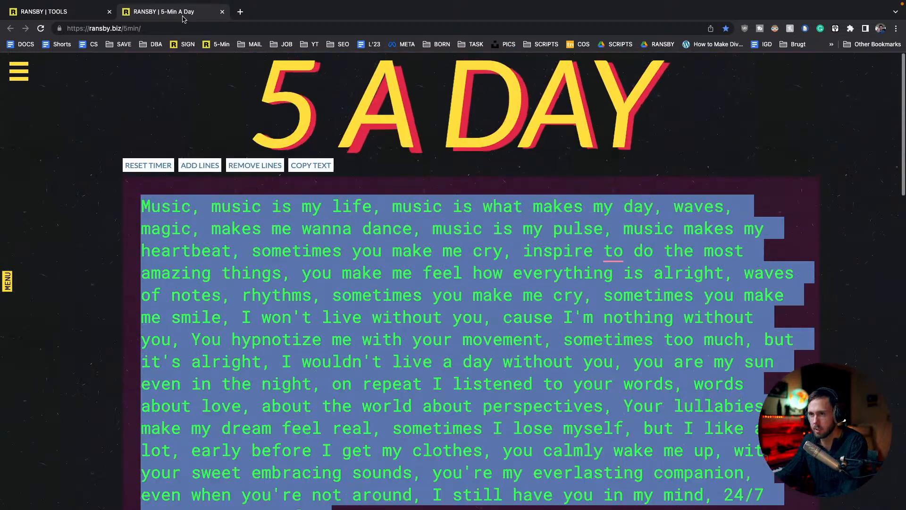
pyautogui.scroll(-5, 322, 325)
pyautogui.scroll(2, 321, 325)
pyautogui.click(241, 13)
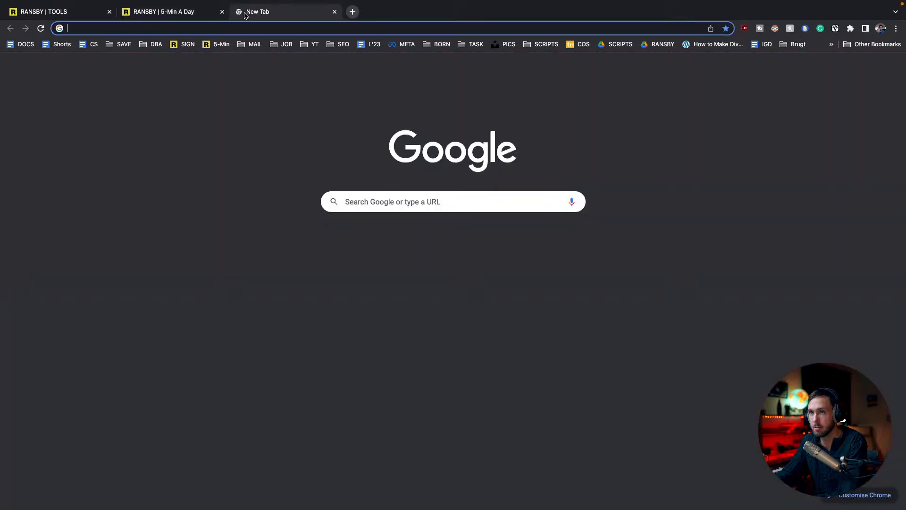
pyautogui.click(27, 46)
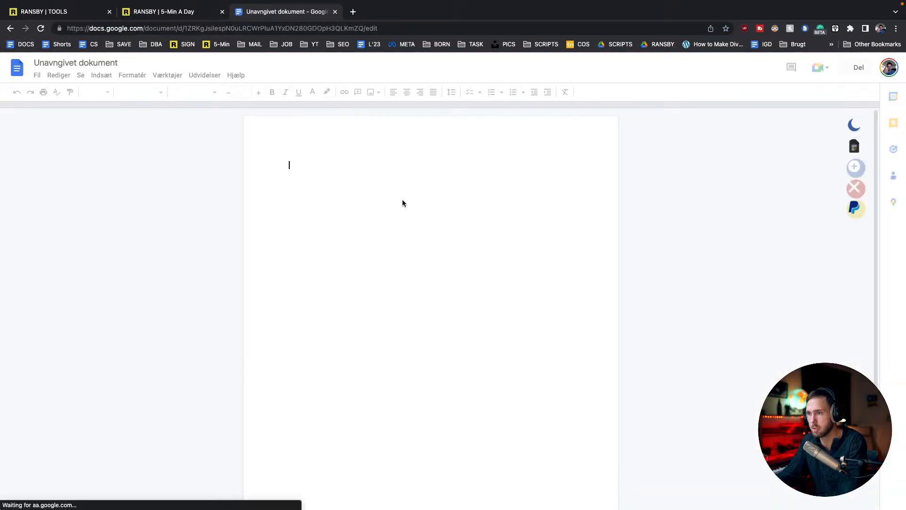
# Break the 5-Min A Day lyrics into separate lines and copy them into the blank Google Docs document.
pyautogui.click(170, 12)
pyautogui.scroll(3, 382, 195)
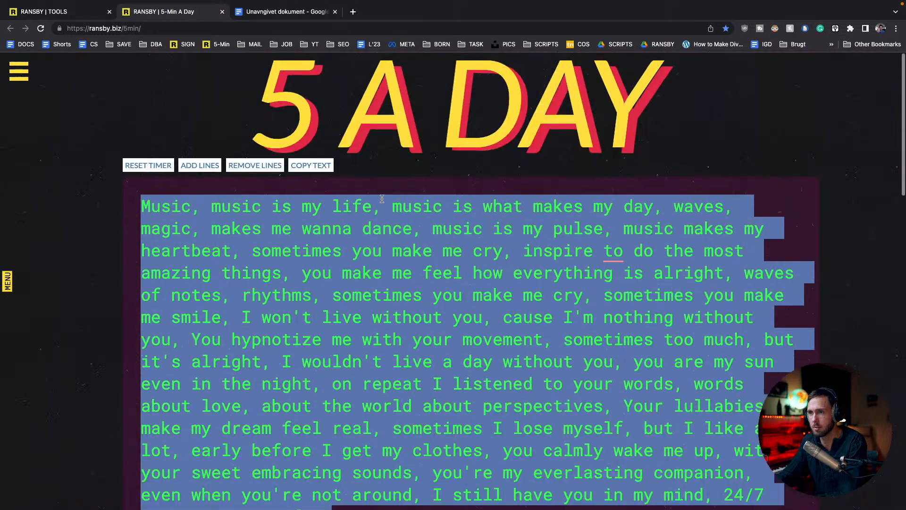
pyautogui.click(200, 165)
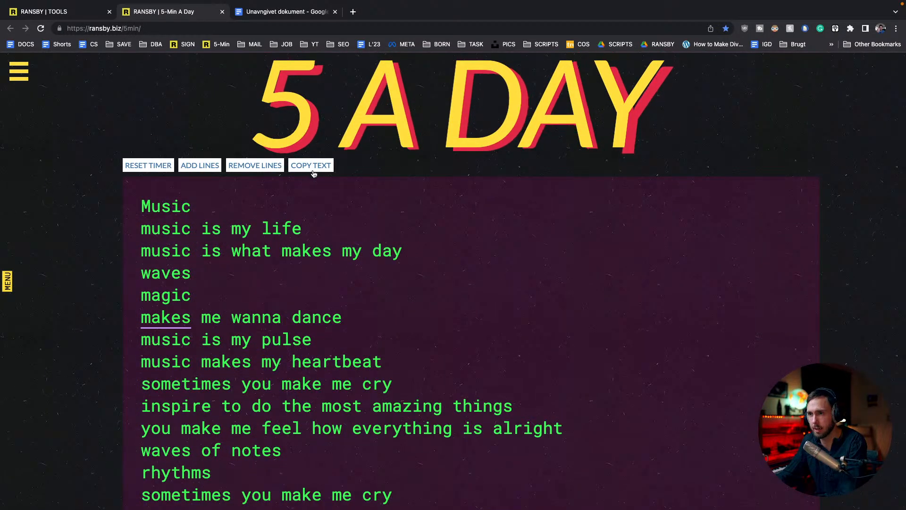
pyautogui.click(311, 166)
pyautogui.hotkey('ctrl', 'Tab')
pyautogui.hotkey('ctrl', 'v')
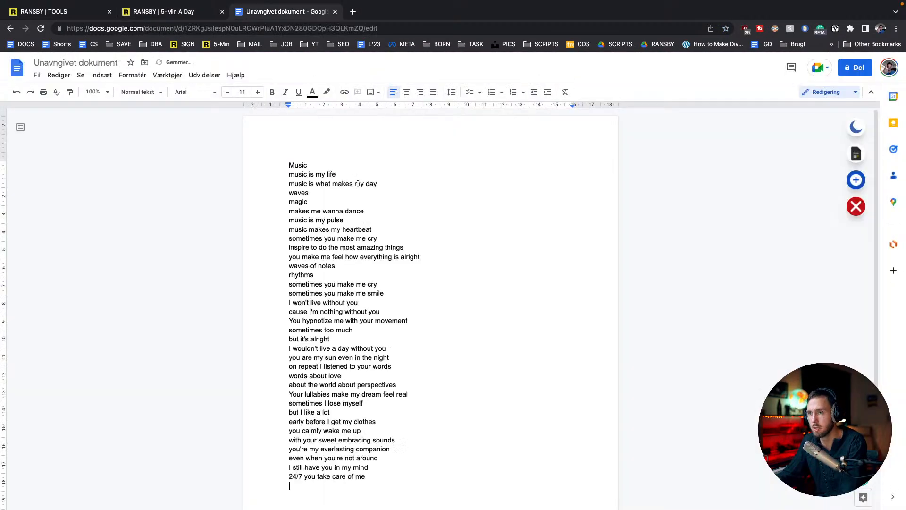
# Remove the opening line "Music" and change "music is my life" to "You're my life".
pyautogui.doubleClick(298, 165)
pyautogui.press('BackSpace')
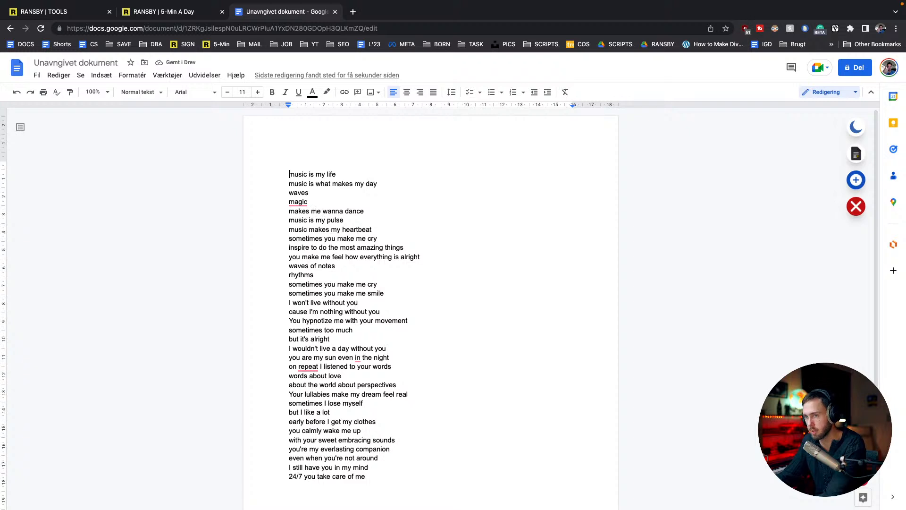
pyautogui.press('Delete')
pyautogui.press('Delete')
pyautogui.press('Delete')
pyautogui.press('Delete')
pyautogui.press('Delete')
pyautogui.press('Delete')
pyautogui.press('Delete')
pyautogui.press('Delete')
pyautogui.write("You're")
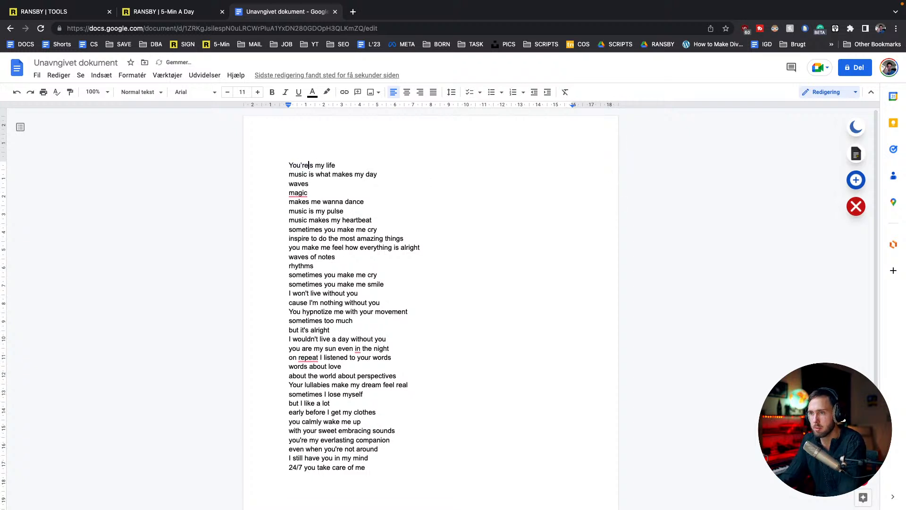
pyautogui.press('Delete')
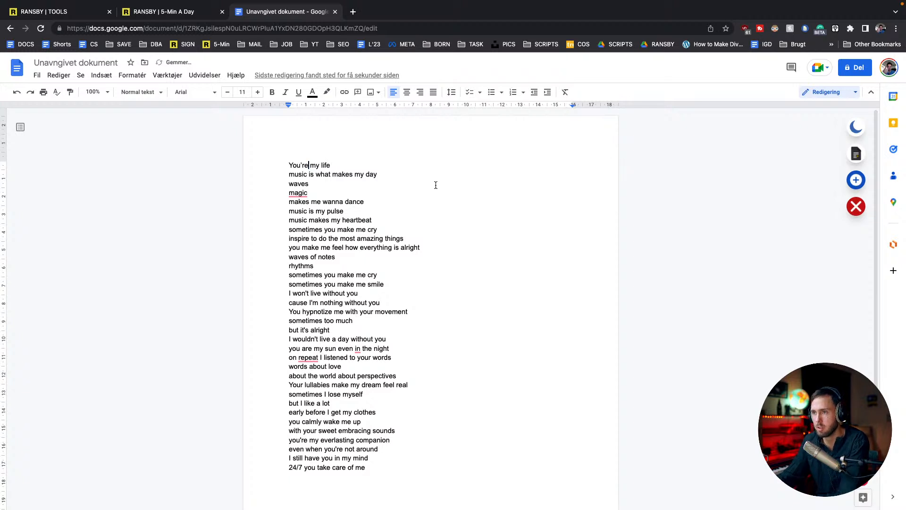
# Change the second line to "You're what makes my day" and capitalize "Magic".
pyautogui.doubleClick(301, 175)
pyautogui.write("You're")
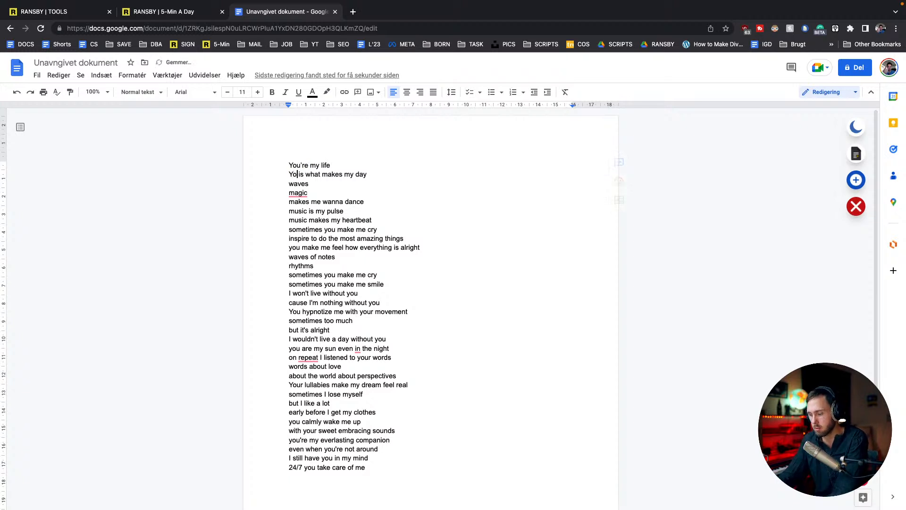
pyautogui.press('Delete')
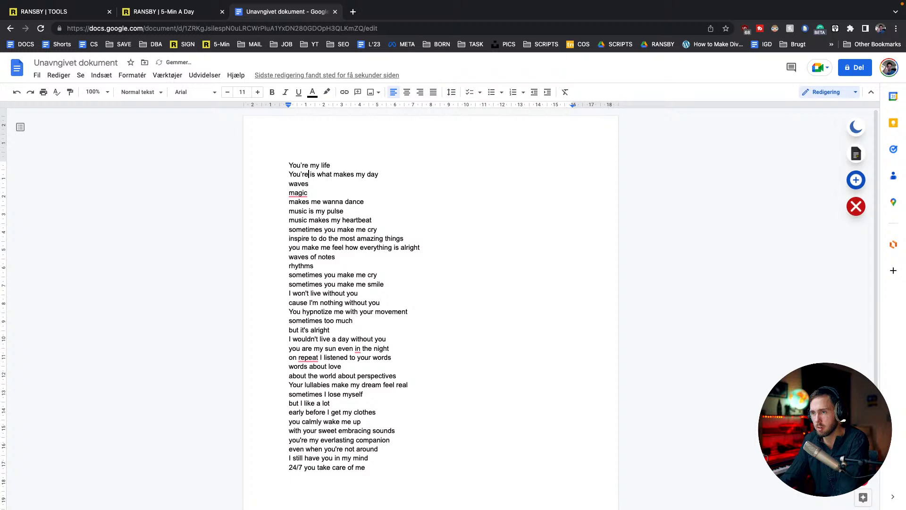
pyautogui.press('Delete')
pyautogui.press('Delete')
pyautogui.press('Delete')
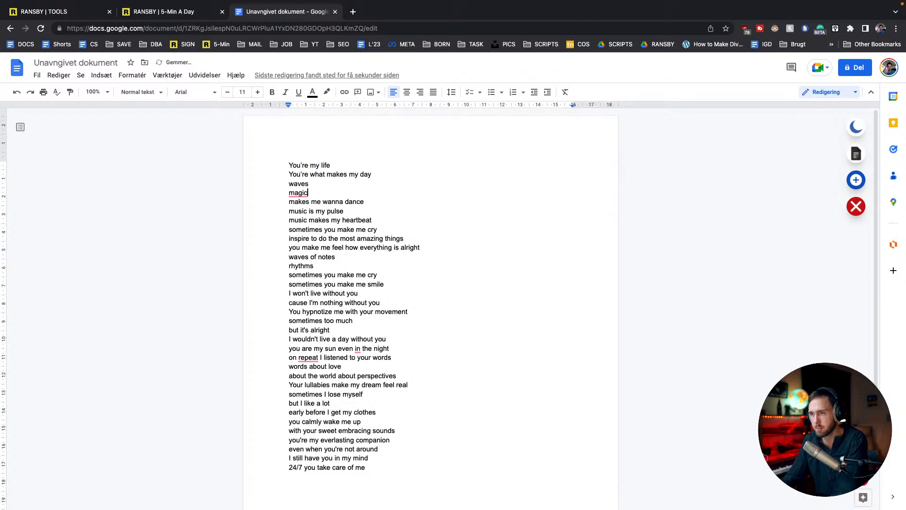
pyautogui.press('BackSpace')
pyautogui.write('M')
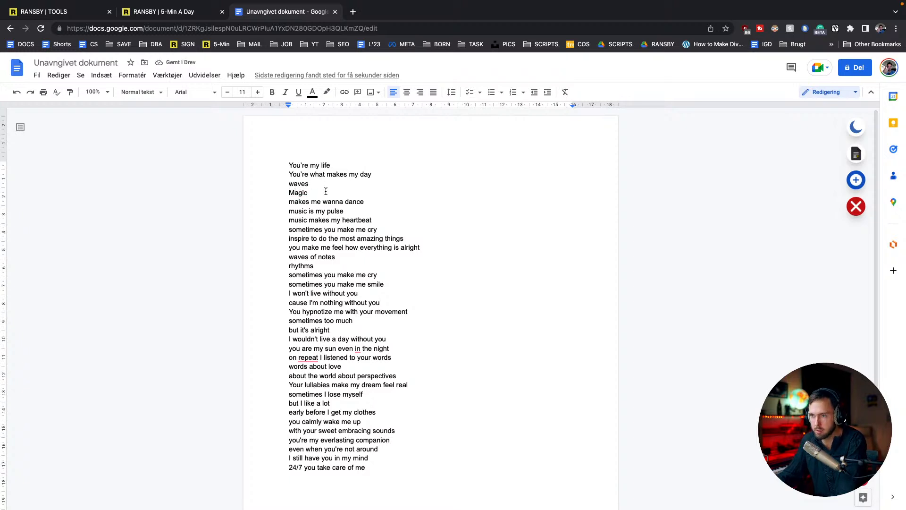
# Add the lines "I hear you in the water" and "I hear you when you're sick" below "Magic".
pyautogui.press('Return')
pyautogui.write('I hear ')
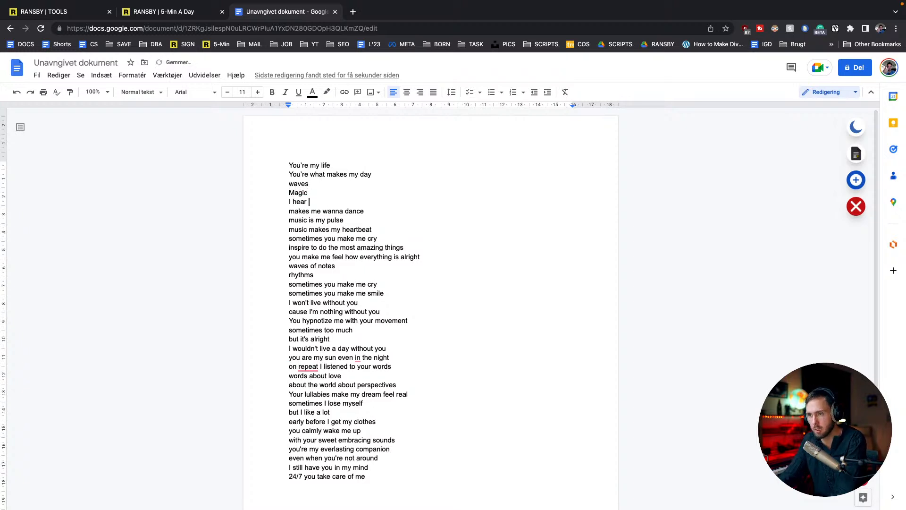
pyautogui.write('you in the water')
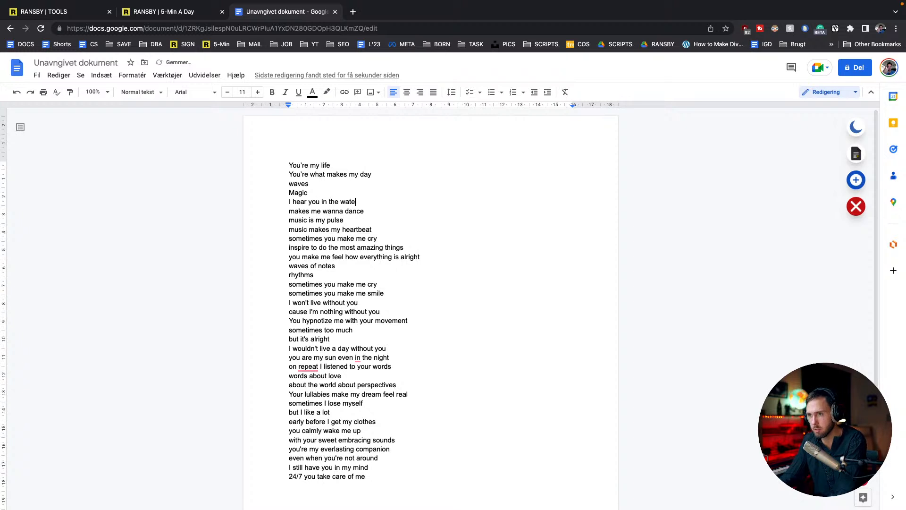
pyautogui.press('Return')
pyautogui.write("I hear you when you're sick")
pyautogui.press('Return')
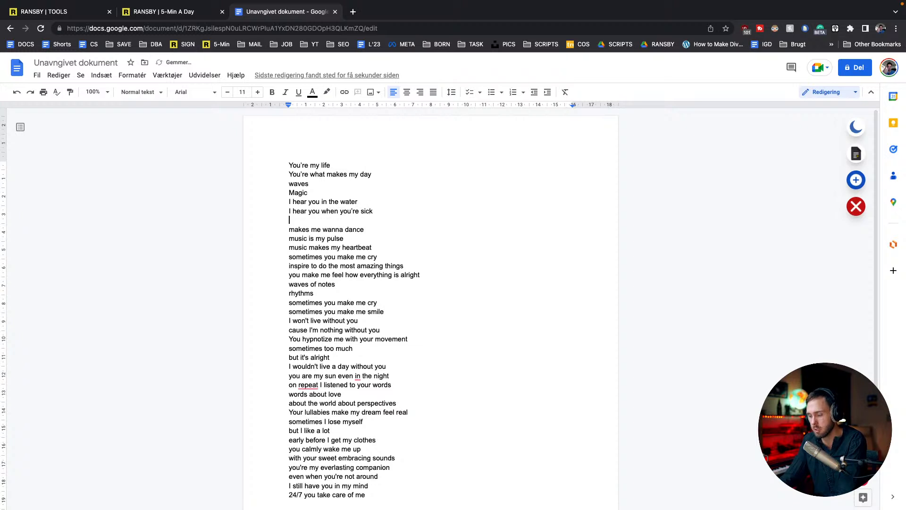
# Write the line "You comfort me when I'm sad" above "makes me wanna dance" and put a blank line before it.
pyautogui.write('You heal me when')
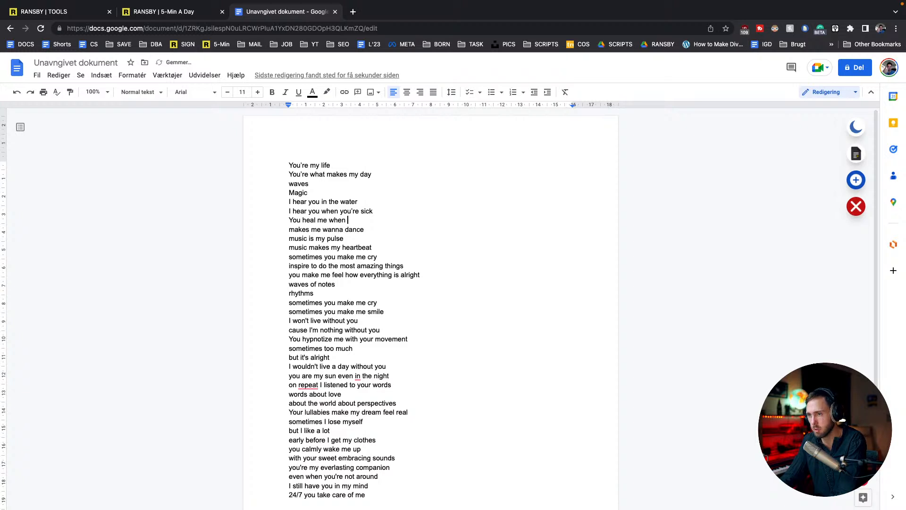
pyautogui.press('BackSpace')
pyautogui.press('BackSpace')
pyautogui.press('BackSpace')
pyautogui.press('BackSpace')
pyautogui.press('BackSpace')
pyautogui.press('BackSpace')
pyautogui.press('BackSpace')
pyautogui.press('BackSpace')
pyautogui.press('BackSpace')
pyautogui.press('BackSpace')
pyautogui.press('BackSpace')
pyautogui.press('BackSpace')
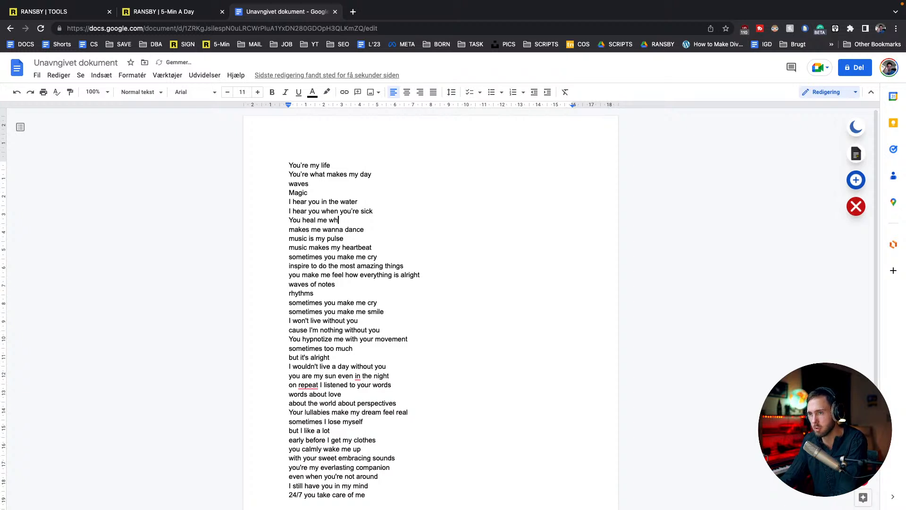
pyautogui.write('comfo')
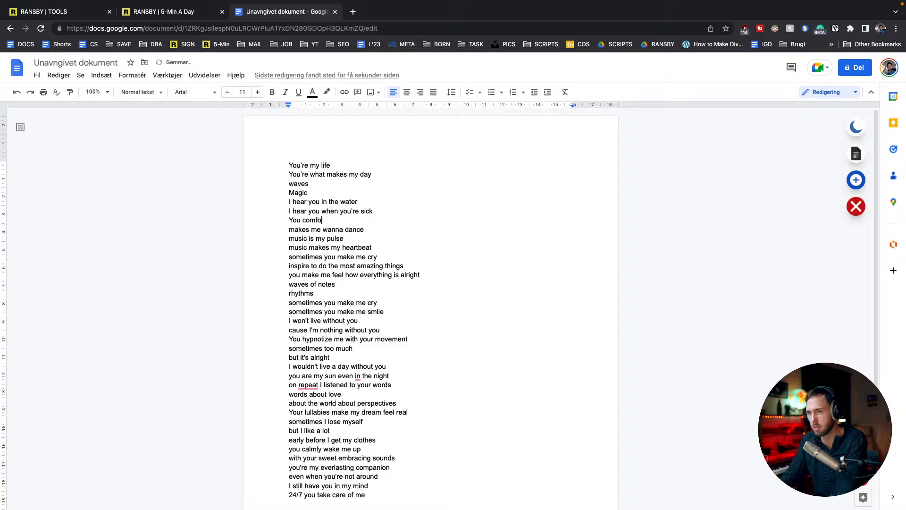
pyautogui.write("rt me when I'm sad")
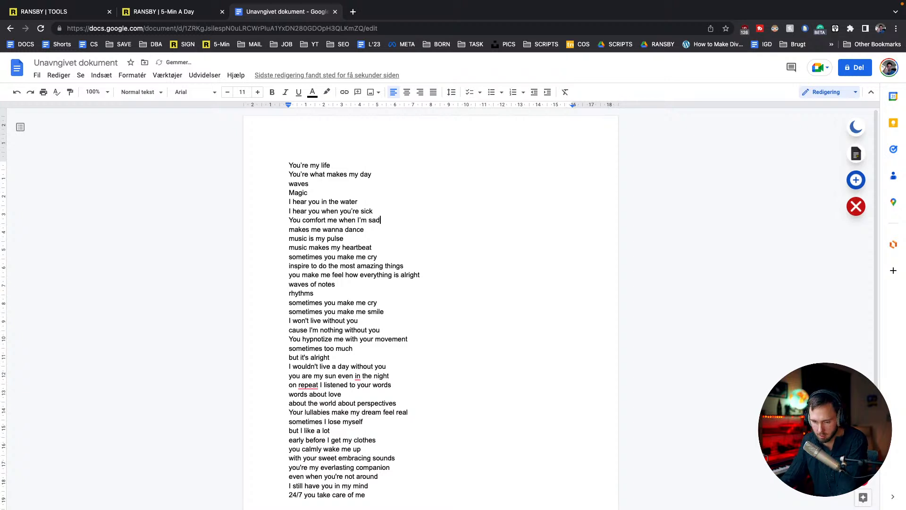
pyautogui.press('Return')
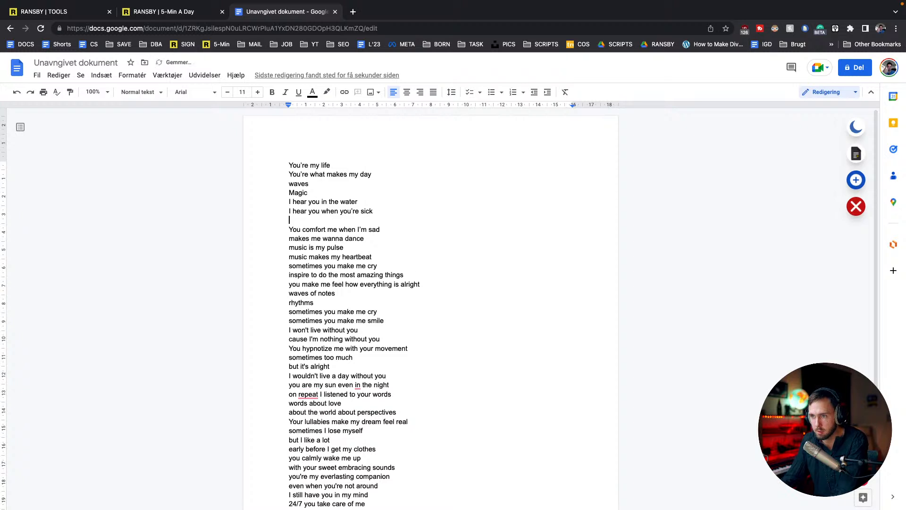
# Insert "I hear you in the streets" and "I hear you in the woods" above "I hear you when you're sick".
pyautogui.press('Up')
pyautogui.press('Return')
pyautogui.press('Up')
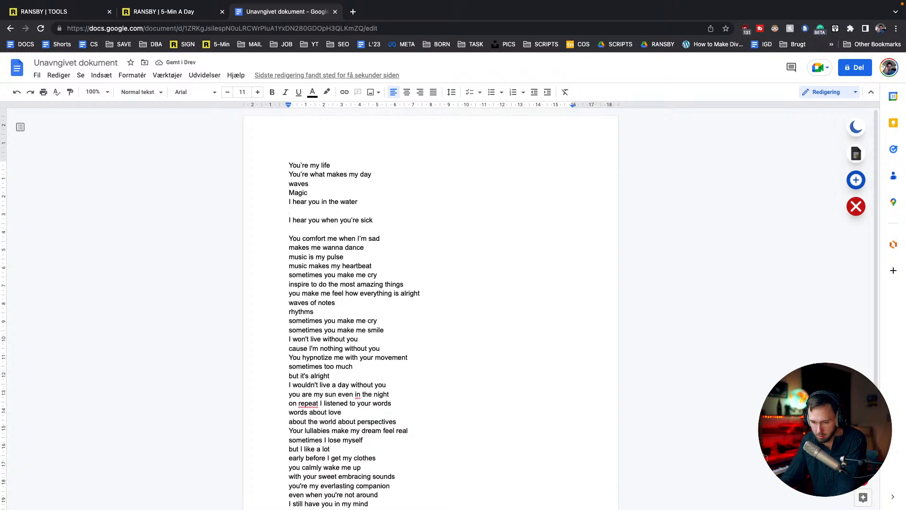
pyautogui.write('I hear')
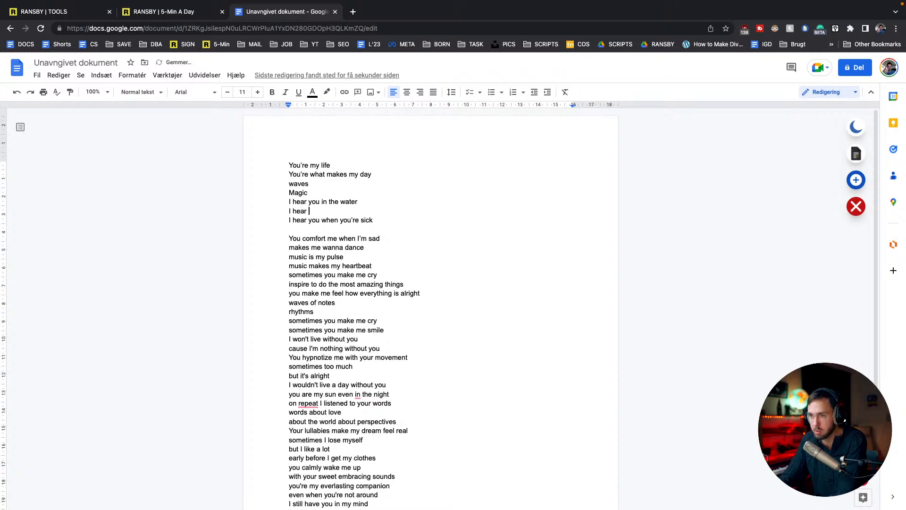
pyautogui.write(' you in the streets')
pyautogui.press('Return')
pyautogui.write('I ')
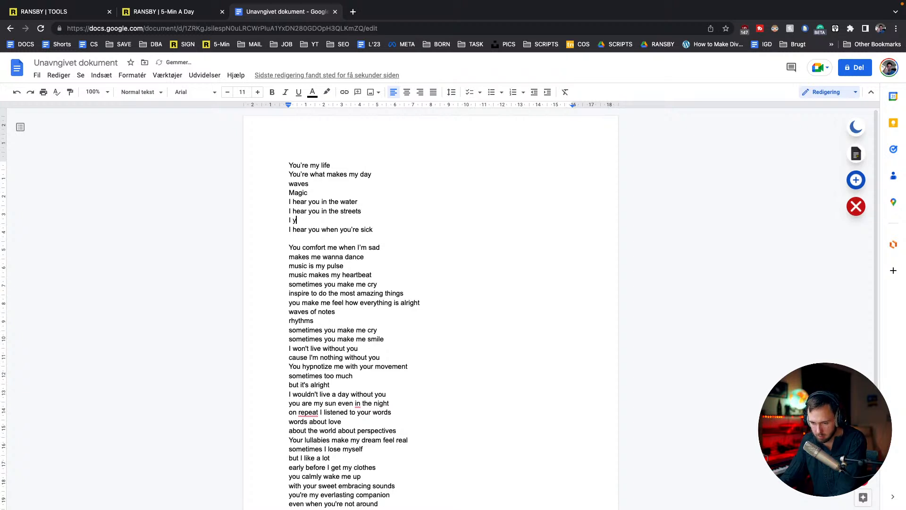
pyautogui.write('hear you in t')
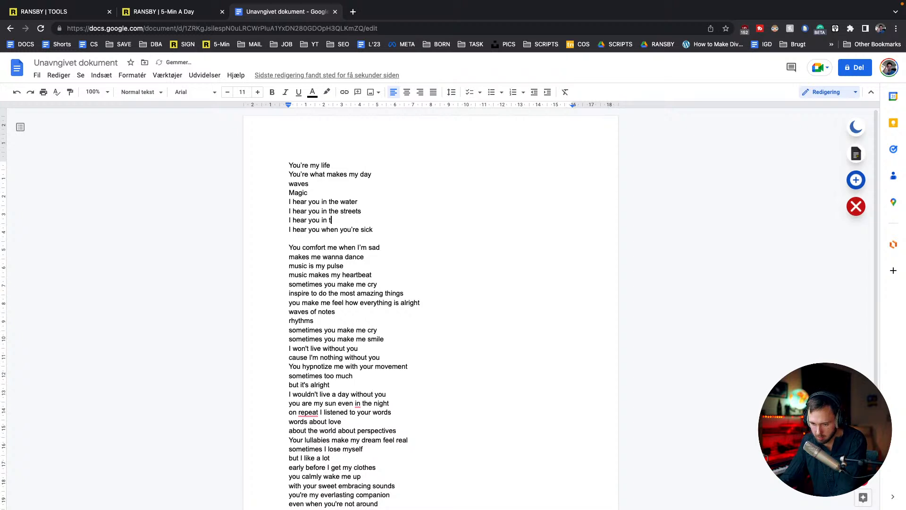
pyautogui.write('he wood')
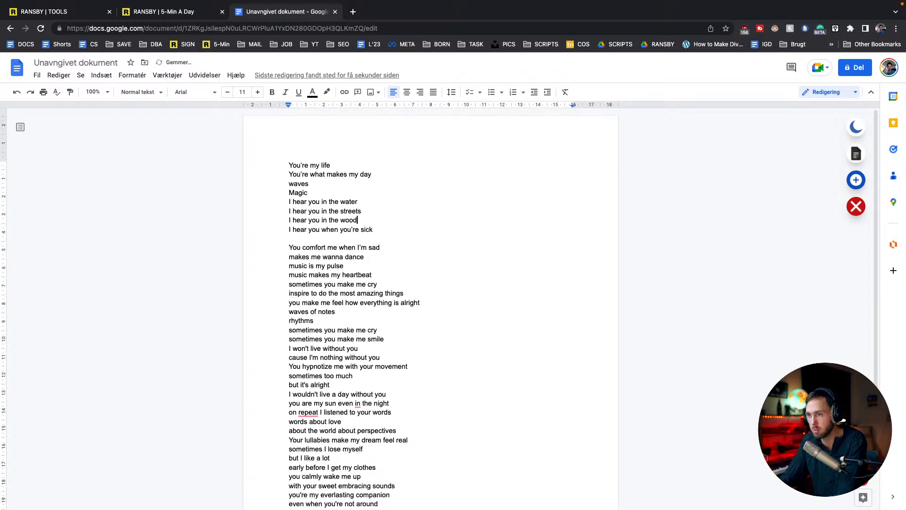
pyautogui.write('s')
pyautogui.press('Return')
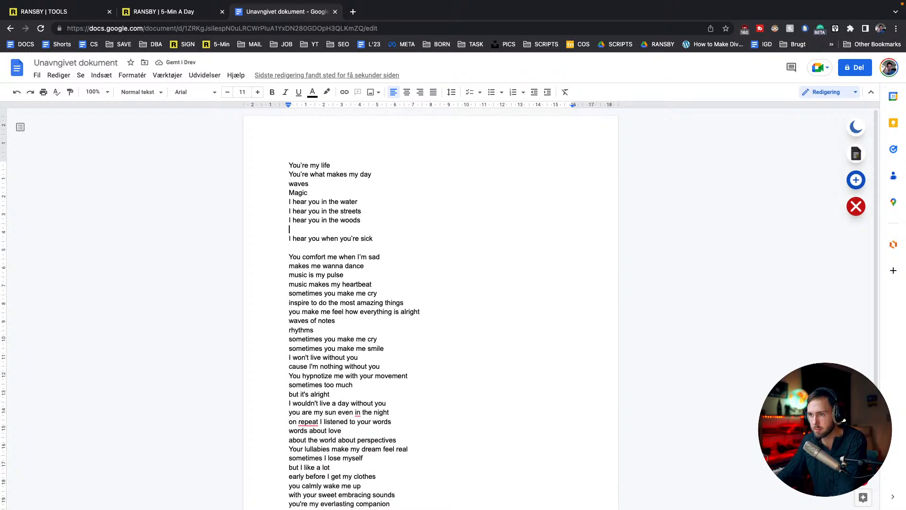
# Add the line "You're everywhere" below "I hear you in the woods".
pyautogui.press('BackSpace')
pyautogui.press('Return')
pyautogui.write('Yo')
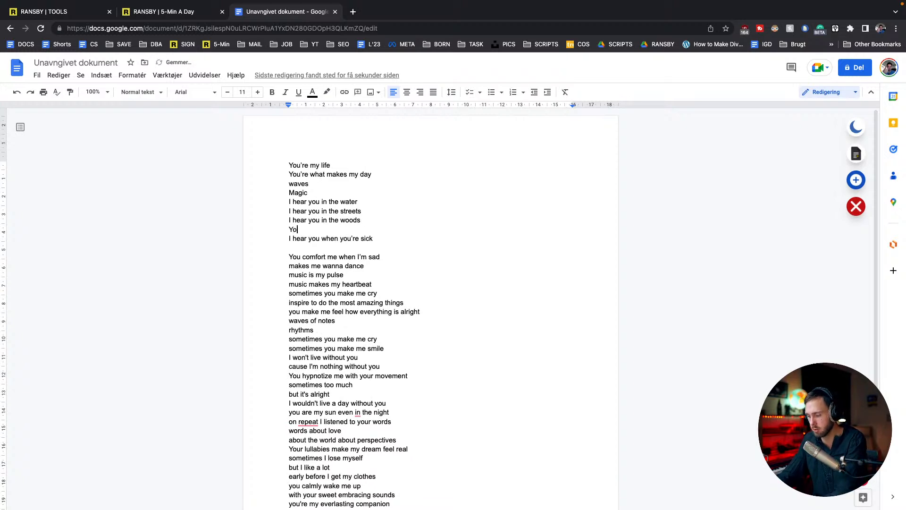
pyautogui.write("u're ")
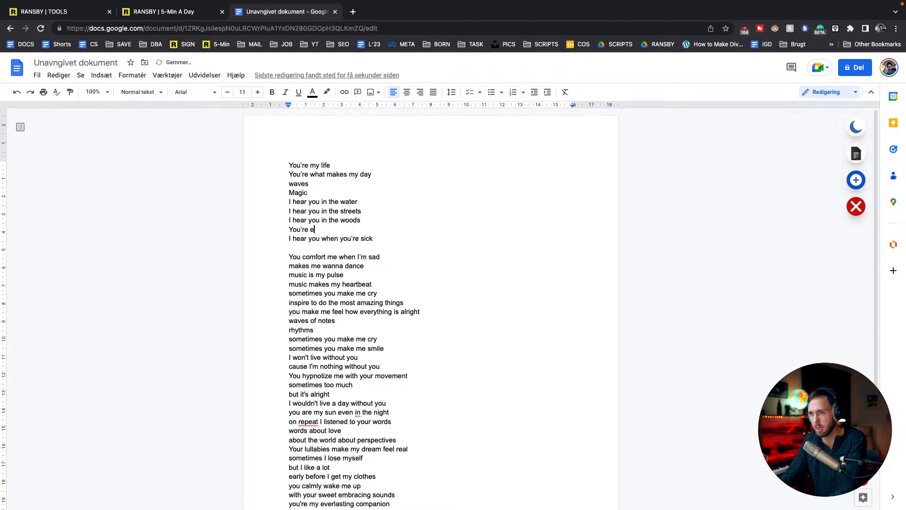
pyautogui.write('everywhere')
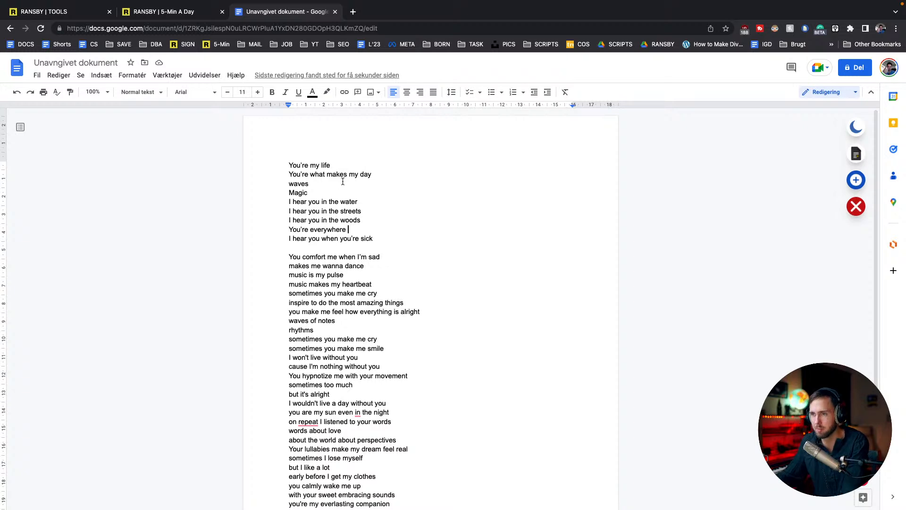
# Replace "listened" with "listen carefully" in the line about listening to your words on repeat.
pyautogui.hotkey('ctrl', 'a')
pyautogui.click(314, 200)
pyautogui.scroll(-3, 313, 201)
pyautogui.scroll(-1, 316, 207)
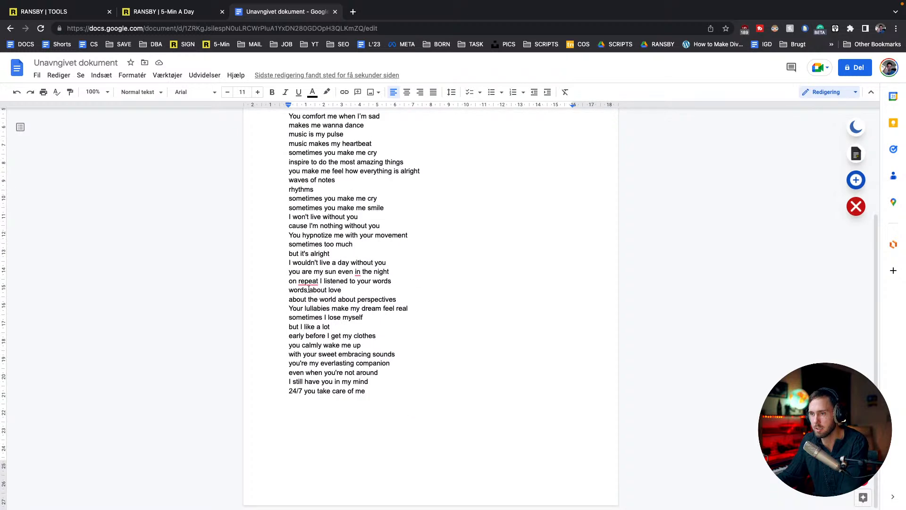
pyautogui.click(325, 282)
pyautogui.doubleClick(339, 281)
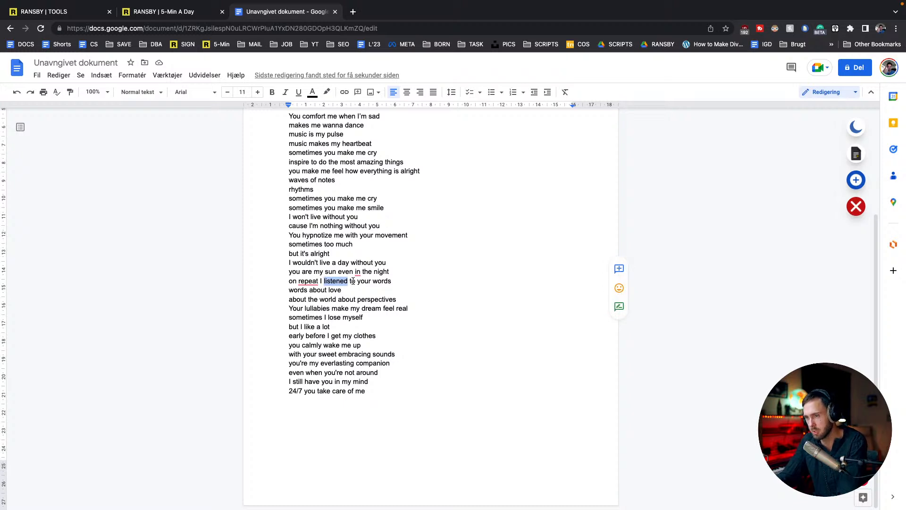
pyautogui.write('listen care')
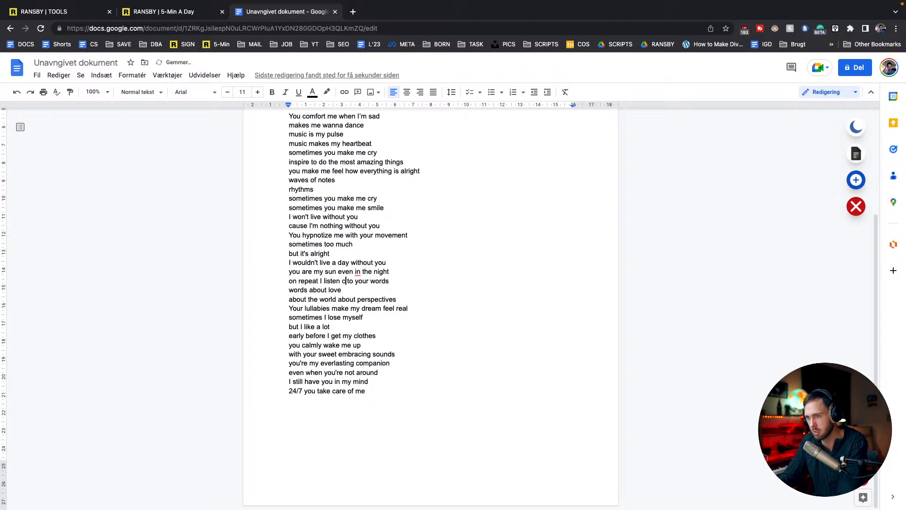
pyautogui.write('fully')
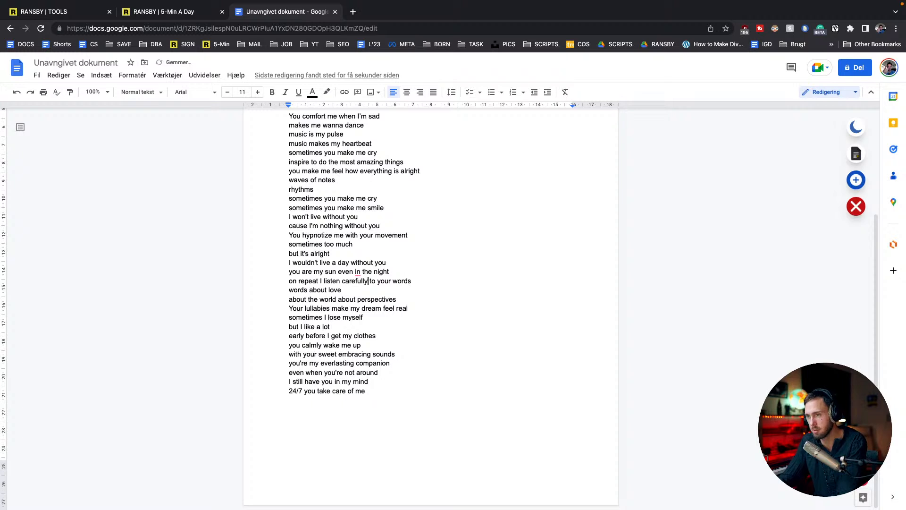
# Reword the sun line to "you are my sun and you even shines at night".
pyautogui.moveTo(358, 272)
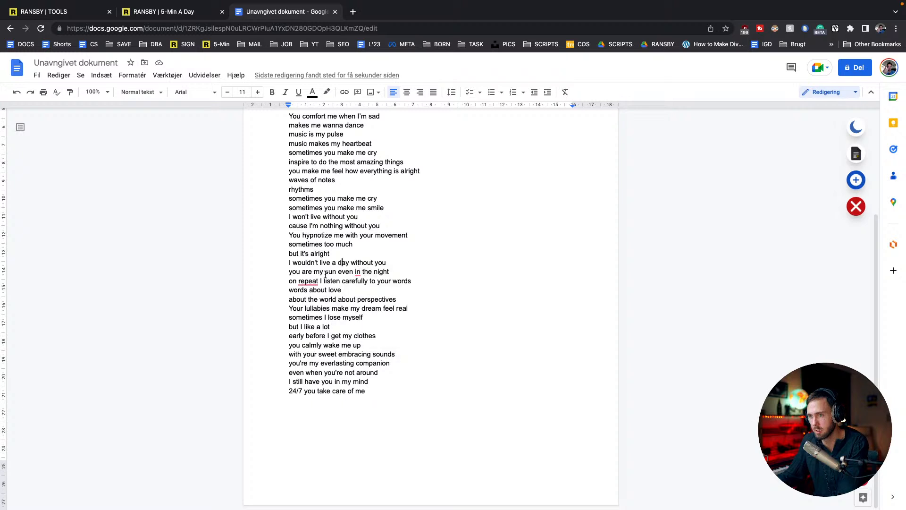
pyautogui.doubleClick(345, 273)
pyautogui.write('and you eve')
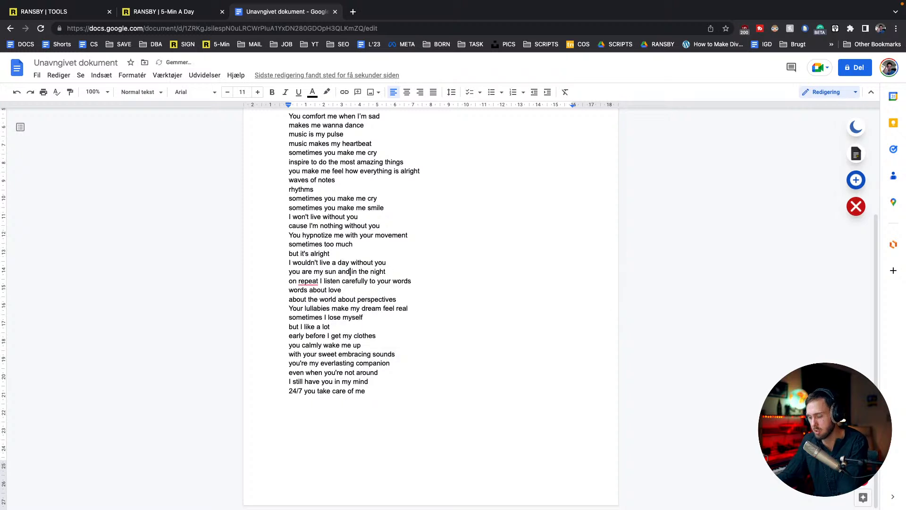
pyautogui.write('n shine')
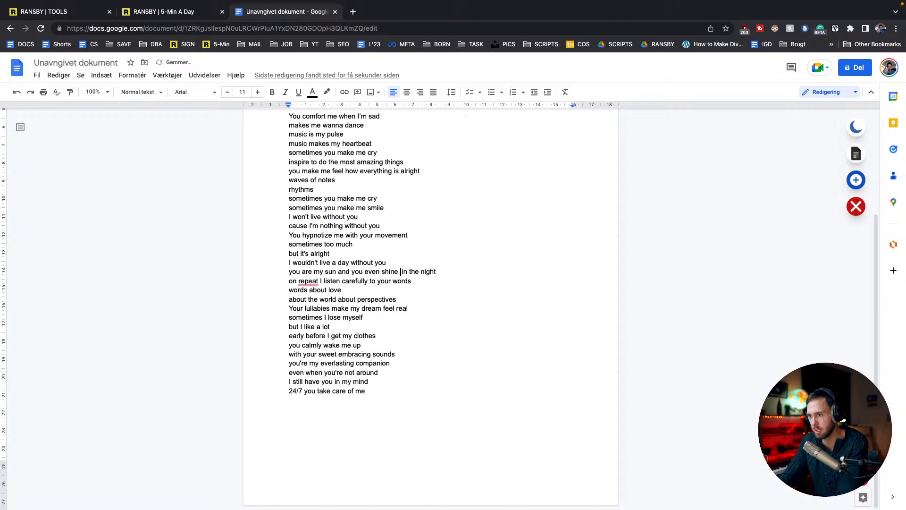
pyautogui.press('BackSpace')
pyautogui.write('s a')
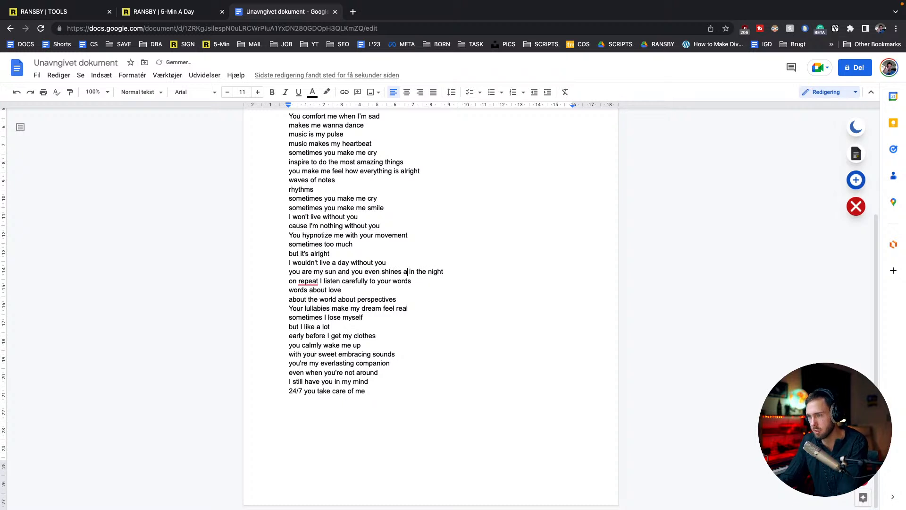
pyautogui.write('t')
pyautogui.hotkey('shift', 'Right')
pyautogui.hotkey('shift', 'Right')
pyautogui.hotkey('shift', 'Right')
pyautogui.hotkey('shift', 'Right')
pyautogui.hotkey('shift', 'Right')
pyautogui.hotkey('shift', 'Right')
pyautogui.hotkey('shift', 'Right')
pyautogui.press('BackSpace')
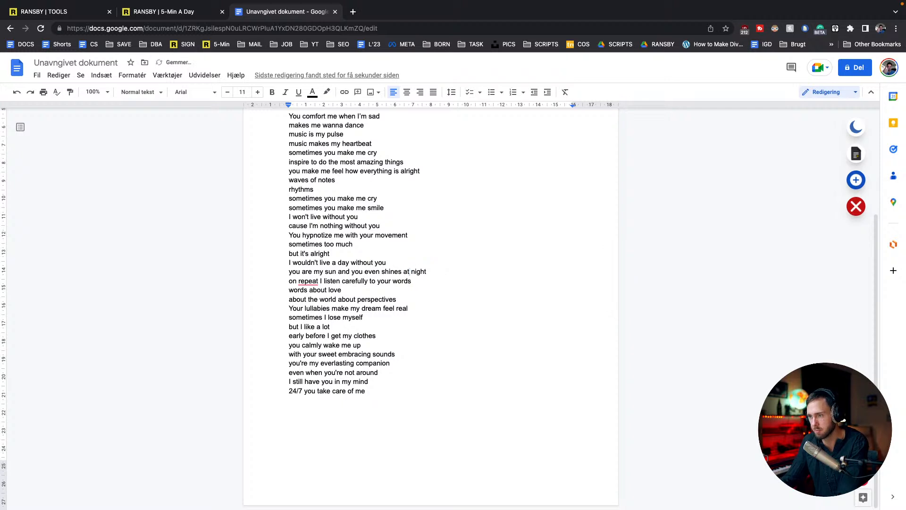
# Accept the suggested comma after "repeat" in the line "on repeat I listen carefully to your words".
pyautogui.click(319, 282)
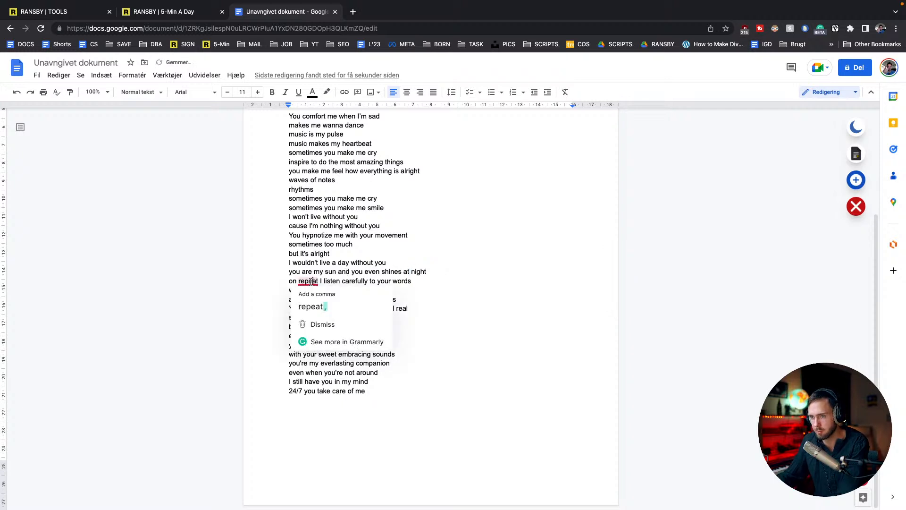
pyautogui.click(321, 308)
pyautogui.click(382, 392)
# Set the page zoom to Fit (Tilpas) and change the font of all the lyrics to Roboto Mono Normal.
pyautogui.press('super+a')
pyautogui.scroll(4, 330, 284)
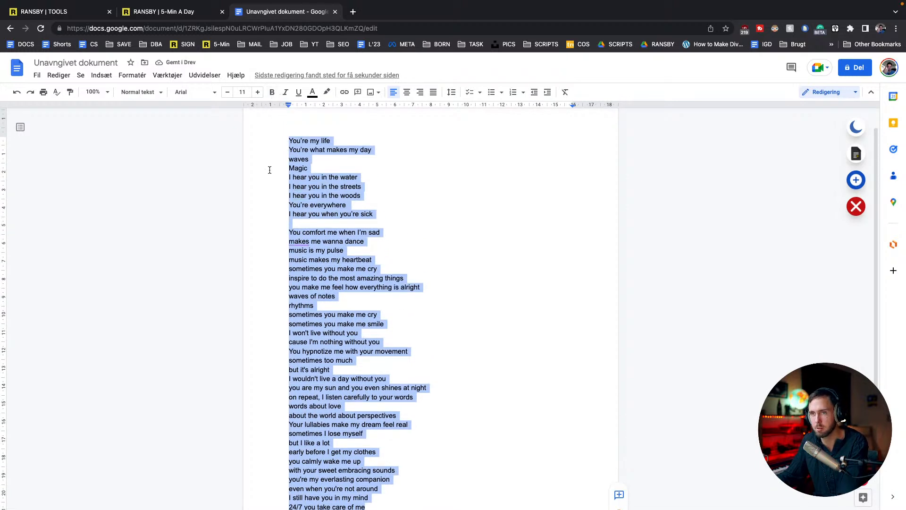
pyautogui.click(142, 91)
pyautogui.click(92, 90)
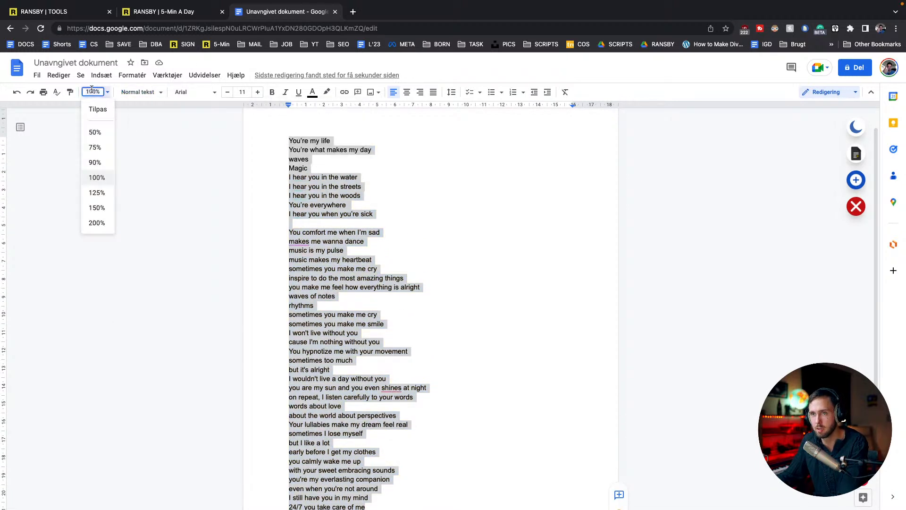
pyautogui.click(98, 109)
pyautogui.click(202, 92)
pyautogui.moveTo(231, 148)
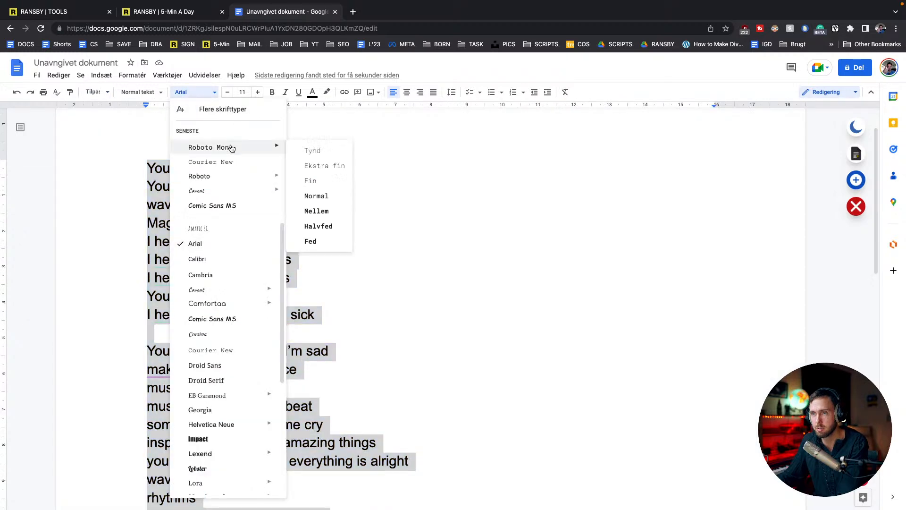
pyautogui.click(321, 196)
pyautogui.click(288, 207)
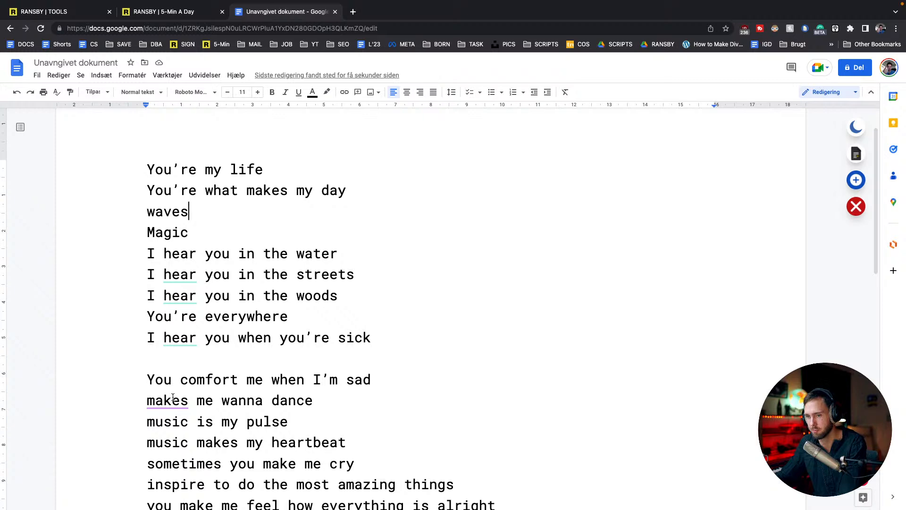
# Accept the suggested "It" at the start of the line "makes me wanna dance".
pyautogui.click(156, 401)
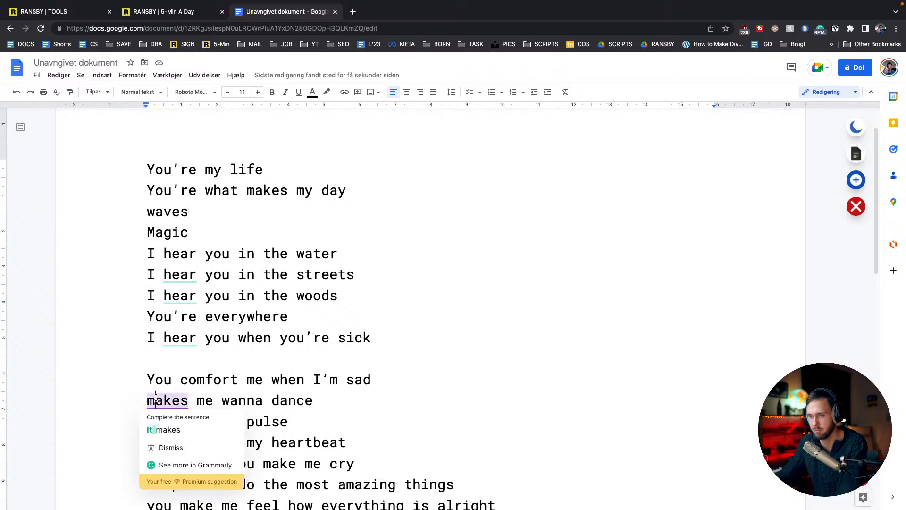
pyautogui.click(170, 437)
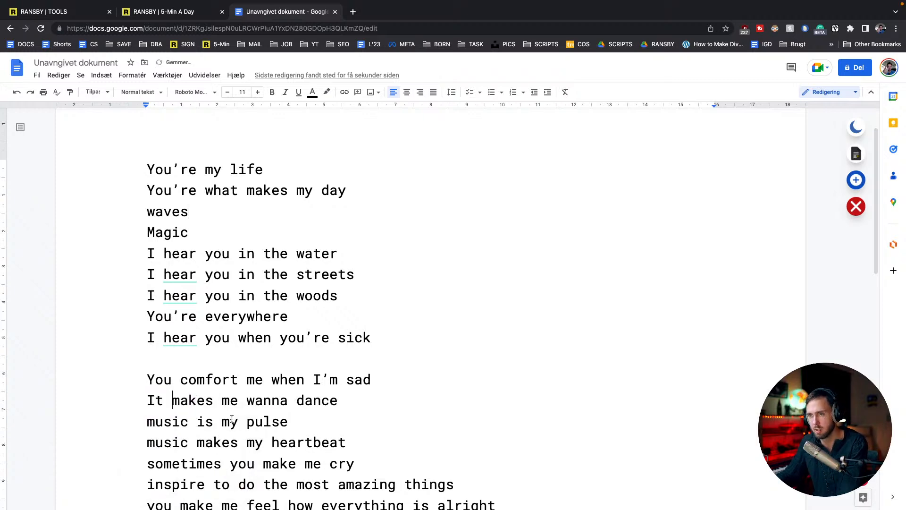
# Look through the lyrics from beginning to end.
pyautogui.scroll(1, 225, 407)
pyautogui.scroll(-6, 224, 401)
pyautogui.scroll(4, 224, 401)
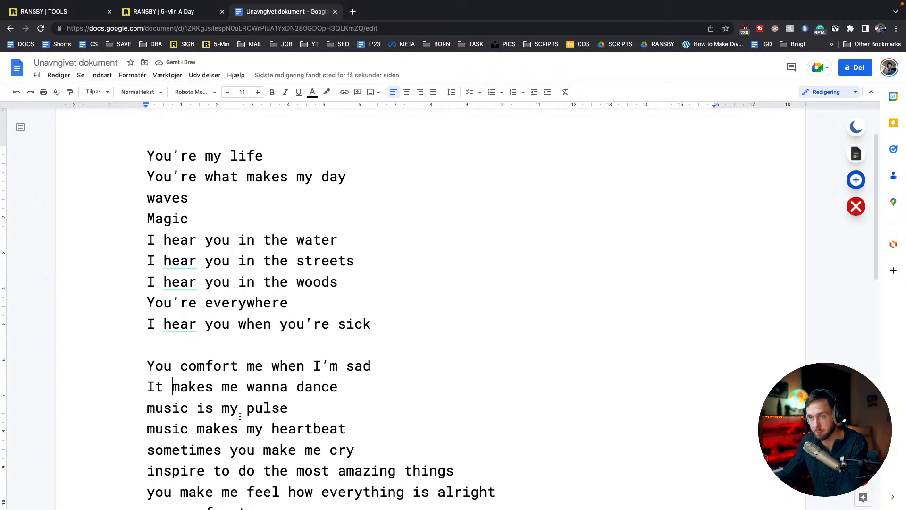
pyautogui.scroll(-2, 245, 415)
pyautogui.scroll(4, 249, 416)
pyautogui.scroll(-12, 250, 415)
pyautogui.hotkey('ctrl', 'a')
pyautogui.click(251, 416)
pyautogui.press('Return')
pyautogui.scroll(20, 304, 409)
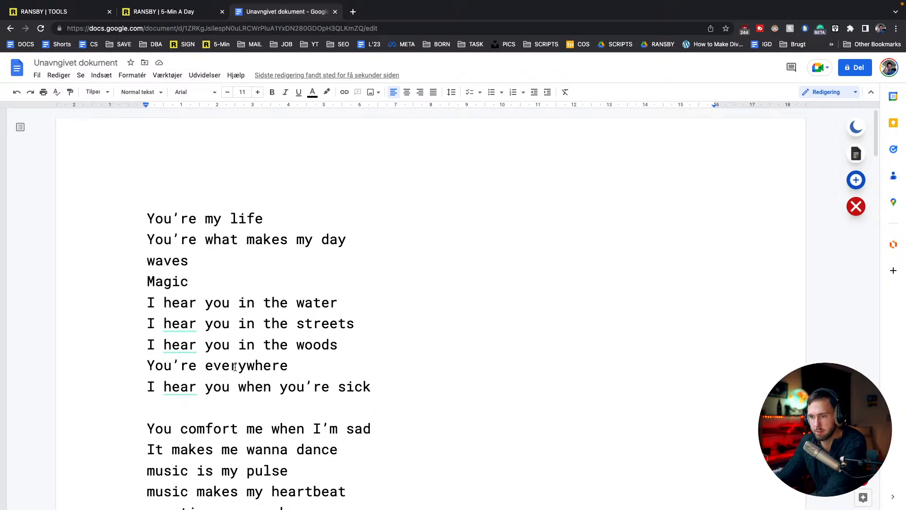
# Join the "Magic" line onto the "waves" line above it, with a space between the two words.
pyautogui.tripleClick(192, 218)
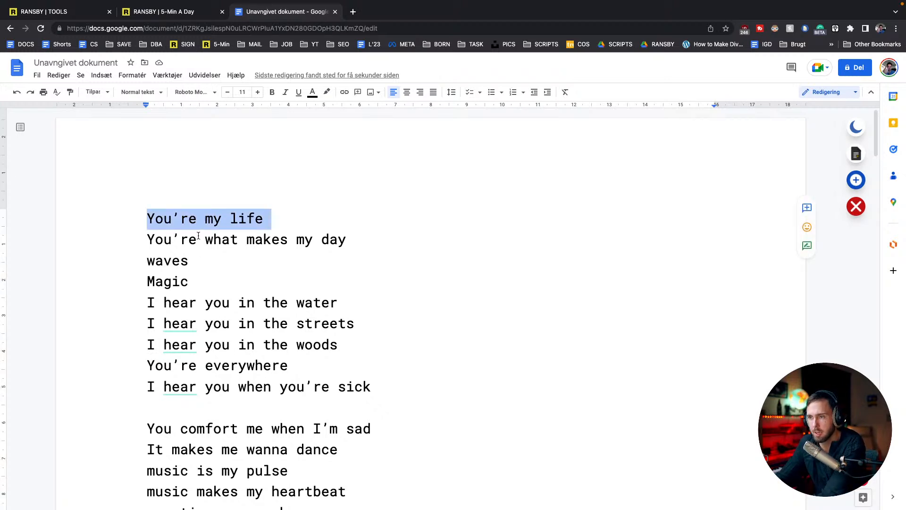
pyautogui.tripleClick(202, 239)
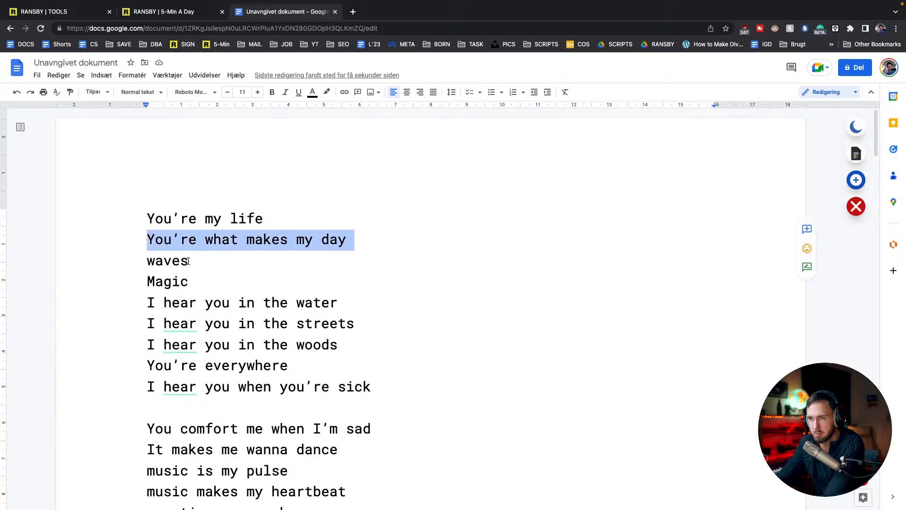
pyautogui.tripleClick(185, 260)
pyautogui.tripleClick(177, 283)
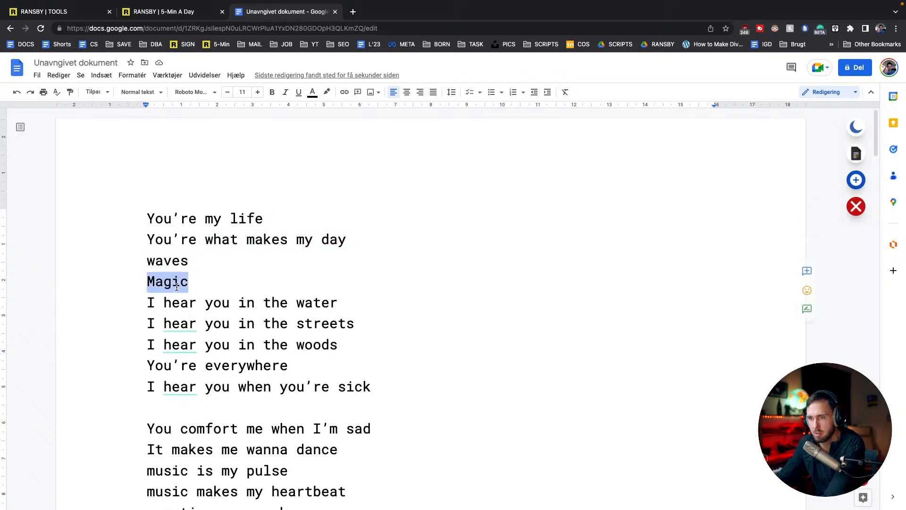
pyautogui.click(148, 281)
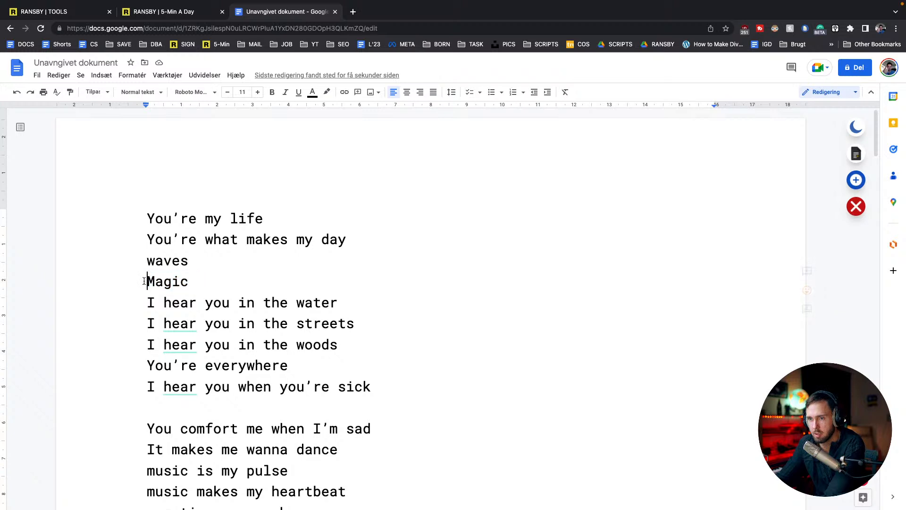
pyautogui.press('BackSpace')
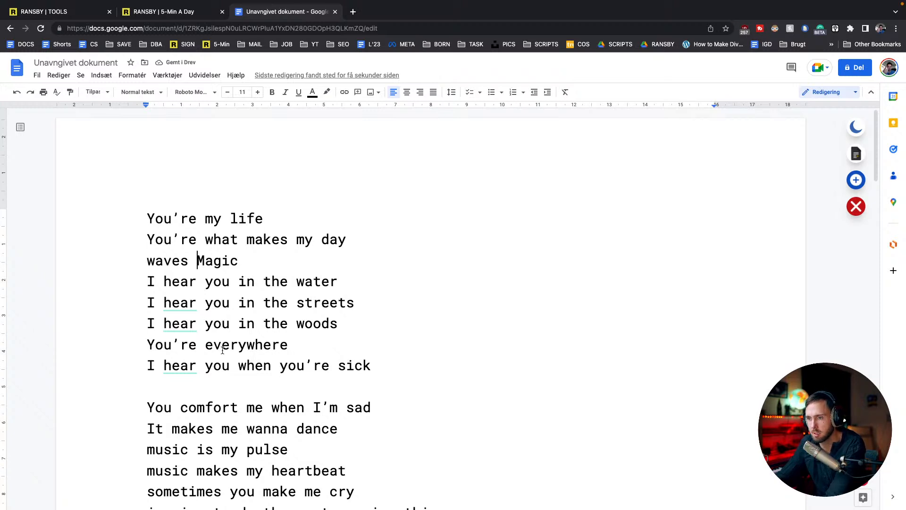
# Replace "you're" with "I'm" in the line "I hear you when you're sick".
pyautogui.tripleClick(259, 365)
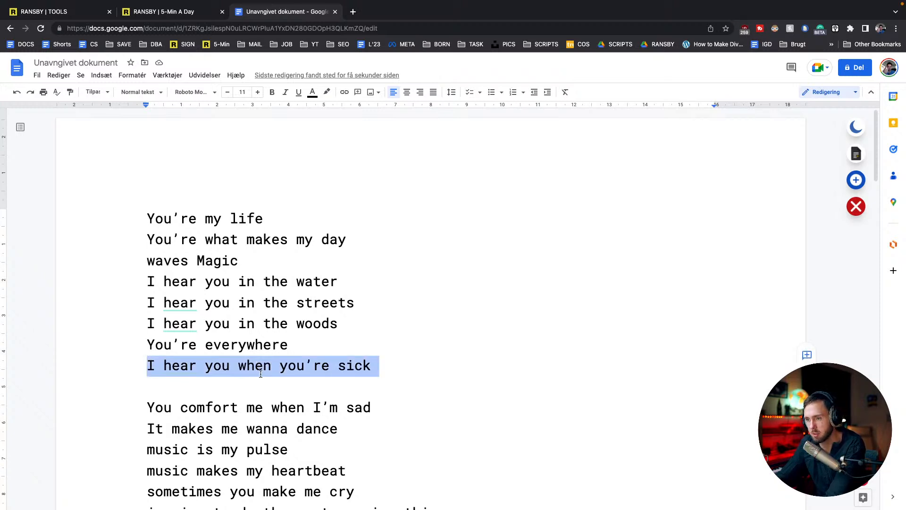
pyautogui.click(315, 367)
pyautogui.moveTo(330, 366); pyautogui.dragTo(282, 369)
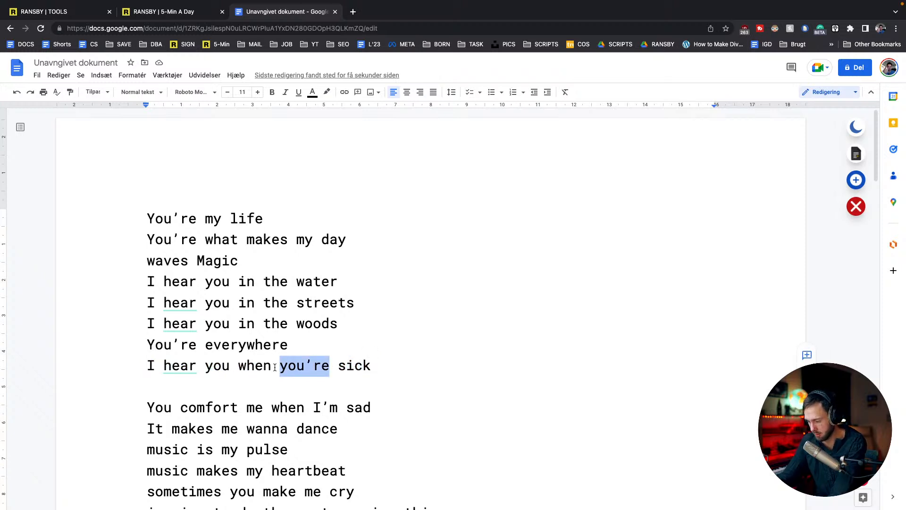
pyautogui.write("I'm")
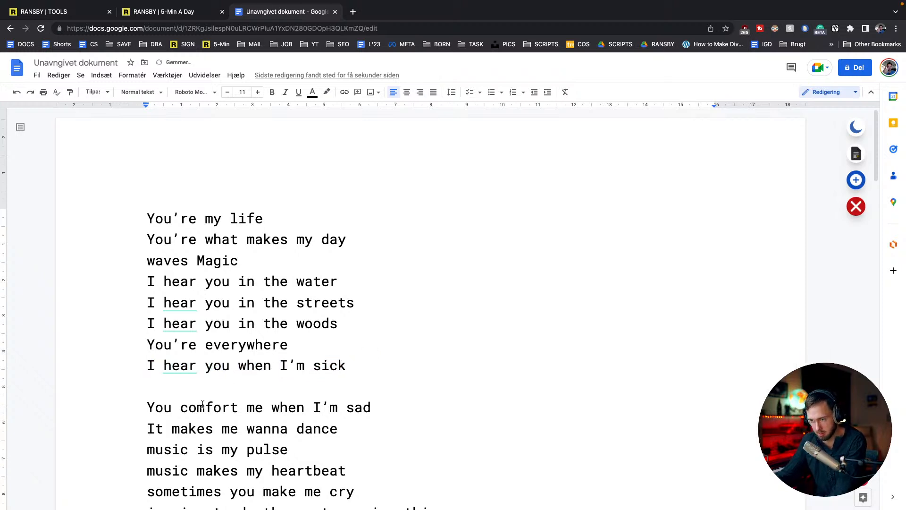
# Move the line "You comfort me when I'm sad" into the first verse and leave a blank line after it.
pyautogui.click(155, 407)
pyautogui.press('BackSpace')
pyautogui.click(140, 416)
pyautogui.press('Return')
# Move the first "sometimes you make me cry" line from the second verse to below "You comfort me when I'm sad".
pyautogui.scroll(-1, 169, 419)
pyautogui.scroll(-2, 171, 420)
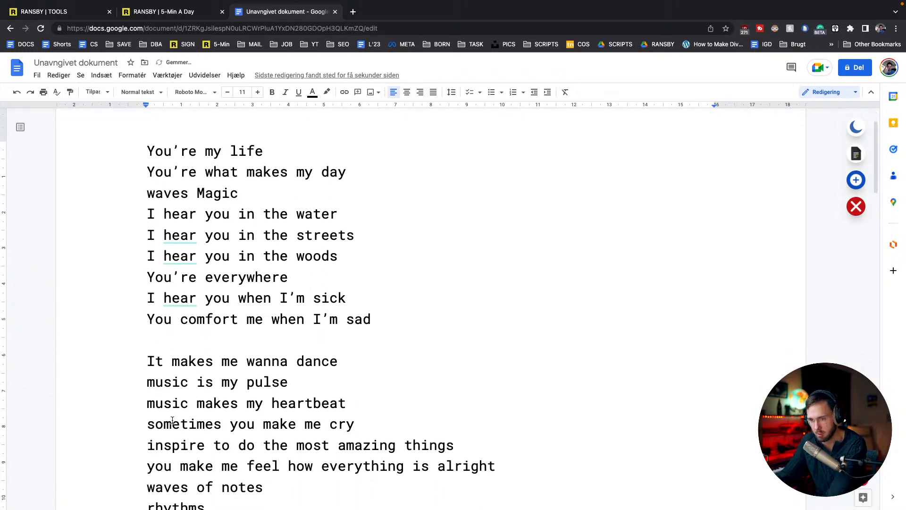
pyautogui.scroll(-1, 169, 401)
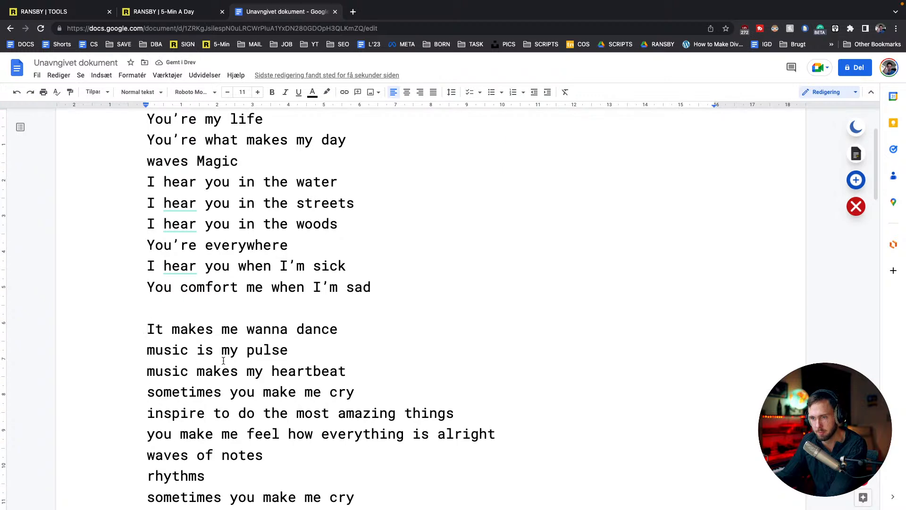
pyautogui.scroll(-2, 213, 353)
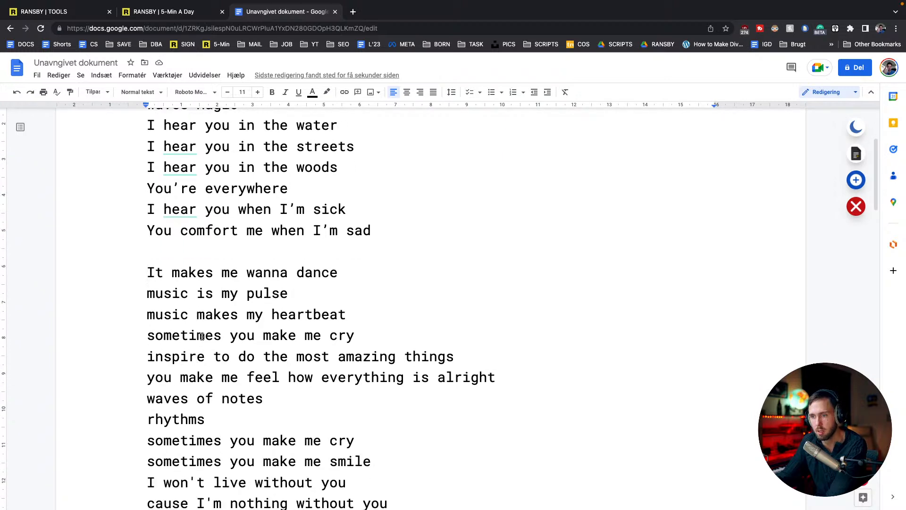
pyautogui.tripleClick(202, 336)
pyautogui.hotkey('ctrl', 'c')
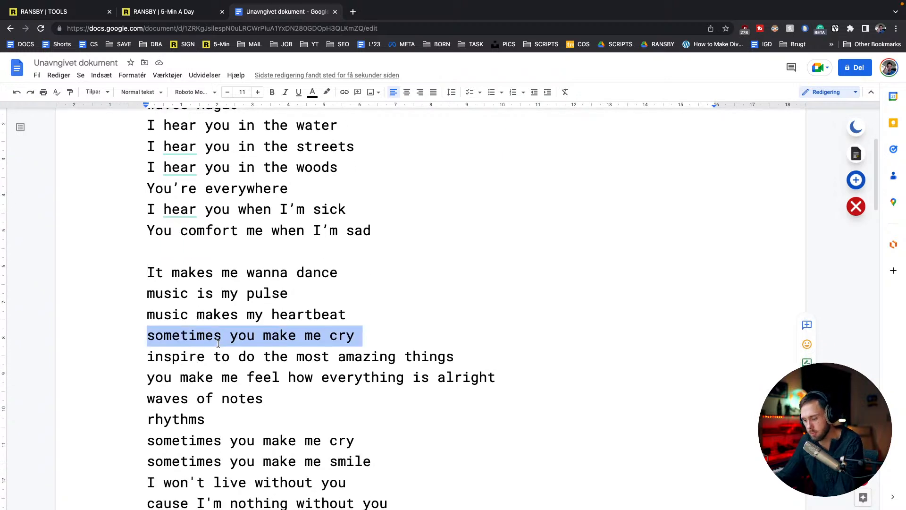
pyautogui.press('BackSpace')
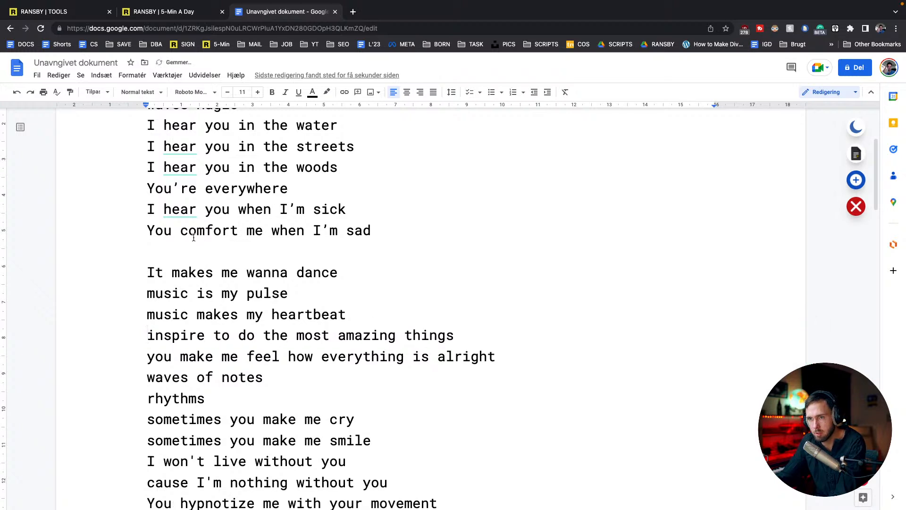
pyautogui.click(169, 245)
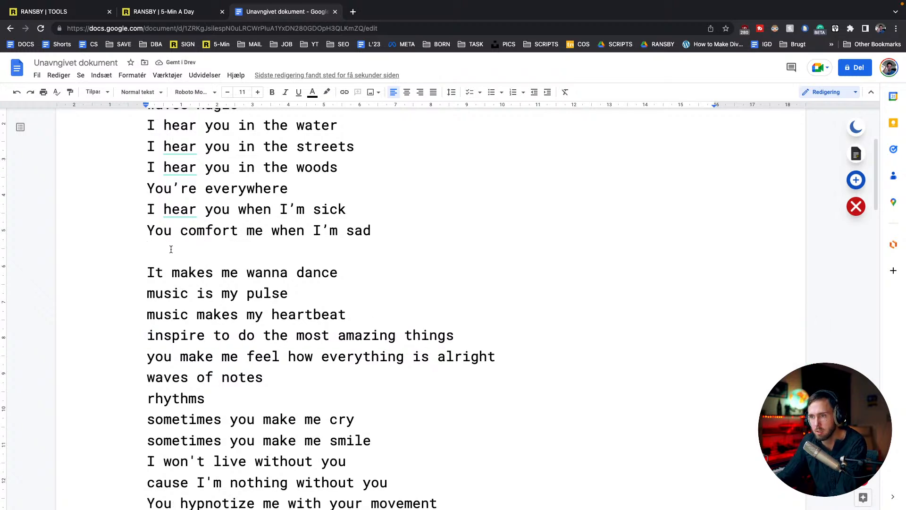
pyautogui.press('Return')
pyautogui.press('Up')
pyautogui.hotkey('ctrl', 'v')
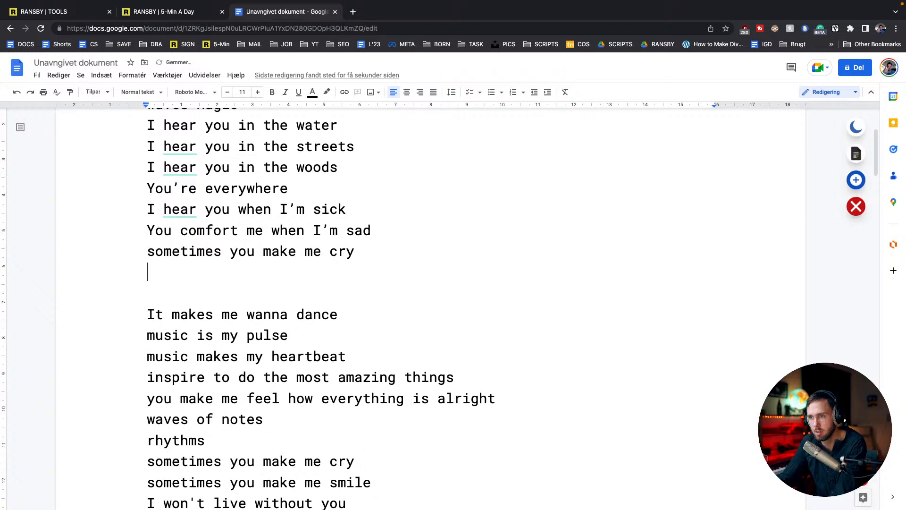
pyautogui.press('Up')
# Read the second verse line by line, from "It makes me wanna dance" to "inspire to do the most amazing things".
pyautogui.scroll(-2, 258, 354)
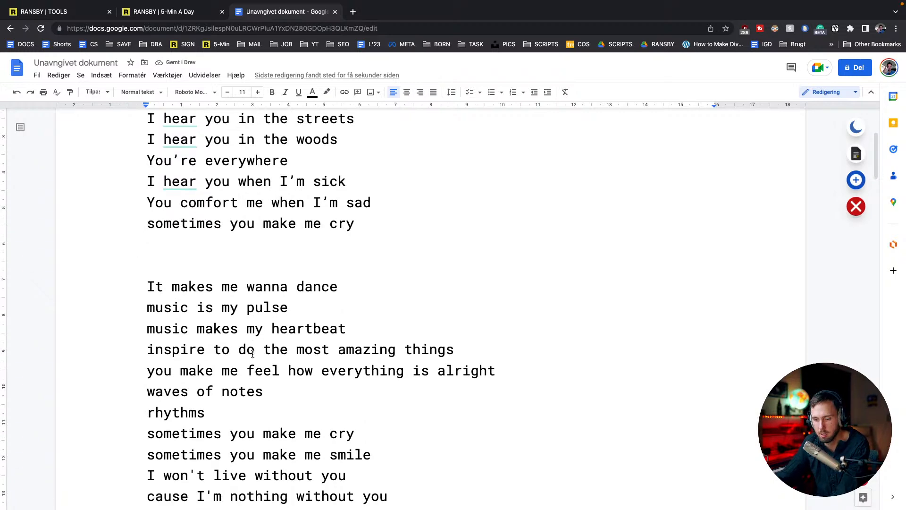
pyautogui.scroll(5, 242, 361)
pyautogui.scroll(-12, 243, 361)
pyautogui.scroll(5, 245, 318)
pyautogui.scroll(6, 244, 317)
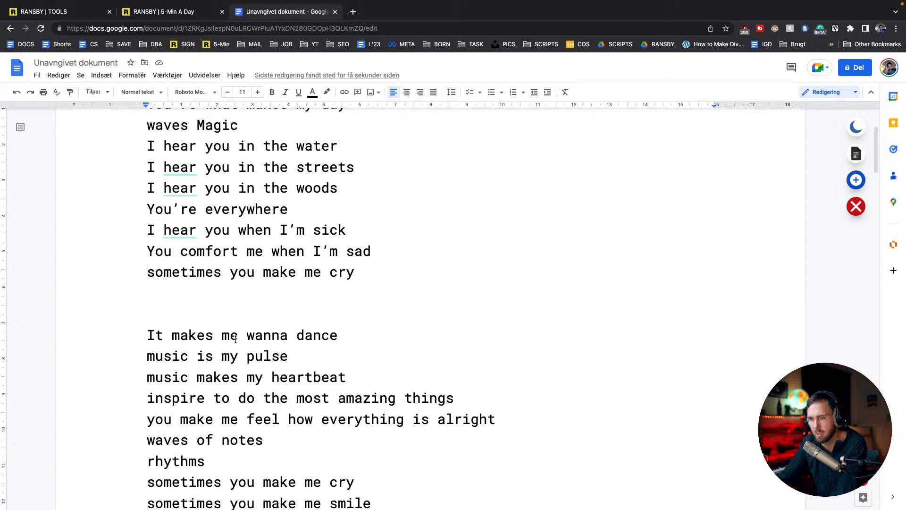
pyautogui.scroll(-1, 235, 335)
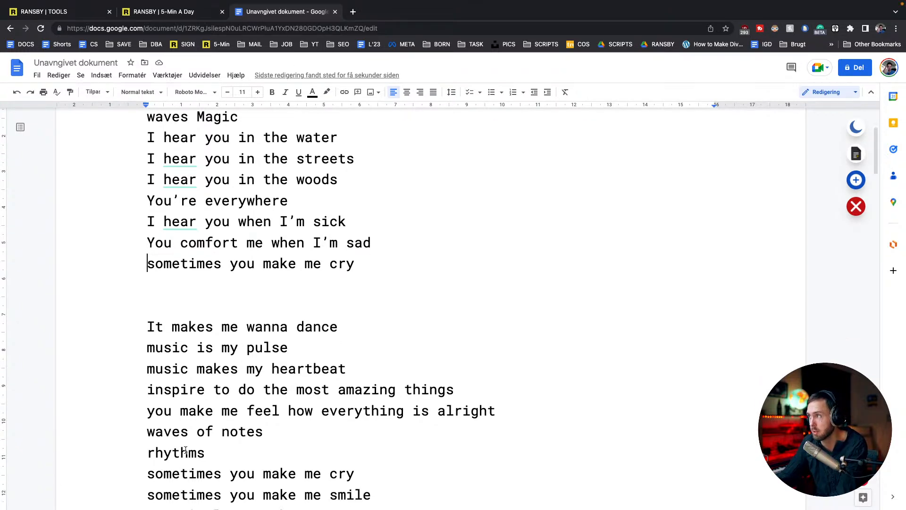
pyautogui.tripleClick(211, 332)
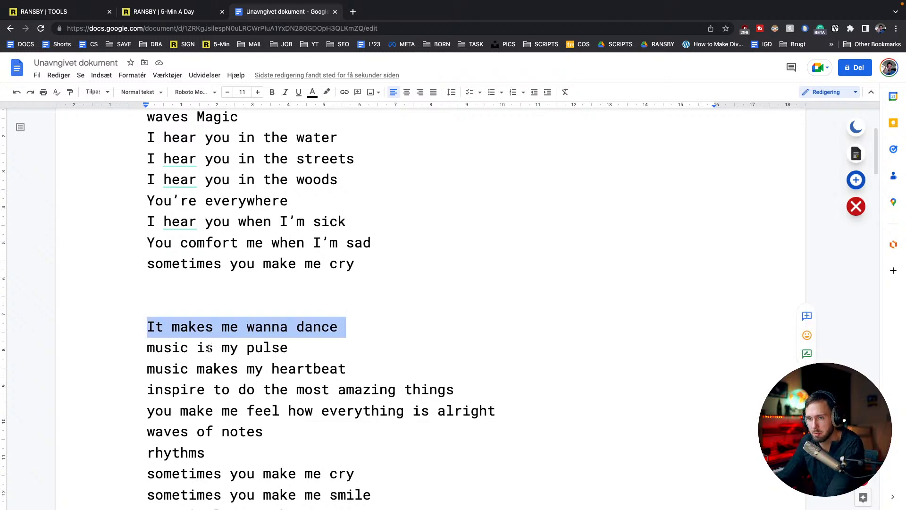
pyautogui.tripleClick(209, 348)
pyautogui.doubleClick(237, 372)
pyautogui.tripleClick(237, 372)
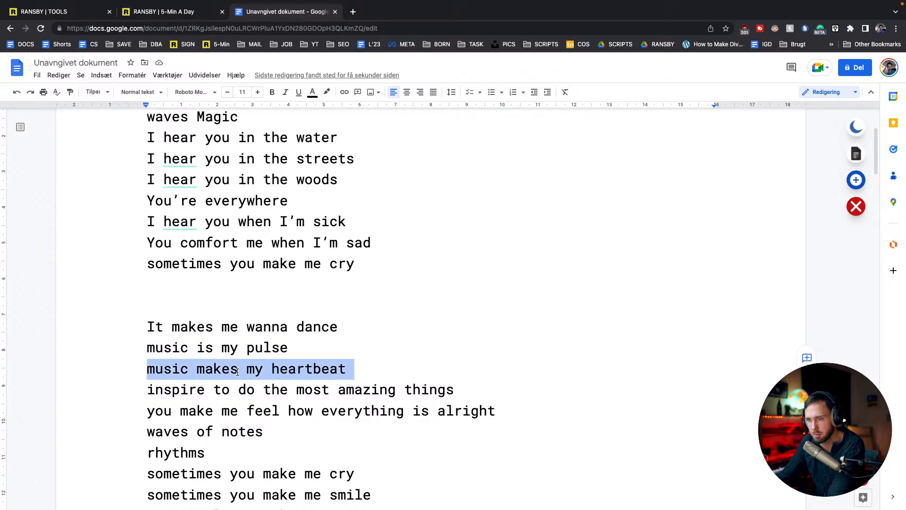
pyautogui.tripleClick(246, 395)
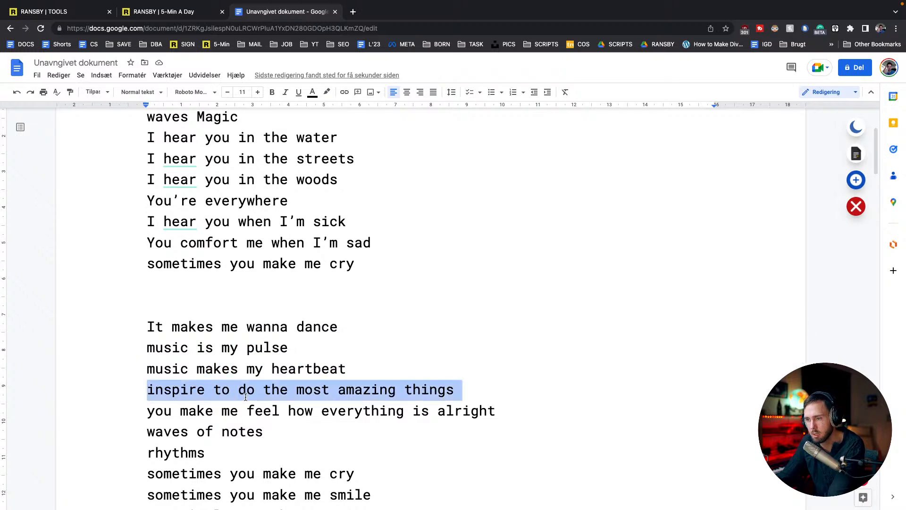
# Split "heartbeat" into "heart beat" in the line "music makes my heartbeat".
pyautogui.click(147, 393)
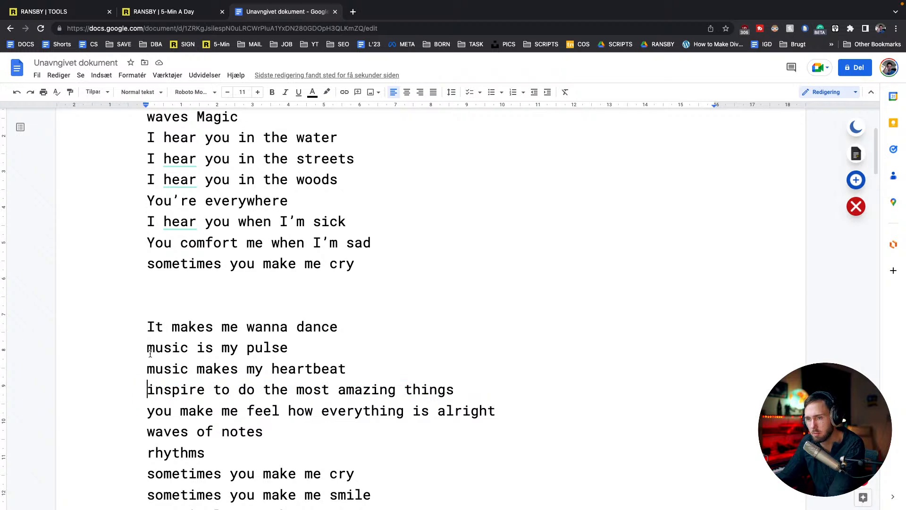
pyautogui.doubleClick(146, 376)
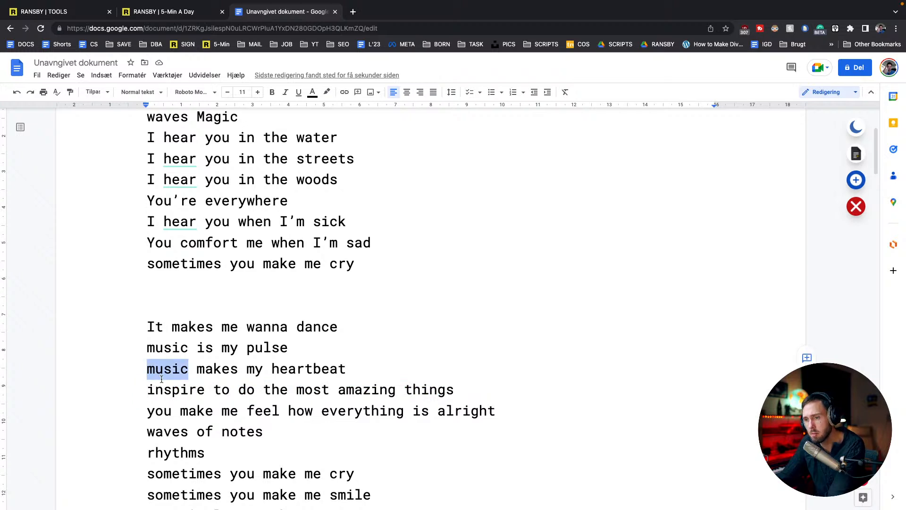
pyautogui.click(153, 376)
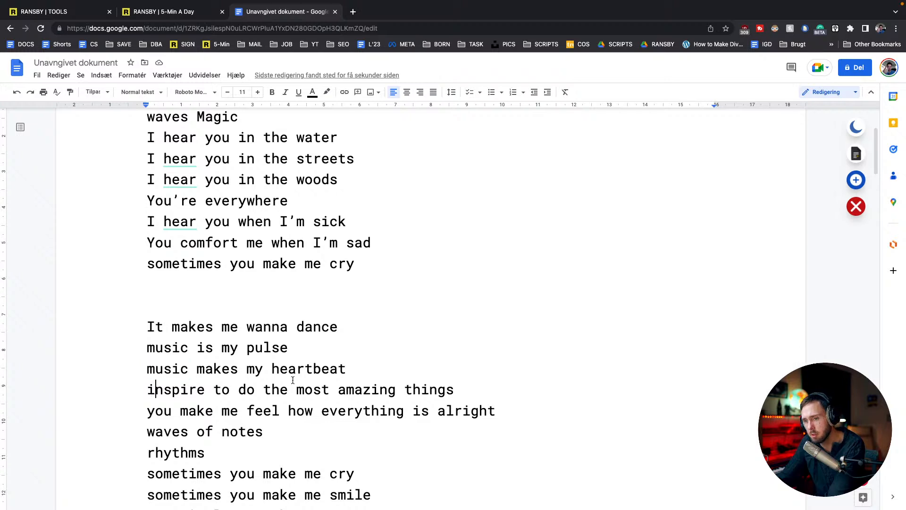
pyautogui.click(313, 372)
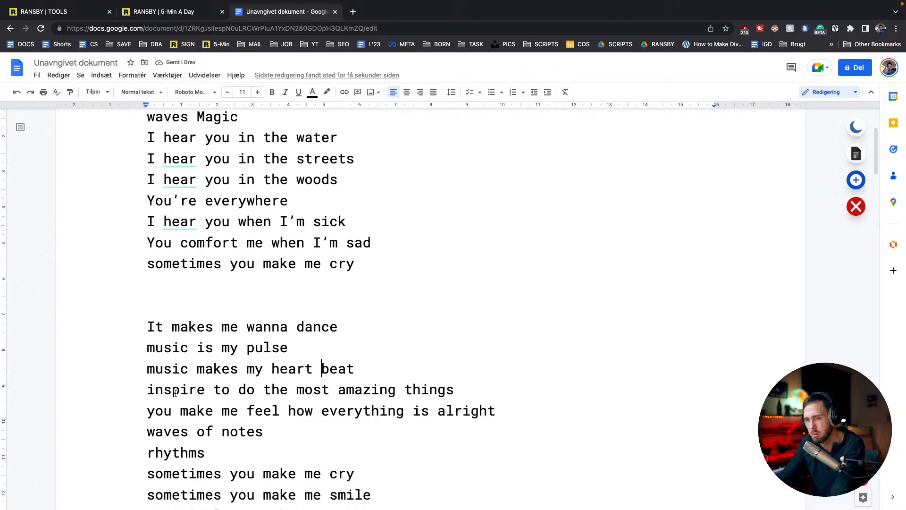
# Move "Magic" in front of "waves" so the third line reads "Magic waves".
pyautogui.scroll(-2, 166, 391)
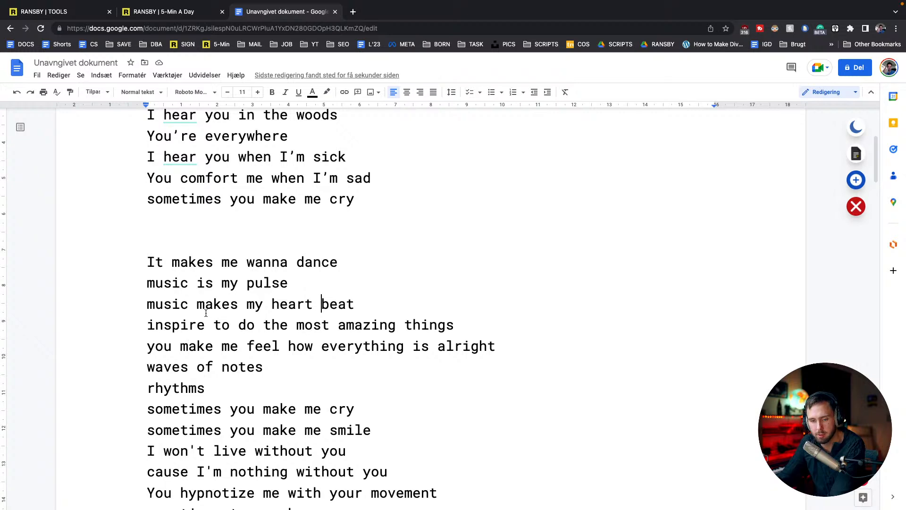
pyautogui.scroll(3, 217, 321)
pyautogui.scroll(2, 219, 321)
pyautogui.scroll(-2, 221, 317)
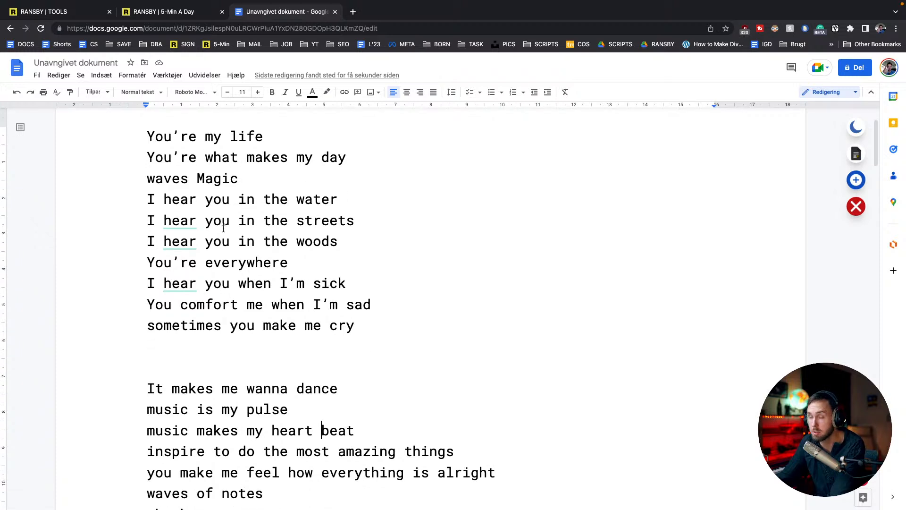
pyautogui.doubleClick(217, 184)
pyautogui.hotkey('ctrl', 'c')
pyautogui.press('BackSpace')
pyautogui.click(149, 180)
pyautogui.hotkey('ctrl', 'v')
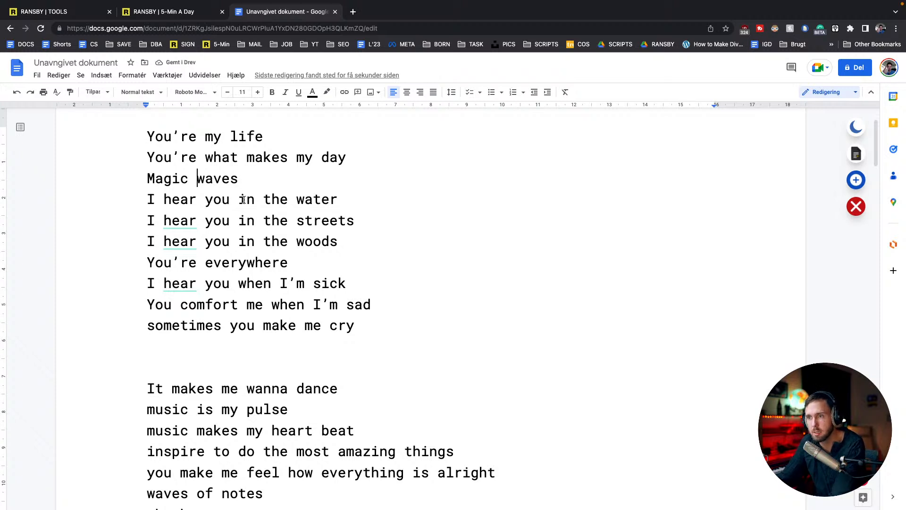
# Replace "You're" with "I hear" in the line "You're everywhere".
pyautogui.doubleClick(257, 240)
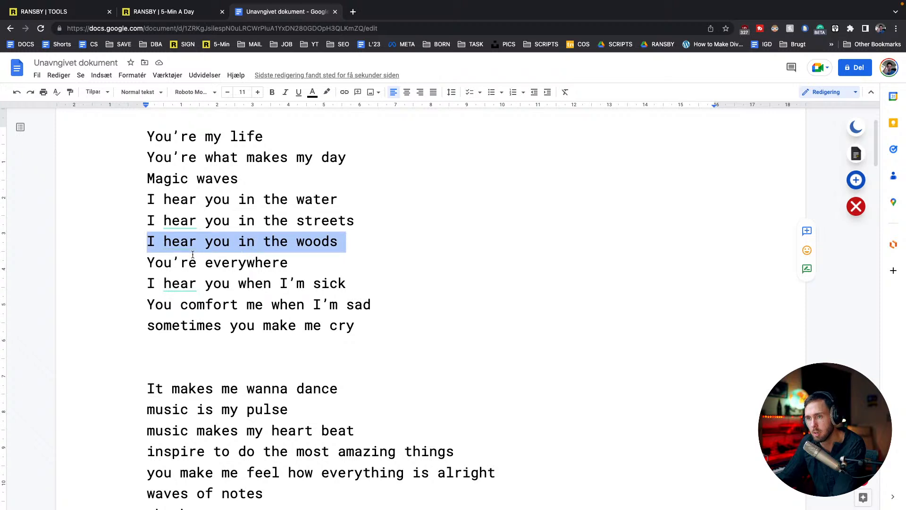
pyautogui.moveTo(143, 261); pyautogui.dragTo(193, 264)
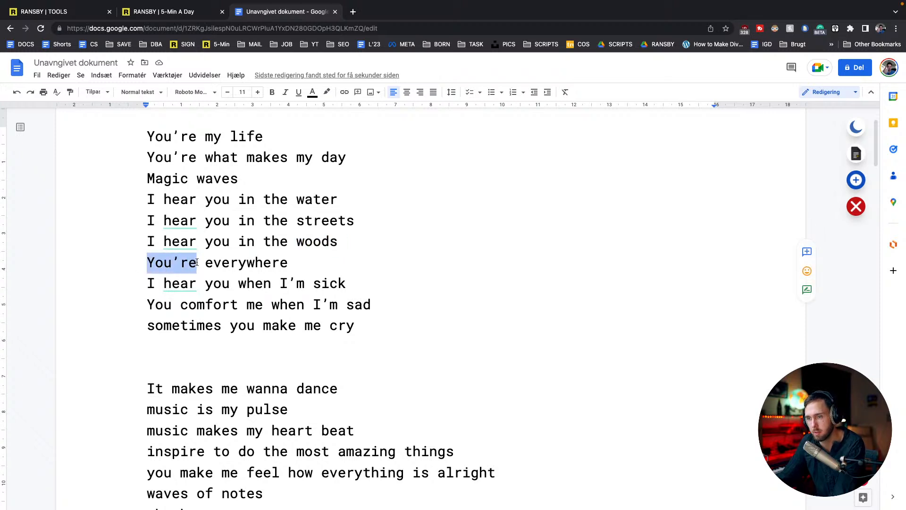
pyautogui.write('I ea')
pyautogui.press('BackSpace')
pyautogui.press('BackSpace')
pyautogui.write('hear')
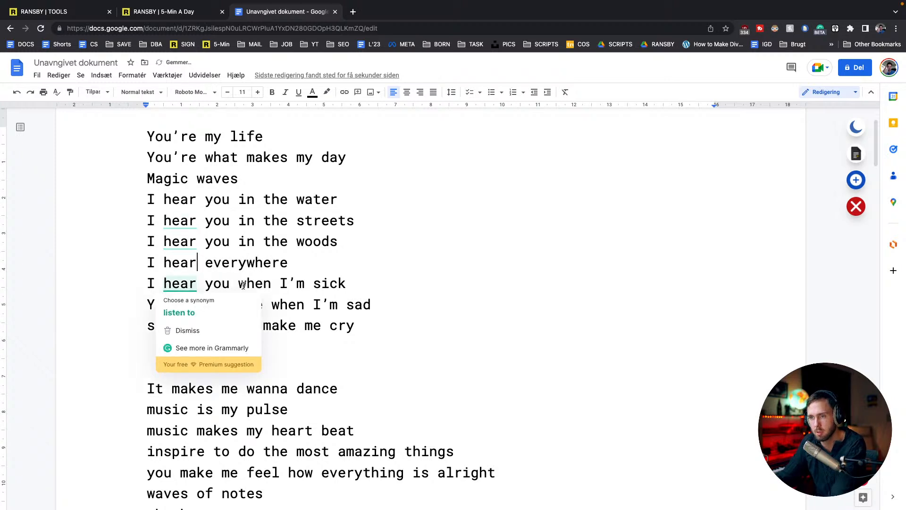
# Insert a blank line below "I hear everywhere" and delete the line "I hear you when I'm sick".
pyautogui.click(135, 283)
pyautogui.press('Return')
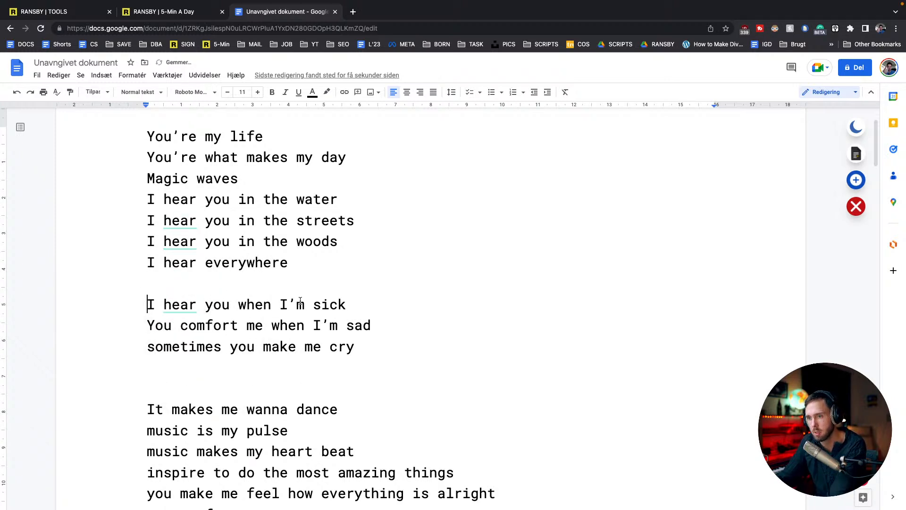
pyautogui.tripleClick(280, 305)
pyautogui.press('BackSpace')
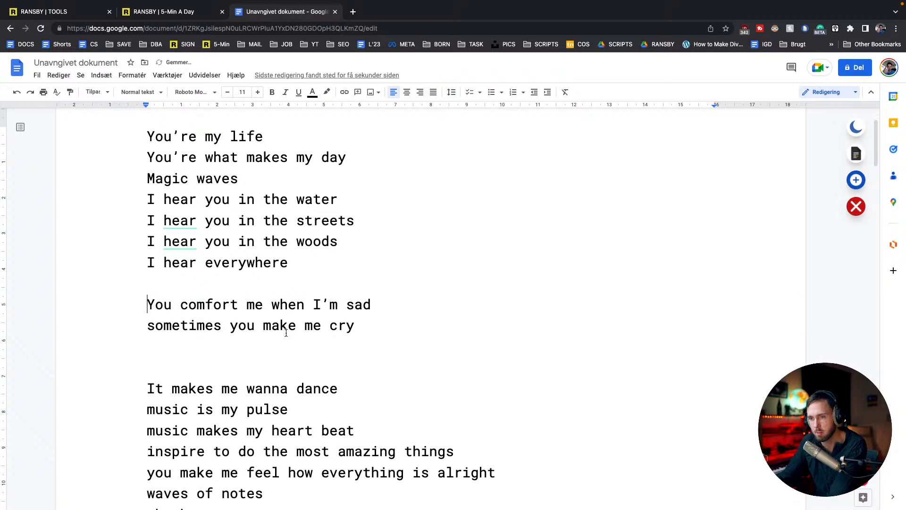
# Remove "you" from the first "sometimes you make me cry" line, under "You comfort me when I'm sad".
pyautogui.doubleClick(246, 326)
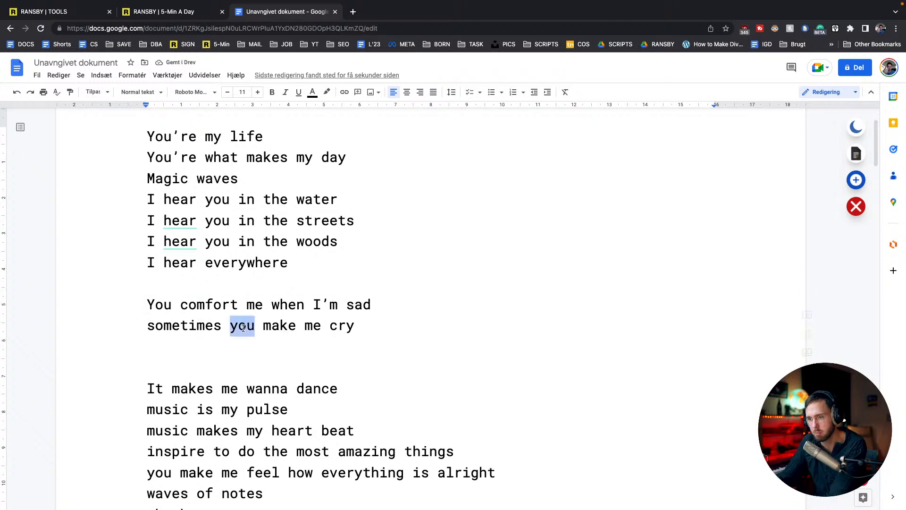
pyautogui.press('BackSpace')
pyautogui.tripleClick(248, 384)
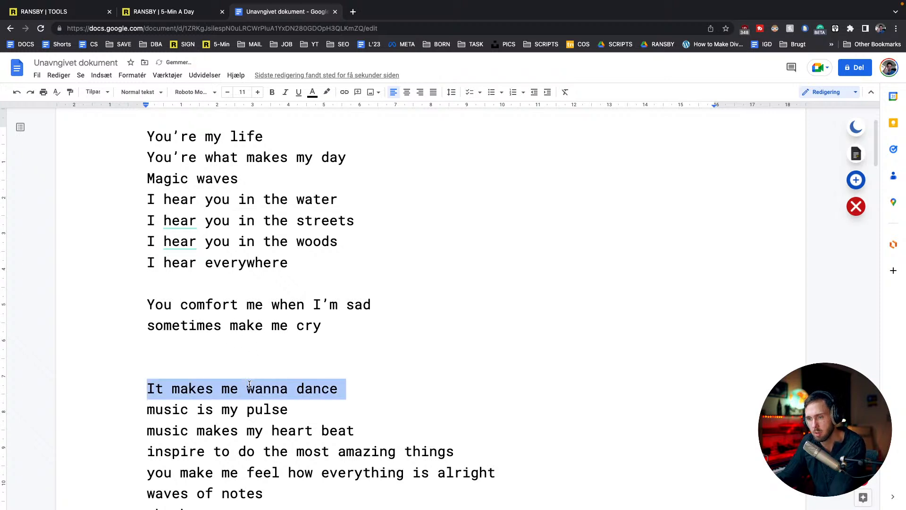
pyautogui.click(167, 386)
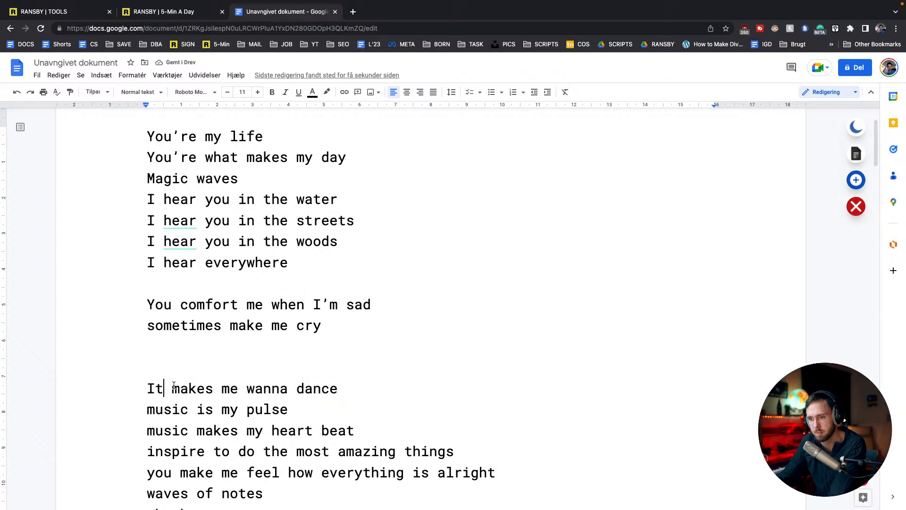
# Move the line "music makes my heart beat" directly below "sometimes make me cry".
pyautogui.scroll(-2, 167, 385)
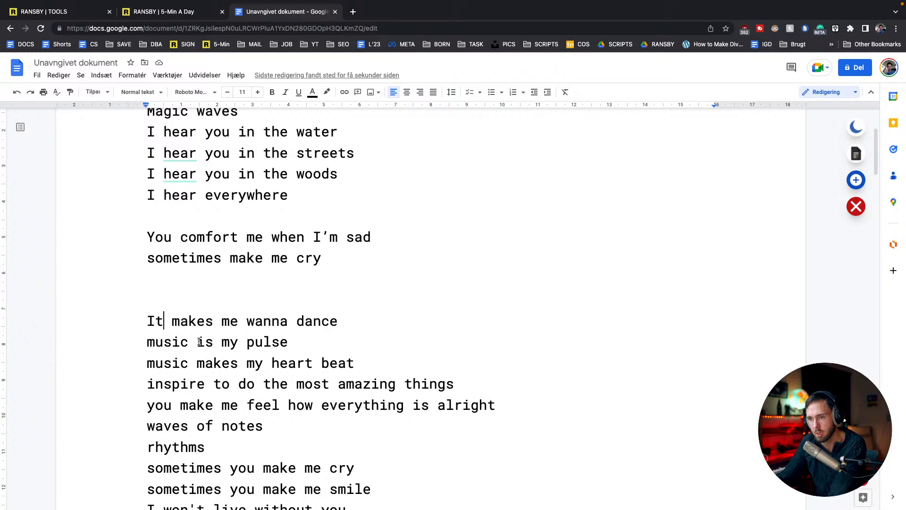
pyautogui.scroll(-1, 197, 353)
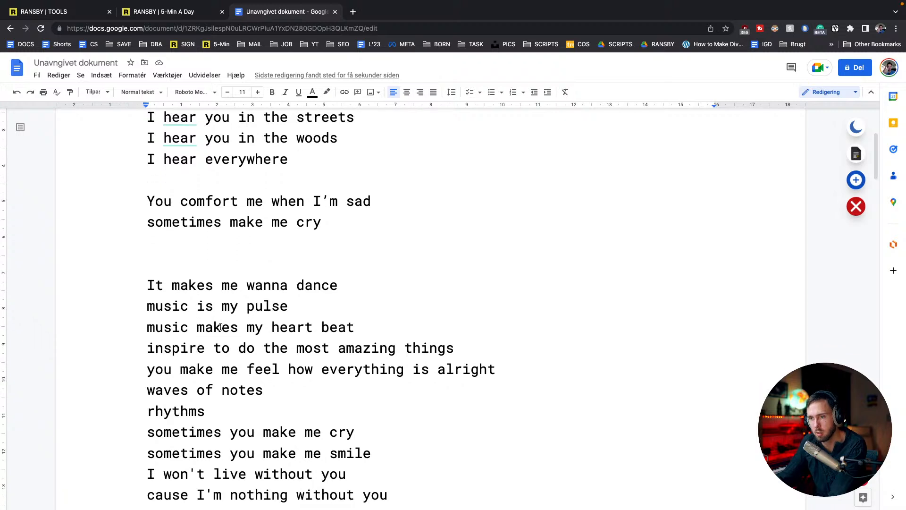
pyautogui.tripleClick(221, 327)
pyautogui.hotkey('ctrl', 'c')
pyautogui.write('x')
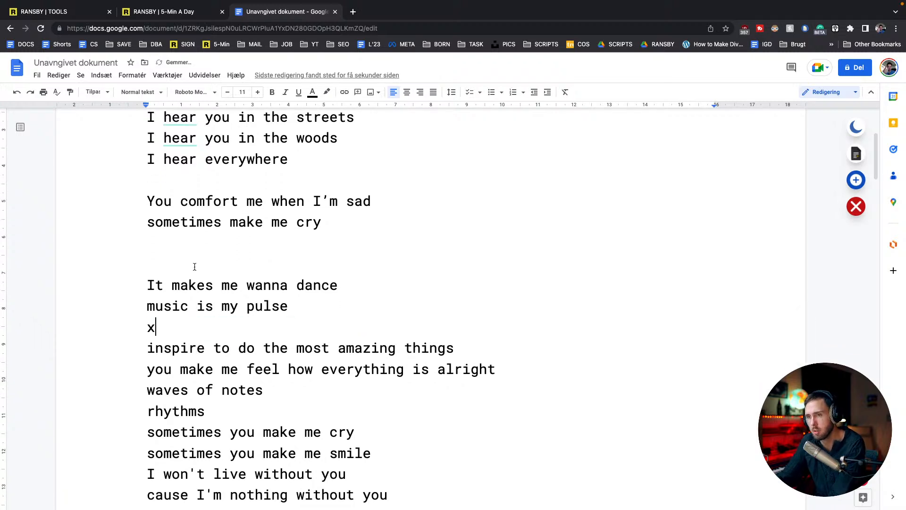
pyautogui.hotkey('ctrl', 'z')
pyautogui.hotkey('ctrl', 'z')
pyautogui.click(178, 238)
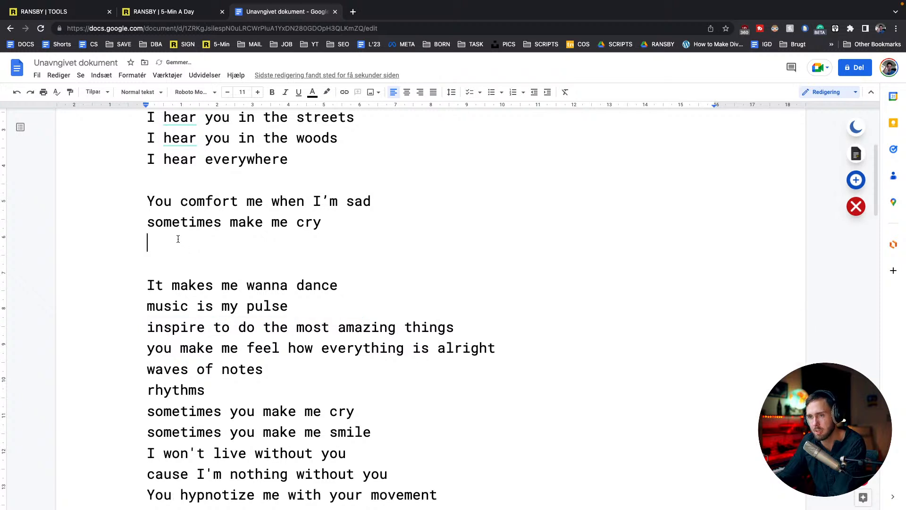
pyautogui.hotkey('ctrl', 'v')
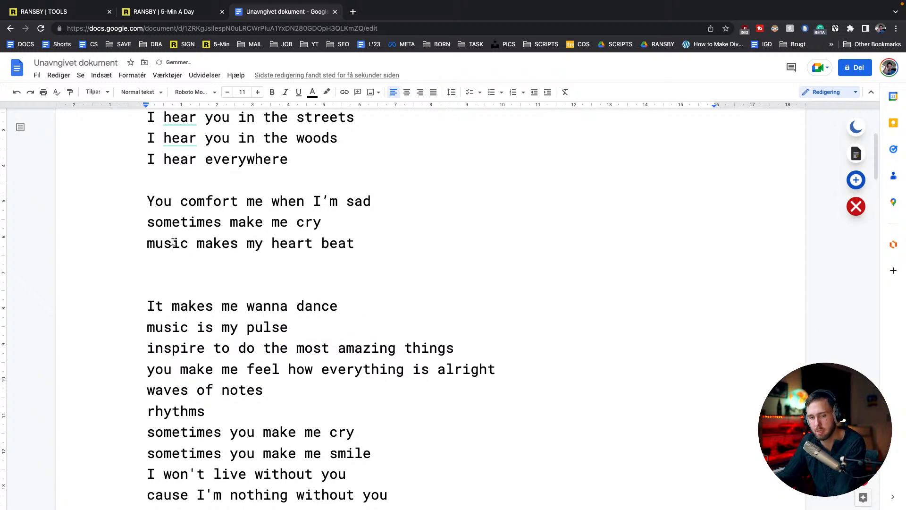
# Remove the word "music" from the line "music makes my heart beat".
pyautogui.doubleClick(174, 242)
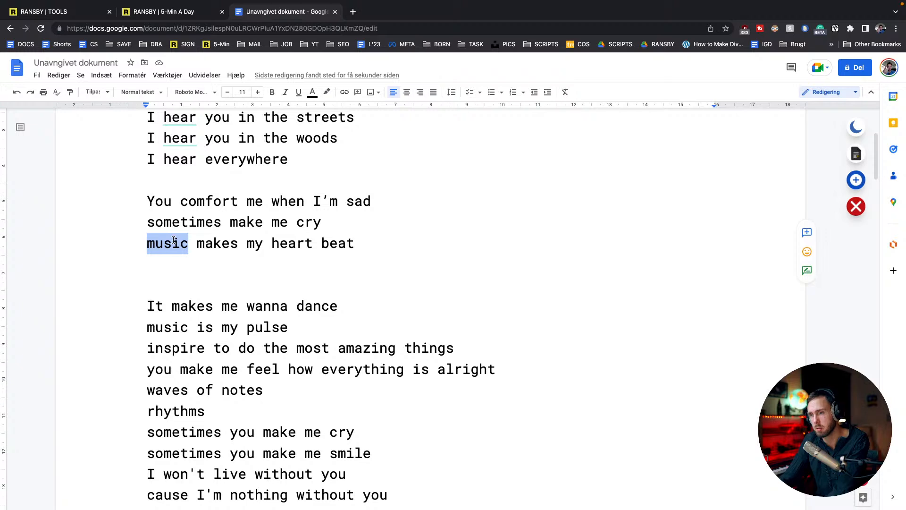
pyautogui.press('BackSpace')
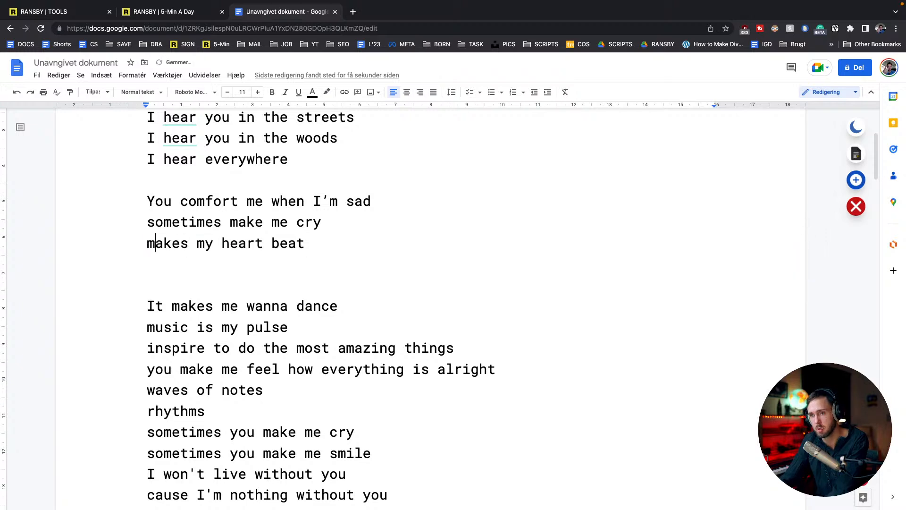
pyautogui.press('Up')
pyautogui.press('Down')
pyautogui.press('Down')
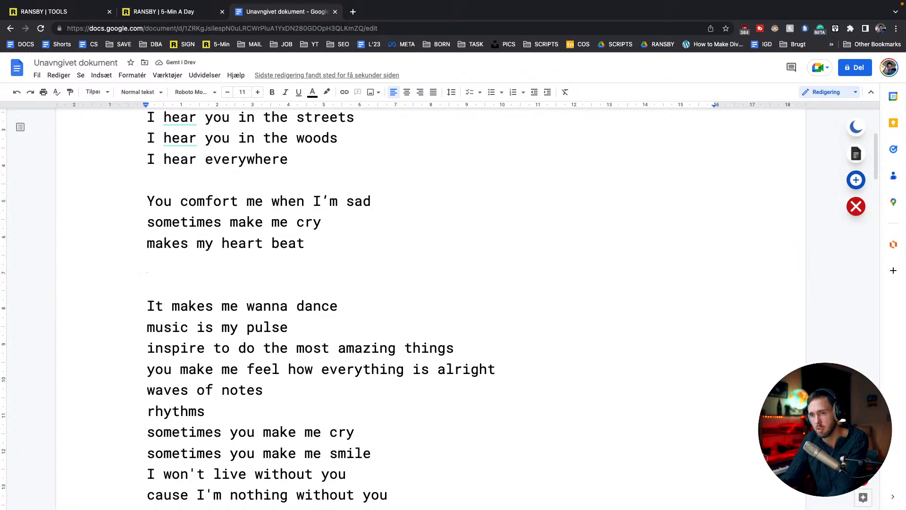
# Move "makes me wanna dance" to the line below "makes my heart beat" and delete the leftover "It" line.
pyautogui.moveTo(338, 305); pyautogui.dragTo(171, 307)
pyautogui.hotkey('ctrl', 'x')
pyautogui.click(166, 266)
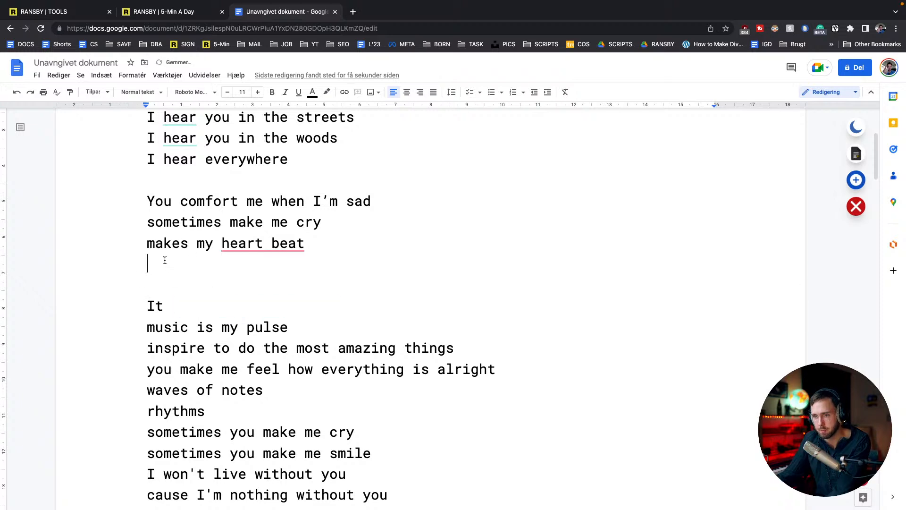
pyautogui.hotkey('ctrl', 'v')
pyautogui.doubleClick(172, 302)
pyautogui.press('Delete')
pyautogui.press('Delete')
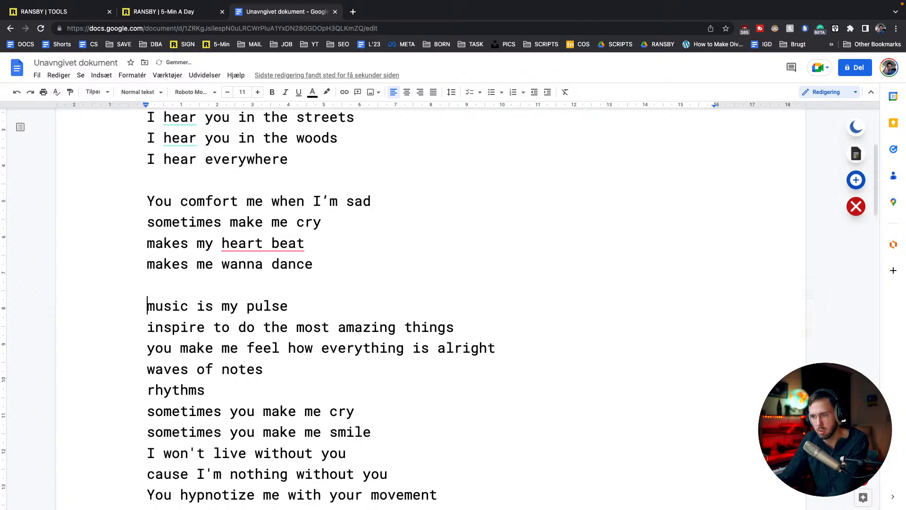
# Delete the line "music is my pulse" above "inspire to do the most amazing things".
pyautogui.hotkey('shift', 'Down')
pyautogui.press('Delete')
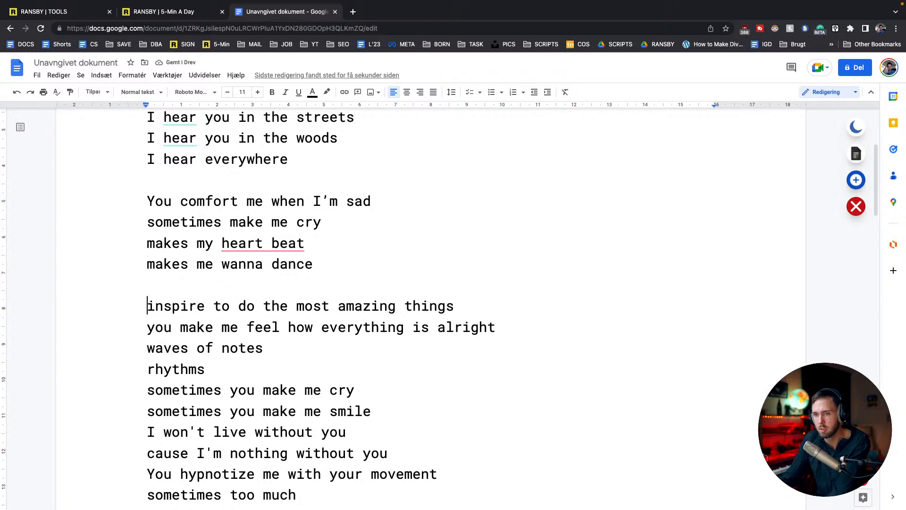
pyautogui.press('Right')
pyautogui.press('Right')
pyautogui.press('Right')
pyautogui.press('Right')
pyautogui.press('Right')
pyautogui.press('Right')
pyautogui.press('Right')
pyautogui.press('Right')
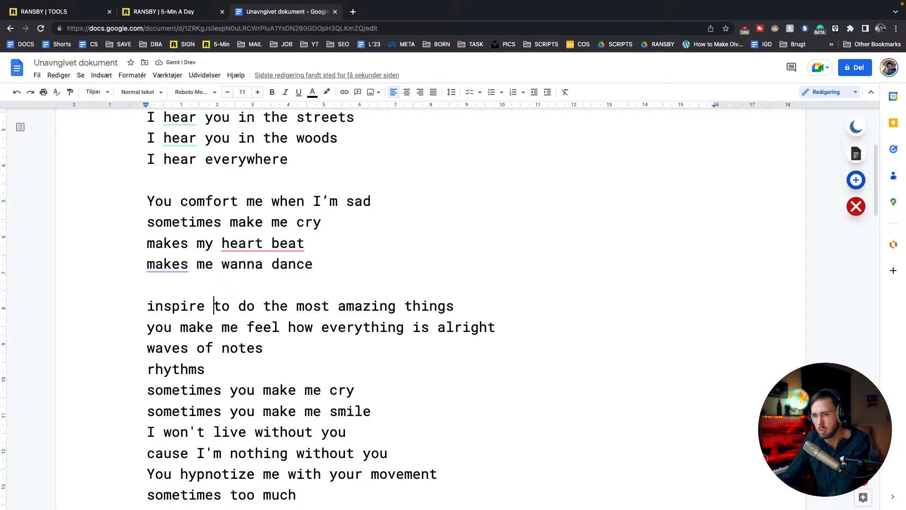
pyautogui.press('Left')
pyautogui.press('Left')
pyautogui.press('Left')
# Insert a blank line after "you make me feel how everything is alright" and cut the line "waves of notes".
pyautogui.press('Down')
pyautogui.press('Up')
pyautogui.press('Return')
pyautogui.hotkey('shift', 'Down')
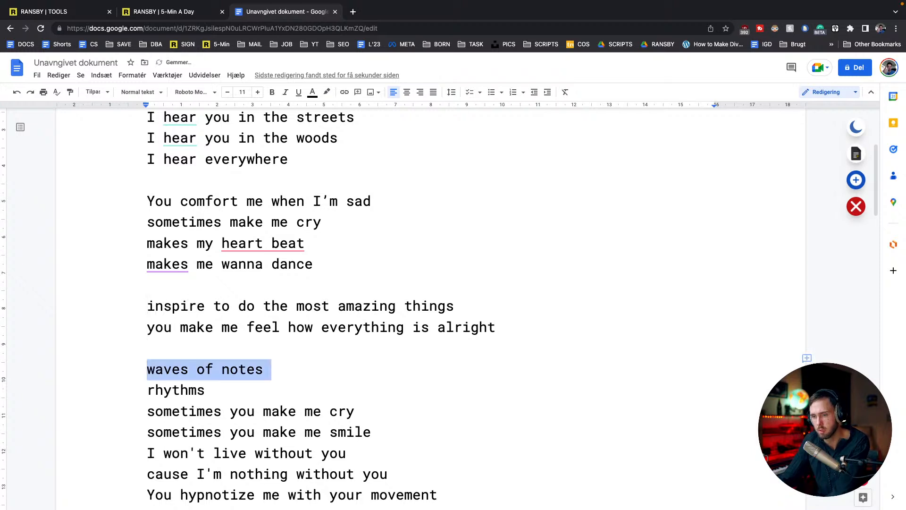
pyautogui.press('BackSpace')
# Add "Like waves of notes" as the start of a new verse below "makes me wanna dance", reusing the cut line.
pyautogui.press('Up')
pyautogui.press('Up')
pyautogui.press('Up')
pyautogui.press('Up')
pyautogui.press('Return')
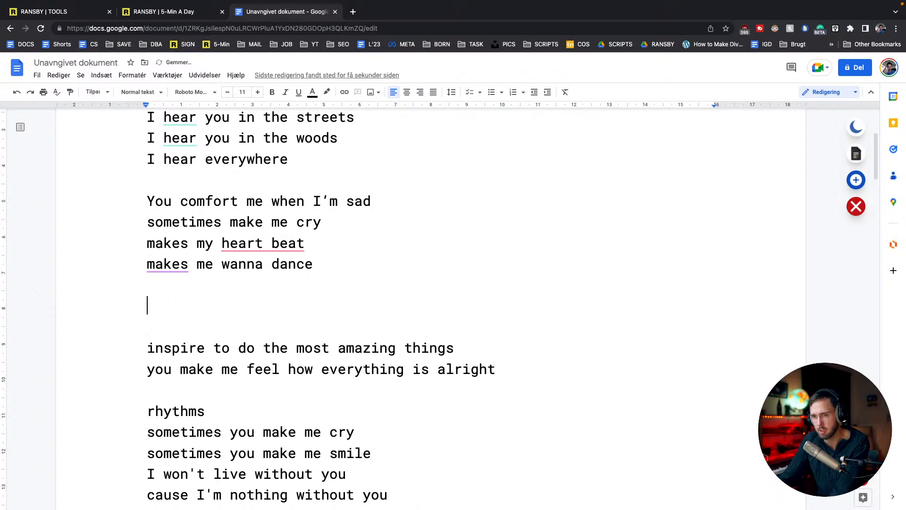
pyautogui.write('Like')
pyautogui.press('super+v')
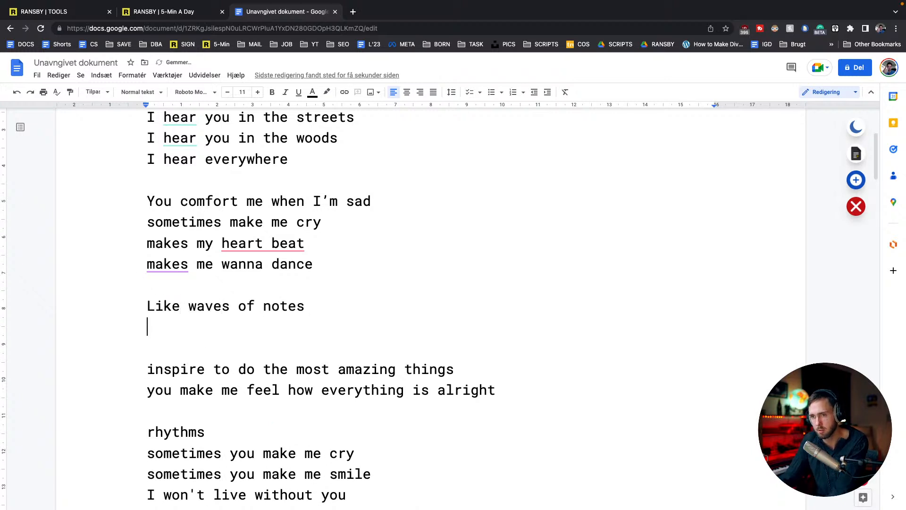
pyautogui.press('BackSpace')
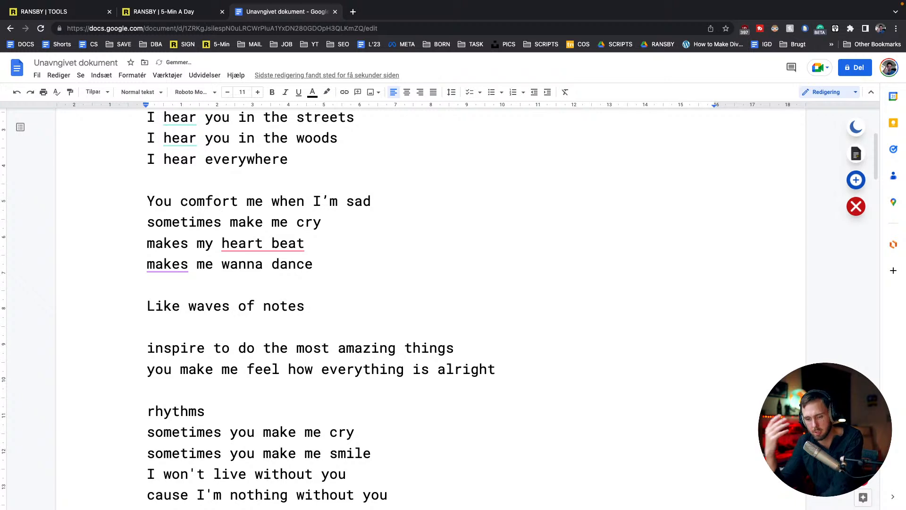
pyautogui.press('Down')
pyautogui.press('Down')
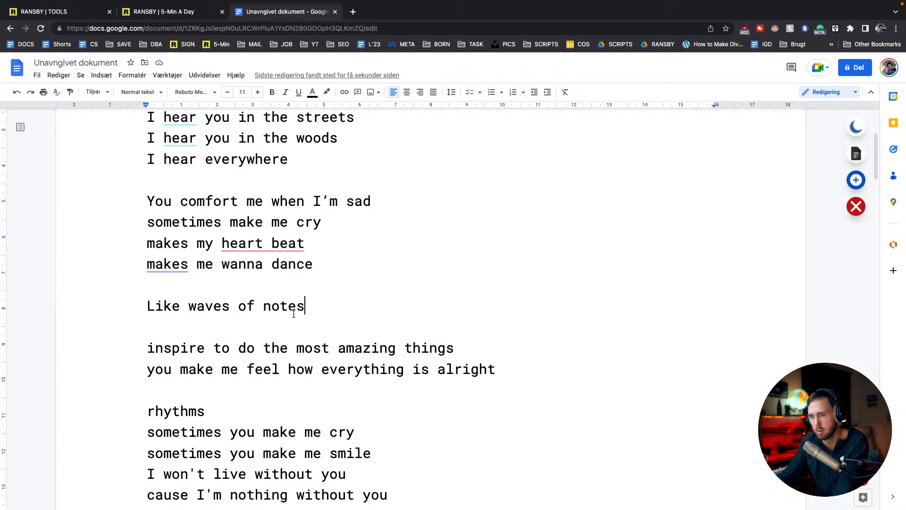
# Add the line "Rhythms & rhymes" below "Like waves of notes" and delete the standalone "rhythms" line.
pyautogui.click(249, 324)
pyautogui.write('Rhy')
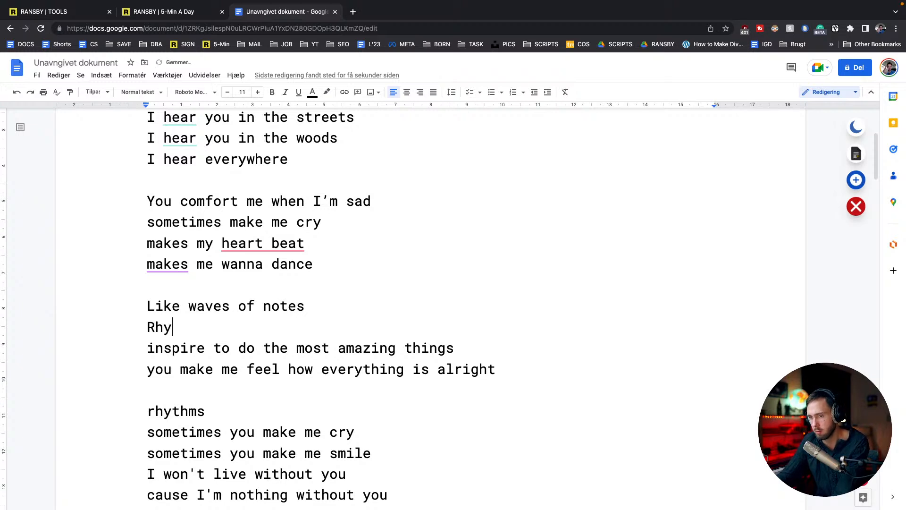
pyautogui.write('thms &')
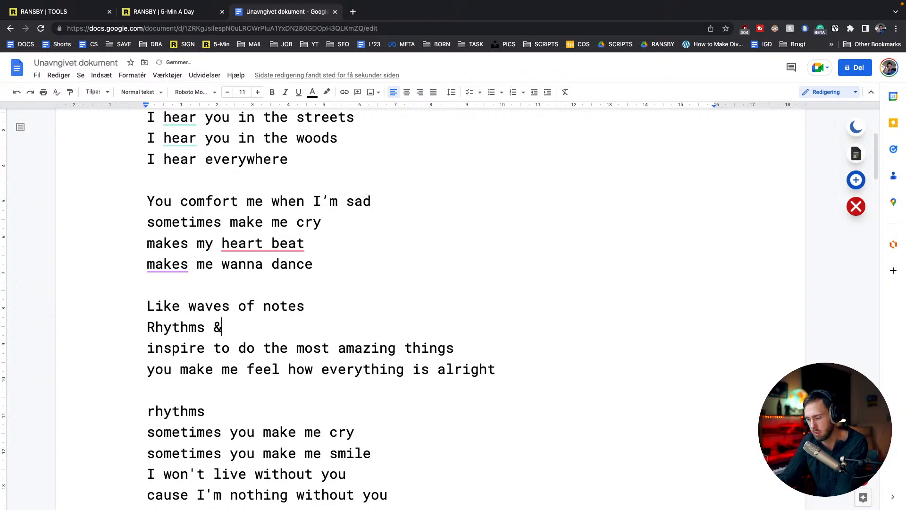
pyautogui.write(' rhymes')
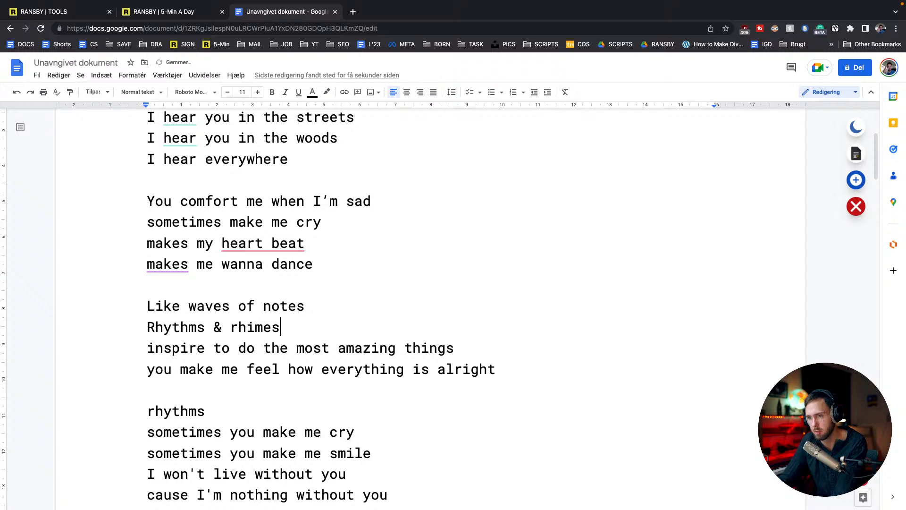
pyautogui.press('Return')
pyautogui.tripleClick(196, 431)
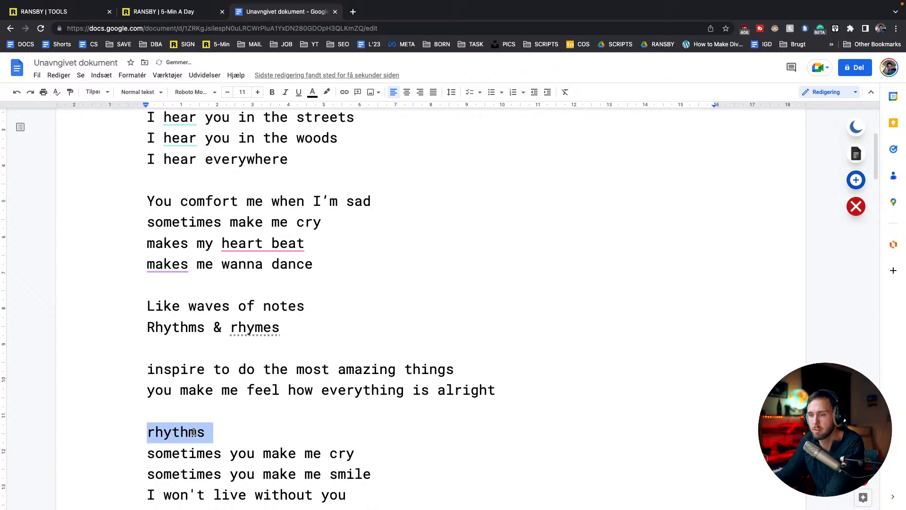
pyautogui.press('BackSpace')
# Move "you make me smile" to its own line below "Rhythms & rhymes", followed by a blank line.
pyautogui.scroll(-1, 197, 430)
pyautogui.moveTo(373, 449); pyautogui.dragTo(230, 450)
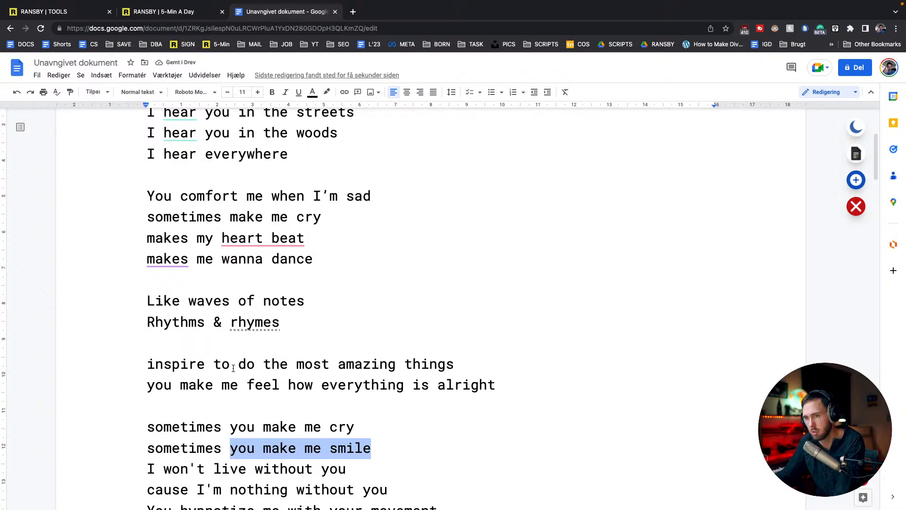
pyautogui.hotkey('ctrl', 'x')
pyautogui.click(228, 345)
pyautogui.hotkey('ctrl', 'v')
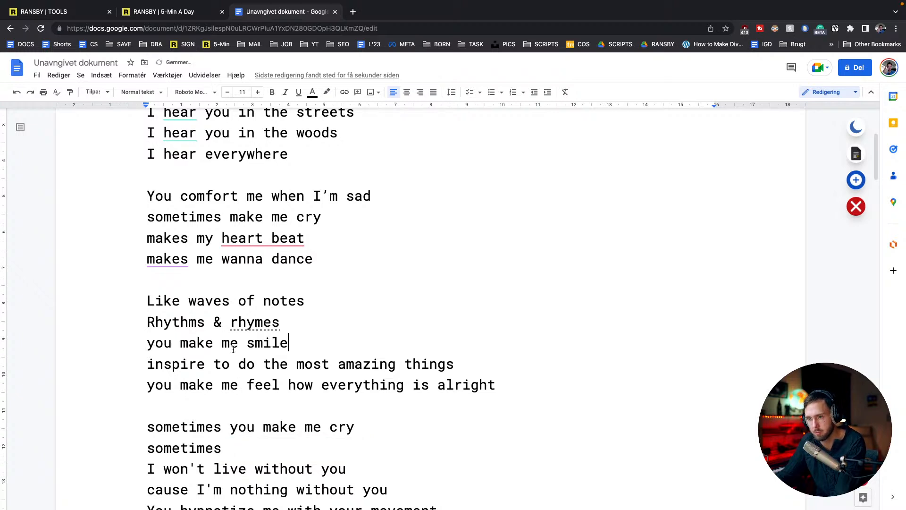
pyautogui.press('Return')
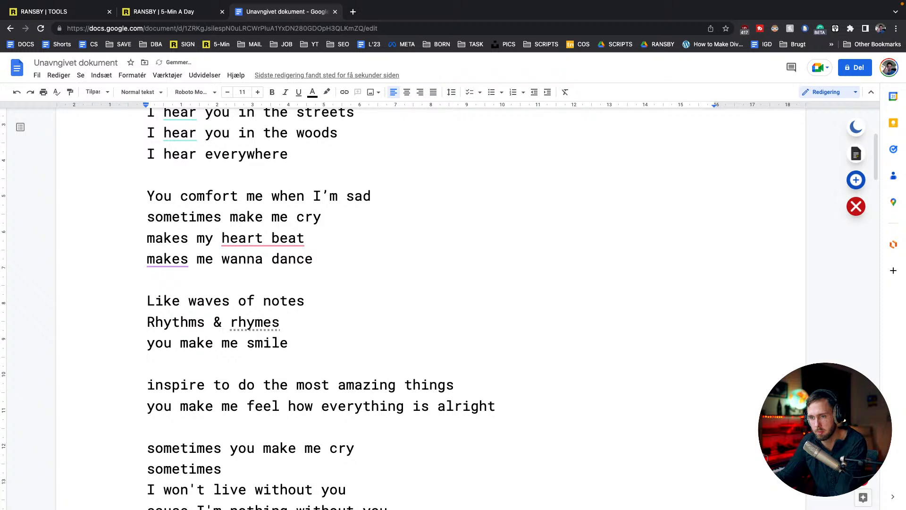
# Move the line "You hypnotize me with your movement" directly below "you make me smile".
pyautogui.scroll(-3, 272, 431)
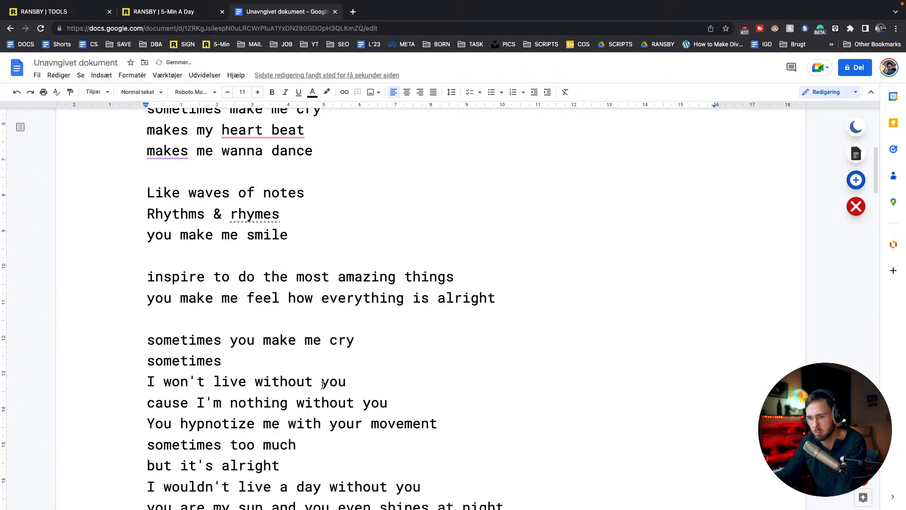
pyautogui.tripleClick(260, 423)
pyautogui.click(227, 259)
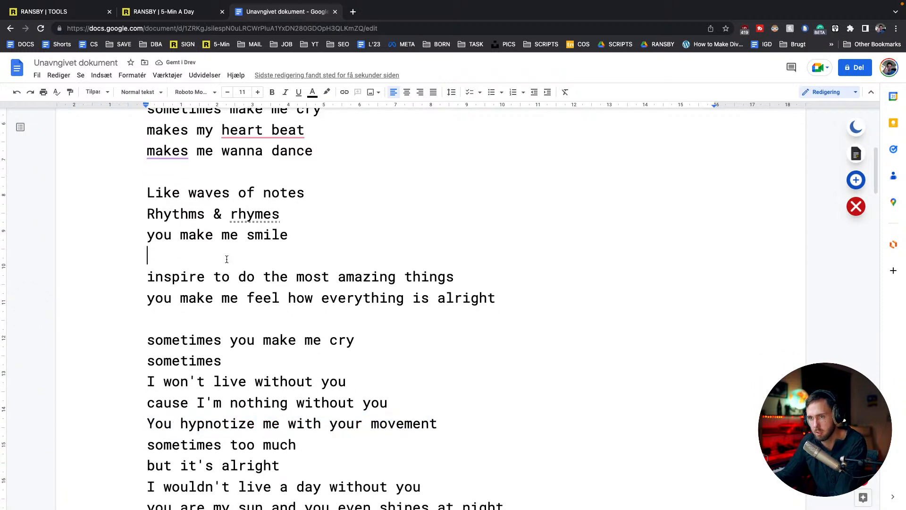
pyautogui.scroll(-1, 258, 387)
pyautogui.doubleClick(233, 396)
pyautogui.tripleClick(233, 397)
pyautogui.hotkey('ctrl', 'x')
pyautogui.click(196, 218)
pyautogui.hotkey('ctrl', 'v')
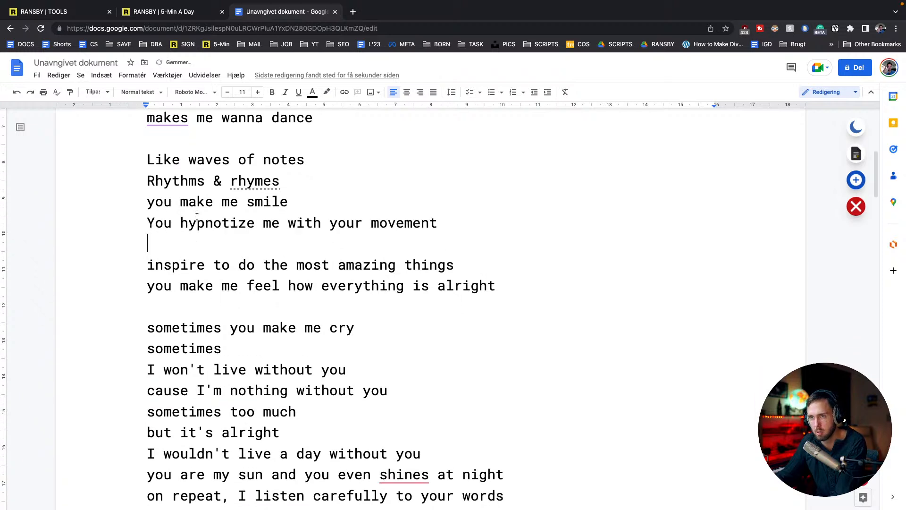
# Break the line "You hypnotize me with your movement" before "with".
pyautogui.click(263, 224)
pyautogui.click(285, 223)
pyautogui.press('Return')
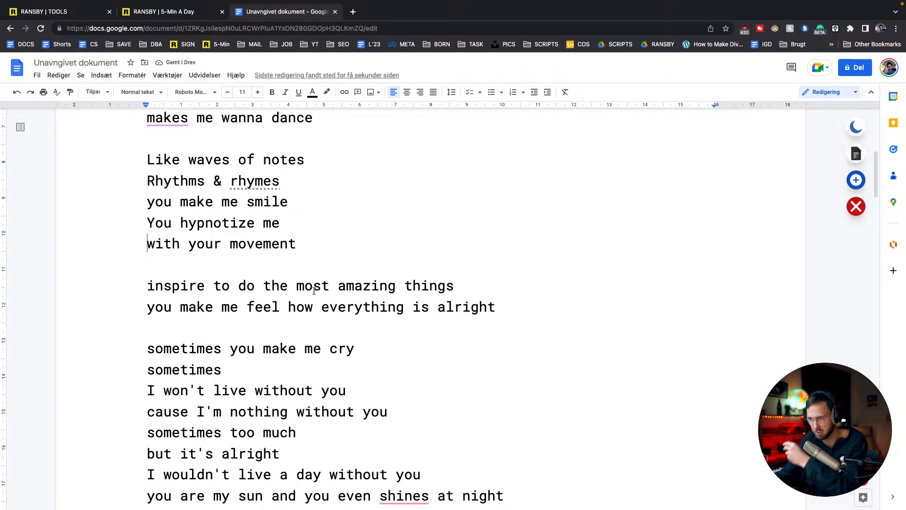
# Move the line "you are my sun and you even shines at night" into a new verse below "with your movement".
pyautogui.scroll(-5, 310, 275)
pyautogui.tripleClick(272, 366)
pyautogui.press('BackSpace')
pyautogui.scroll(5, 283, 302)
pyautogui.click(248, 271)
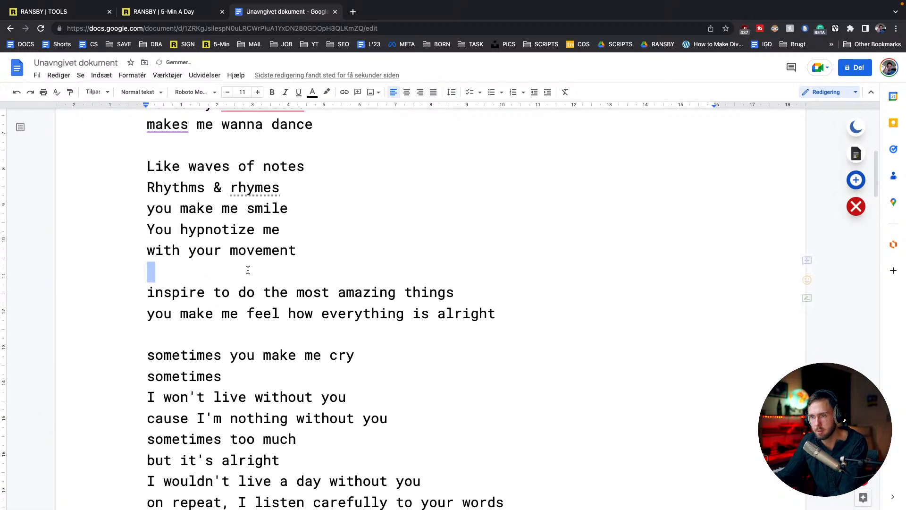
pyautogui.press('Return')
pyautogui.press('Return')
pyautogui.press('Up')
pyautogui.press('Up')
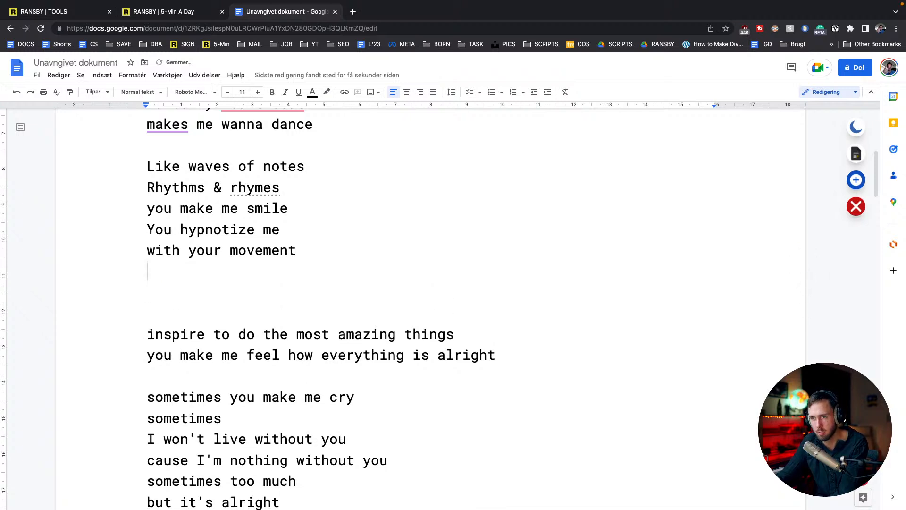
pyautogui.press('Return')
pyautogui.hotkey('ctrl', 'v')
# Replace "and" with a line break in "you are my sun and you even shines at night".
pyautogui.scroll(-2, 320, 304)
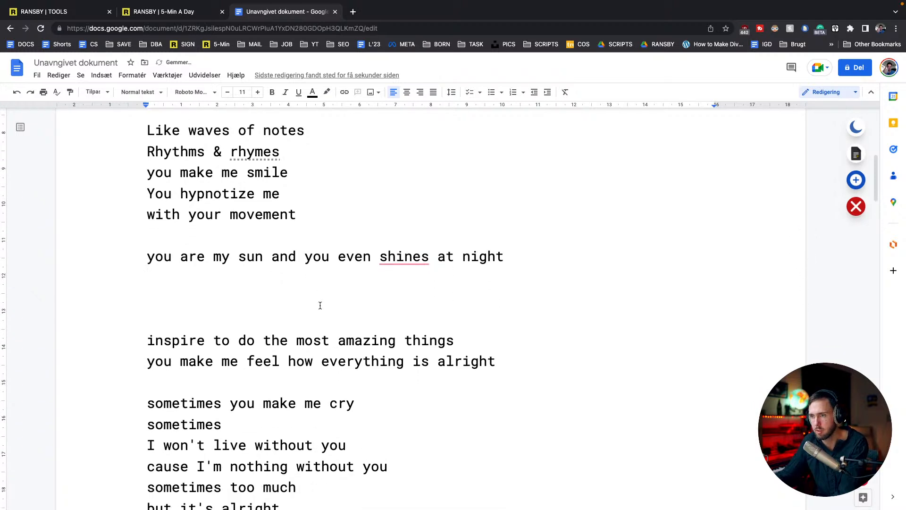
pyautogui.doubleClick(289, 258)
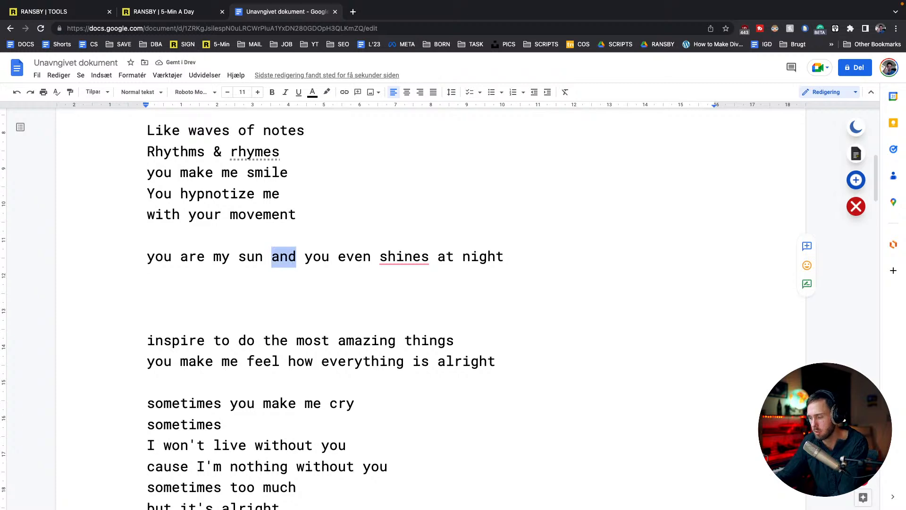
pyautogui.press('Delete')
pyautogui.press('Delete')
pyautogui.press('Return')
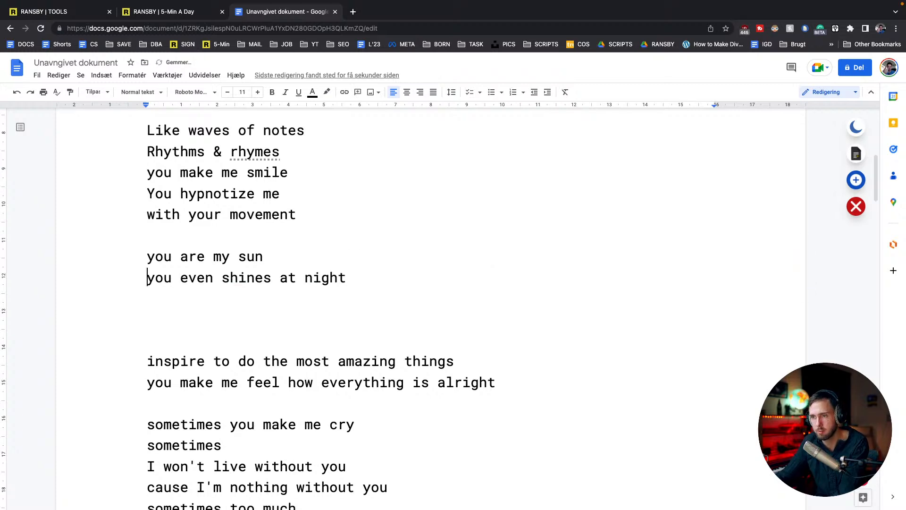
# Select the word "even" in the line "you even shines at night".
pyautogui.doubleClick(210, 278)
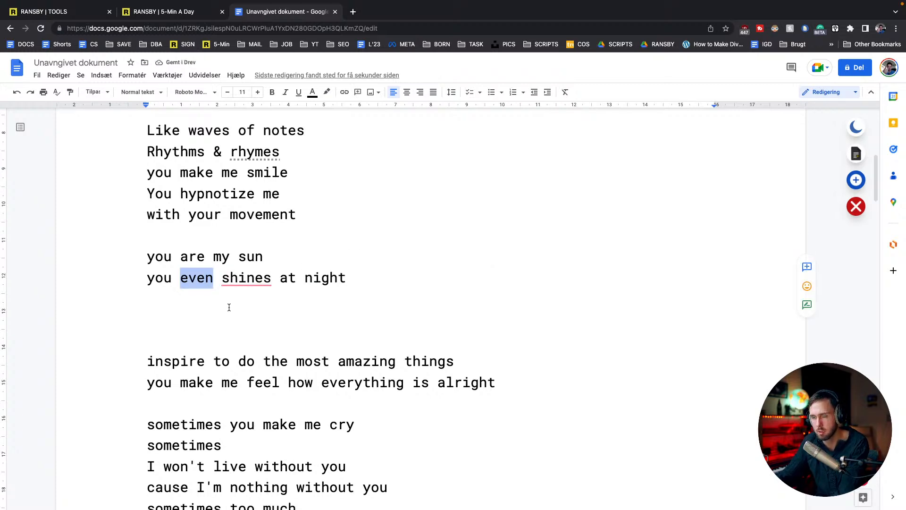
# Correct "shines" to "shine" in the lyric line beginning "you even".
pyautogui.scroll(-6, 229, 311)
pyautogui.scroll(4, 231, 293)
pyautogui.click(242, 179)
pyautogui.click(248, 200)
# Insert a page break before the line "You're my life" to separate it from the lyrics above.
pyautogui.scroll(-6, 249, 202)
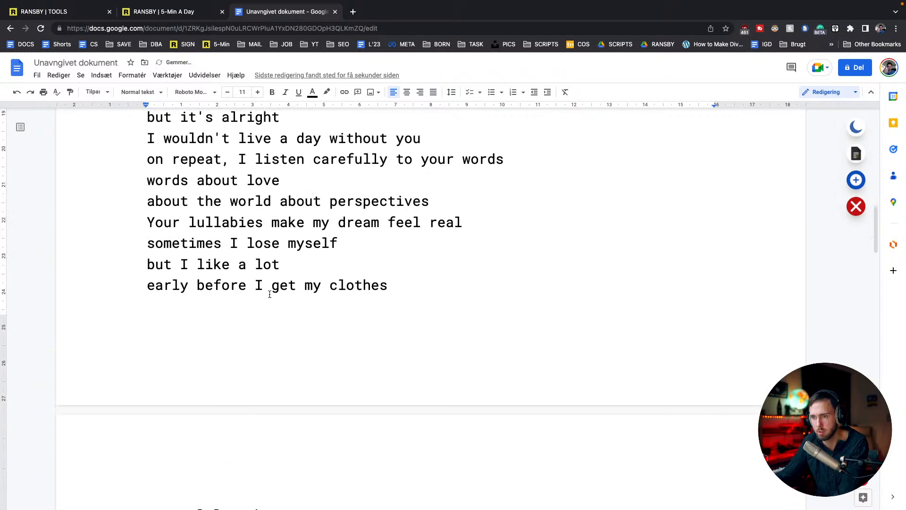
pyautogui.tripleClick(214, 279)
pyautogui.scroll(-4, 219, 283)
pyautogui.scroll(-6, 220, 283)
pyautogui.scroll(8, 224, 281)
pyautogui.scroll(-1, 225, 281)
pyautogui.scroll(3, 224, 281)
pyautogui.click(228, 286)
pyautogui.scroll(15, 228, 285)
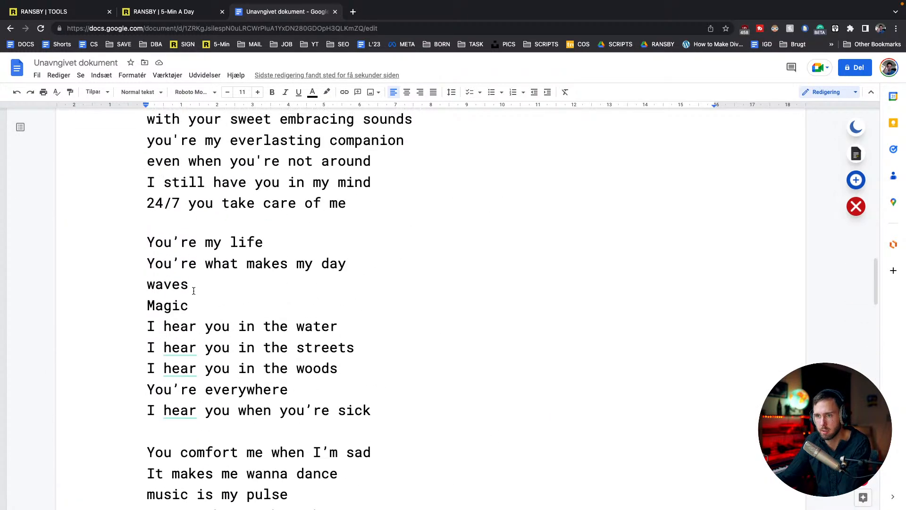
pyautogui.click(149, 253)
pyautogui.hotkey('ctrl', 'Return')
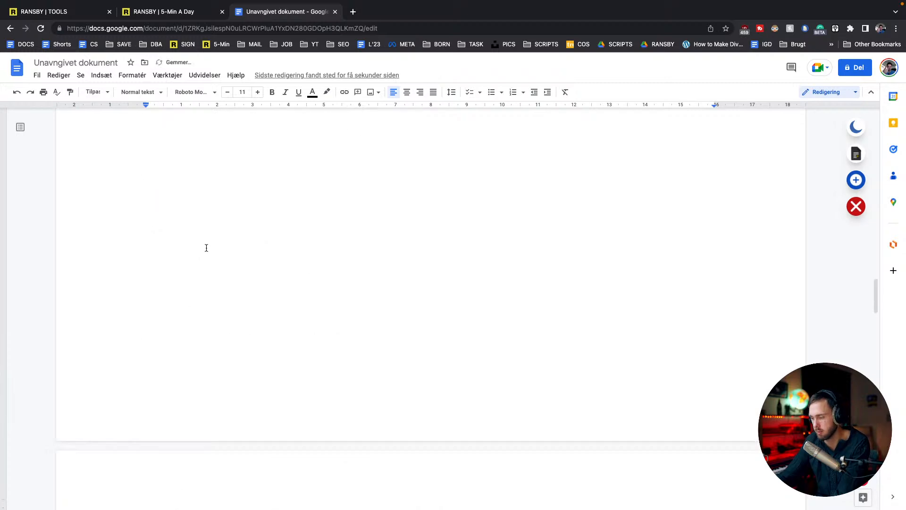
# Move the lines "you calmly wake me up" and "with your sweet embracing sounds" directly below "you even shine at night".
pyautogui.scroll(5, 222, 255)
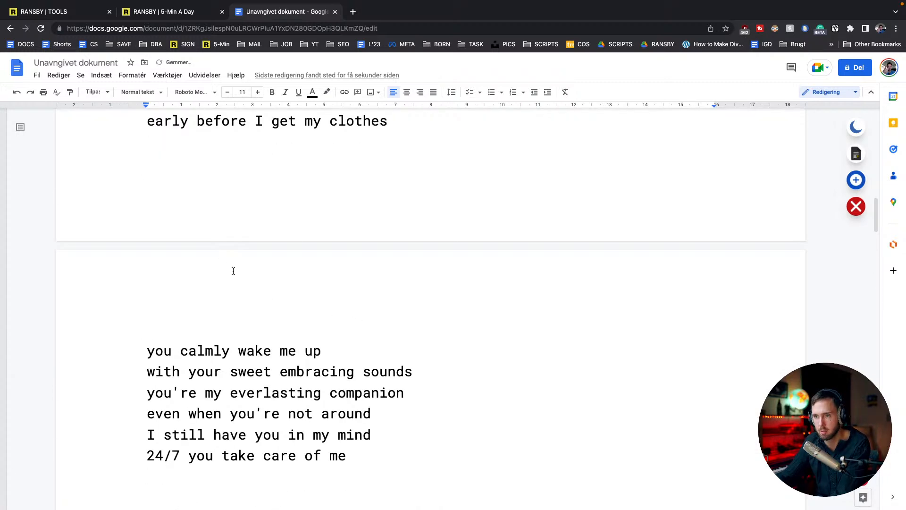
pyautogui.tripleClick(278, 374)
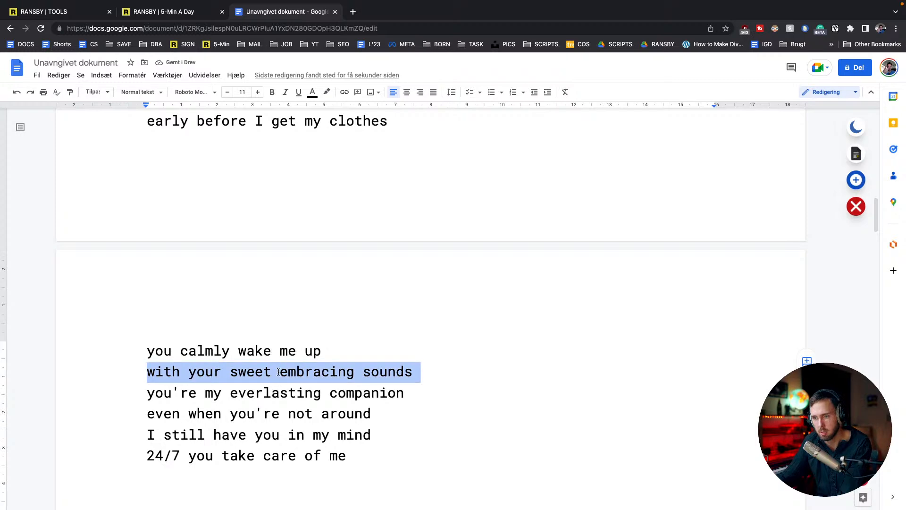
pyautogui.click(358, 366)
pyautogui.moveTo(429, 370); pyautogui.dragTo(108, 346)
pyautogui.press('BackSpace')
pyautogui.scroll(10, 259, 344)
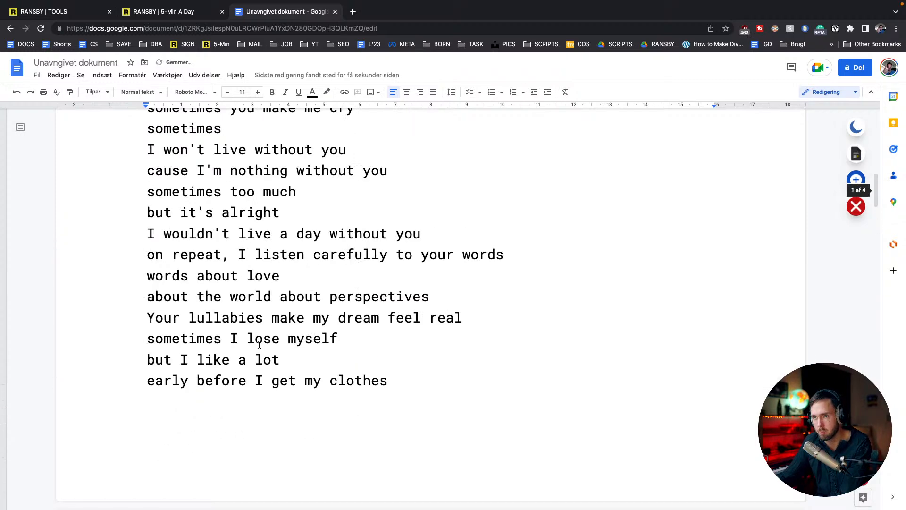
pyautogui.scroll(3, 259, 346)
pyautogui.click(182, 322)
pyautogui.hotkey('ctrl', 'v')
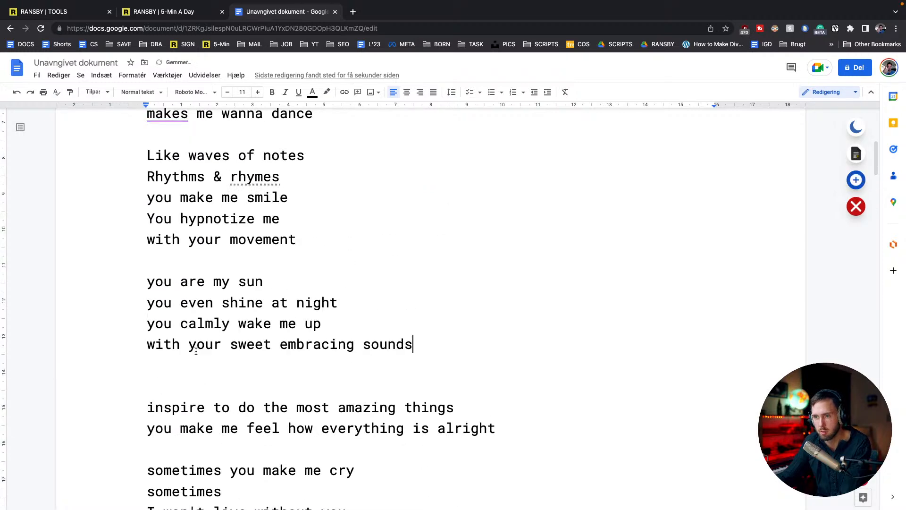
pyautogui.doubleClick(198, 302)
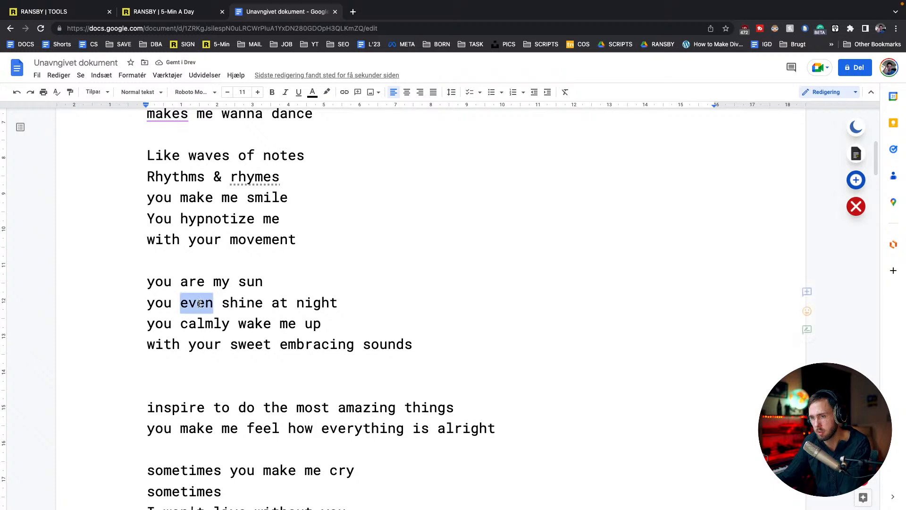
pyautogui.doubleClick(209, 325)
pyautogui.doubleClick(198, 307)
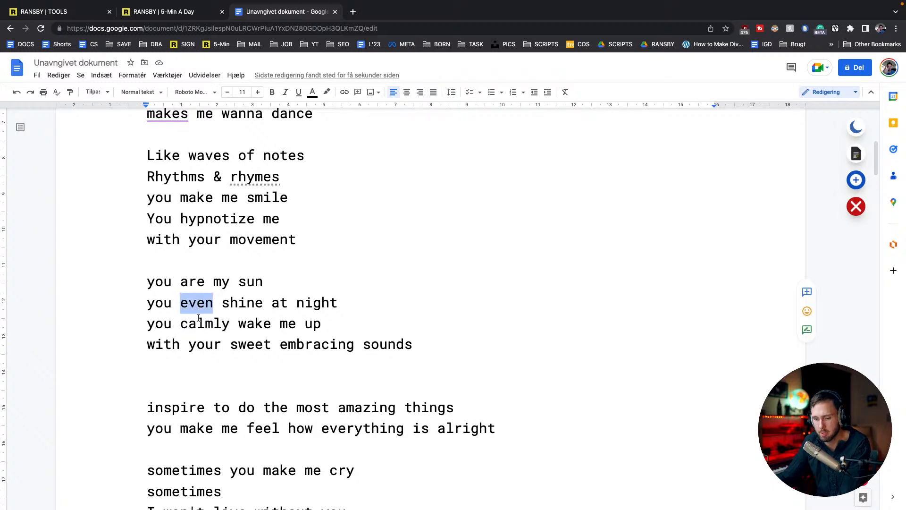
# Move "you're my everlasting companion" and "even when you're not around" into a new verse after "with your sweet embracing sounds", with blank lines below.
pyautogui.scroll(-18, 197, 314)
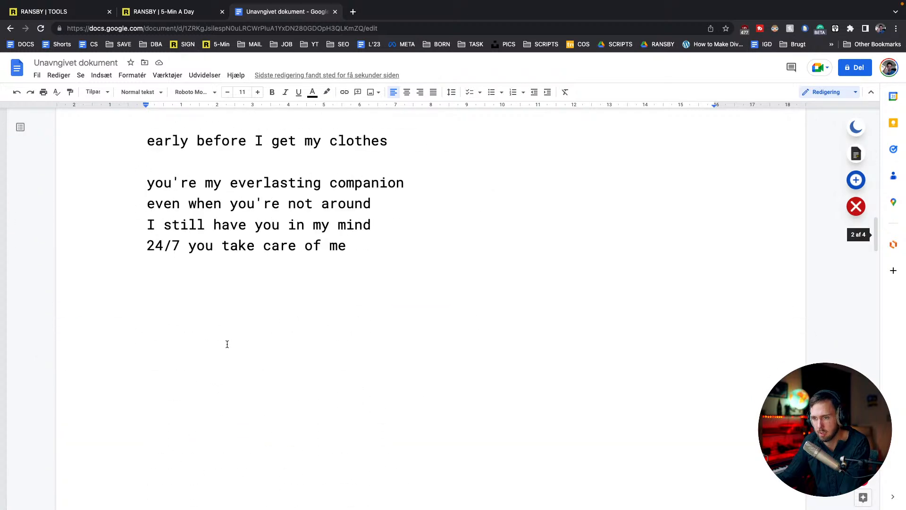
pyautogui.scroll(3, 227, 340)
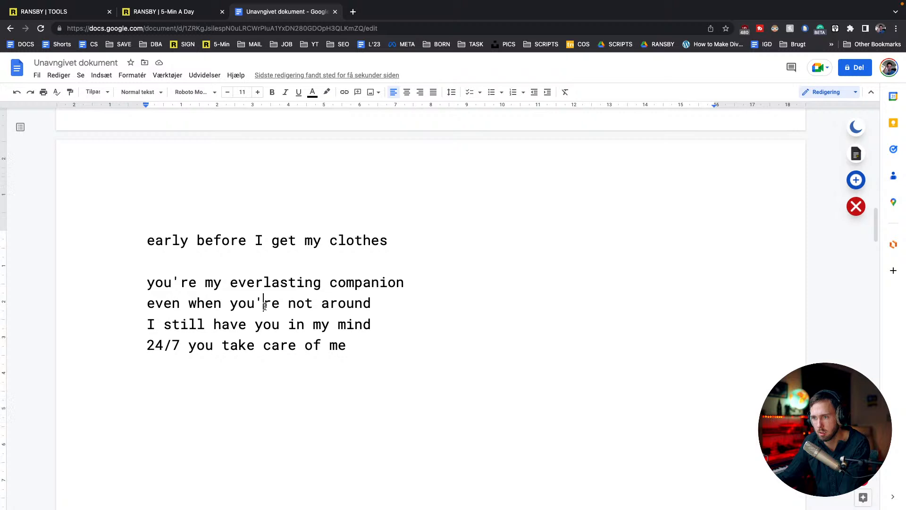
pyautogui.tripleClick(265, 306)
pyautogui.moveTo(381, 304); pyautogui.dragTo(96, 281)
pyautogui.press('super+c')
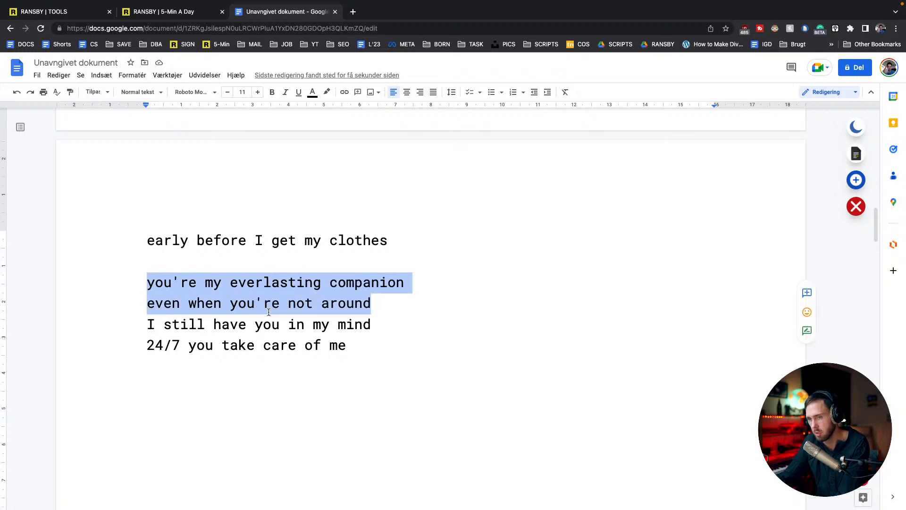
pyautogui.press('BackSpace')
pyautogui.scroll(8, 264, 324)
pyautogui.scroll(3, 263, 329)
pyautogui.scroll(7, 257, 331)
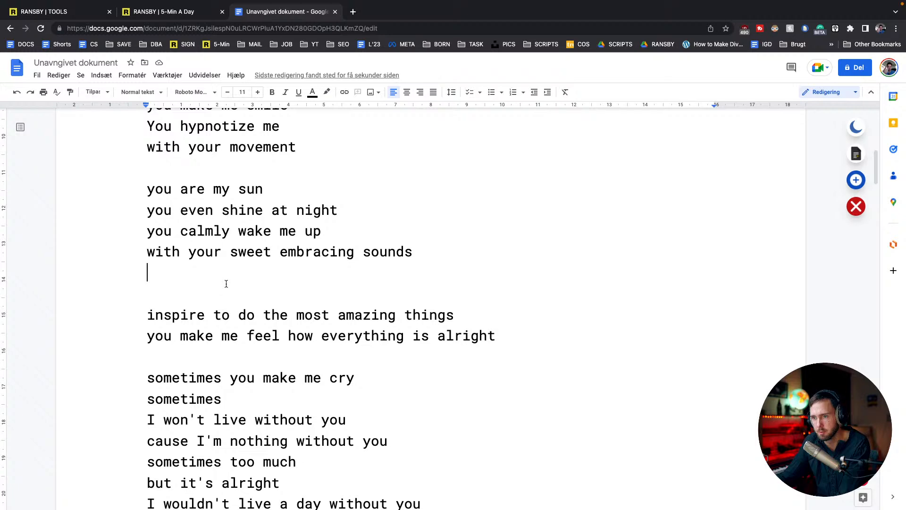
pyautogui.press('super+v')
pyautogui.click(216, 334)
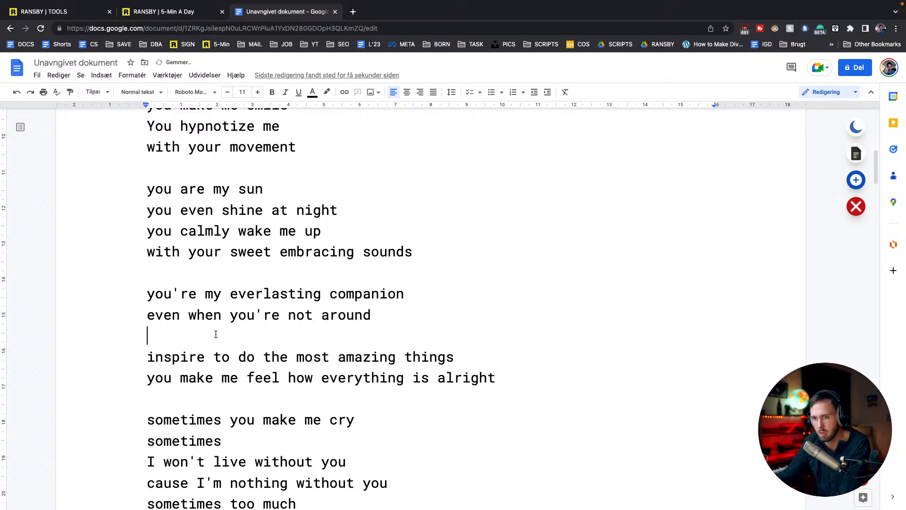
pyautogui.press('Return')
pyautogui.press('Return')
# Move the line "on repeat, I listen carefully to your words" directly below "even when you're not around".
pyautogui.scroll(-6, 223, 337)
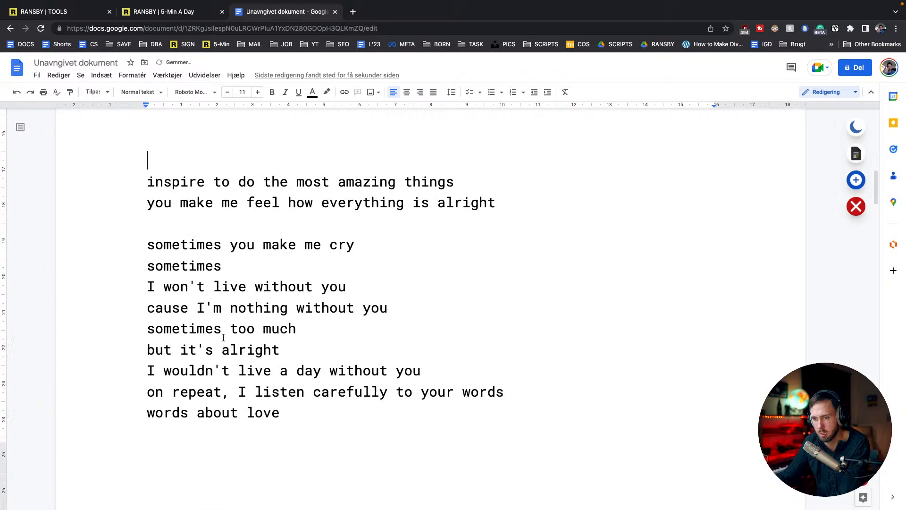
pyautogui.scroll(-6, 224, 336)
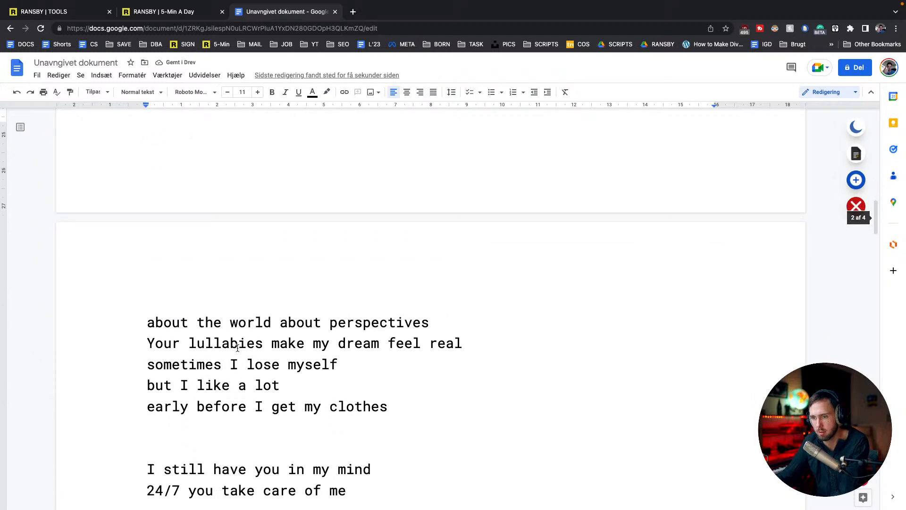
pyautogui.scroll(-1, 242, 364)
pyautogui.scroll(6, 243, 364)
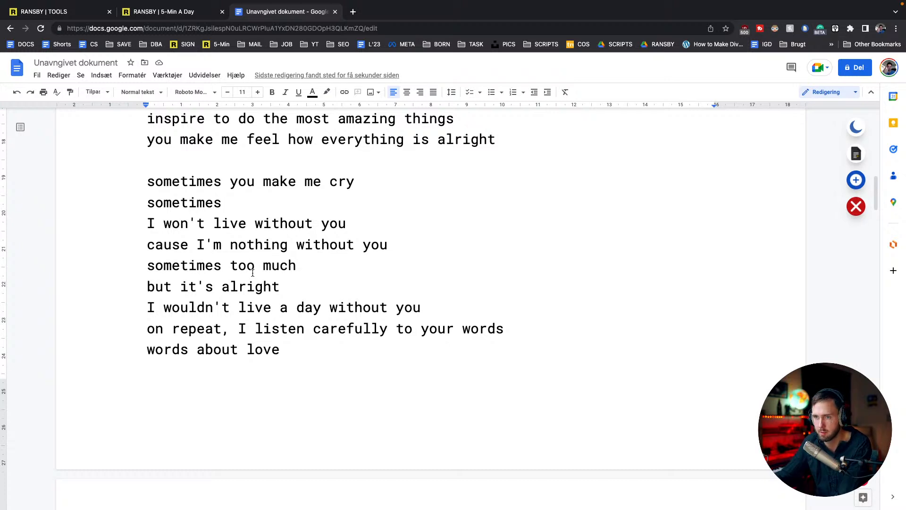
pyautogui.scroll(-1, 250, 279)
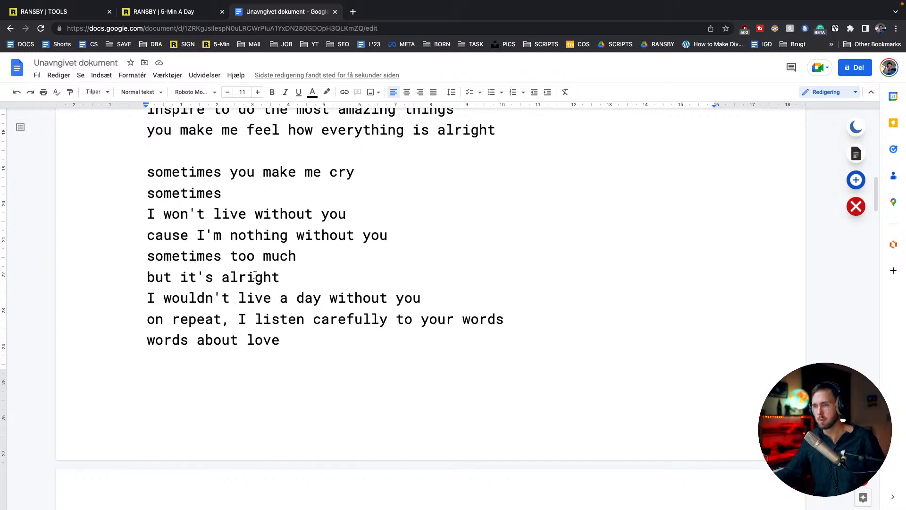
pyautogui.tripleClick(260, 313)
pyautogui.hotkey('ctrl', 'c')
pyautogui.press('BackSpace')
pyautogui.scroll(2, 255, 222)
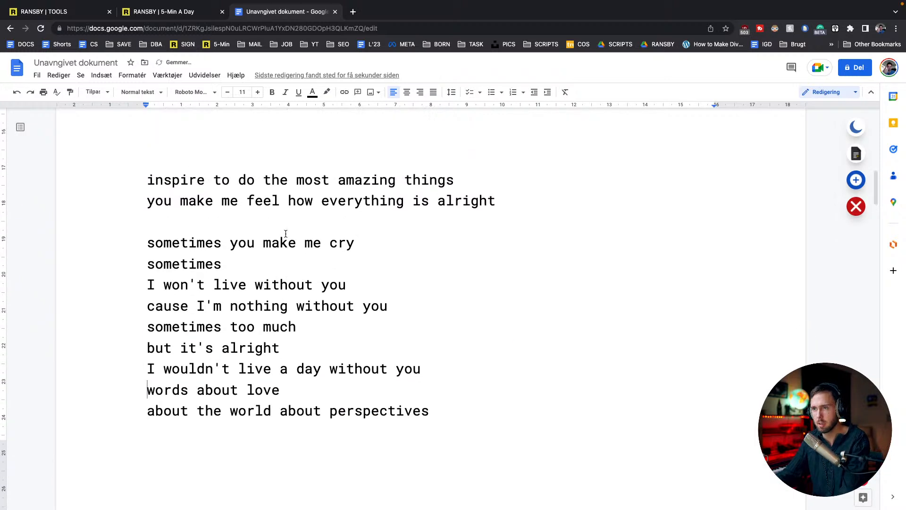
pyautogui.click(213, 134)
pyautogui.hotkey('ctrl', 'v')
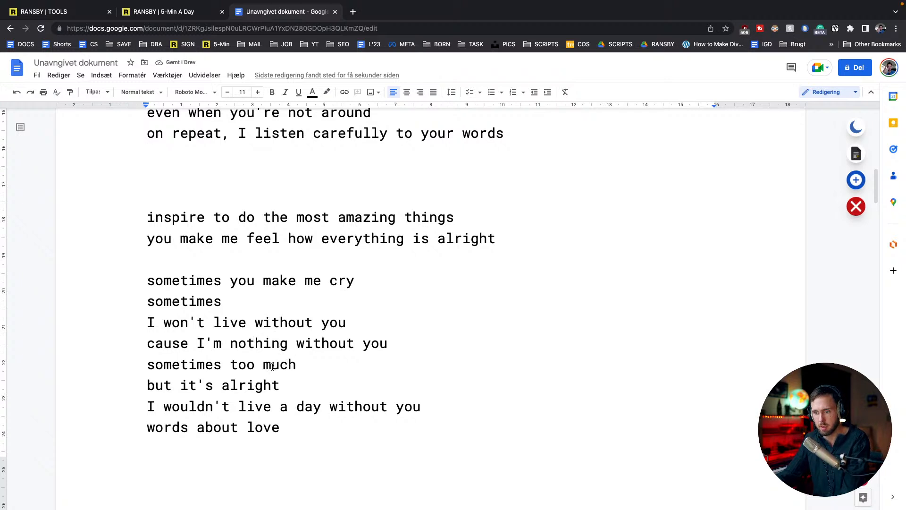
# Delete the seven lines from "sometimes you make me cry" through "I wouldn't live a day without you".
pyautogui.moveTo(415, 350); pyautogui.dragTo(69, 318)
pyautogui.press('BackSpace')
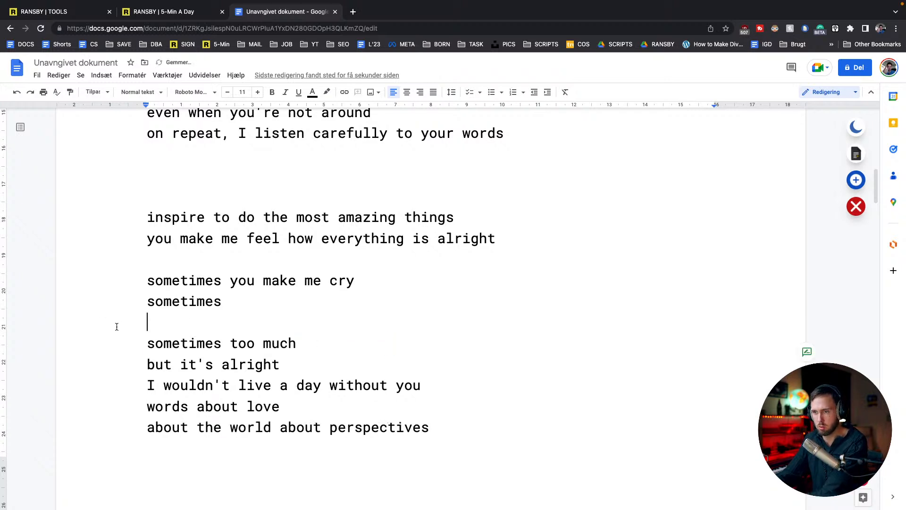
pyautogui.moveTo(247, 307); pyautogui.dragTo(56, 287)
pyautogui.press('BackSpace')
pyautogui.moveTo(324, 328); pyautogui.dragTo(49, 316)
pyautogui.press('BackSpace')
pyautogui.moveTo(317, 344); pyautogui.dragTo(93, 358)
pyautogui.press('BackSpace')
pyautogui.moveTo(437, 365); pyautogui.dragTo(92, 354)
pyautogui.press('BackSpace')
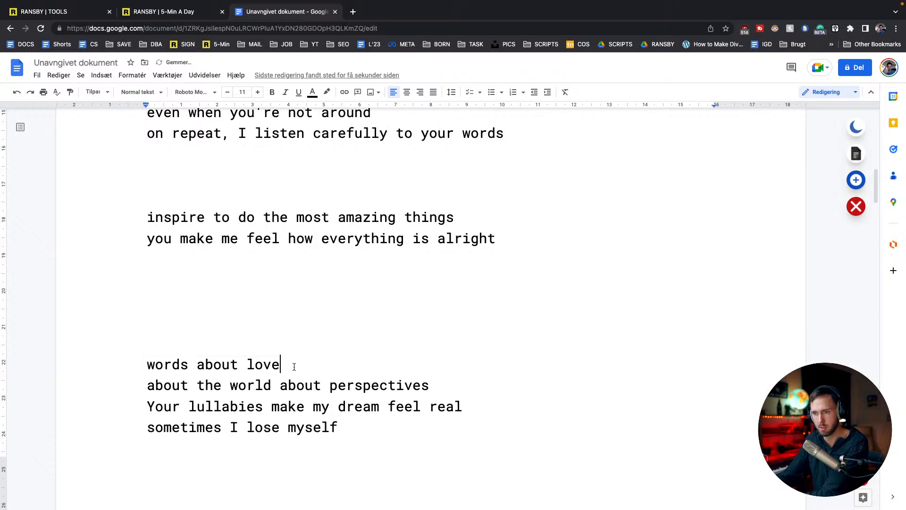
# Move "words about love" below "on repeat, I listen carefully to your words" and split that line after "on repeat,".
pyautogui.doubleClick(178, 368)
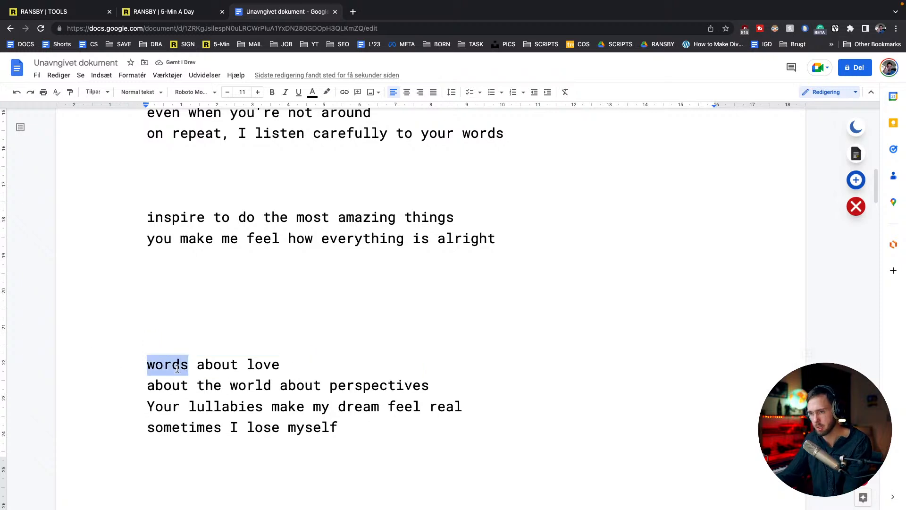
pyautogui.tripleClick(177, 368)
pyautogui.hotkey('ctrl', 'x')
pyautogui.click(186, 152)
pyautogui.hotkey('ctrl', 'v')
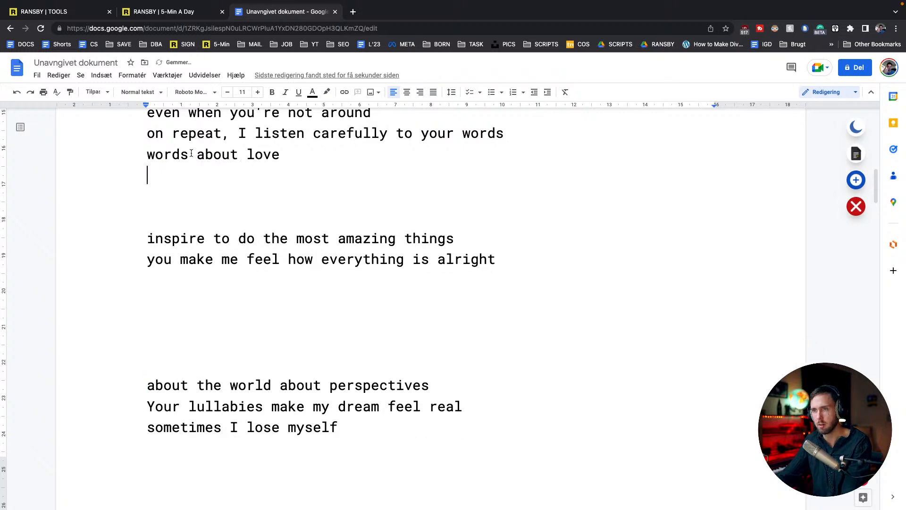
pyautogui.click(239, 136)
pyautogui.press('Return')
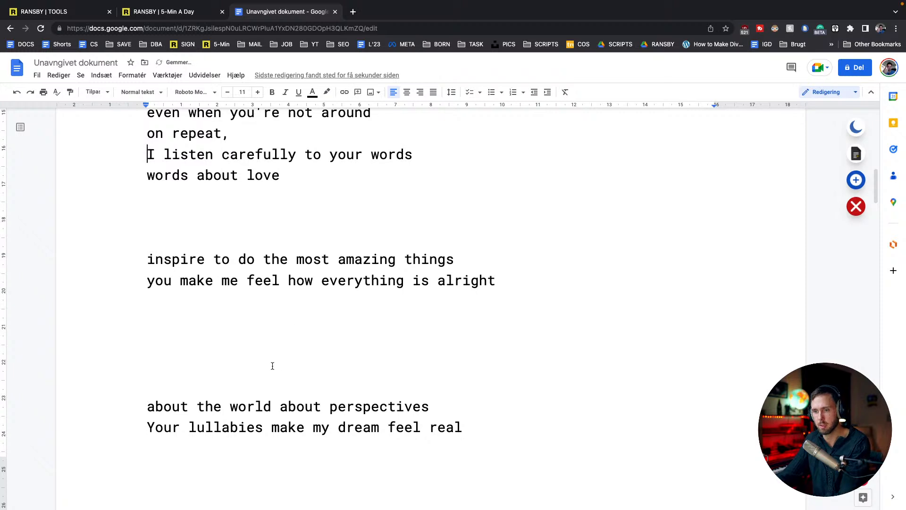
# Move "about the world" below "words about love" and remove the leftover line "about perspectives".
pyautogui.moveTo(272, 396); pyautogui.dragTo(139, 390)
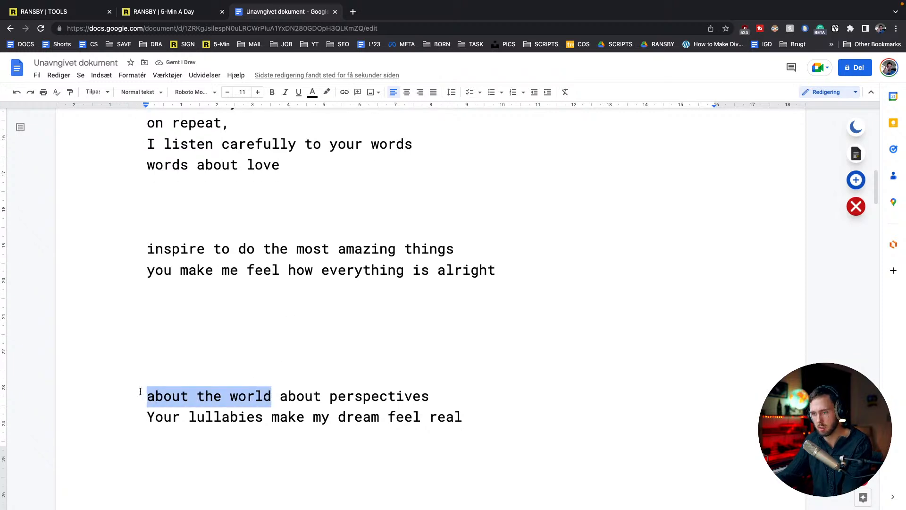
pyautogui.hotkey('ctrl', 'x')
pyautogui.click(192, 185)
pyautogui.hotkey('ctrl', 'v')
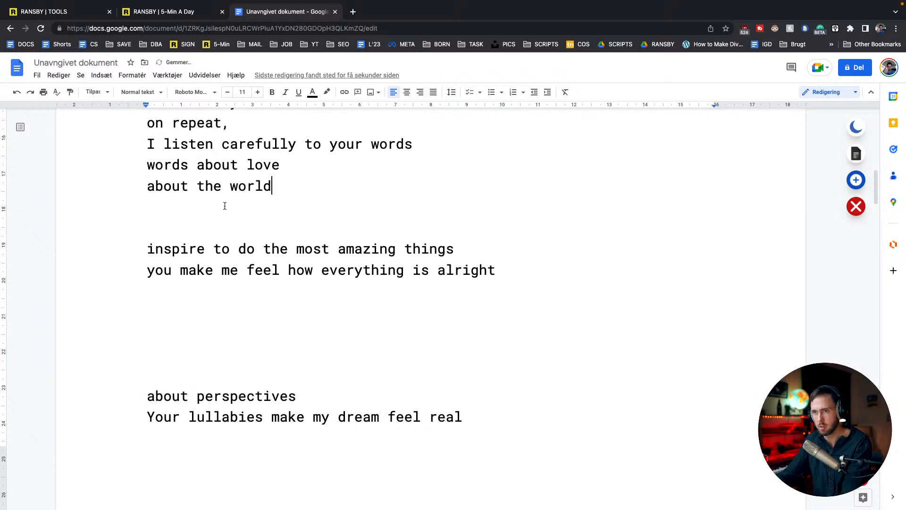
pyautogui.tripleClick(243, 396)
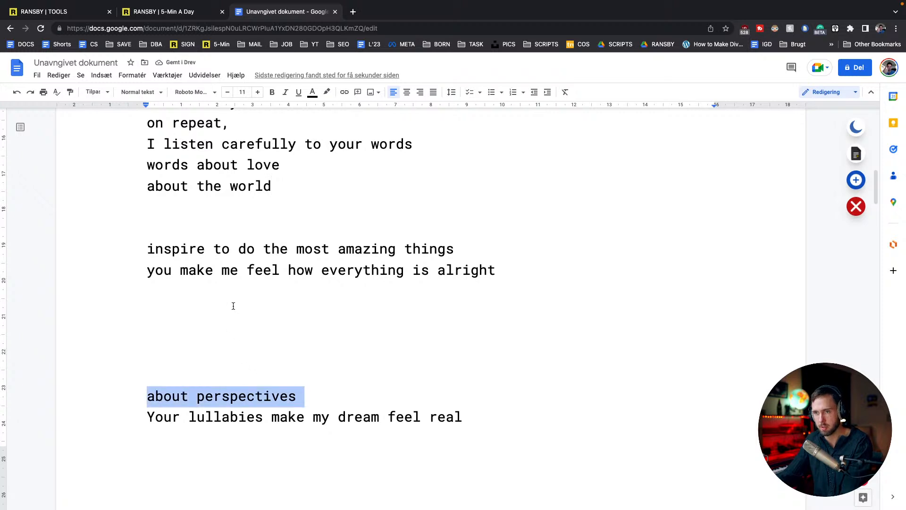
pyautogui.hotkey('ctrl', 'x')
# Move "Your lullabies make my dream feel real" below "about the world" and break it into two lines before "my".
pyautogui.scroll(-2, 243, 378)
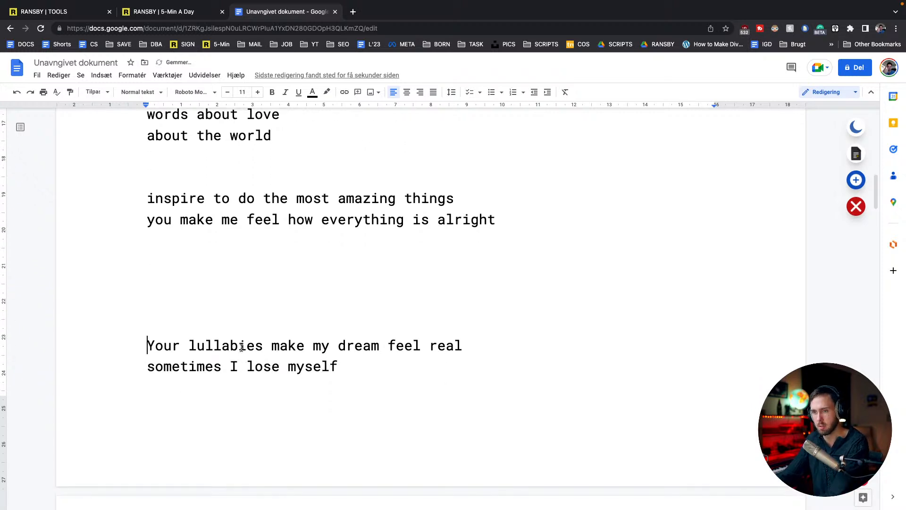
pyautogui.tripleClick(241, 347)
pyautogui.hotkey('ctrl', 'x')
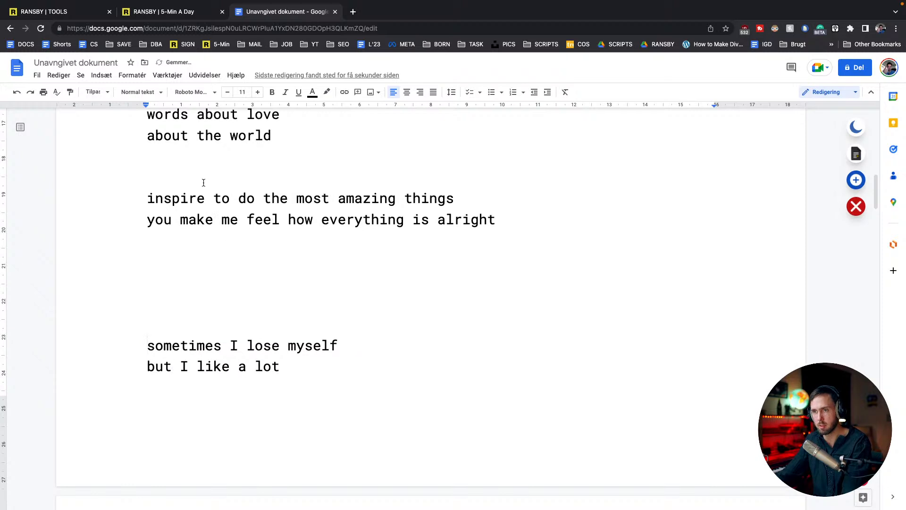
pyautogui.click(190, 151)
pyautogui.hotkey('ctrl', 'v')
pyautogui.click(311, 157)
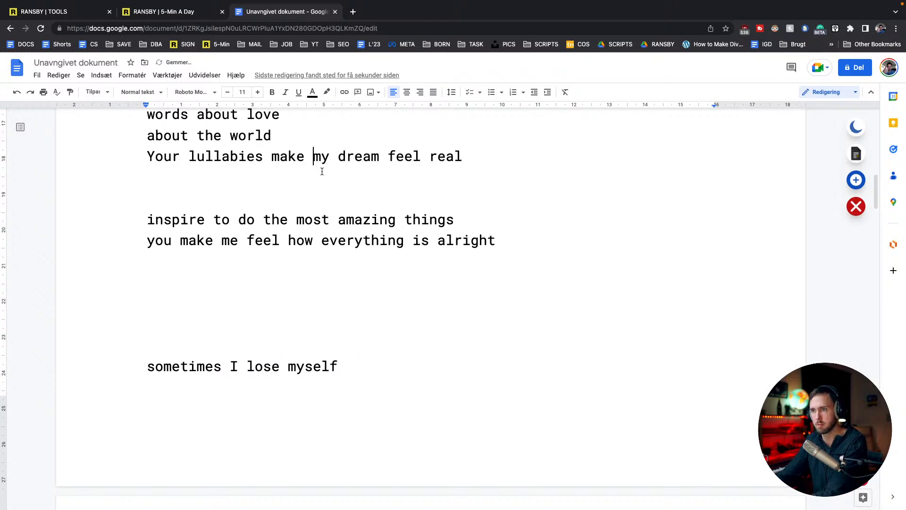
pyautogui.press('Return')
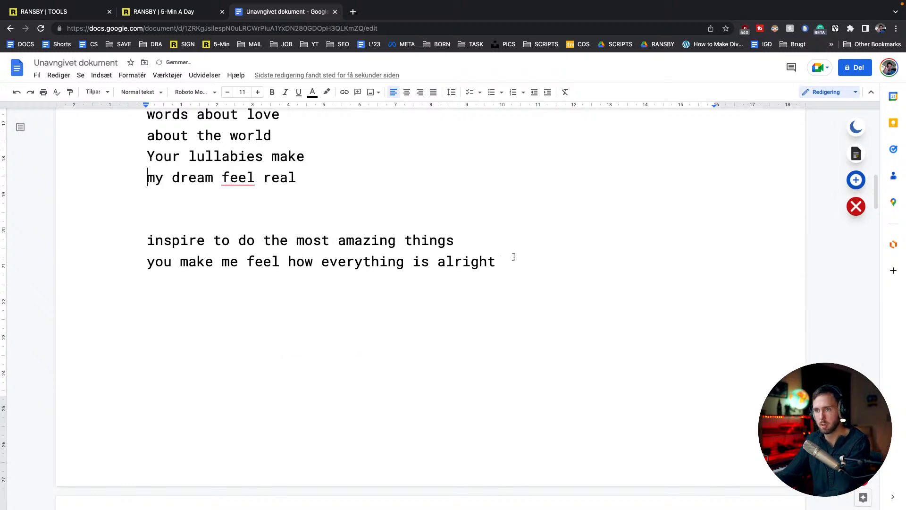
# Delete the lines "inspire to do the most amazing things" and "you make me feel how everything is alright".
pyautogui.doubleClick(467, 261)
pyautogui.moveTo(320, 261); pyautogui.dragTo(67, 249)
pyautogui.press('BackSpace')
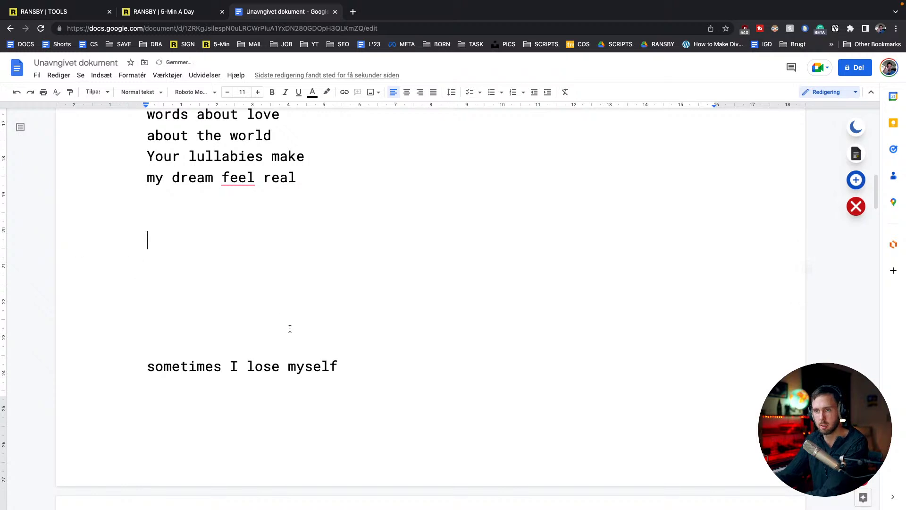
# Remove the blank lines between "my dream feel real" and "sometimes I lose myself", and delete the line "early before I get my clothes".
pyautogui.scroll(1, 288, 328)
pyautogui.scroll(-2, 287, 326)
pyautogui.click(146, 321)
pyautogui.press('BackSpace')
pyautogui.press('BackSpace')
pyautogui.press('BackSpace')
pyautogui.press('BackSpace')
pyautogui.press('BackSpace')
pyautogui.press('BackSpace')
pyautogui.press('BackSpace')
pyautogui.press('BackSpace')
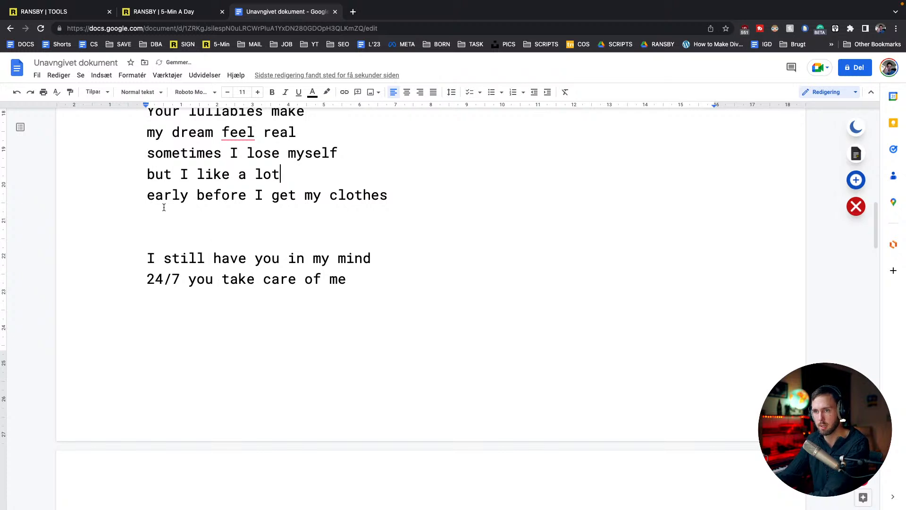
pyautogui.tripleClick(200, 196)
pyautogui.press('BackSpace')
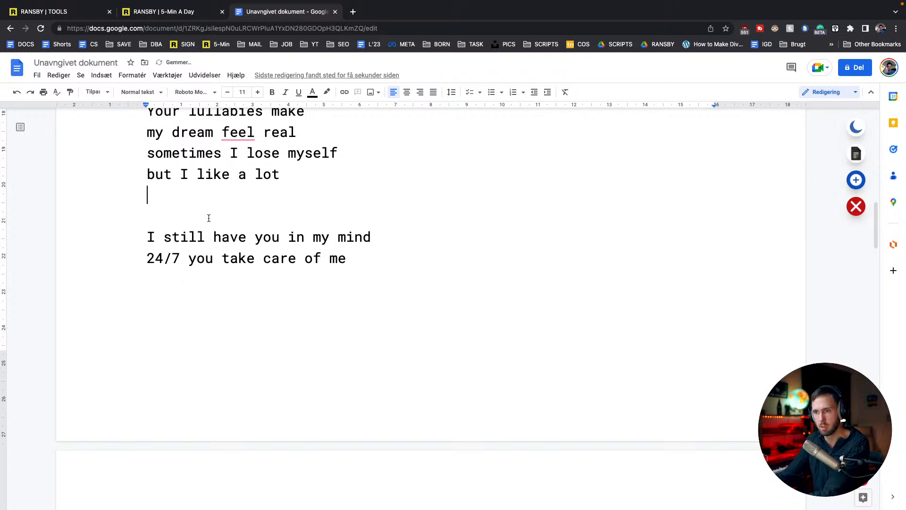
# Delete the lines "24/7 you take care of me" and "I still have you in my mind" at the end of the lyrics.
pyautogui.moveTo(346, 258); pyautogui.dragTo(105, 261)
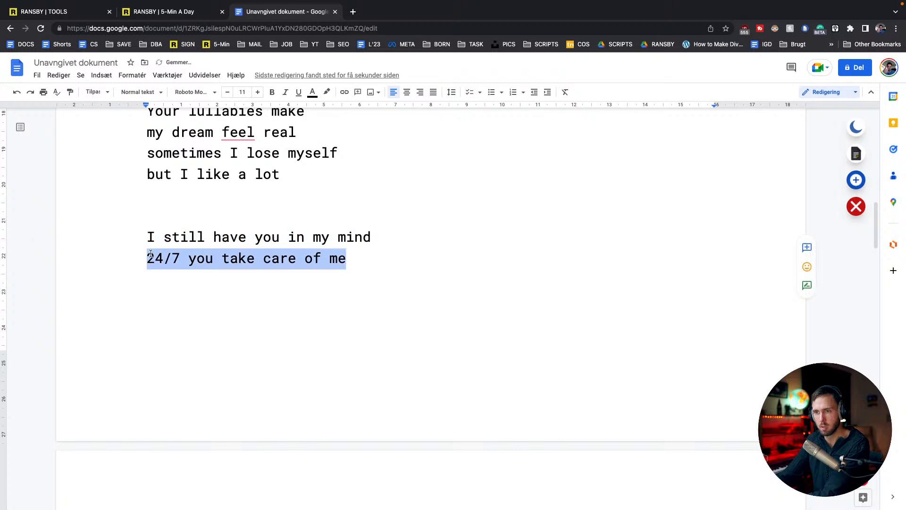
pyautogui.press('BackSpace')
pyautogui.press('BackSpace')
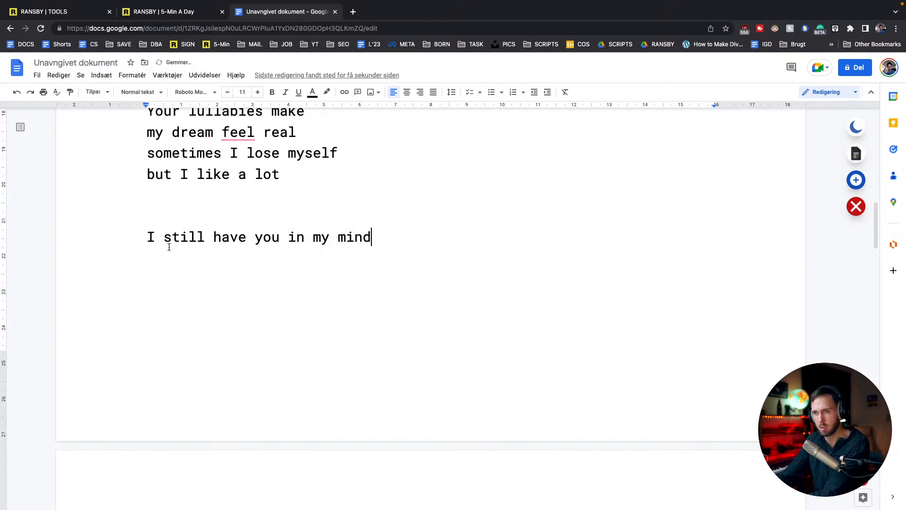
pyautogui.tripleClick(188, 242)
pyautogui.press('BackSpace')
pyautogui.press('BackSpace')
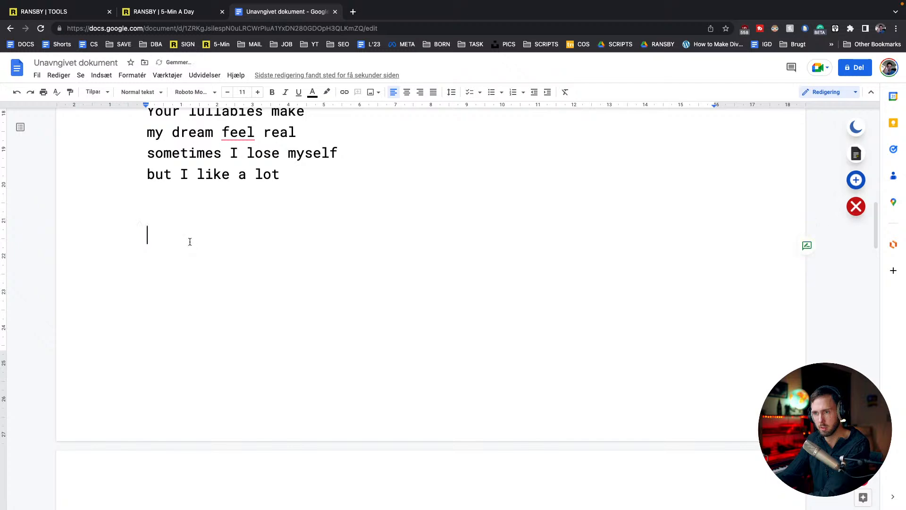
# Review the arranged verses from "You're my life" down to "but I like a lot", checking wording and flow.
pyautogui.scroll(7, 193, 272)
pyautogui.scroll(10, 193, 271)
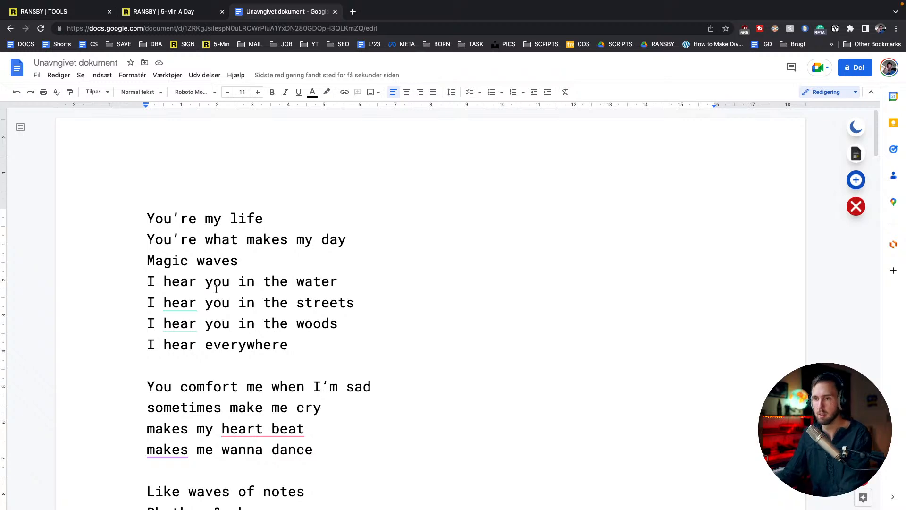
pyautogui.scroll(-3, 222, 292)
pyautogui.click(251, 269)
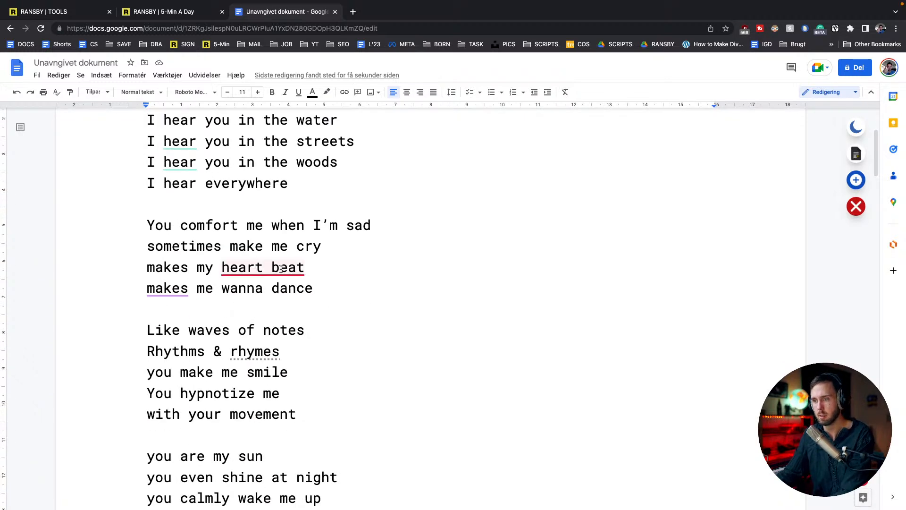
pyautogui.click(198, 259)
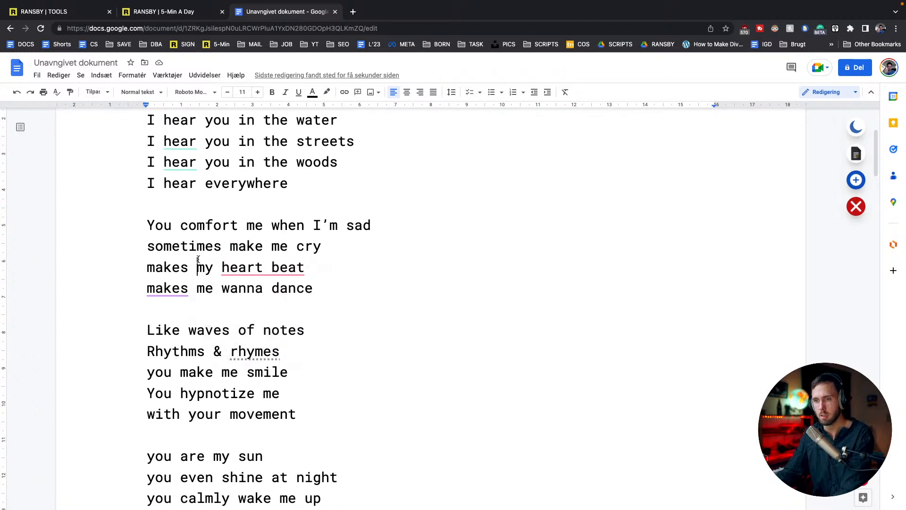
pyautogui.click(236, 268)
pyautogui.click(164, 291)
pyautogui.scroll(-2, 210, 301)
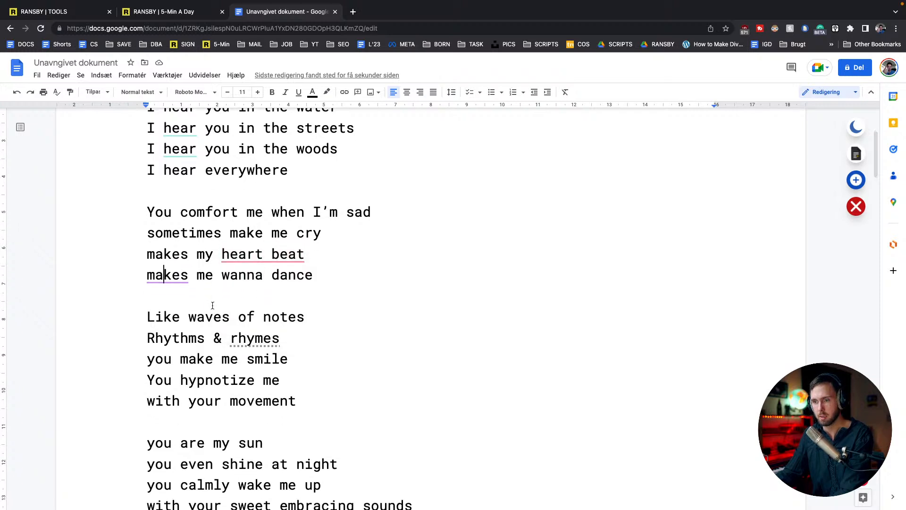
pyautogui.scroll(-2, 232, 309)
pyautogui.doubleClick(225, 292)
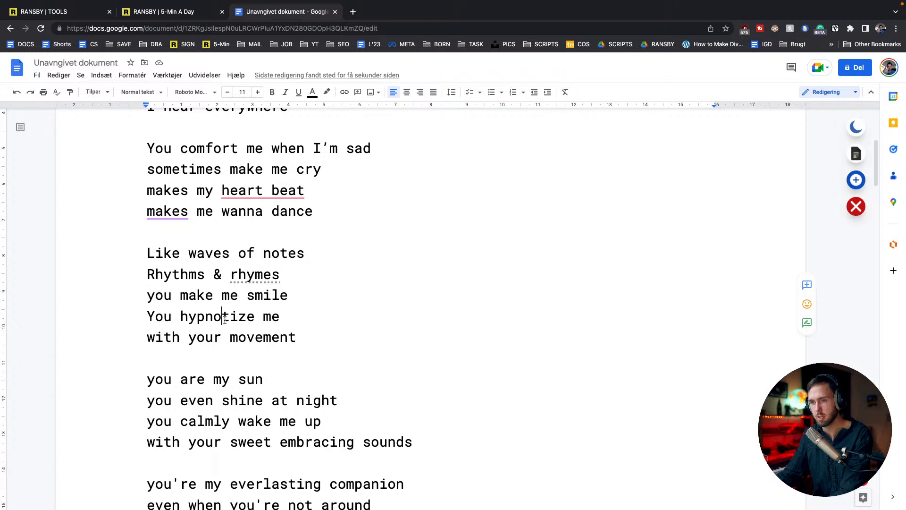
pyautogui.tripleClick(225, 318)
pyautogui.scroll(-1, 226, 320)
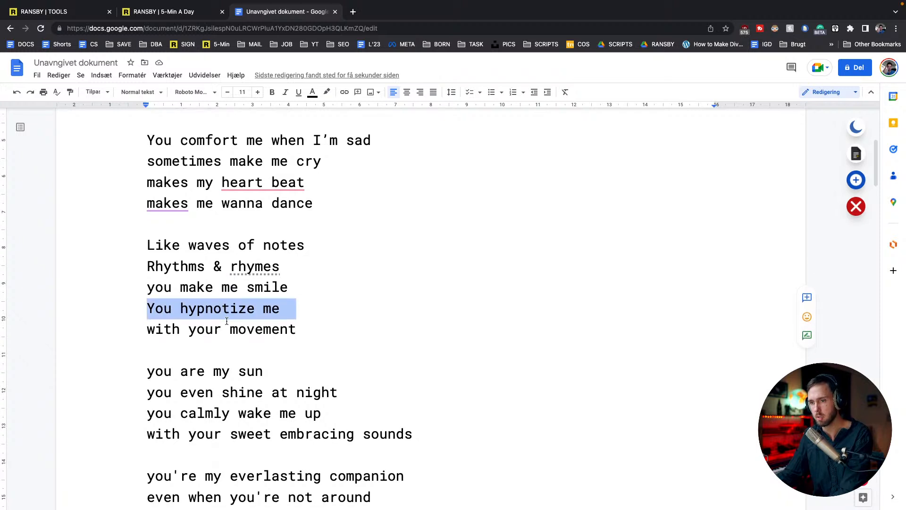
pyautogui.doubleClick(256, 330)
pyautogui.rightClick(257, 330)
pyautogui.click(248, 331)
pyautogui.scroll(-5, 255, 314)
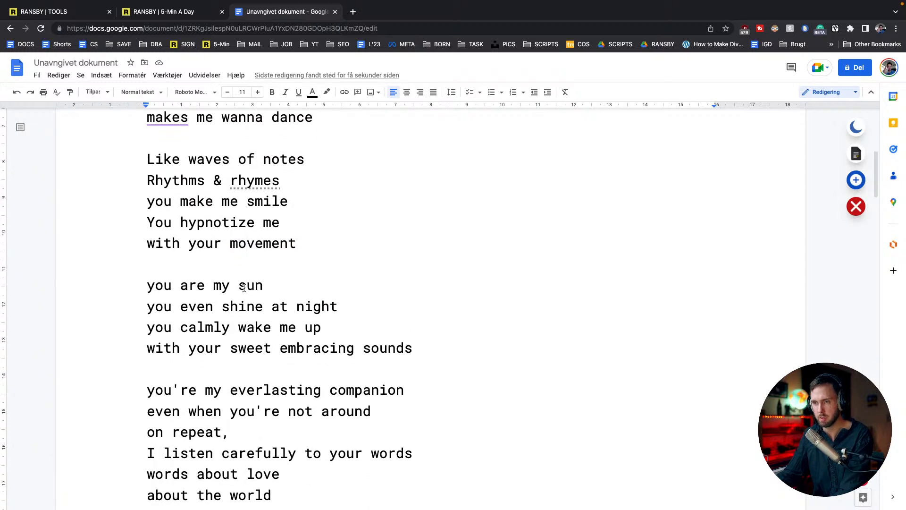
pyautogui.scroll(-3, 240, 289)
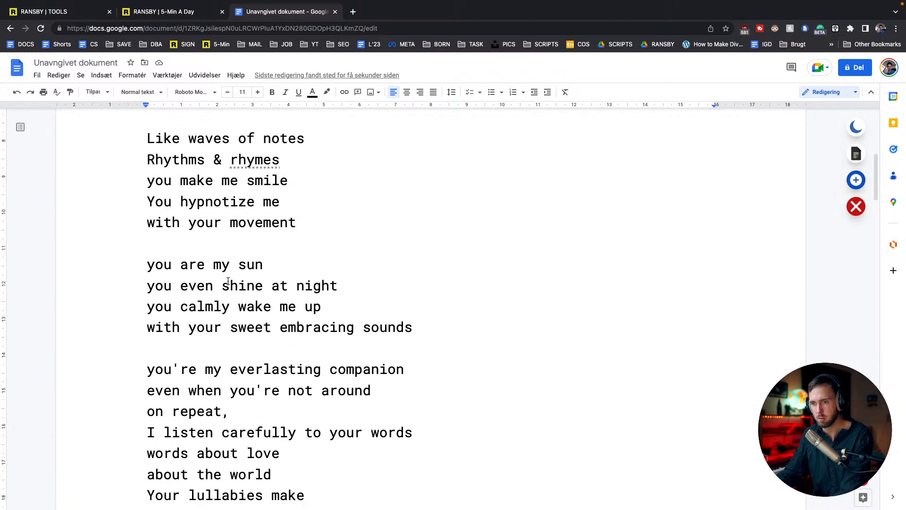
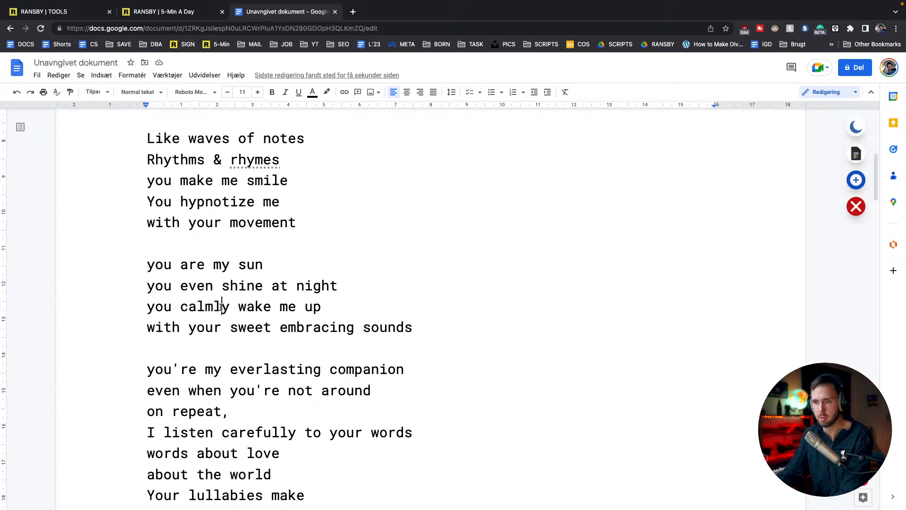
pyautogui.tripleClick(221, 307)
pyautogui.scroll(-5, 231, 312)
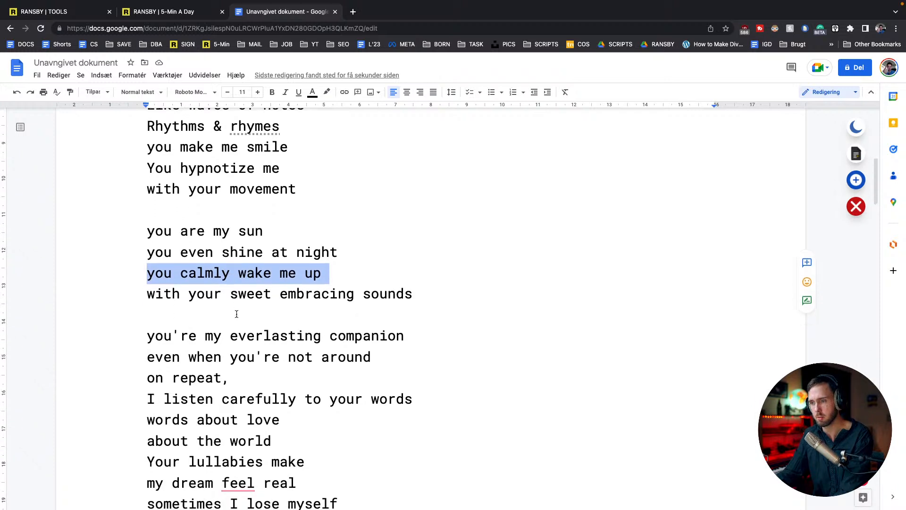
pyautogui.tripleClick(239, 320)
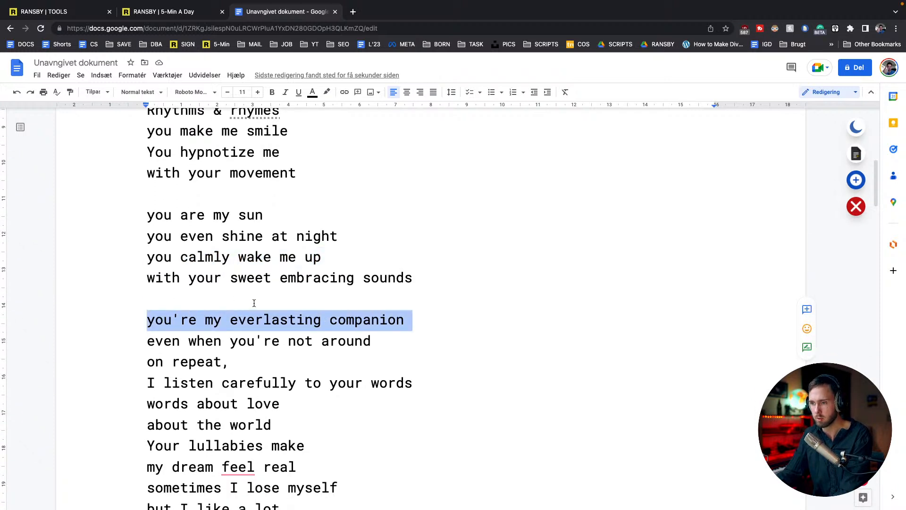
pyautogui.scroll(-3, 254, 303)
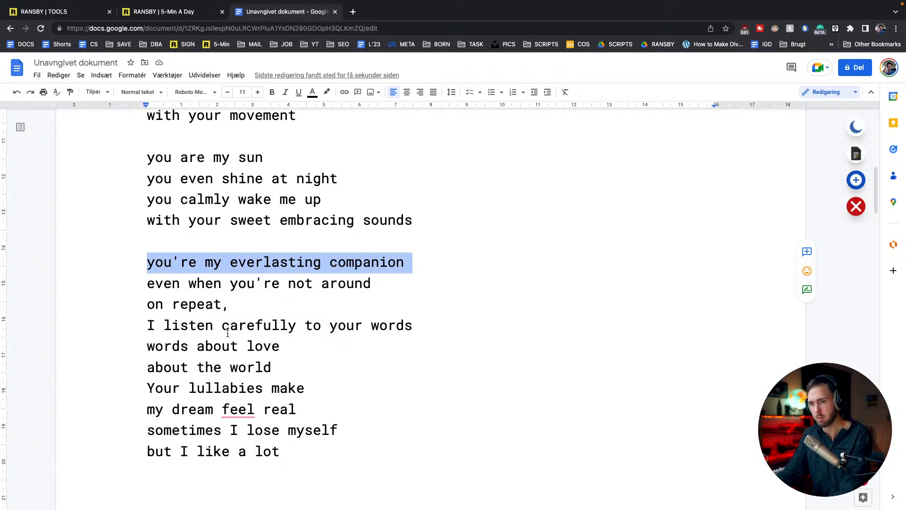
# Switch to the RANSBY 5-Min A Day page and search its text for "caref".
pyautogui.doubleClick(278, 326)
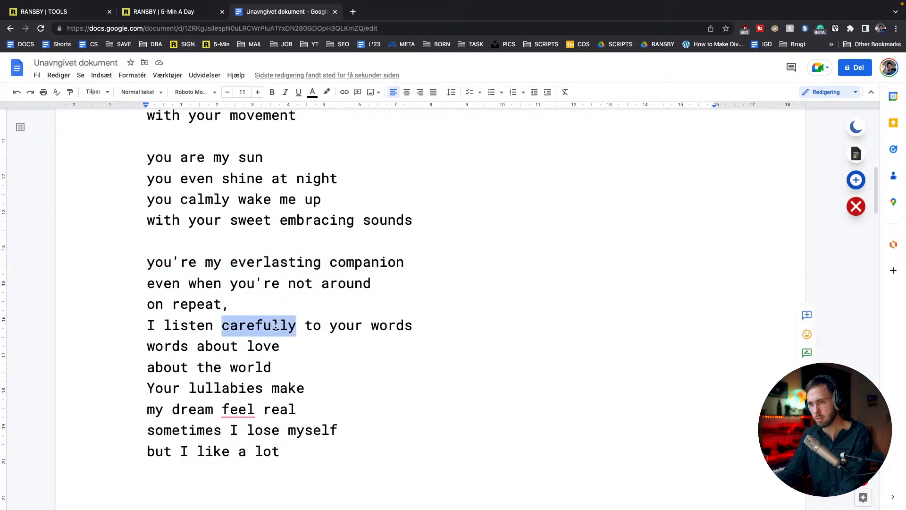
pyautogui.click(194, 16)
pyautogui.scroll(-15, 336, 292)
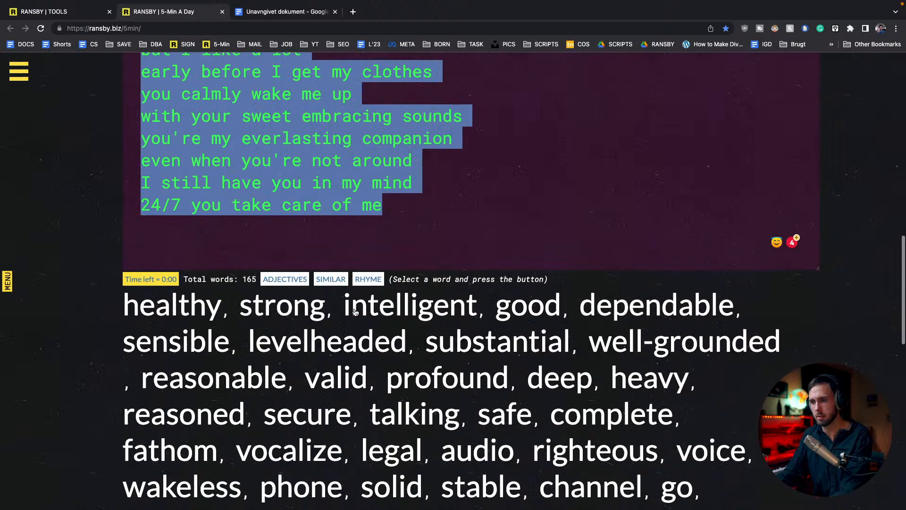
pyautogui.scroll(5, 336, 292)
pyautogui.scroll(5, 336, 292)
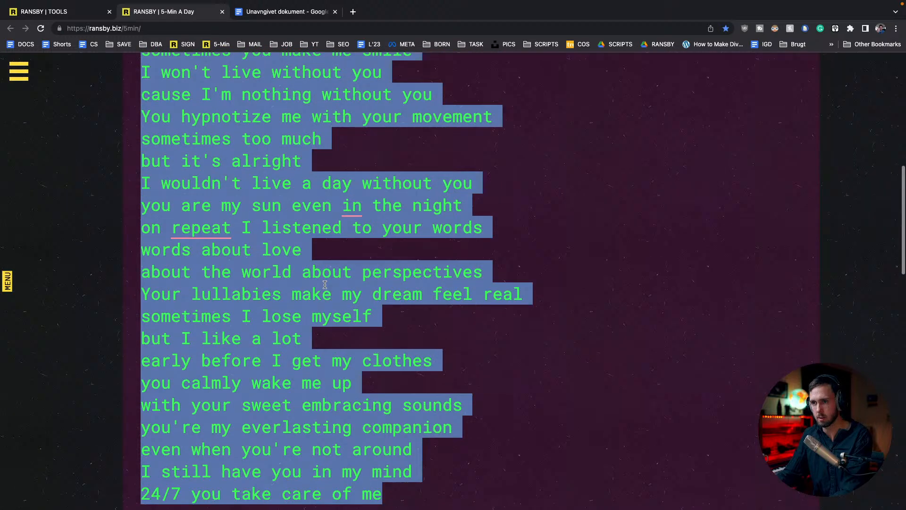
pyautogui.scroll(2, 325, 285)
pyautogui.click(329, 285)
pyautogui.press('super+f')
pyautogui.write('care')
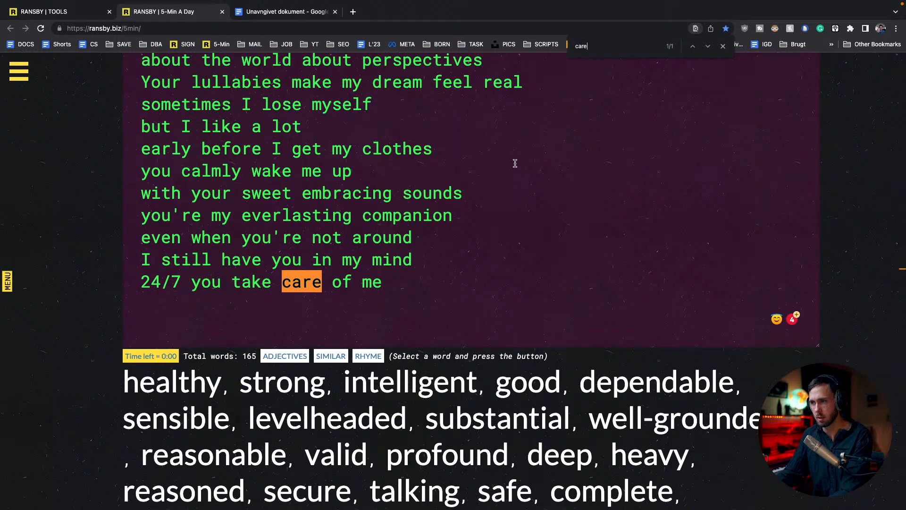
pyautogui.write('f')
pyautogui.scroll(-2, 374, 189)
pyautogui.scroll(5, 374, 191)
pyautogui.scroll(-10, 373, 203)
pyautogui.scroll(10, 396, 142)
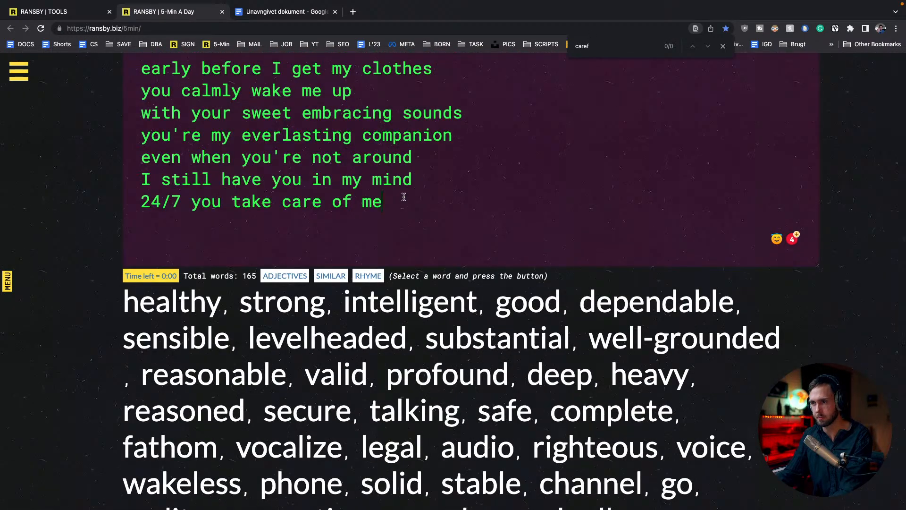
# Add the word "carefully" below the line "24/7 you take care of me", separated by a blank line.
pyautogui.click(403, 197)
pyautogui.press('Return')
pyautogui.press('Return')
pyautogui.write('carefully')
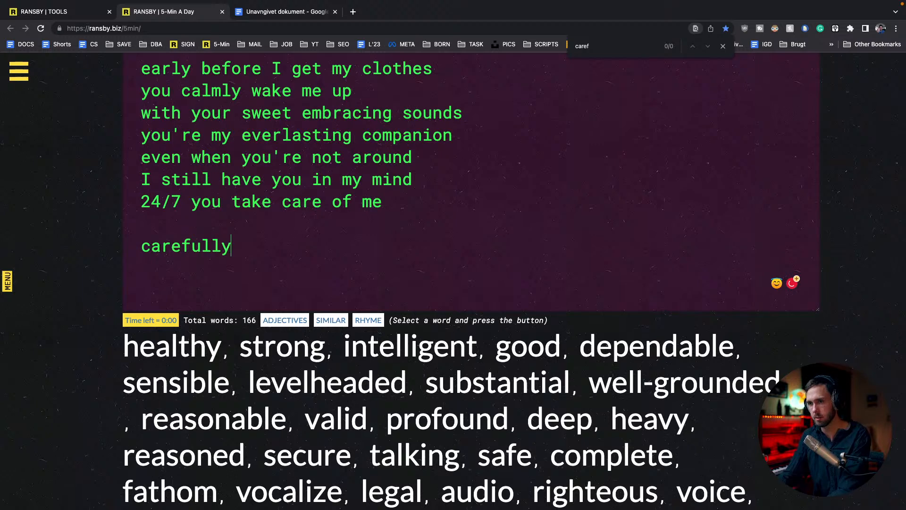
# List words similar to "carefully" and look through the suggestions for a replacement.
pyautogui.doubleClick(205, 242)
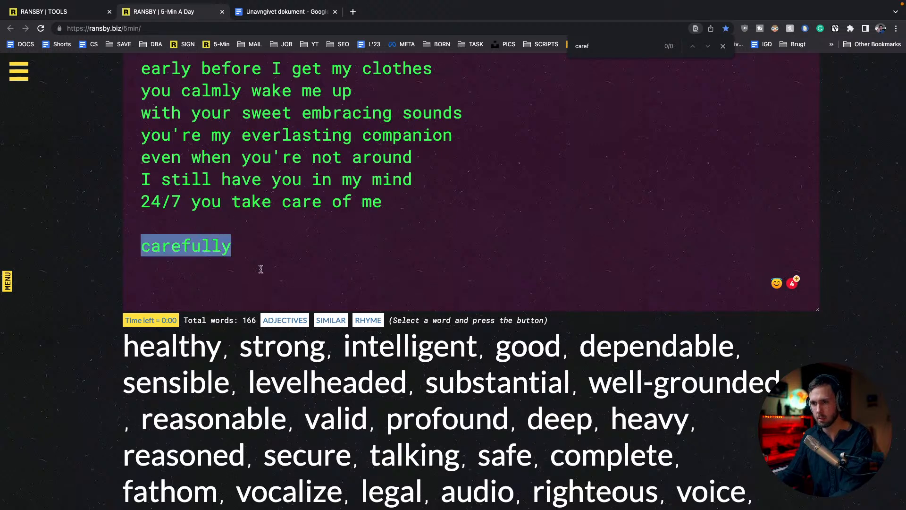
pyautogui.click(333, 321)
pyautogui.scroll(-1, 301, 356)
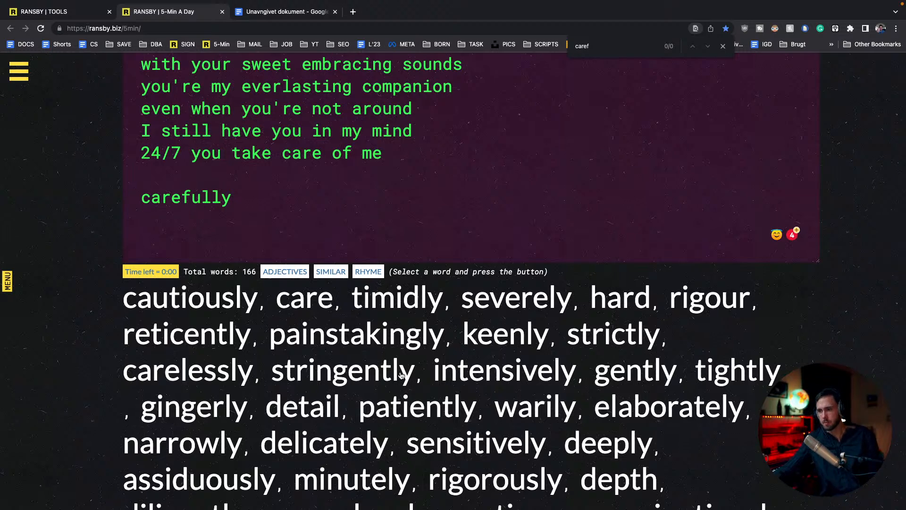
pyautogui.scroll(-3, 399, 376)
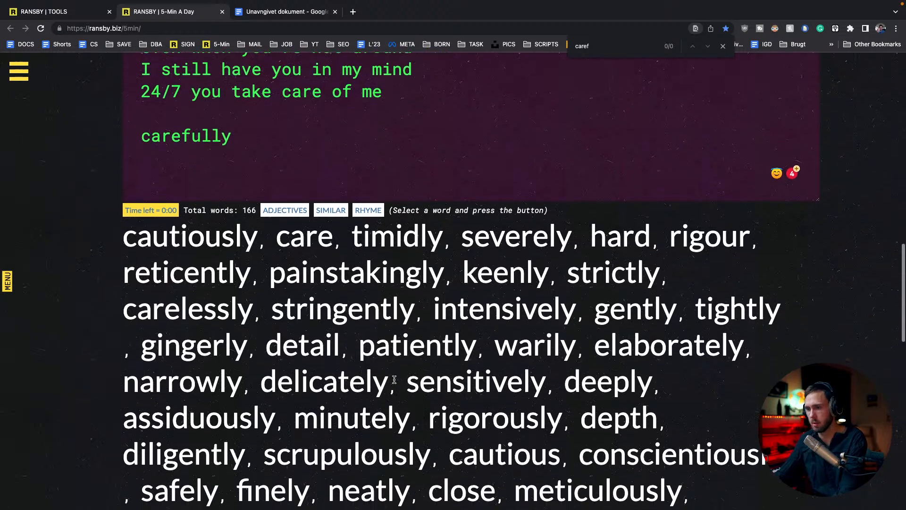
pyautogui.scroll(-3, 396, 382)
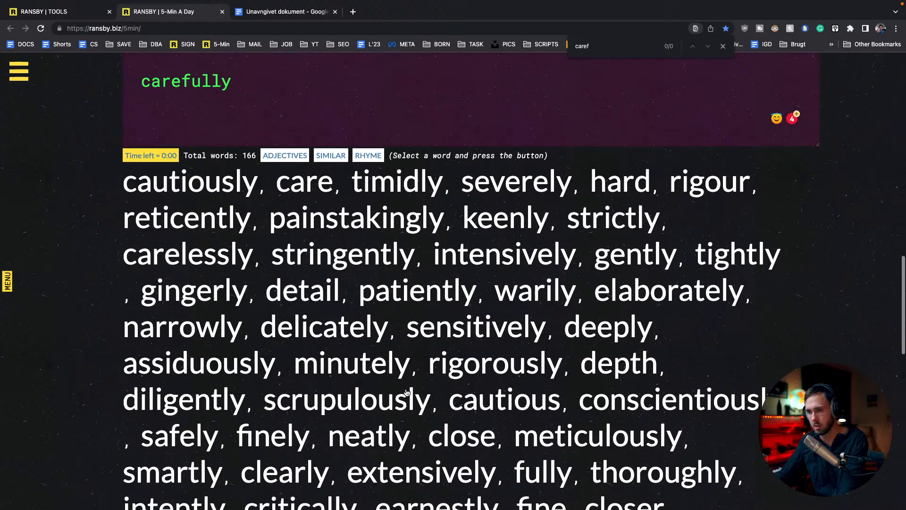
pyautogui.scroll(-2, 407, 392)
pyautogui.scroll(-1, 407, 394)
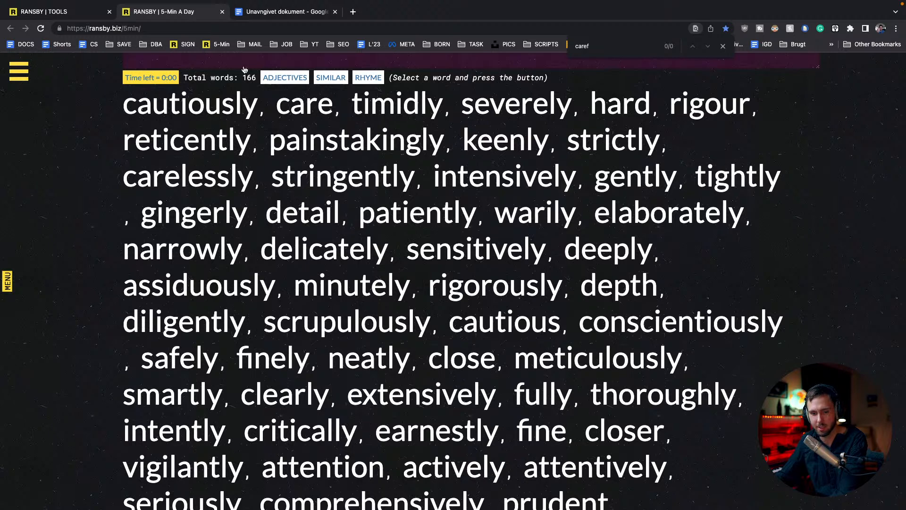
# Switch back to the Google Docs lyrics and delete the line "you make me smile" below "Rhythms & rhymes".
pyautogui.click(289, 14)
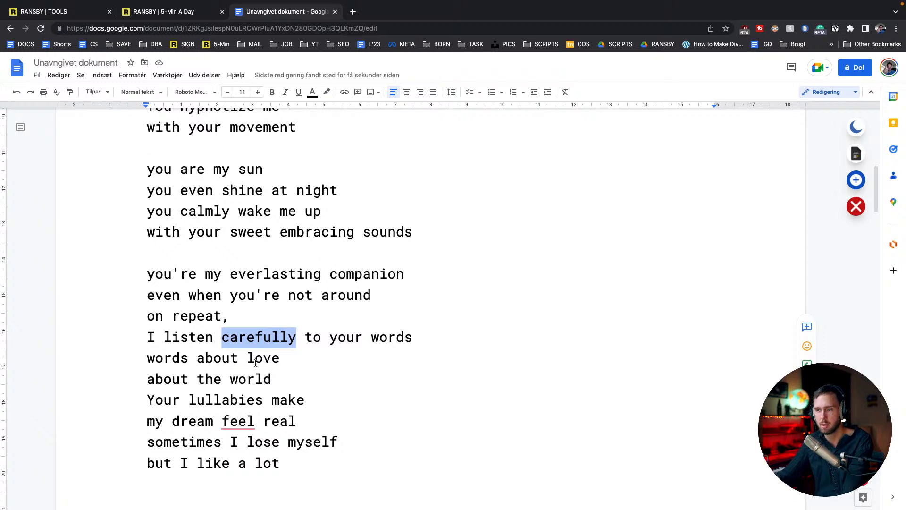
pyautogui.scroll(3, 167, 290)
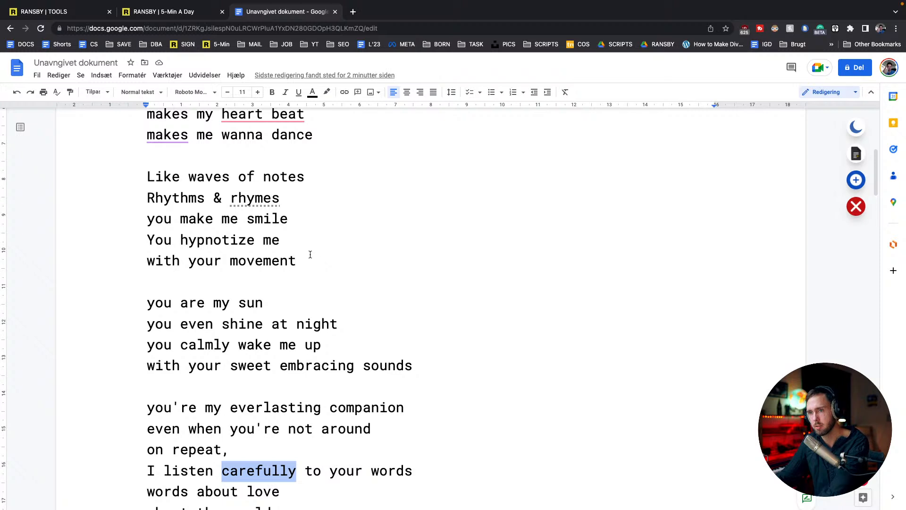
pyautogui.tripleClick(263, 221)
pyautogui.click(258, 240)
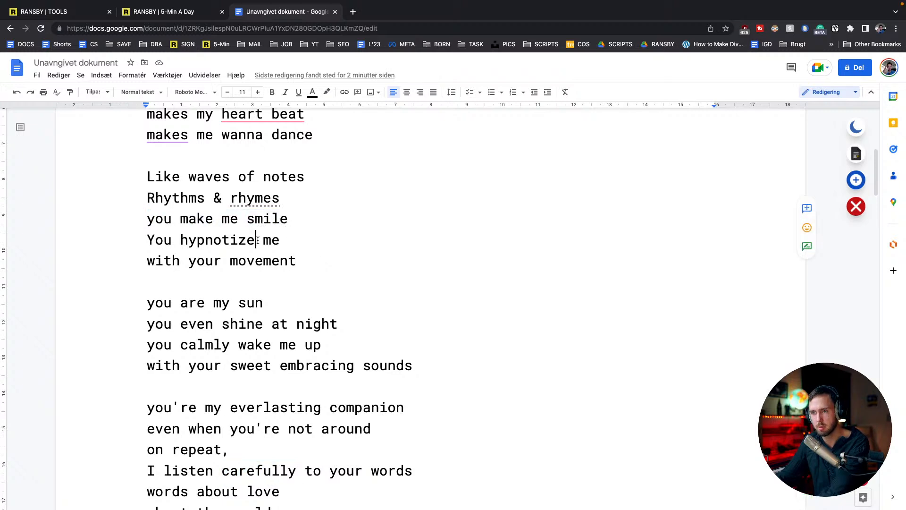
pyautogui.tripleClick(259, 218)
pyautogui.press('BackSpace')
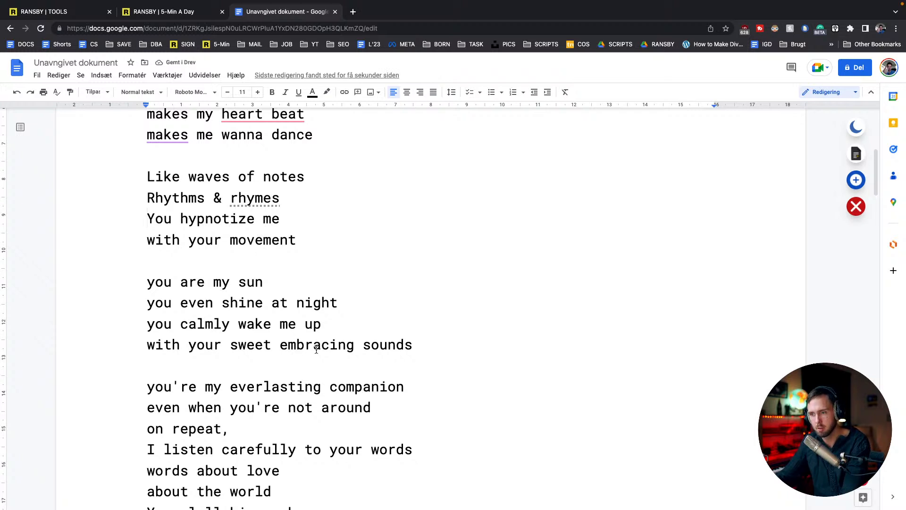
# Copy the word "companion" from the line "you're my everlasting companion", leaving it in the verse.
pyautogui.scroll(-3, 321, 350)
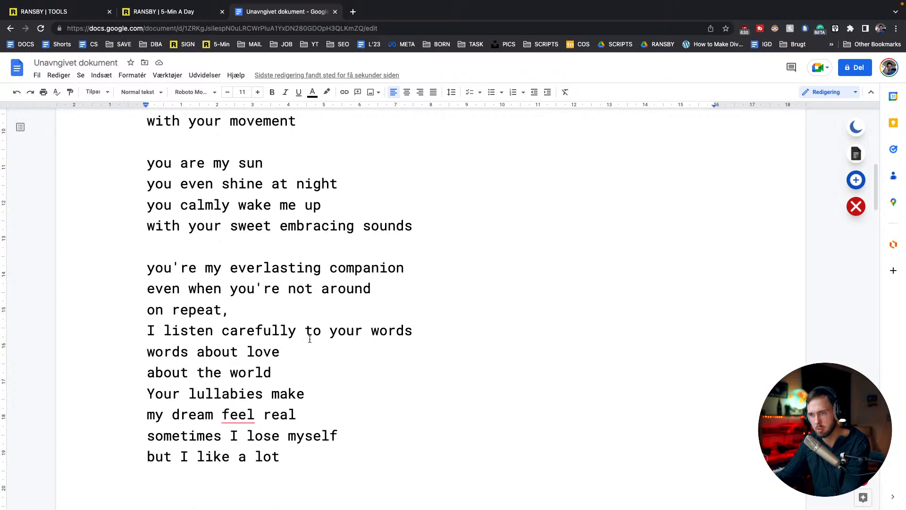
pyautogui.doubleClick(258, 331)
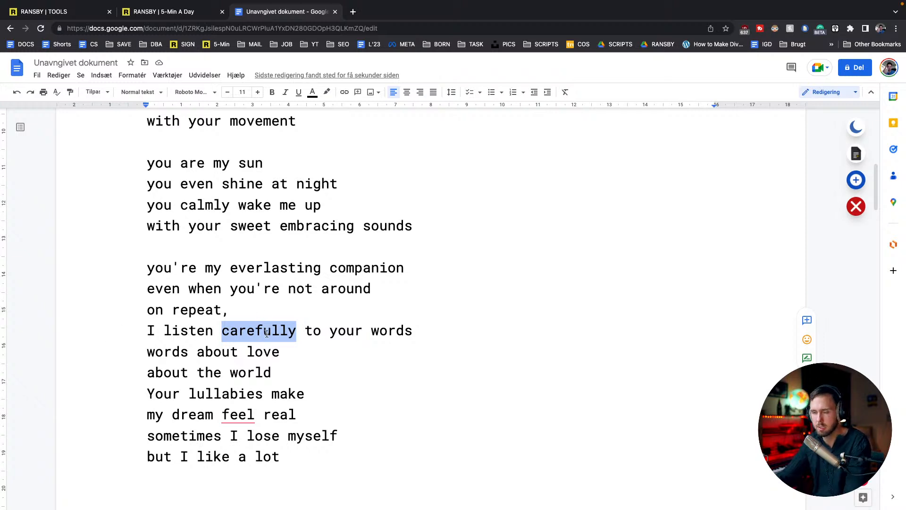
pyautogui.tripleClick(252, 272)
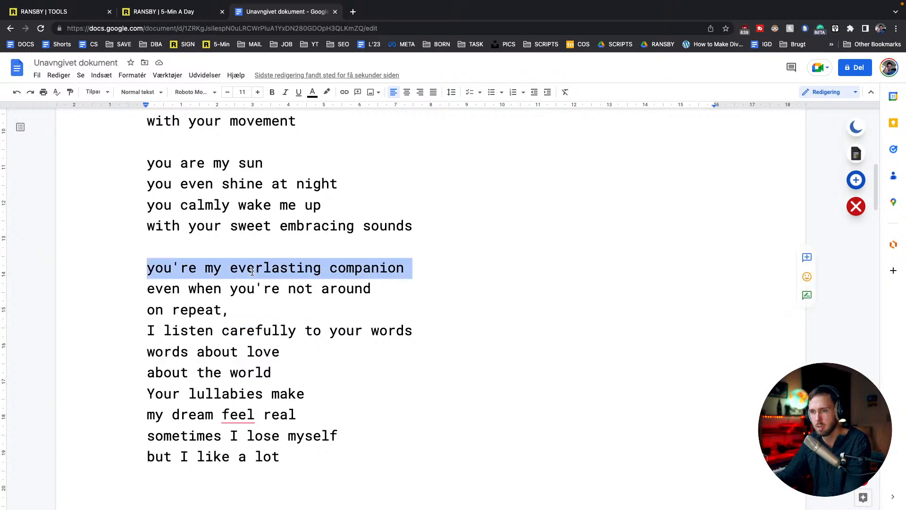
pyautogui.click(362, 269)
pyautogui.doubleClick(361, 269)
pyautogui.press('super+c')
pyautogui.press('BackSpace')
pyautogui.press('super+z')
# Switch to the RANSBY 5-Min page, replace "carefully" below the draft with "companion", and list words similar to it.
pyautogui.hotkey('ctrl', 'shift', 'Tab')
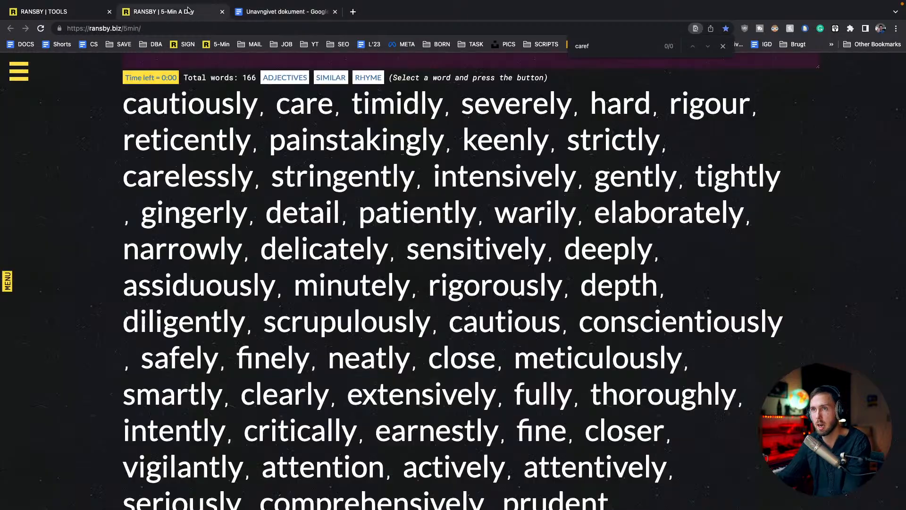
pyautogui.scroll(12, 405, 363)
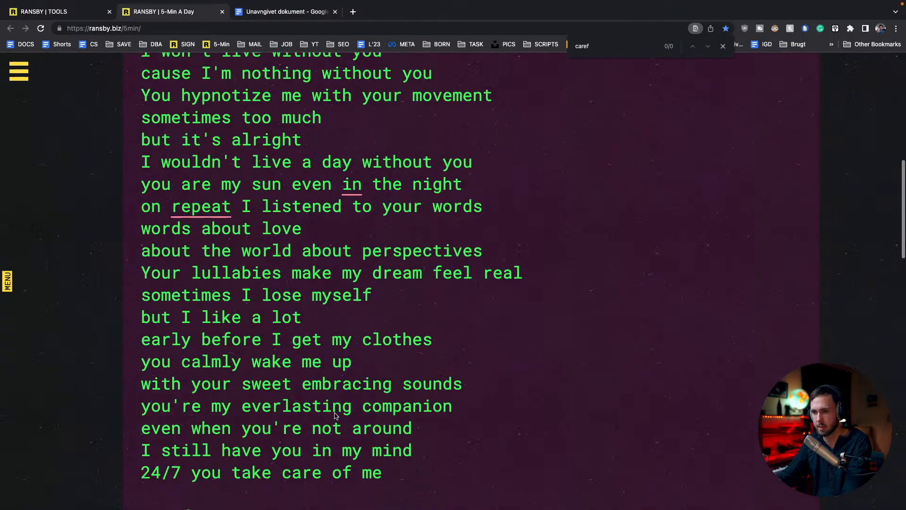
pyautogui.scroll(-9, 245, 228)
pyautogui.doubleClick(248, 151)
pyautogui.press('super+v')
pyautogui.doubleClick(228, 150)
pyautogui.click(337, 228)
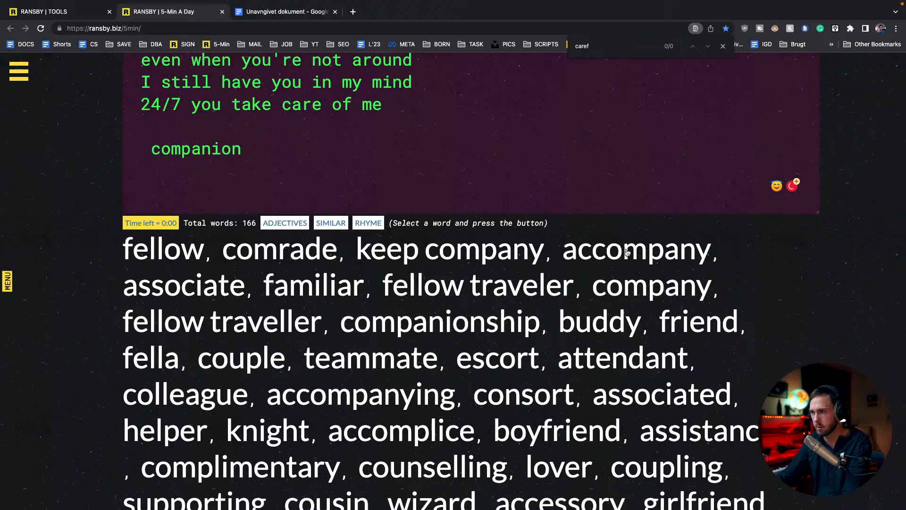
# Copy "fellow traveller" from the suggestions and use it to replace "companion" in the everlasting line of the Google Docs lyrics.
pyautogui.moveTo(117, 325); pyautogui.dragTo(331, 327)
pyautogui.hotkey('ctrl', 'c')
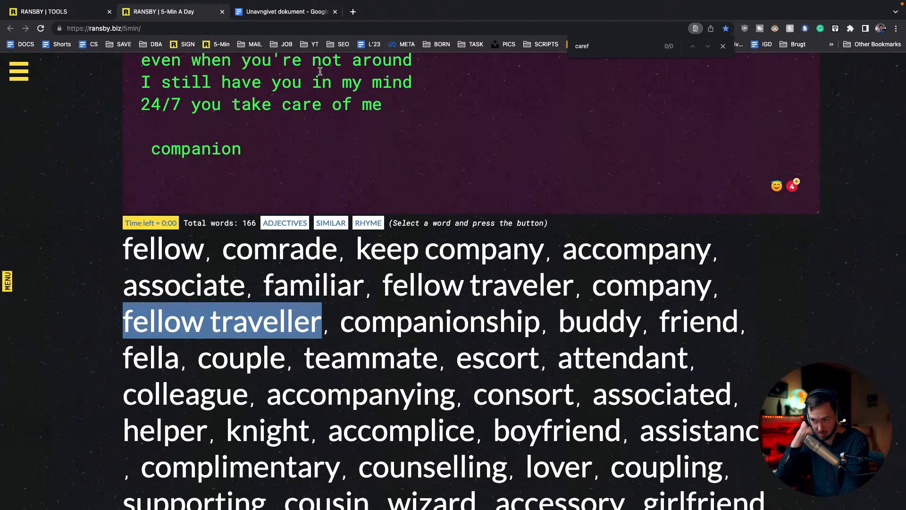
pyautogui.scroll(-3, 521, 276)
pyautogui.scroll(-3, 529, 279)
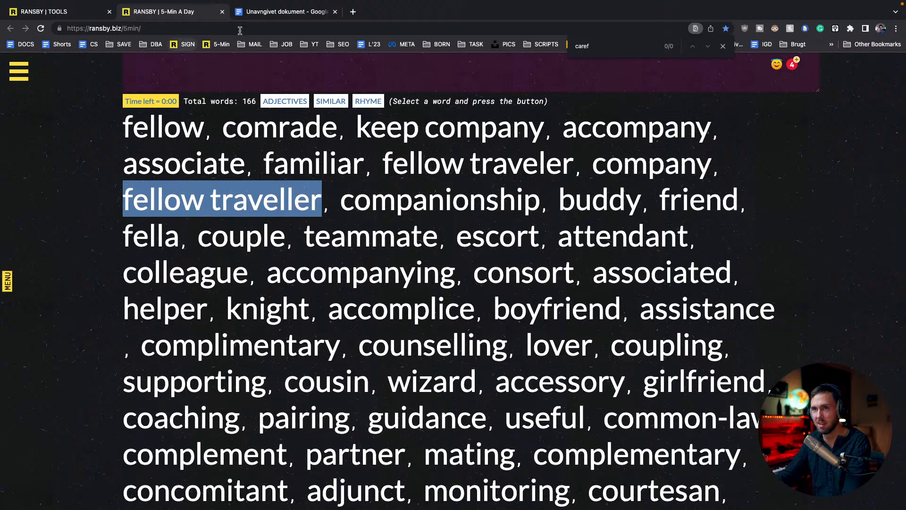
pyautogui.hotkey('ctrl', 'Tab')
pyautogui.hotkey('ctrl', 'v')
pyautogui.hotkey('ctrl', 'z')
pyautogui.hotkey('ctrl', 'shift', 'v')
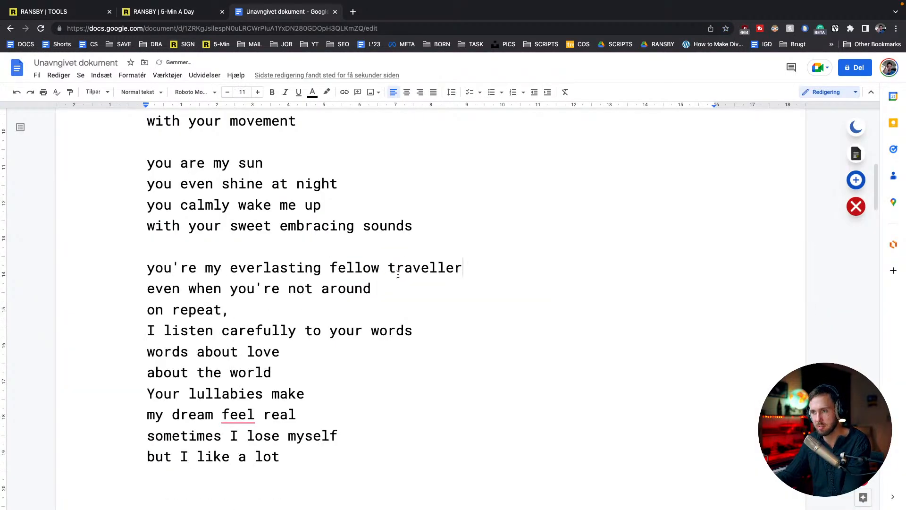
# Remove the word "everlasting" so the line reads "you're my fellow traveller".
pyautogui.doubleClick(267, 269)
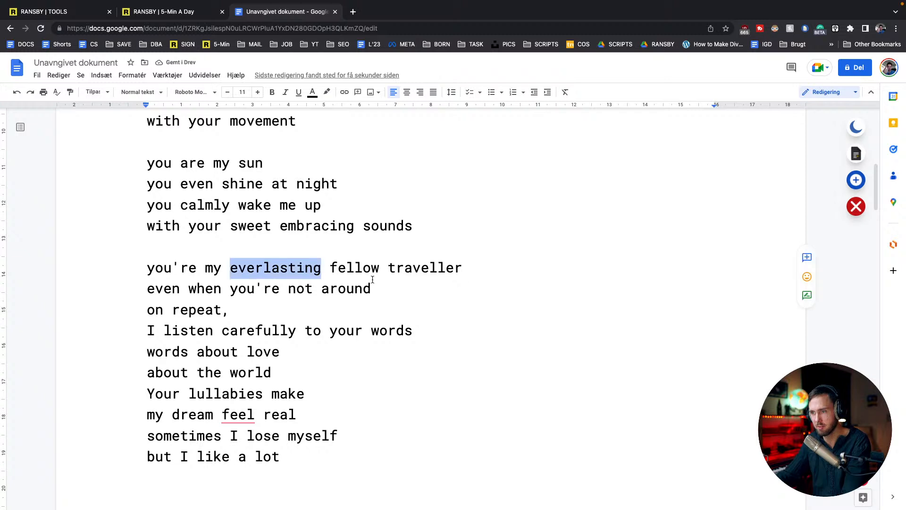
pyautogui.press('BackSpace')
pyautogui.press('BackSpace')
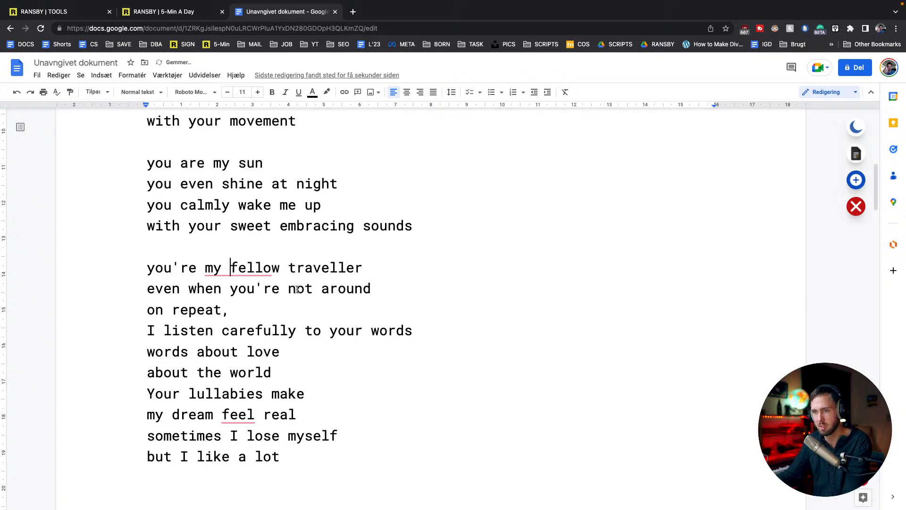
# Delete the lines "even when you're not around" and "on repeat," below the fellow traveller line.
pyautogui.tripleClick(258, 290)
pyautogui.press('BackSpace')
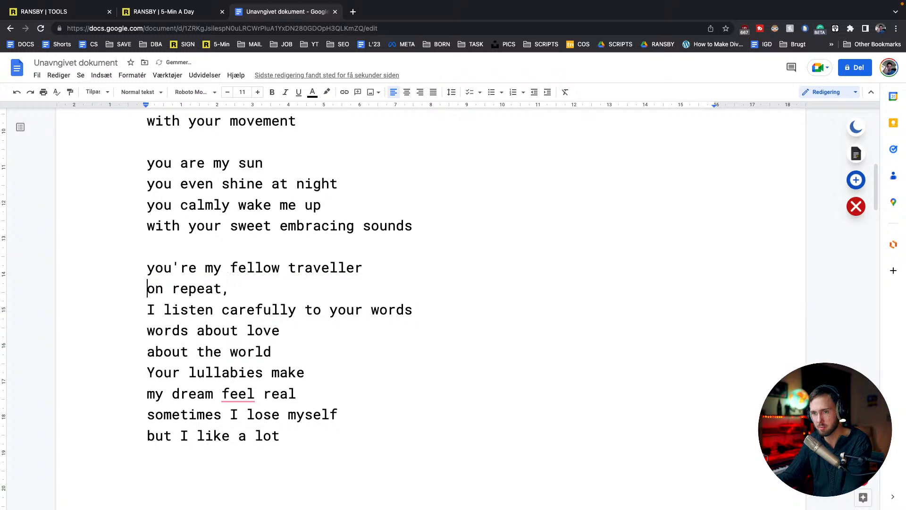
pyautogui.press('Down')
pyautogui.press('Up')
pyautogui.hotkey('shift', 'Down')
pyautogui.press('BackSpace')
# Insert a blank line between "words about love" and "about the world".
pyautogui.press('Down')
pyautogui.press('Down')
pyautogui.press('Return')
pyautogui.press('Up')
pyautogui.write('Wor')
pyautogui.press('BackSpace')
pyautogui.press('BackSpace')
pyautogui.press('BackSpace')
# Add the line "Words of wizdom" directly above "words about love".
pyautogui.press('Up')
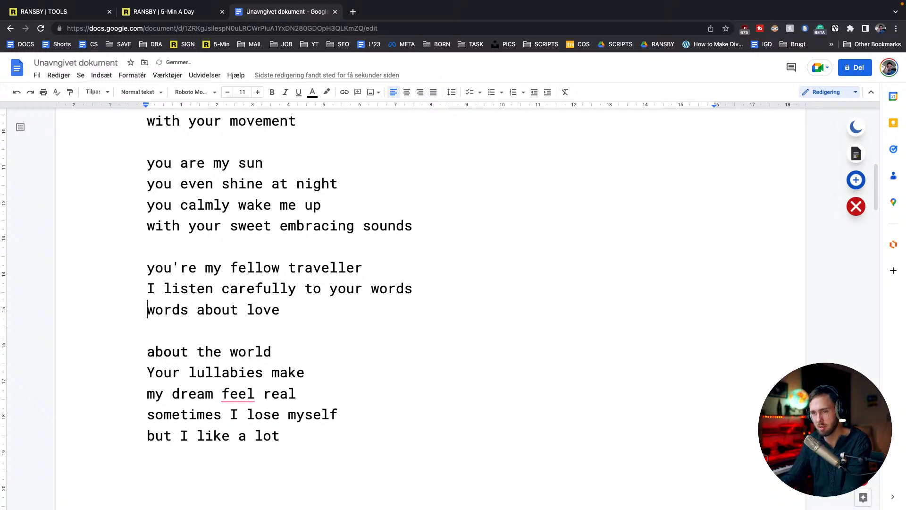
pyautogui.press('Return')
pyautogui.press('Up')
pyautogui.write('Words o')
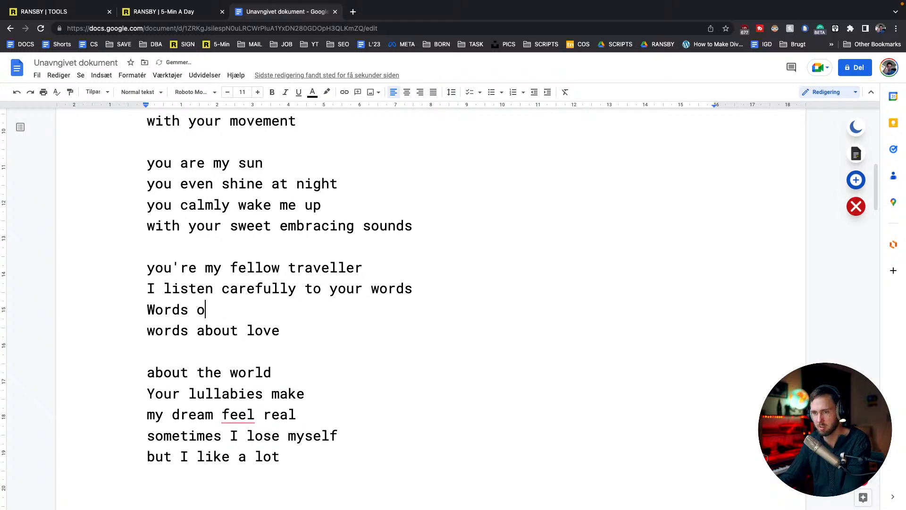
pyautogui.write('f wiz')
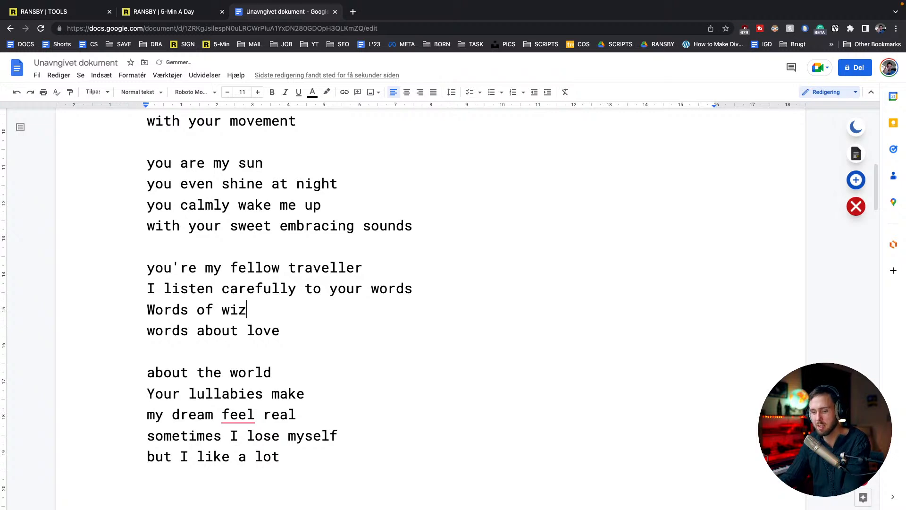
pyautogui.write('dom')
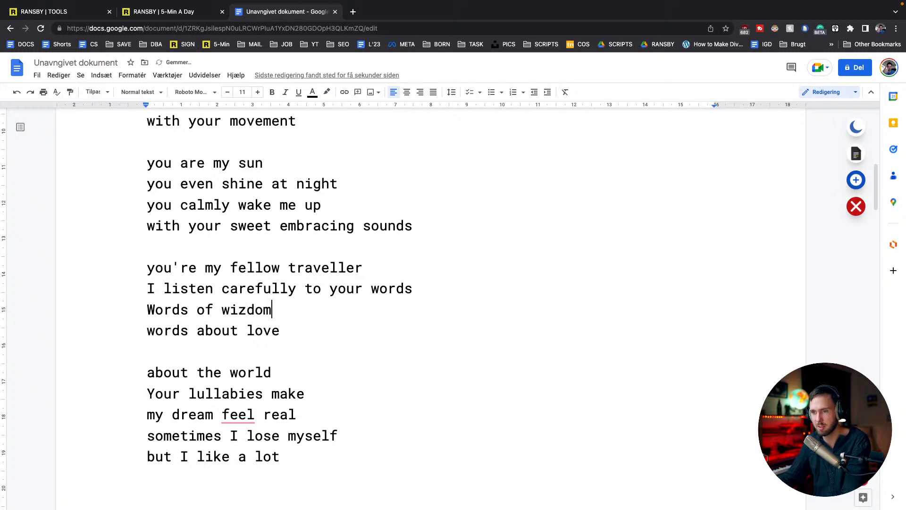
# Delete the line "about the world", keeping one blank line above "Your lullabies make".
pyautogui.scroll(-1, 255, 306)
pyautogui.moveTo(273, 366); pyautogui.dragTo(149, 358)
pyautogui.press('BackSpace')
pyautogui.press('BackSpace')
pyautogui.press('Return')
pyautogui.press('BackSpace')
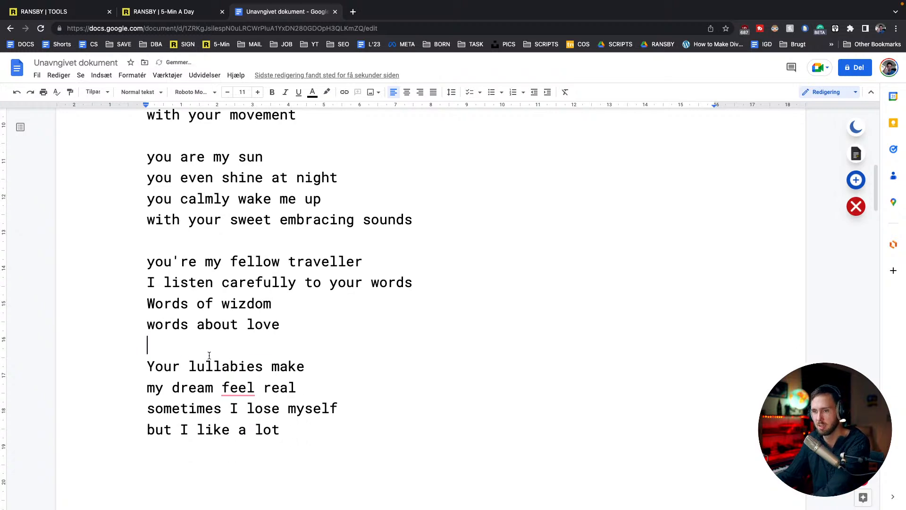
# Reword "Your lullabies make" to "lullabies to make".
pyautogui.tripleClick(165, 366)
pyautogui.click(172, 367)
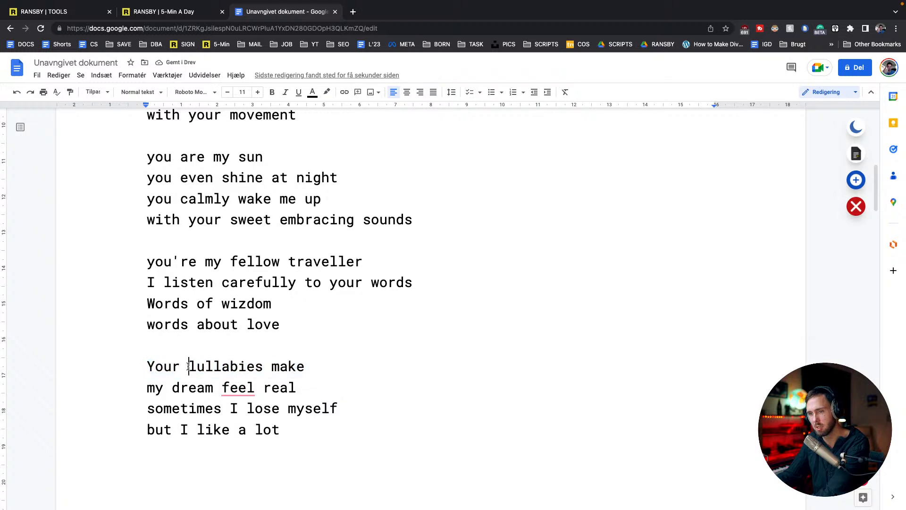
pyautogui.moveTo(188, 366); pyautogui.dragTo(146, 366)
pyautogui.press('BackSpace')
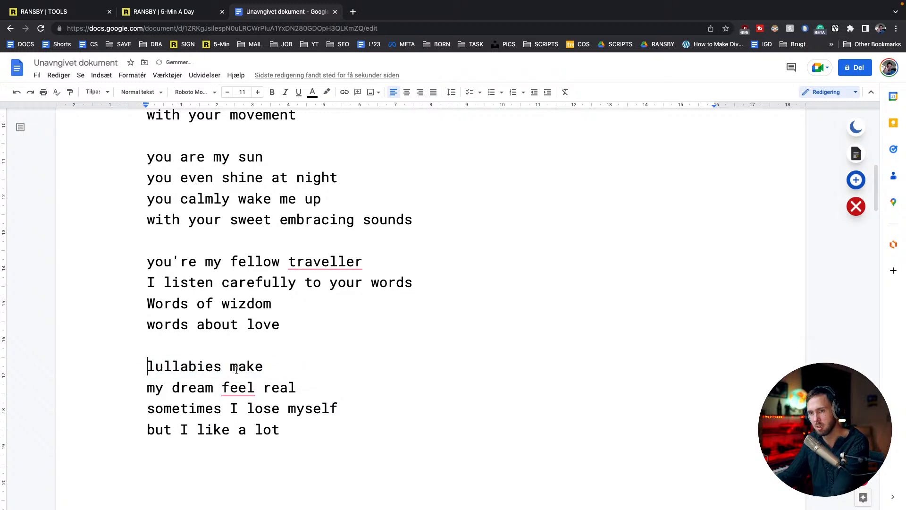
pyautogui.doubleClick(240, 367)
pyautogui.write('to make')
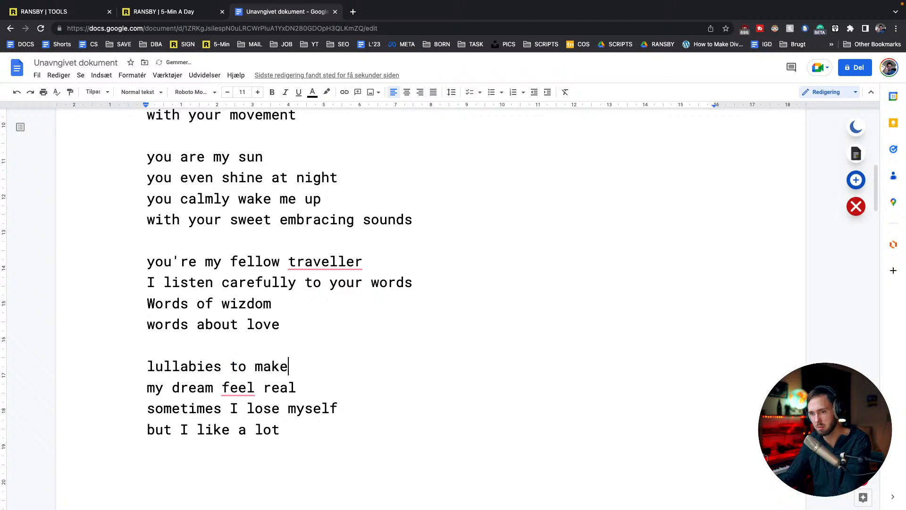
# Change "dream" to "dreams" in the line below "lullabies to make".
pyautogui.click(215, 387)
pyautogui.write('s')
pyautogui.click(253, 387)
pyautogui.click(288, 387)
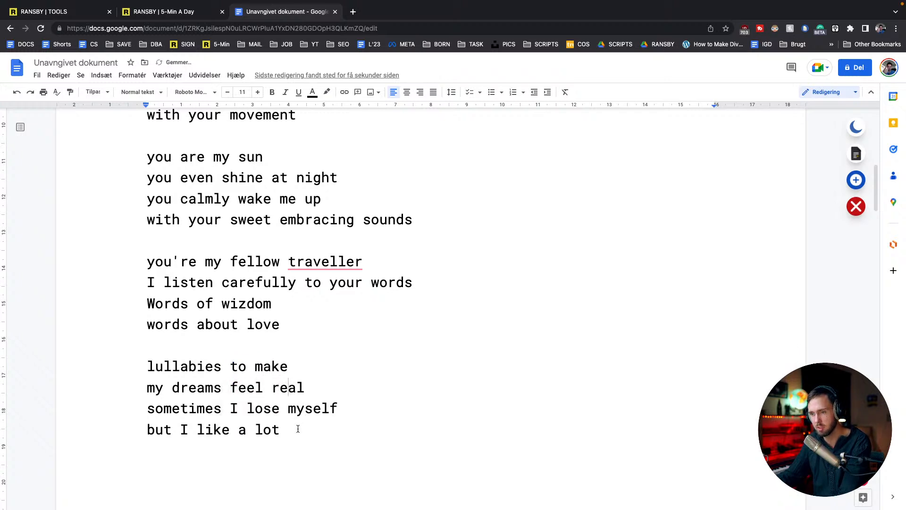
# Look through the leftover draft lines further down the document and reread the opening verses.
pyautogui.scroll(-3, 207, 415)
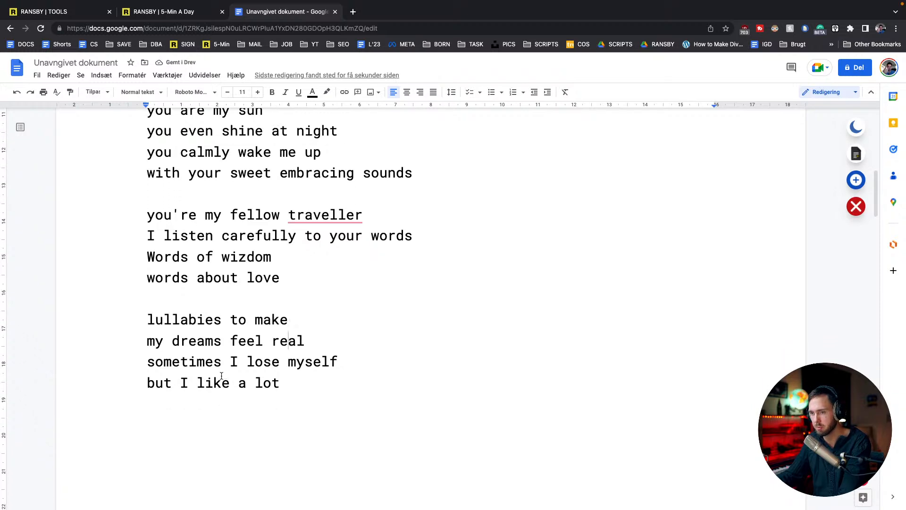
pyautogui.scroll(-10, 221, 376)
pyautogui.scroll(8, 224, 379)
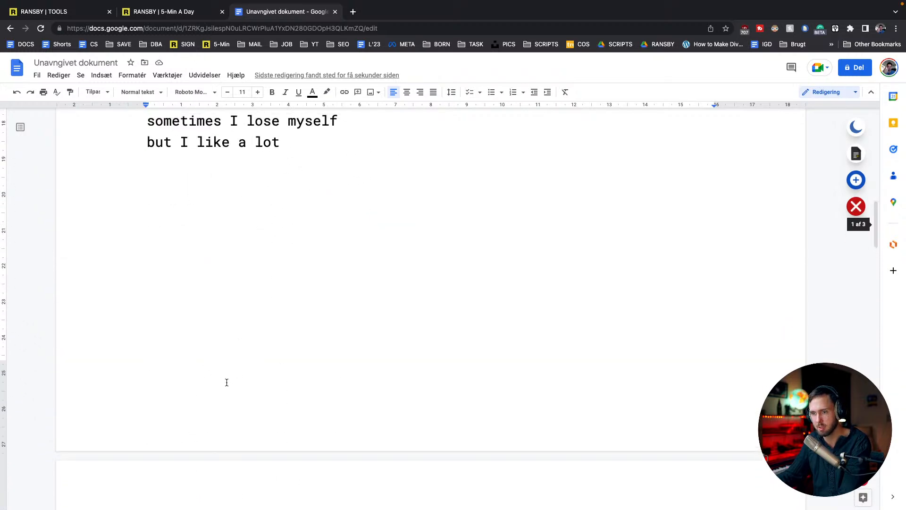
pyautogui.scroll(-8, 226, 384)
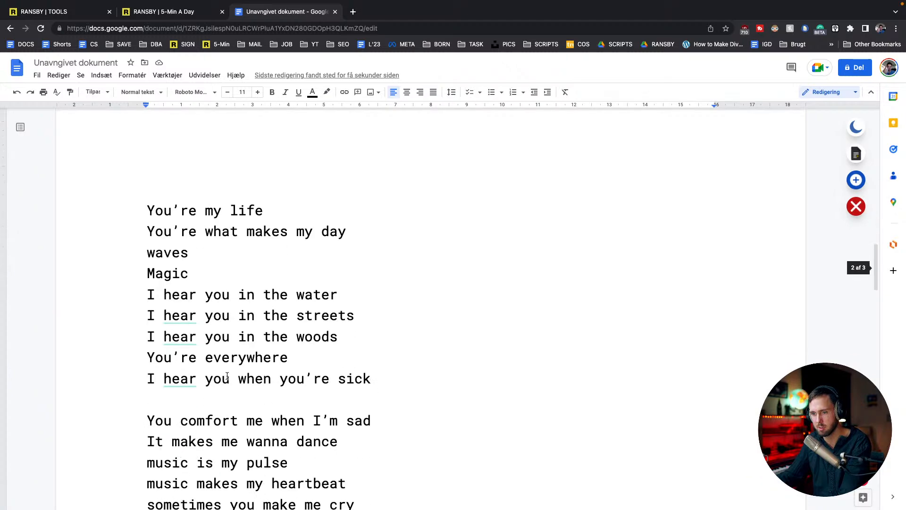
pyautogui.scroll(15, 236, 380)
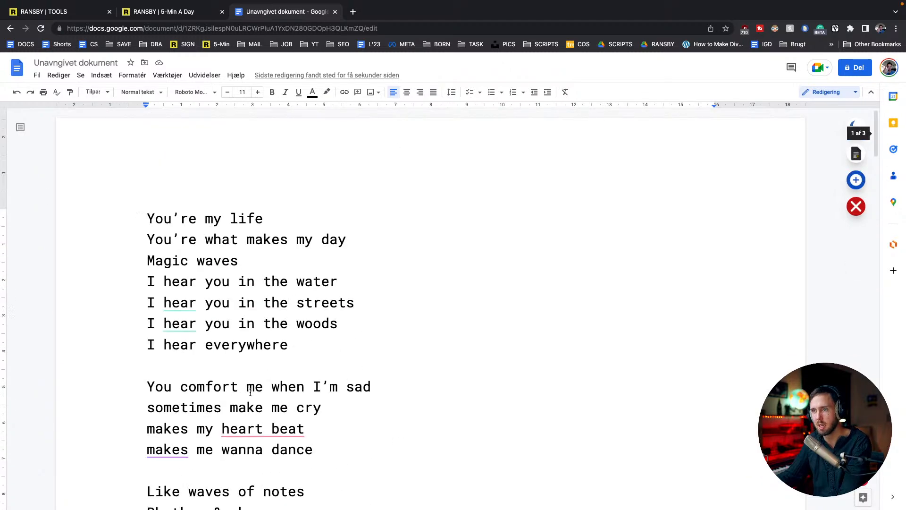
pyautogui.click(168, 443)
pyautogui.click(191, 400)
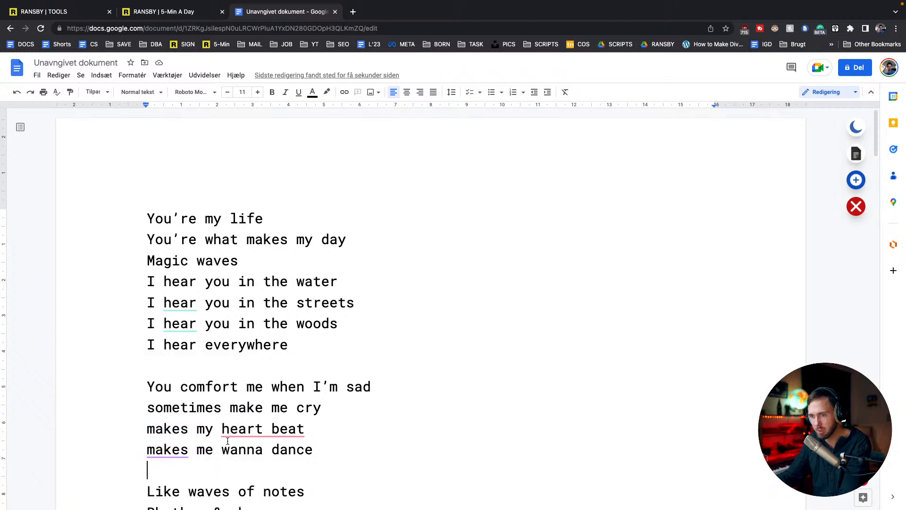
# Delete the opening lines "You're my life" and "You're what makes my day" so the lyrics start with "Magic waves".
pyautogui.moveTo(367, 244); pyautogui.dragTo(248, 218)
pyautogui.click(246, 239)
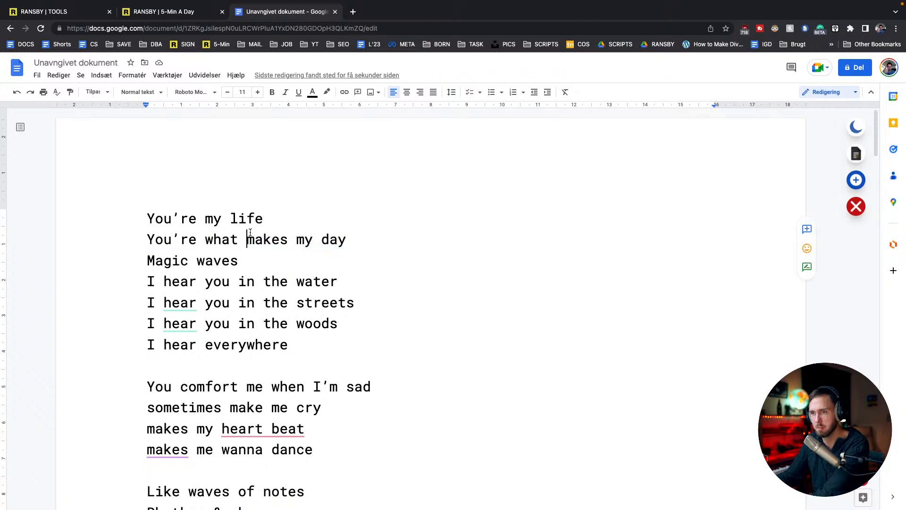
pyautogui.moveTo(350, 240); pyautogui.dragTo(231, 219)
pyautogui.click(255, 239)
pyautogui.moveTo(356, 242); pyautogui.dragTo(137, 224)
pyautogui.press('BackSpace')
pyautogui.press('Down')
pyautogui.press('BackSpace')
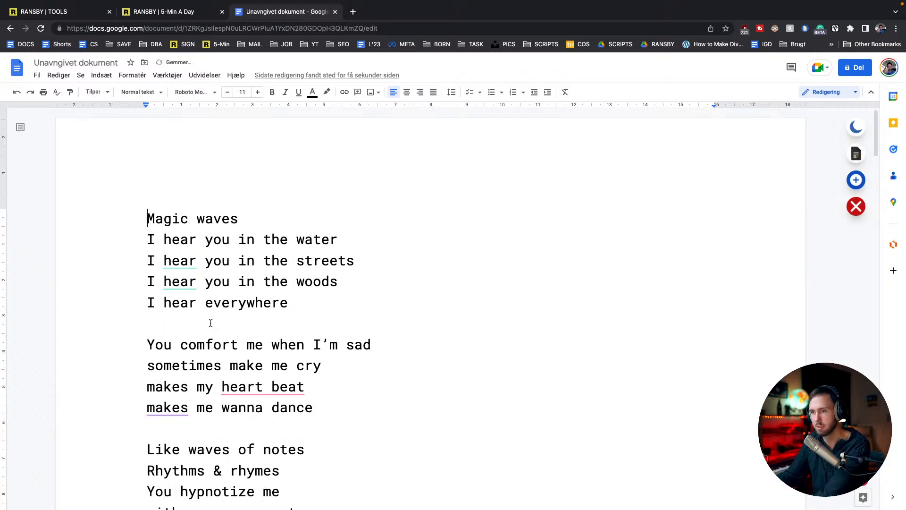
# Split the line "with your sweet embracing sounds" in two, starting the new line at "embracing".
pyautogui.scroll(-2, 208, 317)
pyautogui.scroll(-10, 205, 331)
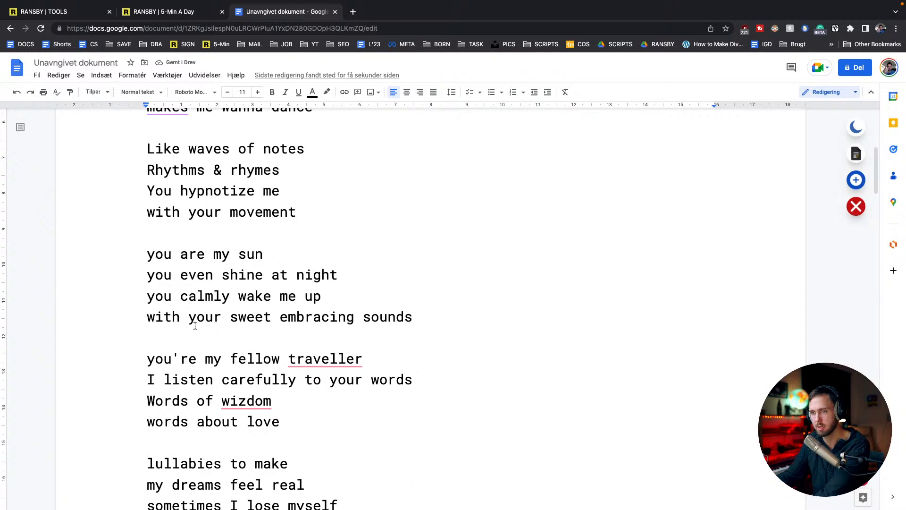
pyautogui.tripleClick(180, 280)
pyautogui.tripleClick(184, 297)
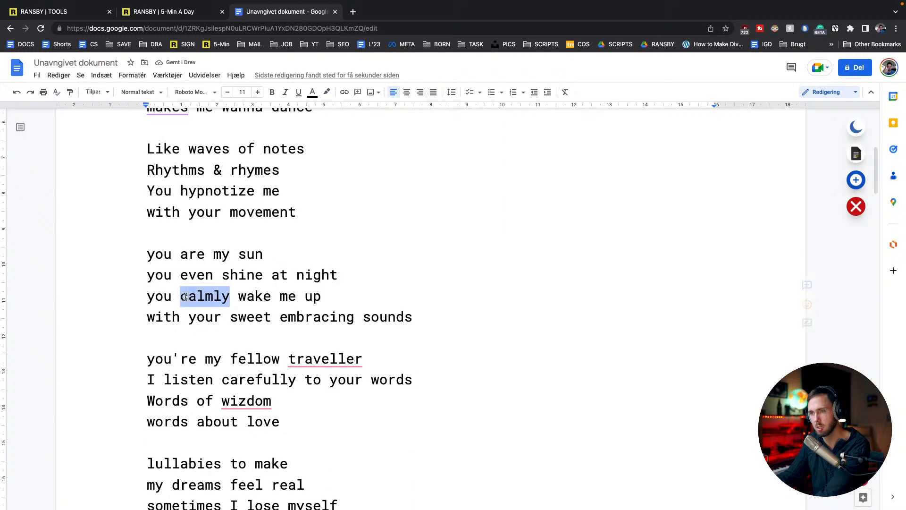
pyautogui.doubleClick(194, 318)
pyautogui.tripleClick(195, 318)
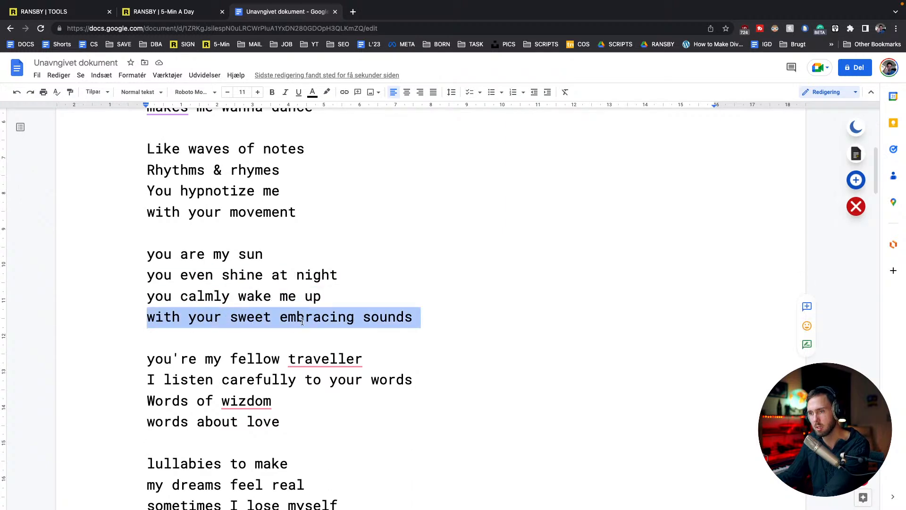
pyautogui.click(270, 318)
pyautogui.click(281, 317)
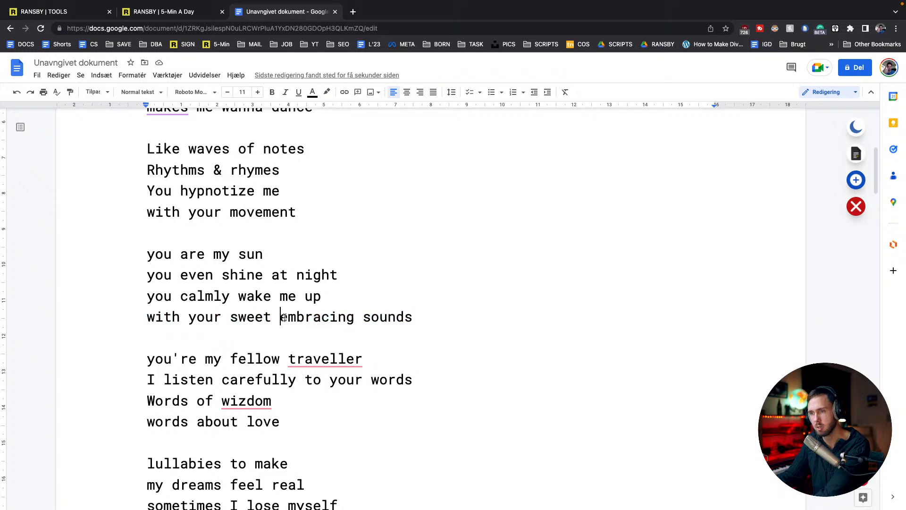
pyautogui.press('Return')
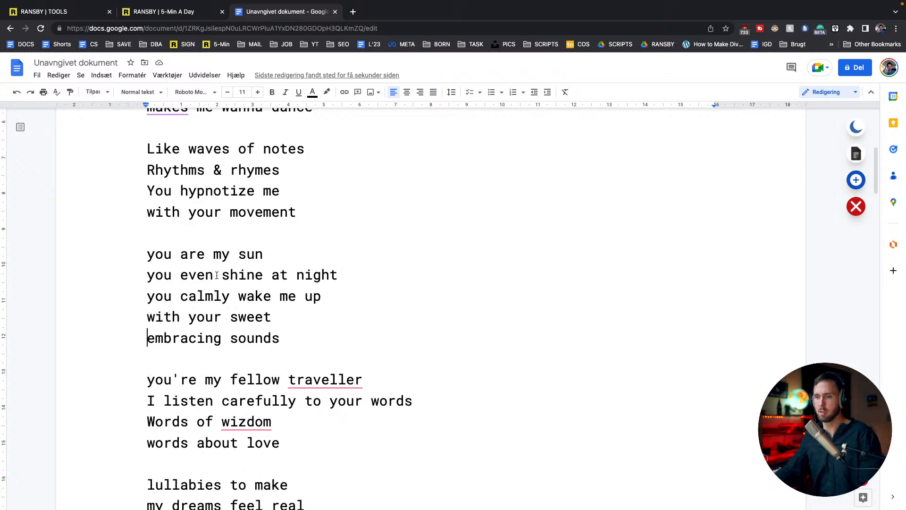
# Reread the last two verses line by line, from the lullabies verse back to the "I listen carefully to your words" line.
pyautogui.scroll(-5, 247, 309)
pyautogui.scroll(2, 246, 308)
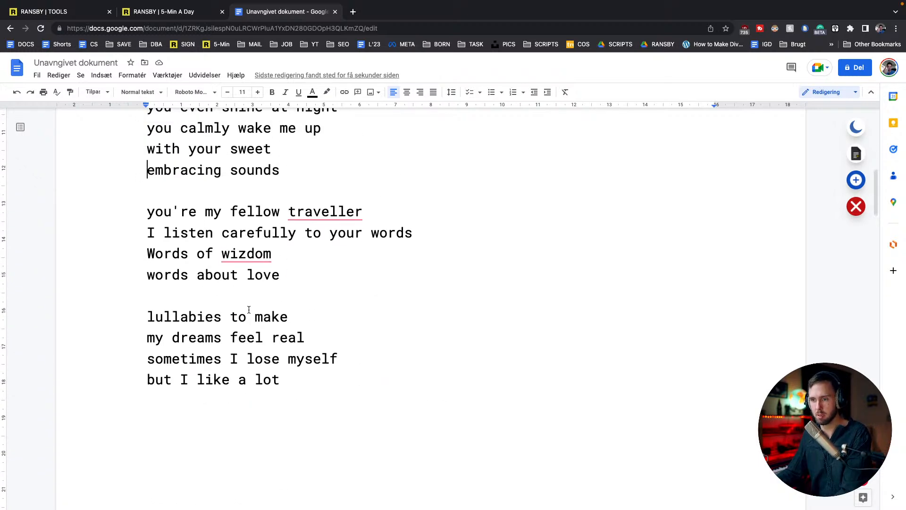
pyautogui.tripleClick(247, 331)
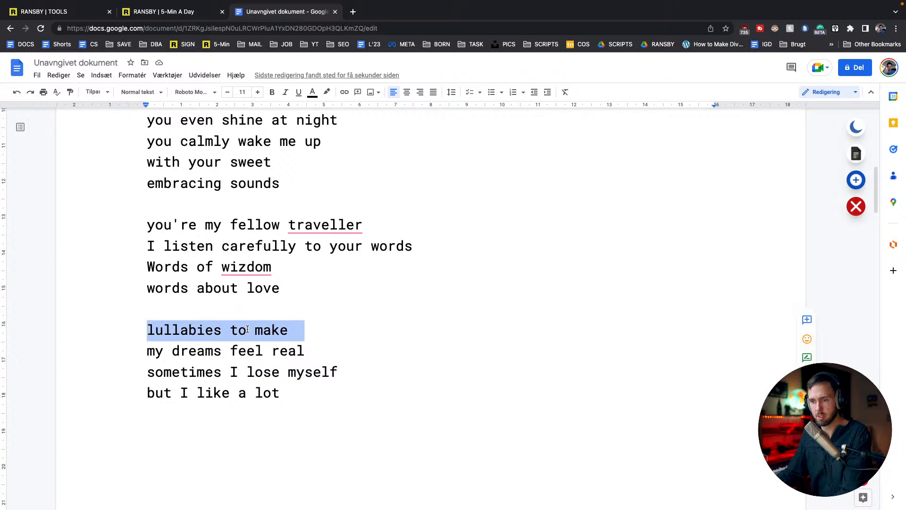
pyautogui.doubleClick(251, 353)
pyautogui.click(252, 354)
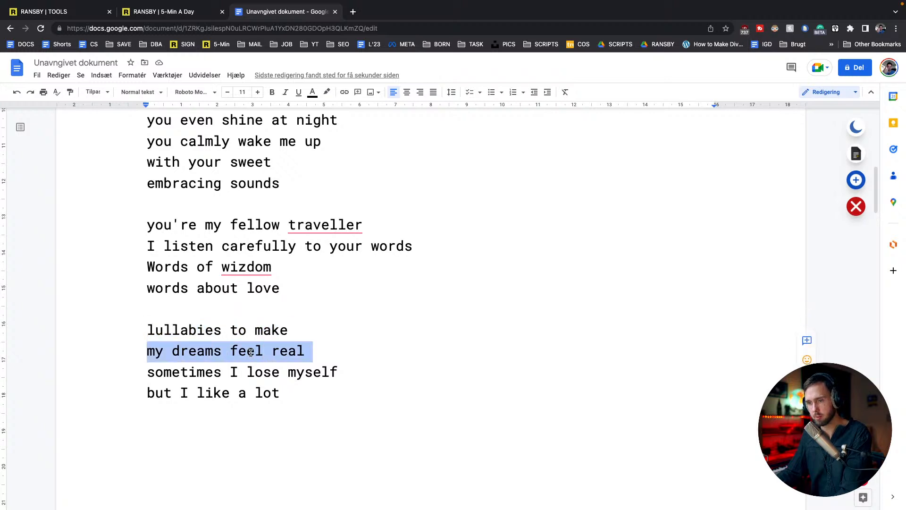
pyautogui.tripleClick(258, 376)
pyautogui.click(251, 393)
pyautogui.tripleClick(252, 393)
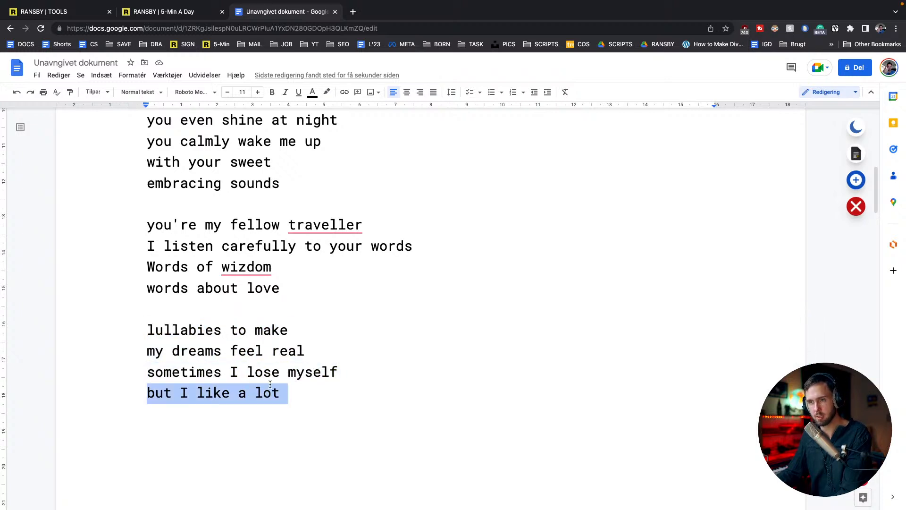
pyautogui.tripleClick(266, 249)
pyautogui.click(197, 249)
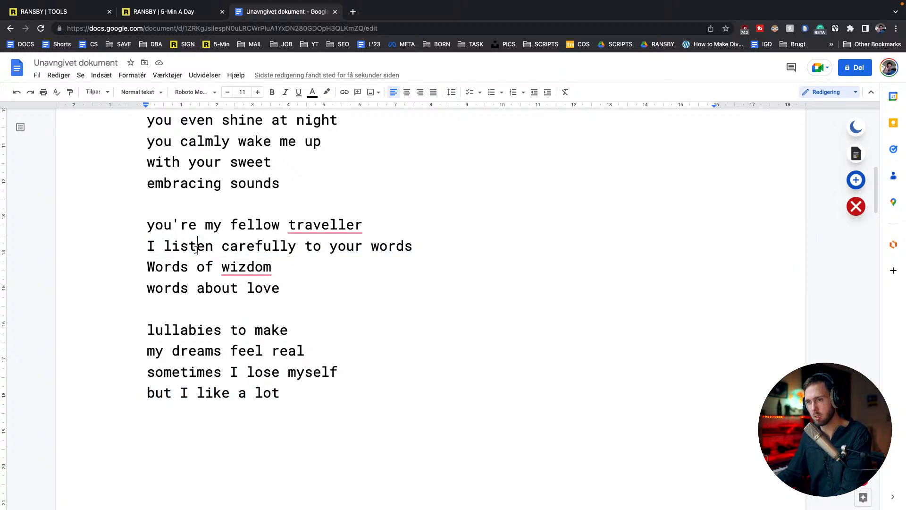
# Reword the second line of the "fellow traveller" verse as "I carefully listen to your words".
pyautogui.doubleClick(196, 249)
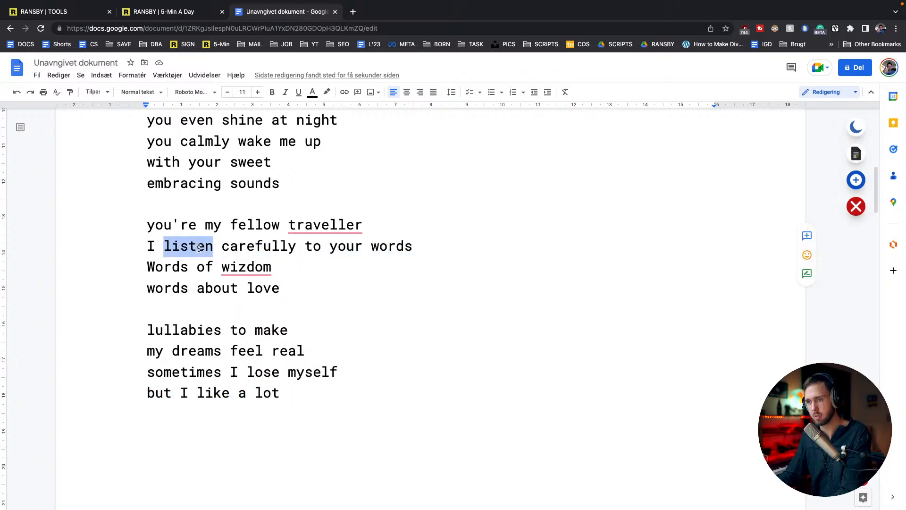
pyautogui.press('BackSpace')
pyautogui.click(238, 246)
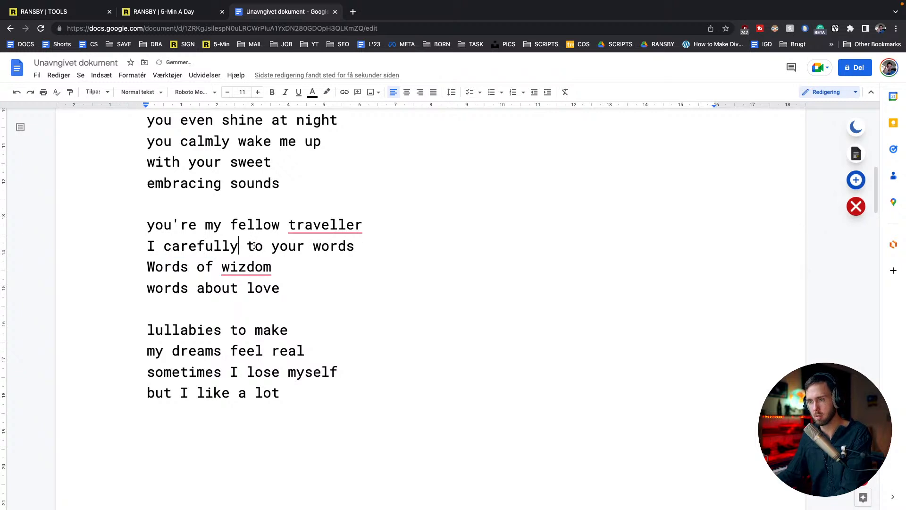
pyautogui.write('listen')
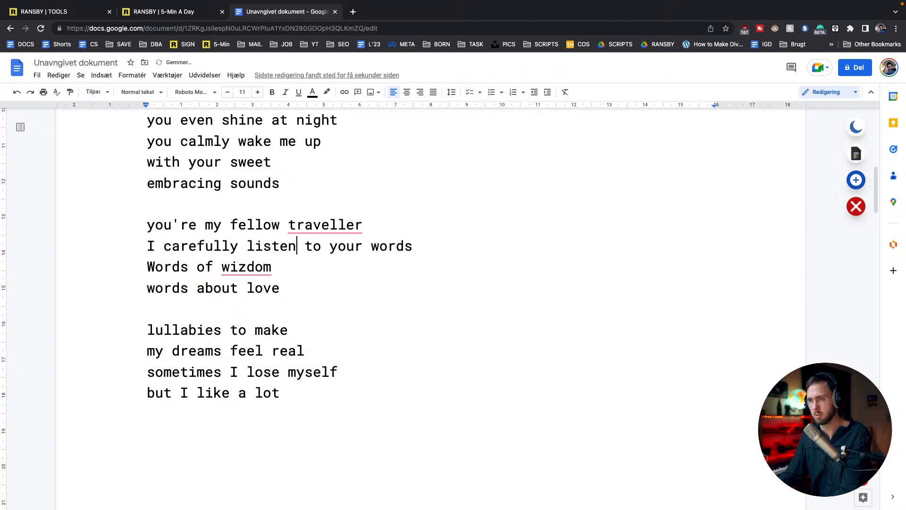
# Correct the flagged spellings in the verse to "traveler" and "wisdom" using the suggestions.
pyautogui.click(321, 226)
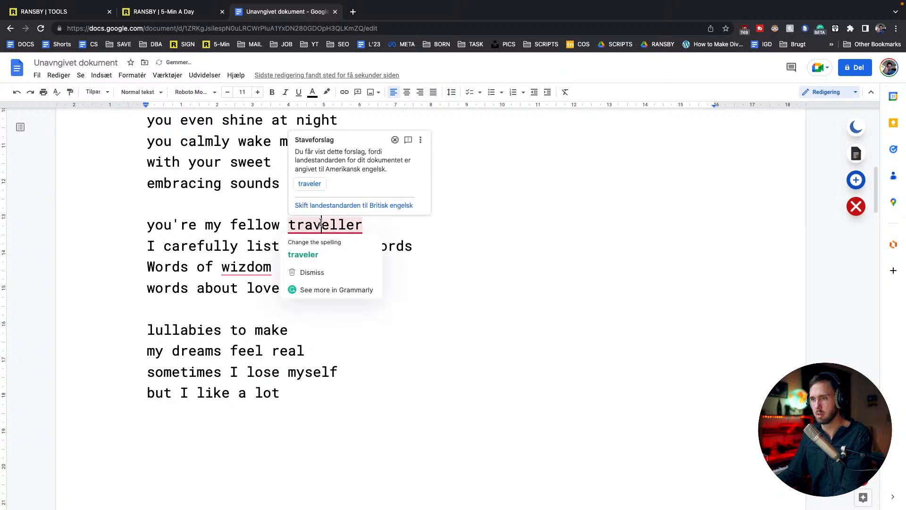
pyautogui.click(309, 183)
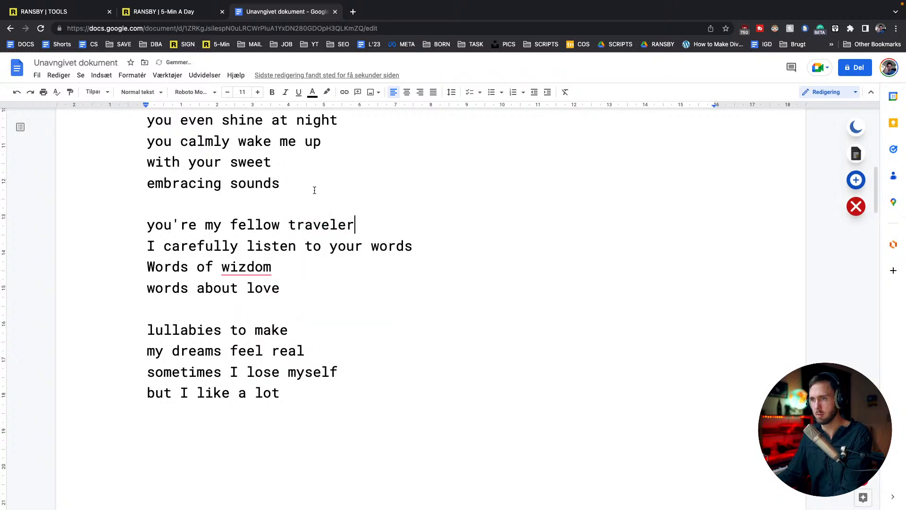
pyautogui.click(251, 272)
pyautogui.click(269, 288)
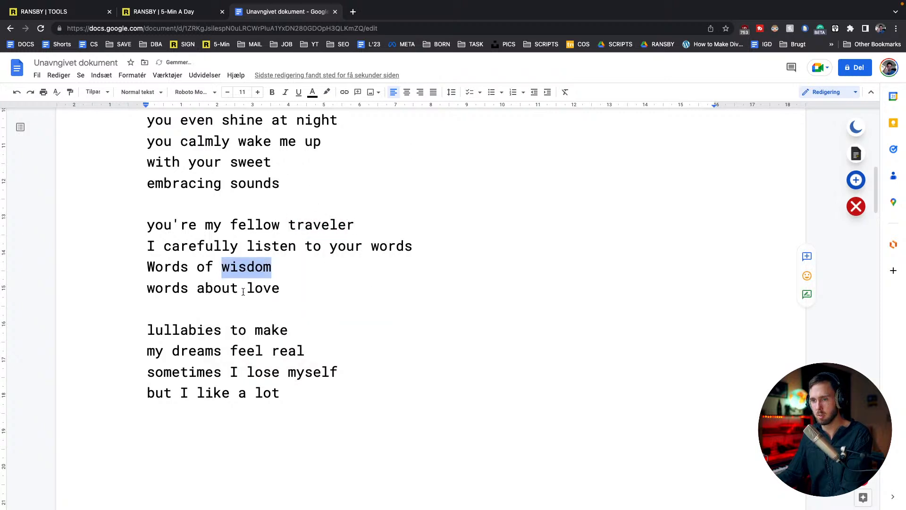
# Add the bold heading "CHORUS" above the line "you're my fellow traveler".
pyautogui.moveTo(293, 404); pyautogui.dragTo(156, 210)
pyautogui.click(166, 206)
pyautogui.press('Return')
pyautogui.write('CHORUS')
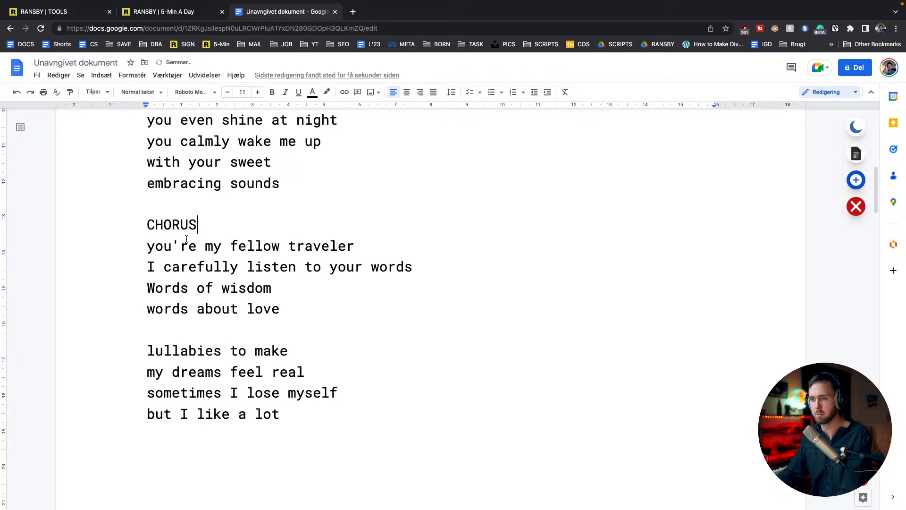
pyautogui.doubleClick(166, 225)
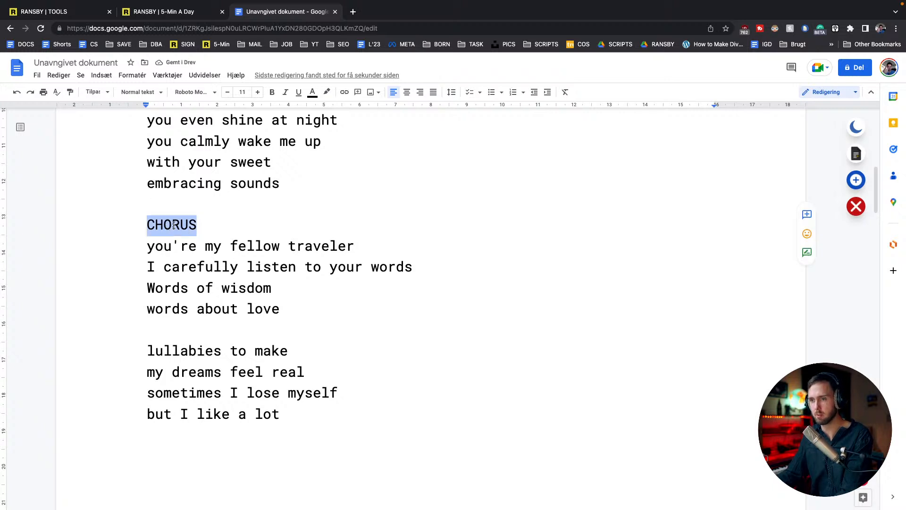
pyautogui.hotkey('ctrl', 'b')
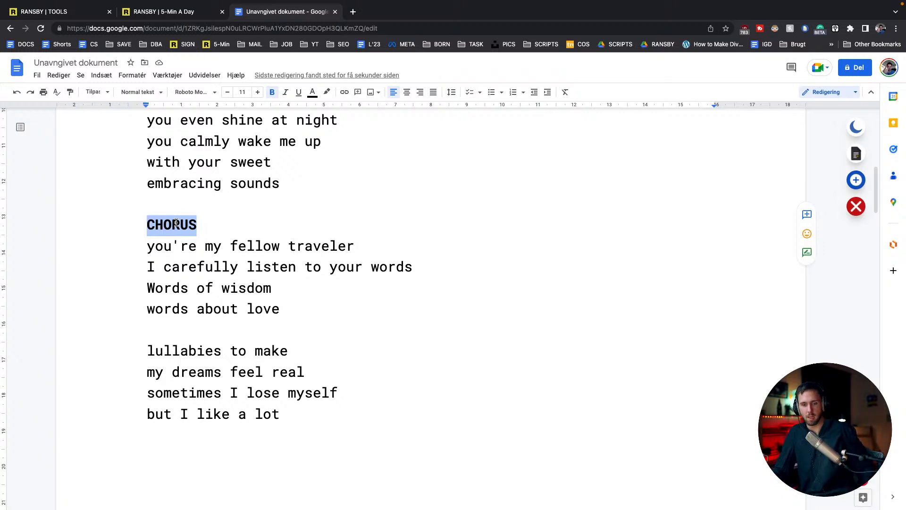
# Remove the blank line between "words about love" and "lullabies to make" so both verses form one chorus.
pyautogui.click(293, 416)
pyautogui.press('Up')
pyautogui.press('Up')
pyautogui.press('Up')
pyautogui.press('Up')
pyautogui.press('BackSpace')
# Rename the document as "song 22".
pyautogui.press('super+l')
pyautogui.click(61, 63)
pyautogui.write('song 22')
pyautogui.press('Return')
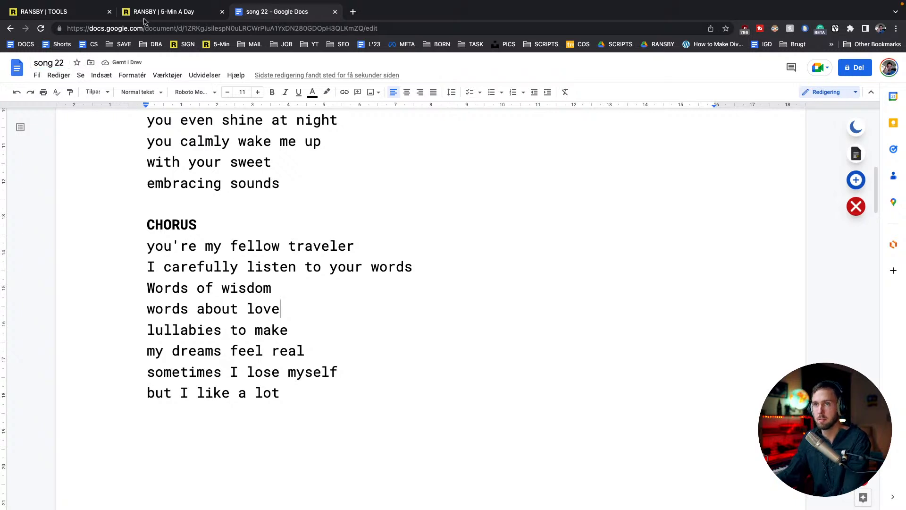
pyautogui.click(119, 44)
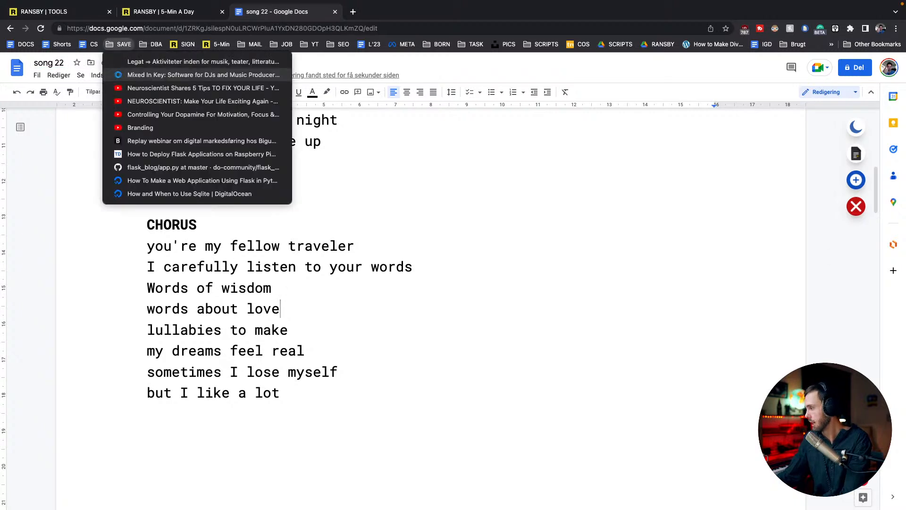
pyautogui.click(158, 12)
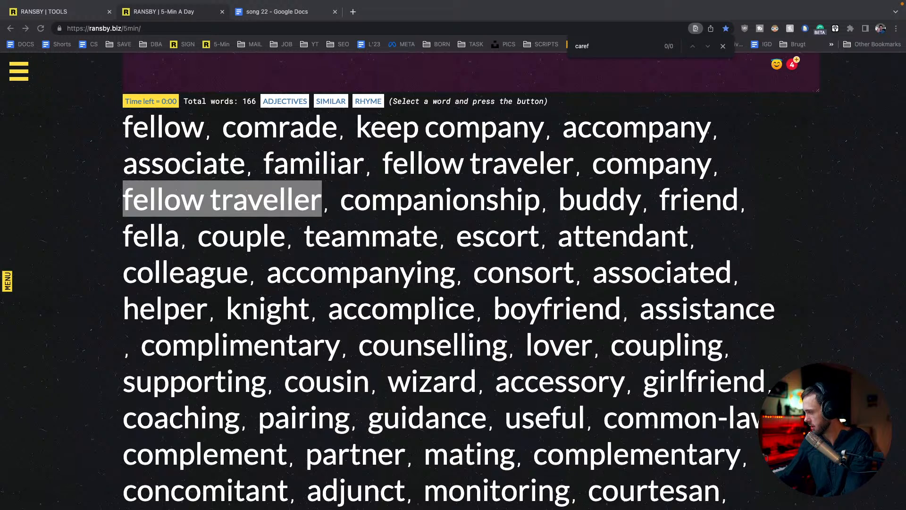
pyautogui.click(272, 13)
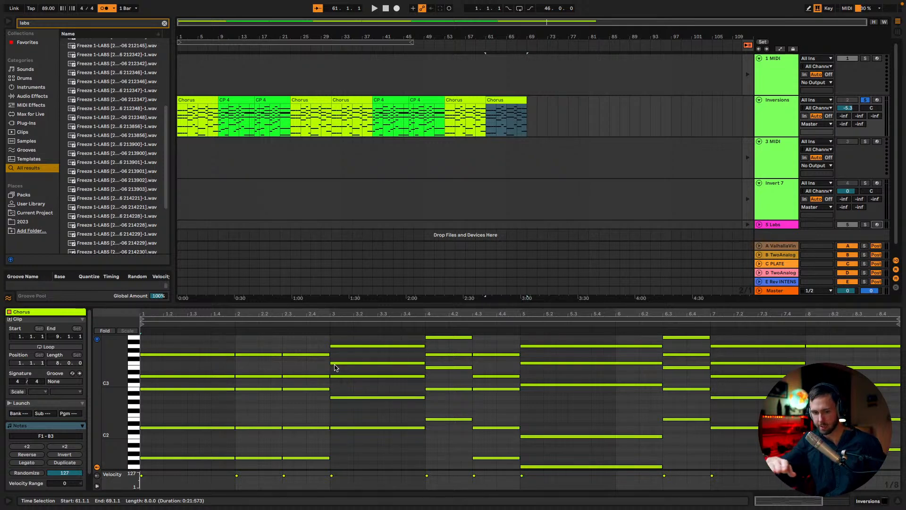
# Switch to Ableton Live, turn off solo on the Inversions track and place the insert marker at bar 1.
pyautogui.click(335, 368)
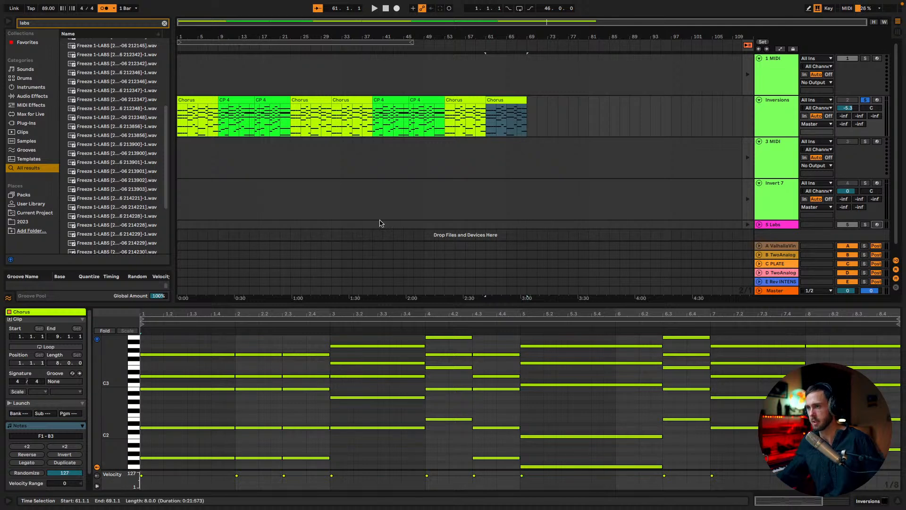
pyautogui.click(489, 83)
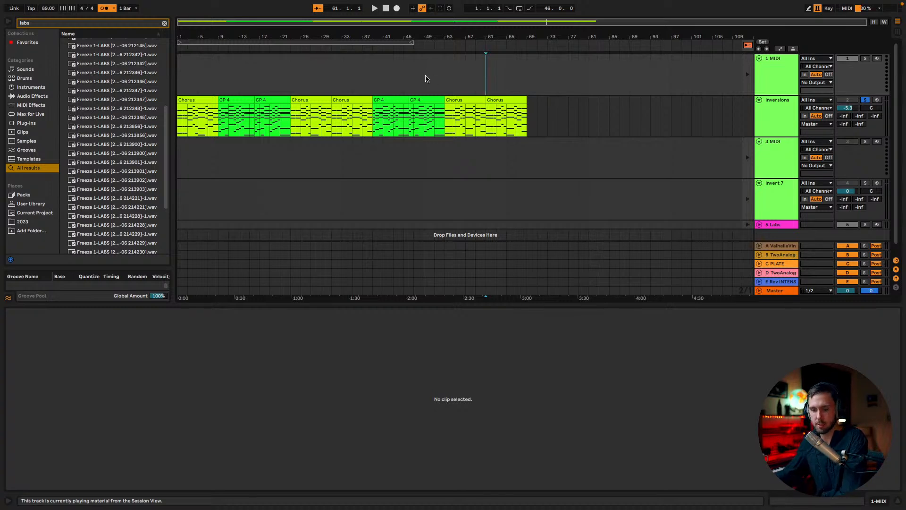
pyautogui.click(291, 78)
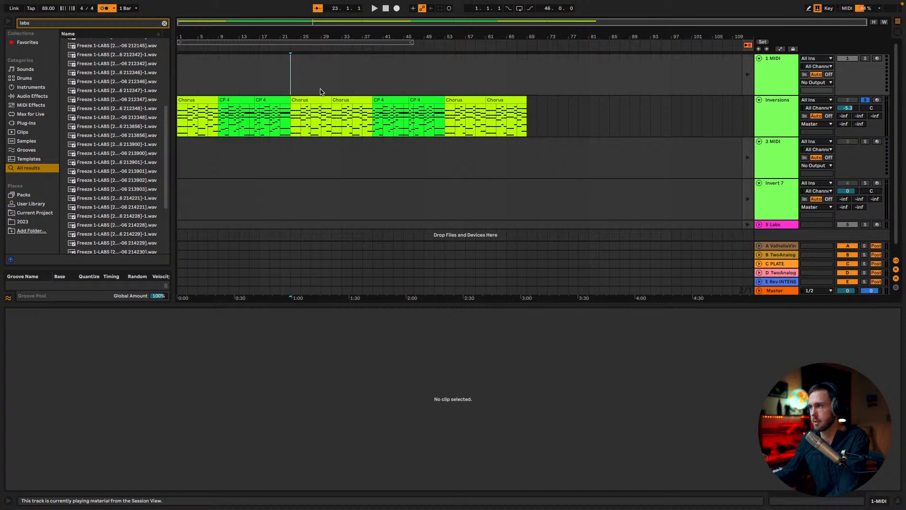
pyautogui.click(866, 100)
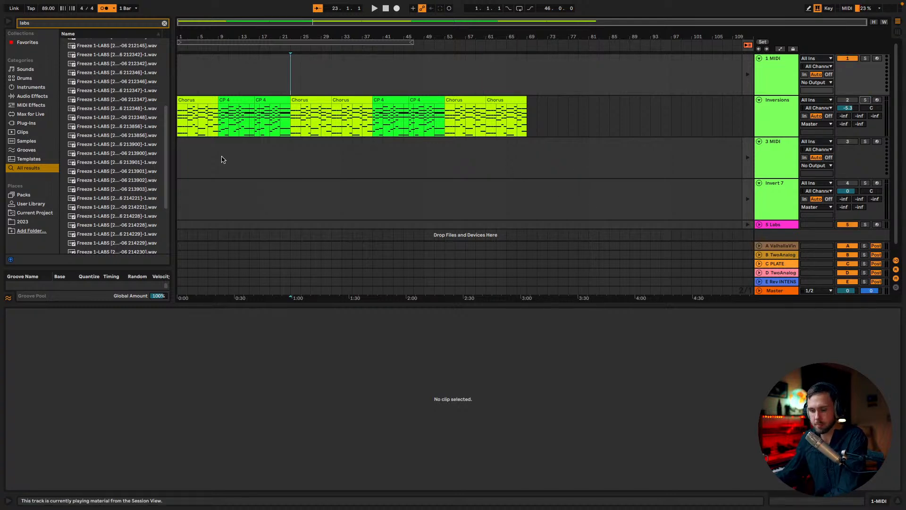
pyautogui.click(187, 90)
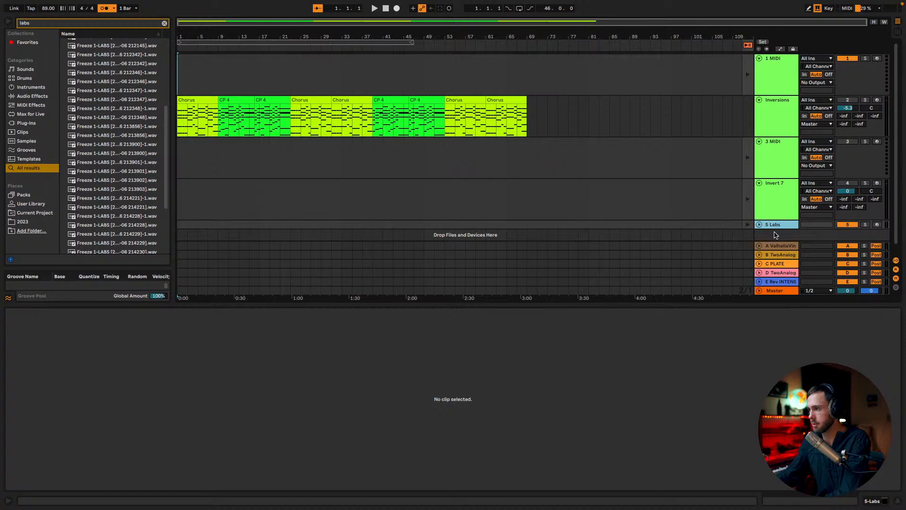
# Delete the two empty MIDI tracks, the Invert 7 track and the old Labs track, keeping only Inversions.
pyautogui.click(778, 205)
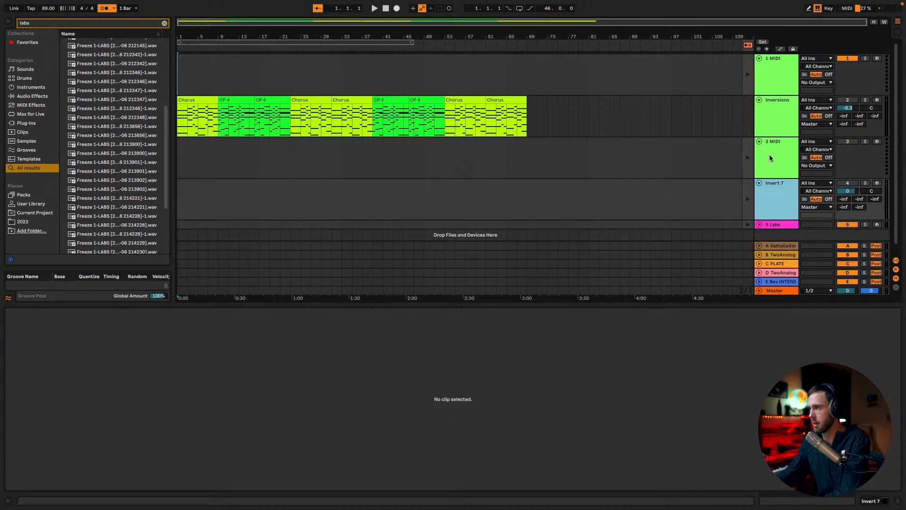
pyautogui.press('Tab')
pyautogui.press('Tab')
pyautogui.press('Tab')
pyautogui.press('Tab')
pyautogui.press('Tab')
pyautogui.press('Tab')
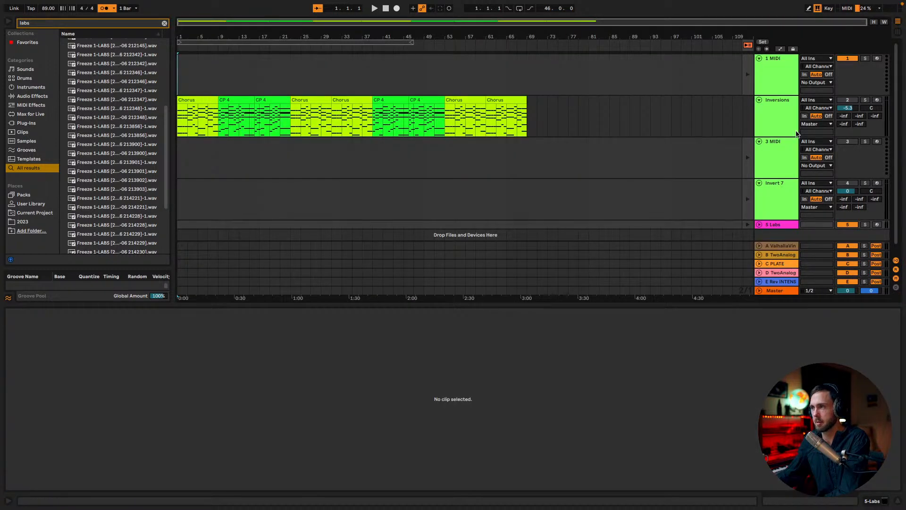
pyautogui.click(782, 76)
pyautogui.press('Delete')
pyautogui.press('Delete')
pyautogui.press('Delete')
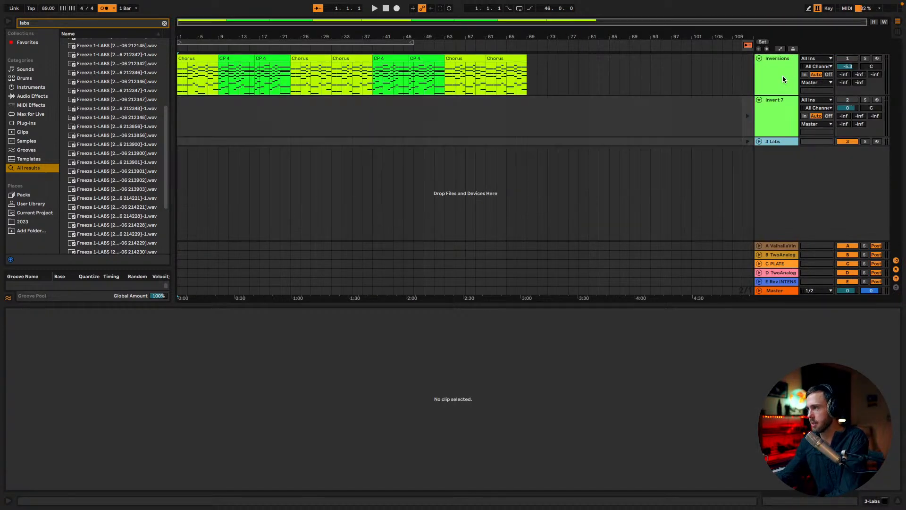
pyautogui.press('Delete')
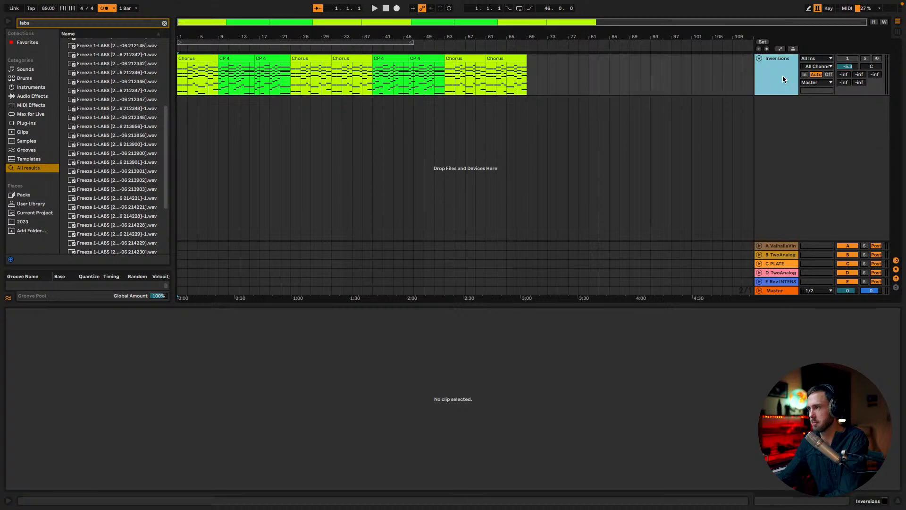
# Search the browser for "labs" and load the Labs instrument on a new track below Inversions.
pyautogui.rightClick(793, 137)
pyautogui.click(768, 141)
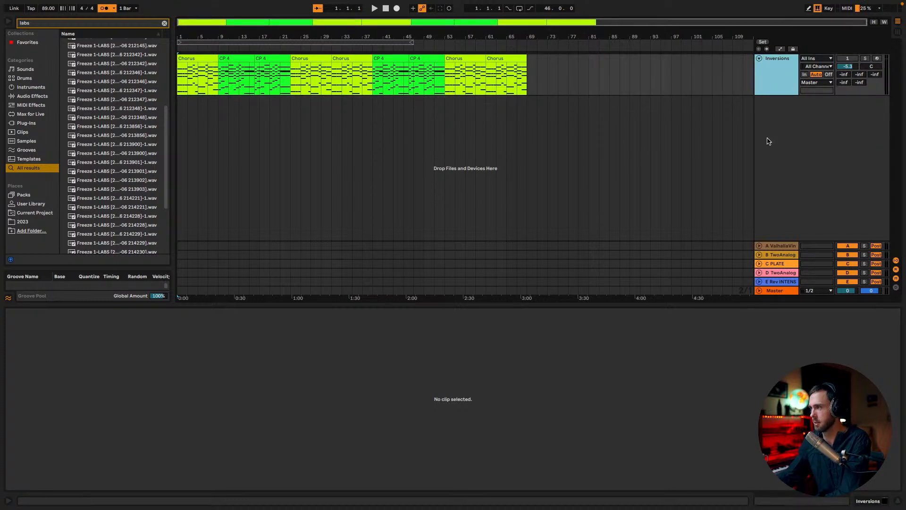
pyautogui.press('super+f')
pyautogui.write('labs')
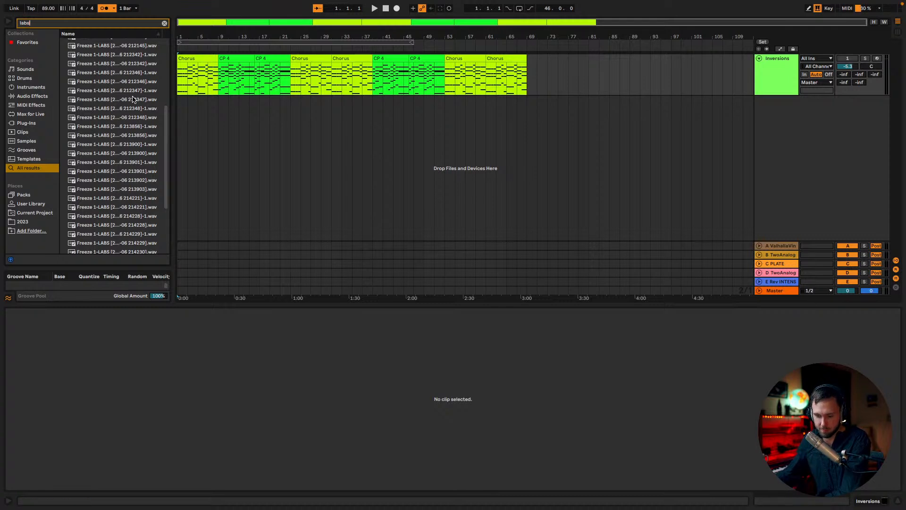
pyautogui.scroll(2, 134, 122)
pyautogui.scroll(-6, 134, 123)
pyautogui.moveTo(92, 200); pyautogui.dragTo(653, 115)
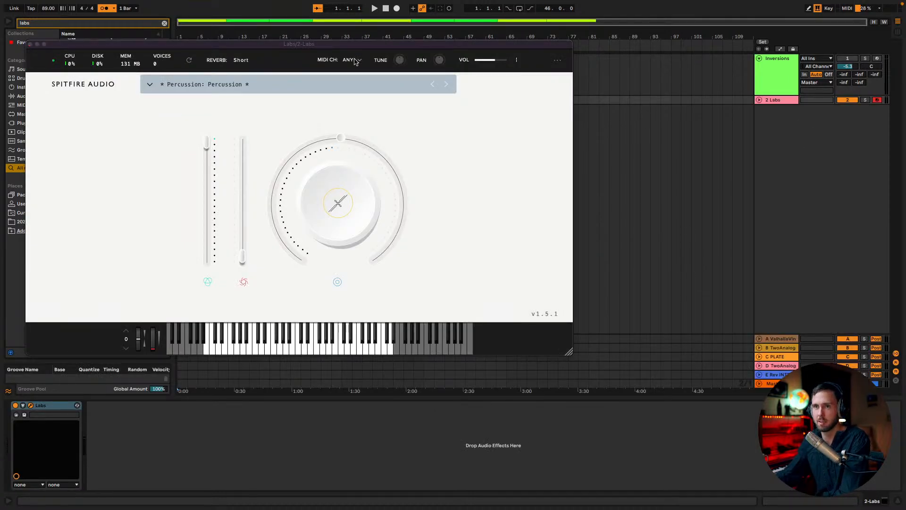
# Raise the Labs instrument's volume to maximum, close its window and expand its track.
pyautogui.moveTo(493, 61); pyautogui.dragTo(529, 66)
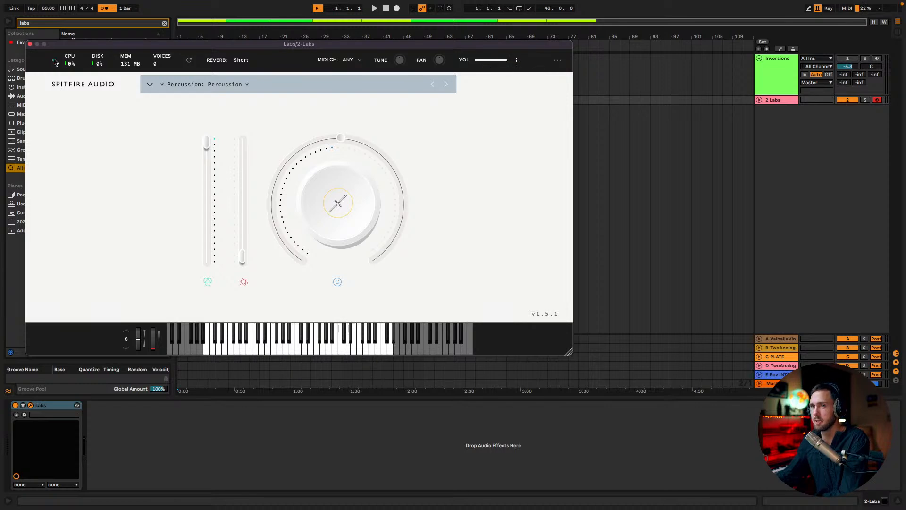
pyautogui.click(30, 44)
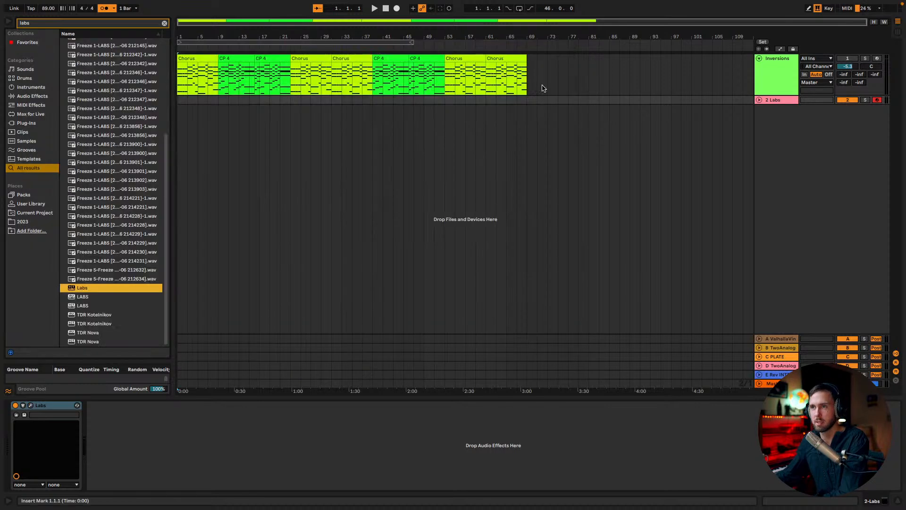
pyautogui.moveTo(786, 104); pyautogui.dragTo(783, 136)
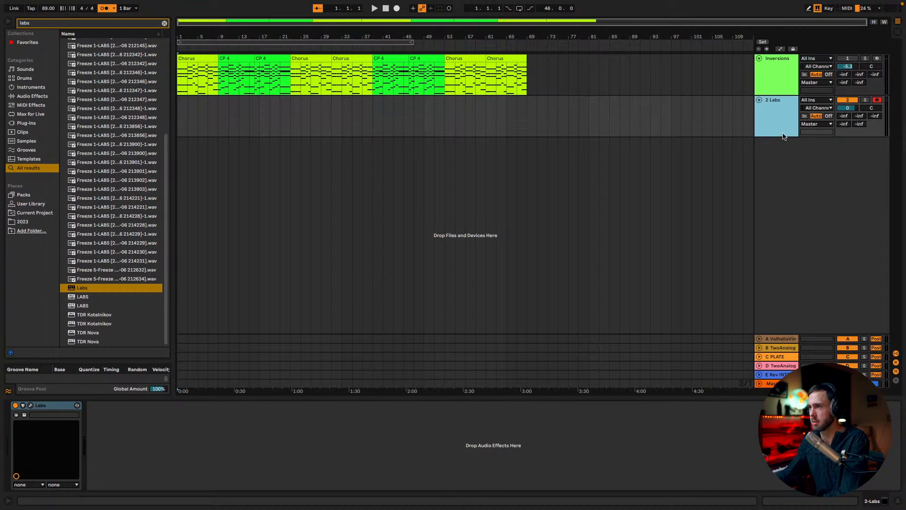
# Copy the Chorus clip at bar 53 from Inversions to the Labs track and delete all notes in the copy.
pyautogui.moveTo(478, 75); pyautogui.dragTo(469, 102)
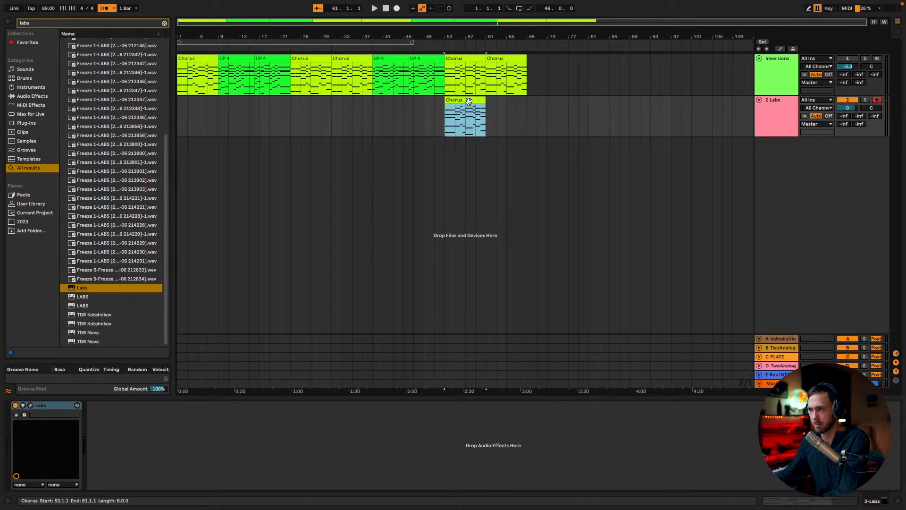
pyautogui.doubleClick(467, 104)
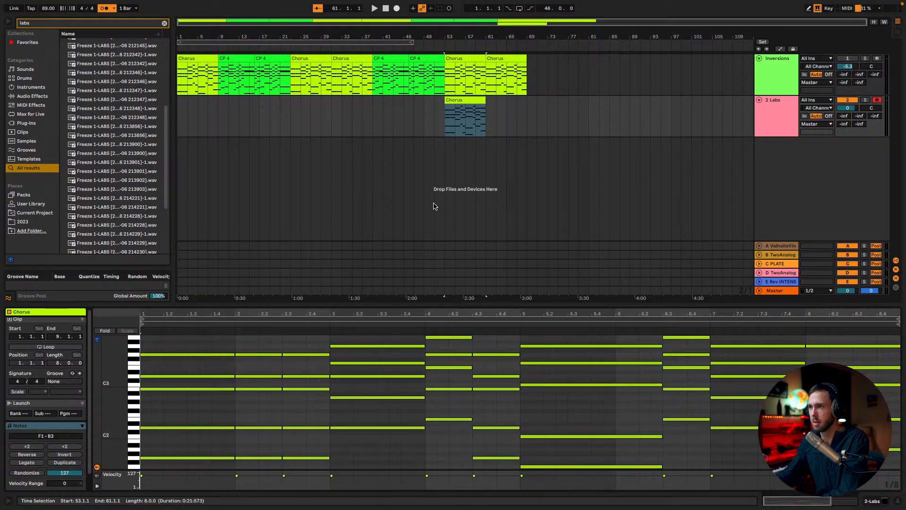
pyautogui.click(404, 334)
pyautogui.hotkey('ctrl', 'a')
pyautogui.press('Delete')
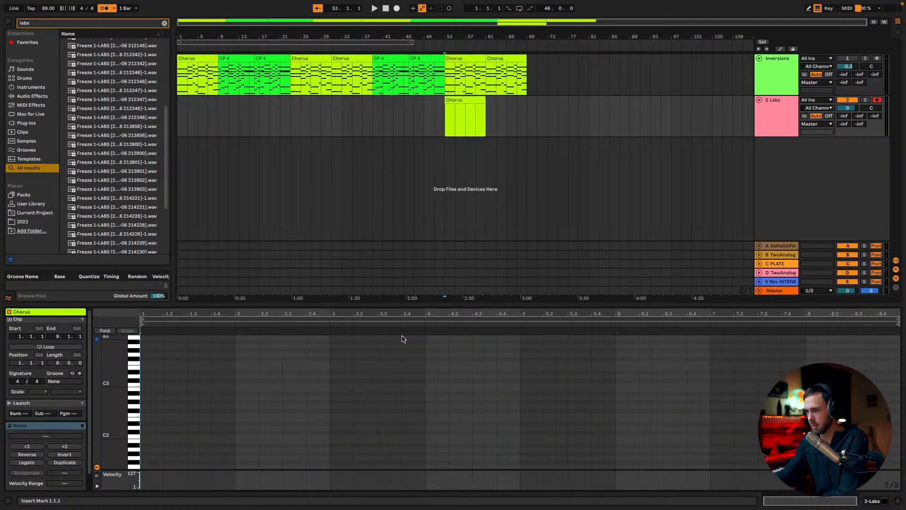
# Extend the empty Chorus clip on the Labs track to 16 bars, ending at bar 69, and enlarge its note editor.
pyautogui.moveTo(486, 107); pyautogui.dragTo(524, 107)
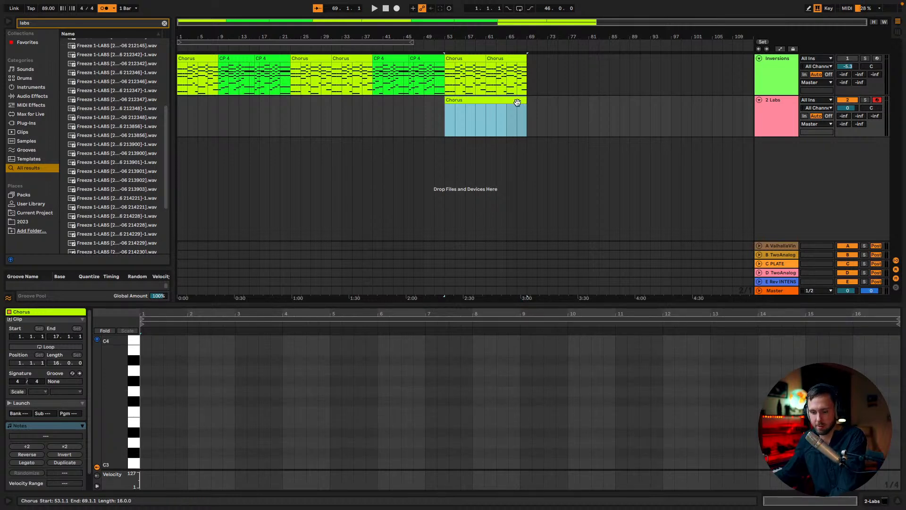
pyautogui.click(515, 191)
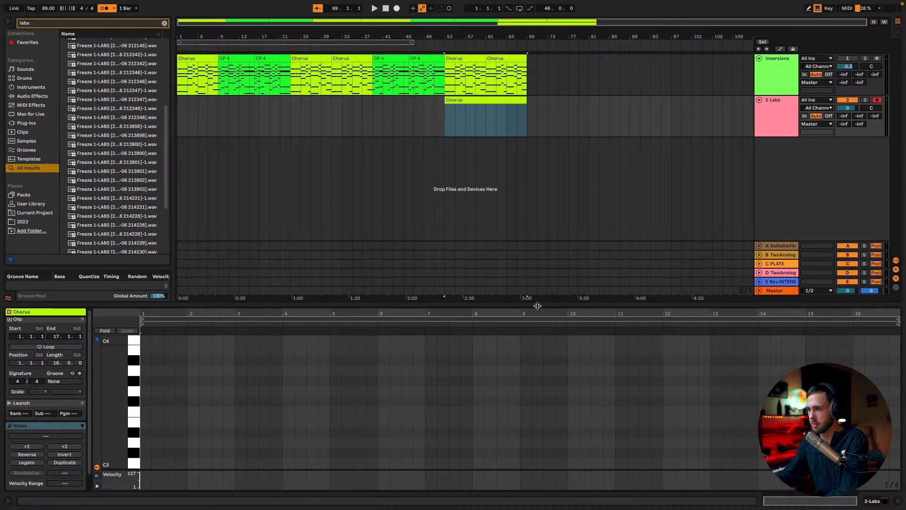
pyautogui.moveTo(537, 305); pyautogui.dragTo(533, 272)
pyautogui.click(481, 118)
pyautogui.click(484, 145)
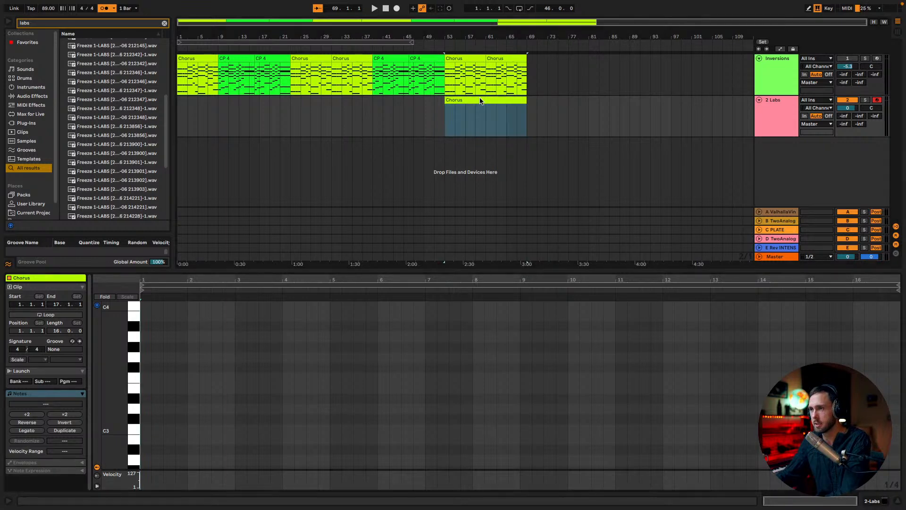
pyautogui.moveTo(439, 270); pyautogui.dragTo(439, 225)
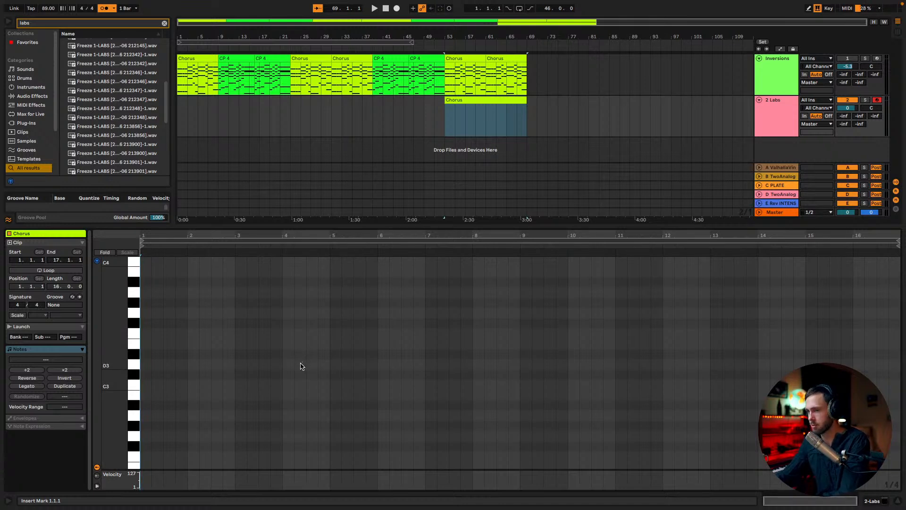
# Draw the melody E3, D3, C3, D3, E3, F3, E3, D#3 across bars 1–4 of the Labs Chorus clip and play it soloed.
pyautogui.click(145, 345)
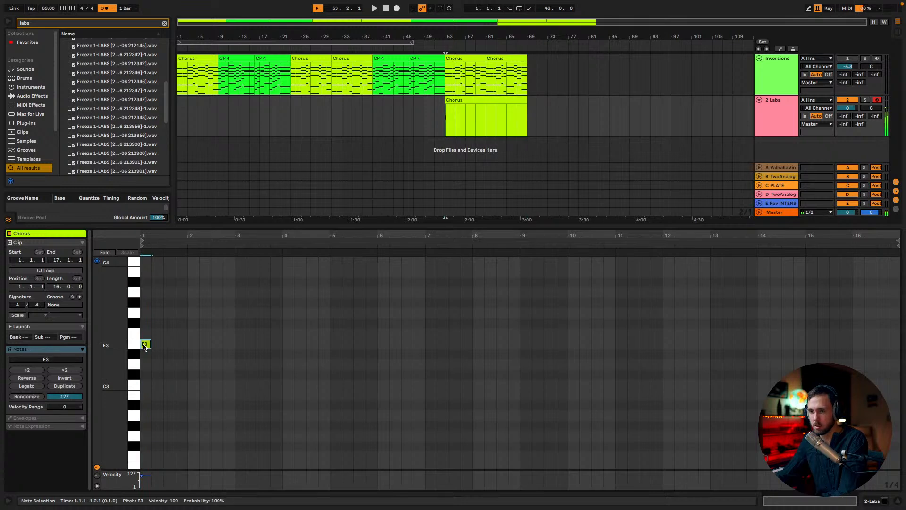
pyautogui.click(168, 365)
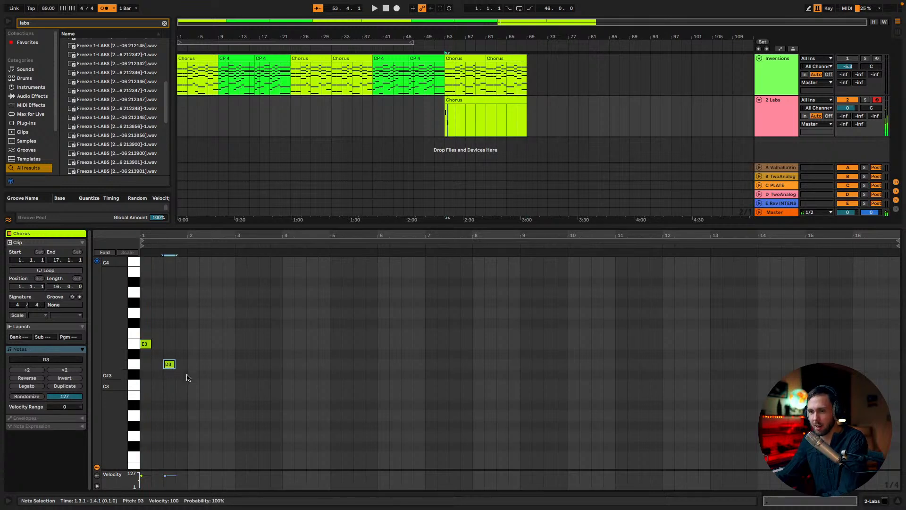
pyautogui.click(192, 385)
pyautogui.click(212, 369)
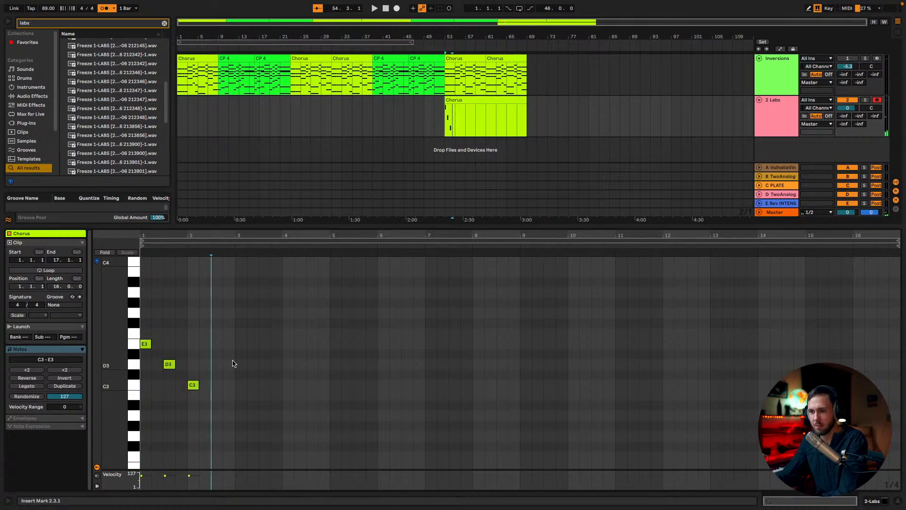
pyautogui.doubleClick(216, 364)
pyautogui.click(245, 346)
pyautogui.doubleClick(244, 344)
pyautogui.doubleClick(261, 334)
pyautogui.doubleClick(276, 344)
pyautogui.doubleClick(288, 354)
pyautogui.click(865, 100)
pyautogui.press('space')
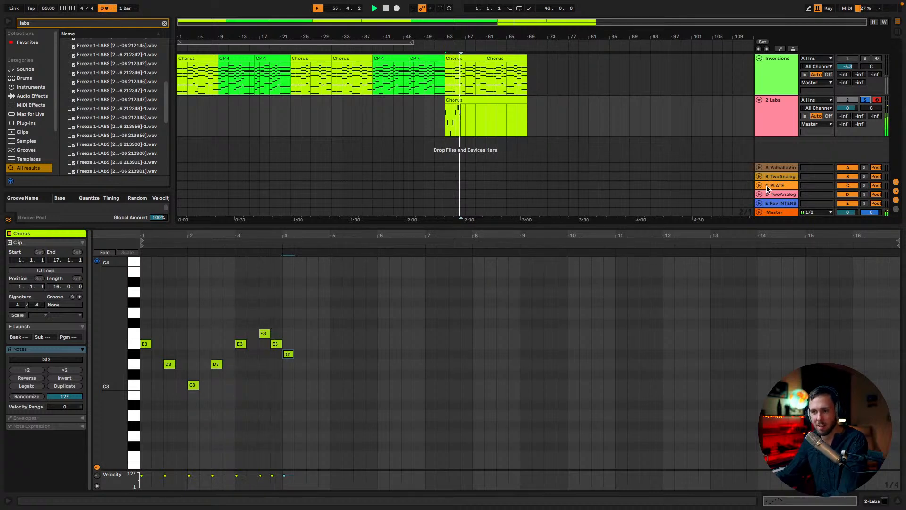
# Replace the Percussion preset of the Labs instrument with Soft Piano from the Piano category and close its window.
pyautogui.click(781, 109)
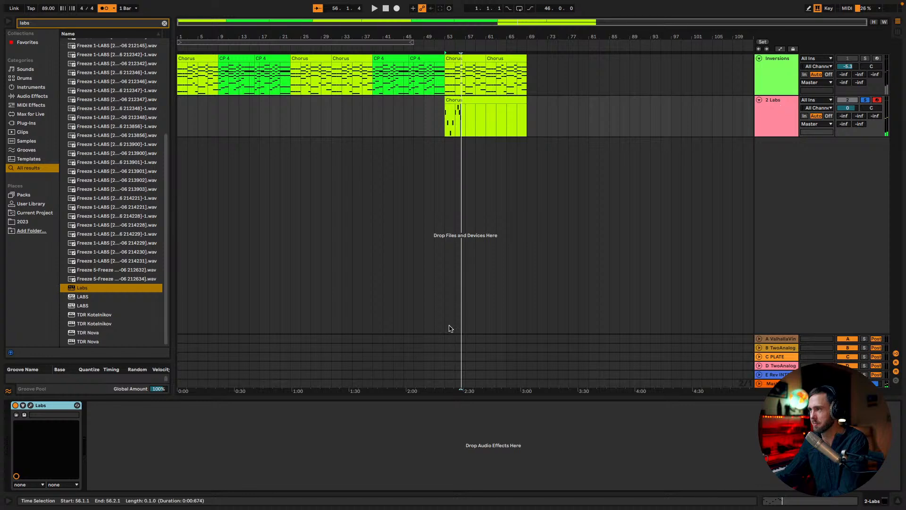
pyautogui.click(30, 405)
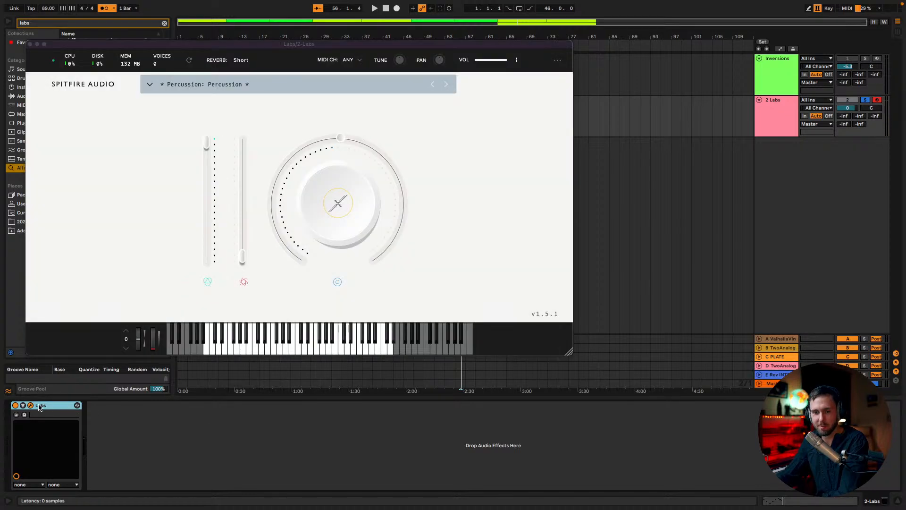
pyautogui.click(149, 85)
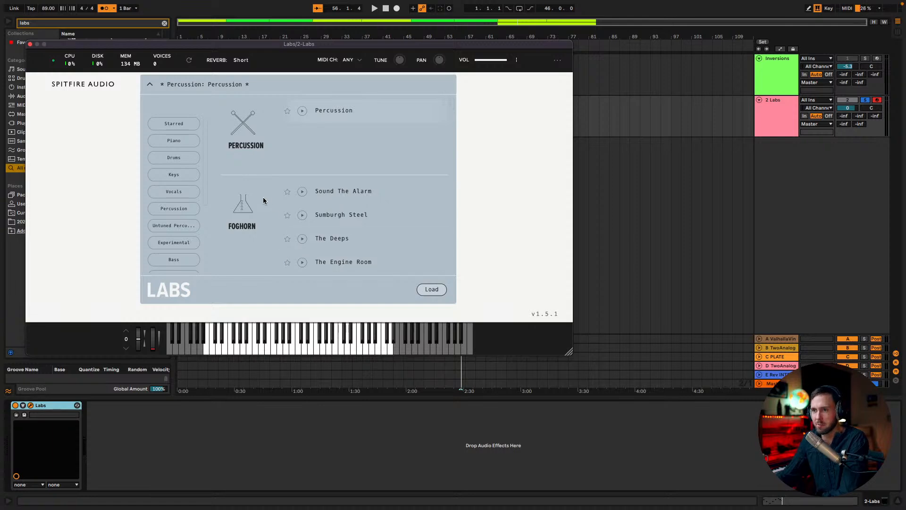
pyautogui.moveTo(206, 187); pyautogui.dragTo(203, 166)
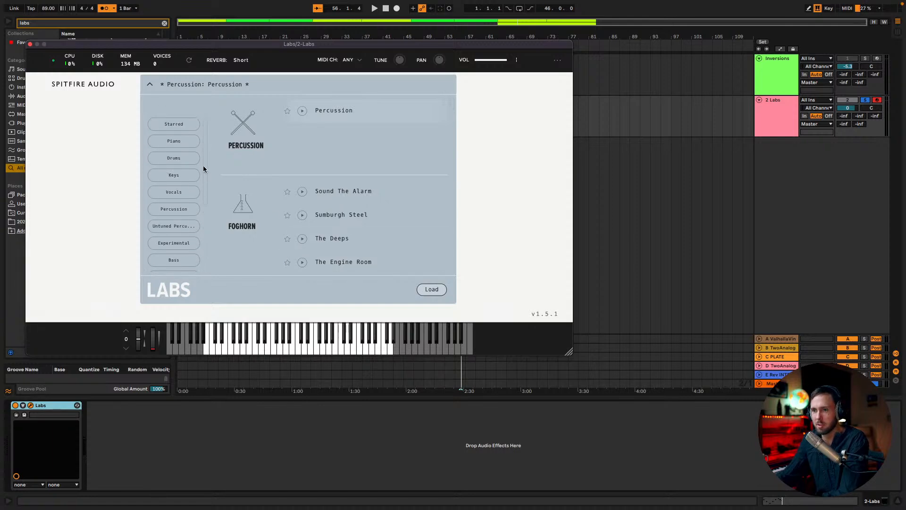
pyautogui.click(174, 141)
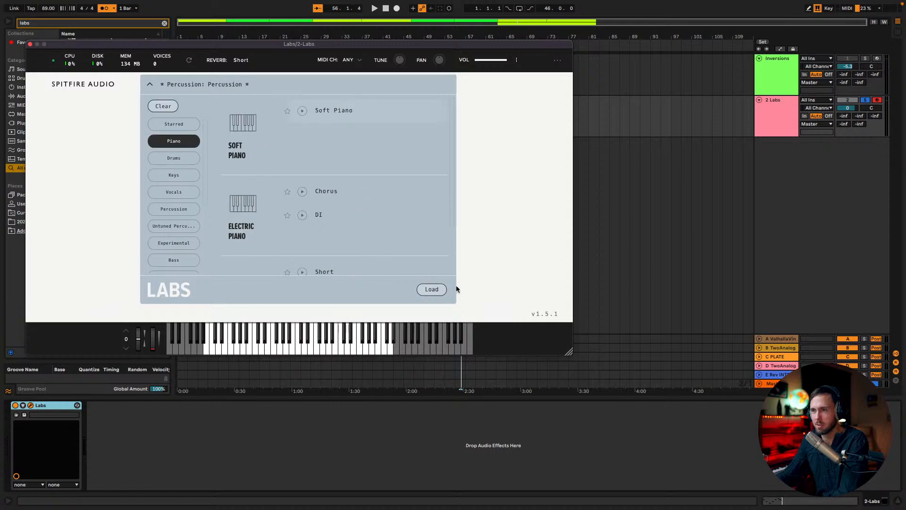
pyautogui.click(432, 290)
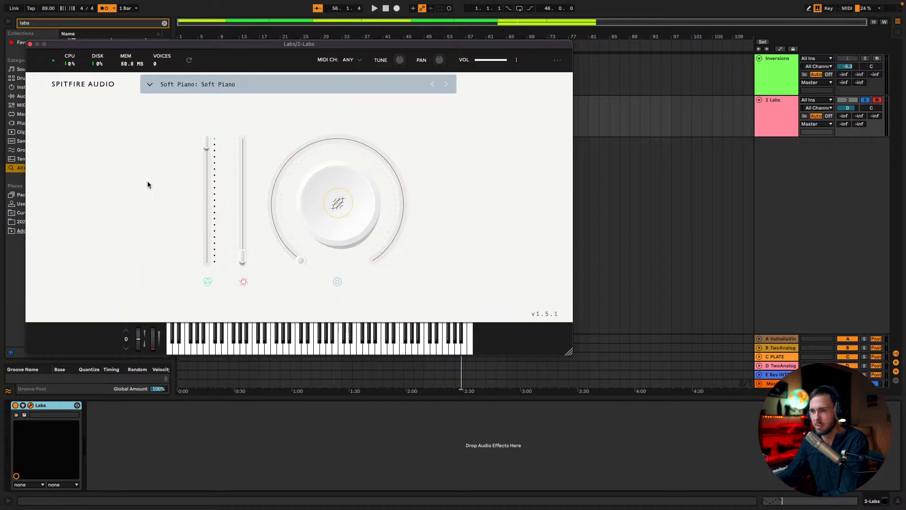
pyautogui.click(30, 45)
# Reopen the Chorus clip on the Labs track and delete all of its notes.
pyautogui.doubleClick(458, 101)
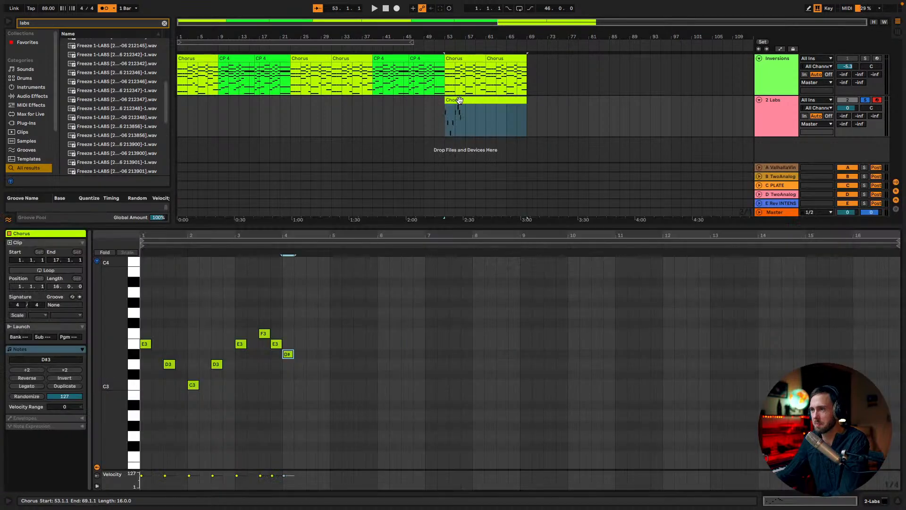
pyautogui.moveTo(347, 399); pyautogui.dragTo(5, 166)
pyautogui.press('Delete')
# Turn off solo on the Labs track and reactivate the Inversions track so both tracks play together.
pyautogui.press('space')
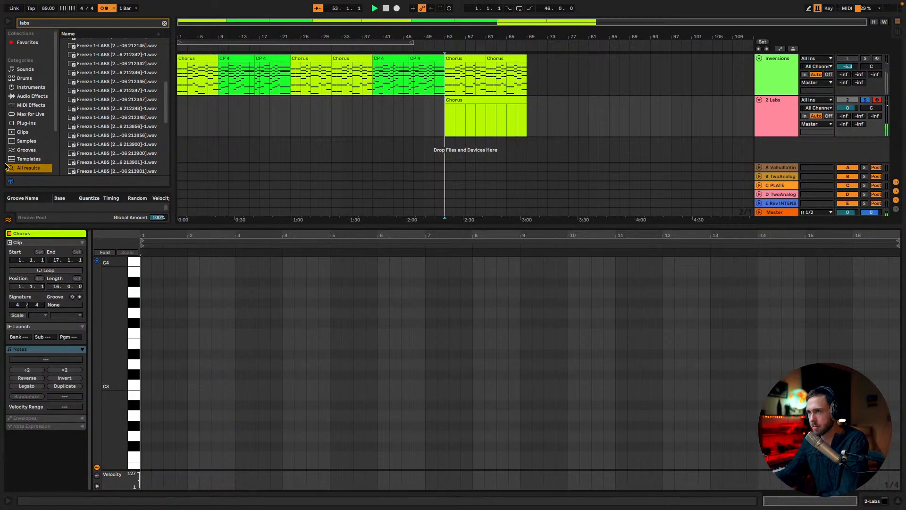
pyautogui.press('space')
pyautogui.click(868, 99)
pyautogui.press('space')
pyautogui.press('space')
pyautogui.click(865, 58)
pyautogui.click(862, 58)
pyautogui.click(850, 59)
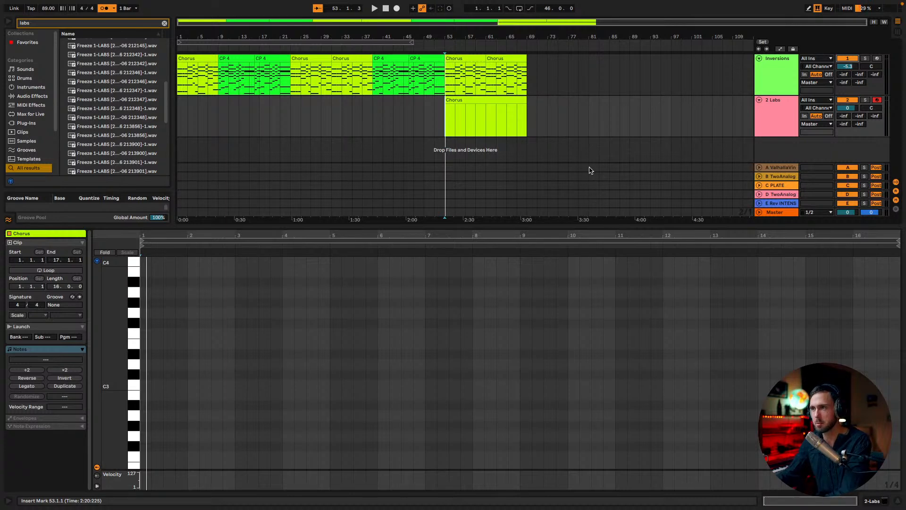
# Enlarge the Labs clip's note editor and place a quarter-note G3 on beat 1.2.
pyautogui.click(479, 101)
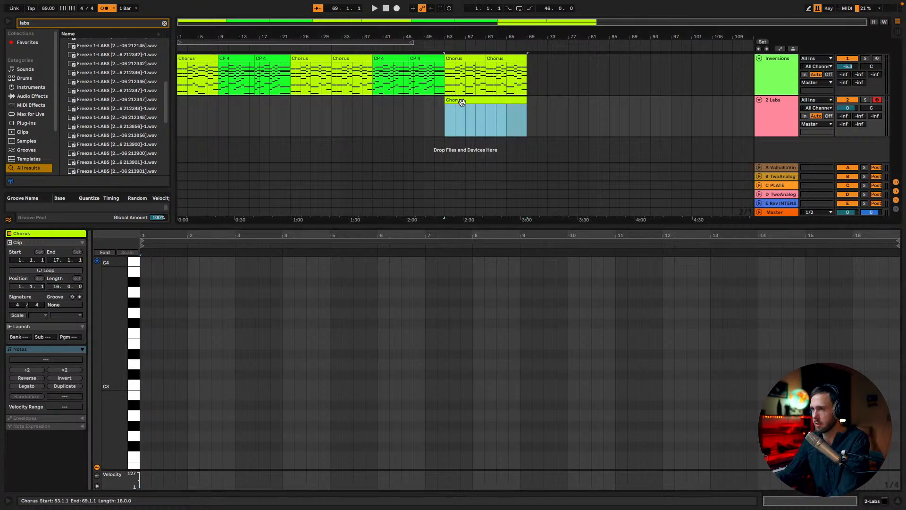
pyautogui.moveTo(483, 225); pyautogui.dragTo(465, 195)
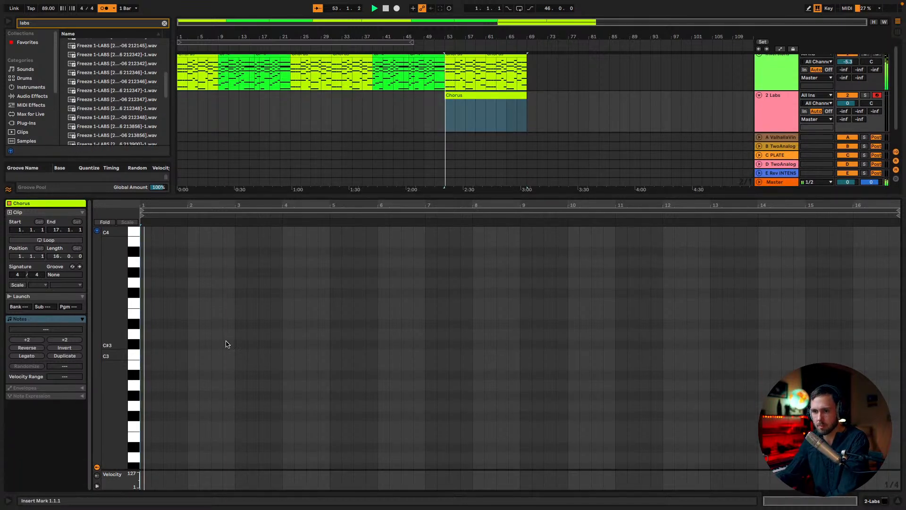
pyautogui.doubleClick(146, 355)
pyautogui.press('Up')
pyautogui.press('Up')
pyautogui.press('Up')
pyautogui.press('Up')
pyautogui.press('Up')
pyautogui.press('Up')
pyautogui.press('Up')
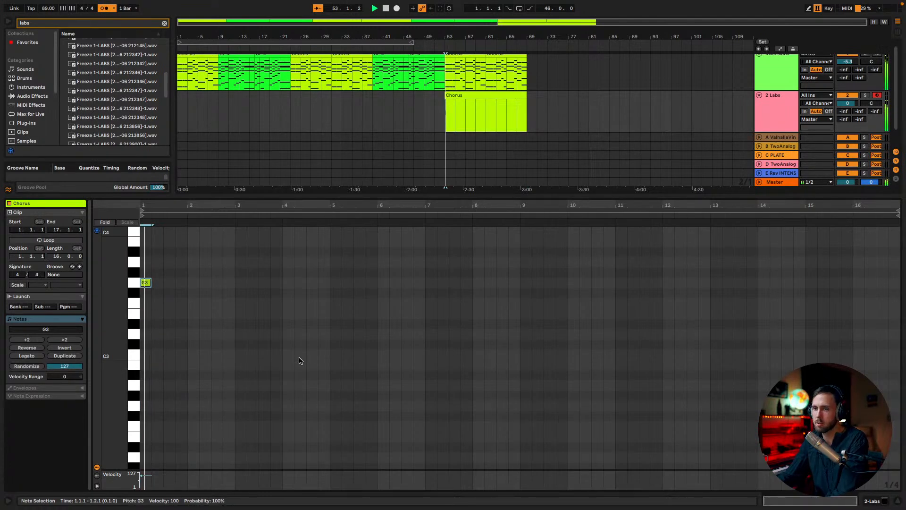
pyautogui.press('Right')
pyautogui.press('Right')
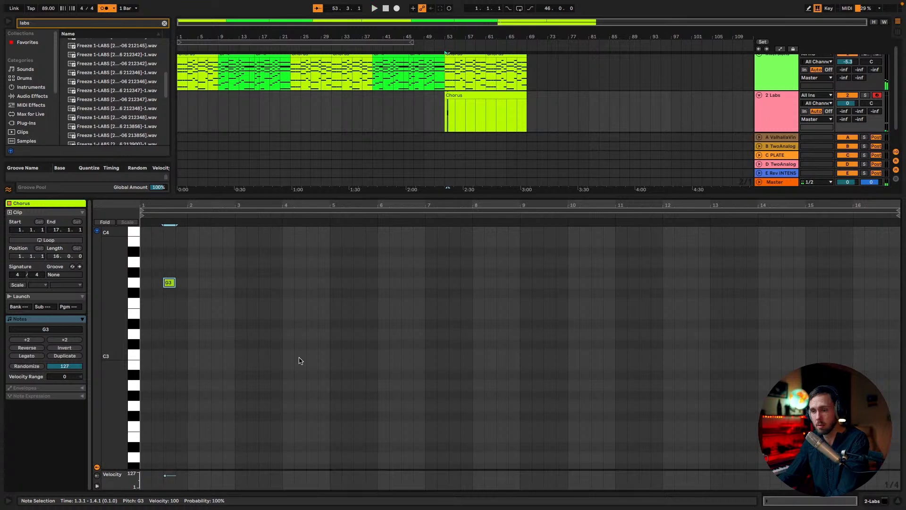
pyautogui.press('space')
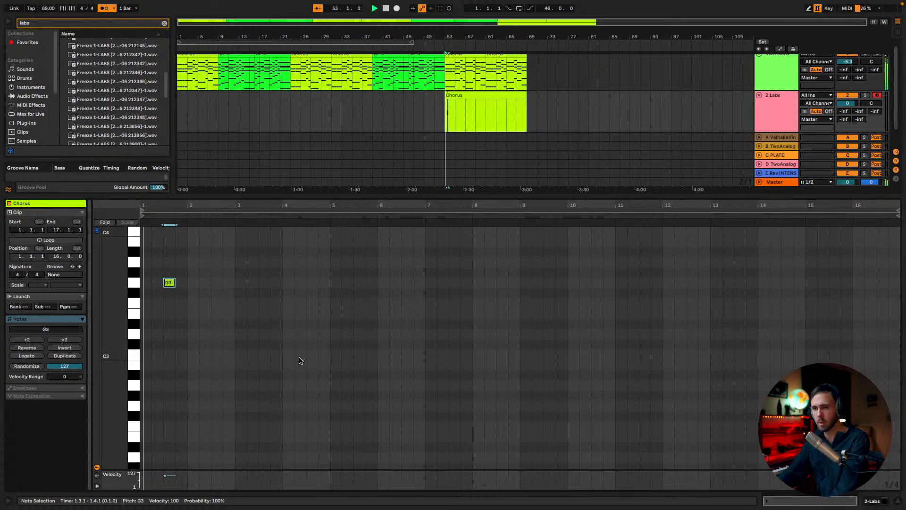
pyautogui.press('Left')
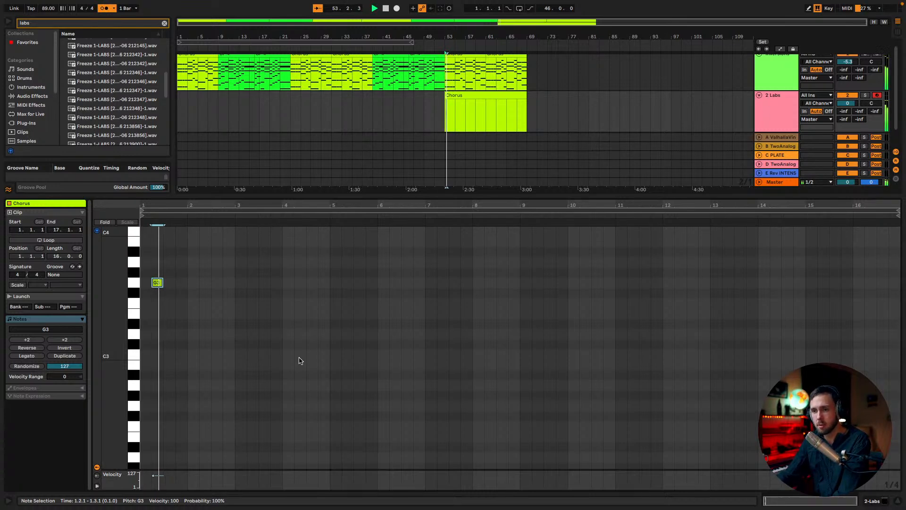
# Duplicate the G3 note to continue the melody with F3 on beat 1.3 and E3 on beat 1.4, and play it back.
pyautogui.hotkey('ctrl', 'd')
pyautogui.press('Down')
pyautogui.press('Down')
pyautogui.hotkey('ctrl', 'd')
pyautogui.press('Down')
pyautogui.press('space')
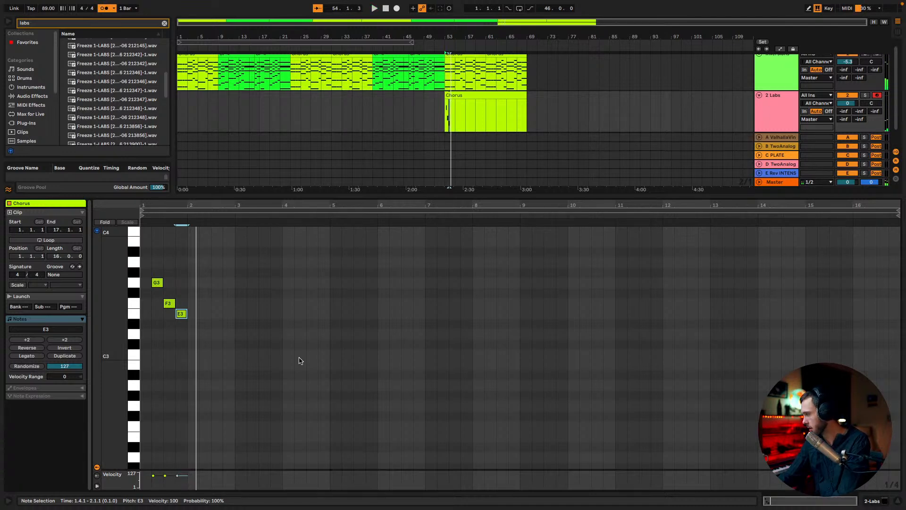
pyautogui.press('space')
pyautogui.press('space')
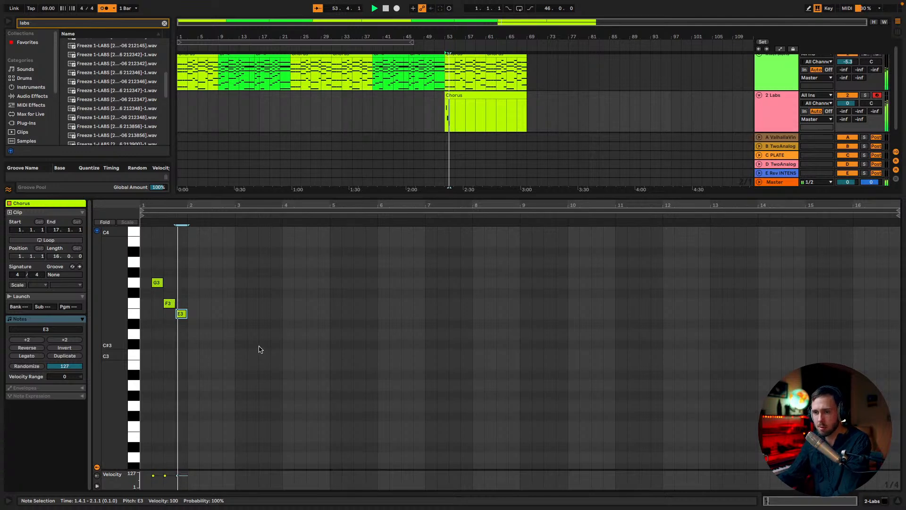
# Fill bar 2 of the melody with quarter notes D3, C3, F3 and E3.
pyautogui.click(193, 334)
pyautogui.click(204, 354)
pyautogui.click(216, 283)
pyautogui.press('Down')
pyautogui.press('Down')
pyautogui.hotkey('ctrl', 'd')
pyautogui.press('Down')
# Add a D3 note at the start of bar 3, lengthen it to a full bar and play the melody.
pyautogui.hotkey('ctrl', 'd')
pyautogui.press('Down')
pyautogui.press('Down')
pyautogui.hotkey('shift', 'Right')
pyautogui.hotkey('shift', 'Right')
pyautogui.hotkey('shift', 'Right')
pyautogui.hotkey('shift', 'Right')
pyautogui.hotkey('shift', 'Right')
pyautogui.hotkey('shift', 'Right')
pyautogui.hotkey('shift', 'Right')
pyautogui.hotkey('shift', 'Right')
pyautogui.hotkey('shift', 'Right')
pyautogui.hotkey('shift', 'Right')
pyautogui.hotkey('shift', 'Right')
pyautogui.hotkey('shift', 'Right')
pyautogui.hotkey('shift', 'Right')
pyautogui.hotkey('shift', 'Right')
pyautogui.hotkey('shift', 'Right')
pyautogui.press('space')
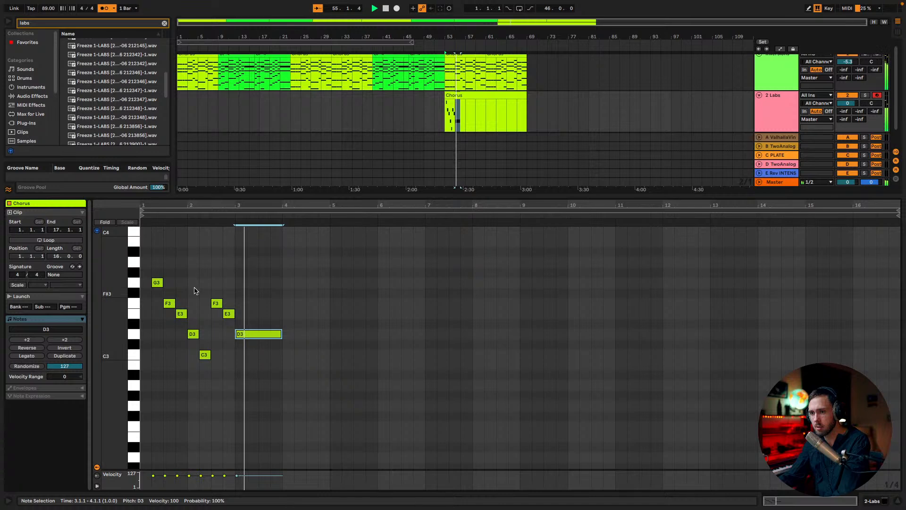
pyautogui.press('space')
# Shorten the E3 on beat 2.4 to an eighth note and start the long D3 at 2.4.3, extending it to bar 4.
pyautogui.moveTo(222, 205); pyautogui.dragTo(240, 212)
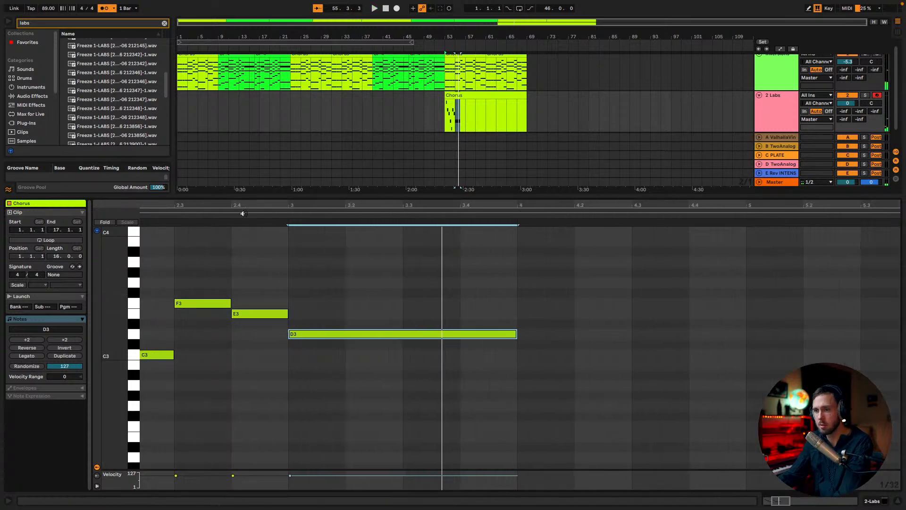
pyautogui.moveTo(309, 337); pyautogui.dragTo(258, 316)
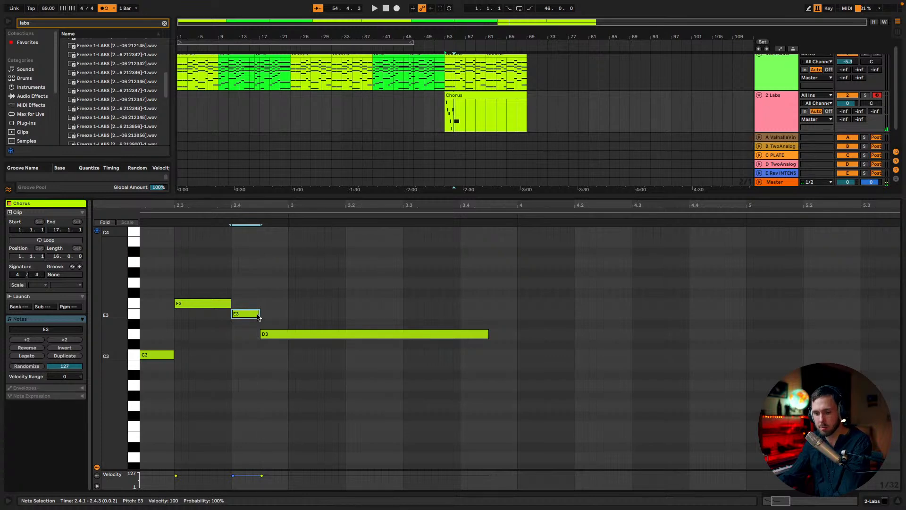
pyautogui.moveTo(489, 334); pyautogui.dragTo(518, 333)
pyautogui.moveTo(466, 204); pyautogui.dragTo(406, 194)
pyautogui.press('space')
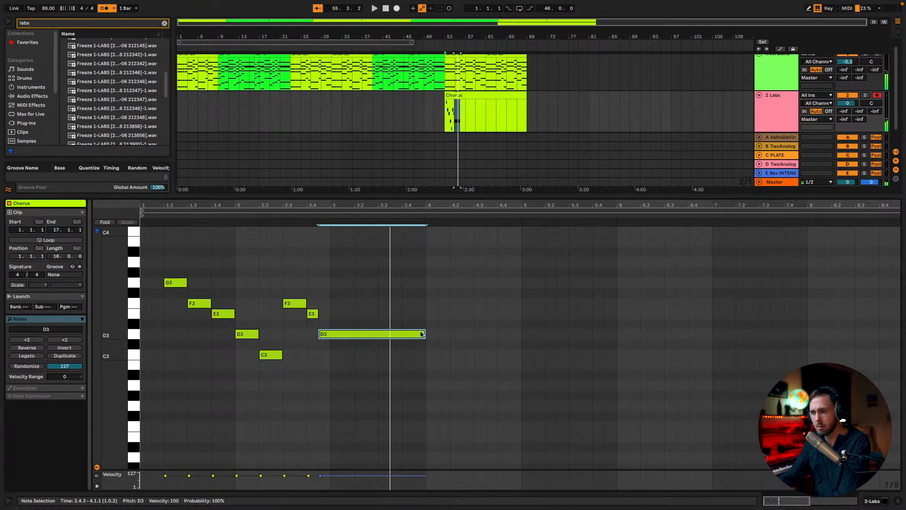
pyautogui.press('space')
# Shorten the long D3 to end at 3.2.3, add a C3 from there to bar 4 and play the phrase.
pyautogui.moveTo(424, 334); pyautogui.dragTo(426, 354)
pyautogui.doubleClick(372, 355)
pyautogui.press('space')
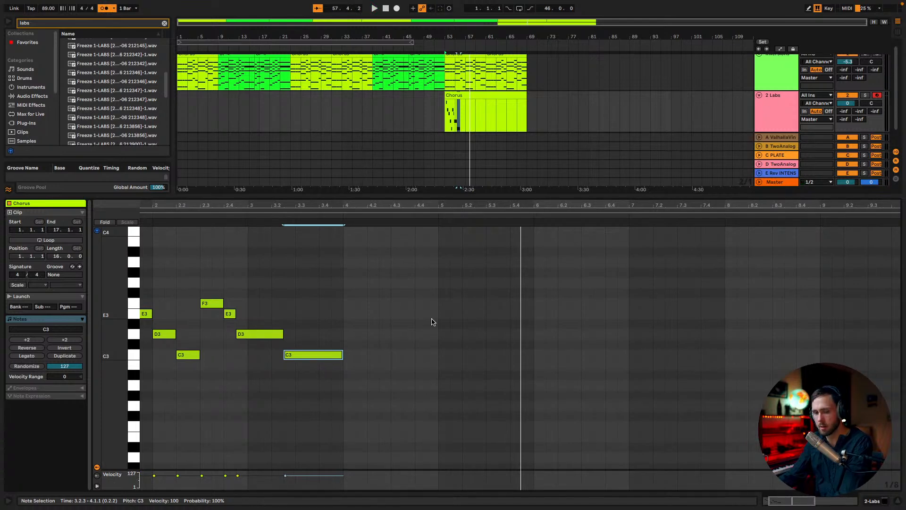
pyautogui.moveTo(283, 204); pyautogui.dragTo(344, 206)
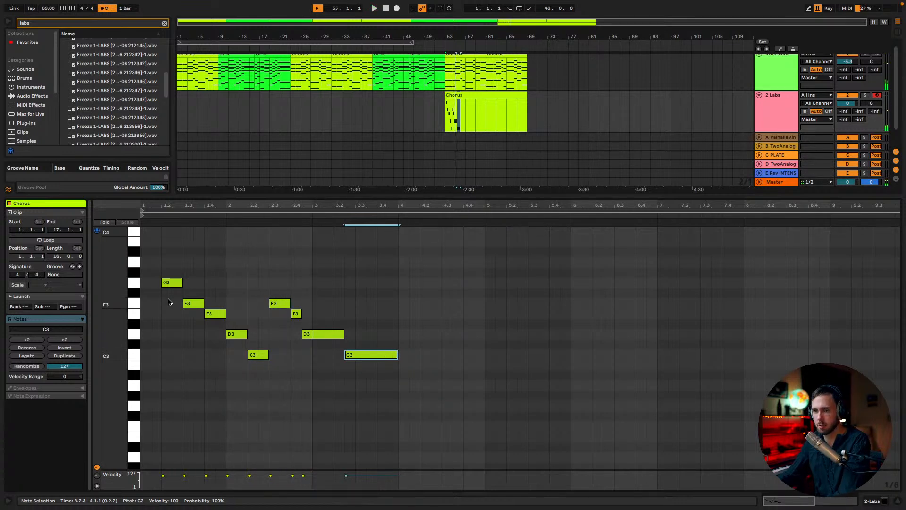
pyautogui.click(172, 317)
pyautogui.click(173, 282)
pyautogui.press('Down')
pyautogui.press('Down')
pyautogui.press('Up')
pyautogui.press('Up')
# Raise the D3 on beat 2.1 to F3 and the C3 on beat 2.2 to E3.
pyautogui.click(193, 303)
pyautogui.click(215, 314)
pyautogui.click(234, 335)
pyautogui.press('Up')
pyautogui.press('Up')
pyautogui.press('Up')
pyautogui.click(262, 354)
pyautogui.press('Up')
pyautogui.press('Up')
pyautogui.press('Up')
pyautogui.press('Up')
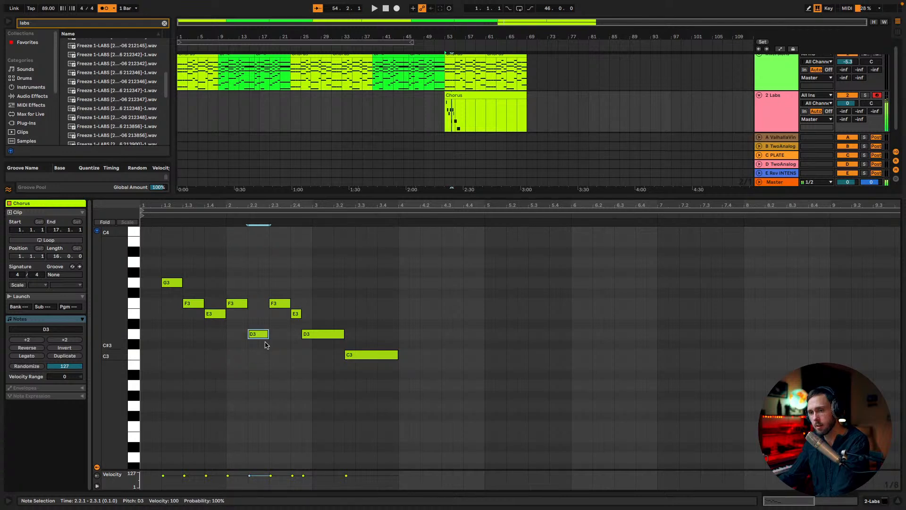
# Raise the short E3 note on beat 2.4 to G3.
pyautogui.click(274, 306)
pyautogui.click(297, 314)
pyautogui.press('Up')
pyautogui.press('Up')
pyautogui.press('Up')
# Raise the long D3 note starting at 2.4.3 to A3 while playing the phrase.
pyautogui.click(315, 334)
pyautogui.press('space')
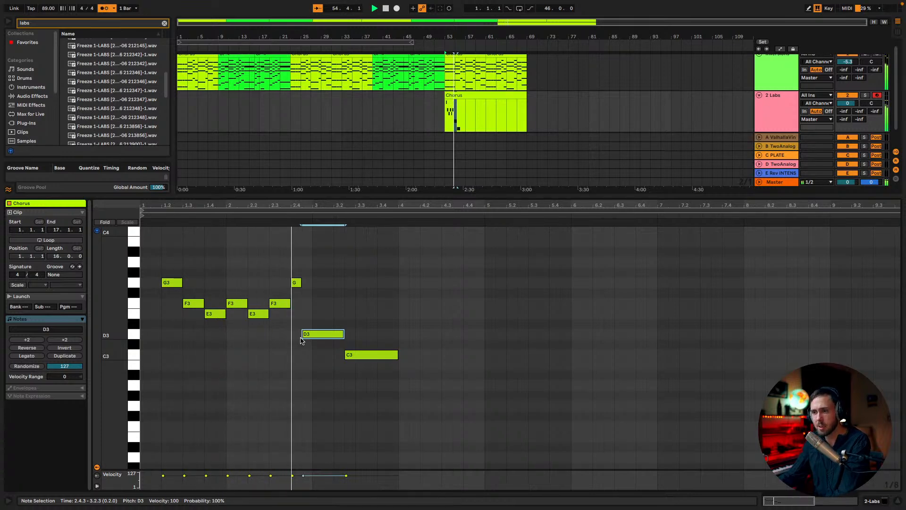
pyautogui.press('Up')
pyautogui.press('Up')
pyautogui.press('Up')
pyautogui.press('Up')
pyautogui.press('Up')
pyautogui.press('Up')
pyautogui.press('Up')
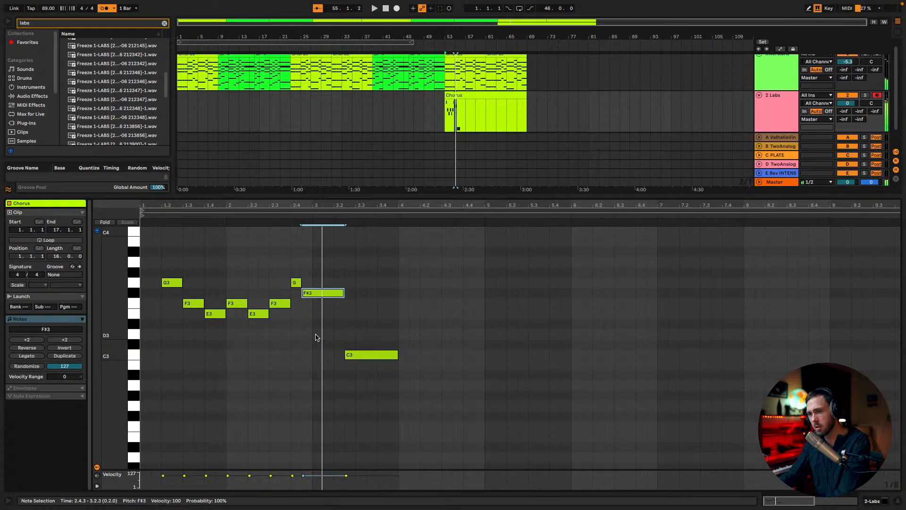
pyautogui.press('space')
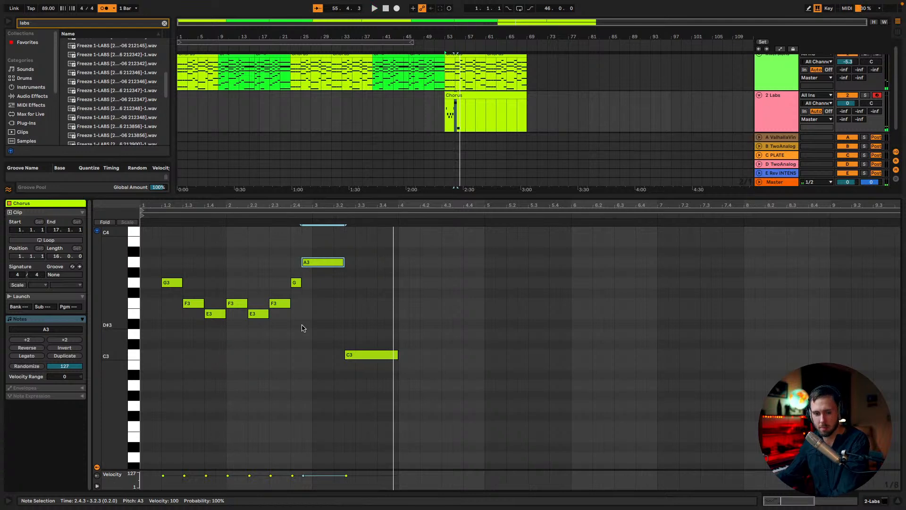
# Try a shorter F3 on beat 1.3, shifting the E3 to 1.3.3 and the following F3 to 1.4.3, and play the phrase.
pyautogui.press('space')
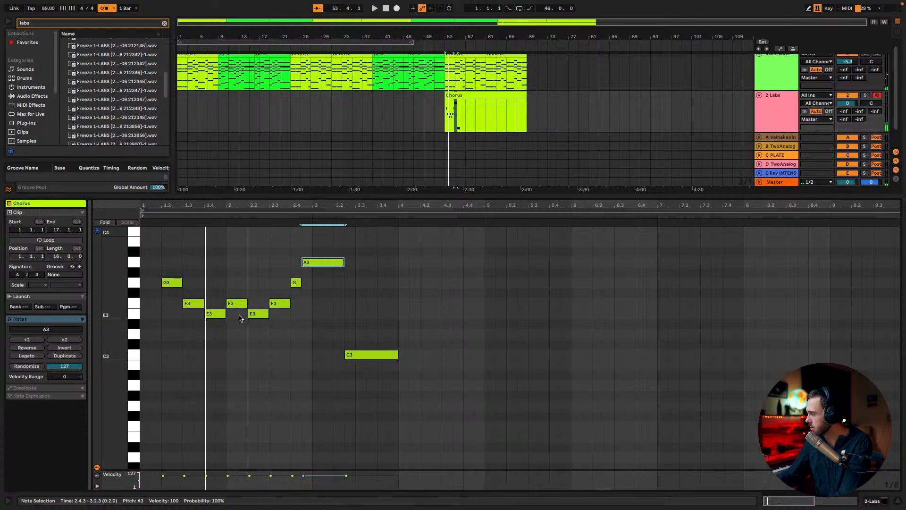
pyautogui.press('space')
pyautogui.press('space')
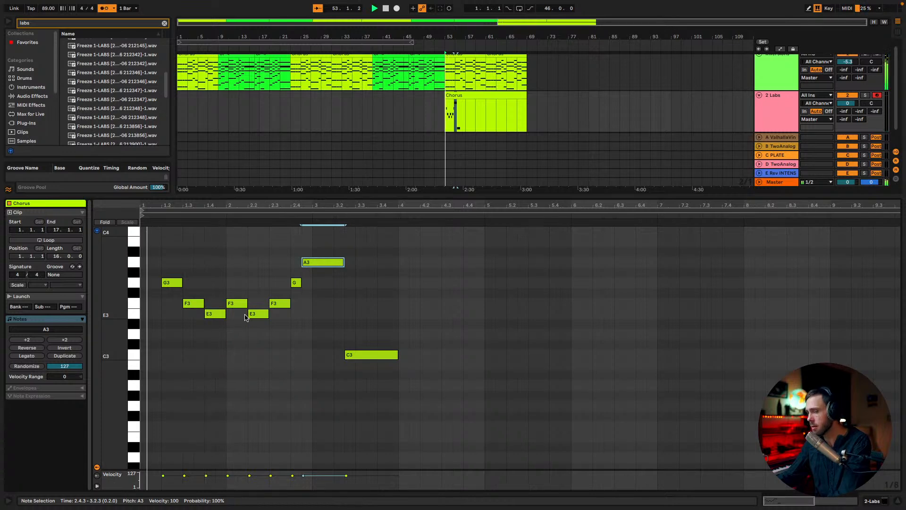
pyautogui.press('space')
pyautogui.moveTo(203, 304)
pyautogui.mouseDown()
pyautogui.moveTo(193, 304)
pyautogui.moveTo(197, 314)
pyautogui.mouseUp()
pyautogui.press('space')
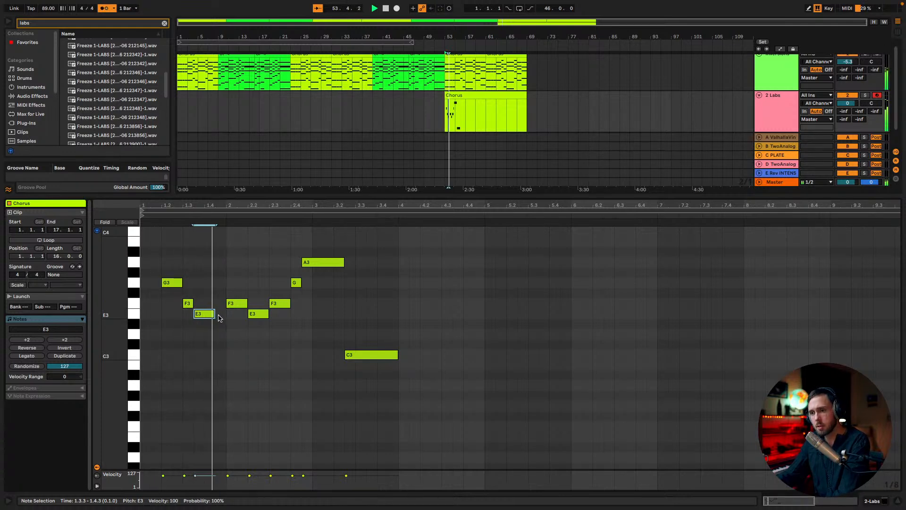
pyautogui.press('space')
pyautogui.moveTo(246, 303); pyautogui.dragTo(237, 303)
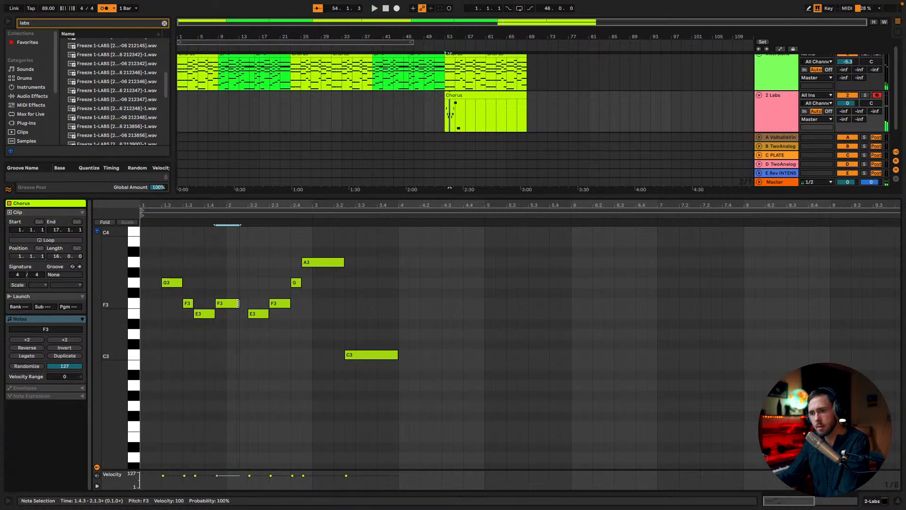
pyautogui.press('space')
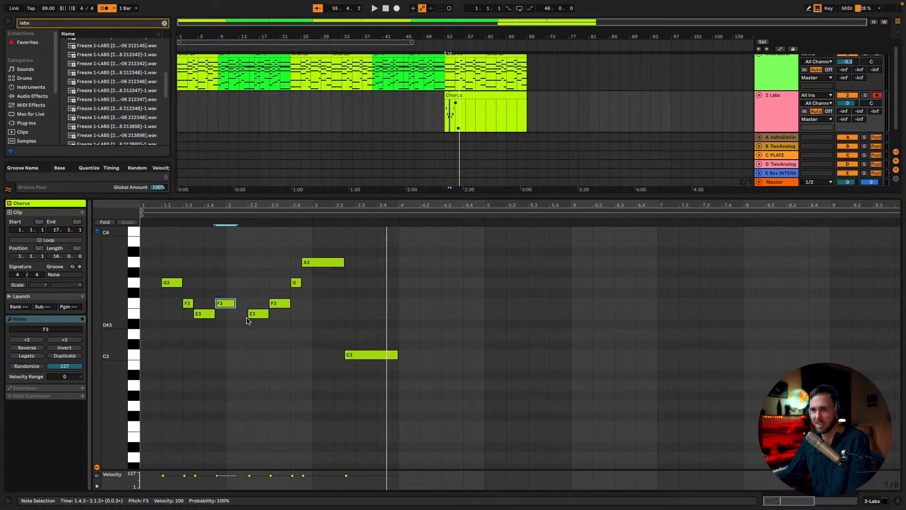
# Play the melody from the start of the chorus clip to check the new rhythm.
pyautogui.click(144, 287)
pyautogui.click(143, 286)
pyautogui.press('space')
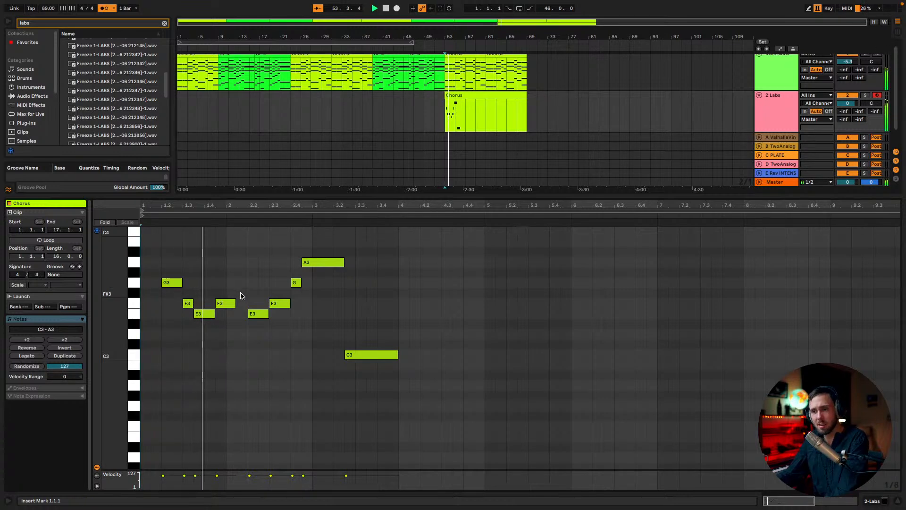
pyautogui.press('space')
pyautogui.press('space')
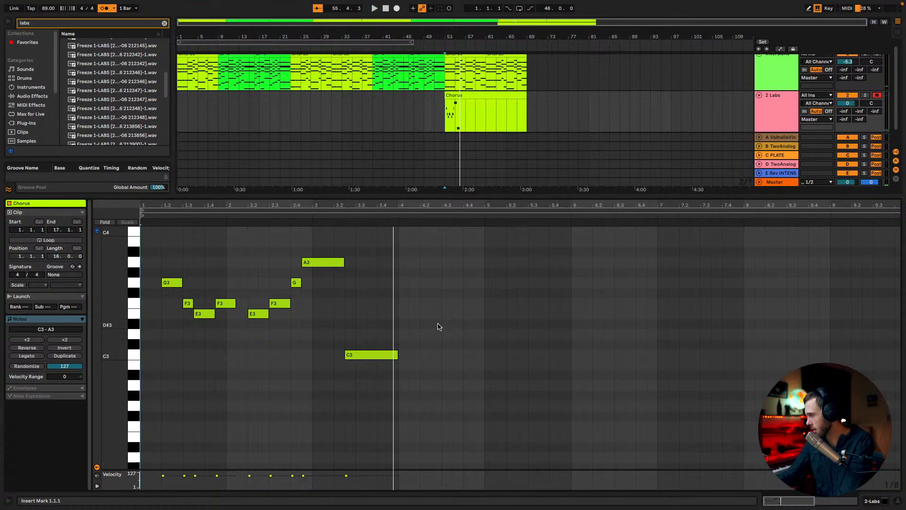
# Add an A2 note running from 3.4.1 to the start of bar 4.
pyautogui.doubleClick(389, 303)
pyautogui.moveTo(397, 302); pyautogui.dragTo(398, 303)
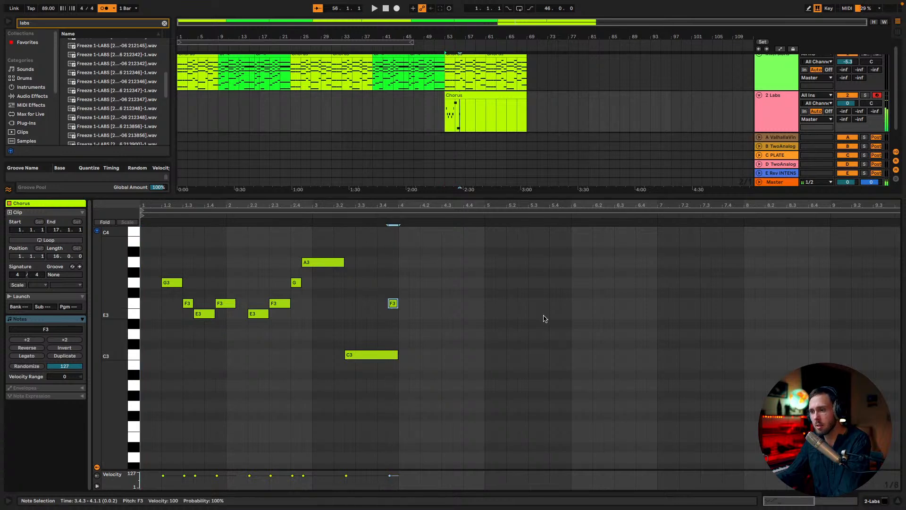
pyautogui.press('Down')
pyautogui.press('Down')
pyautogui.press('Down')
pyautogui.press('Down')
pyautogui.press('Down')
pyautogui.press('Down')
pyautogui.press('Down')
pyautogui.press('Down')
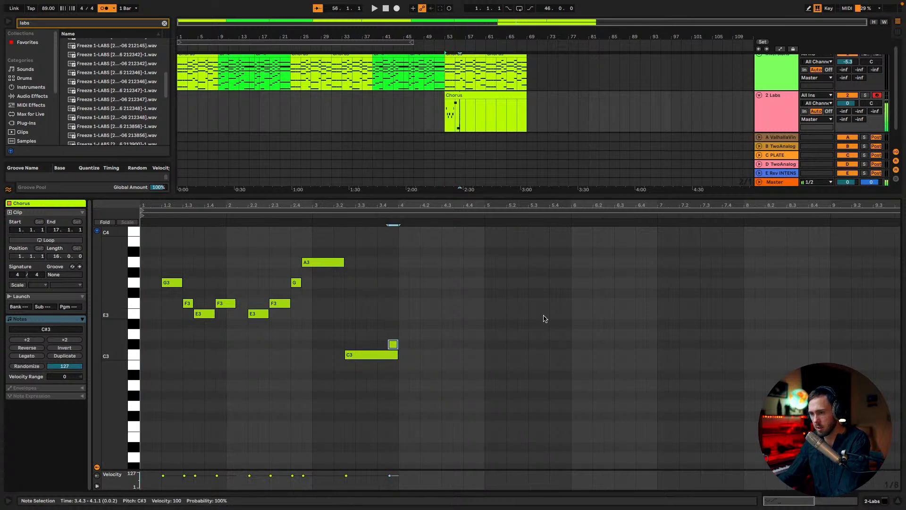
pyautogui.press('Left')
pyautogui.hotkey('shift', 'Right')
# Duplicate the A2 to the start of bar 4, raise the copy to E3 and play the phrase.
pyautogui.hotkey('ctrl', 'd')
pyautogui.press('Up')
pyautogui.press('Up')
pyautogui.press('Up')
pyautogui.press('Up')
pyautogui.press('Up')
pyautogui.press('Up')
pyautogui.press('Up')
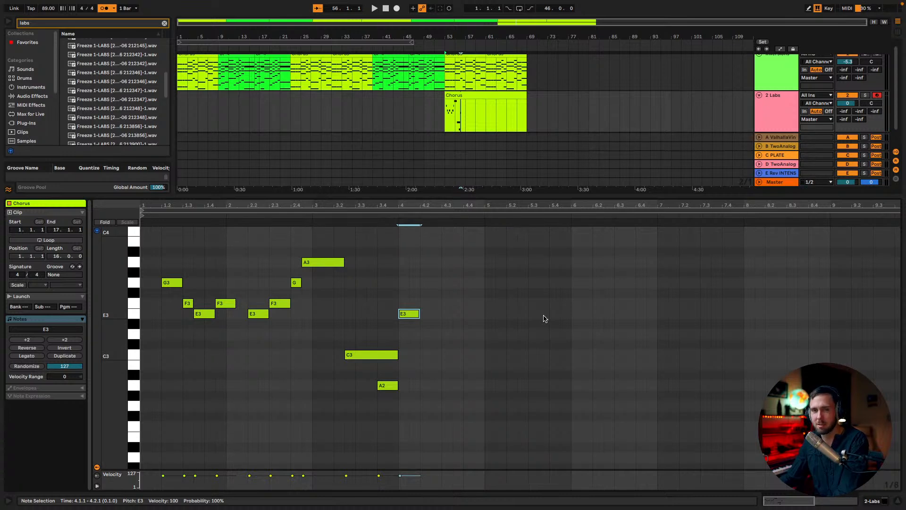
pyautogui.press('space')
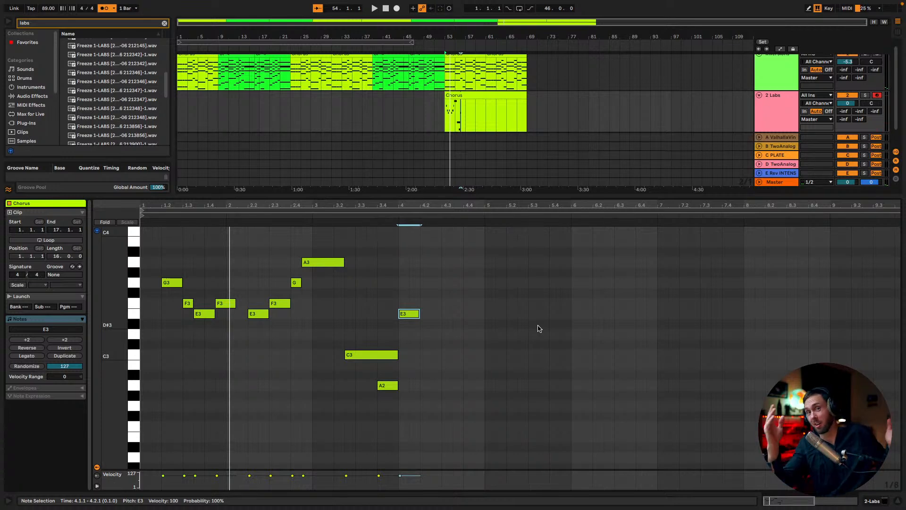
pyautogui.press('space')
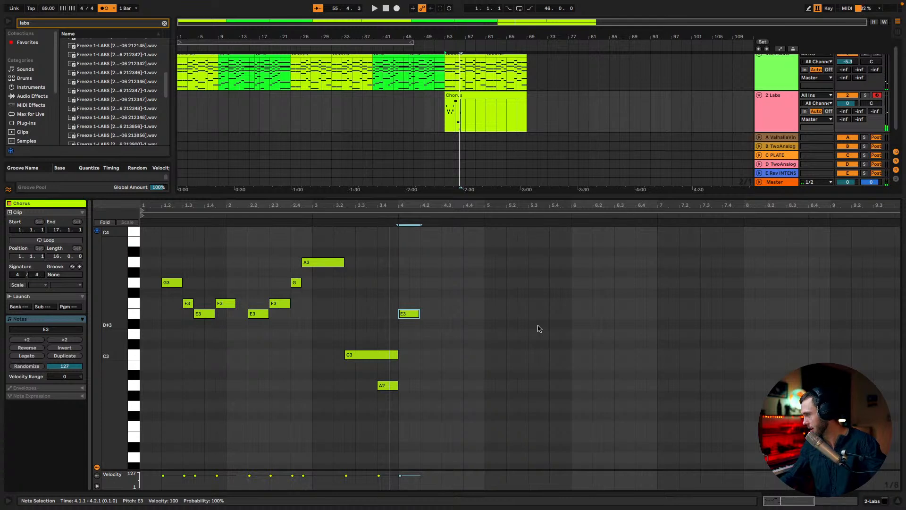
# Trim the A2 to start at 3.4.3 and shorten the E3 on beat 4.1 to an eighth note.
pyautogui.click(380, 386)
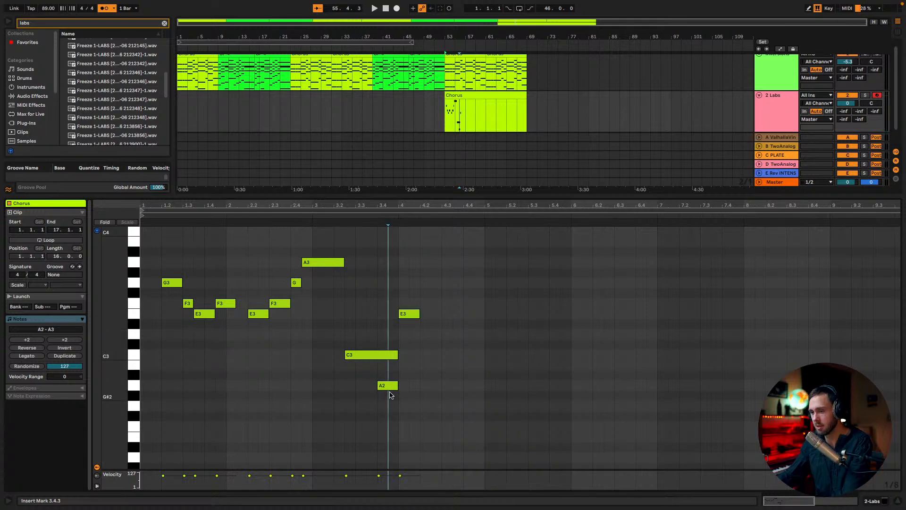
pyautogui.moveTo(379, 385); pyautogui.dragTo(389, 385)
pyautogui.click(408, 315)
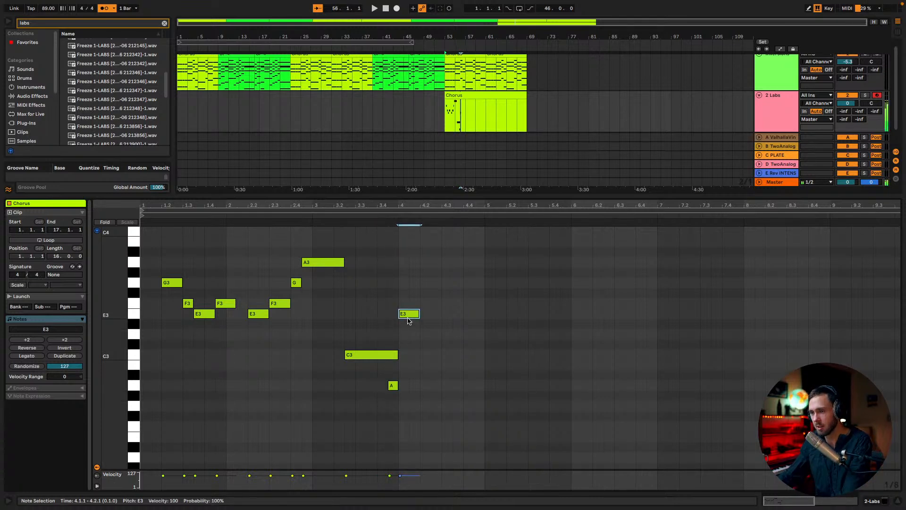
pyautogui.hotkey('shift', 'Left')
# Duplicate the short E3 twice, raising the copies to F3 at 4.1.3 and G3 at 4.2.1, and play the phrase.
pyautogui.hotkey('ctrl', 'd')
pyautogui.press('Up')
pyautogui.hotkey('ctrl', 'd')
pyautogui.press('Up')
pyautogui.press('Up')
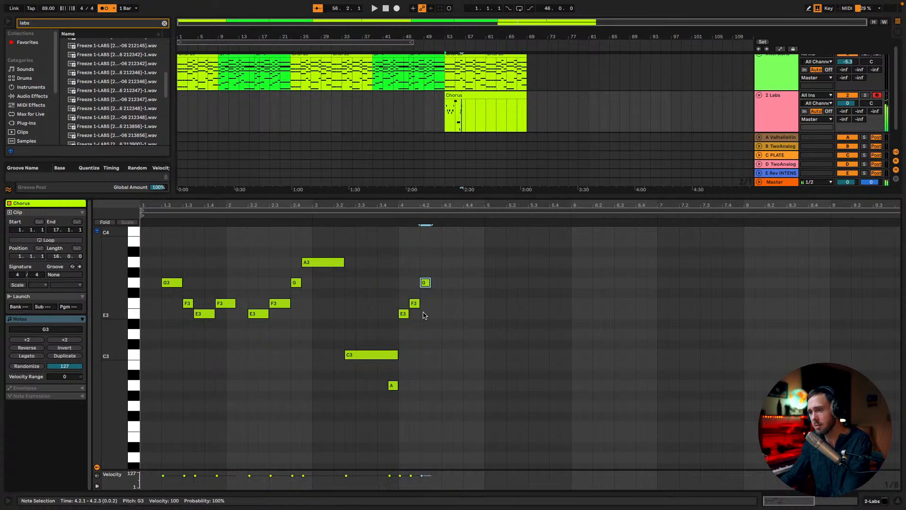
pyautogui.press('space')
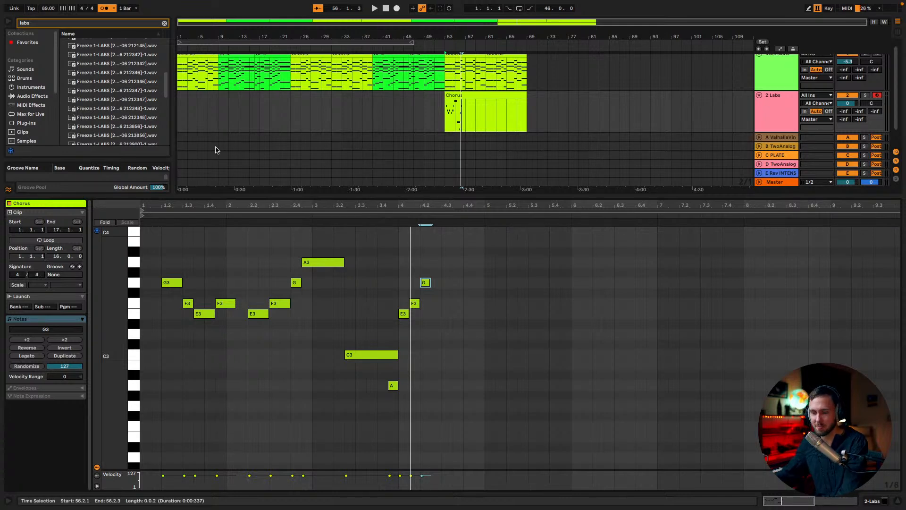
# Play the melody and lengthen the F3 on beat 1.3 to a full beat, moving the E3 to 1.4.1 and the next F3 to 2.1.1.
pyautogui.click(143, 246)
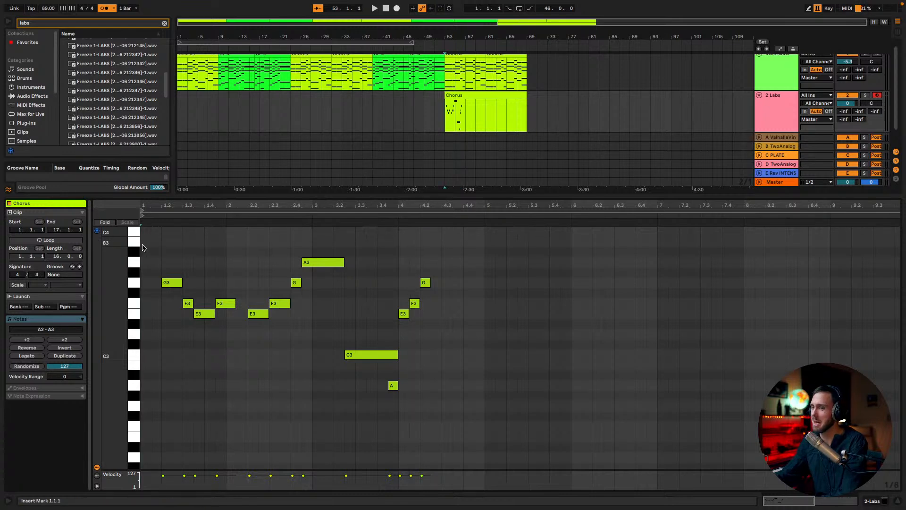
pyautogui.press('space')
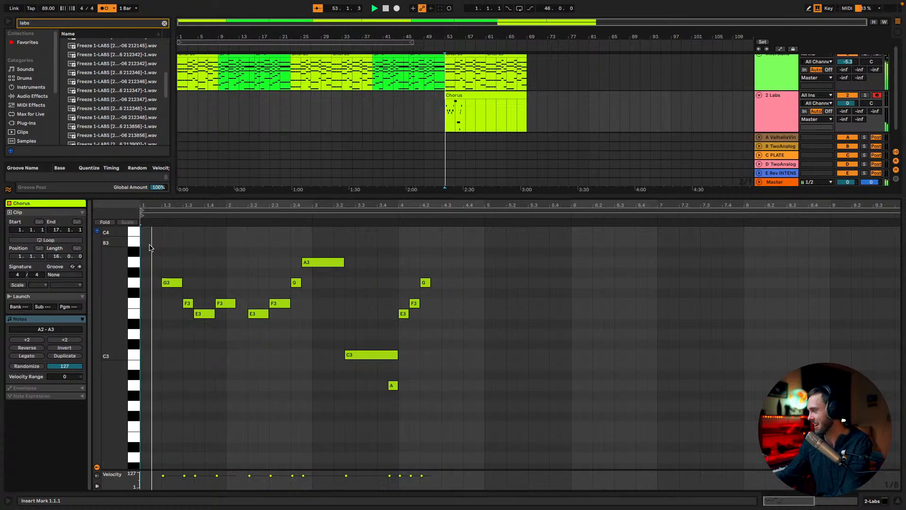
pyautogui.press('space')
pyautogui.press('space')
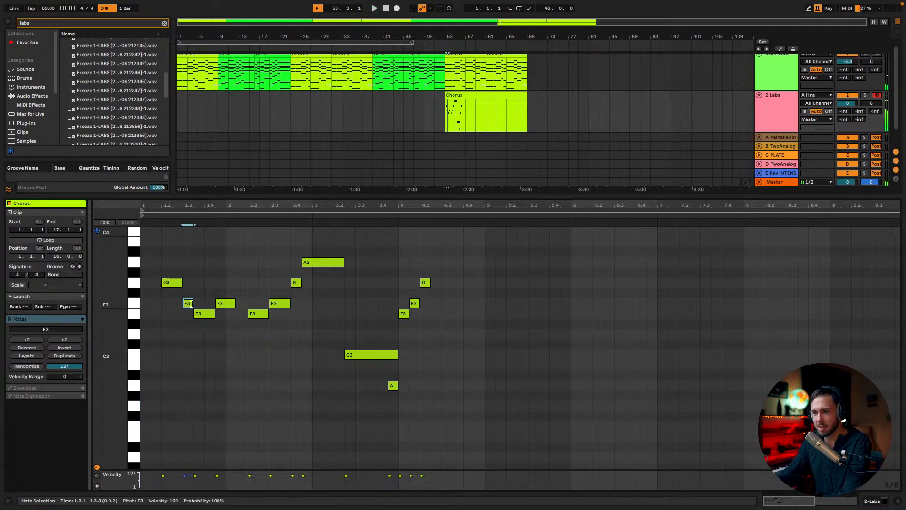
pyautogui.moveTo(204, 318); pyautogui.dragTo(239, 309)
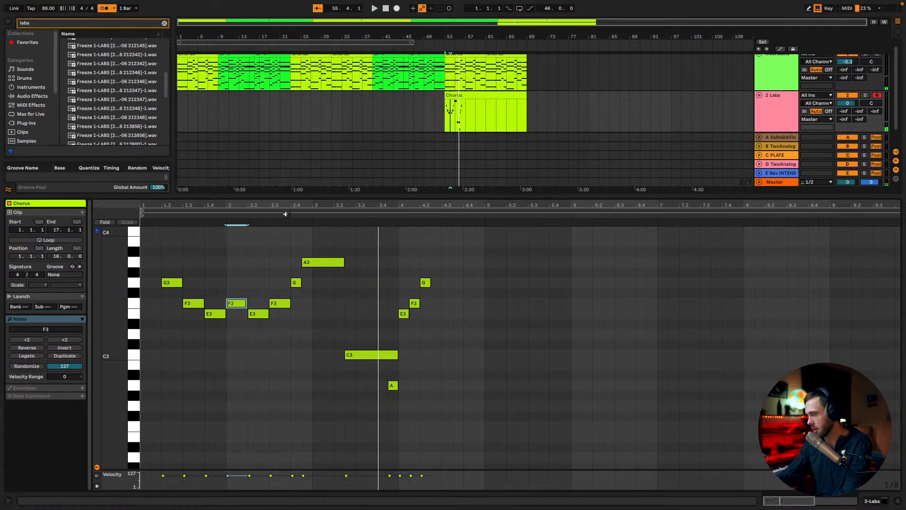
pyautogui.click(310, 217)
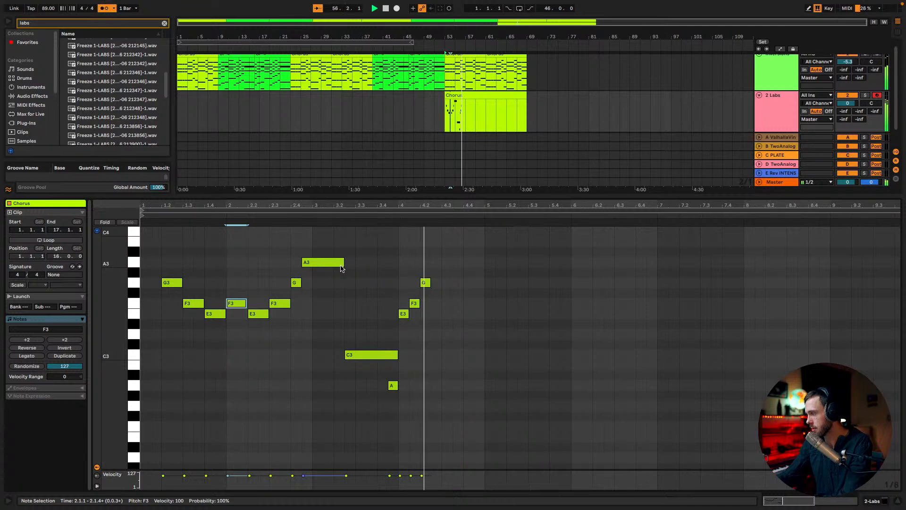
pyautogui.press('space')
# Extend the G3 to beat 4.3 and add F3 at 4.3.1, E3 at 4.4.1, D3 at 4.4.3, C3 at 5.1.1 and a long E3 from 5.1.3.
pyautogui.click(403, 313)
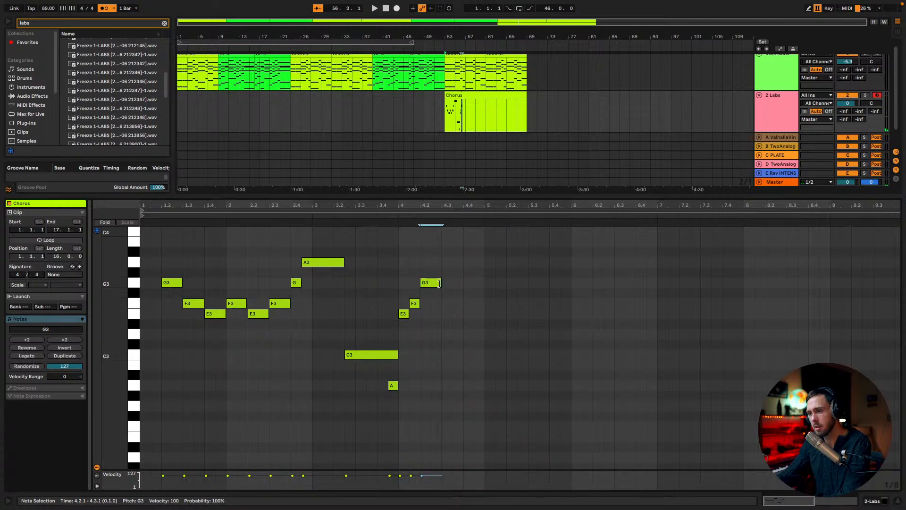
pyautogui.doubleClick(450, 303)
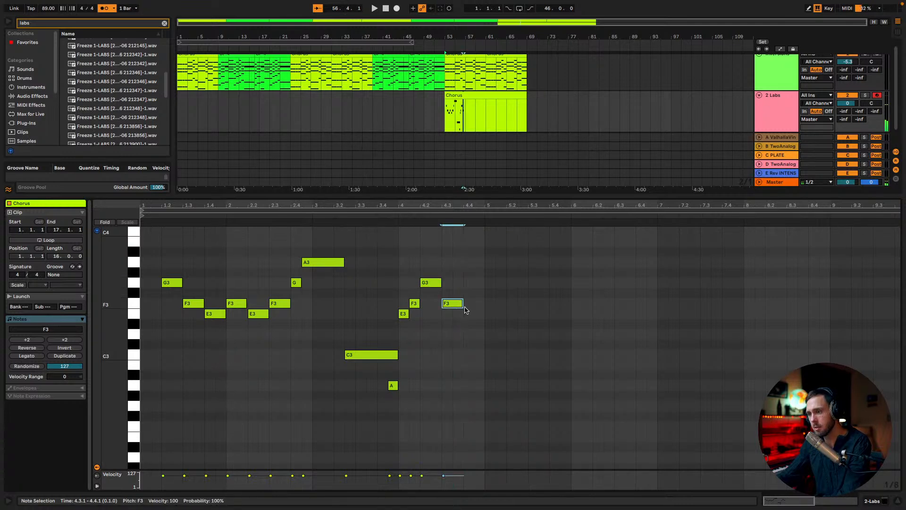
pyautogui.doubleClick(490, 354)
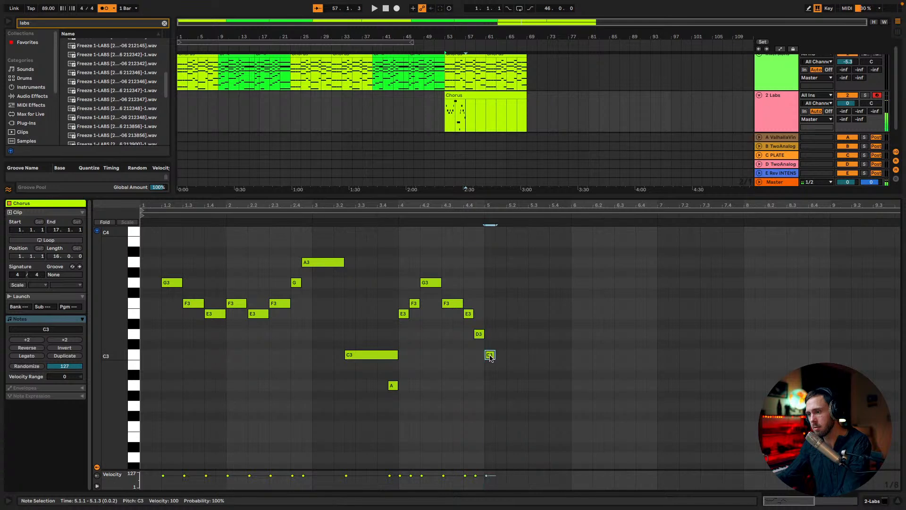
pyautogui.doubleClick(501, 314)
pyautogui.moveTo(508, 314); pyautogui.dragTo(528, 314)
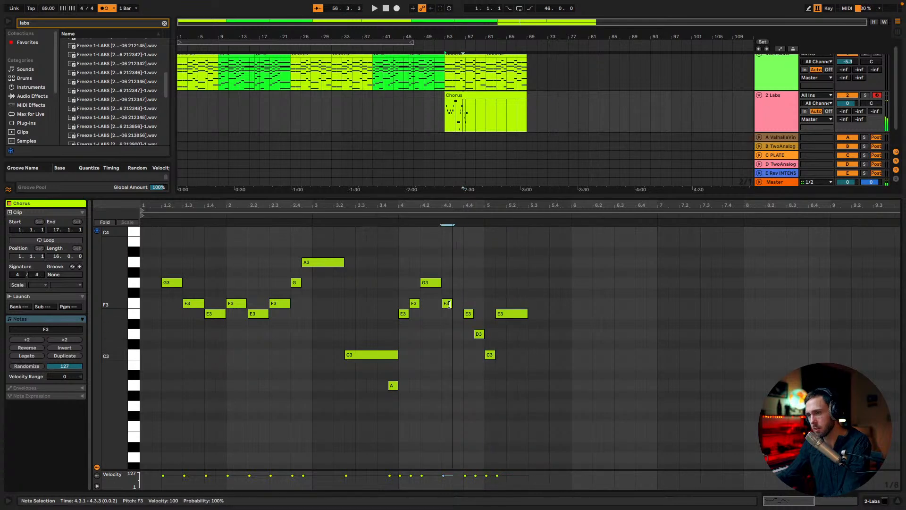
# Shorten the F3 on beat 4.3 to an eighth note and move the following E3, D3, C3 and long E3 an eighth earlier.
pyautogui.moveTo(494, 365); pyautogui.dragTo(469, 318)
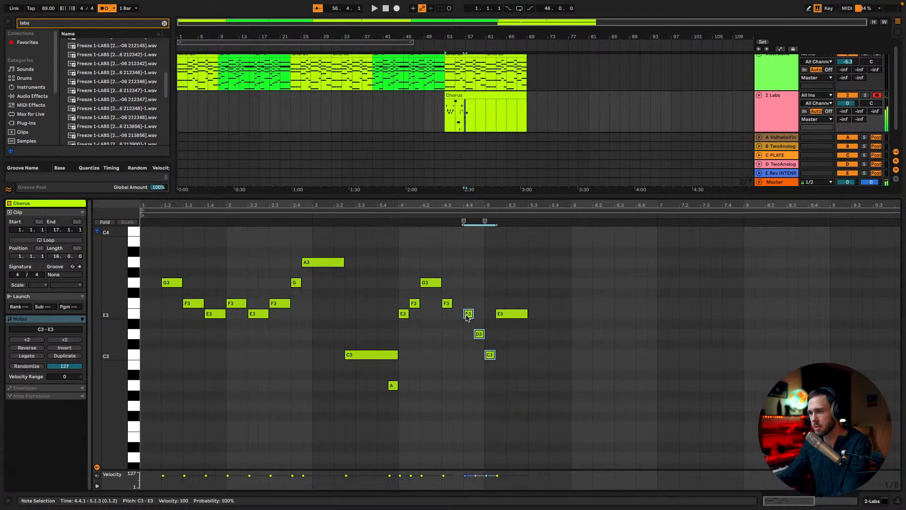
pyautogui.press('Left')
pyautogui.click(500, 313)
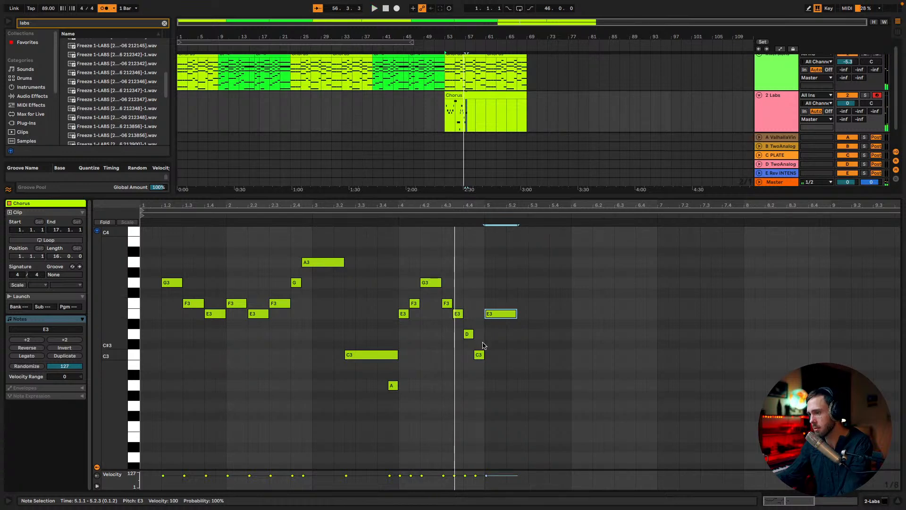
# Shorten the G3 on beat 4.2 to an eighth note, start the next F3 at 4.2.3 and play the melody.
pyautogui.click(392, 385)
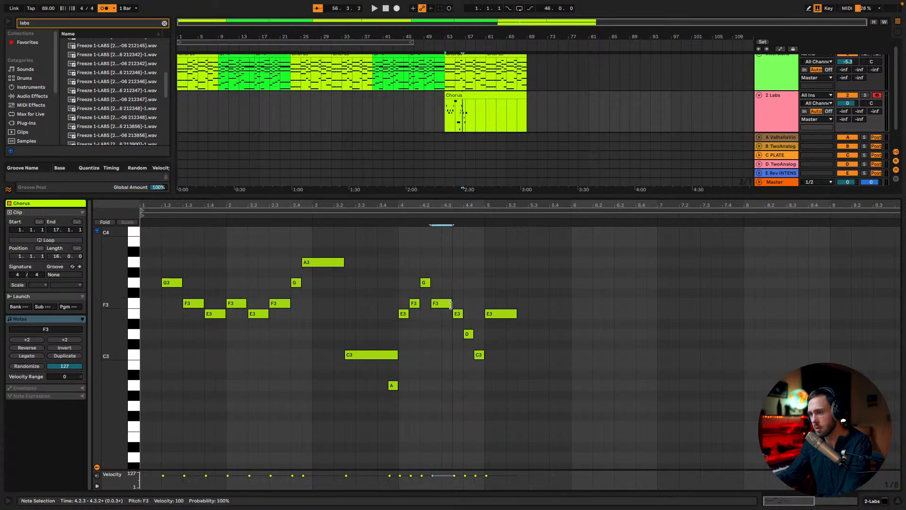
pyautogui.click(501, 316)
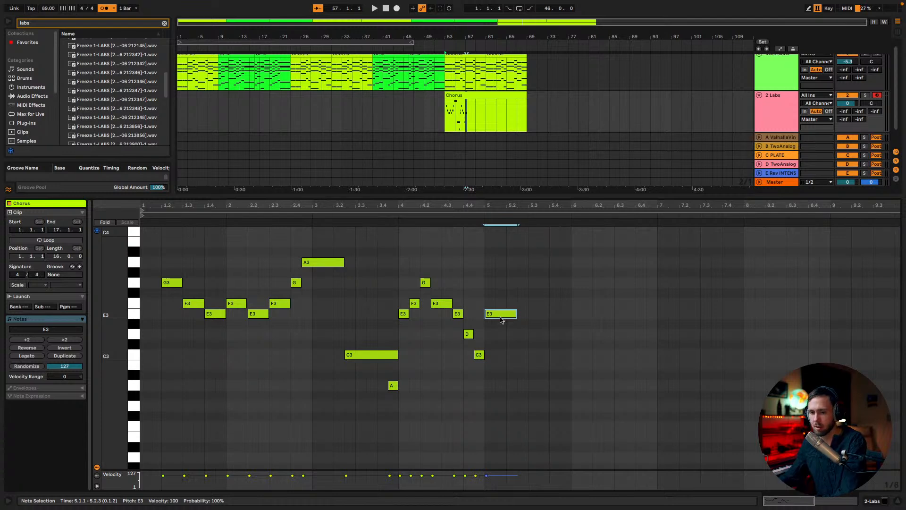
pyautogui.press('space')
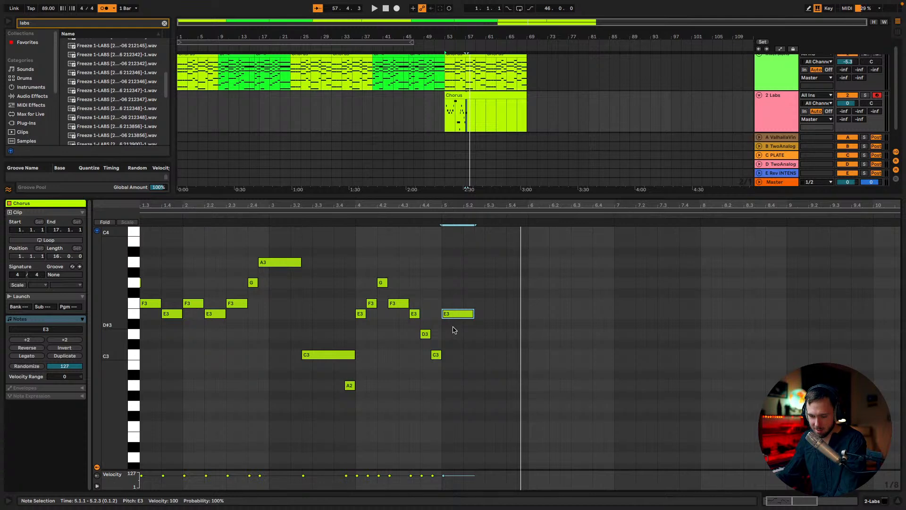
# Extend the long E3 at the start of bar 5 to end at 5.3.1.
pyautogui.moveTo(476, 315); pyautogui.dragTo(490, 318)
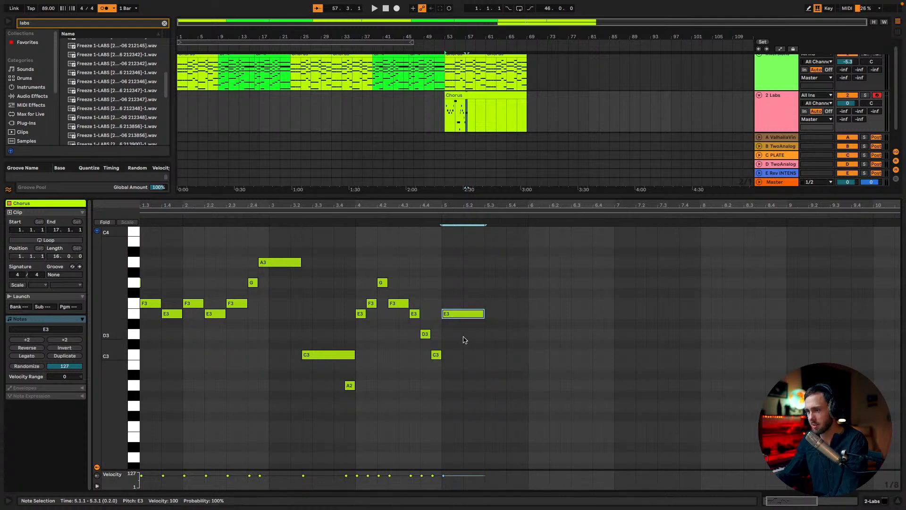
pyautogui.scroll(-3, 470, 404)
pyautogui.scroll(3, 470, 392)
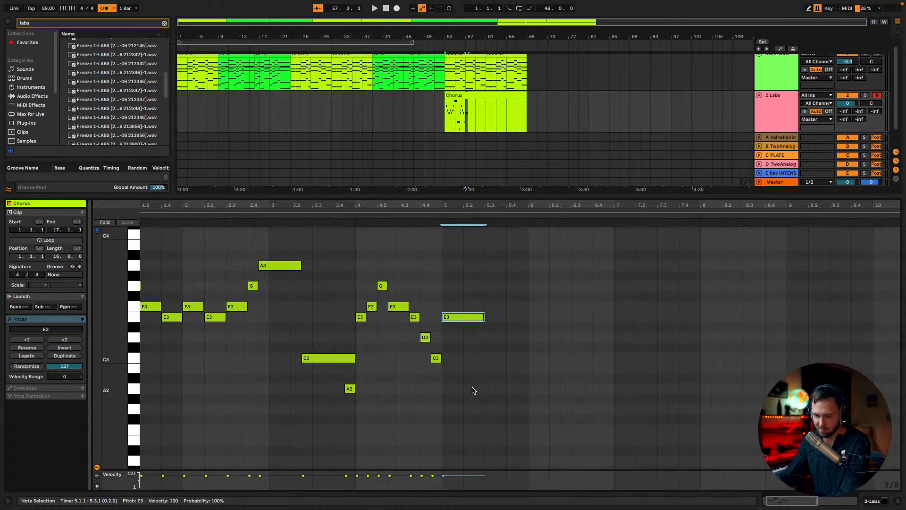
pyautogui.scroll(-1, 475, 380)
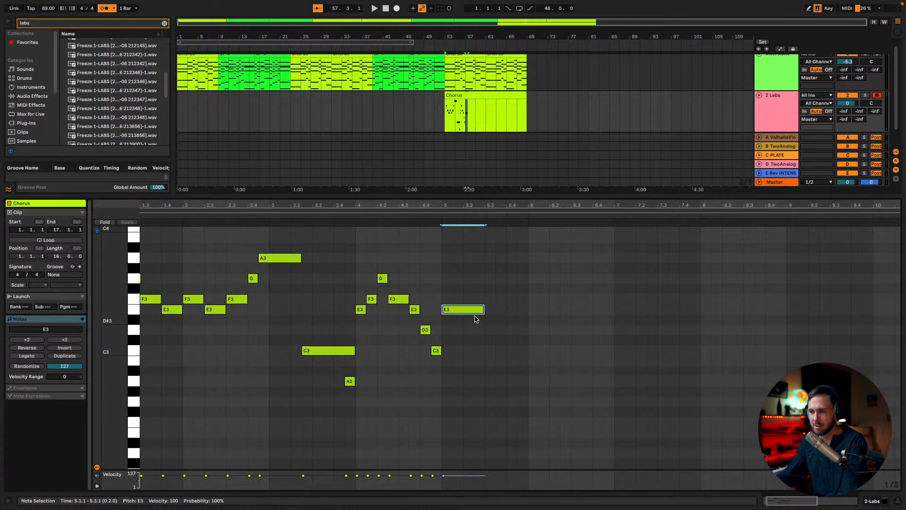
# Play the melody and add eighth notes E3, F3, E3, D3, C3, D3 from bar 6, ending on a G3 from 6.4.1 to 7.1.3.
pyautogui.press('space')
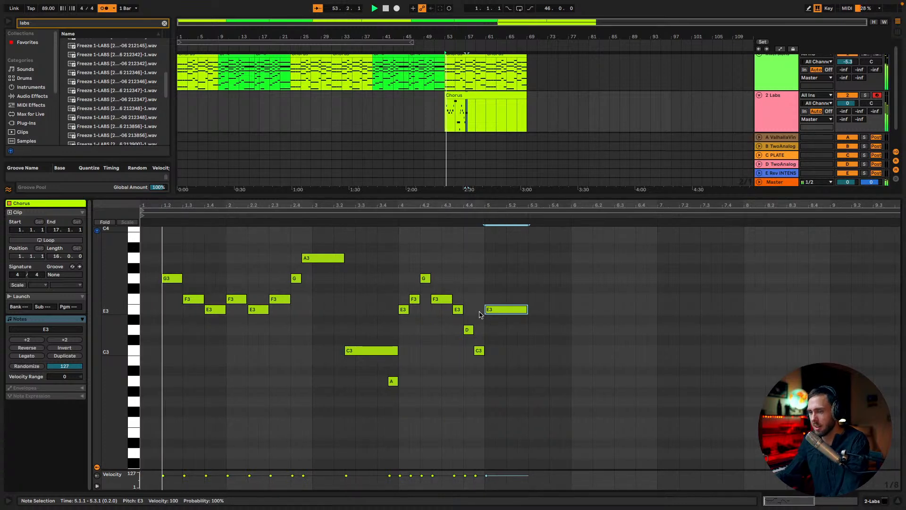
pyautogui.doubleClick(537, 310)
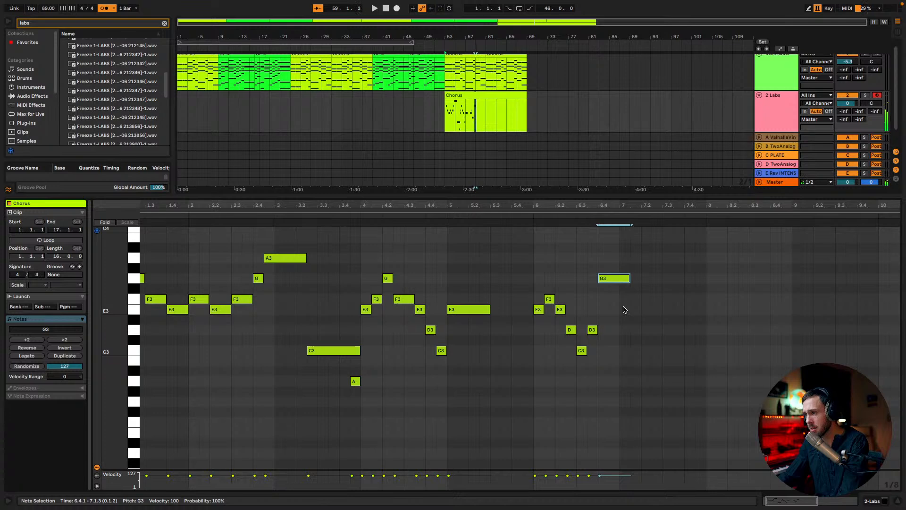
# Continue the melody after the G3 with duplicated half notes descending F3, E3, D3, ending at 8.4.1, and play it.
pyautogui.hotkey('ctrl', 'd')
pyautogui.press('Down')
pyautogui.press('Down')
pyautogui.hotkey('ctrl', 'd')
pyautogui.press('Down')
pyautogui.hotkey('ctrl', 'd')
pyautogui.press('Down')
pyautogui.press('Down')
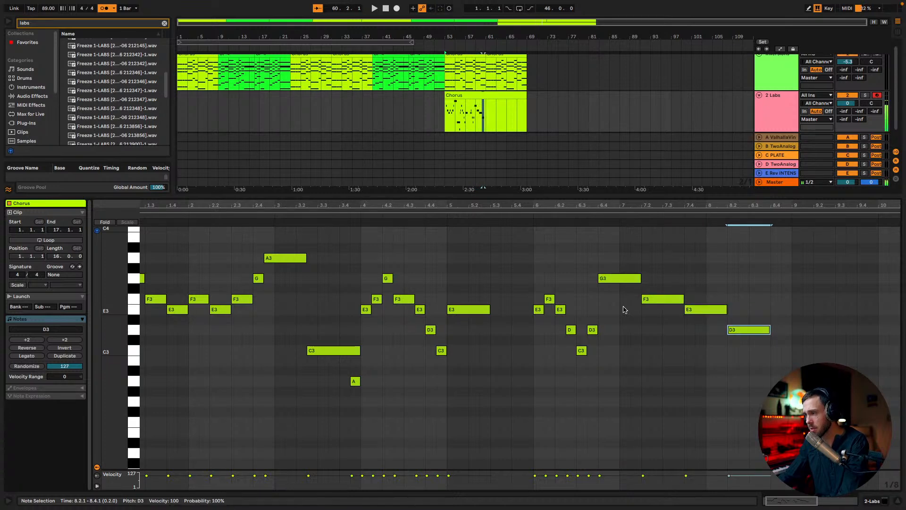
pyautogui.press('space')
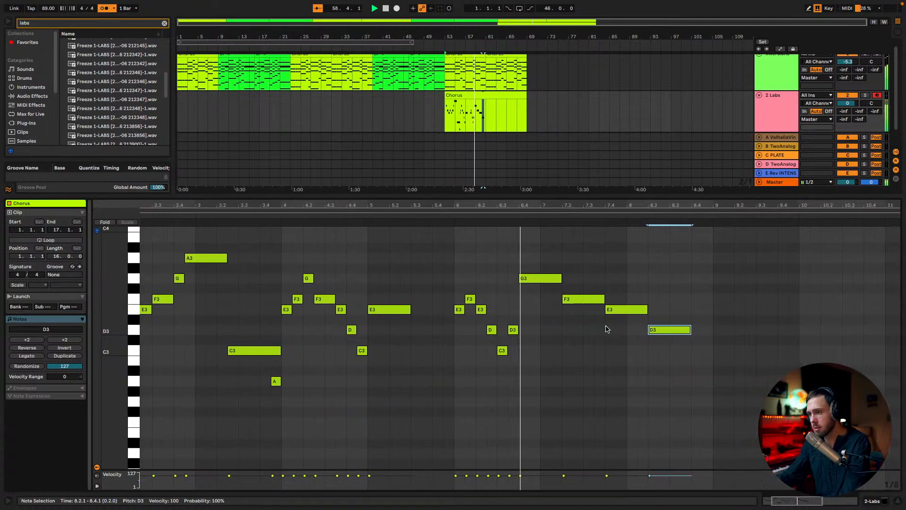
# Lengthen the D3 at 6.2.3 to a quarter note, shift the following C3, D3, G3 and F3 an eighth later, and play the melody.
pyautogui.click(439, 310)
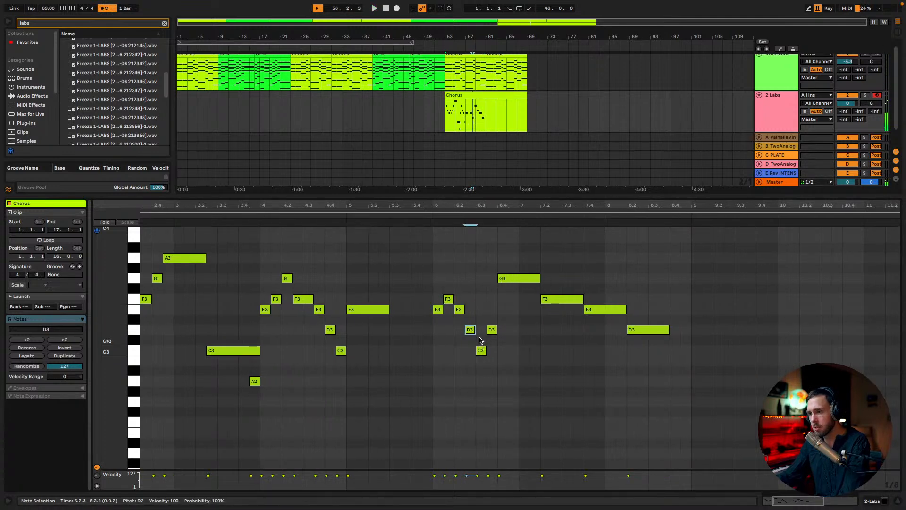
pyautogui.moveTo(481, 351); pyautogui.dragTo(503, 337)
pyautogui.moveTo(525, 278); pyautogui.dragTo(536, 278)
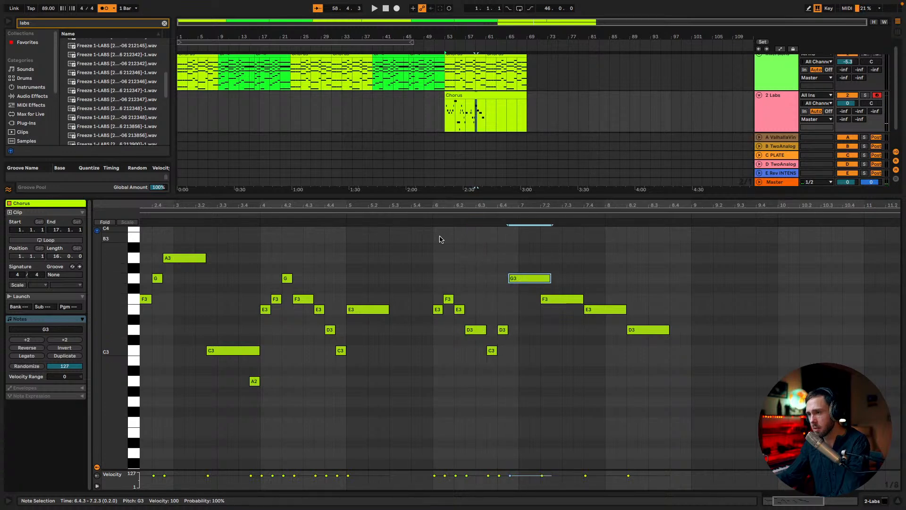
pyautogui.click(428, 214)
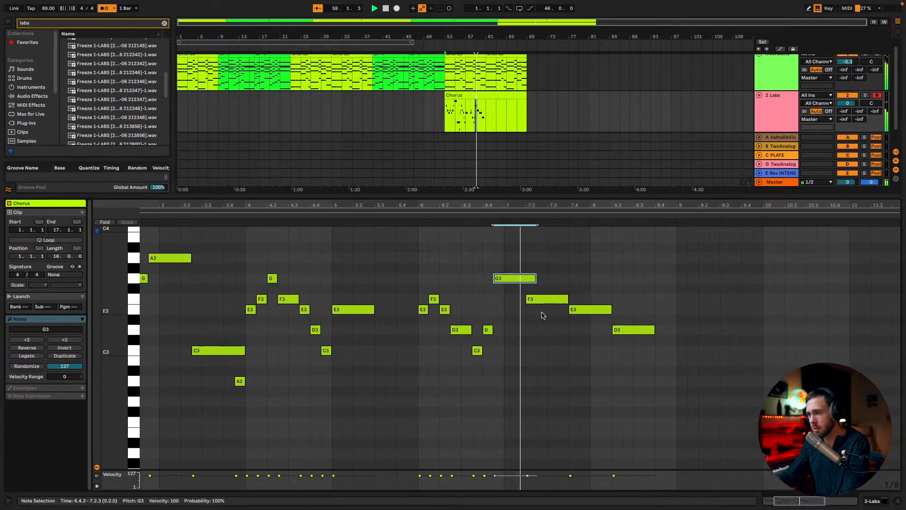
pyautogui.moveTo(532, 303); pyautogui.dragTo(542, 304)
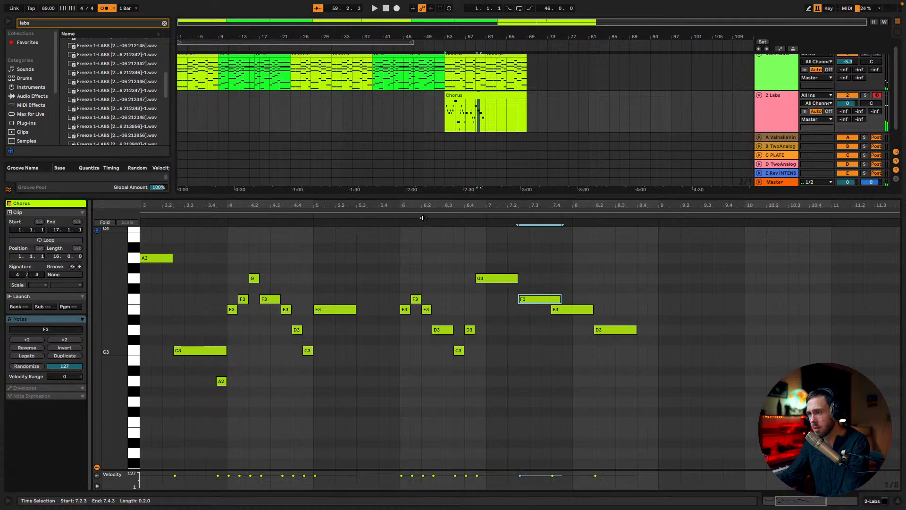
pyautogui.click(399, 215)
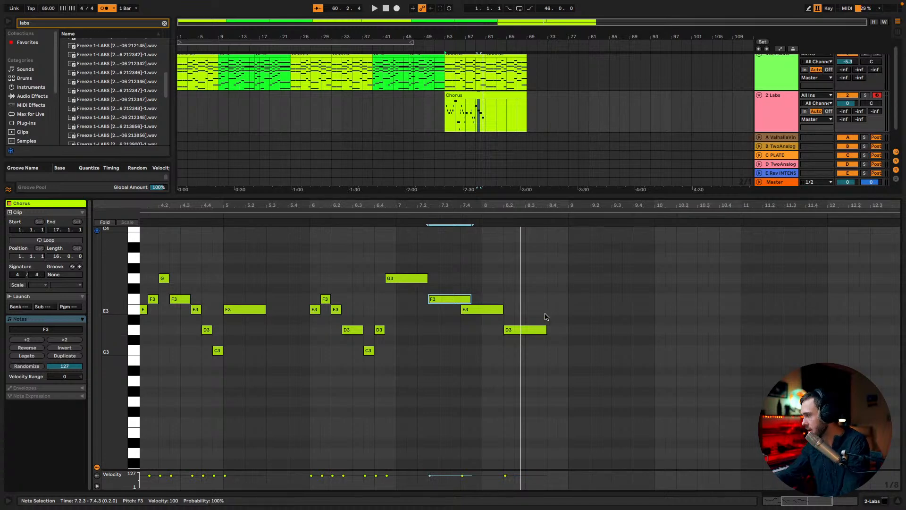
pyautogui.press('space')
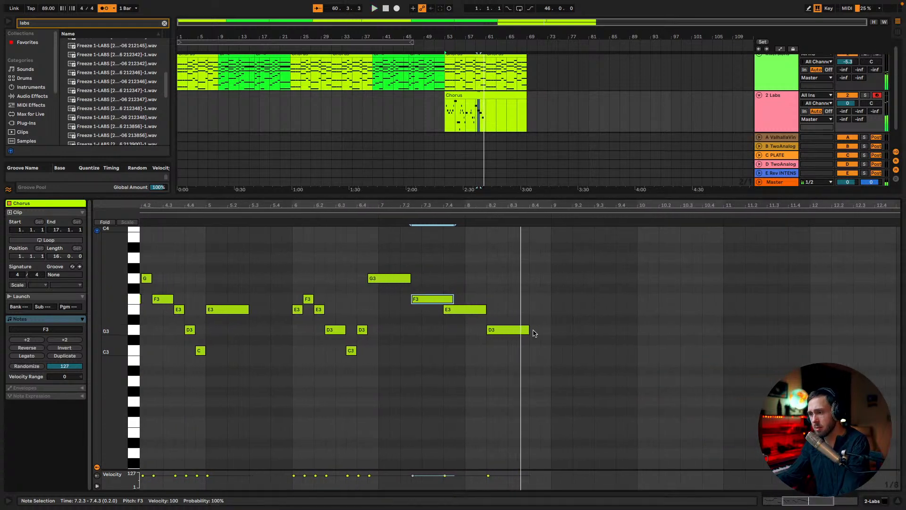
# Copy the last D3 down to a C3 spanning 8.3.3 to 9.1.3 and play the melody.
pyautogui.moveTo(506, 332); pyautogui.dragTo(541, 350)
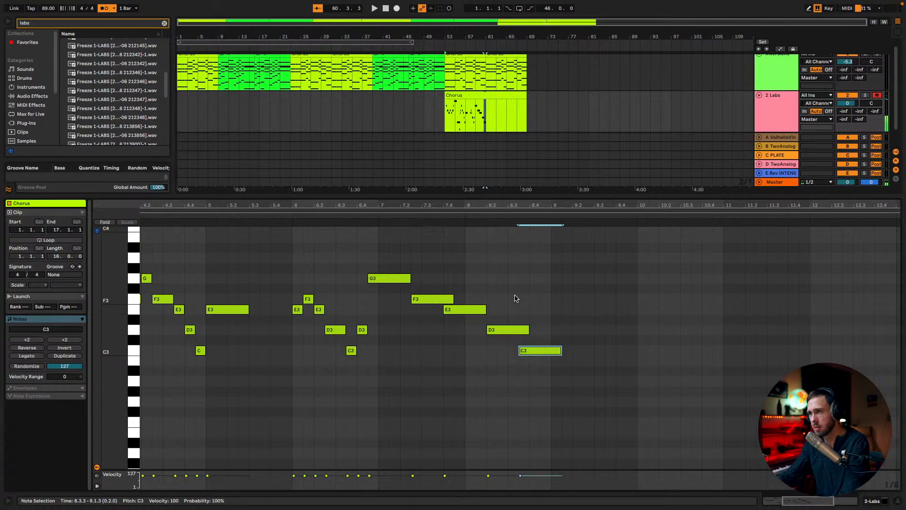
pyautogui.press('space')
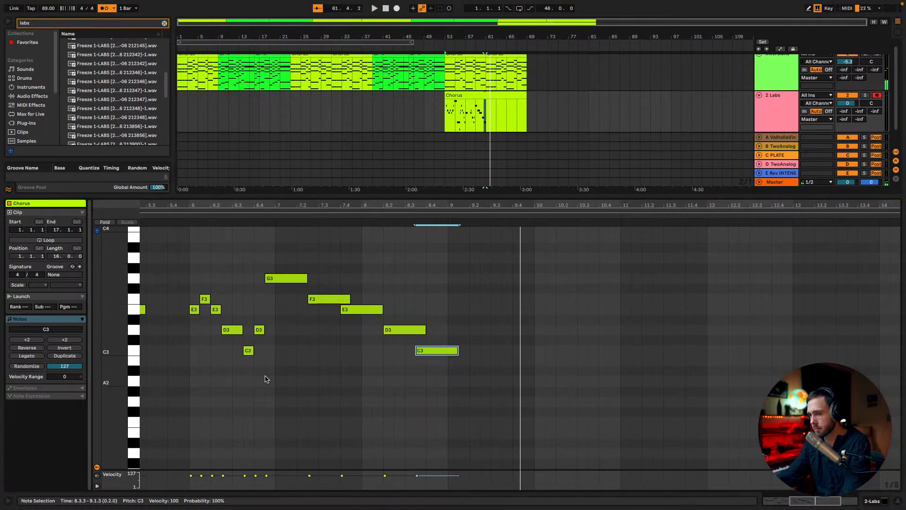
pyautogui.press('space')
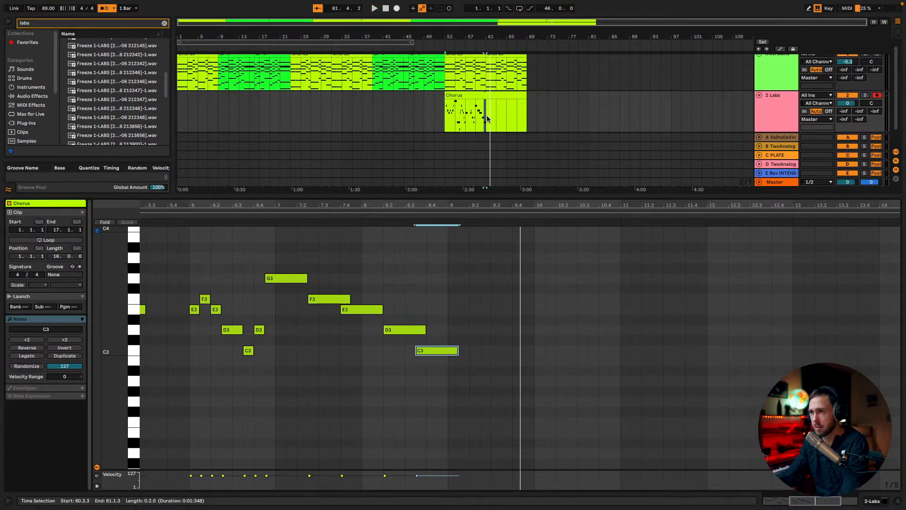
# Insert a new audio track below the Labs track.
pyautogui.scroll(1, 489, 115)
pyautogui.click(481, 114)
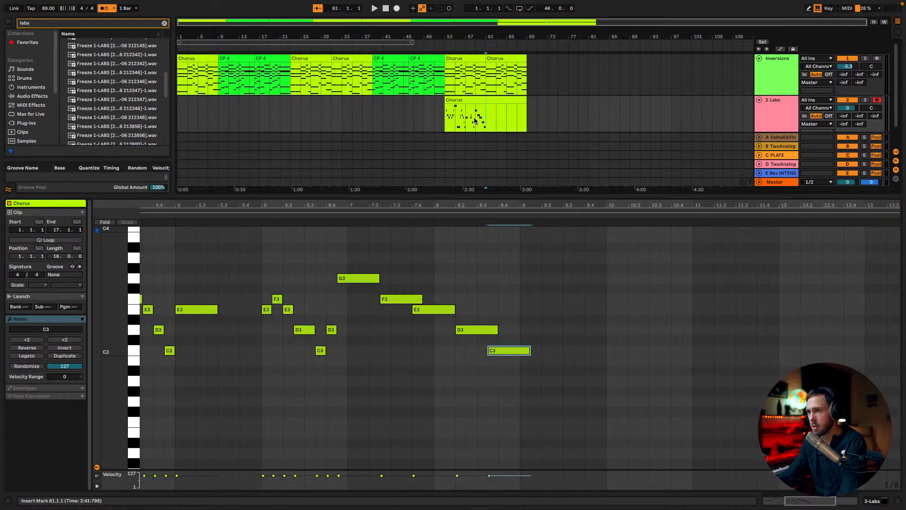
pyautogui.scroll(-1, 481, 115)
pyautogui.rightClick(785, 124)
pyautogui.click(806, 126)
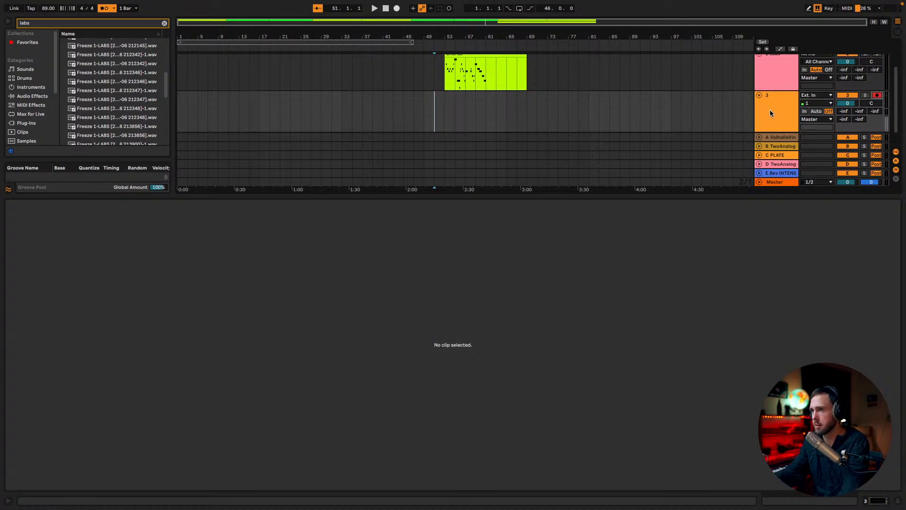
# Record a short test take on audio track 3 from bar 51 to bar 53 and lower the preview volume to -15 dB.
pyautogui.click(397, 9)
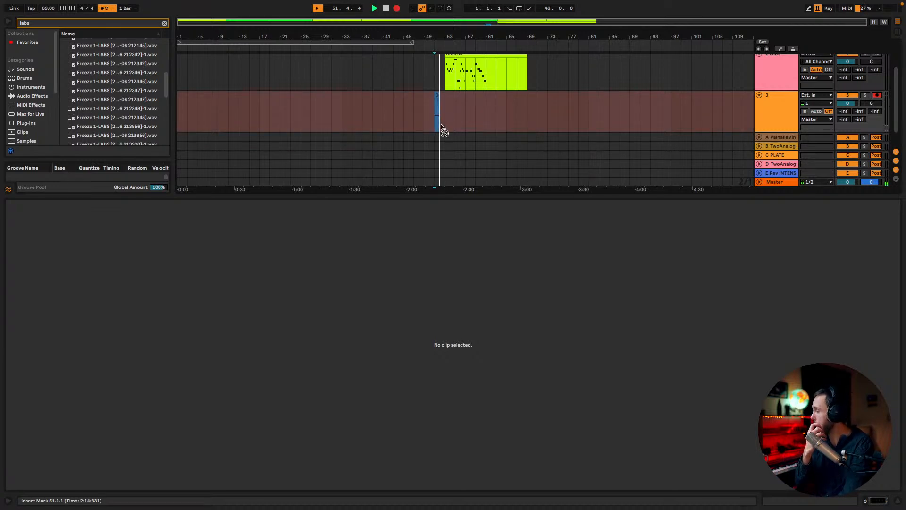
pyautogui.press('Tab')
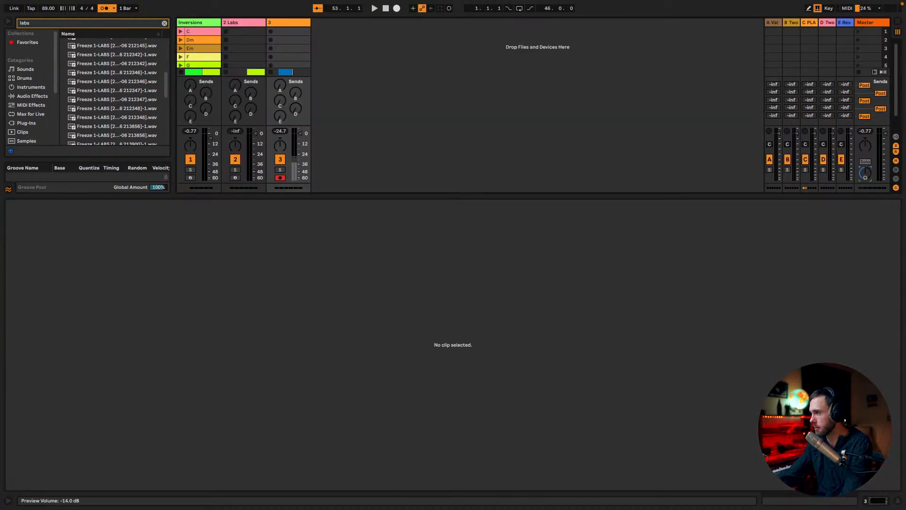
pyautogui.press('Tab')
pyautogui.moveTo(448, 21); pyautogui.dragTo(588, 27)
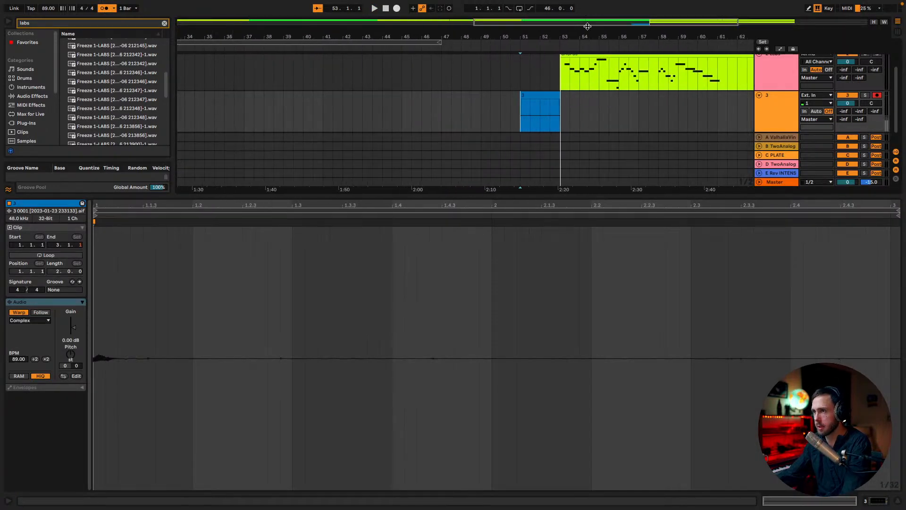
# Record a vocal take of the chorus melody on track 3 from 52.3.1 to the start of bar 61, restarting after a false start.
pyautogui.click(396, 8)
pyautogui.press('space')
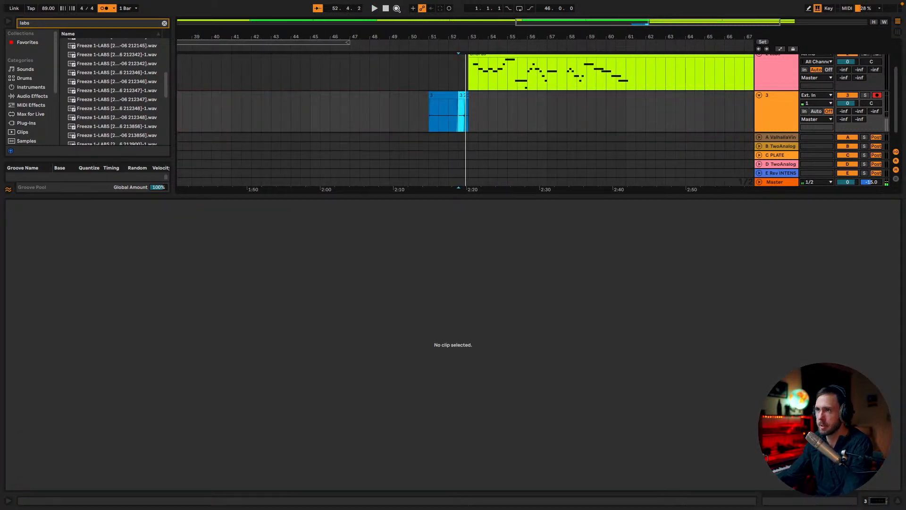
pyautogui.click(397, 9)
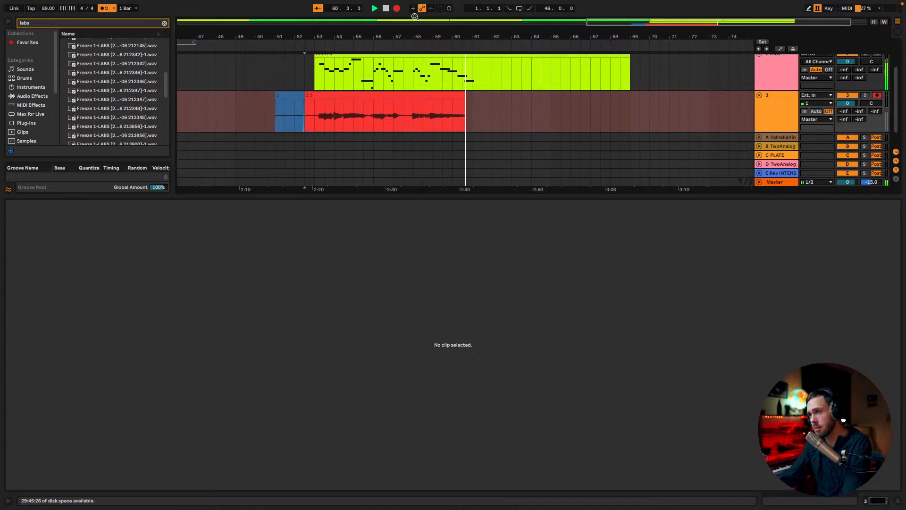
pyautogui.press('F9')
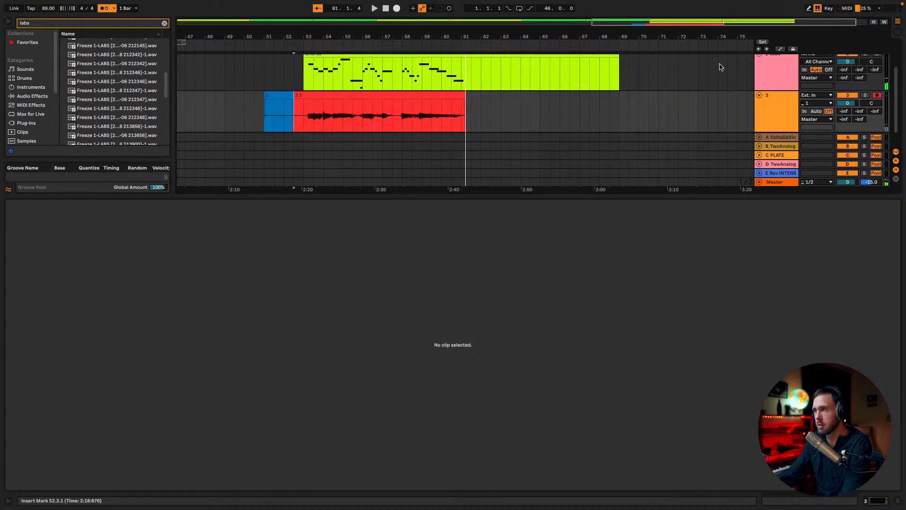
# Insert two more audio tracks, 4 and 5, below track 3.
pyautogui.scroll(-1, 720, 67)
pyautogui.rightClick(780, 123)
pyautogui.click(808, 126)
pyautogui.rightClick(786, 118)
pyautogui.click(802, 125)
pyautogui.scroll(2, 522, 96)
pyautogui.scroll(-1, 360, 89)
# Record a second vocal take on track 4 from 52.3.1 to bar 61, restarting after a false start.
pyautogui.click(300, 88)
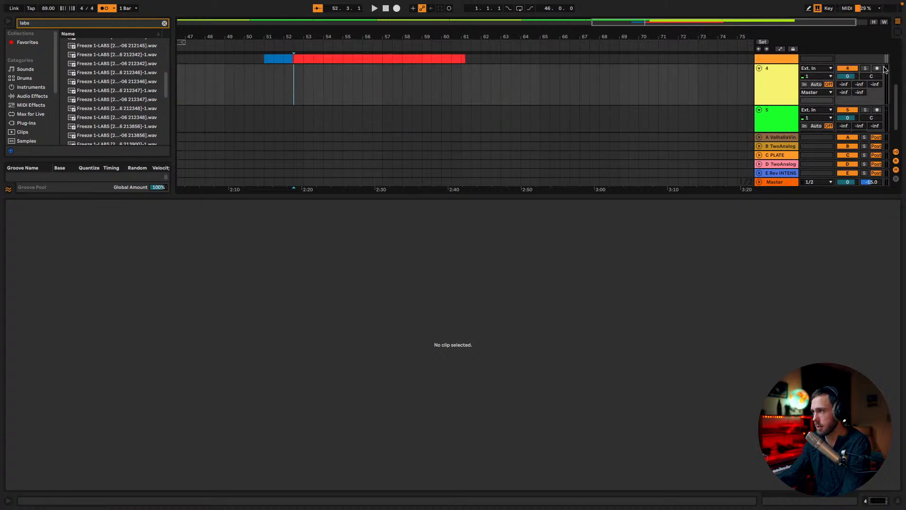
pyautogui.press('F9')
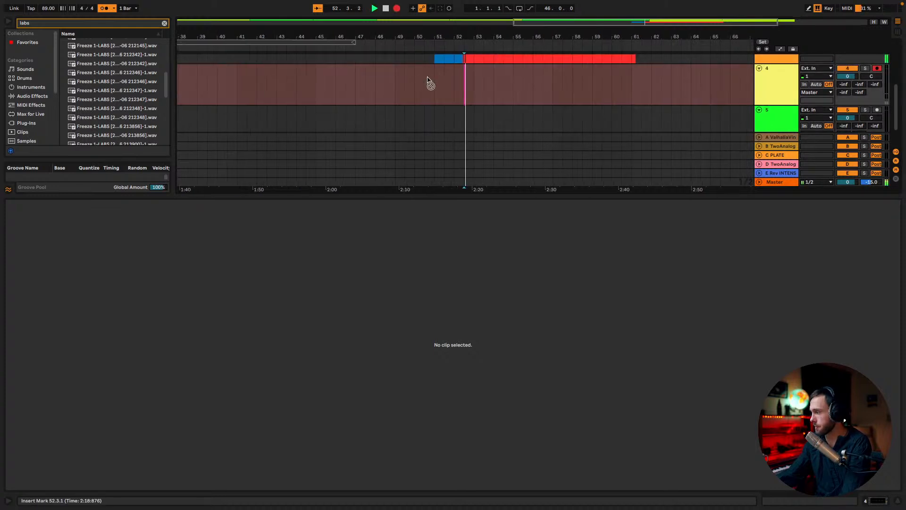
pyautogui.scroll(2, 441, 95)
pyautogui.press('space')
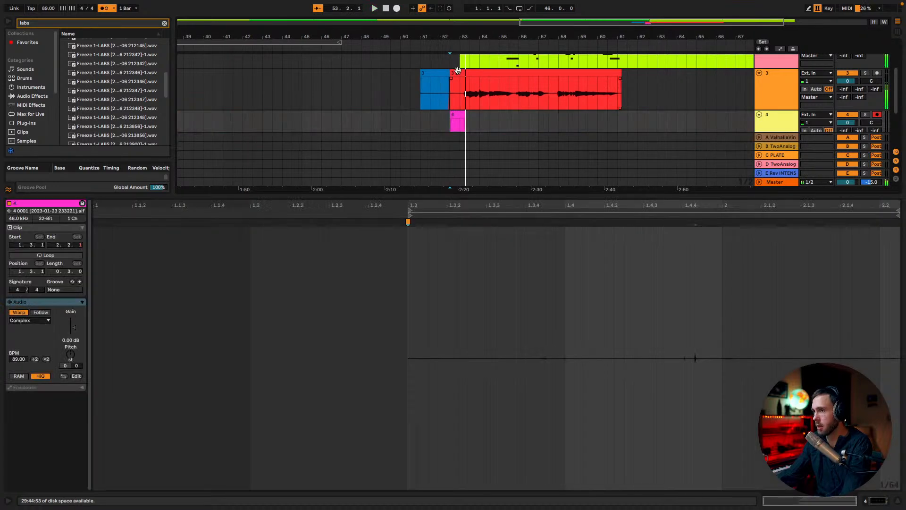
pyautogui.press('F9')
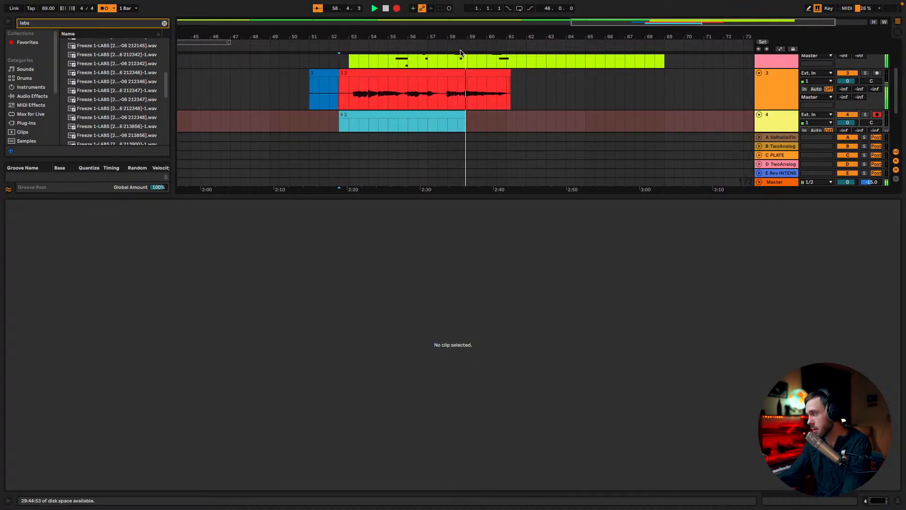
pyautogui.scroll(2, 484, 78)
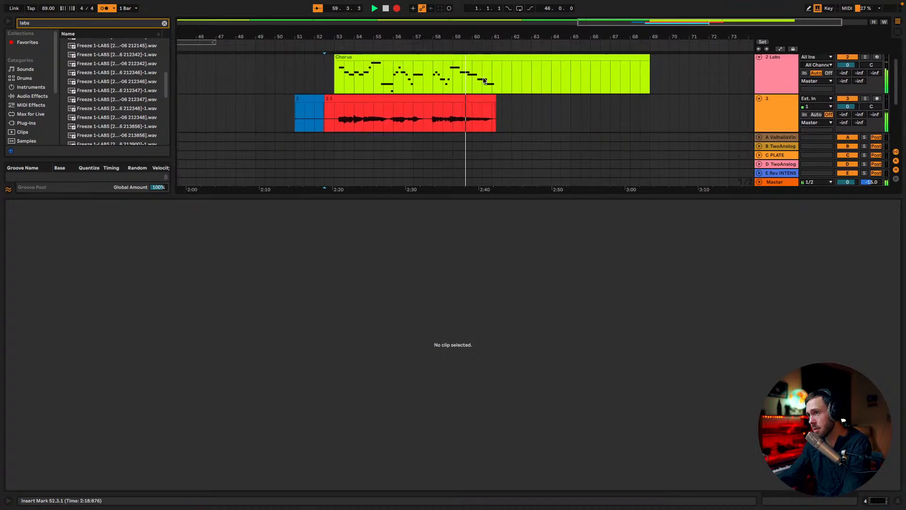
pyautogui.scroll(1, 485, 83)
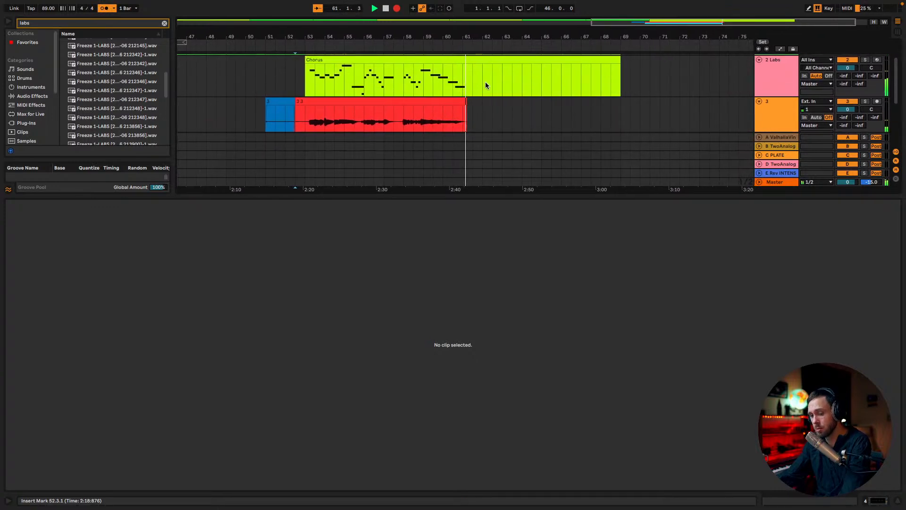
pyautogui.press('space')
# Arm audio track 5 for recording and mute the takes on tracks 3 and 4.
pyautogui.scroll(-3, 485, 96)
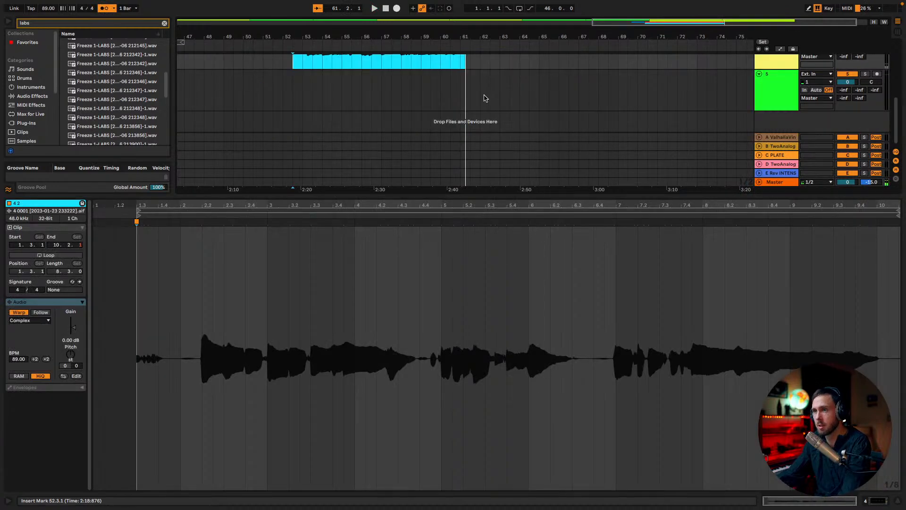
pyautogui.click(877, 75)
pyautogui.scroll(3, 876, 83)
pyautogui.scroll(3, 850, 79)
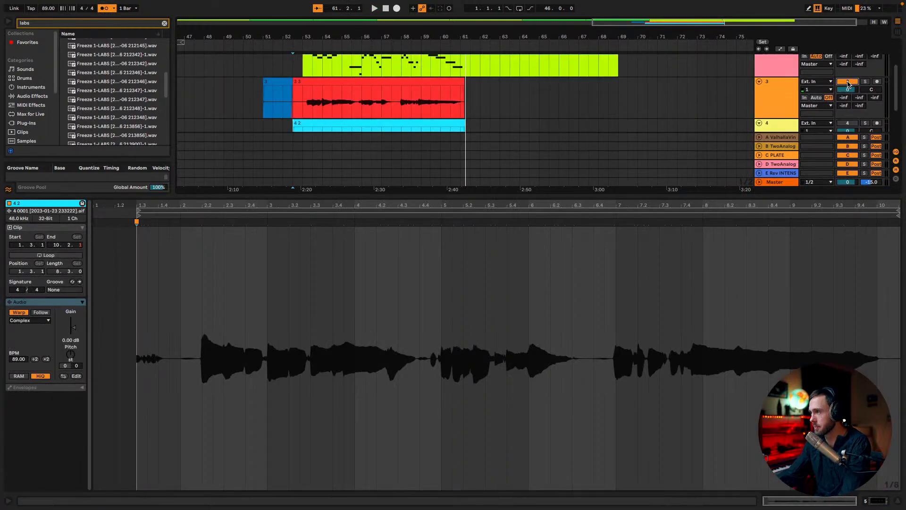
pyautogui.scroll(-4, 502, 80)
# Record a third vocal take on track 5 from 52.3.1 to the start of bar 61, restarting after a false start.
pyautogui.click(293, 110)
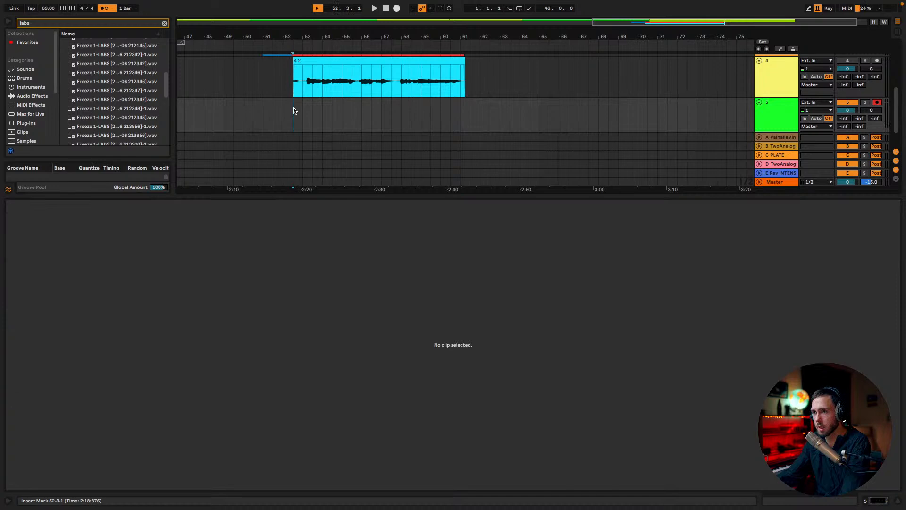
pyautogui.click(397, 8)
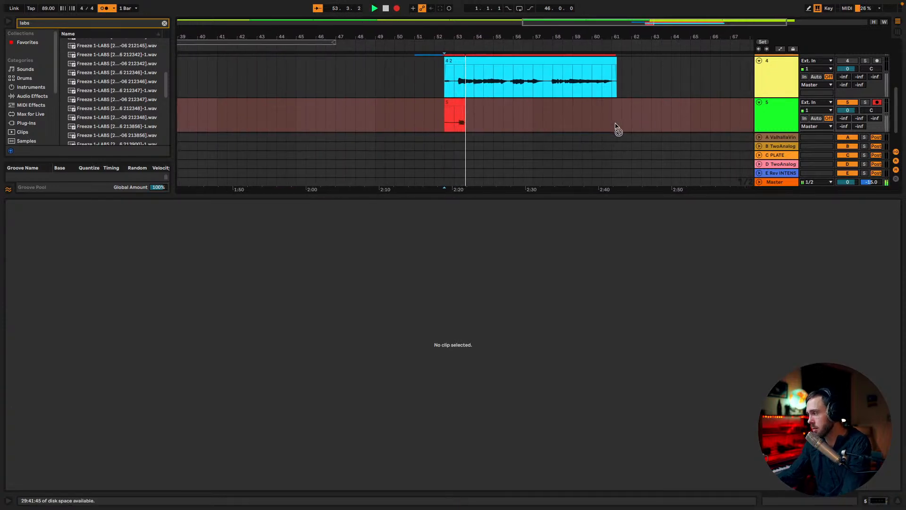
pyautogui.press('space')
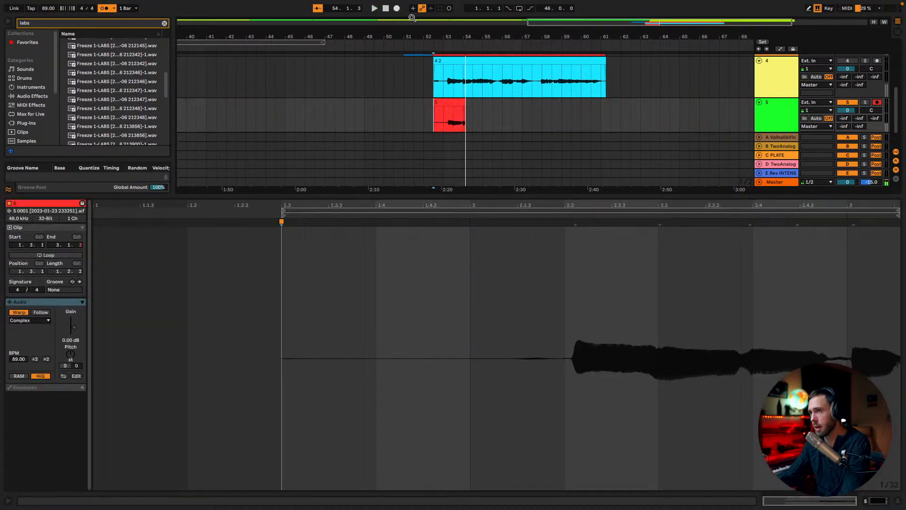
pyautogui.click(397, 8)
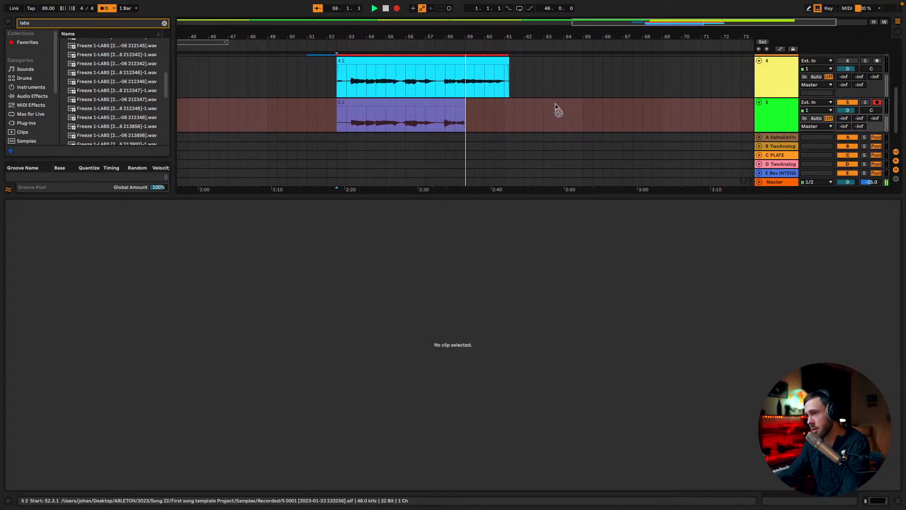
pyautogui.scroll(5, 555, 108)
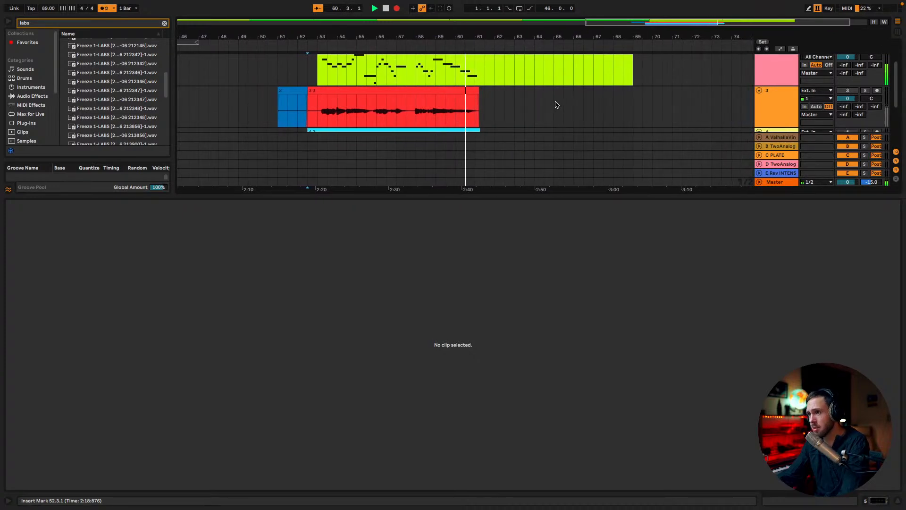
pyautogui.click(405, 108)
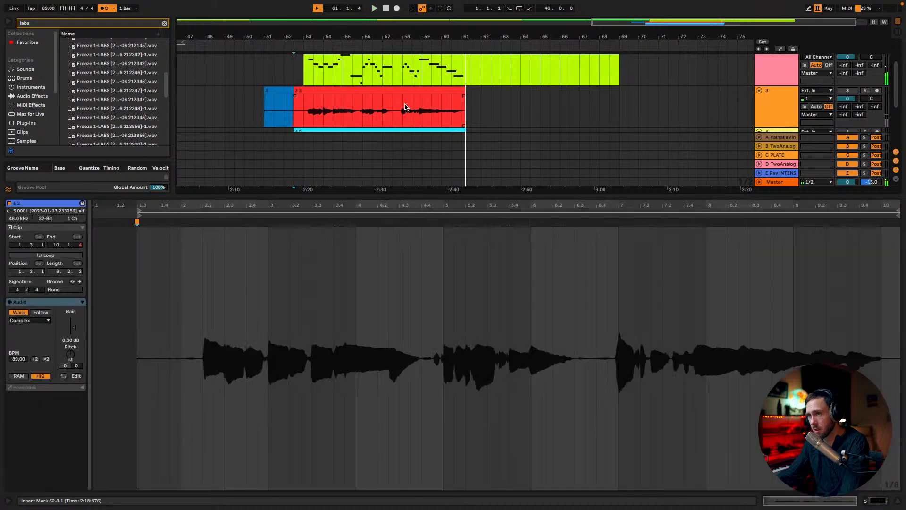
# Enlarge the arrangement area so that the Inversions, Labs and all three vocal tracks fit in view.
pyautogui.scroll(-2, 406, 107)
pyautogui.scroll(3, 852, 101)
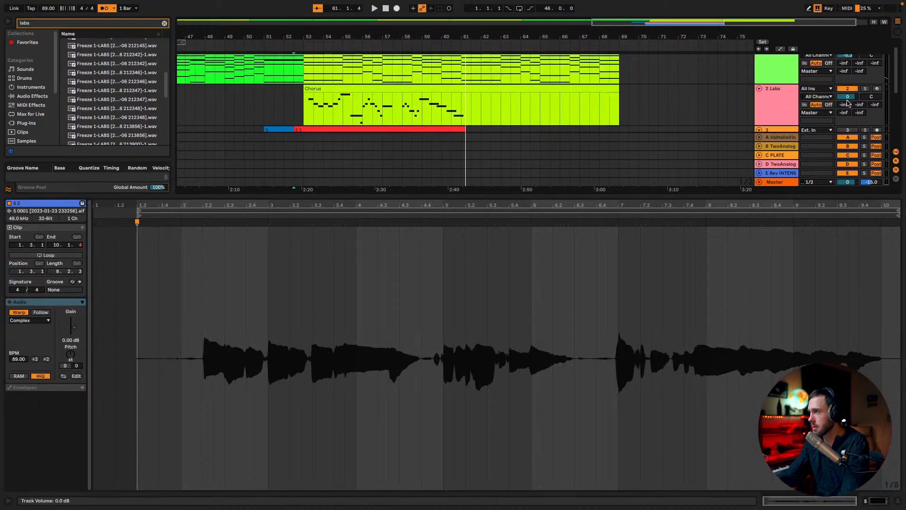
pyautogui.moveTo(819, 196); pyautogui.dragTo(819, 383)
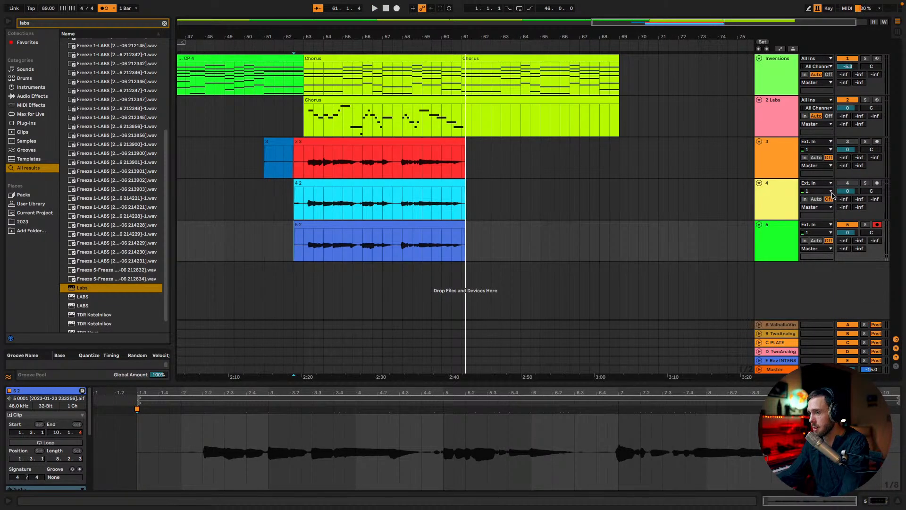
# Unmute and pan the vocal takes, track 4 to 50L and track 5 to 50R, and delete all vocal audio before bar 53.
pyautogui.click(849, 183)
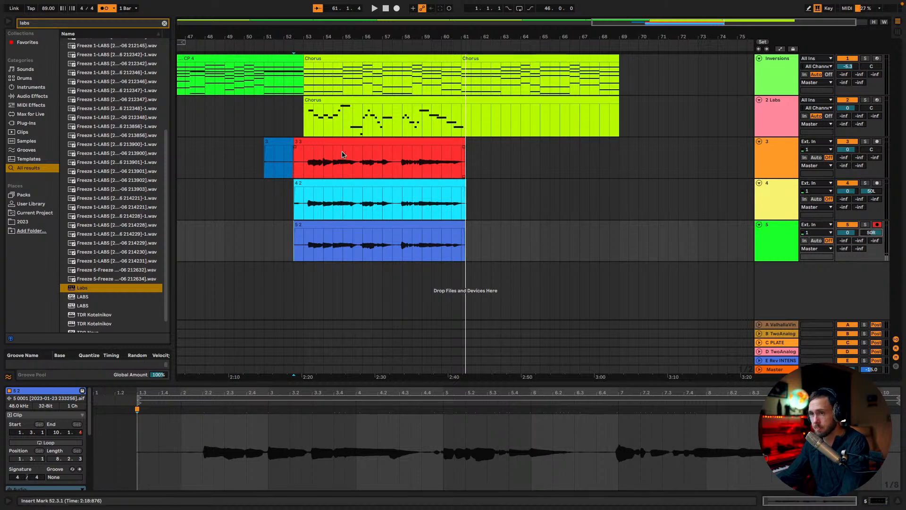
pyautogui.moveTo(299, 157); pyautogui.dragTo(253, 161)
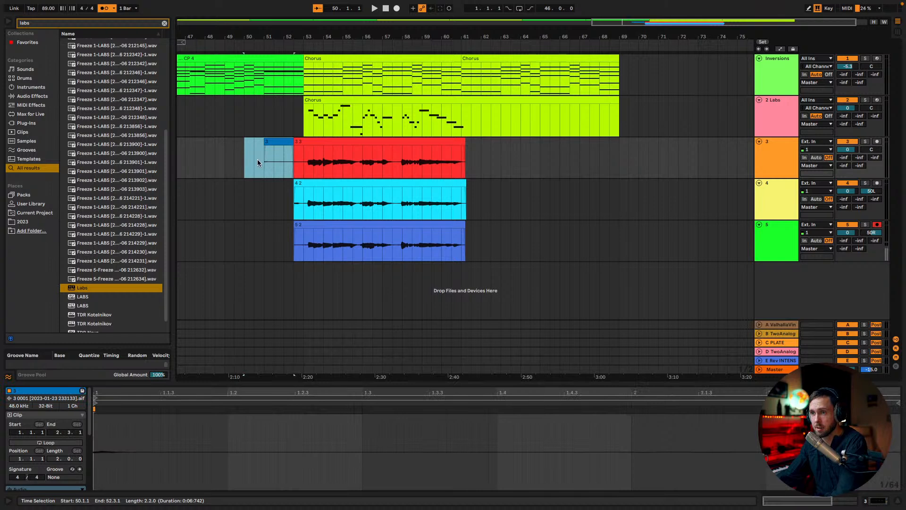
pyautogui.press('Delete')
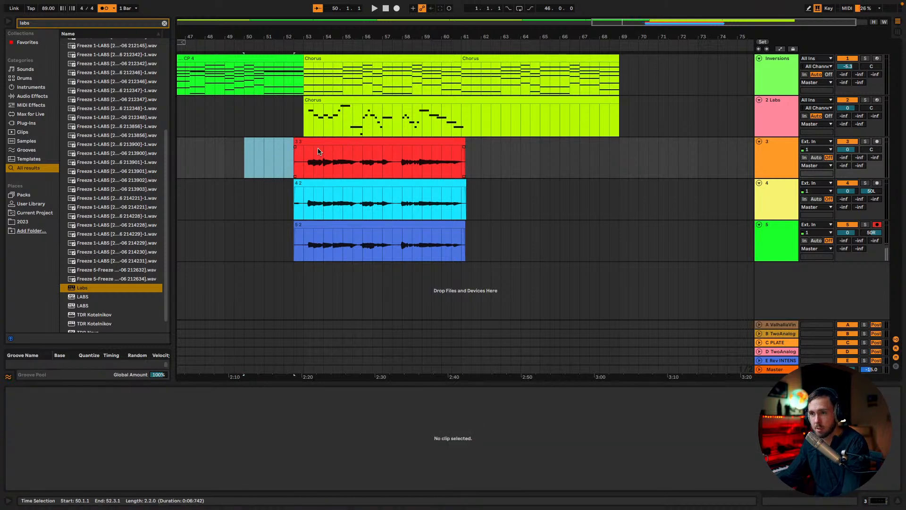
pyautogui.click(296, 159)
pyautogui.moveTo(305, 164); pyautogui.dragTo(289, 245)
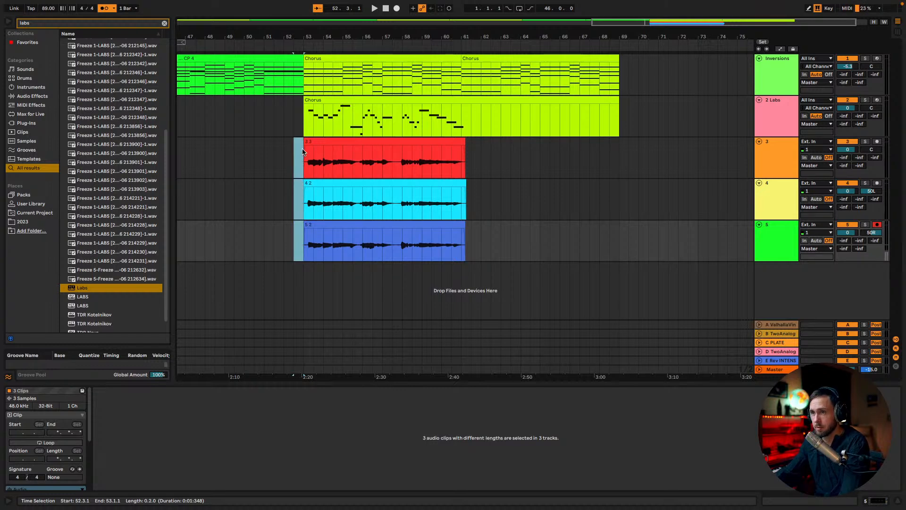
# During playback from bar 53, pan track 3 to 50R, center track 5 with its volume at 1.9 dB, and mute Labs.
pyautogui.click(300, 154)
pyautogui.press('space')
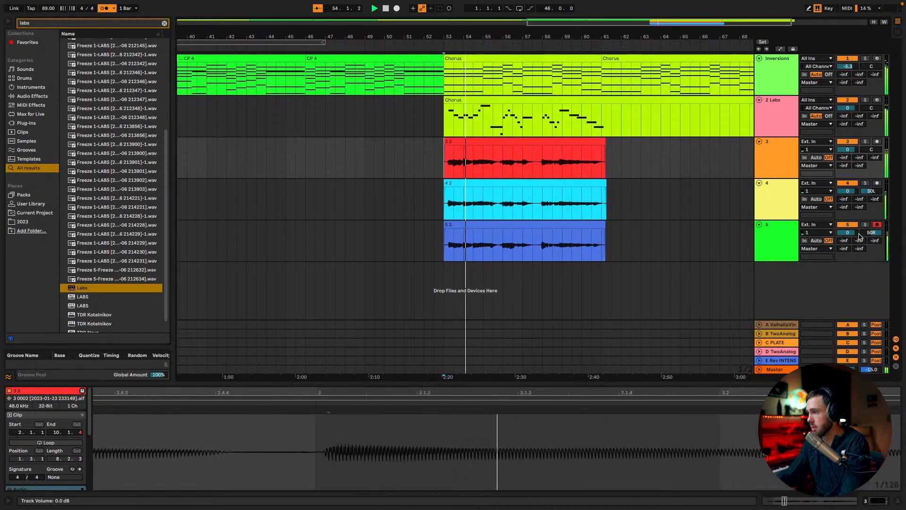
pyautogui.moveTo(872, 150); pyautogui.dragTo(872, 114)
pyautogui.moveTo(848, 232); pyautogui.dragTo(848, 223)
pyautogui.click(847, 100)
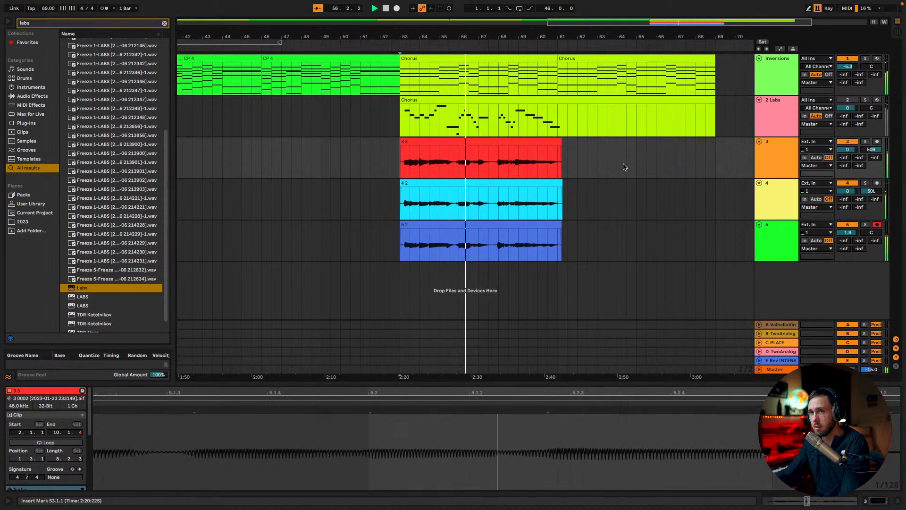
# Set send E to -2.8 dB on vocal track 5 and to -8.7 dB on the Inversions track.
pyautogui.click(779, 247)
pyautogui.moveTo(847, 241); pyautogui.dragTo(859, 218)
pyautogui.moveTo(859, 82); pyautogui.dragTo(860, 69)
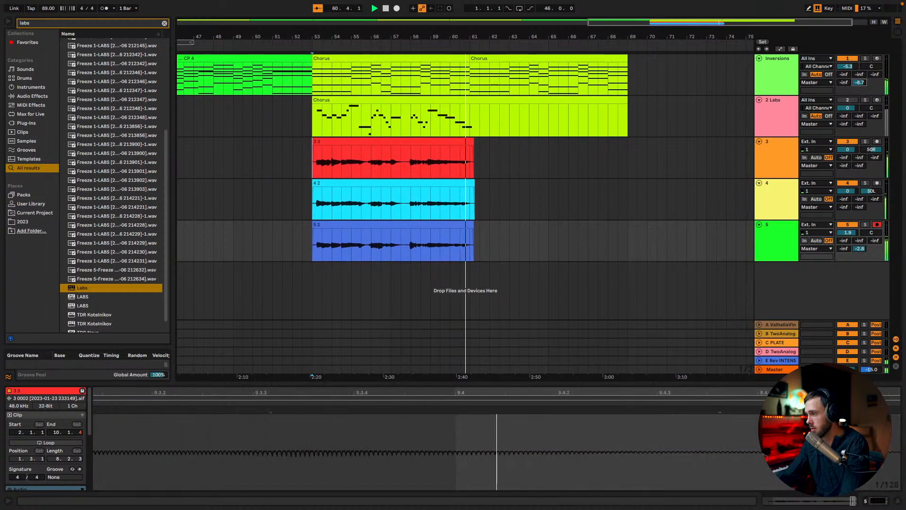
# Play the chorus from bar 53 and examine the Rev INTENSITY reverb settings on return track E.
pyautogui.click(301, 81)
pyautogui.press('space')
pyautogui.press('space')
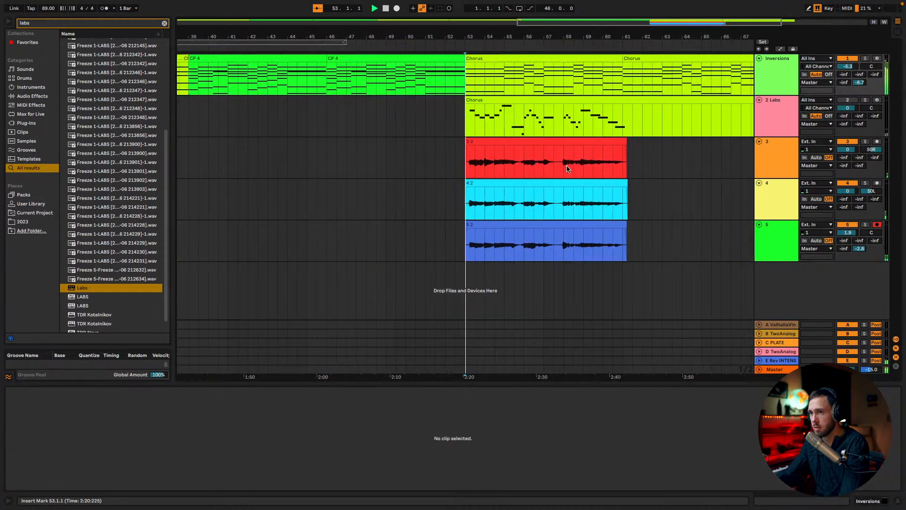
pyautogui.click(779, 371)
pyautogui.doubleClick(778, 370)
pyautogui.click(778, 373)
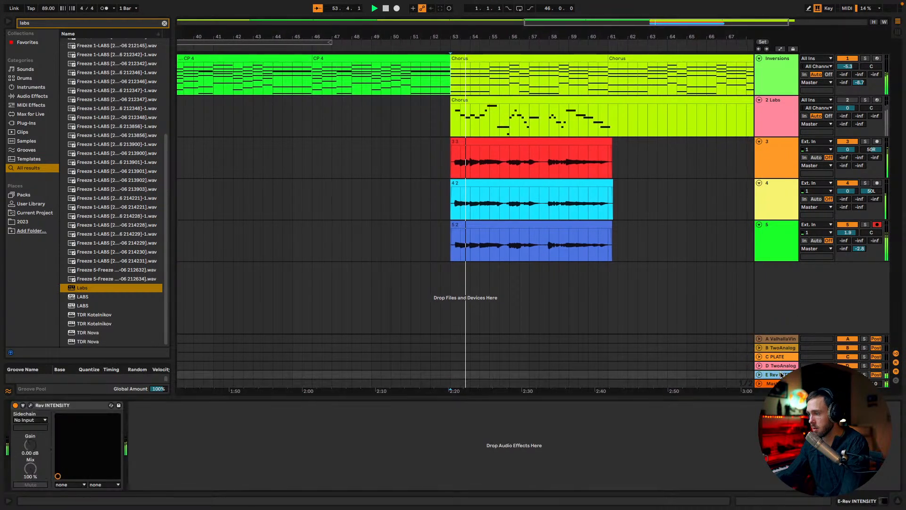
pyautogui.click(30, 405)
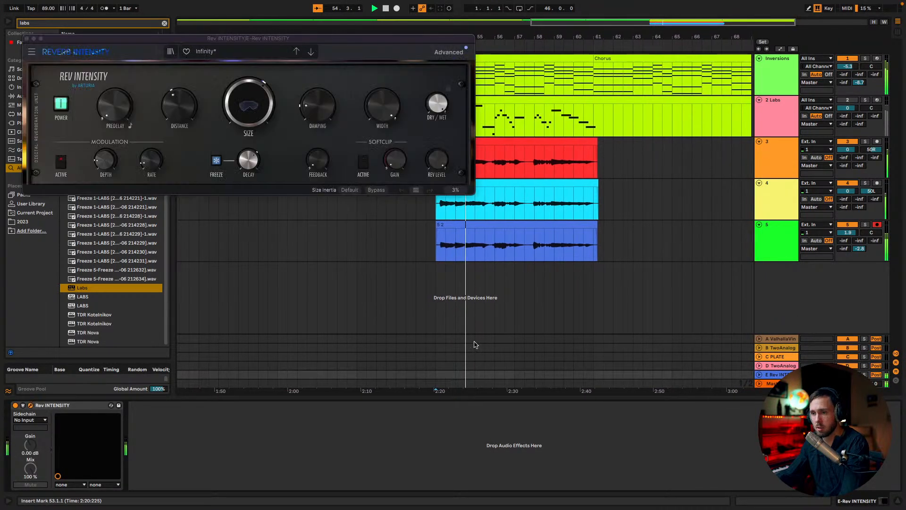
pyautogui.click(27, 39)
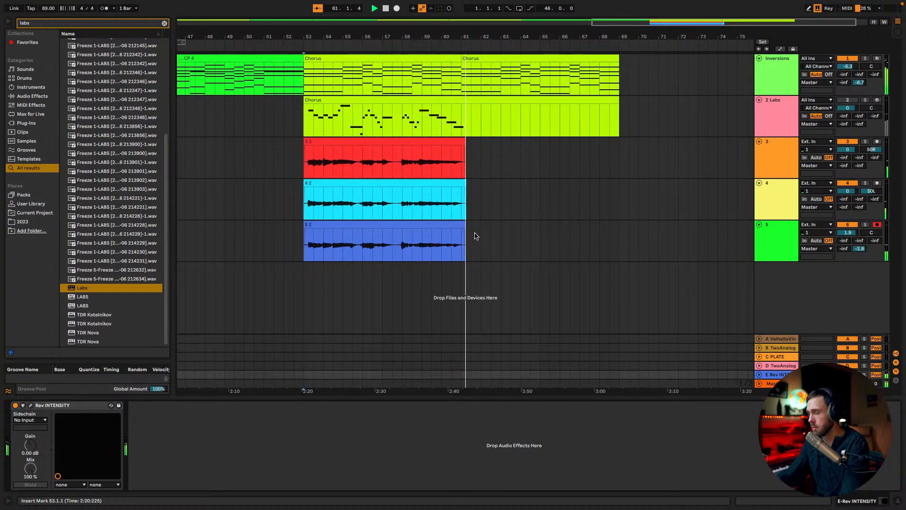
pyautogui.press('space')
# Unmute Labs and replace its Chorus clip at bar 53 with a copy at bar 61, shortened to end at bar 70.
pyautogui.moveTo(308, 100); pyautogui.dragTo(464, 102)
pyautogui.click(421, 100)
pyautogui.hotkey('ctrl', 'z')
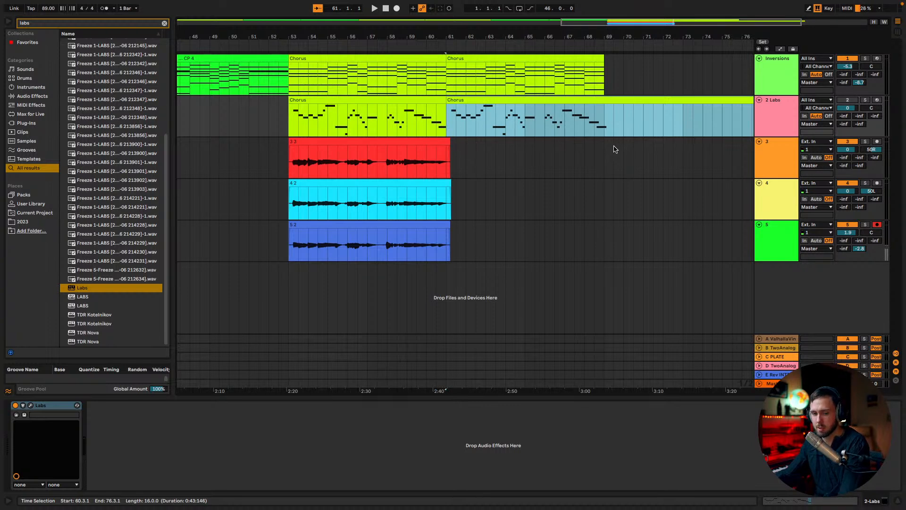
pyautogui.click(604, 126)
pyautogui.click(417, 102)
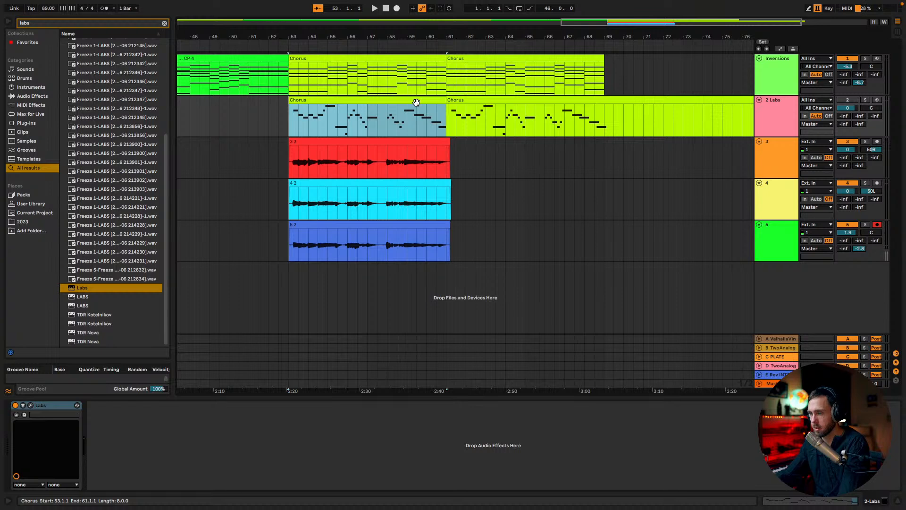
pyautogui.press('Delete')
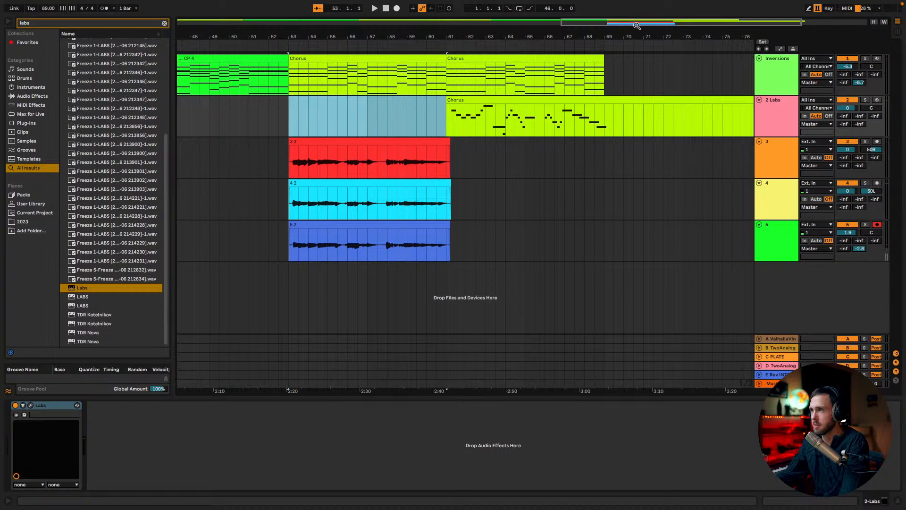
pyautogui.press('w')
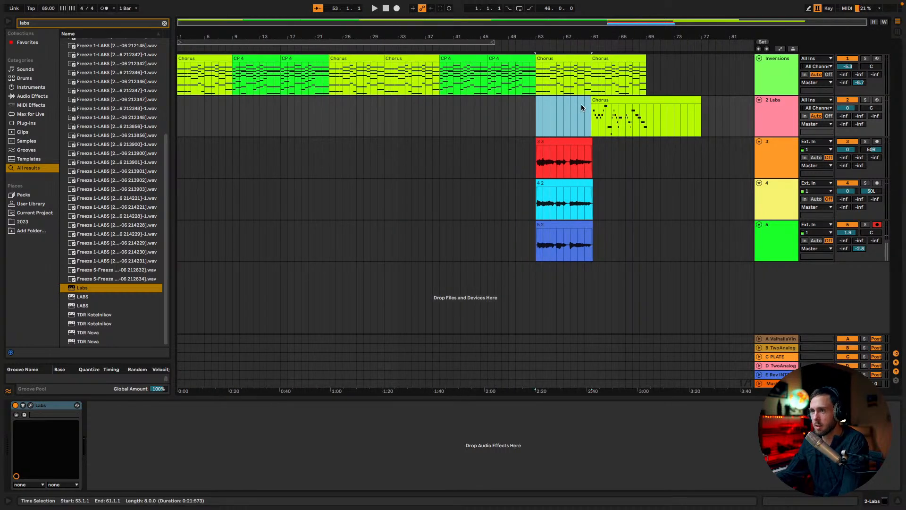
pyautogui.moveTo(702, 114); pyautogui.dragTo(653, 113)
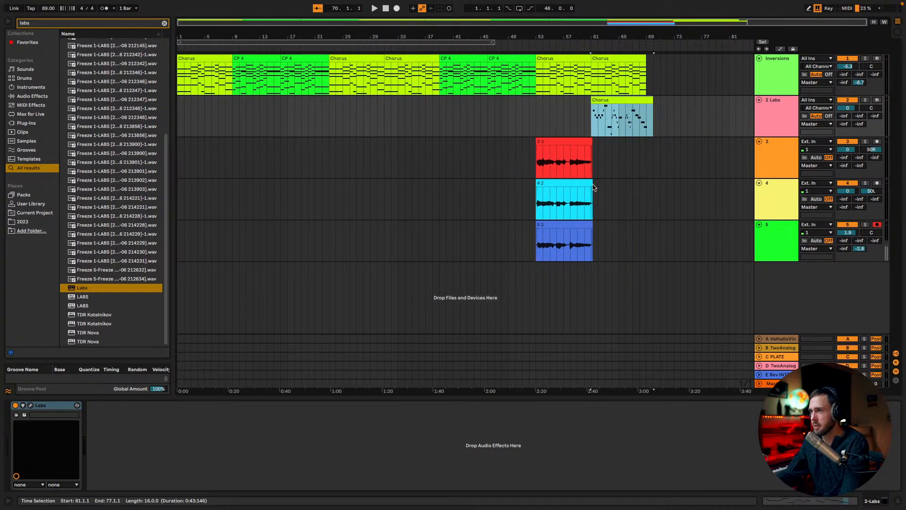
# Try to paste copies of the three vocal takes at bar 23.
pyautogui.keyDown('shift'); pyautogui.click(559, 223); pyautogui.keyUp('shift')
pyautogui.hotkey('ctrl', 'c')
pyautogui.click(330, 150)
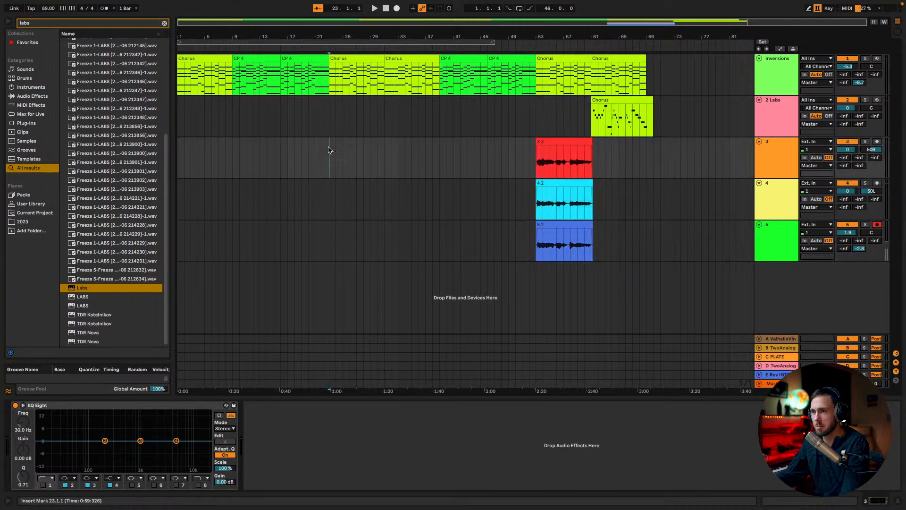
pyautogui.hotkey('ctrl', 'v')
pyautogui.click(384, 146)
pyautogui.moveTo(618, 100); pyautogui.dragTo(522, 116)
pyautogui.hotkey('ctrl', 'z')
# Copy the Labs melody and the three vocal takes from bars 53 to 70 and paste them at bar 23, starting on the Labs track.
pyautogui.click(573, 225)
pyautogui.keyDown('shift'); pyautogui.click(628, 131); pyautogui.keyUp('shift')
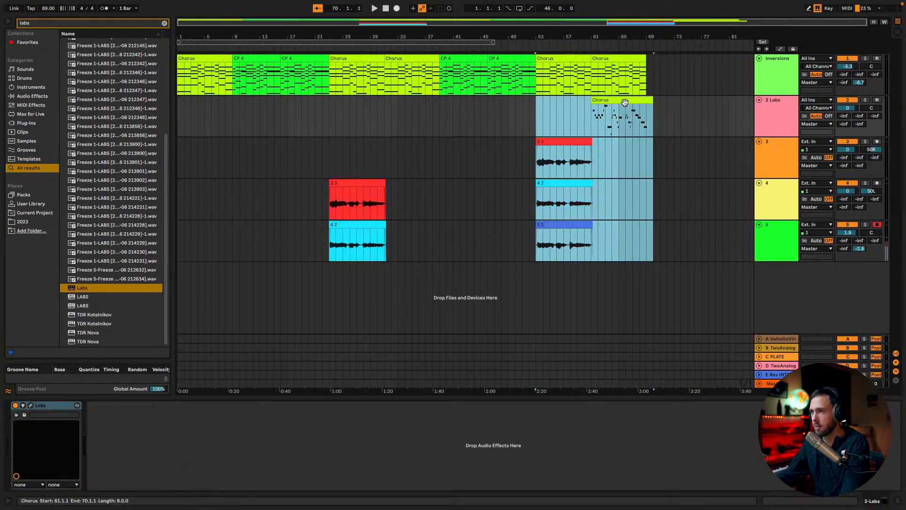
pyautogui.click(331, 164)
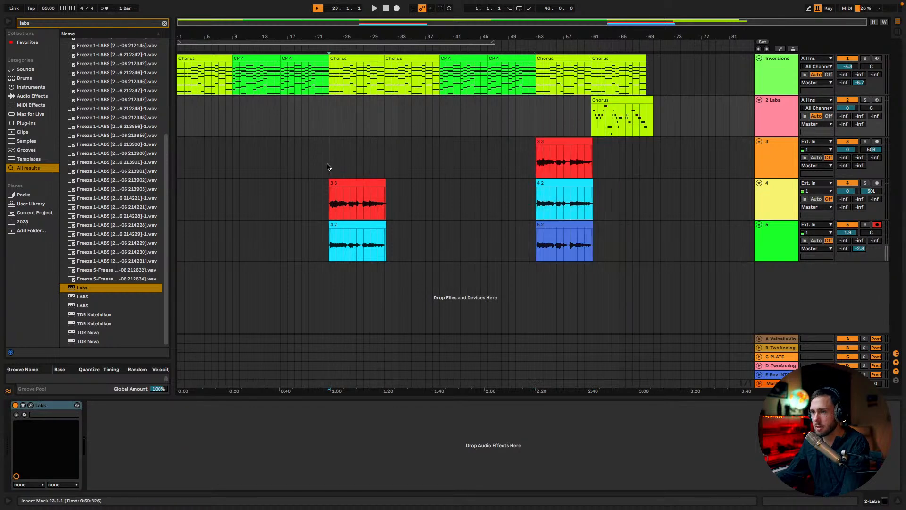
pyautogui.click(332, 126)
pyautogui.hotkey('ctrl', 'v')
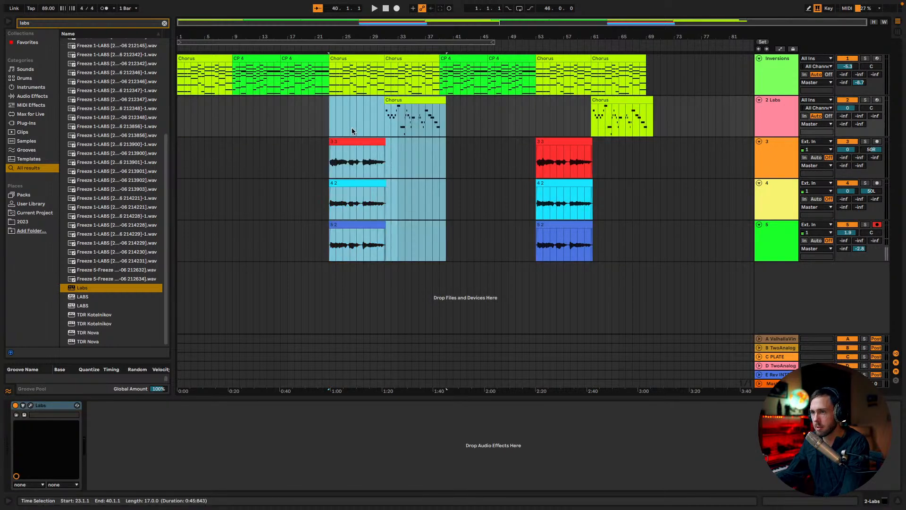
pyautogui.click(358, 142)
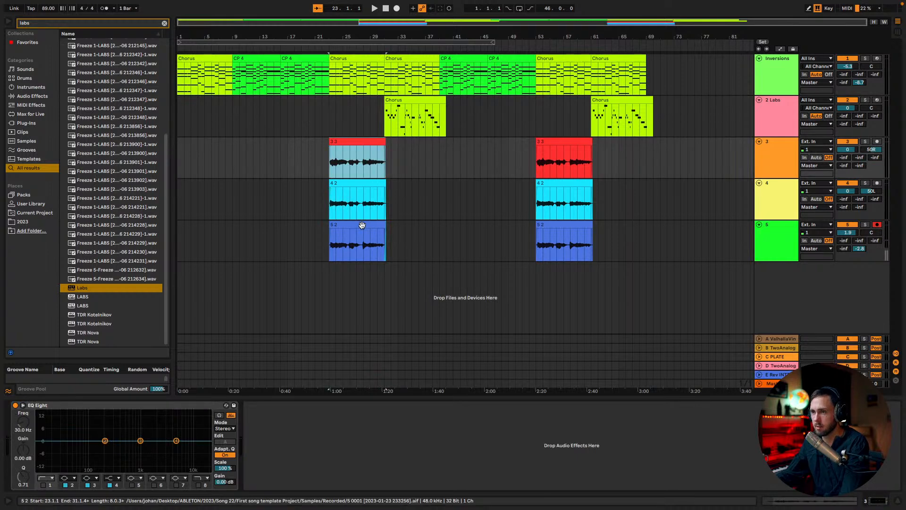
pyautogui.keyDown('shift'); pyautogui.click(362, 225); pyautogui.keyUp('shift')
pyautogui.keyDown('shift'); pyautogui.click(342, 141); pyautogui.keyUp('shift')
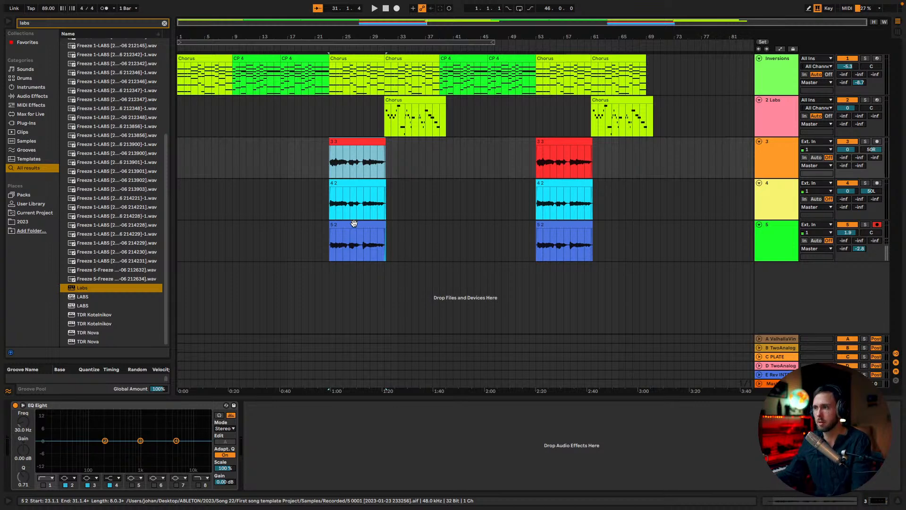
pyautogui.keyDown('shift'); pyautogui.click(401, 102); pyautogui.keyUp('shift')
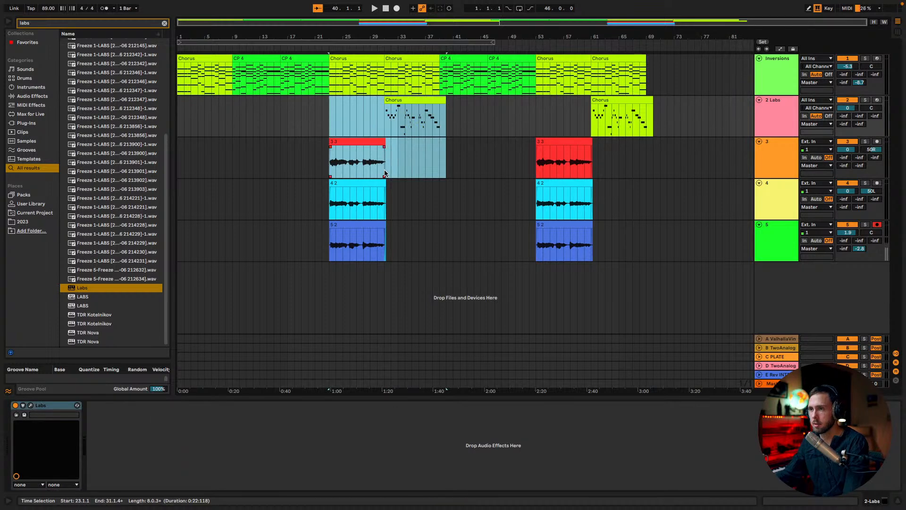
pyautogui.click(376, 225)
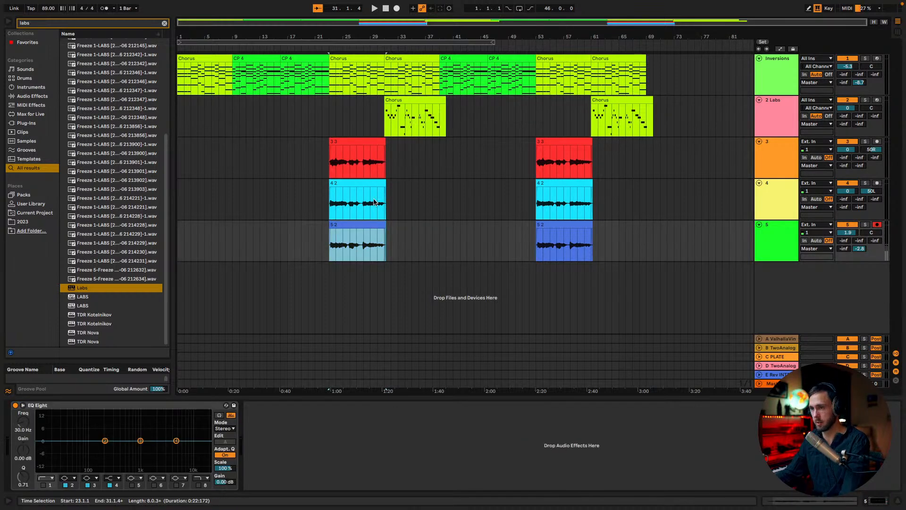
pyautogui.keyDown('shift'); pyautogui.click(401, 101); pyautogui.keyUp('shift')
pyautogui.click(420, 117)
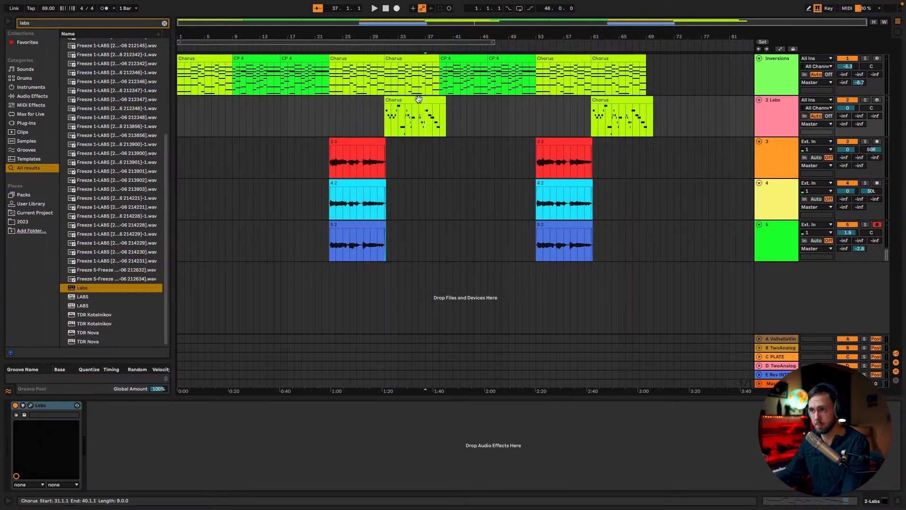
# Copy the three vocal takes from bar 23 to bar 1 and play the song from the start.
pyautogui.click(370, 141)
pyautogui.moveTo(364, 235); pyautogui.dragTo(212, 224)
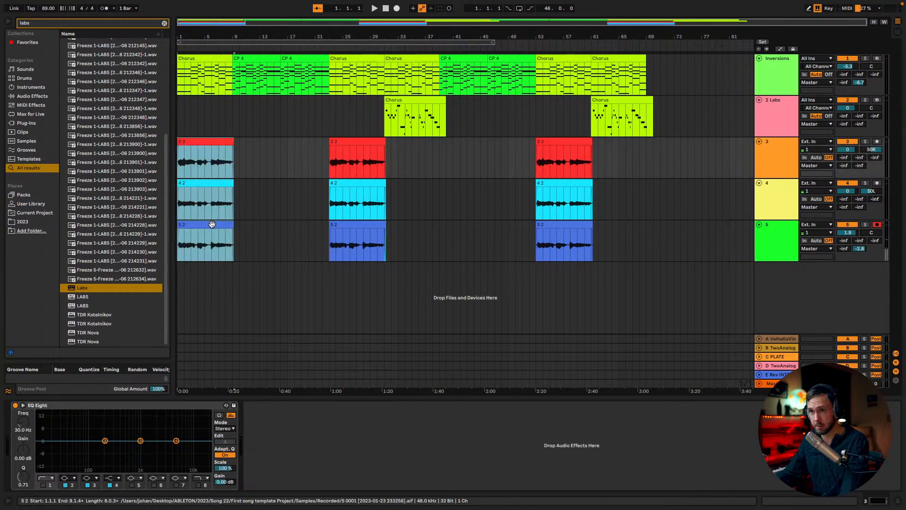
pyautogui.click(177, 117)
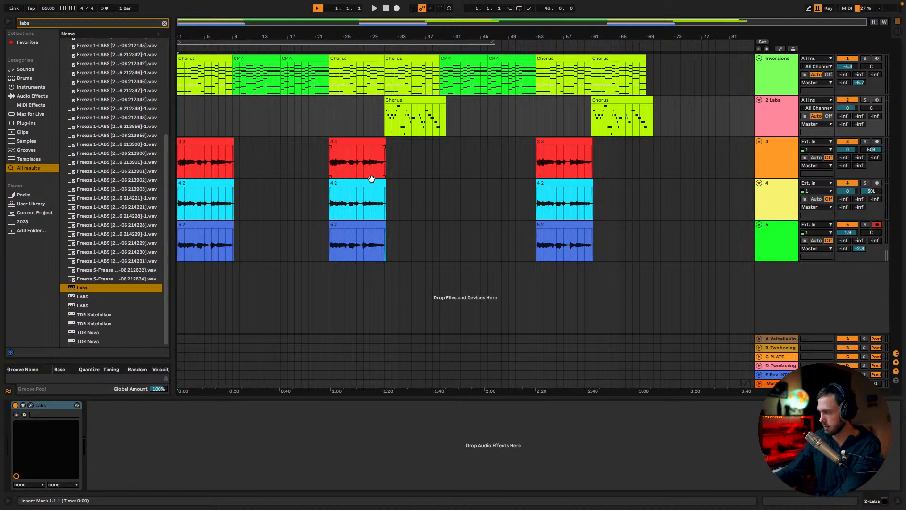
pyautogui.press('space')
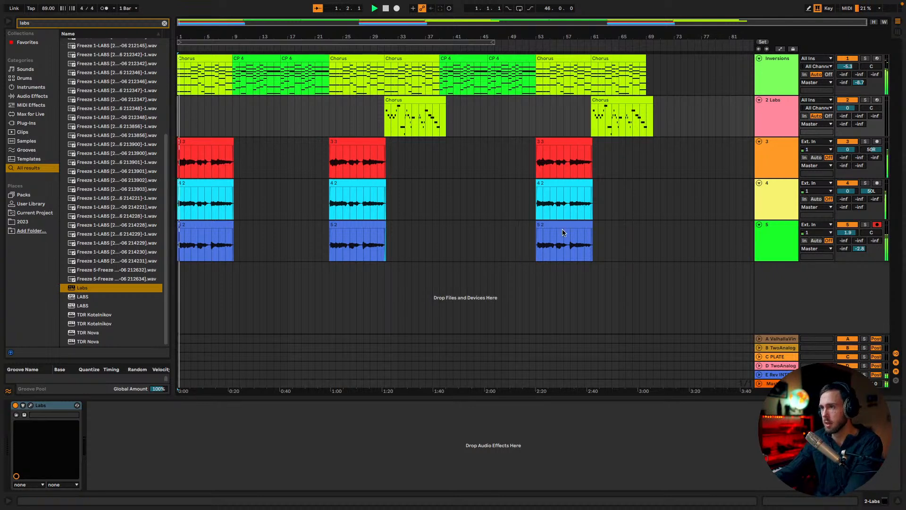
# Move the centered vocal track above the two panned ones and group the panned tracks under the name Dubs.
pyautogui.moveTo(779, 239); pyautogui.dragTo(785, 154)
pyautogui.click(779, 198)
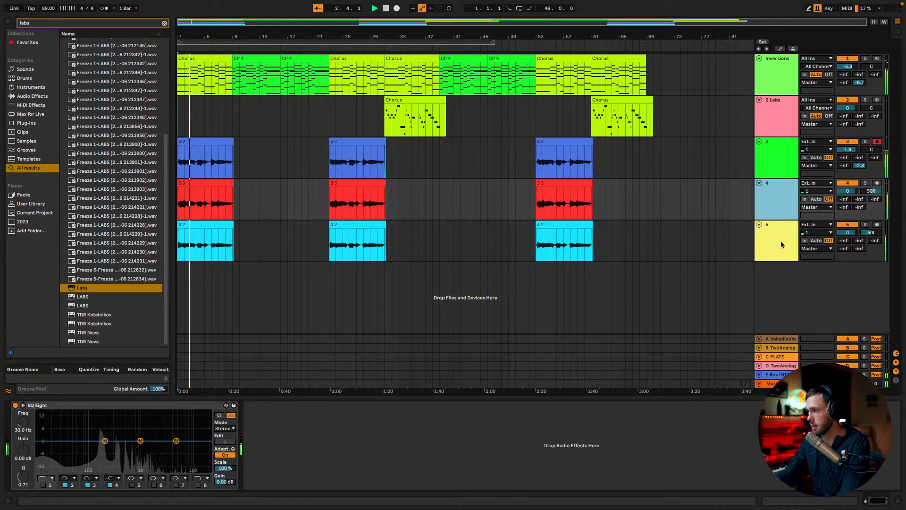
pyautogui.keyDown('shift'); pyautogui.click(781, 240); pyautogui.keyUp('shift')
pyautogui.hotkey('ctrl', 'g')
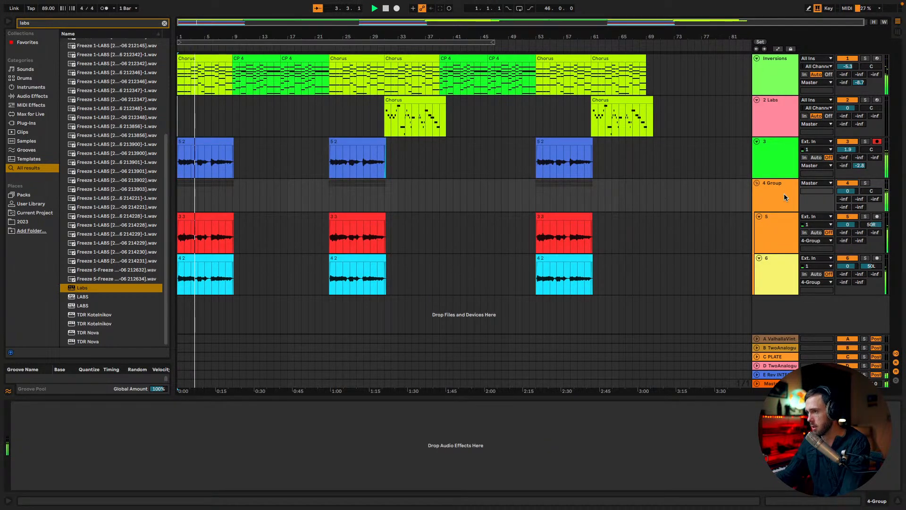
pyautogui.hotkey('ctrl', 'r')
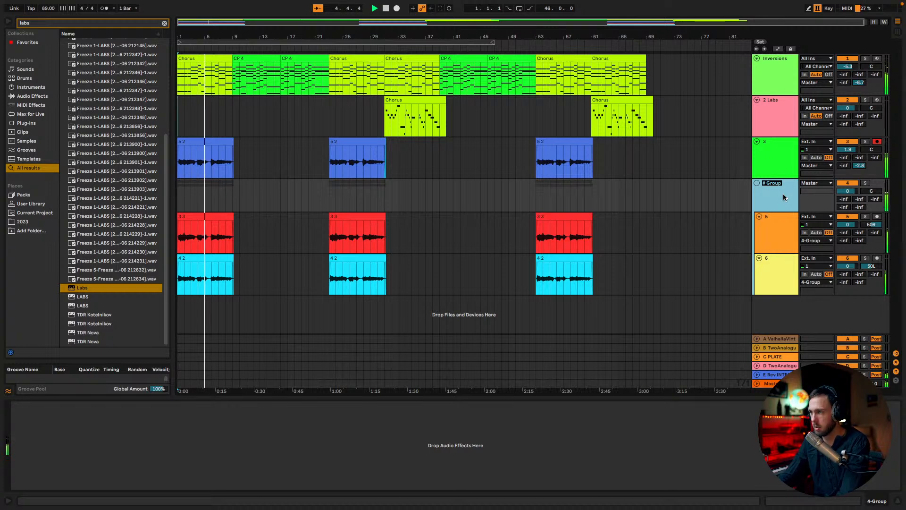
pyautogui.write('Dubs')
pyautogui.press('Return')
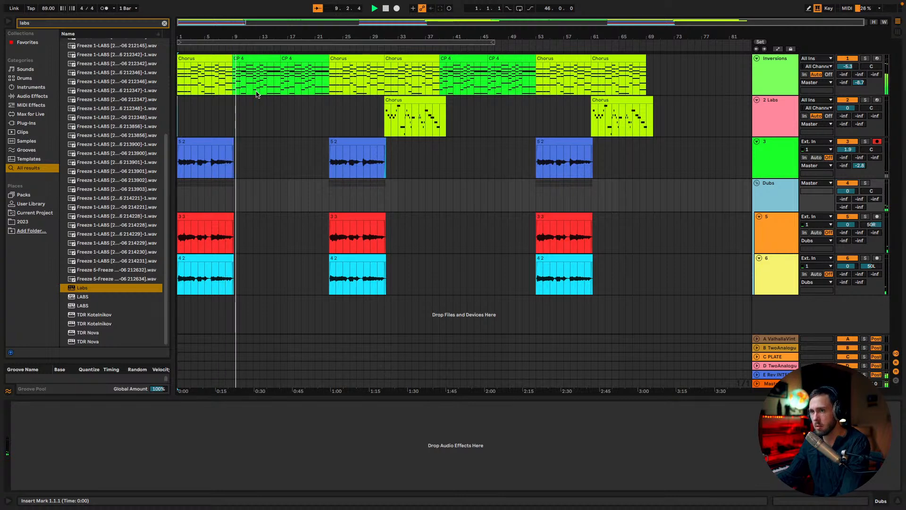
# Stop playback and insert one bar of empty time at 9.1.1, before the first CP 4 clip.
pyautogui.press('space')
pyautogui.click(233, 86)
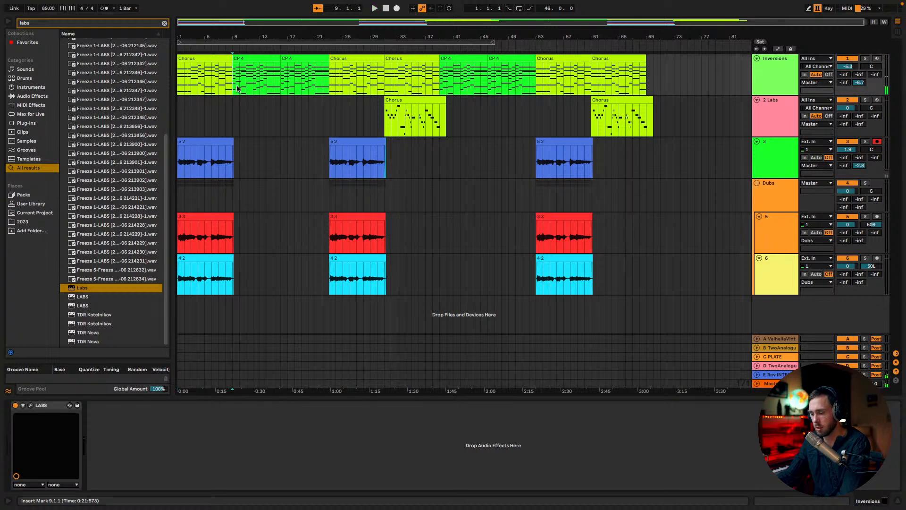
pyautogui.press('super+i')
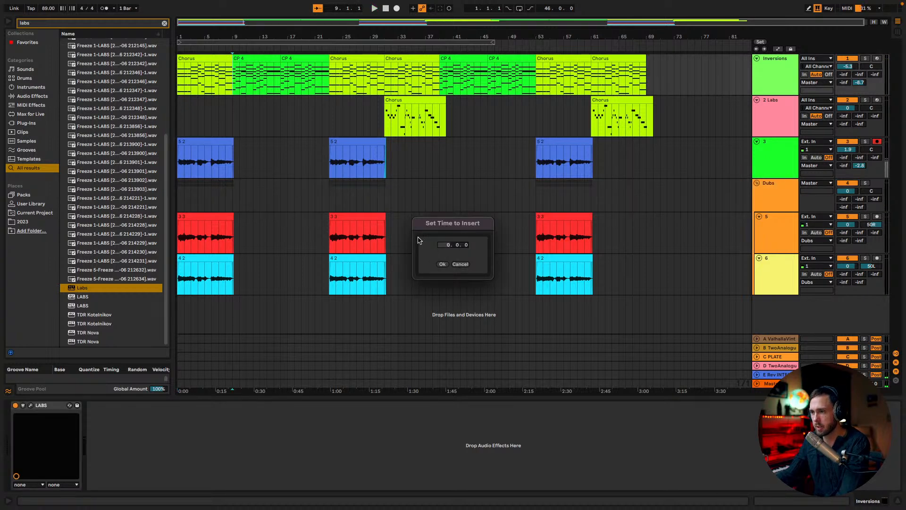
pyautogui.click(444, 264)
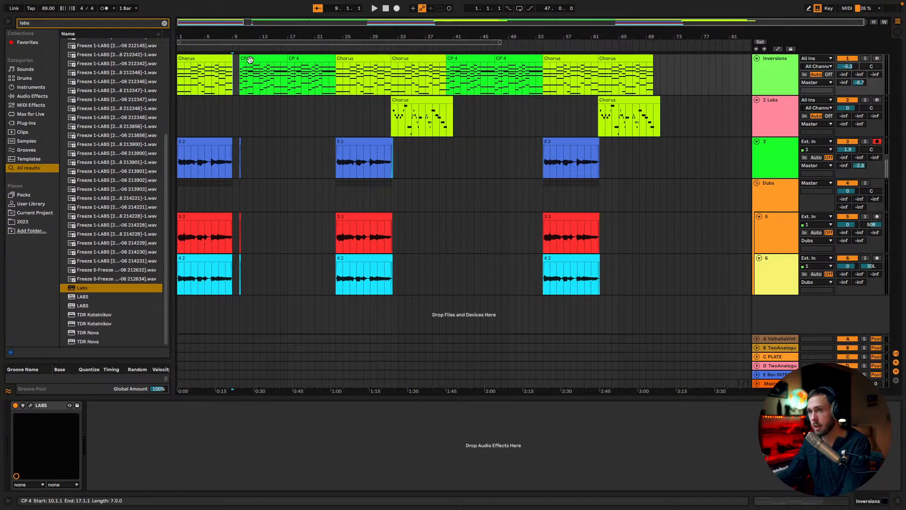
# Extend the ends of the three vocal clips at bar 1 together, slightly past bar 9.
pyautogui.press('space')
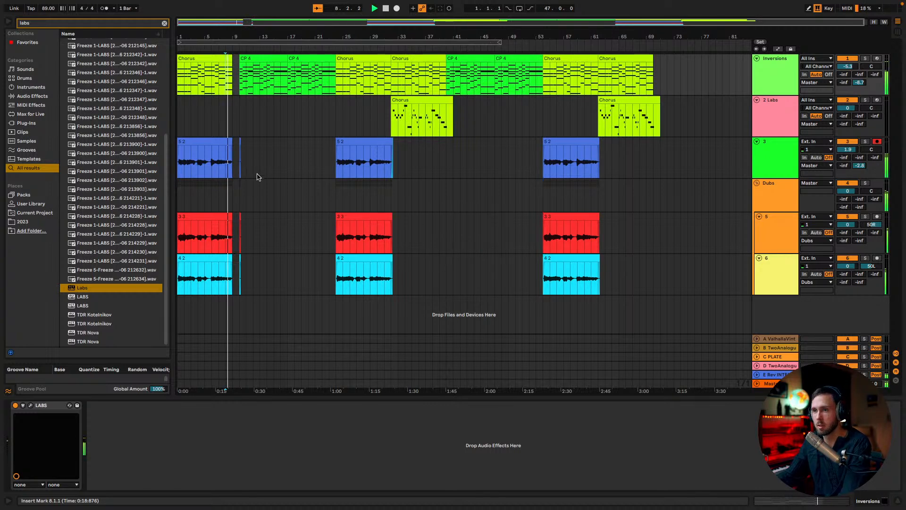
pyautogui.moveTo(233, 26); pyautogui.dragTo(413, 266)
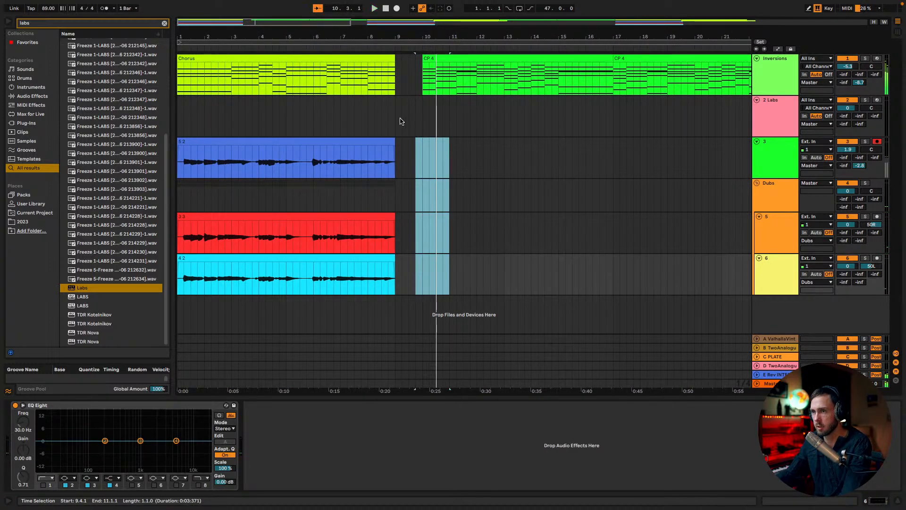
pyautogui.click(391, 160)
pyautogui.press('space')
pyautogui.keyDown('shift'); pyautogui.click(391, 258); pyautogui.keyUp('shift')
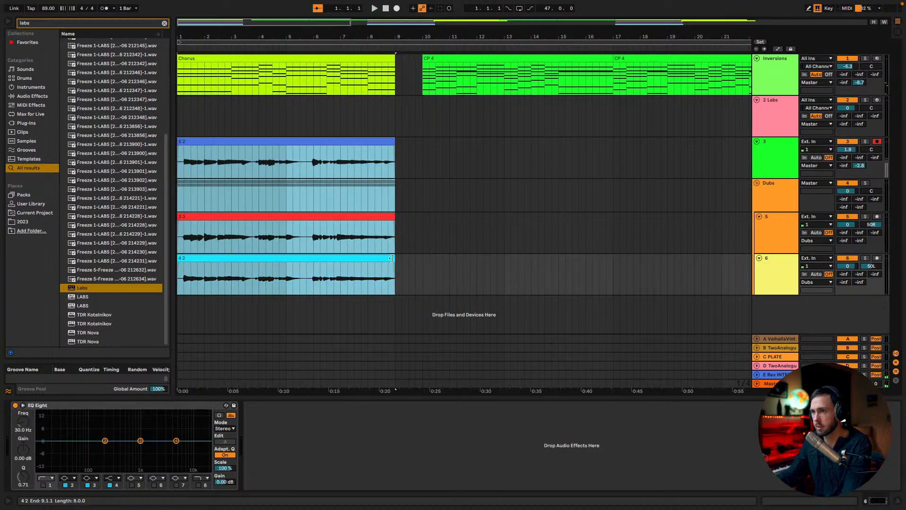
pyautogui.moveTo(390, 258); pyautogui.dragTo(398, 258)
# Play the transition from bar 8, and extend the first Chorus clip on the Inversions track to 10.1.1.
pyautogui.click(366, 72)
pyautogui.press('space')
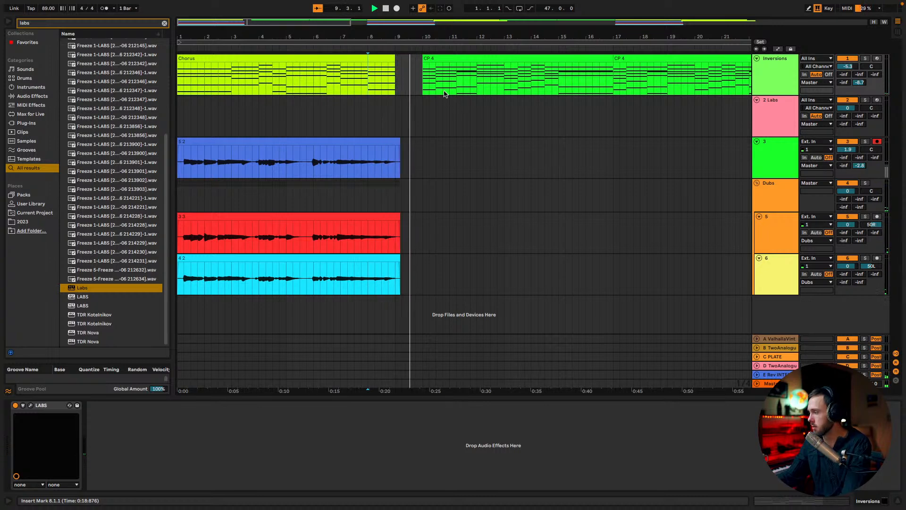
pyautogui.moveTo(394, 58); pyautogui.dragTo(423, 58)
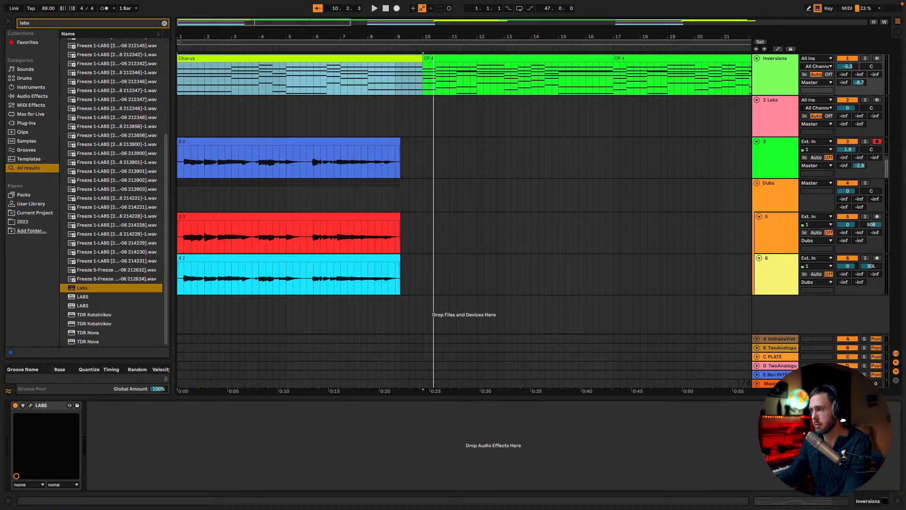
# Insert a new audio track and move it directly below the Inversions track.
pyautogui.rightClick(808, 309)
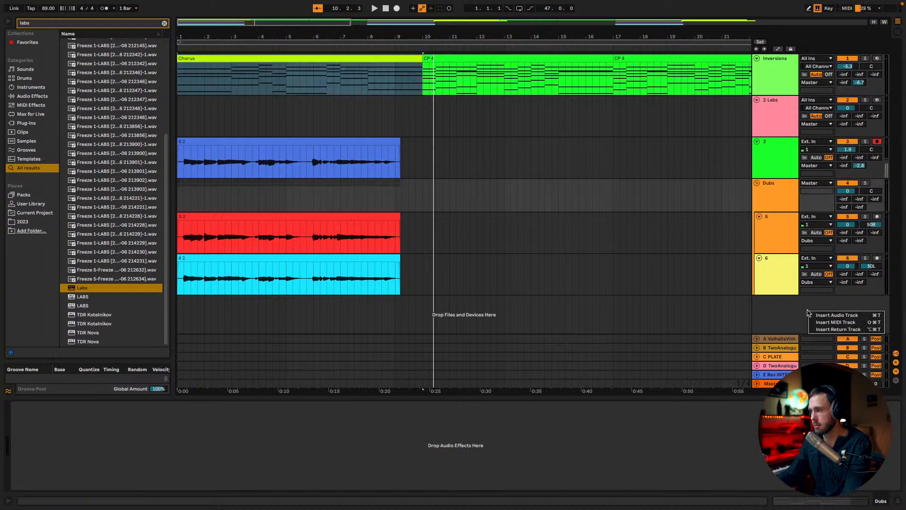
pyautogui.click(819, 314)
pyautogui.moveTo(782, 317); pyautogui.dragTo(787, 115)
pyautogui.click(429, 122)
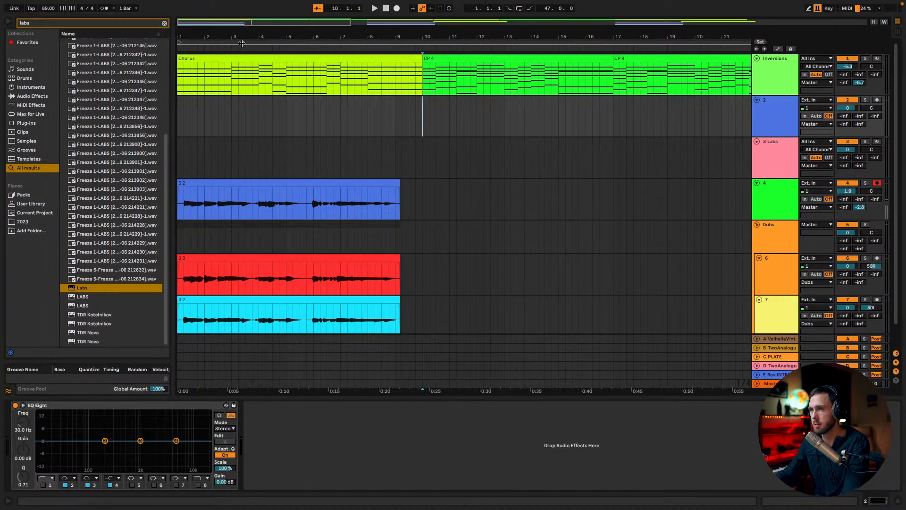
# Set the loop range from 10.1.1 to 24.1.1, turn looping on and arm the new audio track for recording.
pyautogui.moveTo(179, 41); pyautogui.dragTo(425, 43)
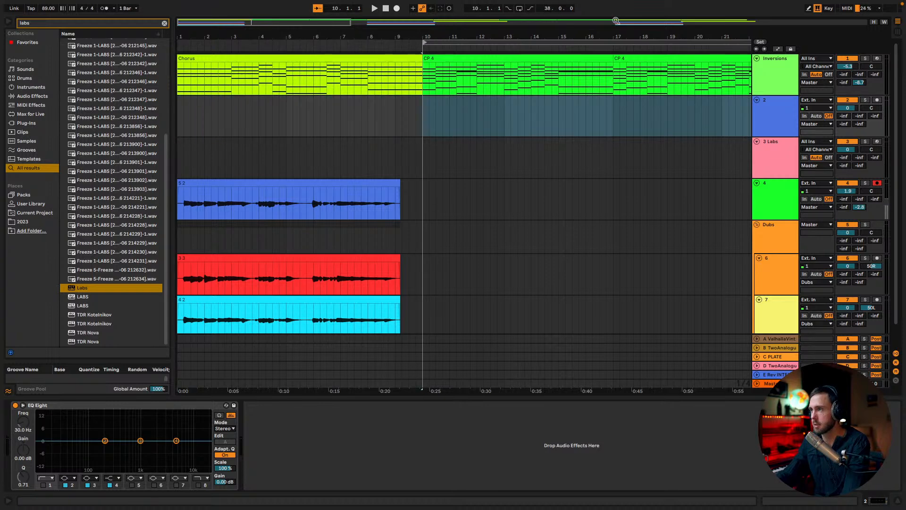
pyautogui.moveTo(320, 25); pyautogui.dragTo(553, 25)
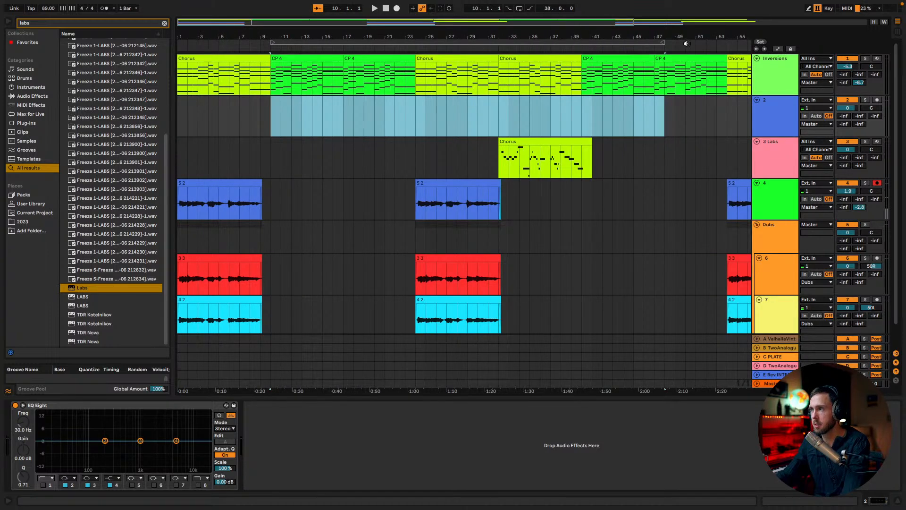
pyautogui.moveTo(662, 43); pyautogui.dragTo(414, 42)
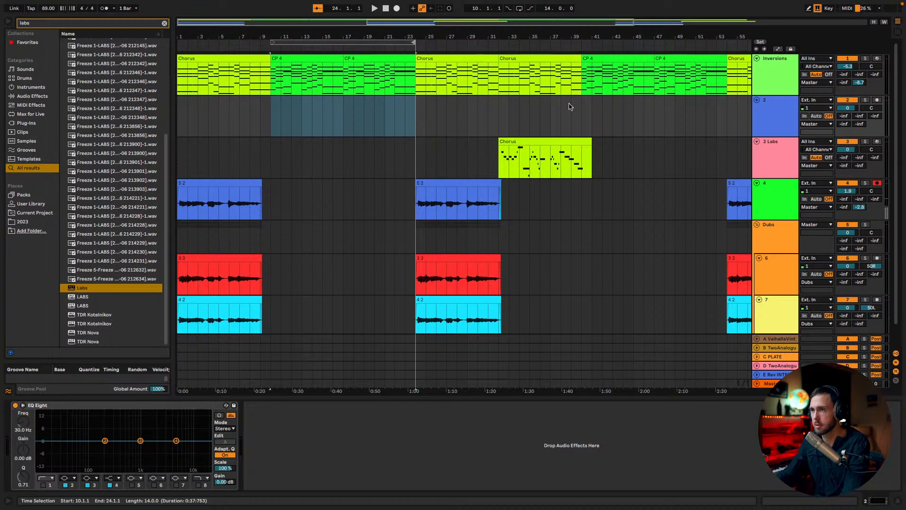
pyautogui.click(876, 100)
pyautogui.click(519, 9)
# Record a vocal take on track 2 from 9.1.1 through the first CP 4 section, stopping near the end of bar 23.
pyautogui.click(260, 103)
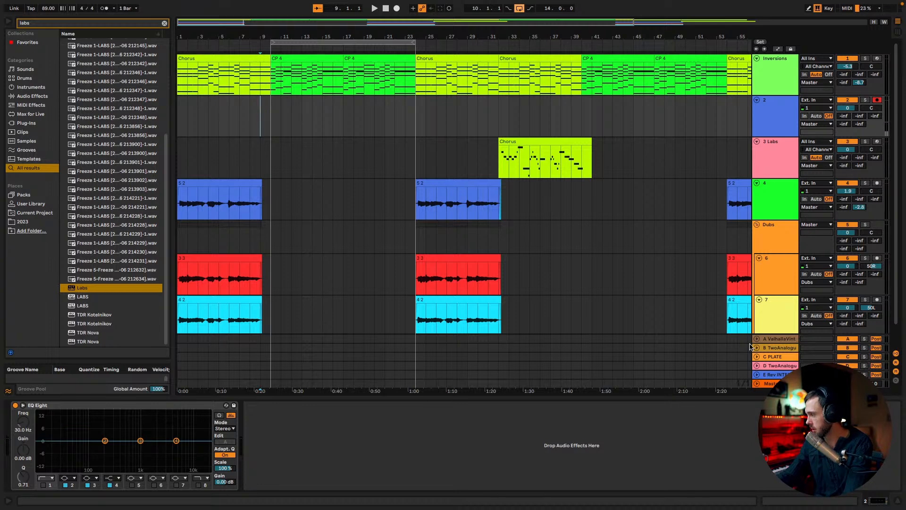
pyautogui.click(396, 8)
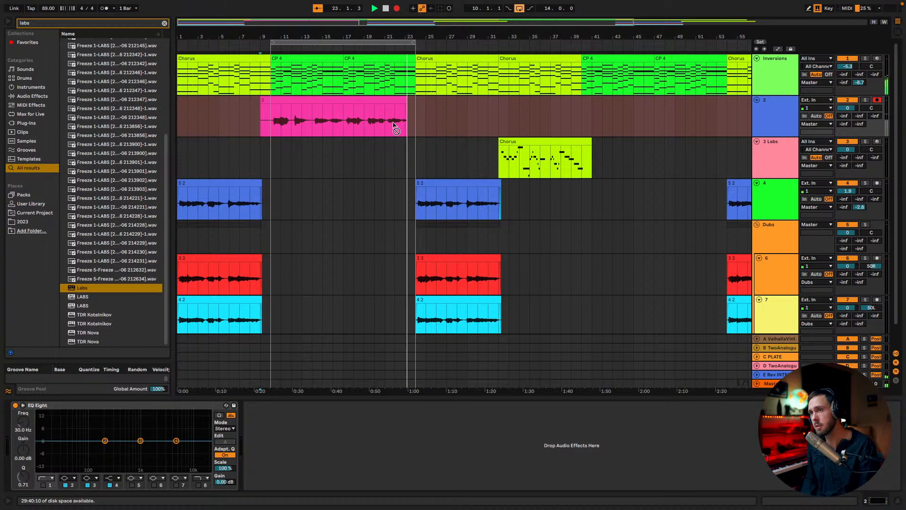
pyautogui.press('space')
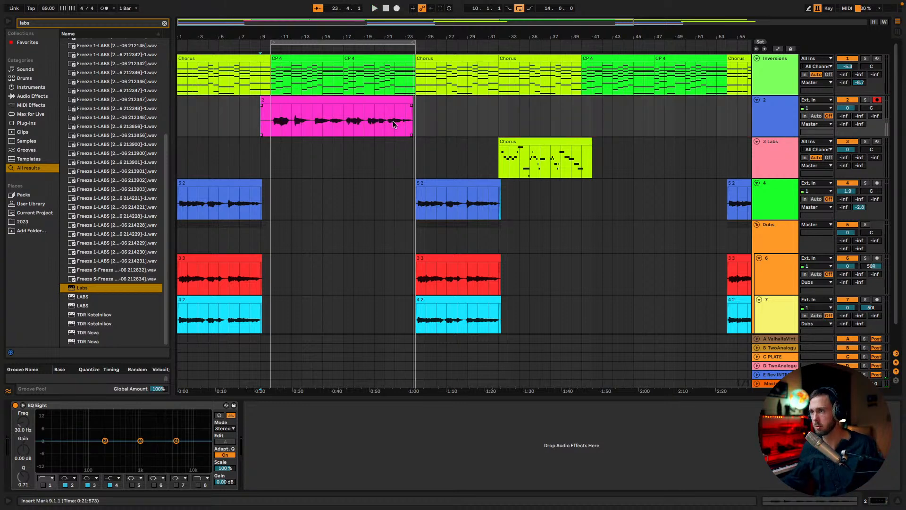
# Turn off looping and play the arrangement briefly from around bar 15.
pyautogui.click(581, 116)
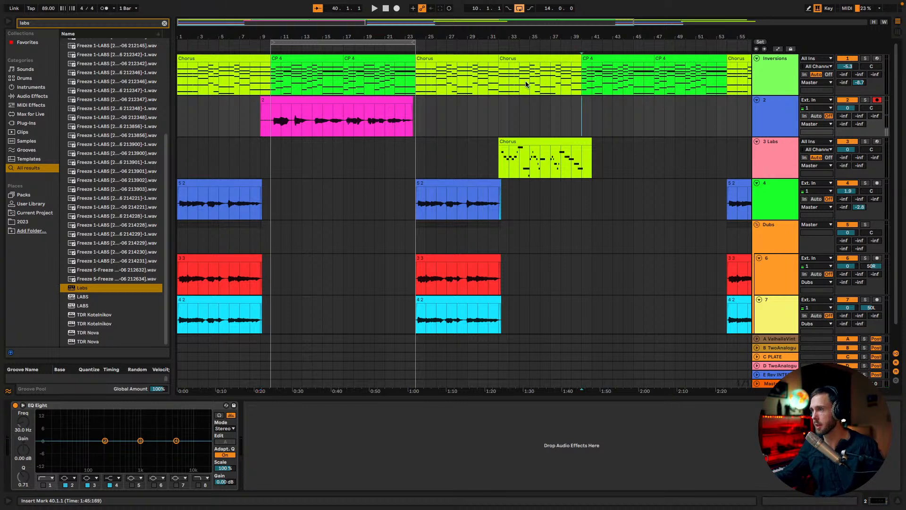
pyautogui.click(520, 9)
pyautogui.click(322, 46)
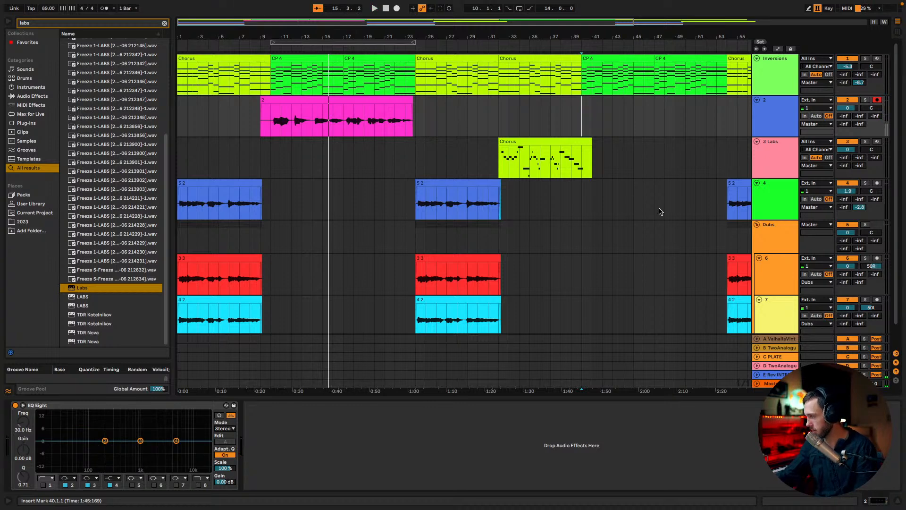
pyautogui.click(567, 107)
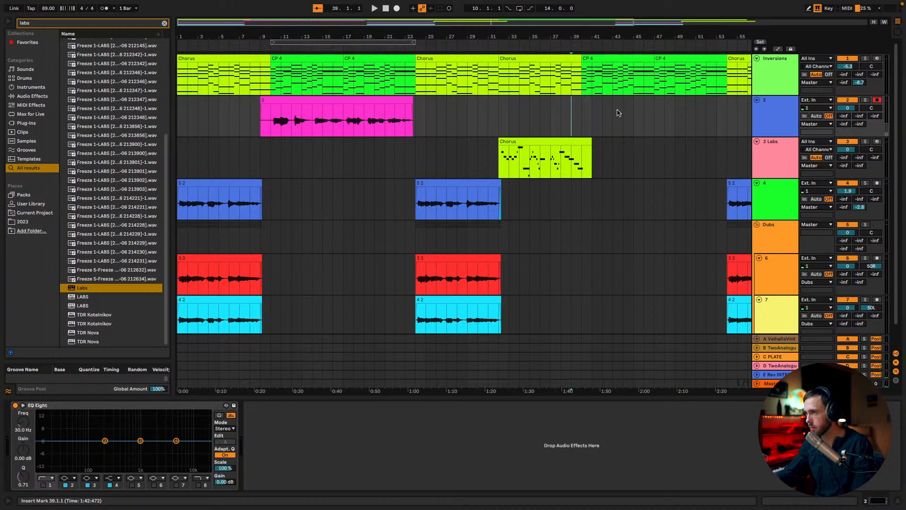
pyautogui.click(397, 21)
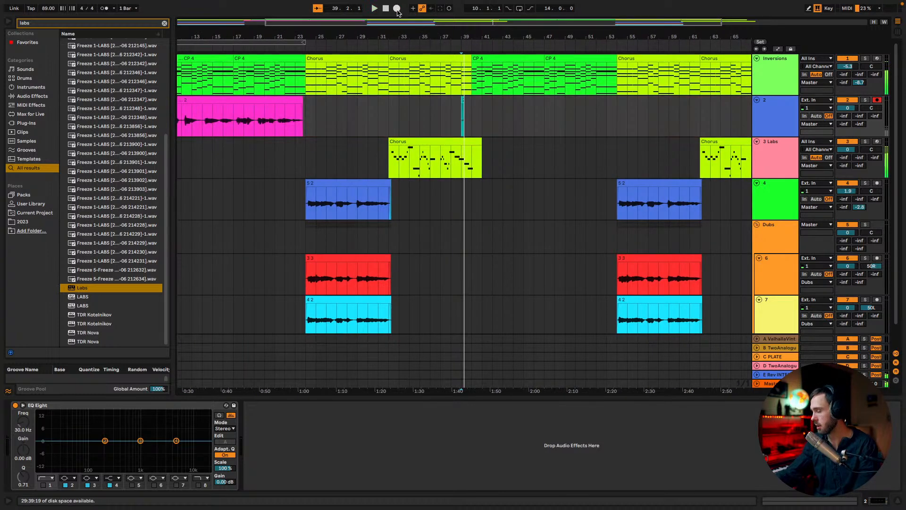
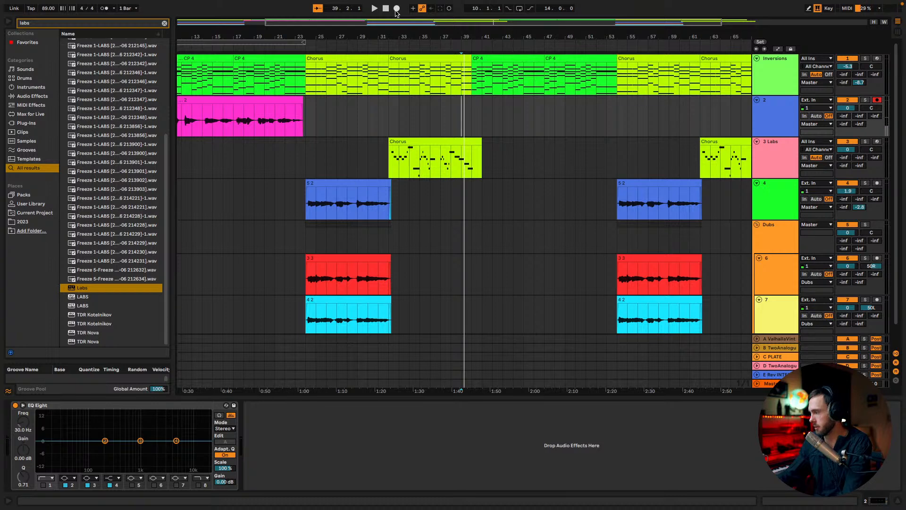
pyautogui.click(396, 10)
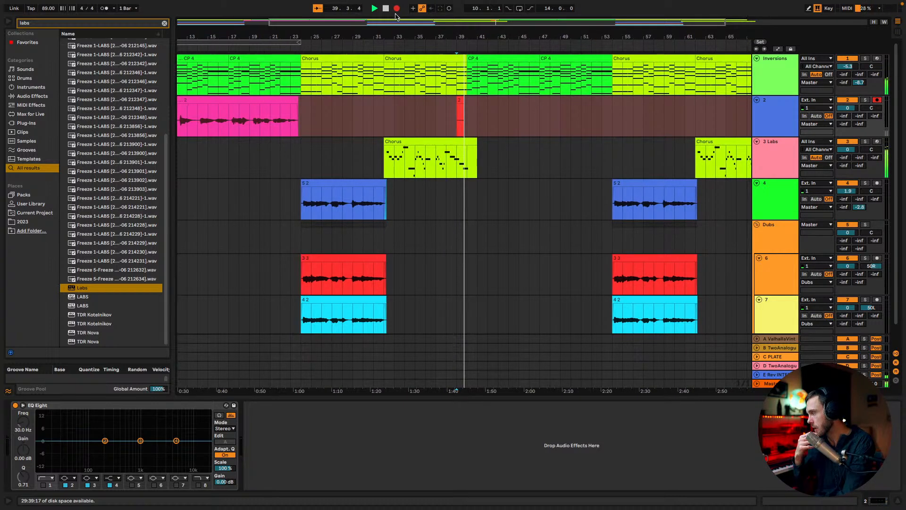
pyautogui.press('space')
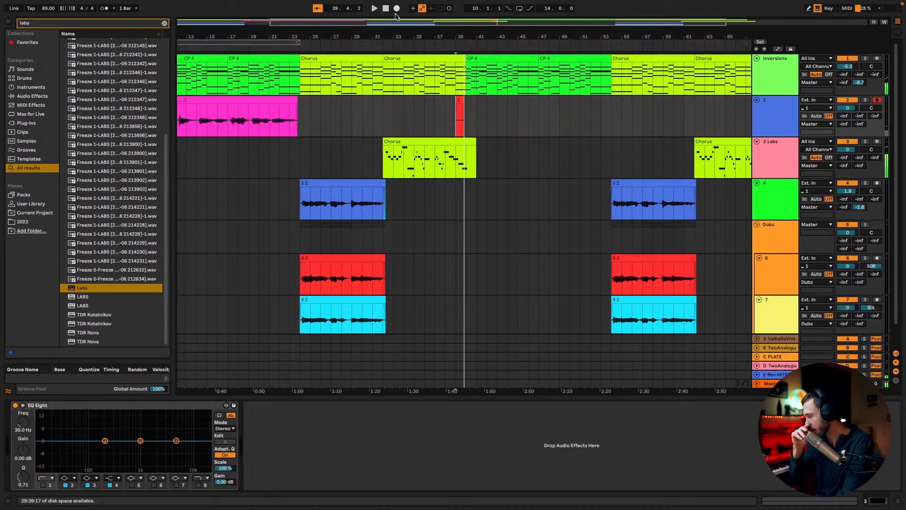
# Turn on the metronome and check it during playback in the Session View mixer.
pyautogui.click(105, 8)
pyautogui.press('Tab')
pyautogui.press('space')
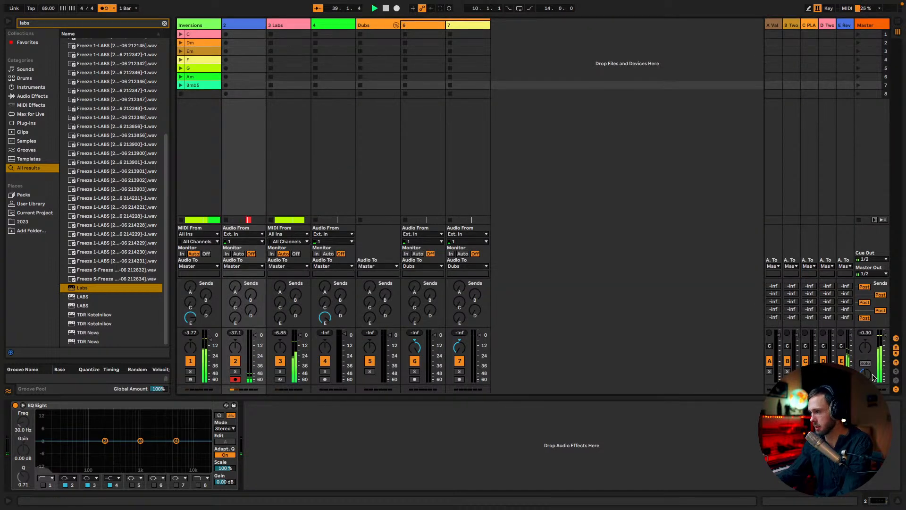
pyautogui.press('Tab')
pyautogui.press('space')
# Start playback at 38.1.1 and record a second vocal take on track 2 over the second CP 4 section, stopping in bar 54.
pyautogui.press('space')
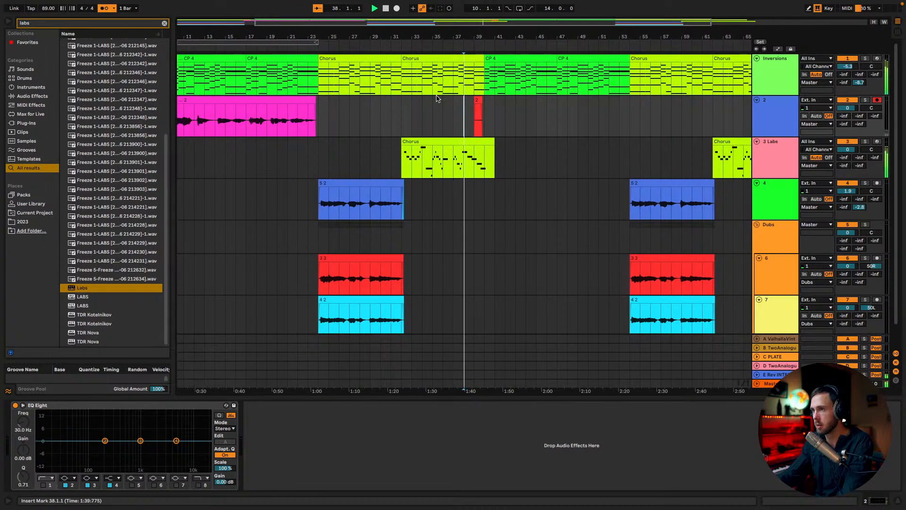
pyautogui.click(397, 9)
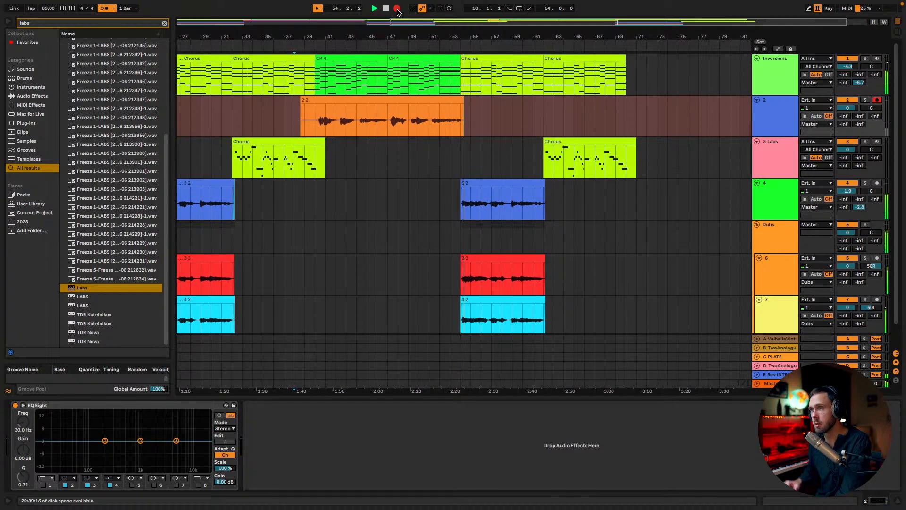
pyautogui.press('space')
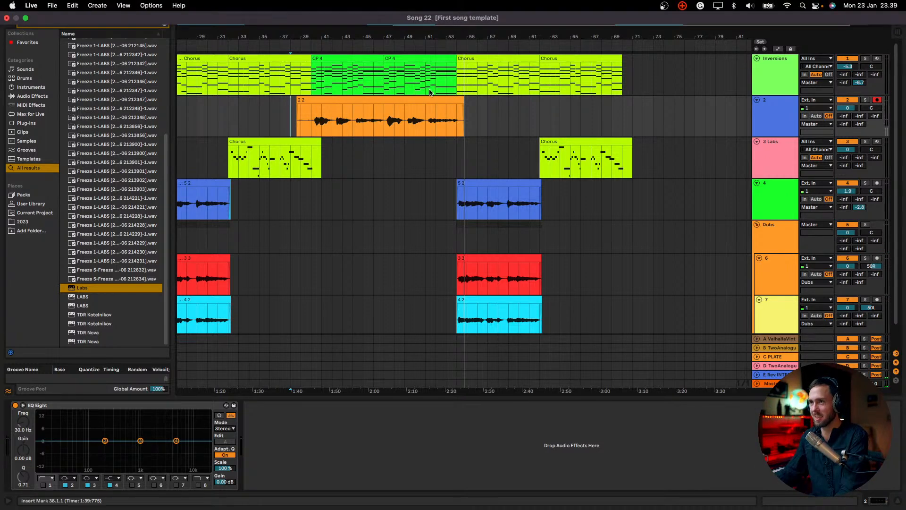
# Trim the starts of the two recorded vocal takes on track 2 to 40.1.1 and 10.1.1.
pyautogui.moveTo(454, 22); pyautogui.dragTo(453, 7)
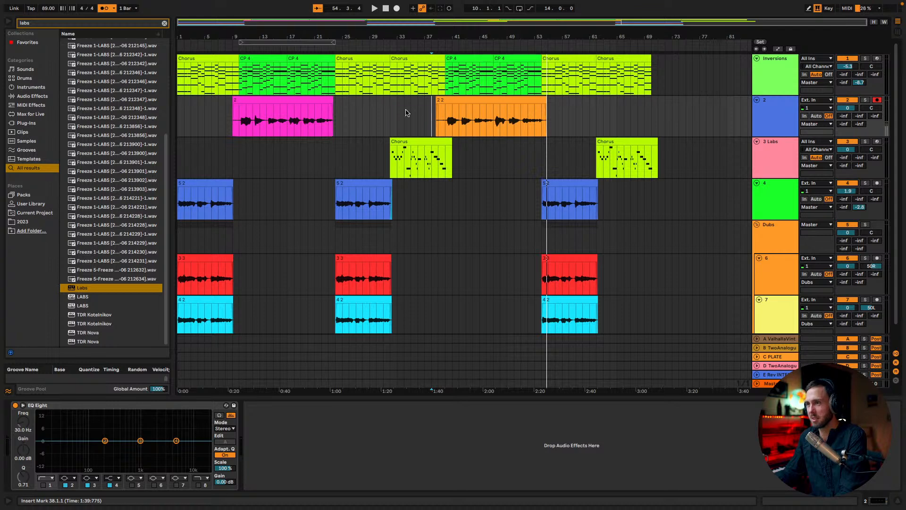
pyautogui.moveTo(436, 101); pyautogui.dragTo(446, 101)
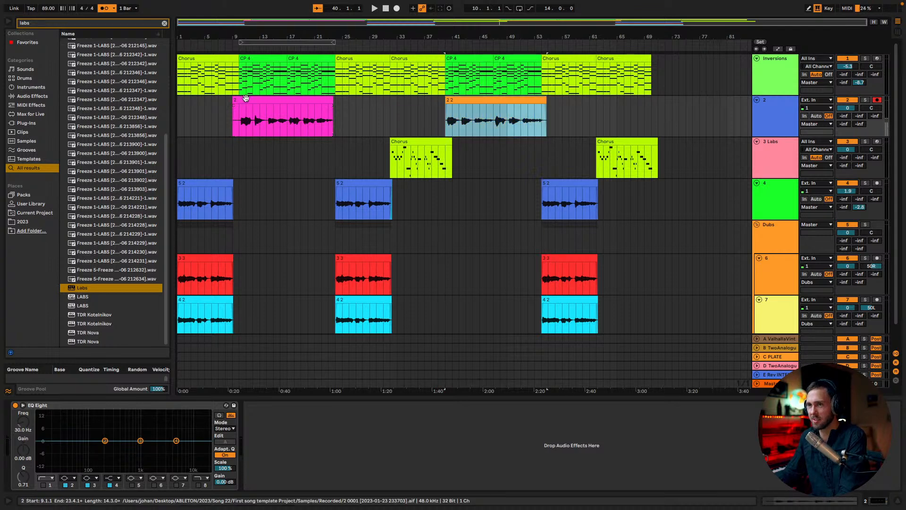
pyautogui.moveTo(234, 101); pyautogui.dragTo(239, 100)
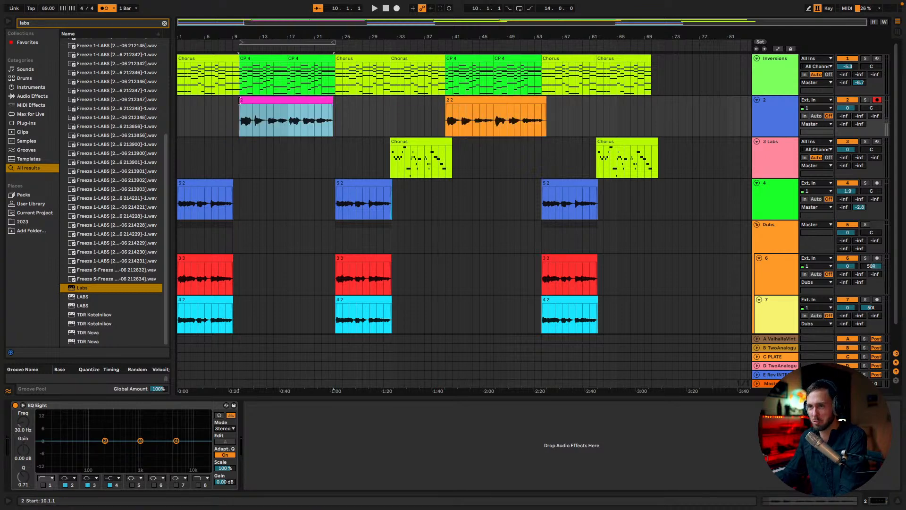
# Set track 2's send to the E-Rev INTENSITY return to -12.5 dB and play the song from the start.
pyautogui.click(185, 115)
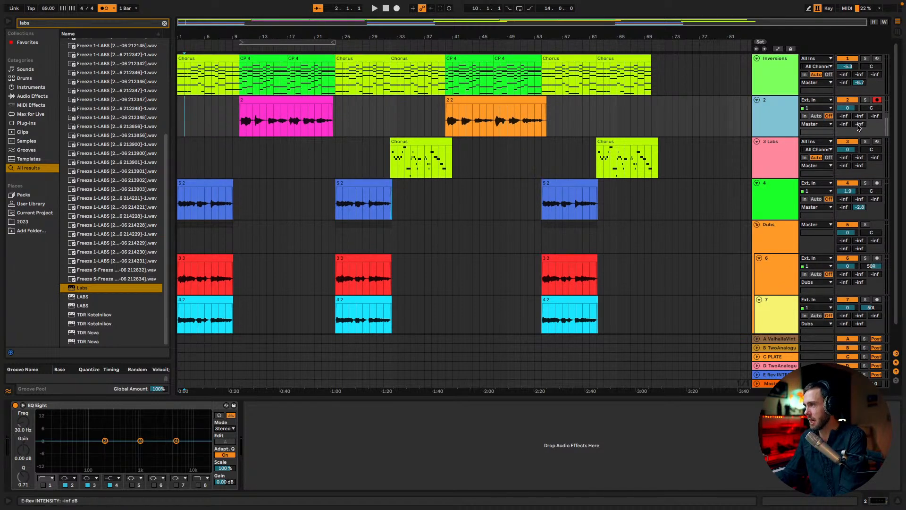
pyautogui.moveTo(859, 124); pyautogui.dragTo(859, 126)
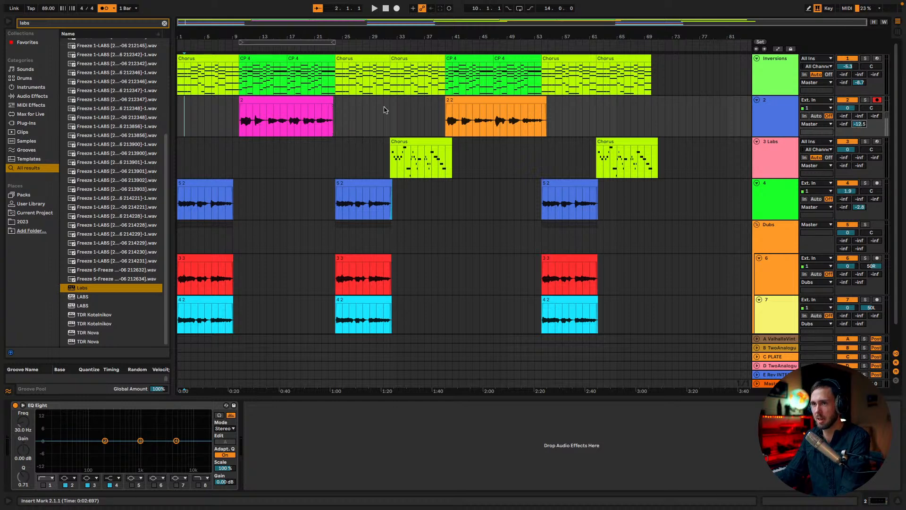
pyautogui.click(446, 101)
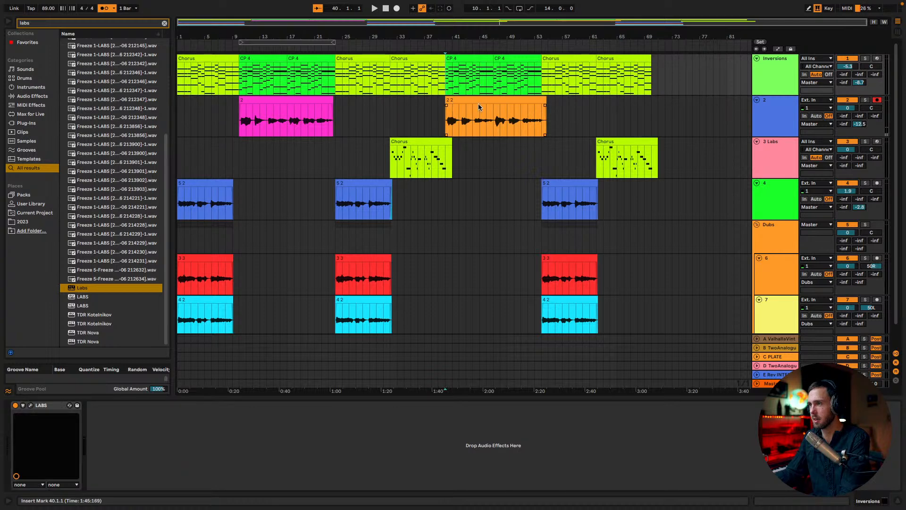
pyautogui.scroll(-2, 350, 150)
pyautogui.scroll(2, 350, 149)
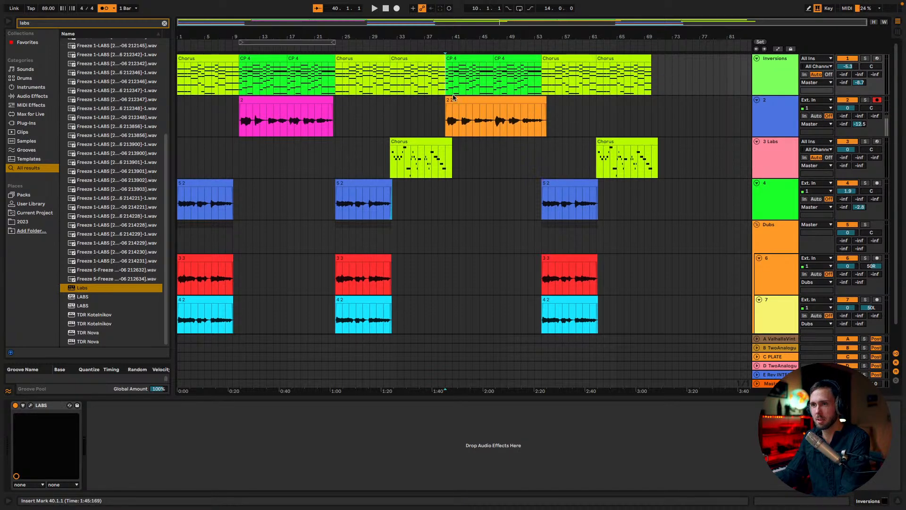
pyautogui.click(179, 119)
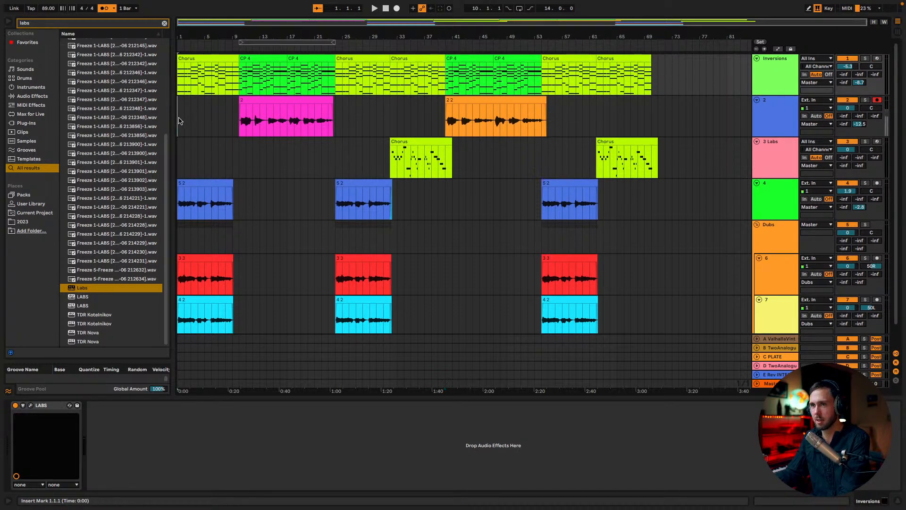
pyautogui.press('space')
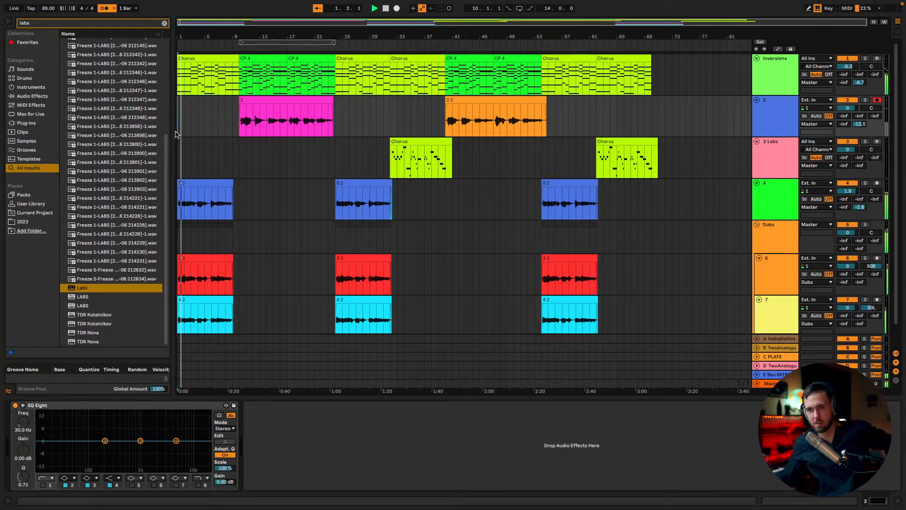
# During playback, set track 2's volume to 1.4 dB, its E-Rev INTENSITY send to -8.0 dB and its B-TwoAnalogues send to -25.6 dB.
pyautogui.moveTo(847, 108); pyautogui.dragTo(855, 129)
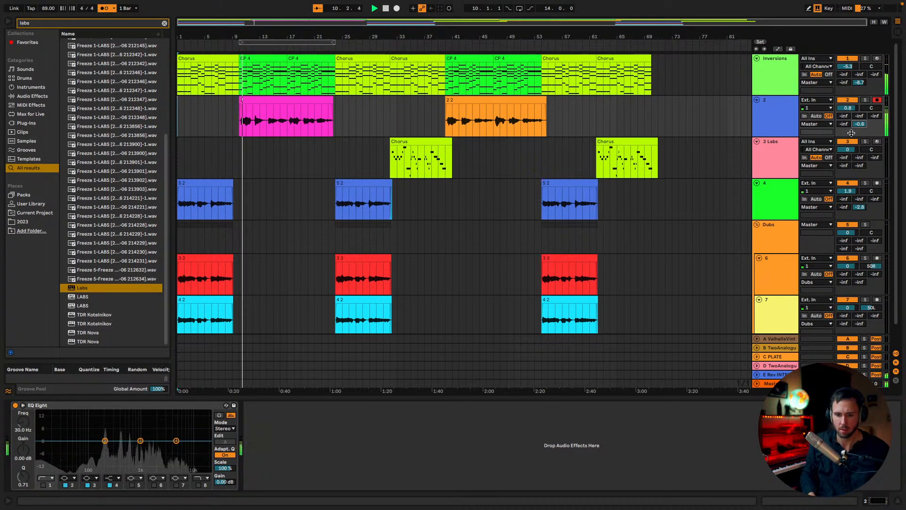
pyautogui.moveTo(851, 133)
pyautogui.mouseDown()
pyautogui.moveTo(851, 147)
pyautogui.moveTo(859, 134)
pyautogui.mouseUp()
pyautogui.moveTo(859, 116)
pyautogui.mouseDown()
pyautogui.moveTo(859, 100)
pyautogui.moveTo(849, 110)
pyautogui.mouseUp()
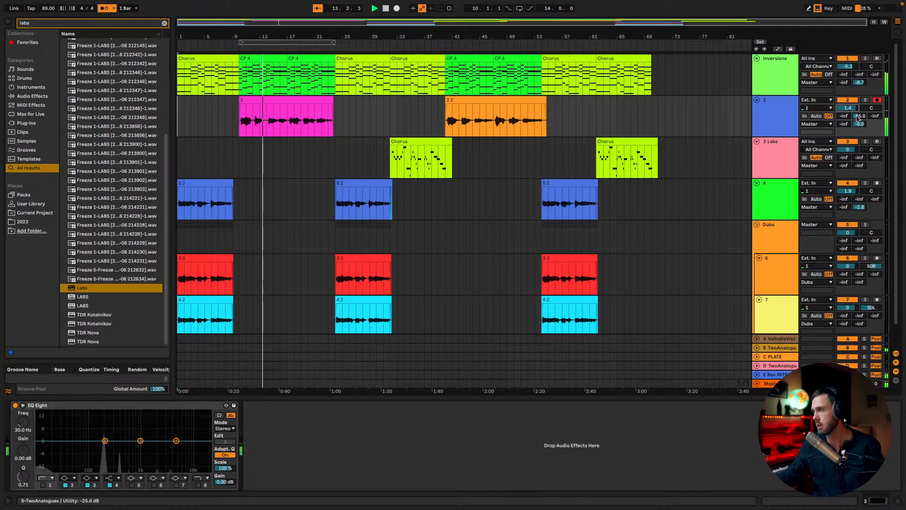
# In track 2's EQ Eight, enable band 1 as a low cut at about 88 Hz and dip band 3 by 3.60 dB at 1.04 kHz.
pyautogui.doubleClick(63, 447)
pyautogui.moveTo(63, 447); pyautogui.dragTo(86, 447)
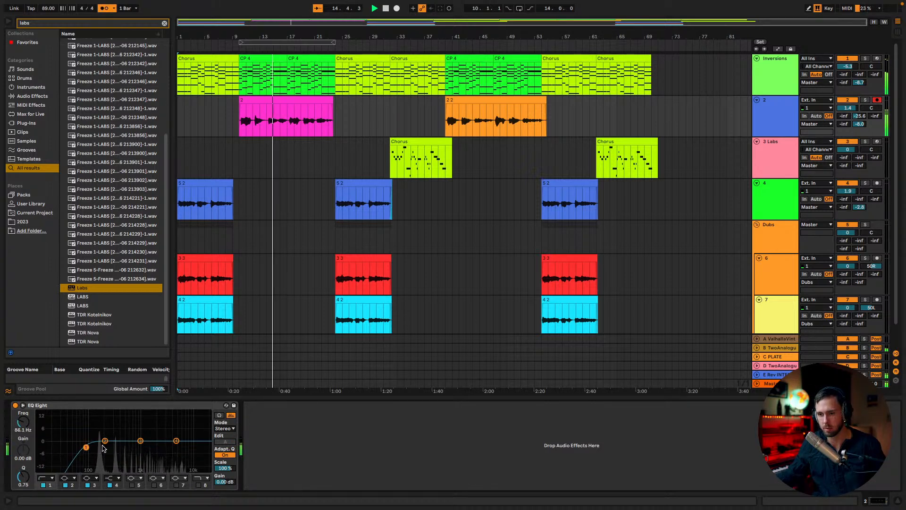
pyautogui.moveTo(140, 441)
pyautogui.mouseDown()
pyautogui.moveTo(121, 414)
pyautogui.moveTo(141, 414)
pyautogui.moveTo(141, 447)
pyautogui.mouseUp()
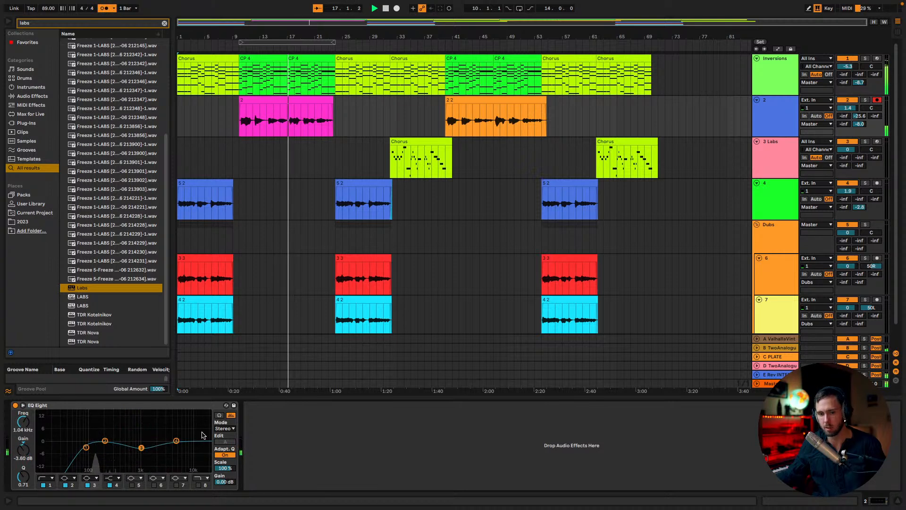
# During playback, set track 2's volume to 3.5 dB and track 6's volume to 0.3 dB.
pyautogui.click(848, 107)
pyautogui.moveTo(848, 107); pyautogui.dragTo(848, 106)
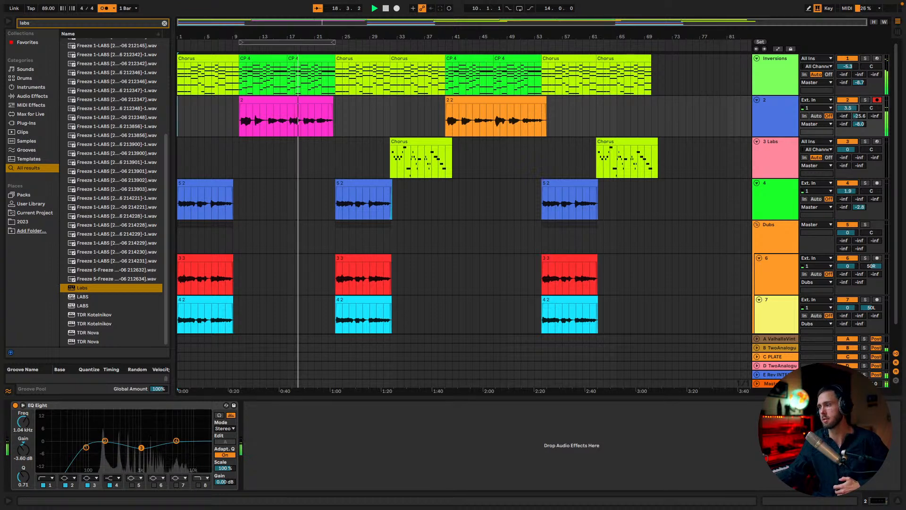
pyautogui.click(774, 383)
pyautogui.click(552, 416)
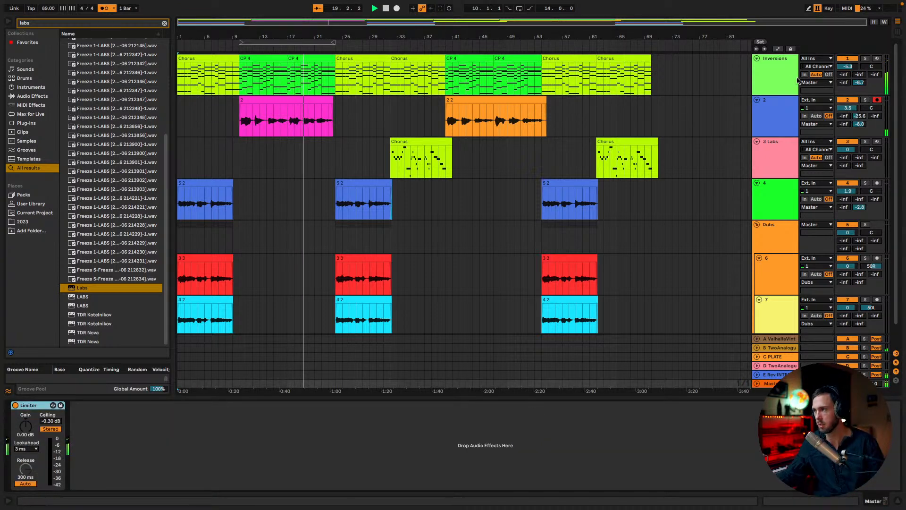
pyautogui.click(776, 105)
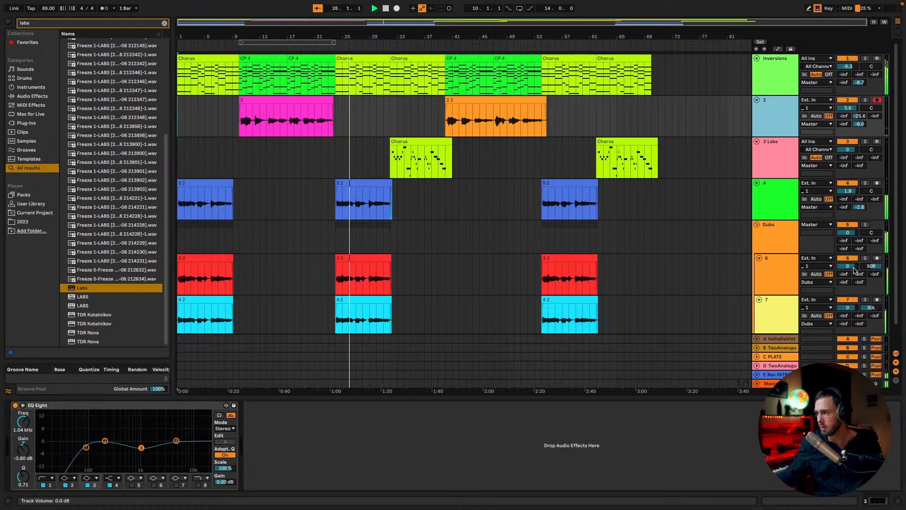
pyautogui.moveTo(855, 270); pyautogui.dragTo(855, 267)
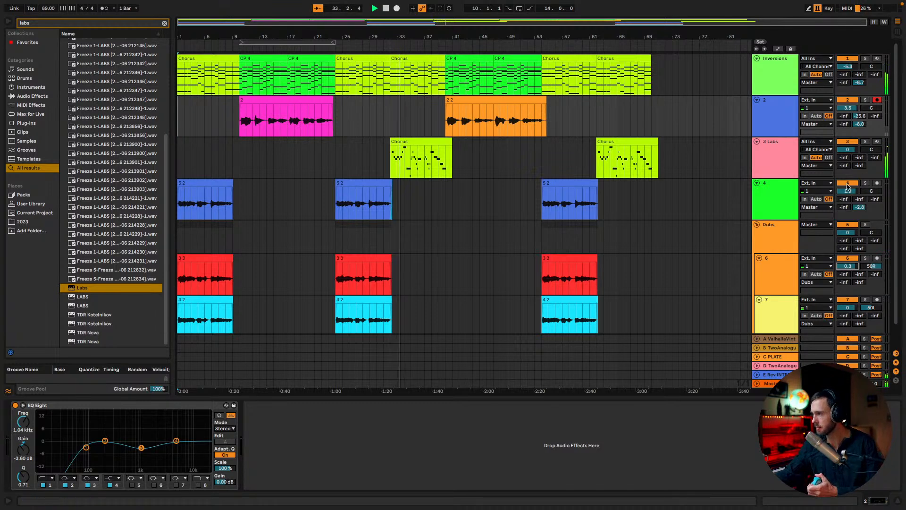
# Set the 3 Labs track's sends to the E-Rev INTENSITY and B-TwoAnalogues returns to 0 dB.
pyautogui.moveTo(863, 166); pyautogui.dragTo(863, 114)
pyautogui.moveTo(864, 157); pyautogui.dragTo(863, 105)
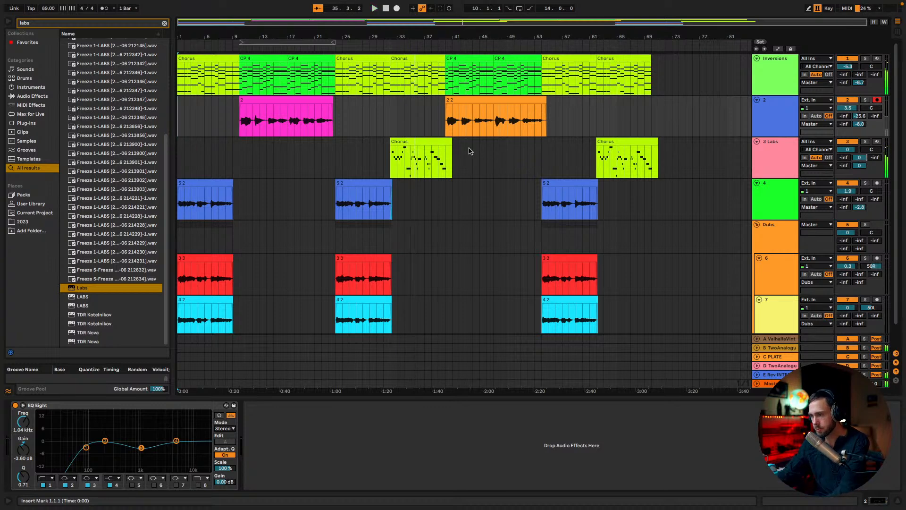
# Stop playback and delete the time of the Chorus section from 32.1.1 to 40.1.1 across all tracks.
pyautogui.click(424, 141)
pyautogui.press('space')
pyautogui.click(426, 78)
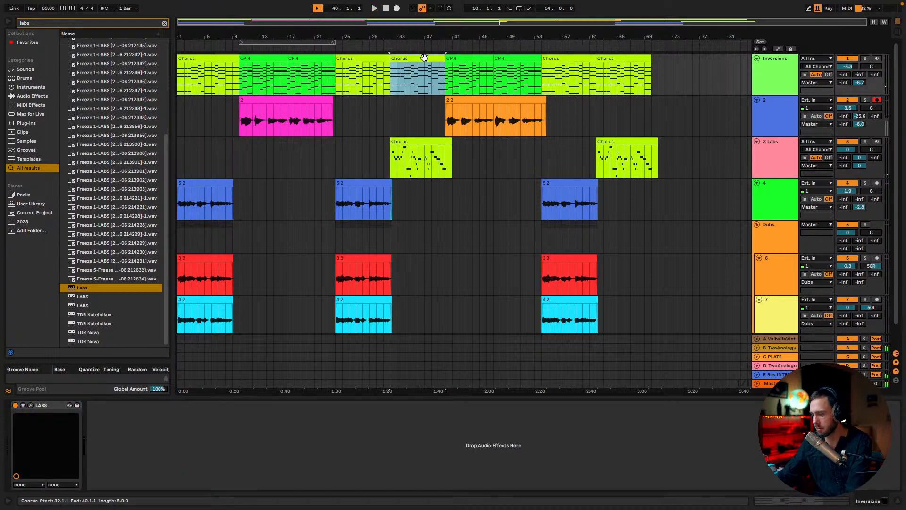
pyautogui.hotkey('ctrl', 'shift', 'Delete')
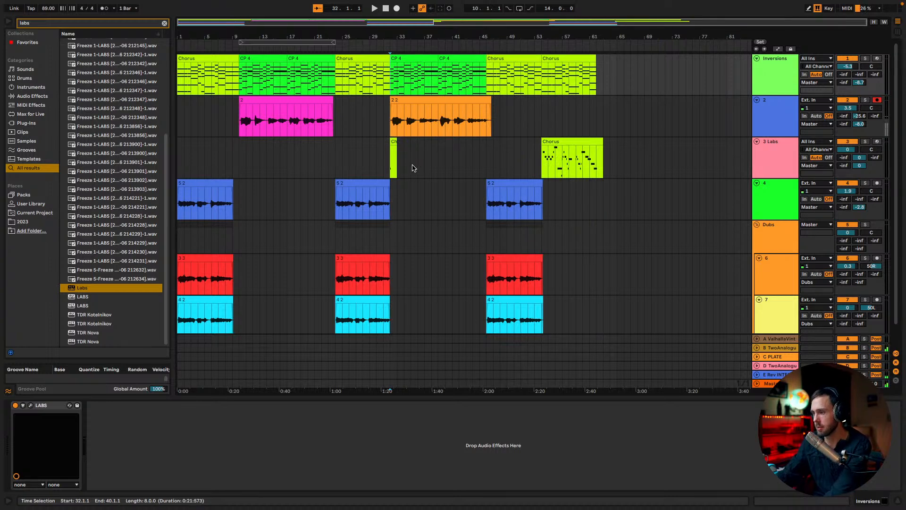
# Play the song from 31.1.1 and delete the leftover one-bar Chorus clip at 32.1.1 on the 3 Labs track.
pyautogui.moveTo(403, 166); pyautogui.dragTo(370, 158)
pyautogui.click(338, 118)
pyautogui.press('space')
pyautogui.click(385, 115)
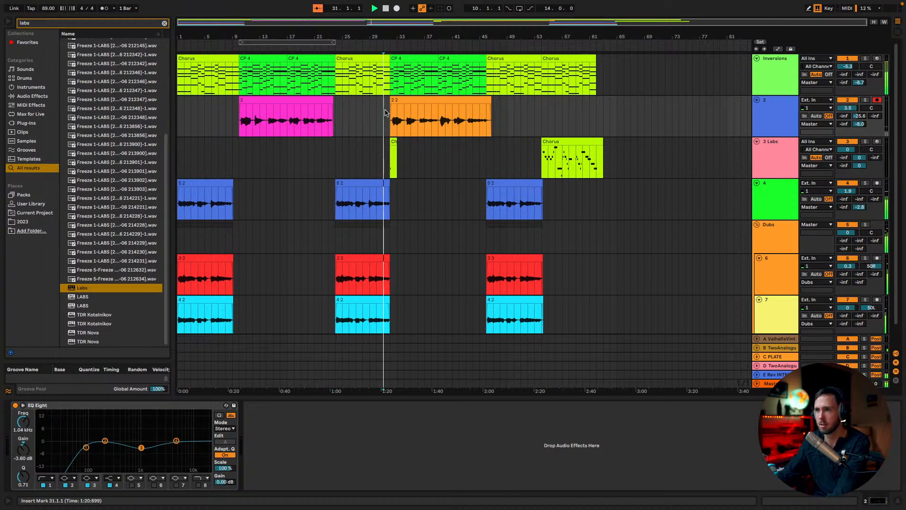
pyautogui.click(396, 146)
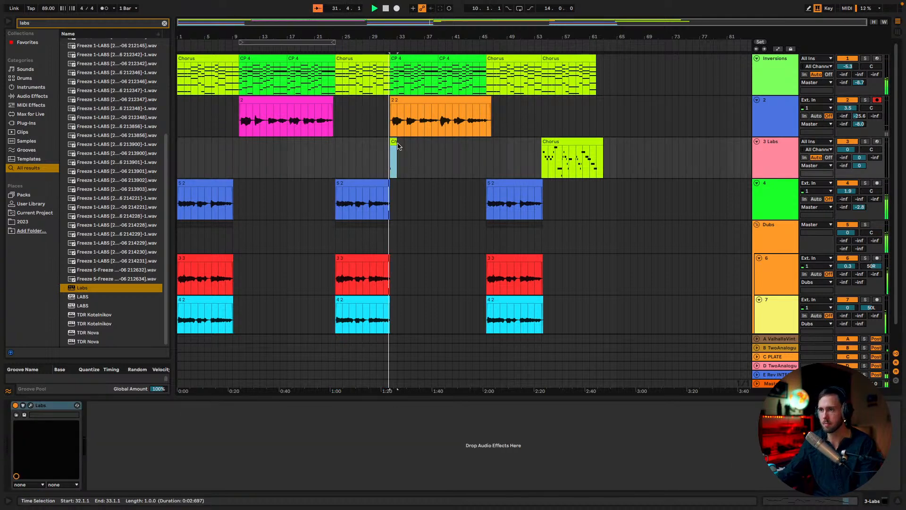
# Set the 3 Labs track's B-TwoAnalogues send to -inf and the Dubs group's E-Rev INTENSITY send to -56.0 dB.
pyautogui.moveTo(860, 157); pyautogui.dragTo(860, 165)
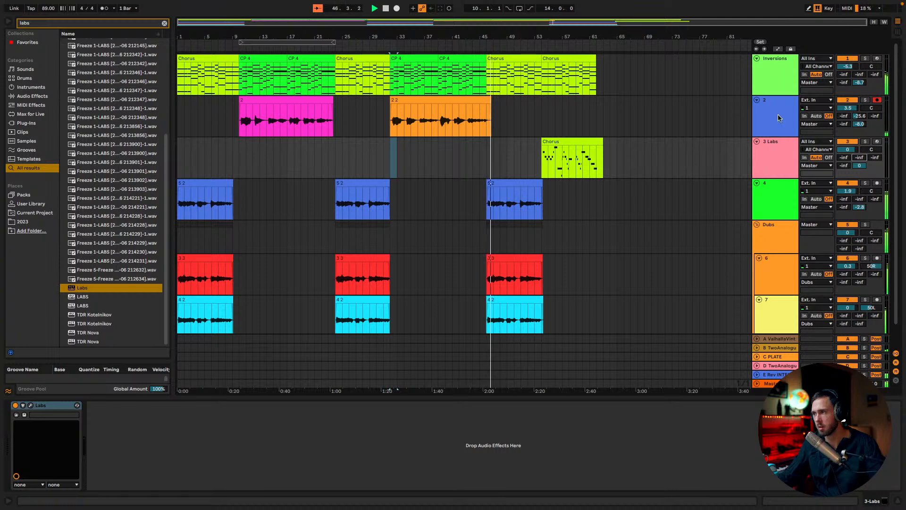
pyautogui.scroll(-1, 776, 218)
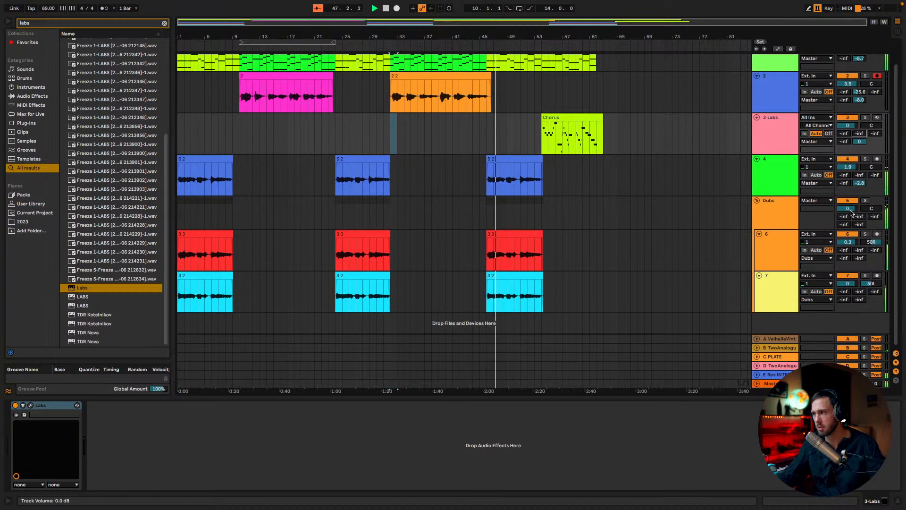
pyautogui.moveTo(860, 224); pyautogui.dragTo(860, 221)
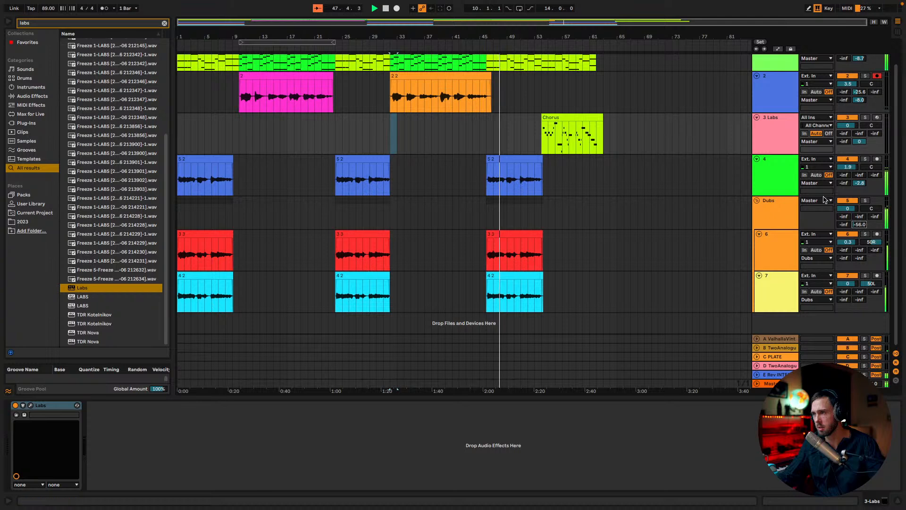
# Open the Labs instrument on the 3 Labs track, load from its Piano presets and close the plugin window.
pyautogui.click(775, 138)
pyautogui.click(31, 405)
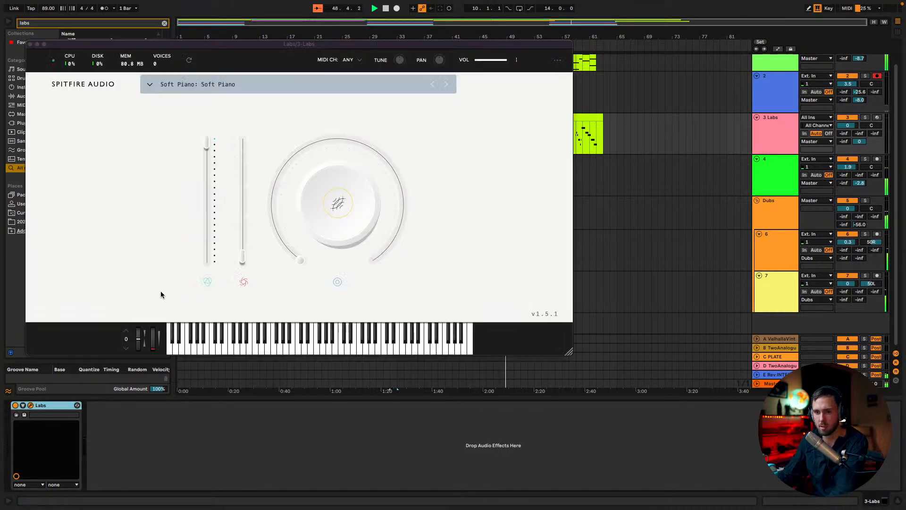
pyautogui.click(247, 85)
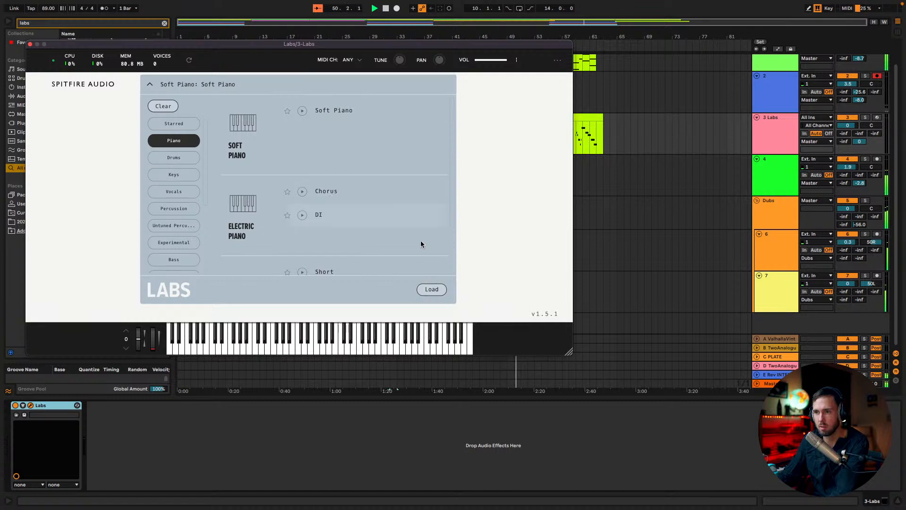
pyautogui.click(431, 289)
pyautogui.click(30, 44)
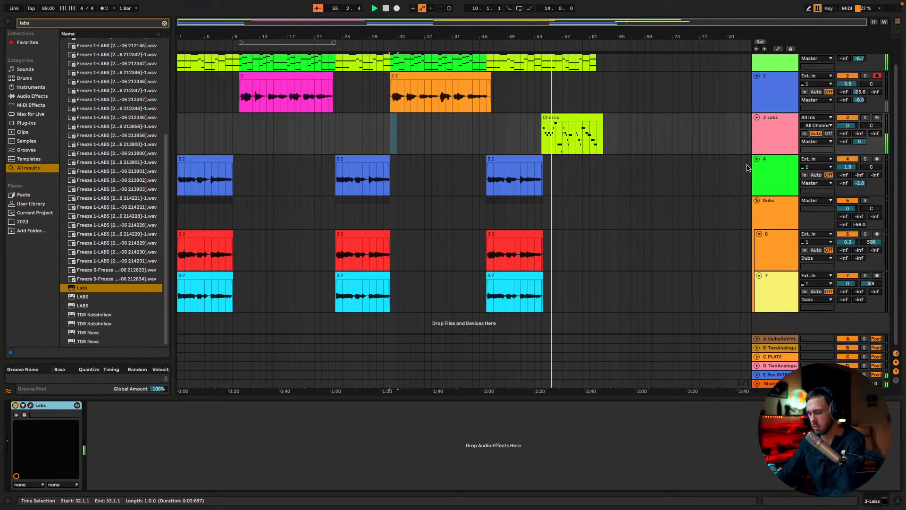
# Search the browser for "true" and add True Iron after the Labs instrument on the 3 Labs track.
pyautogui.hotkey('ctrl', 'f')
pyautogui.write('true')
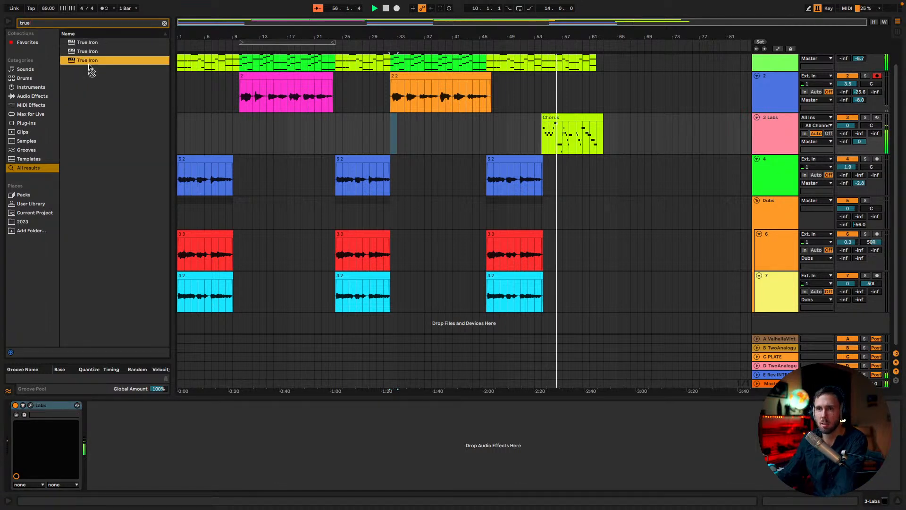
pyautogui.moveTo(173, 499); pyautogui.dragTo(163, 444)
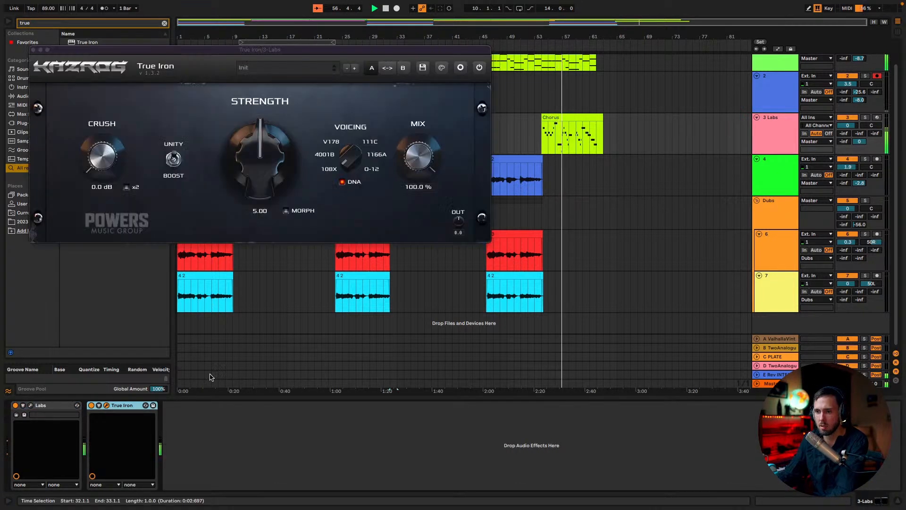
# In True Iron, set Strength to 10.00, Voicing to 111C and Crush to 24.0 dB with x2 enabled.
pyautogui.moveTo(253, 189); pyautogui.dragTo(223, 4)
pyautogui.moveTo(349, 158); pyautogui.dragTo(352, 103)
pyautogui.moveTo(102, 169); pyautogui.dragTo(77, 42)
pyautogui.moveTo(98, 157); pyautogui.dragTo(81, 35)
pyautogui.click(127, 187)
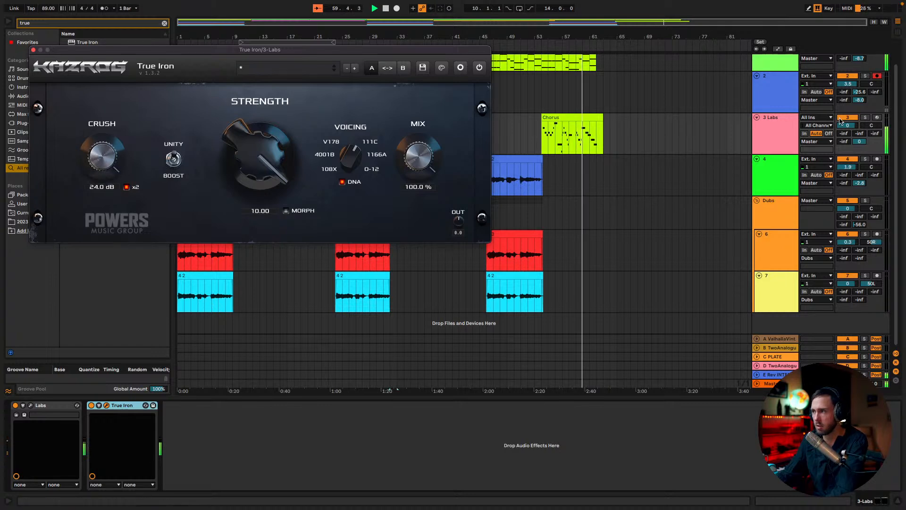
# Set the 3 Labs track's volume to -1.3 dB and close the True Iron window.
pyautogui.click(847, 125)
pyautogui.moveTo(847, 125); pyautogui.dragTo(847, 126)
pyautogui.scroll(2, 613, 216)
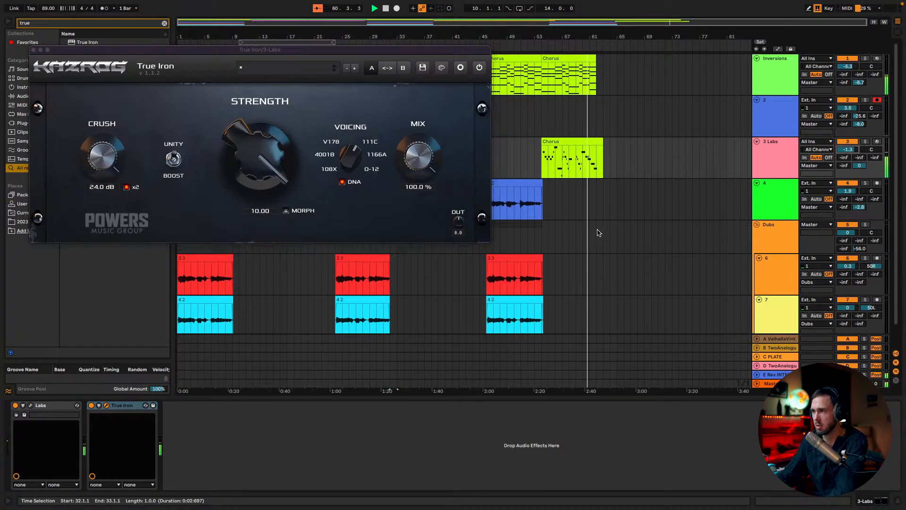
pyautogui.click(33, 49)
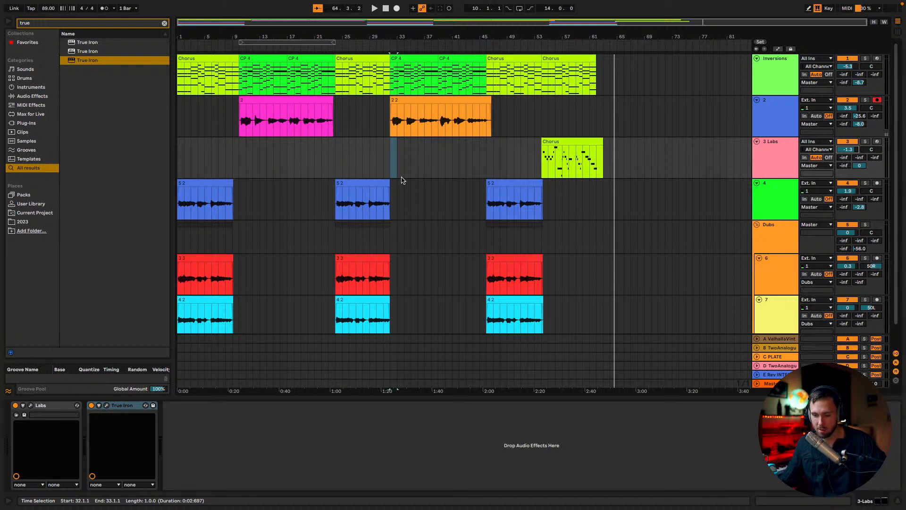
# Open the Rev INTENSITY plugin on return E, view its reverb settings and close its window.
pyautogui.click(767, 375)
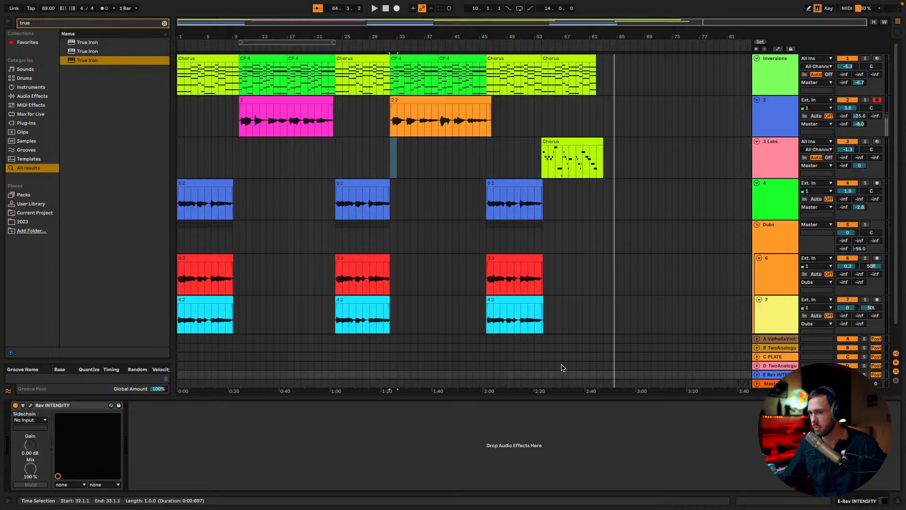
pyautogui.click(31, 405)
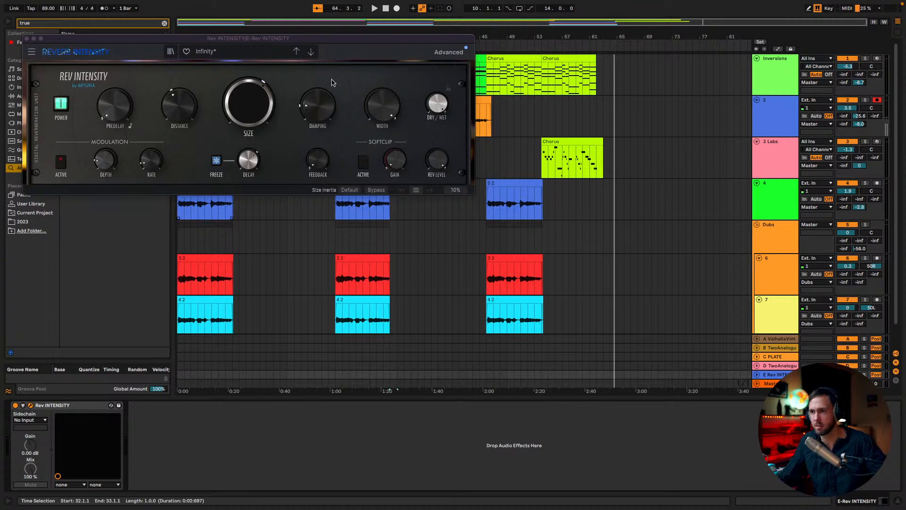
pyautogui.moveTo(291, 40); pyautogui.dragTo(521, 135)
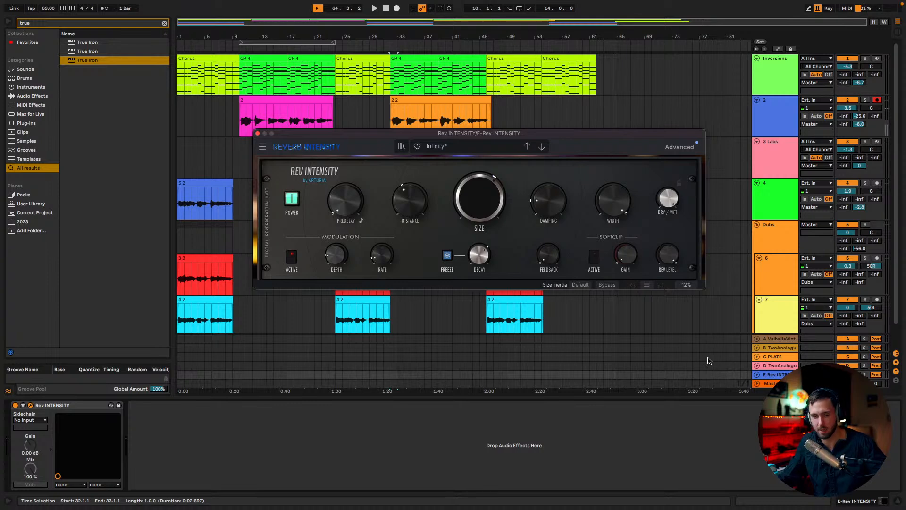
pyautogui.click(258, 134)
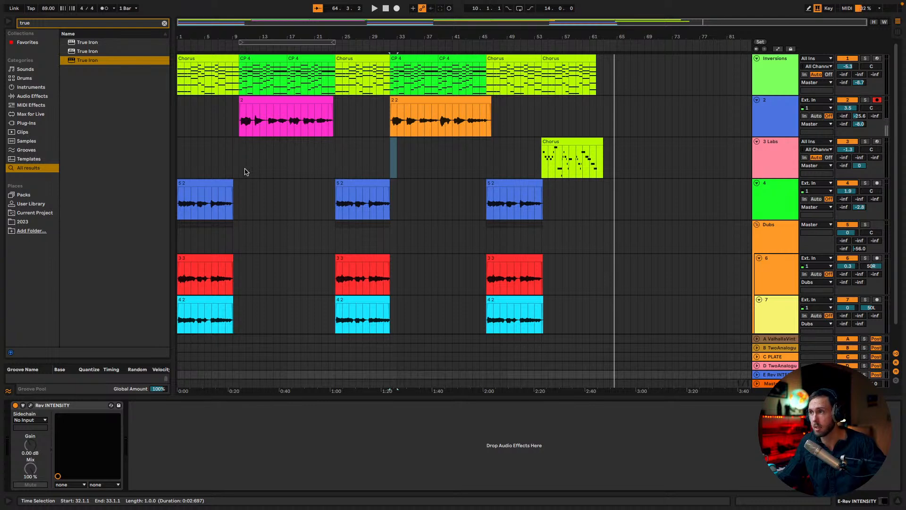
pyautogui.scroll(-2, 249, 224)
pyautogui.scroll(2, 249, 223)
pyautogui.scroll(-2, 249, 223)
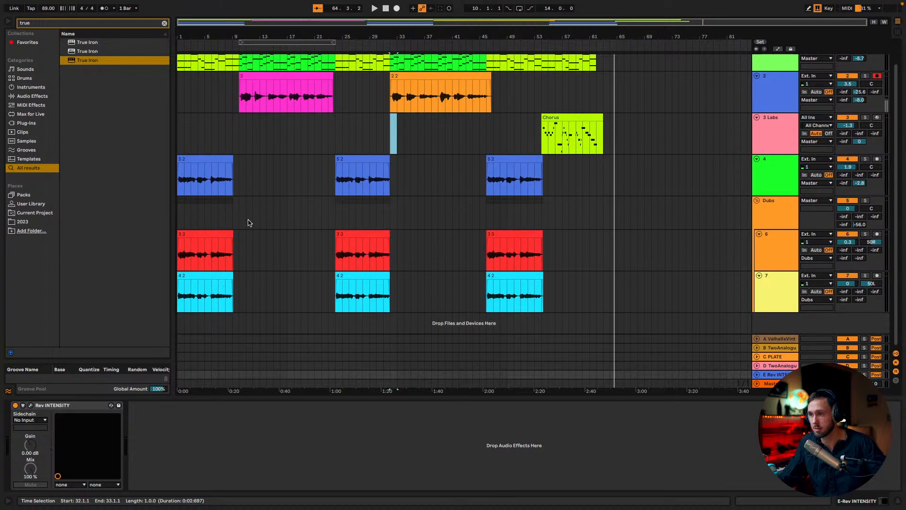
pyautogui.scroll(2, 249, 223)
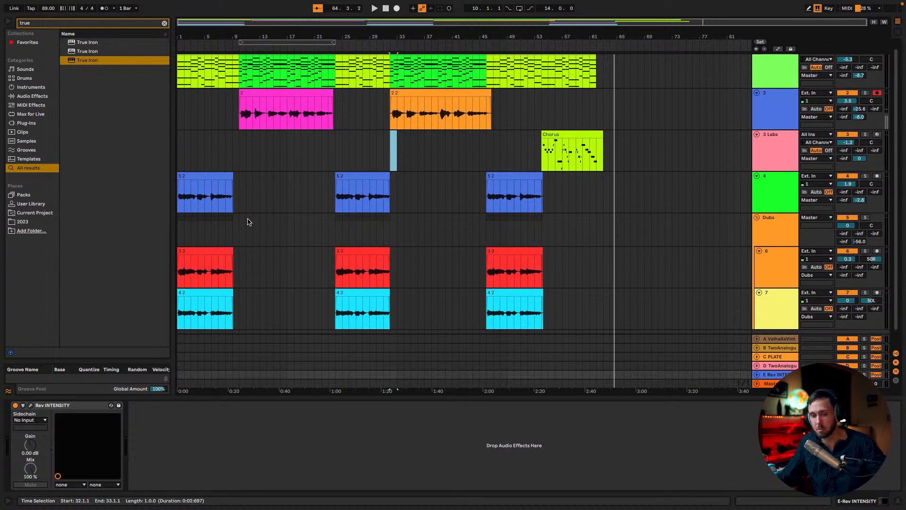